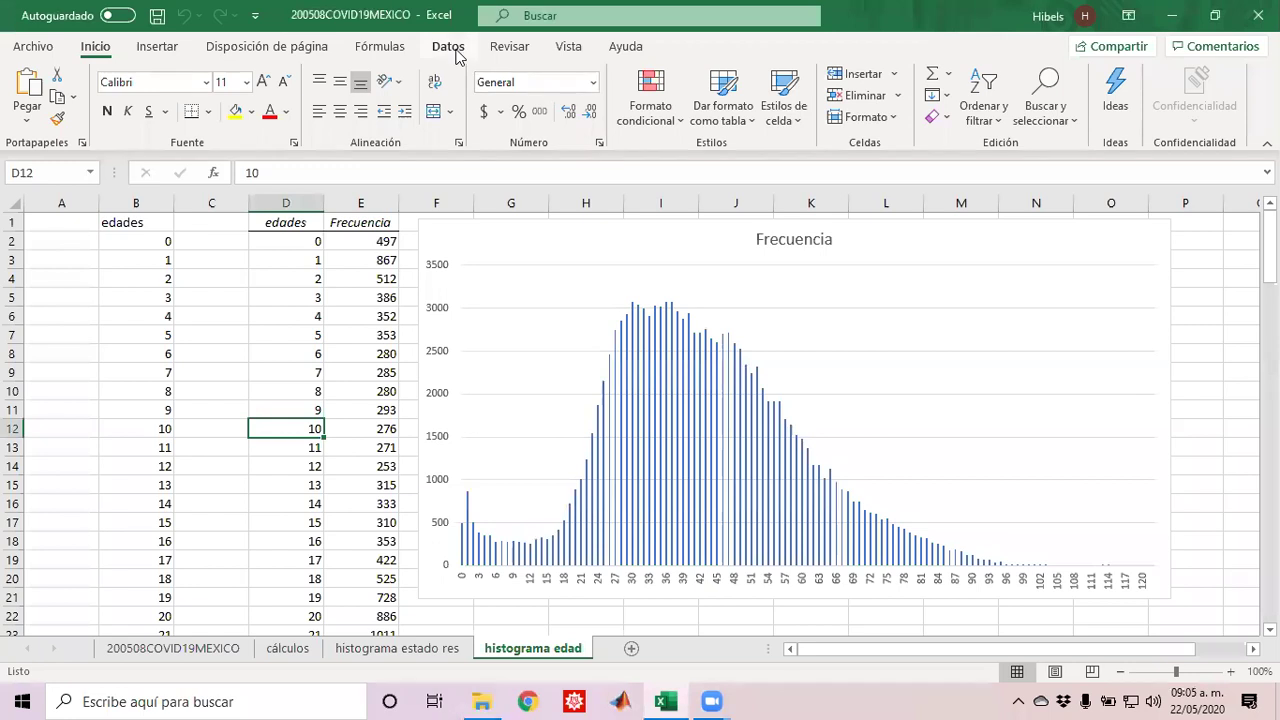
Step: Examine the confirmed-cases tables and charts on the "histograma estado res" sheet and the age chart on "histograma edad"
left_click(448, 47)
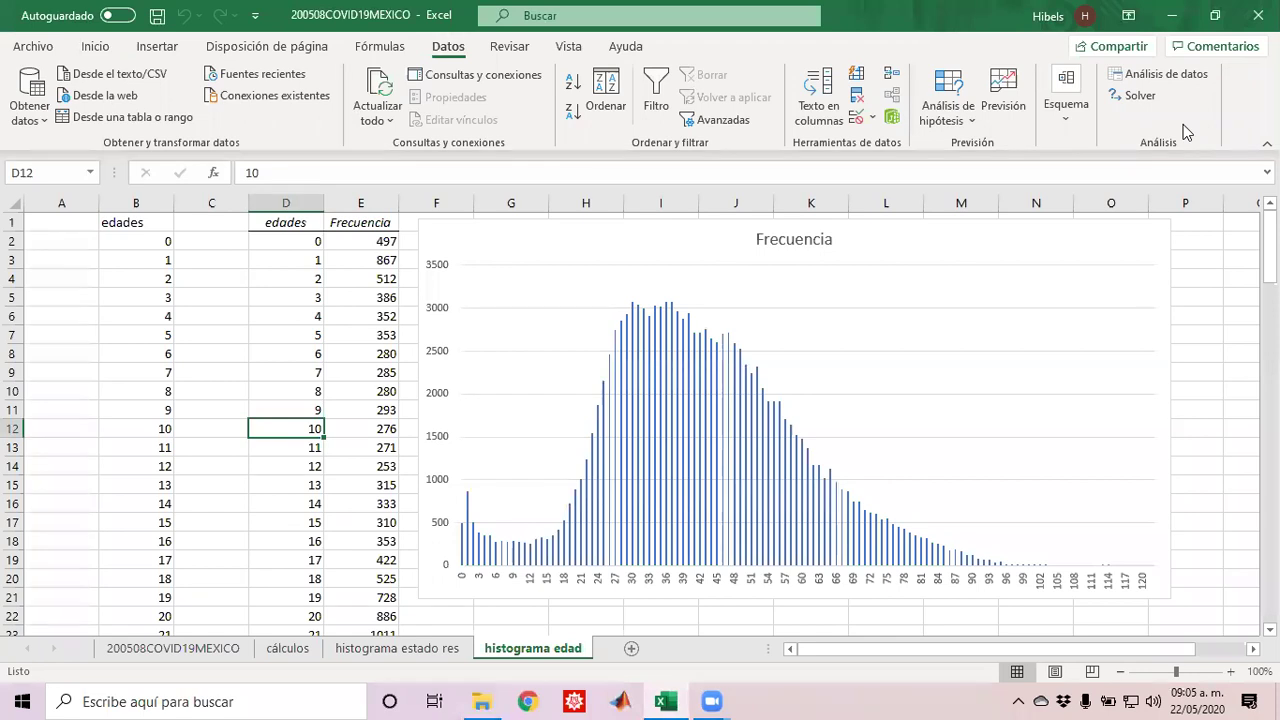
left_click(400, 648)
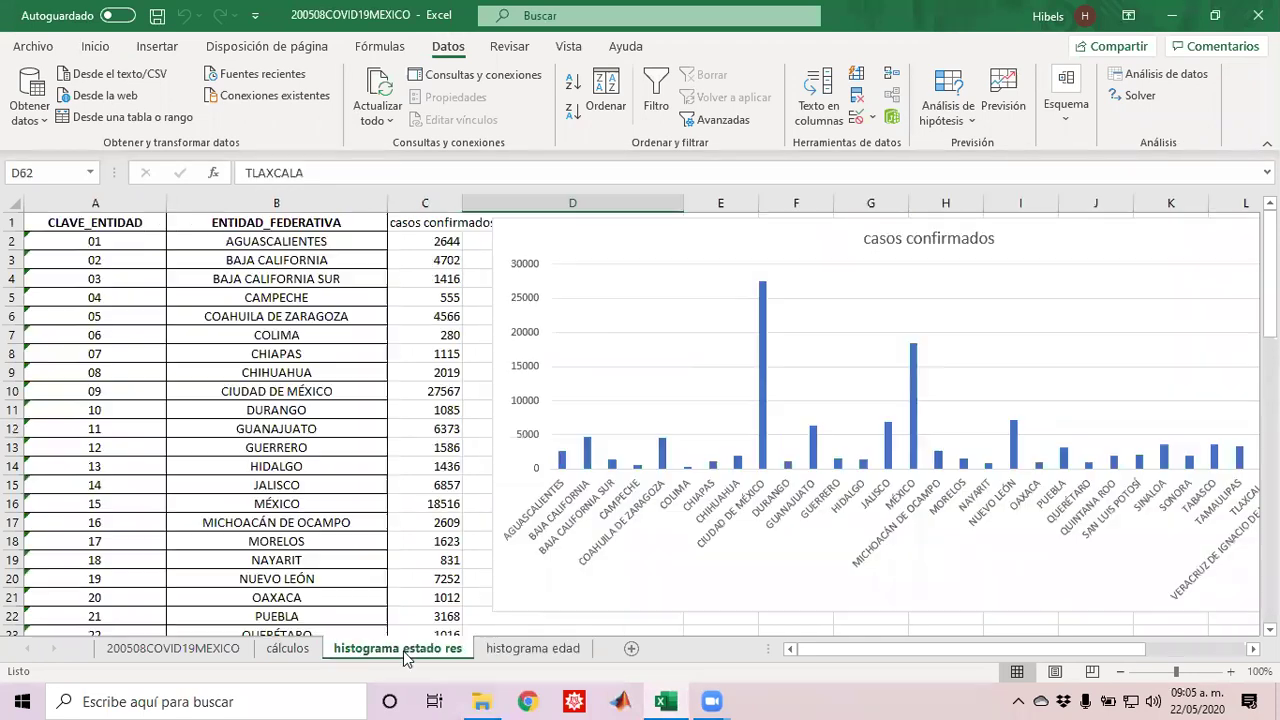
left_click(432, 303)
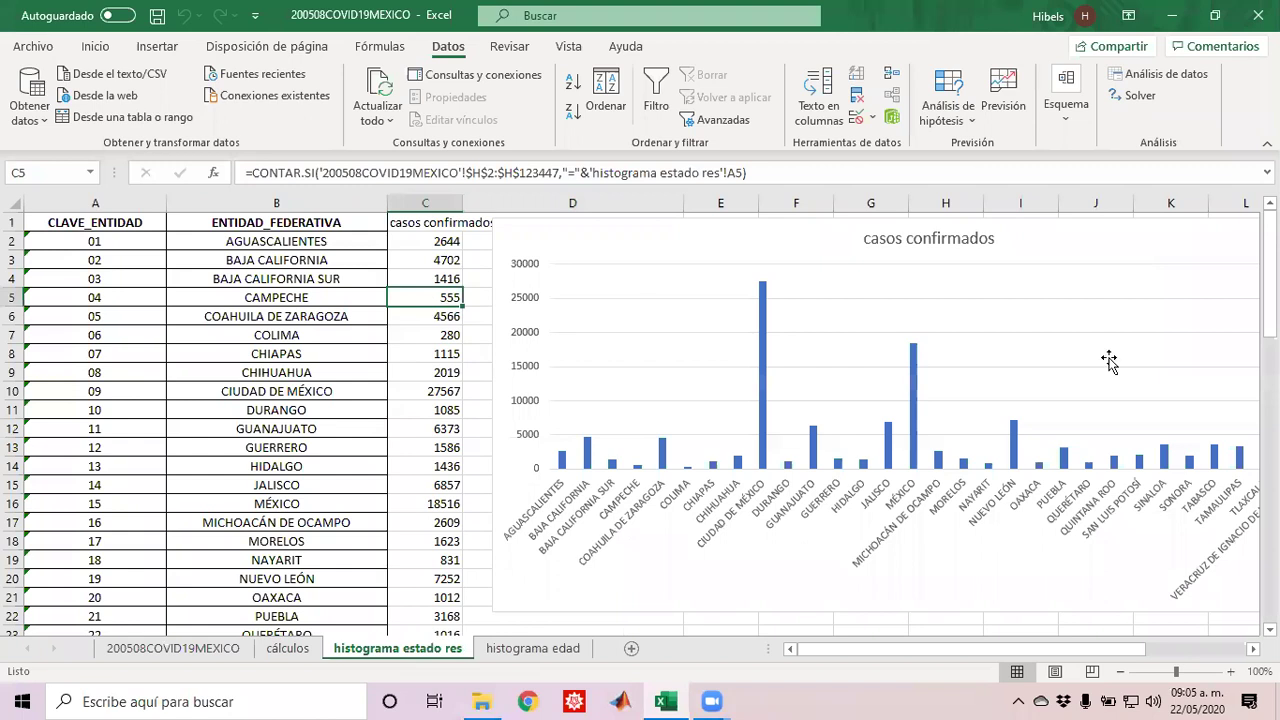
left_click_drag(935, 647, 896, 645)
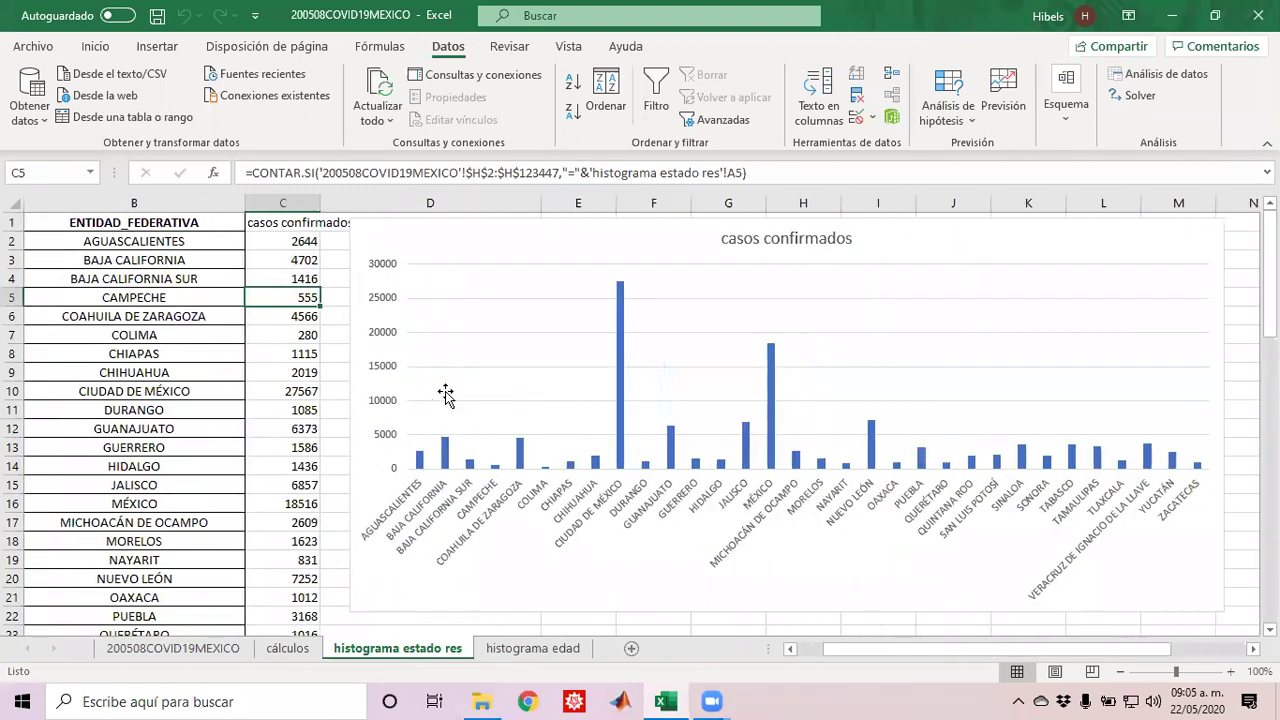
scroll(505, 363, "down", 12)
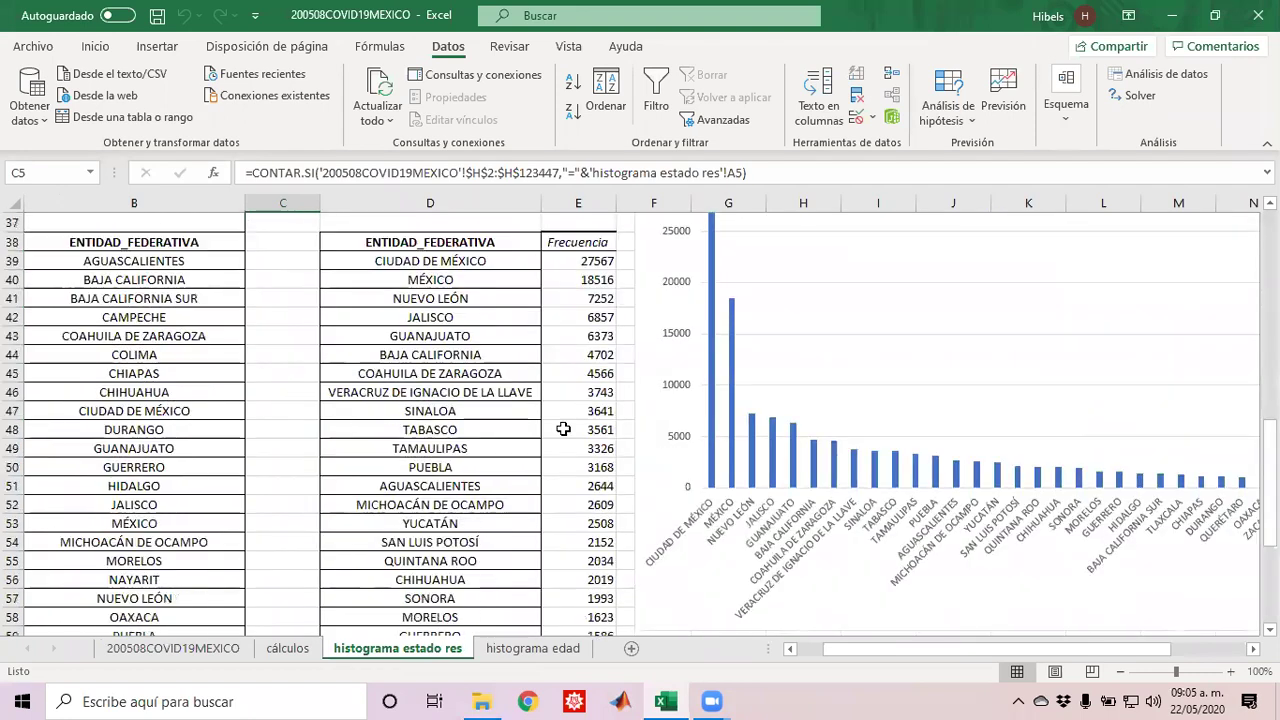
left_click_drag(845, 652, 785, 648)
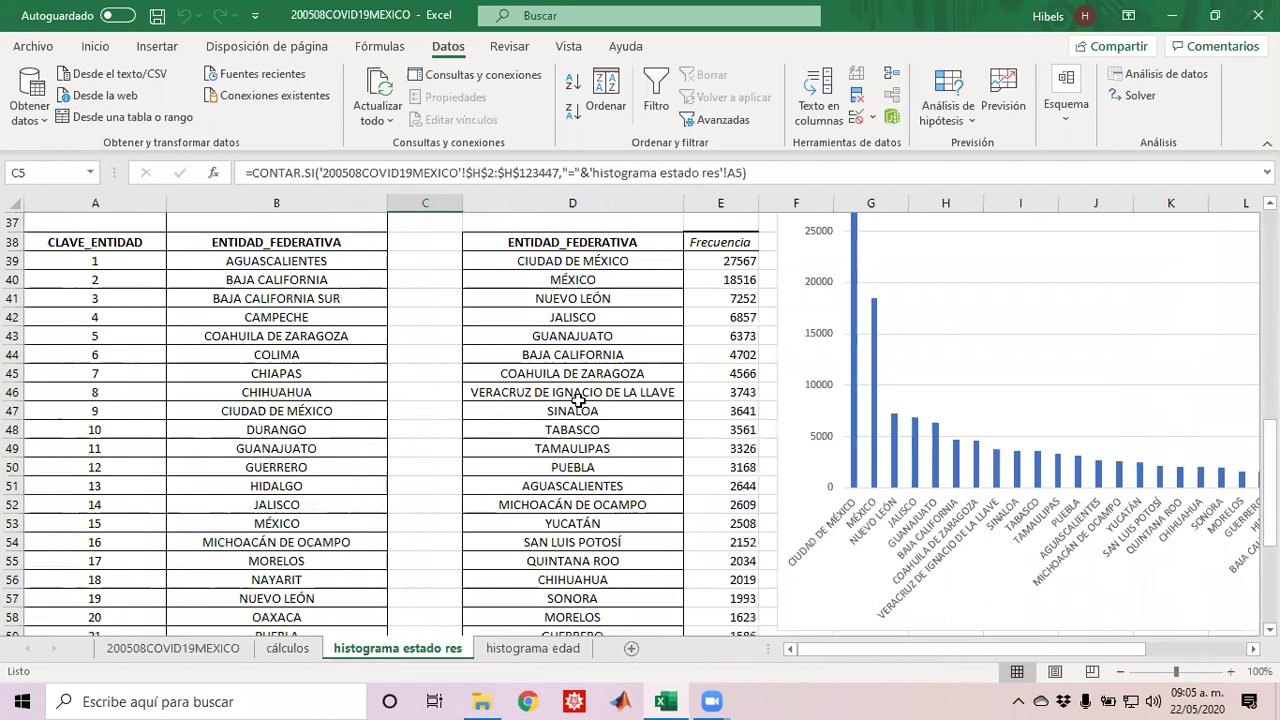
scroll(578, 400, "up", 4)
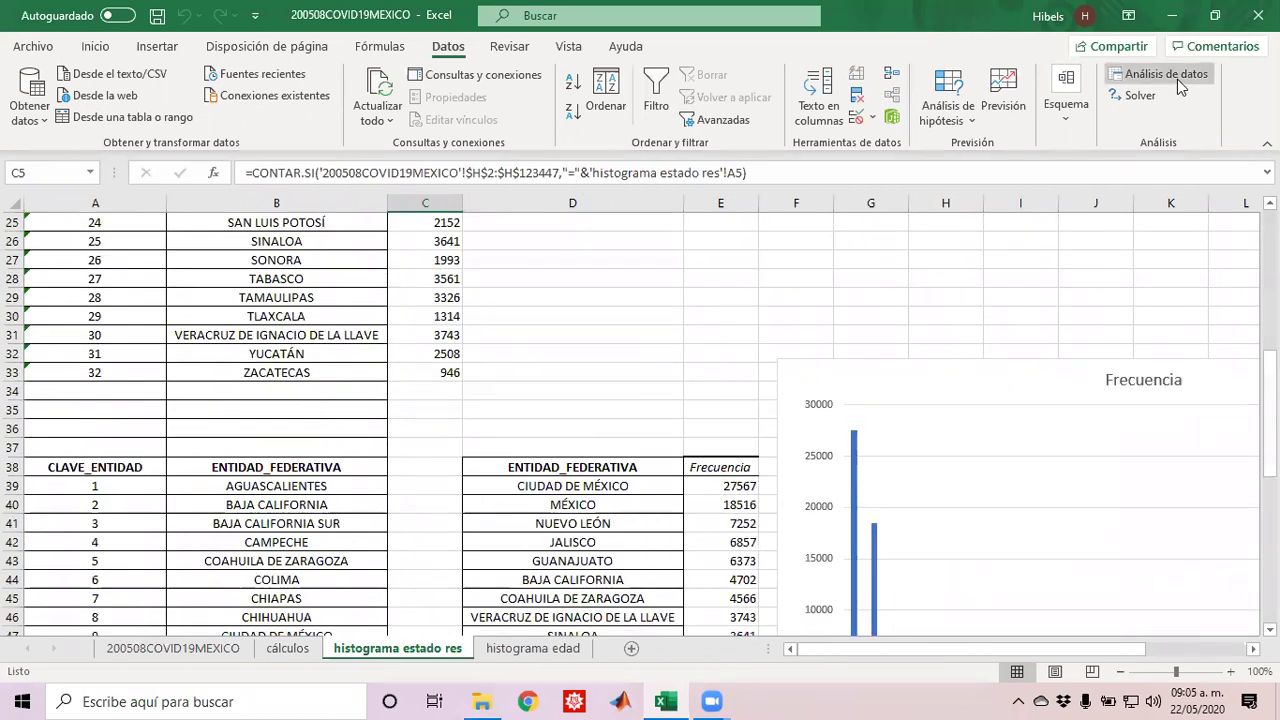
left_click(532, 650)
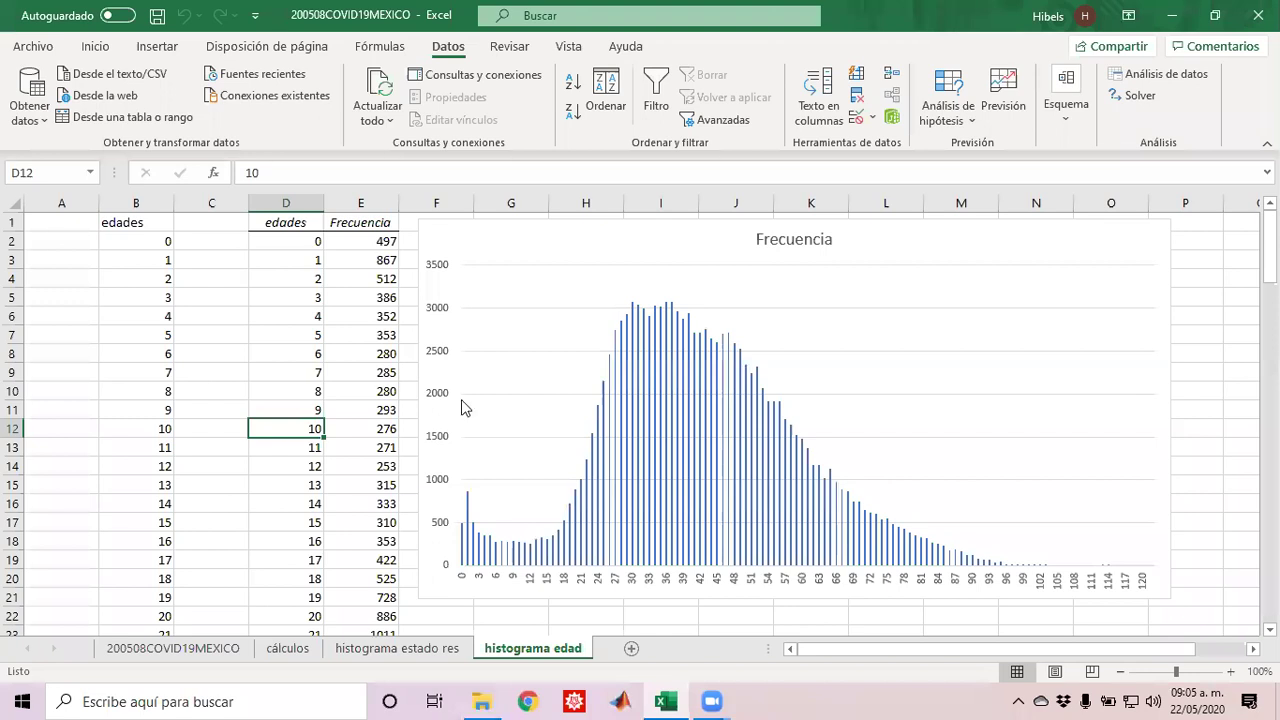
Step: Add a new worksheet after "histograma edad" and name it "estadística básica edad"
left_click(633, 649)
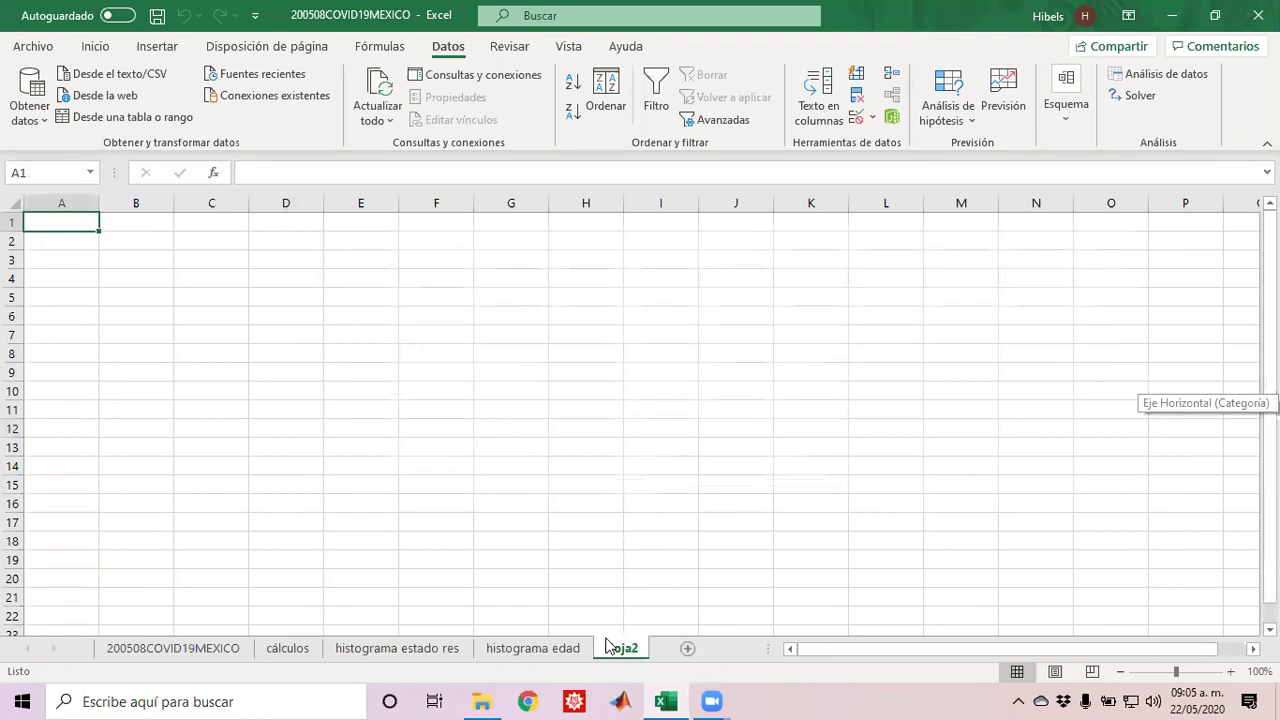
double_click(620, 648)
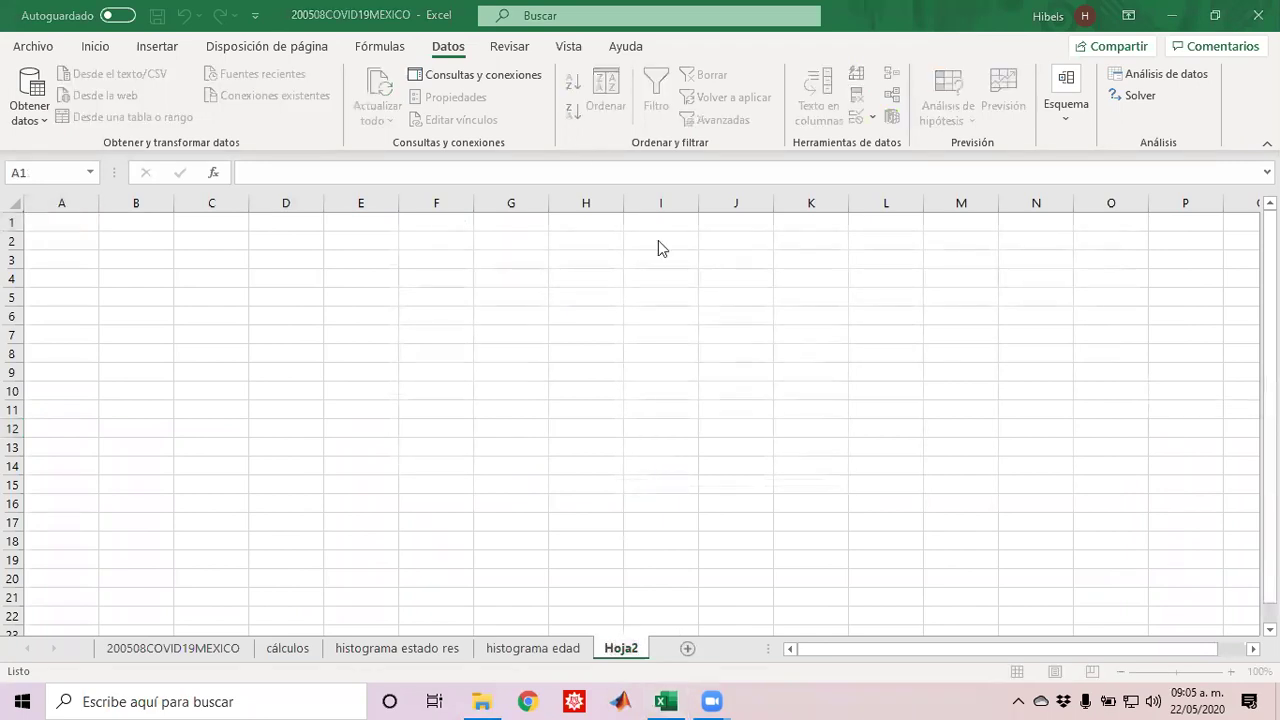
double_click(630, 647)
type("e")
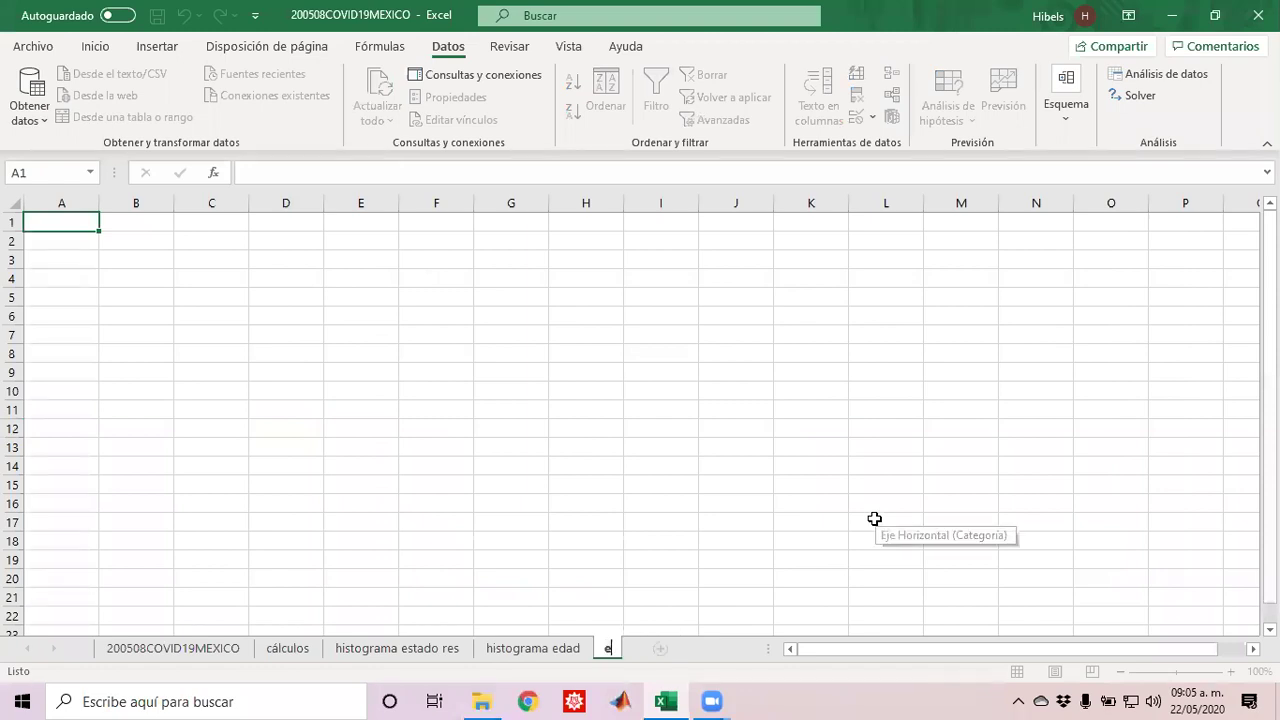
type("stadistica bá")
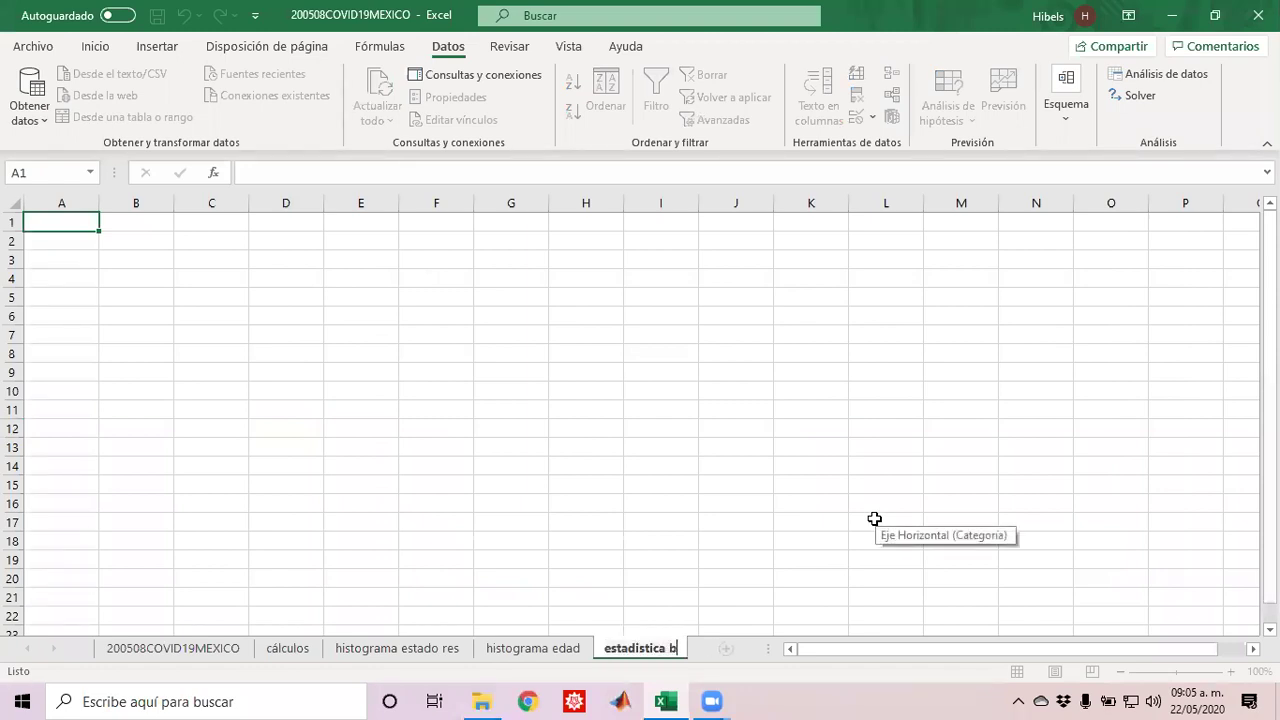
key("BackSpace")
key("BackSpace")
key("BackSpace")
key("BackSpace")
key("BackSpace")
key("BackSpace")
key("BackSpace")
key("BackSpace")
key("BackSpace")
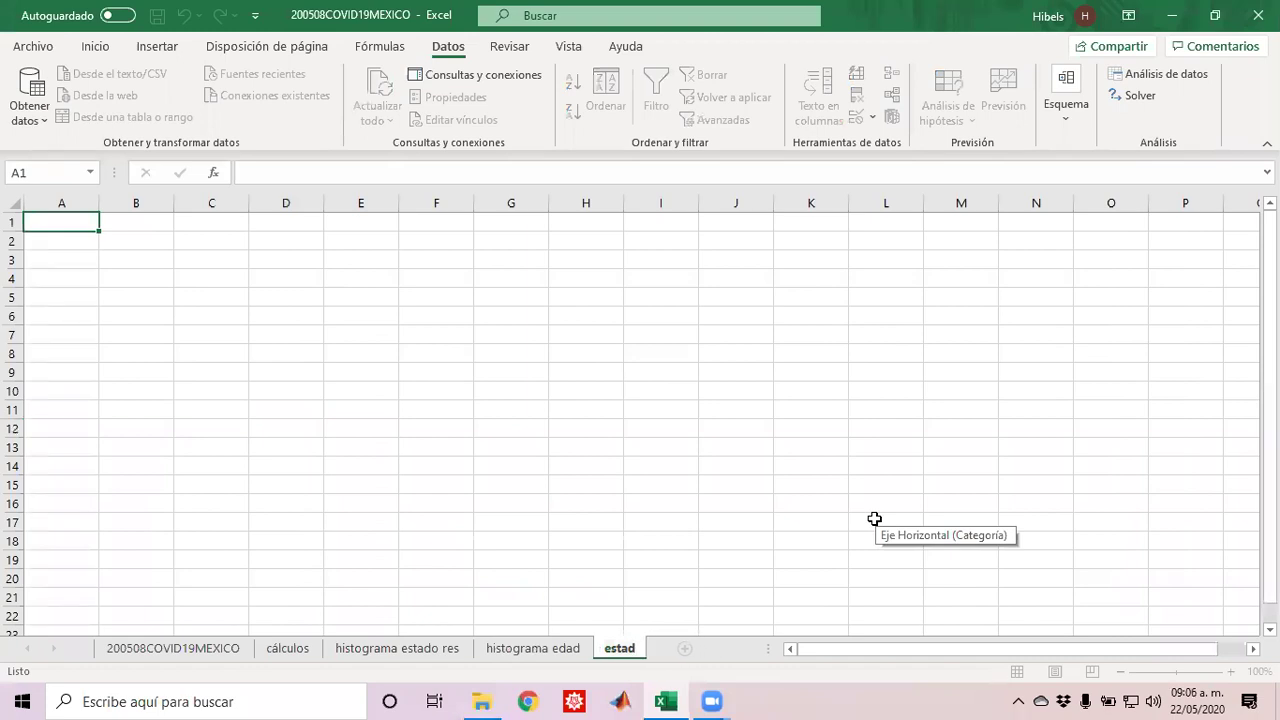
type("ística bási")
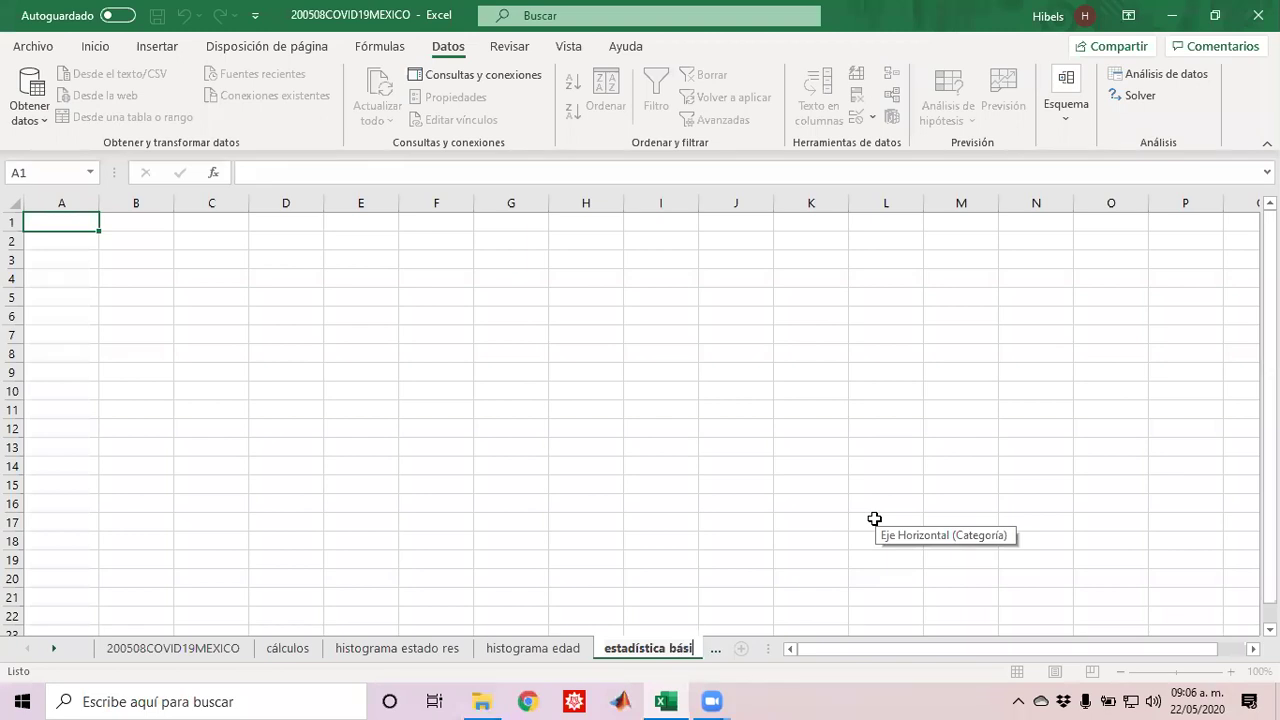
type("ca edad")
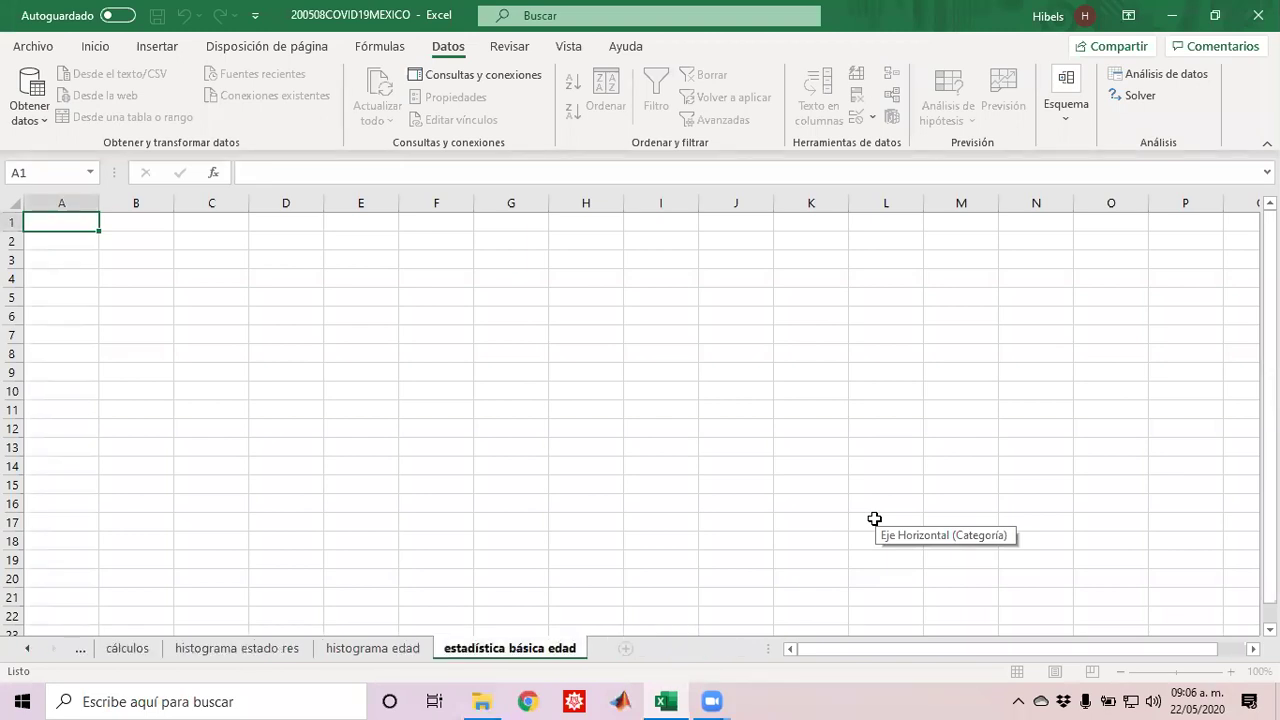
left_click(577, 147)
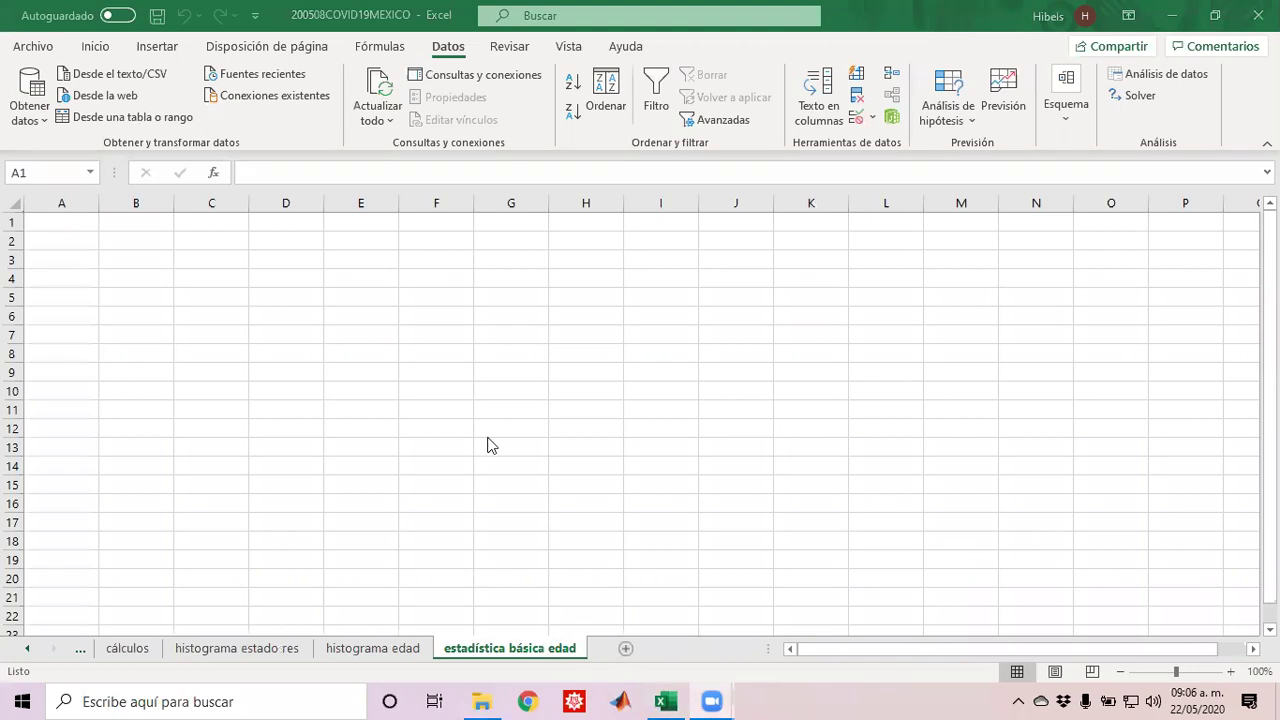
Step: Label A1 "media" and calculate in B1 the average (PROMEDIO) of the EDAD data P2:P123447 on the 200508COVID19MEXICO sheet
left_click(72, 224)
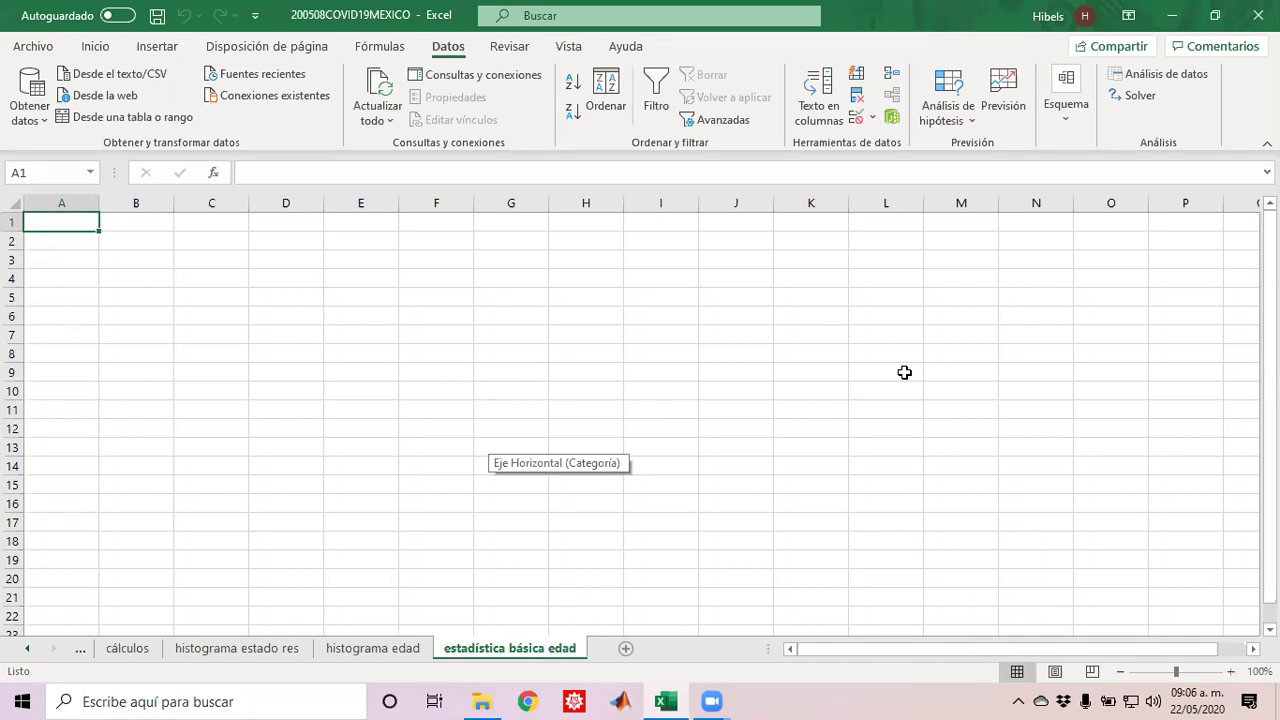
type("media")
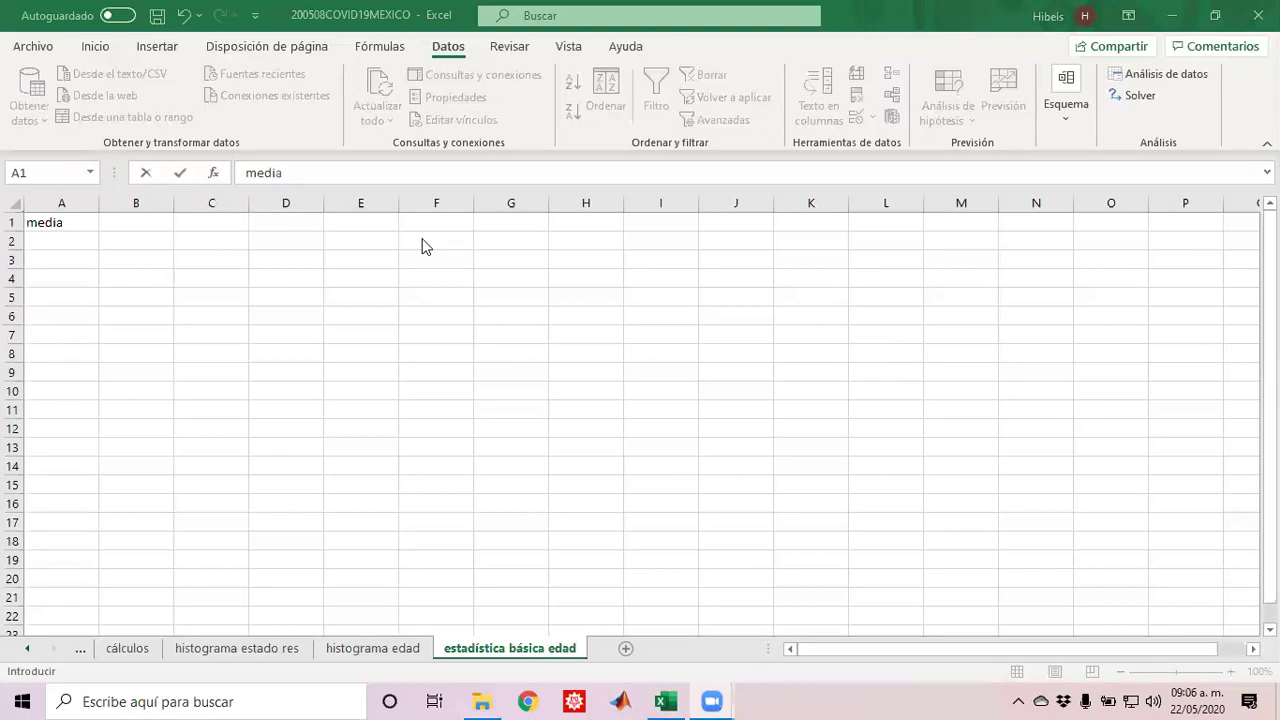
left_click(144, 234)
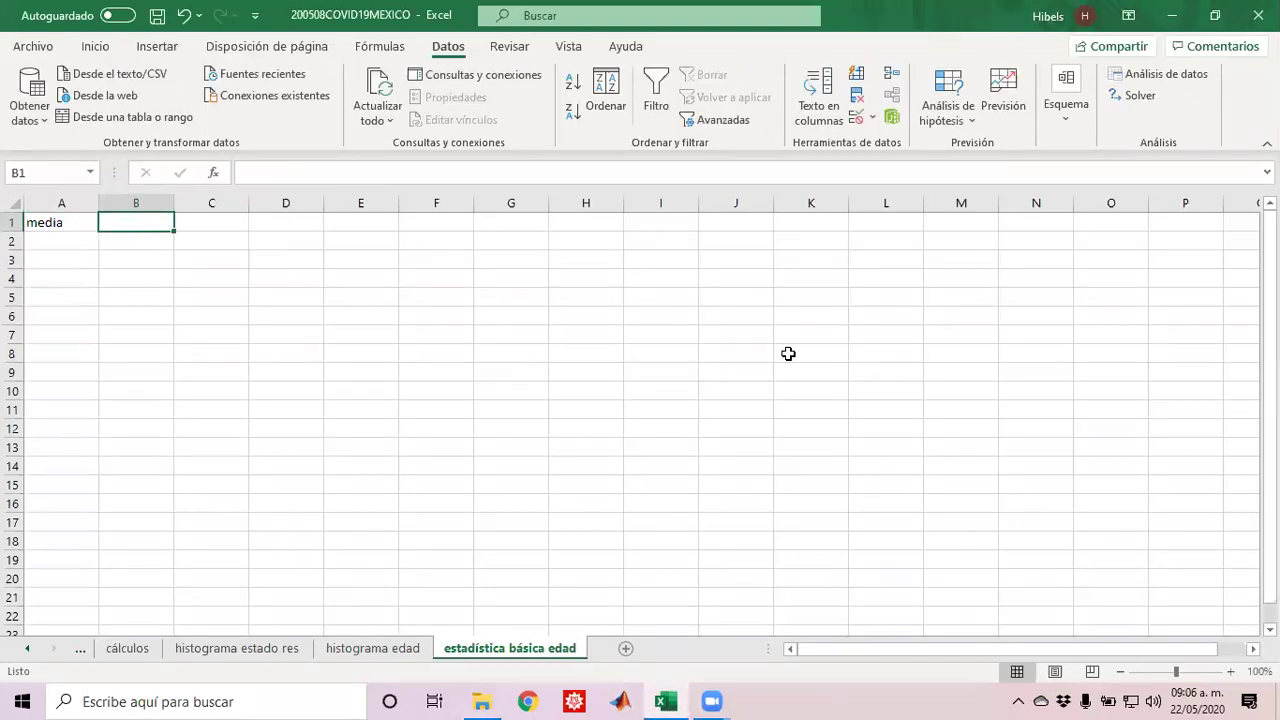
type("=")
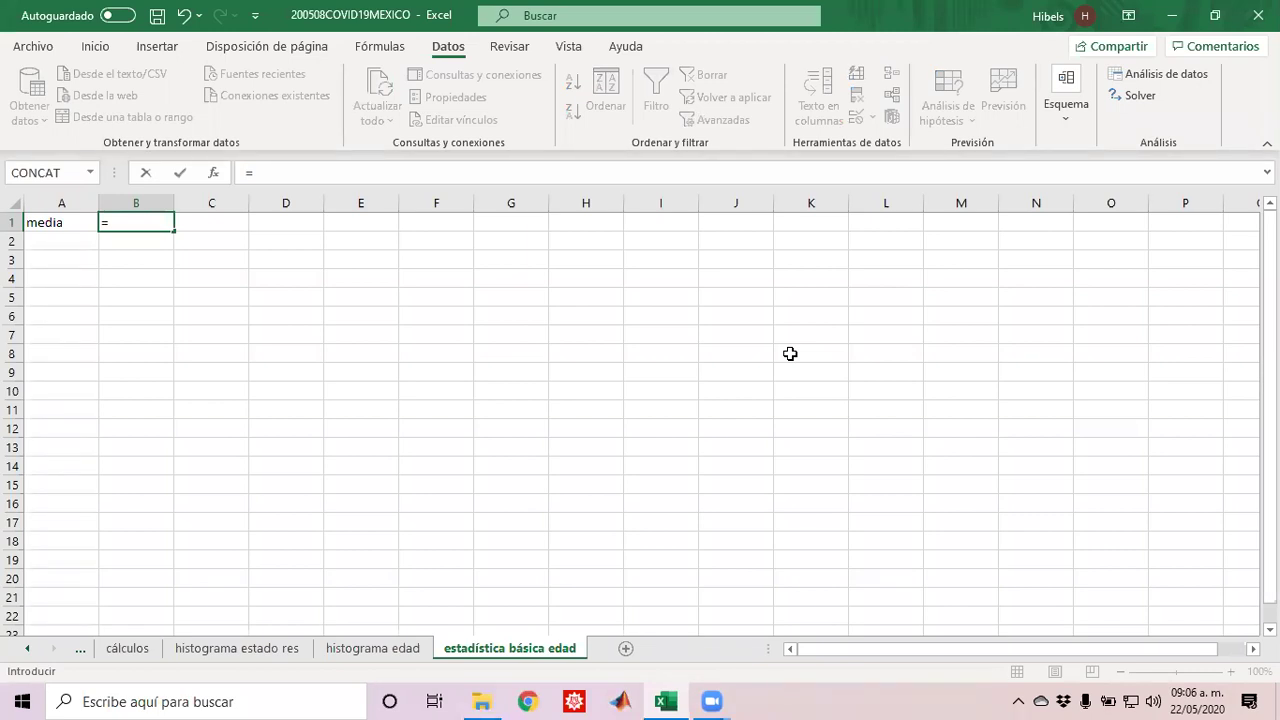
type("promedio(")
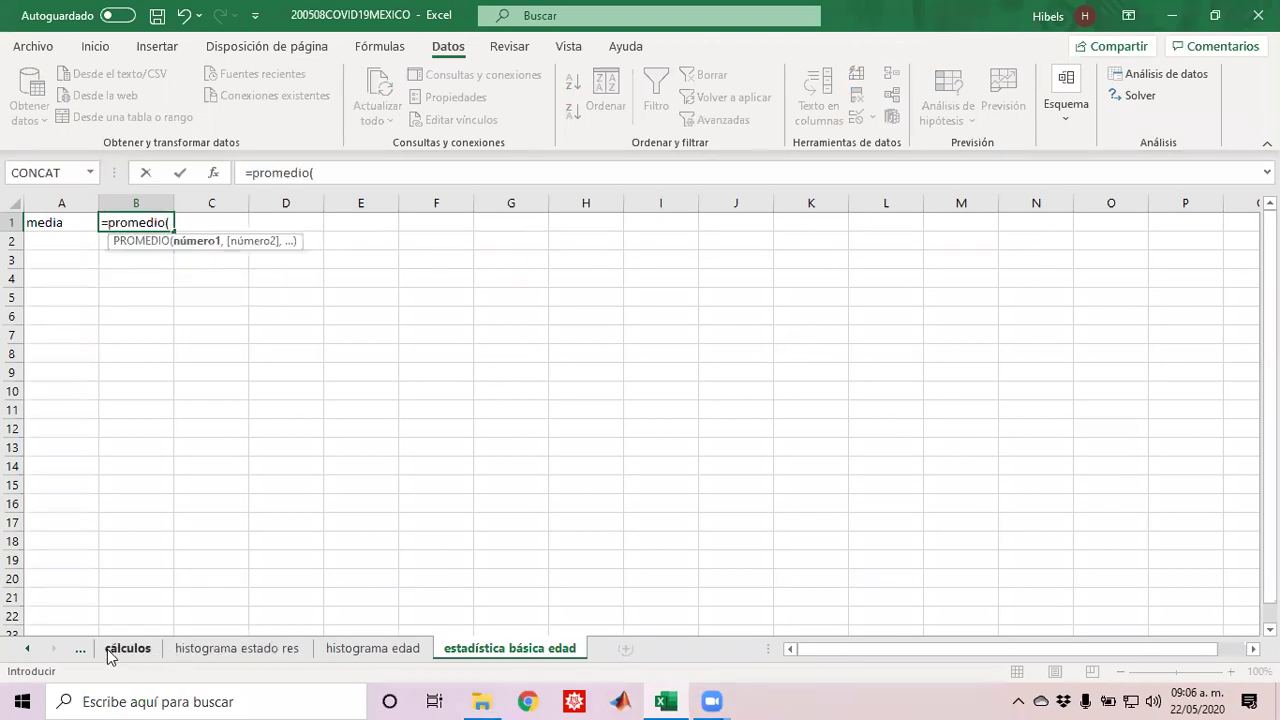
left_click(28, 650)
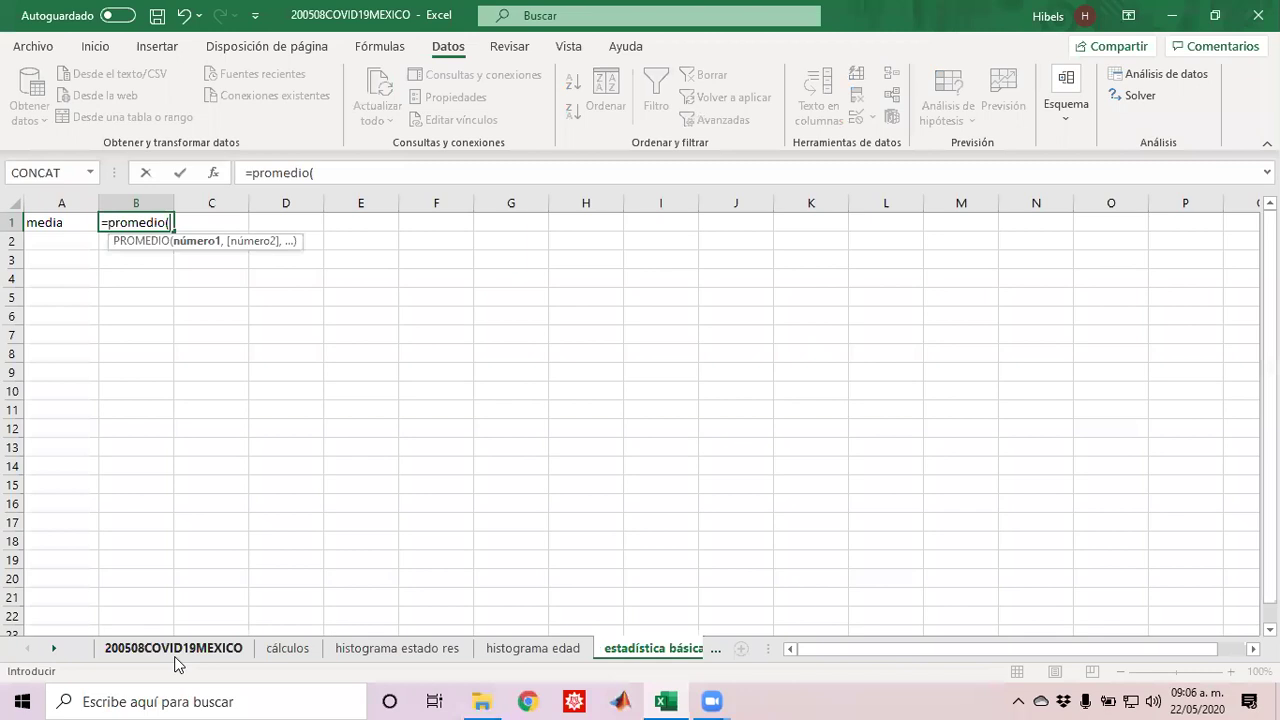
left_click(175, 655)
left_click(980, 355)
key("ctrl+Up")
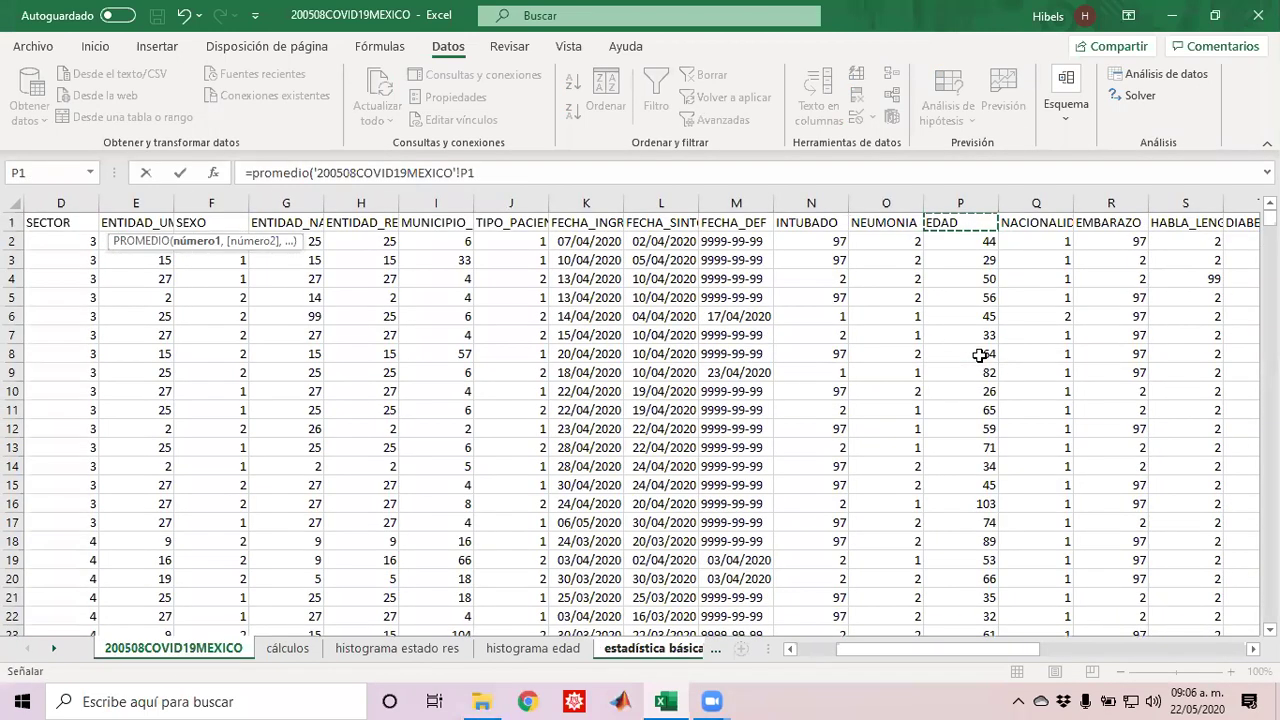
key("Down")
key("ctrl+shift+Down")
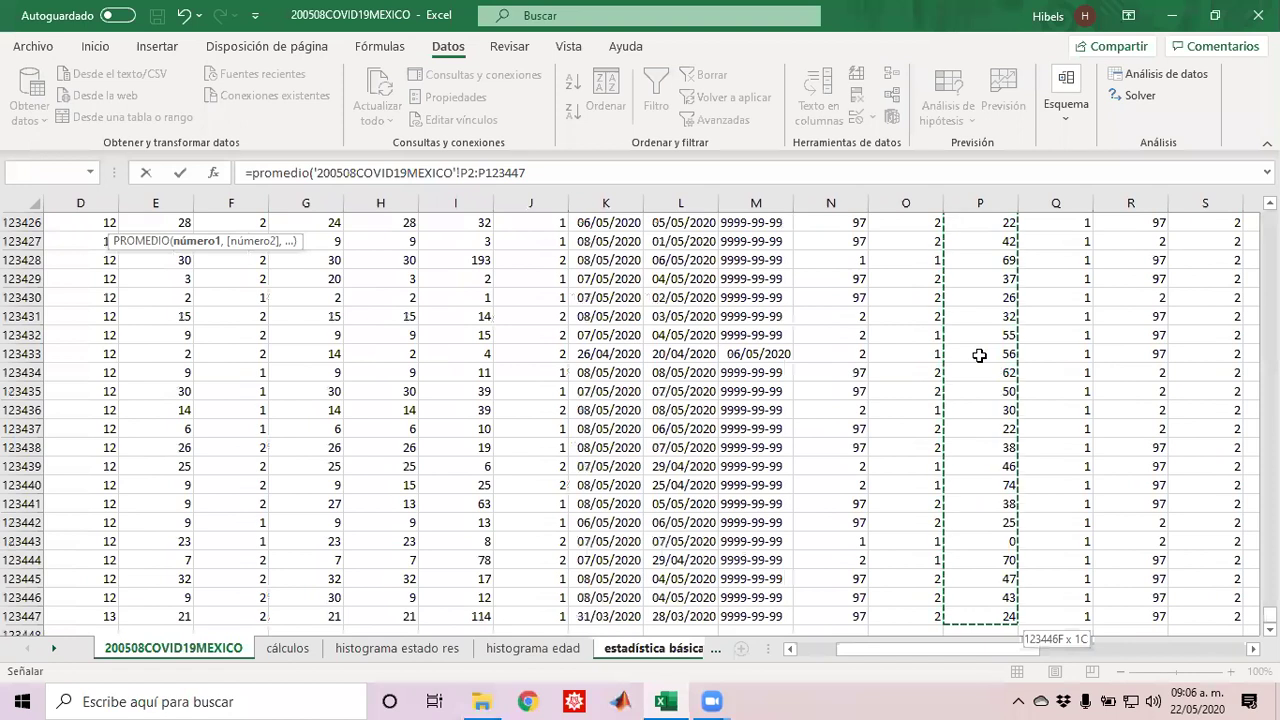
type(")")
key("Return")
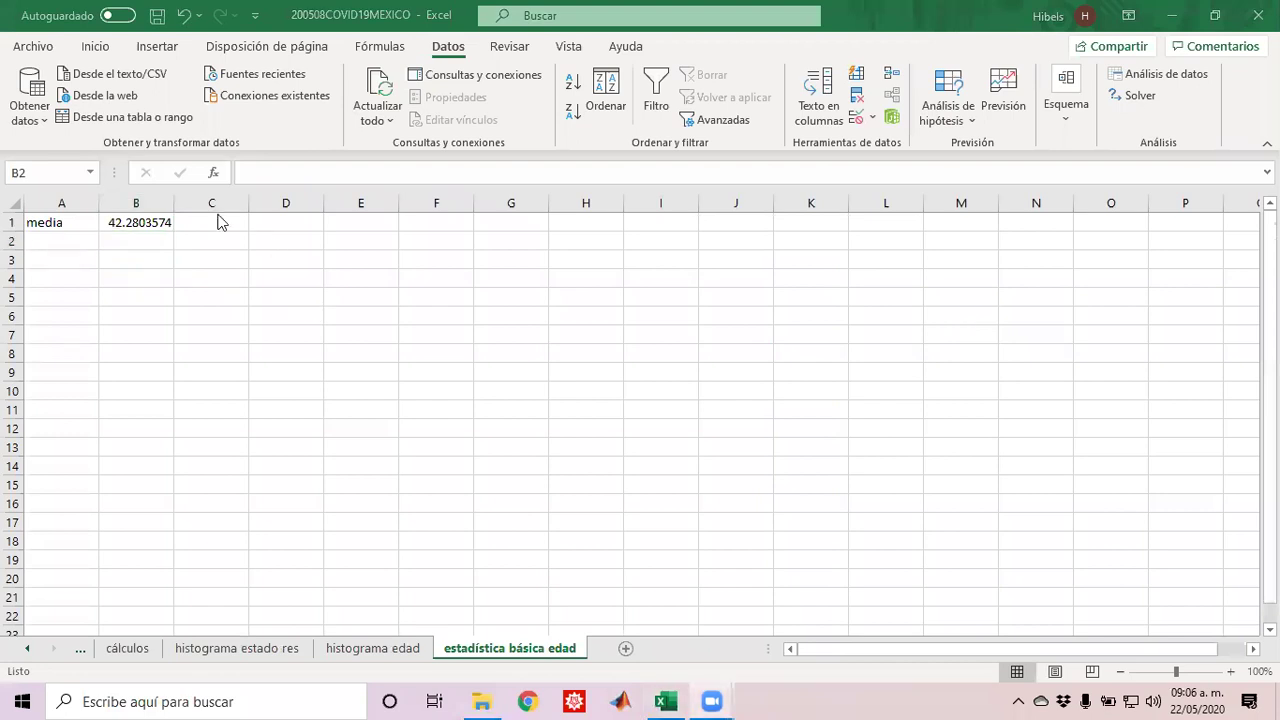
left_click(137, 221)
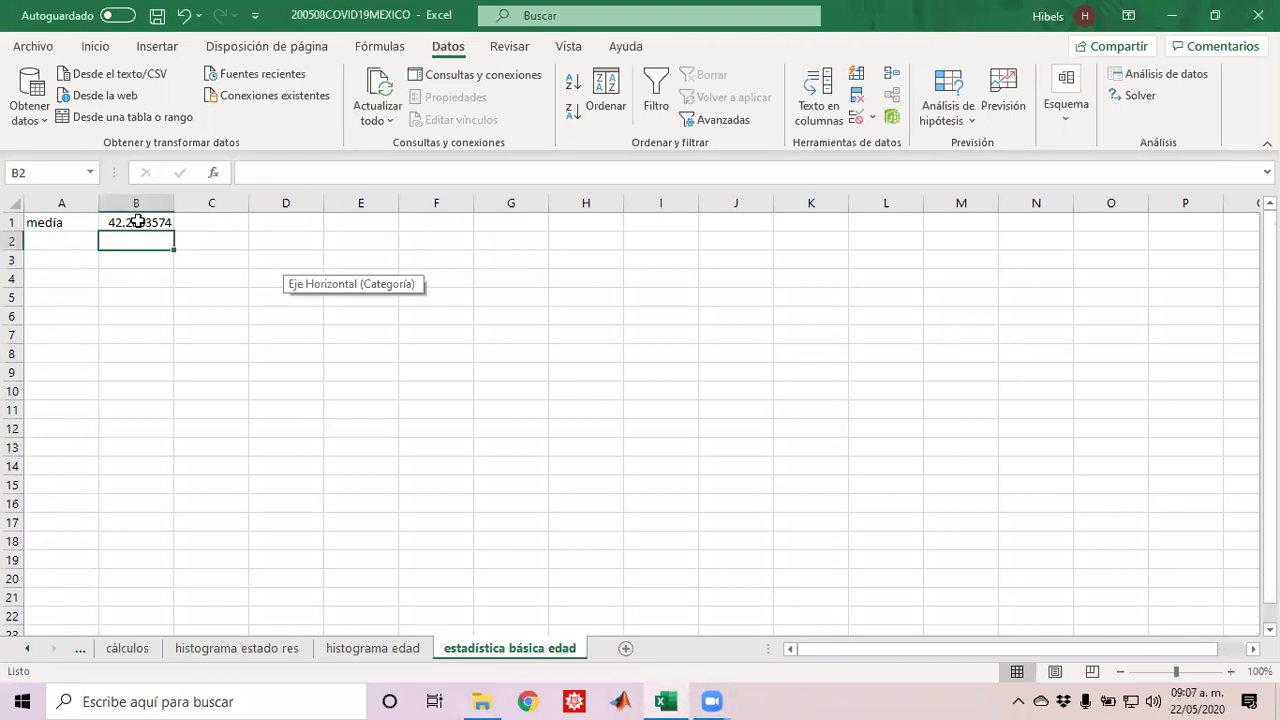
Step: Look up the PROMEDIO function variants by starting a formula in D1, and clear that cell
left_click(288, 221)
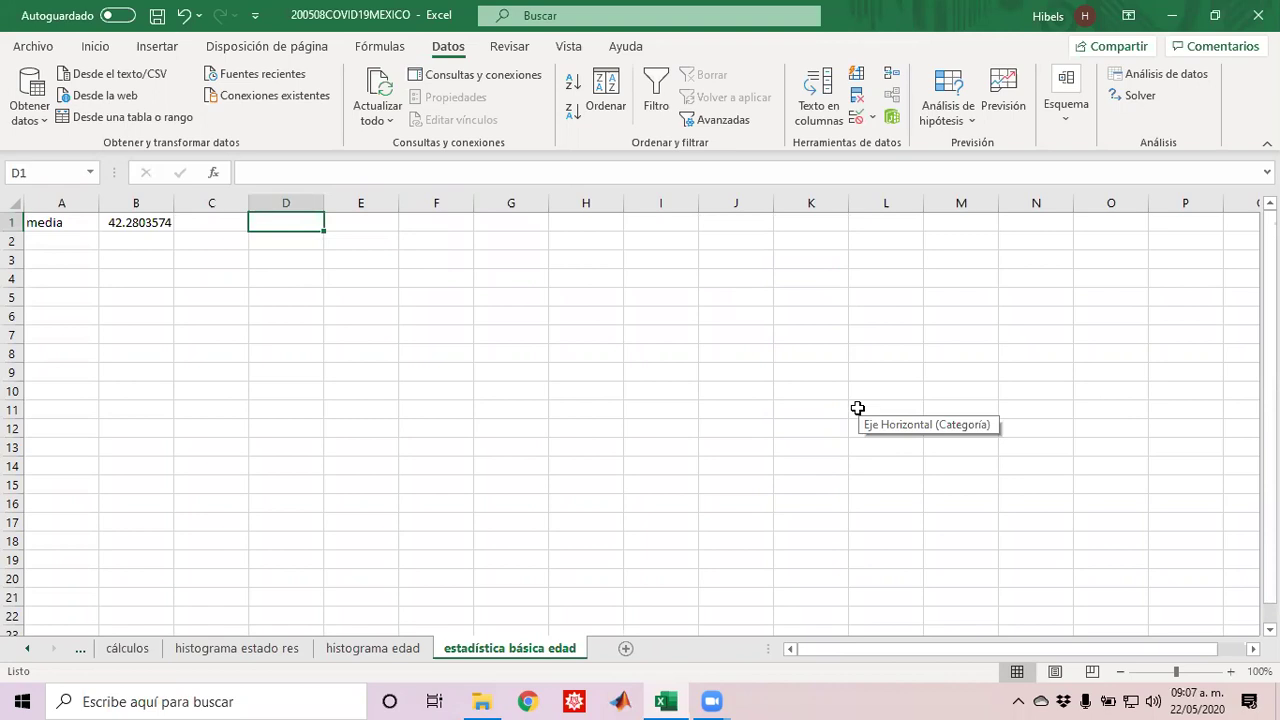
type("promedio")
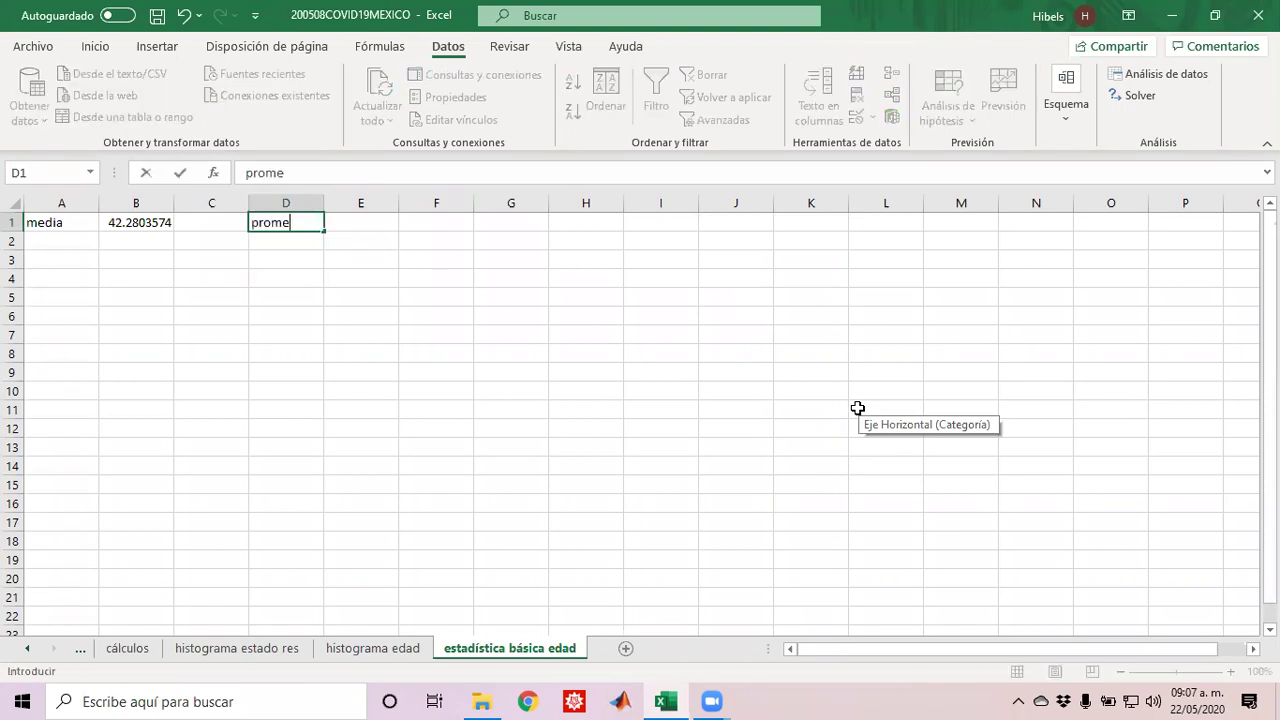
key("BackSpace")
key("BackSpace")
key("BackSpace")
key("BackSpace")
key("BackSpace")
key("BackSpace")
key("BackSpace")
key("BackSpace")
type("=promedio")
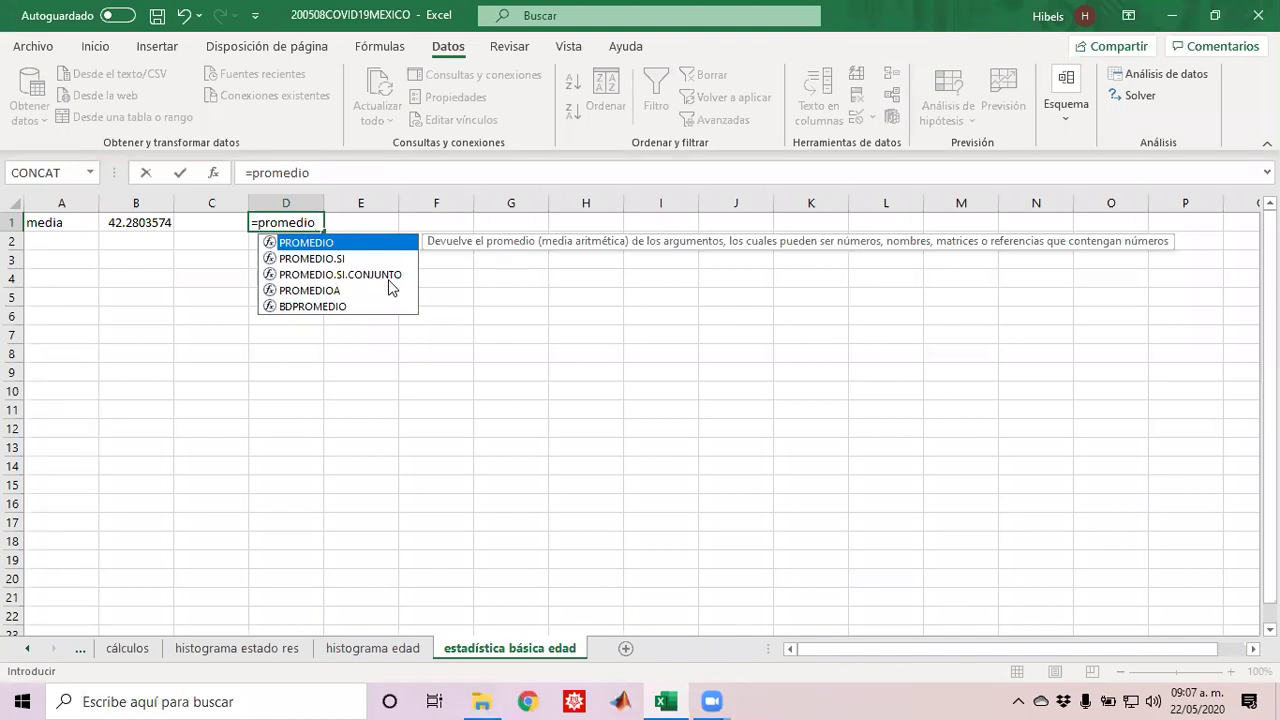
left_click(535, 344)
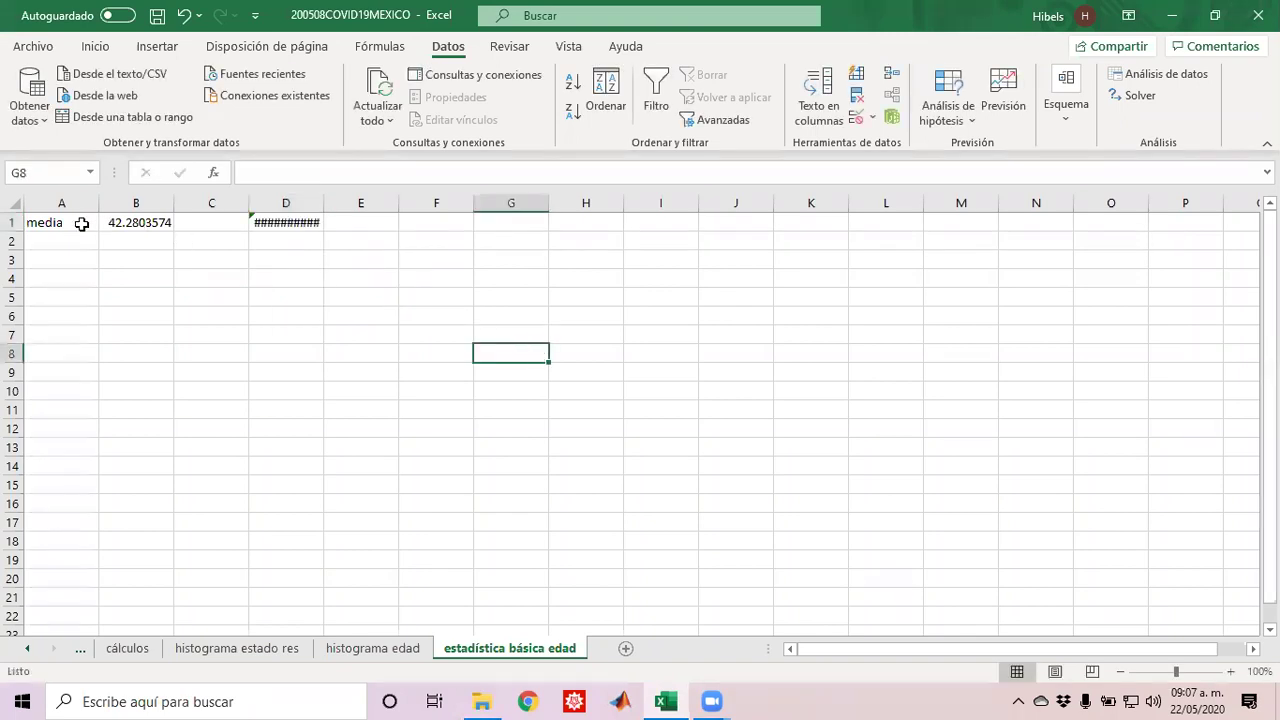
left_click(303, 224)
key("Delete")
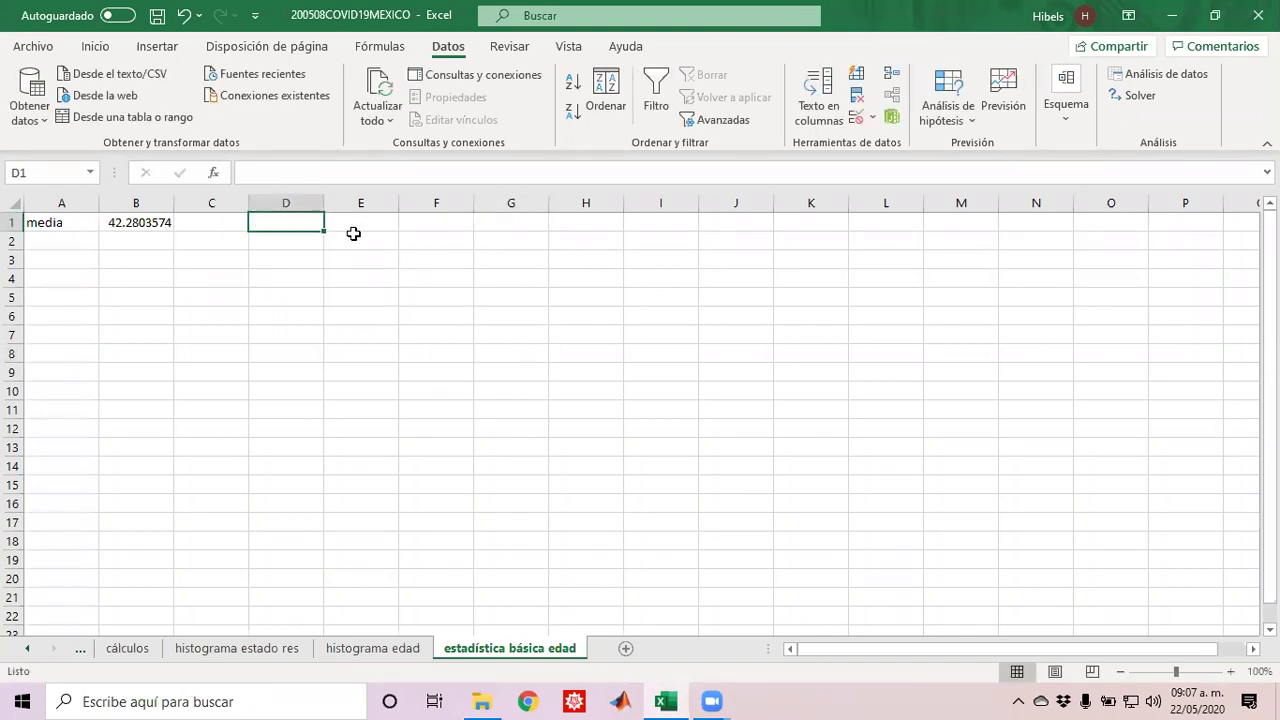
Step: Copy the "media" label and its average formula from A1:B1 into row 2, and check the formula in B2
key("Left")
key("Left")
key("Left")
key("shift+Right")
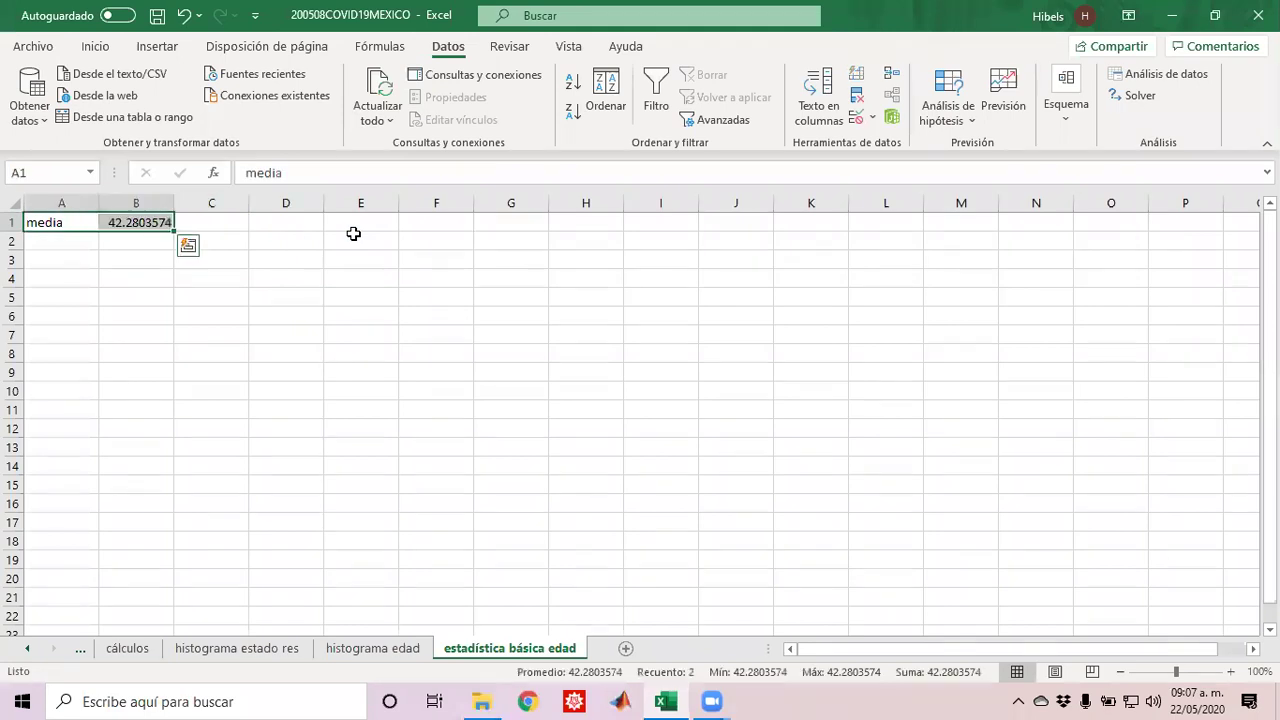
key("ctrl+c")
key("Down")
key("ctrl+v")
key("Escape")
key("Up")
key("shift+Right")
key("Down")
key("Right")
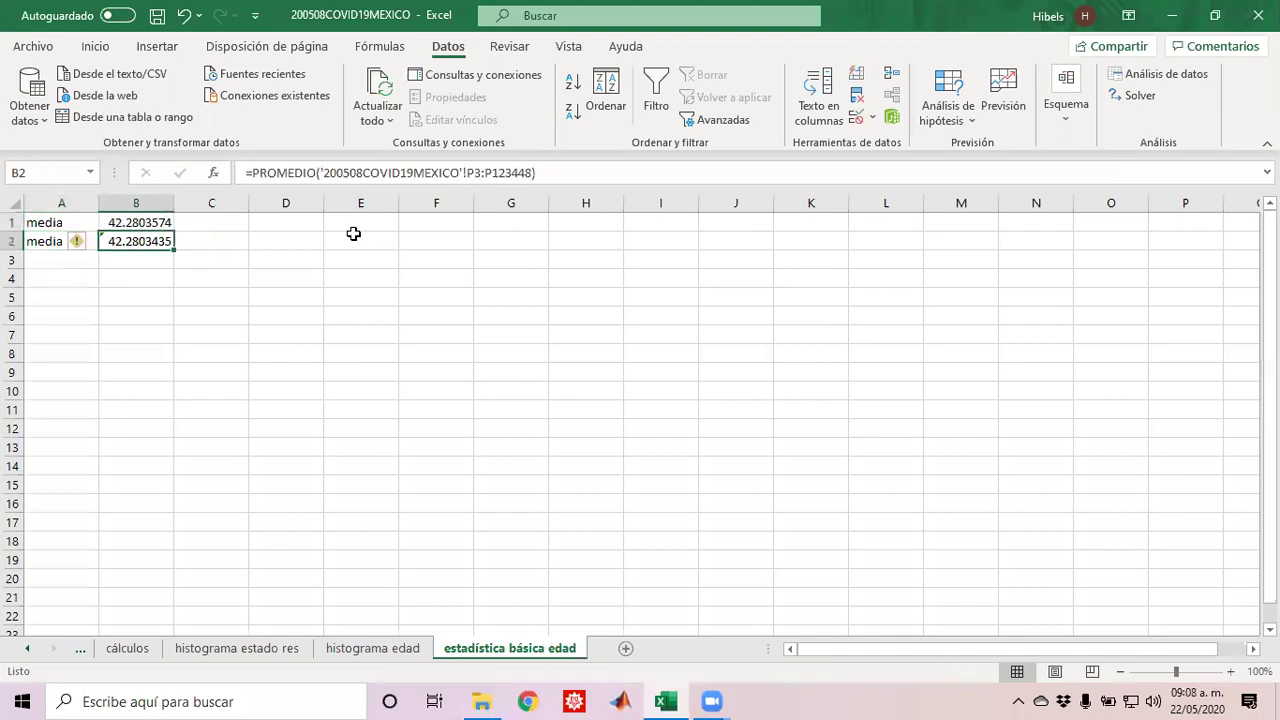
Step: Move the "media" label and its average formula from A1:B1 into row 2, replacing the copy there
key("Up")
key("Left")
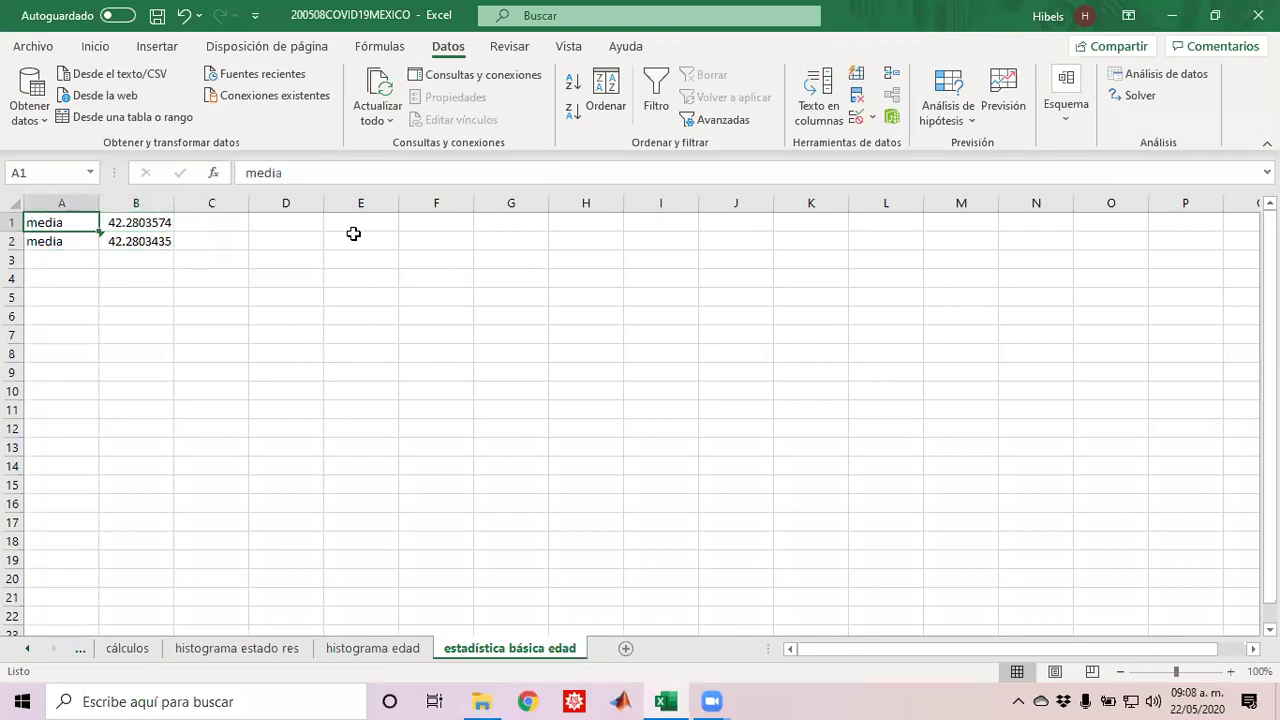
key("shift+Right")
key("shift+Down")
key("ctrl+c")
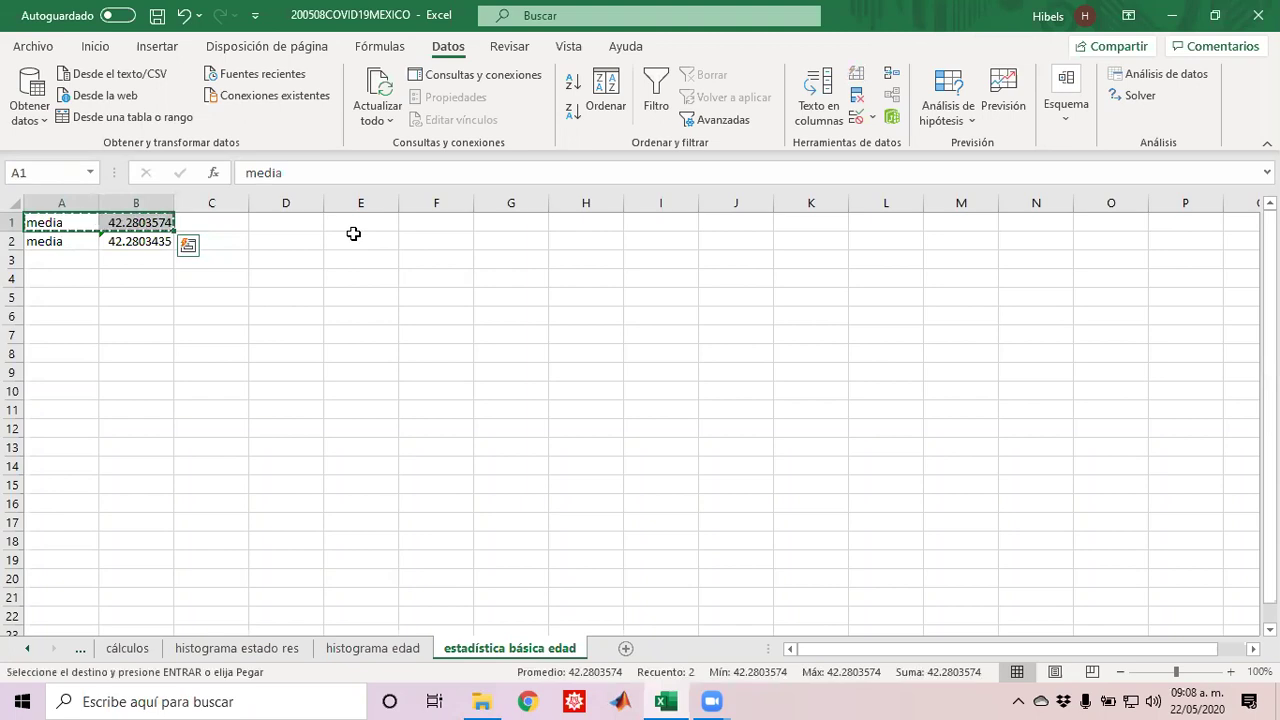
key("Down")
key("ctrl+v")
Step: Enter the heading "todas muestras" in B1 and fit column B's width to it
key("Up")
key("Right")
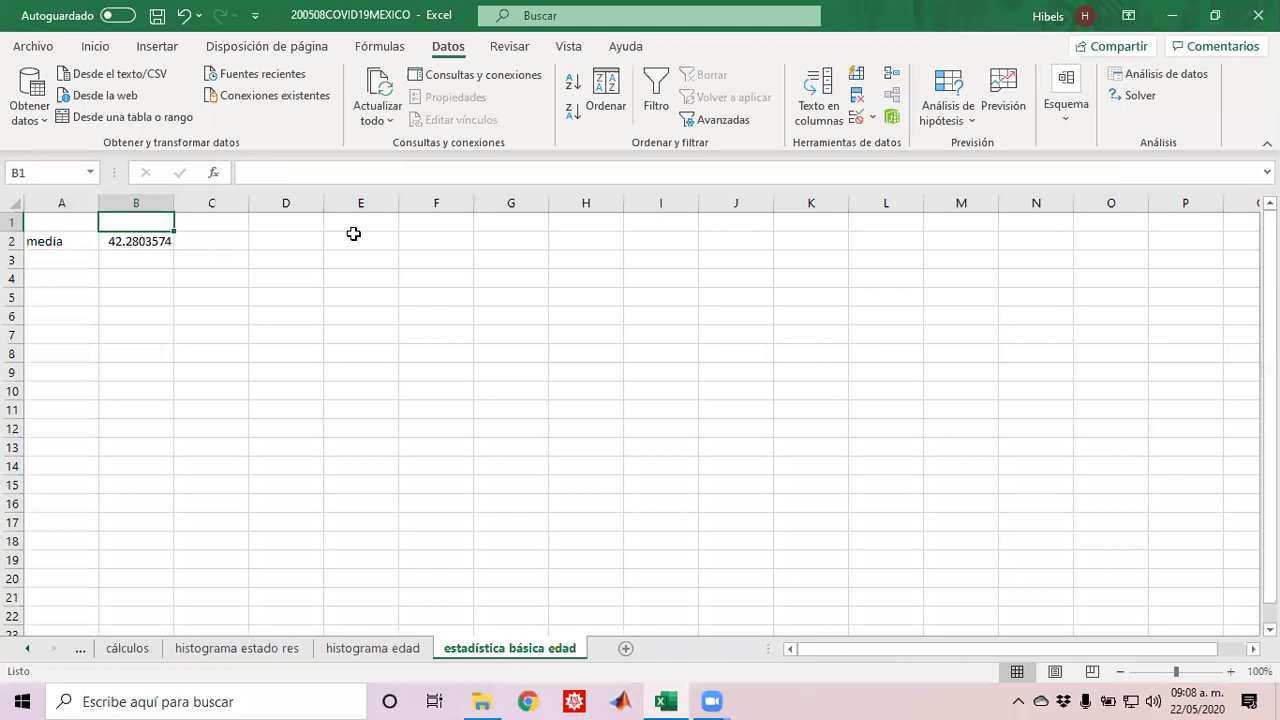
type("todas muestras")
key("Right")
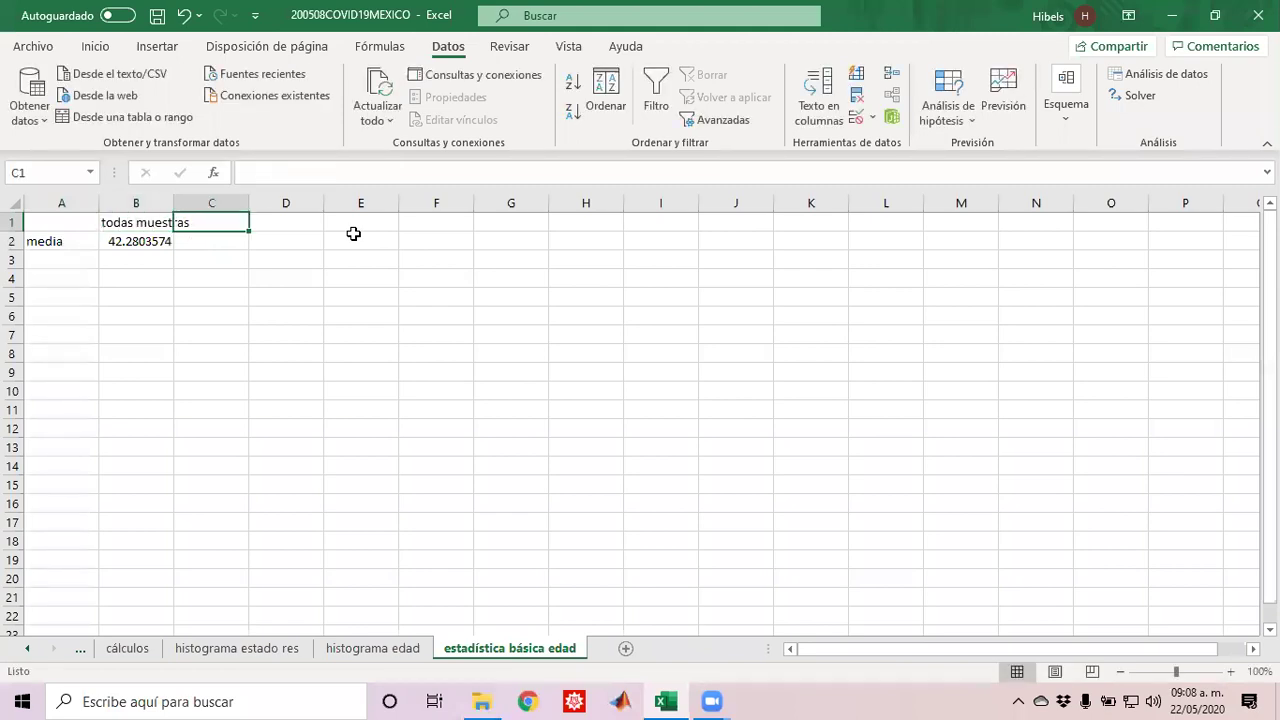
double_click(173, 198)
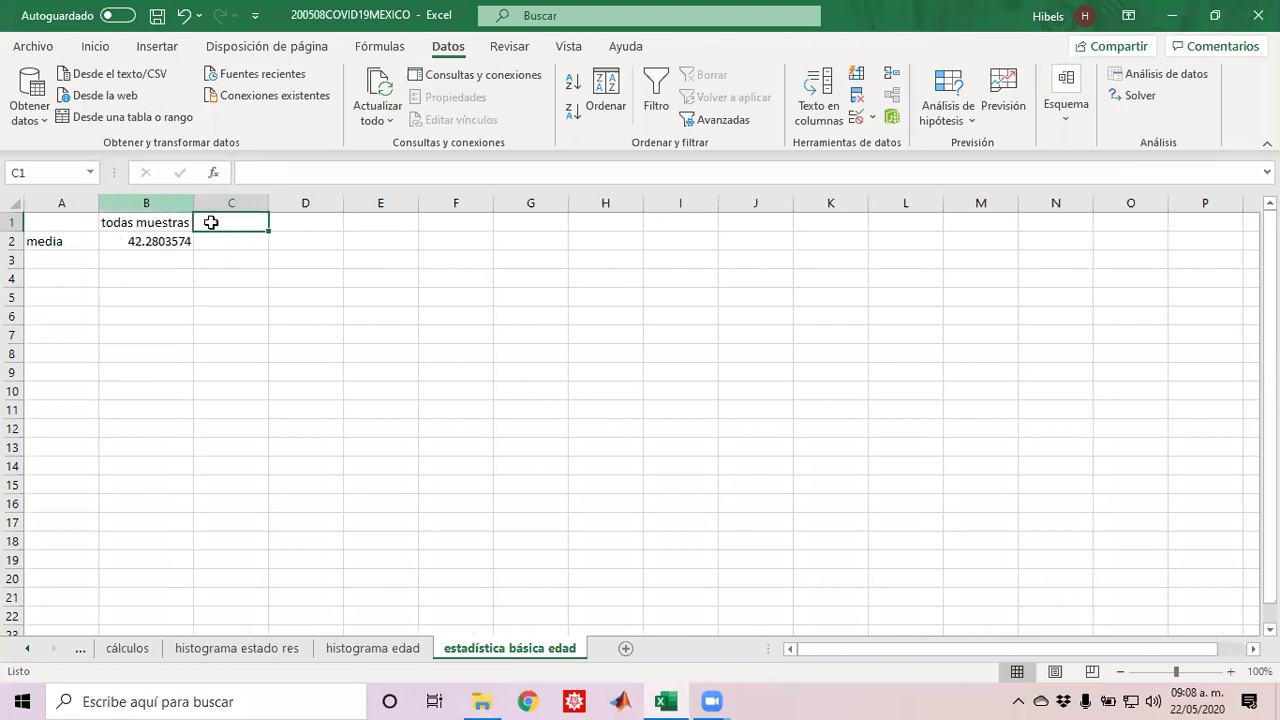
Step: Enter the heading "positivos" in C1
left_click(249, 241)
left_click(250, 222)
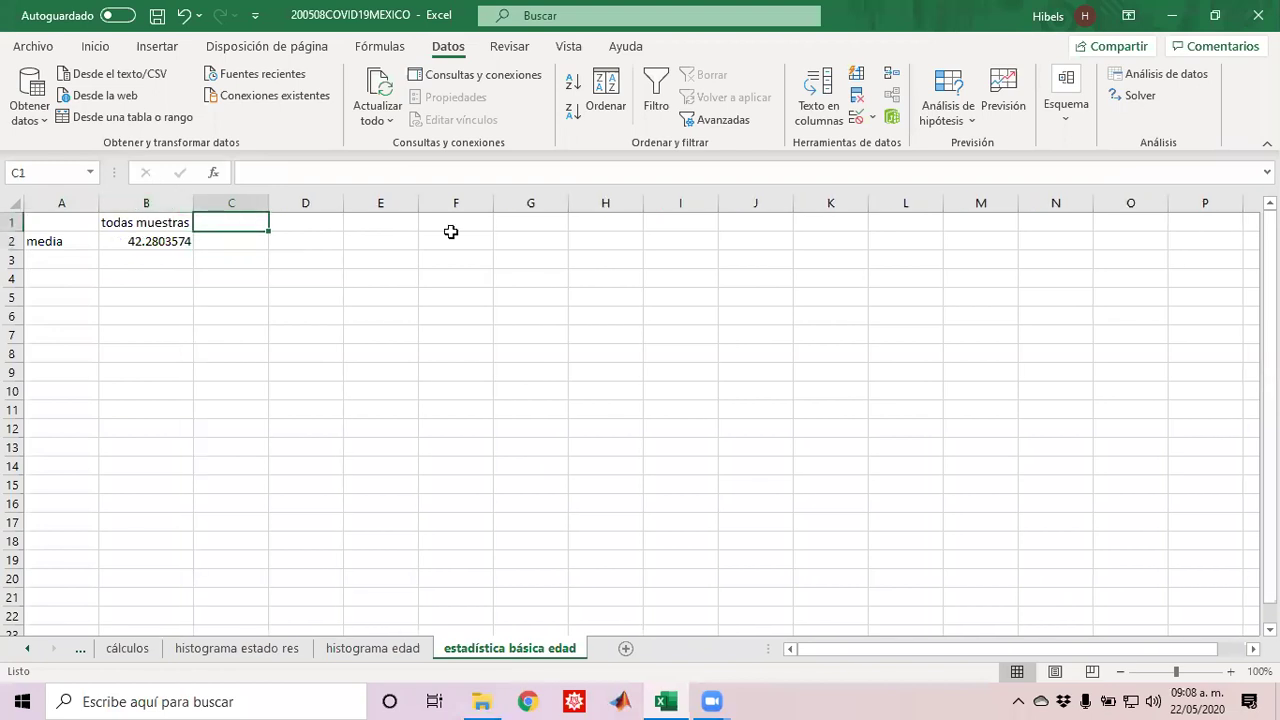
type("positivos")
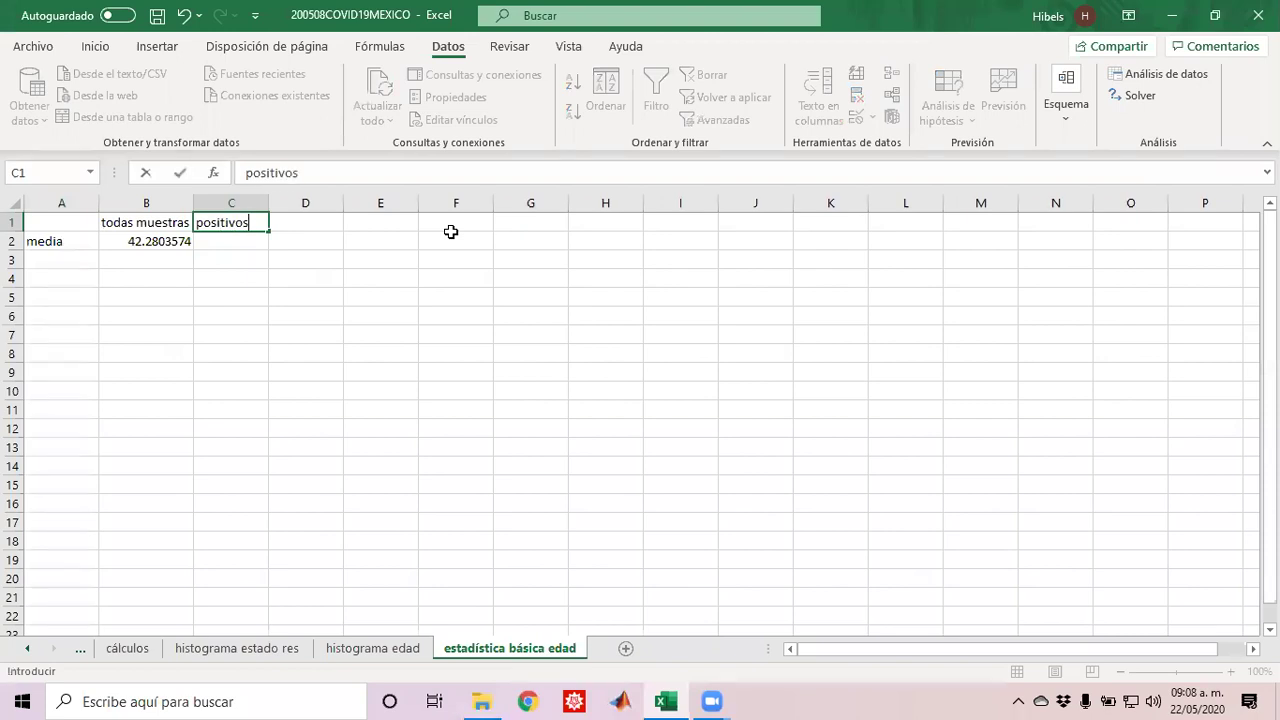
key("Return")
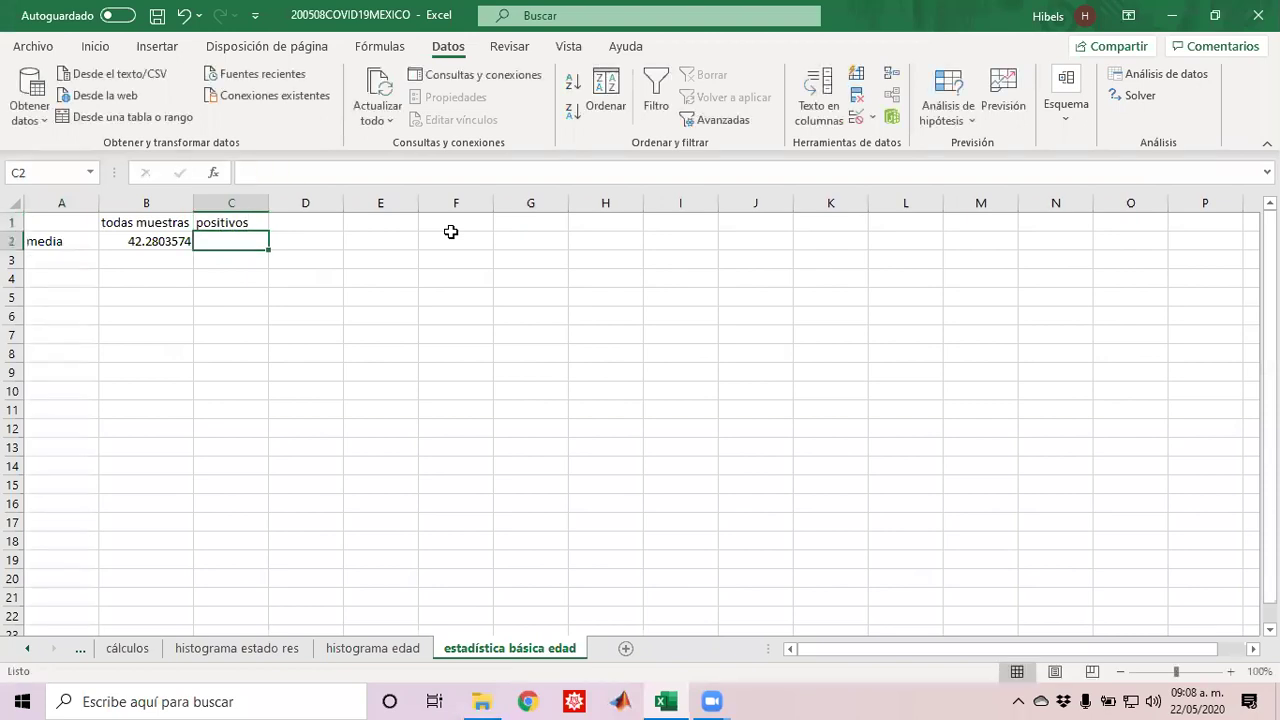
Step: Start a PROMEDIO.SI formula in C2 and go to the 200508COVID19MEXICO sheet for its range
type("=")
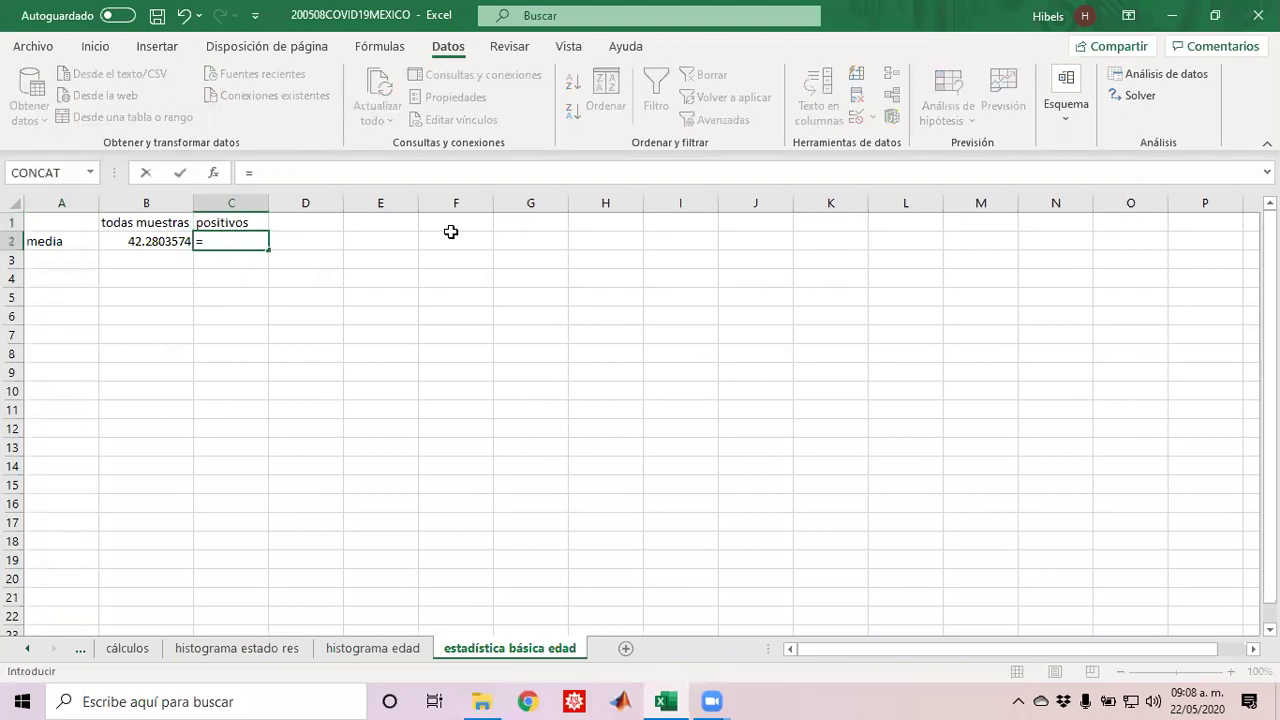
type("p")
type("romedio")
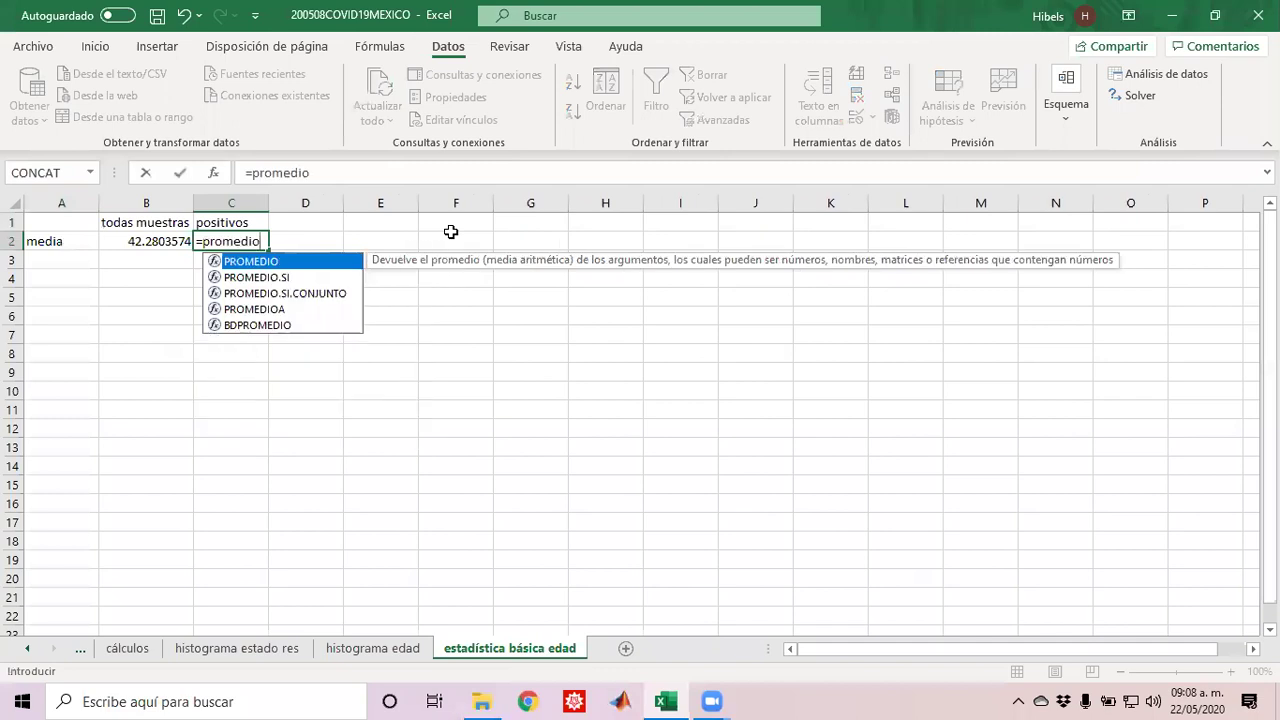
type(".si")
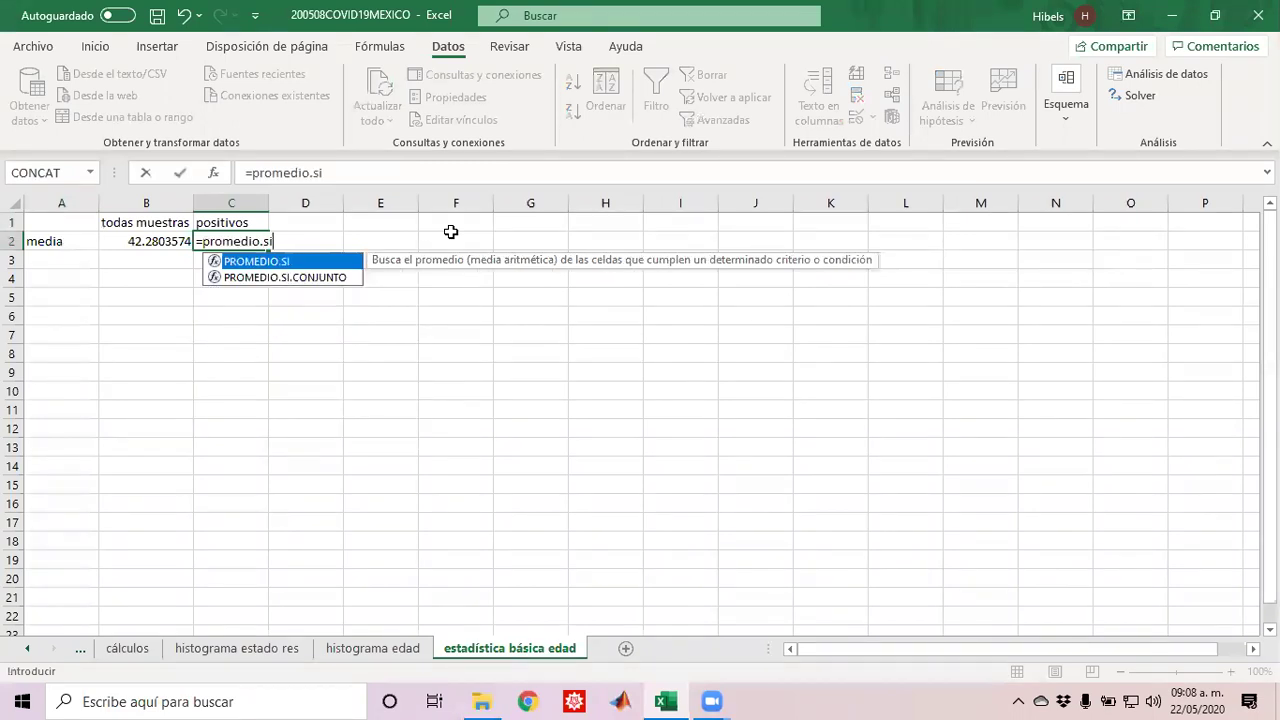
type("(")
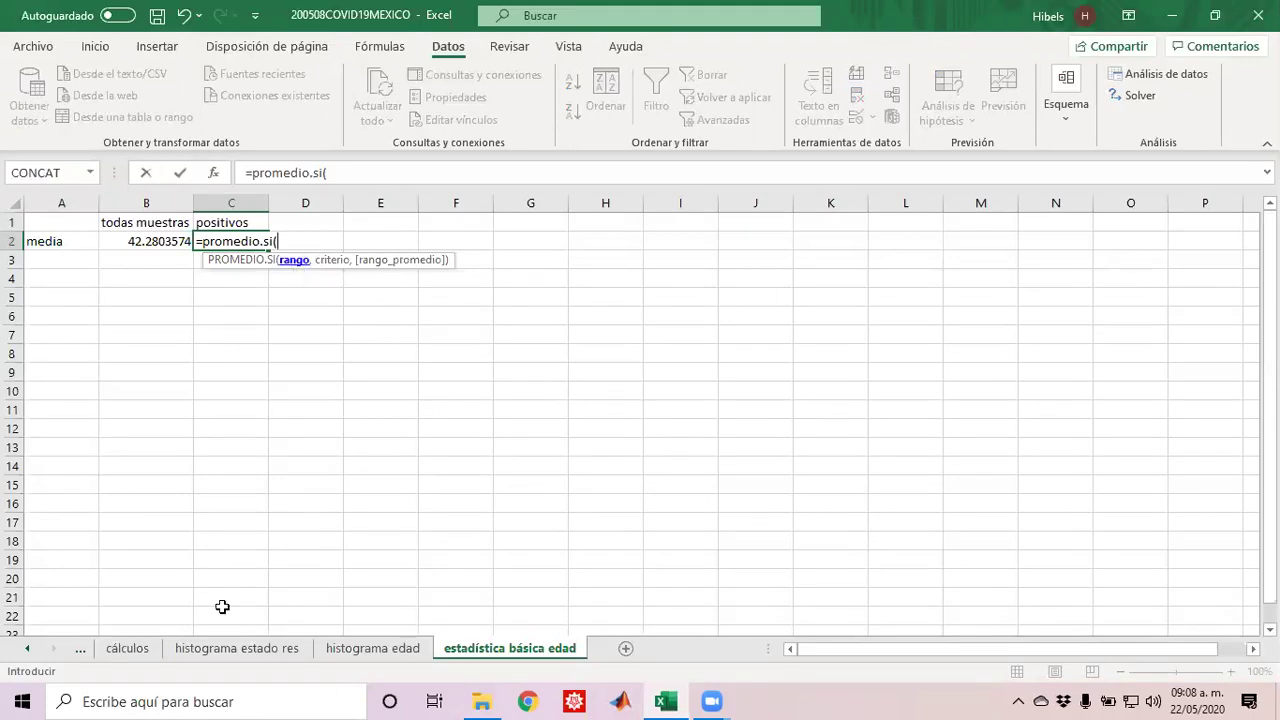
left_click(28, 651)
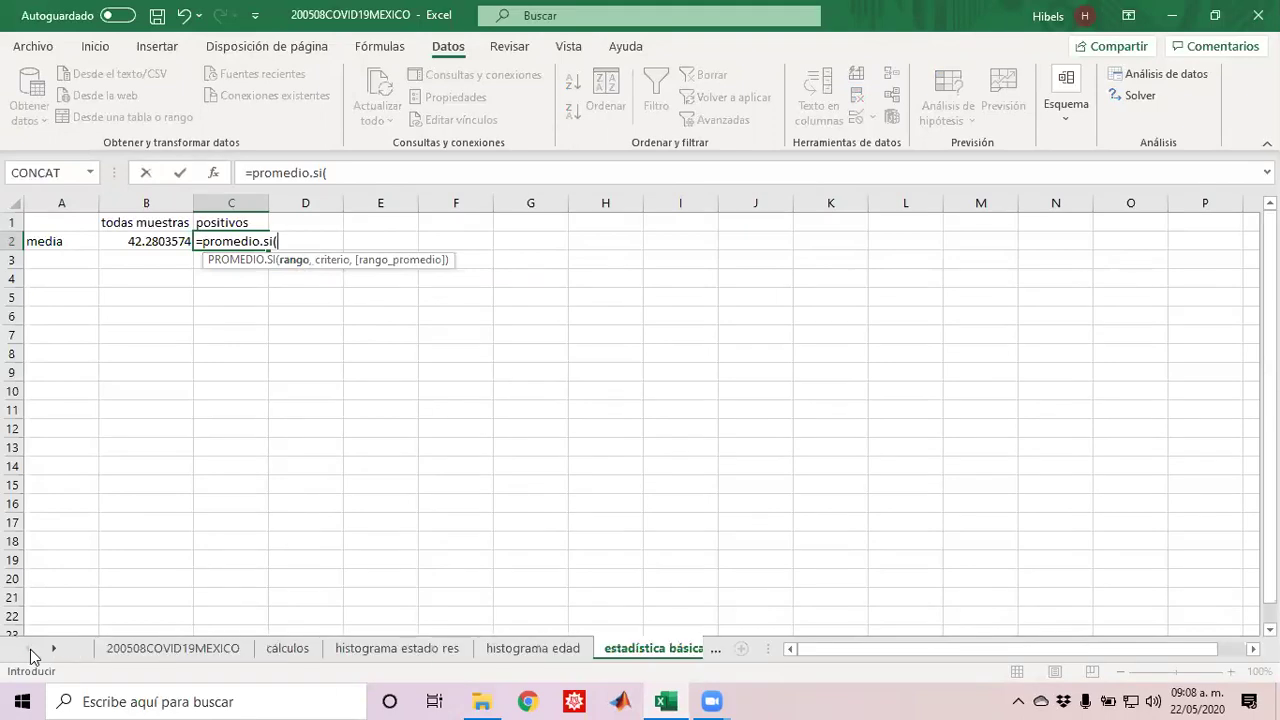
left_click(160, 648)
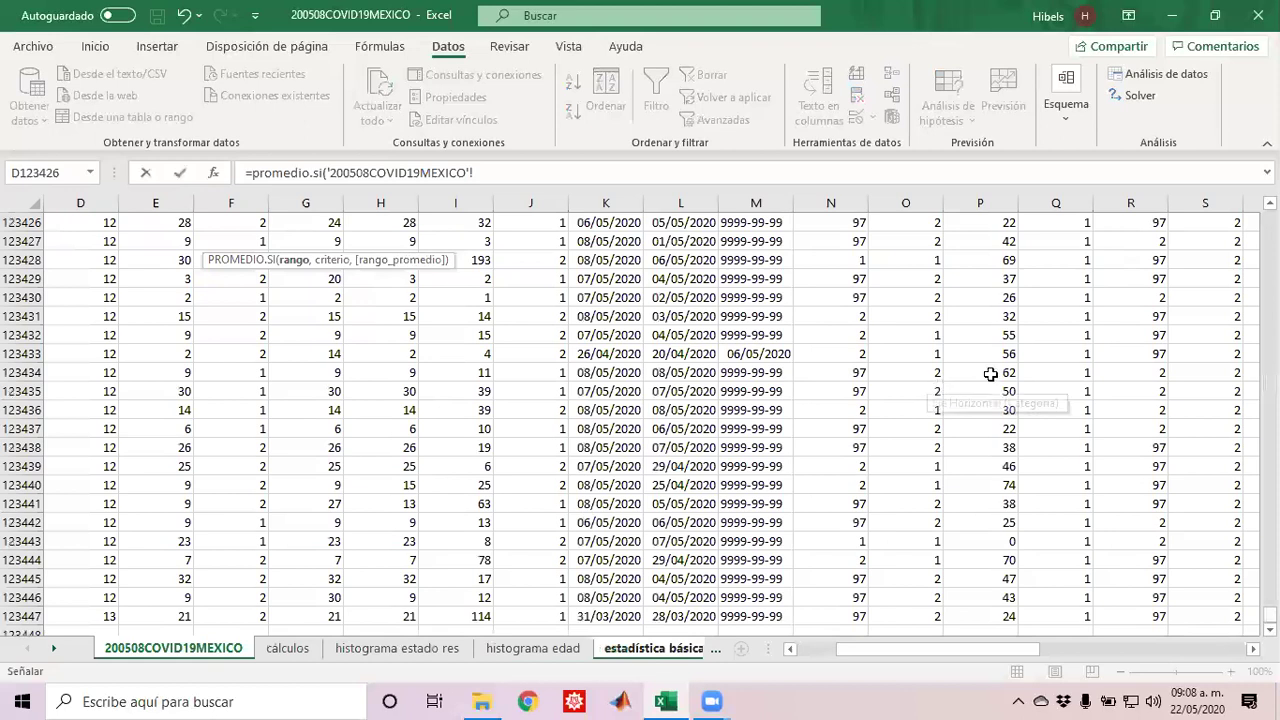
left_click(990, 374)
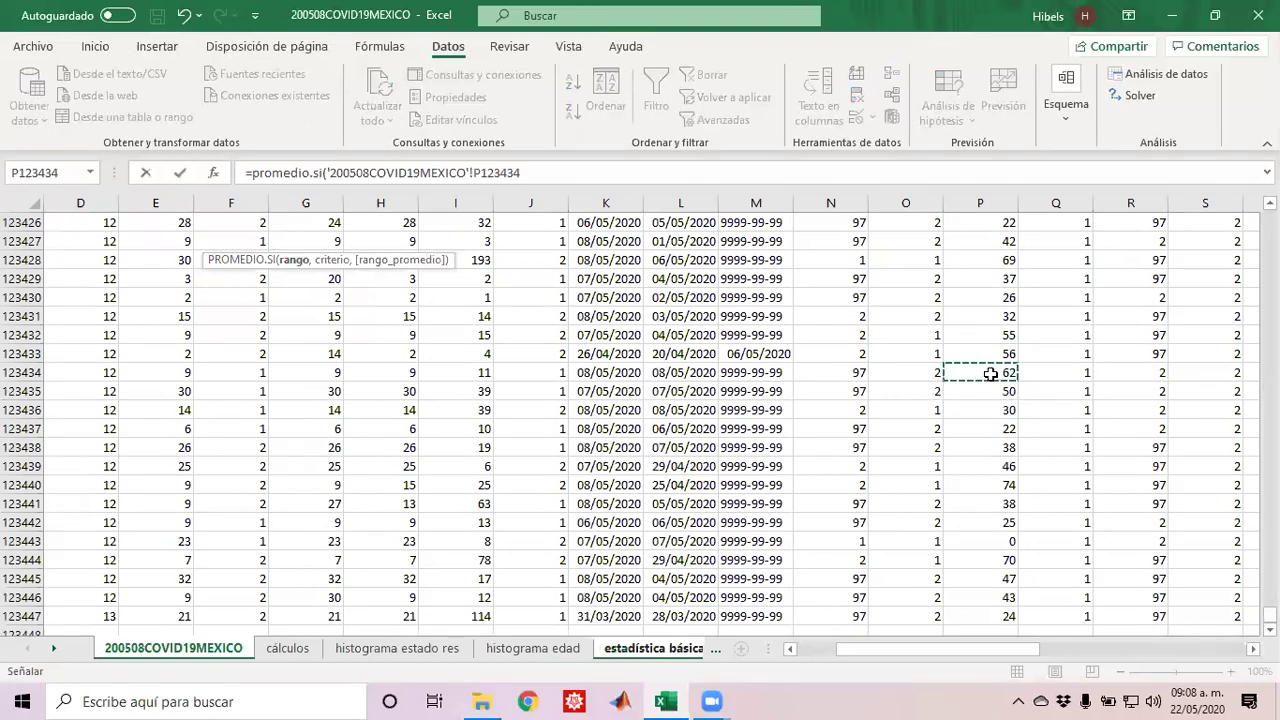
key("ctrl+Up")
key("Down")
key("ctrl+shift+Down")
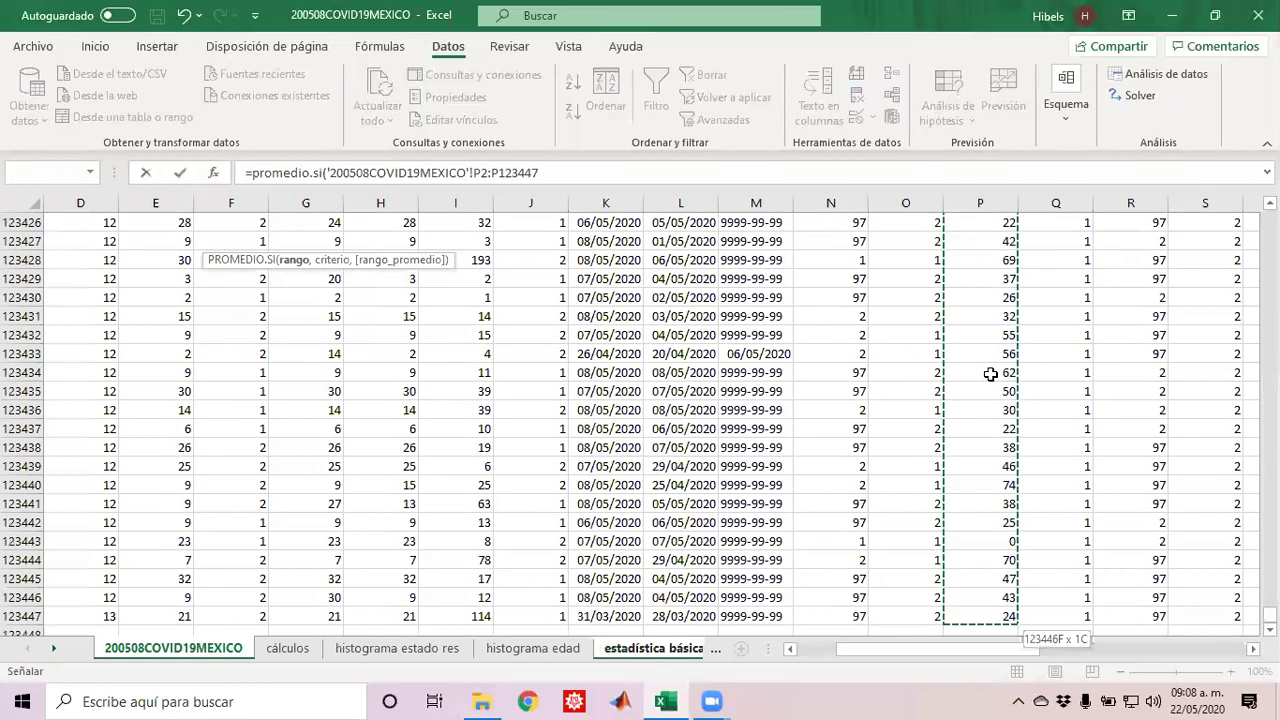
type(",")
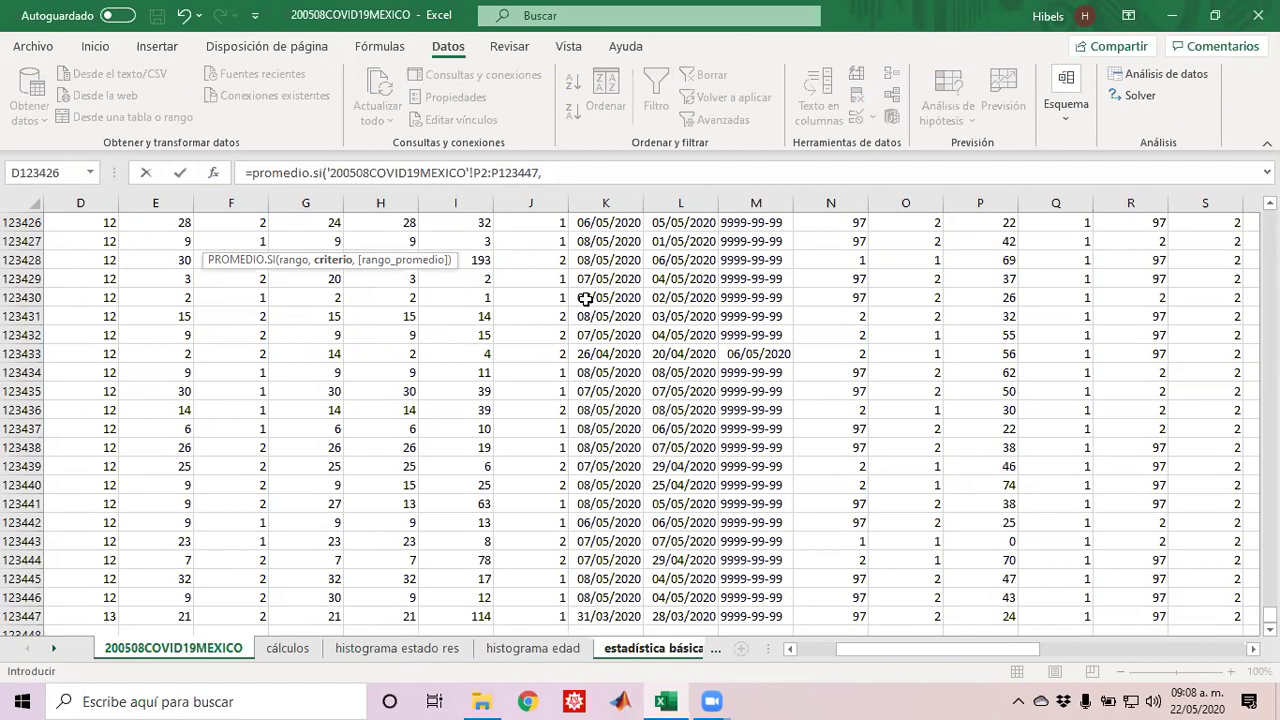
left_click(538, 173)
key("BackSpace")
key("BackSpace")
key("BackSpace")
key("BackSpace")
key("BackSpace")
key("BackSpace")
key("BackSpace")
key("BackSpace")
key("BackSpace")
key("BackSpace")
key("BackSpace")
key("BackSpace")
key("BackSpace")
key("BackSpace")
key("BackSpace")
key("BackSpace")
key("BackSpace")
key("BackSpace")
key("BackSpace")
key("BackSpace")
key("BackSpace")
key("BackSpace")
key("BackSpace")
key("BackSpace")
key("BackSpace")
key("BackSpace")
key("BackSpace")
key("BackSpace")
key("BackSpace")
key("BackSpace")
key("BackSpace")
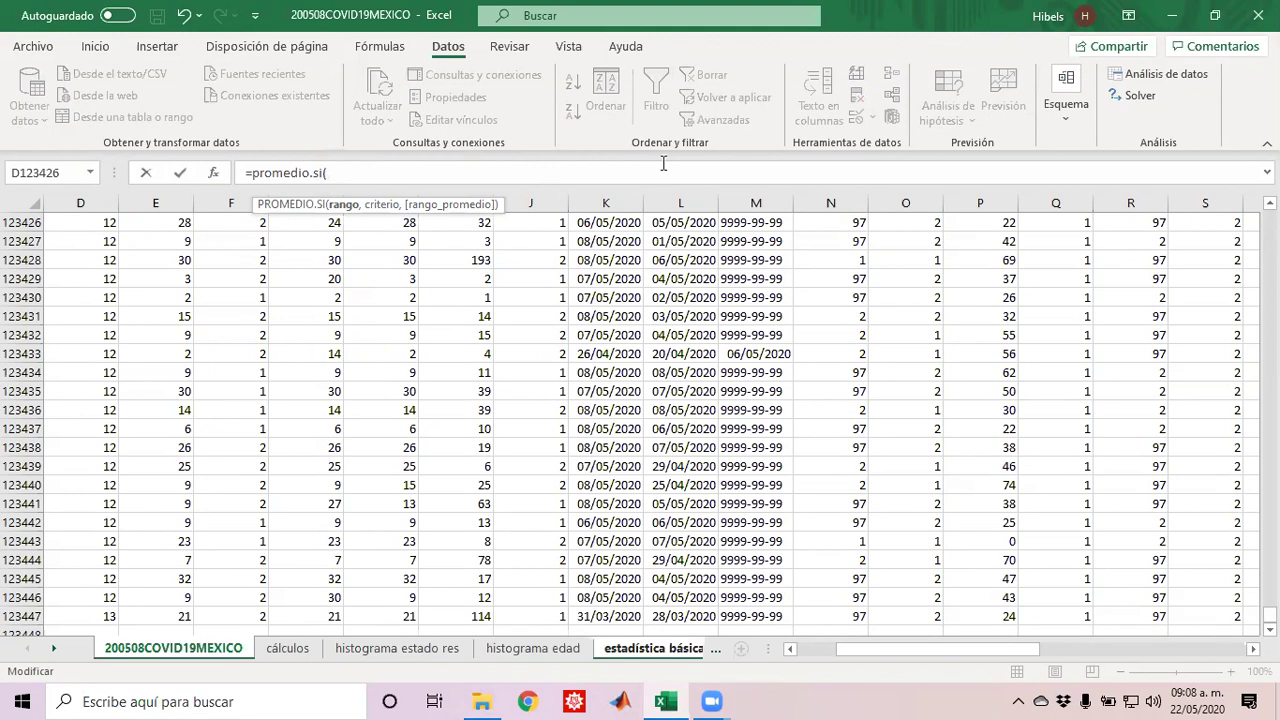
Step: Set the PROMEDIO.SI criteria range to the RESULTADO data AE2:AE123447 with the criterion "=1"
left_click(1097, 352)
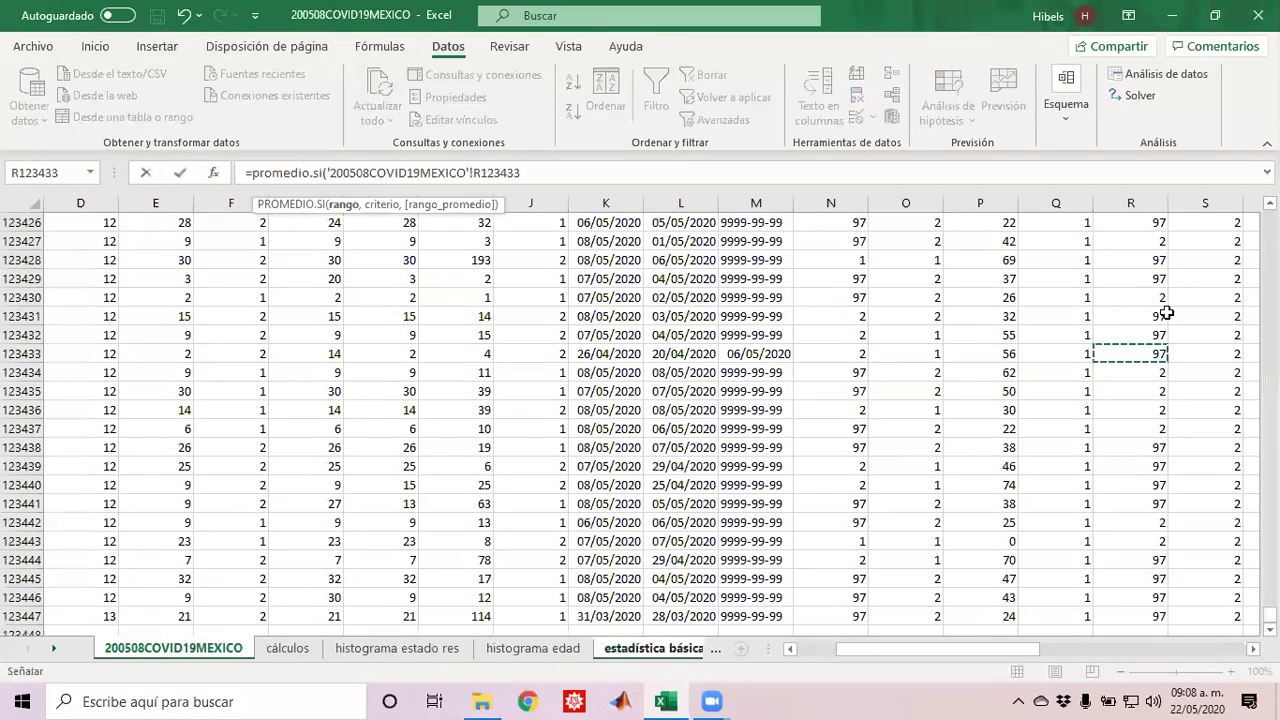
key("ctrl+Up")
key("Right")
key("Right")
key("Right")
key("Right")
key("Right")
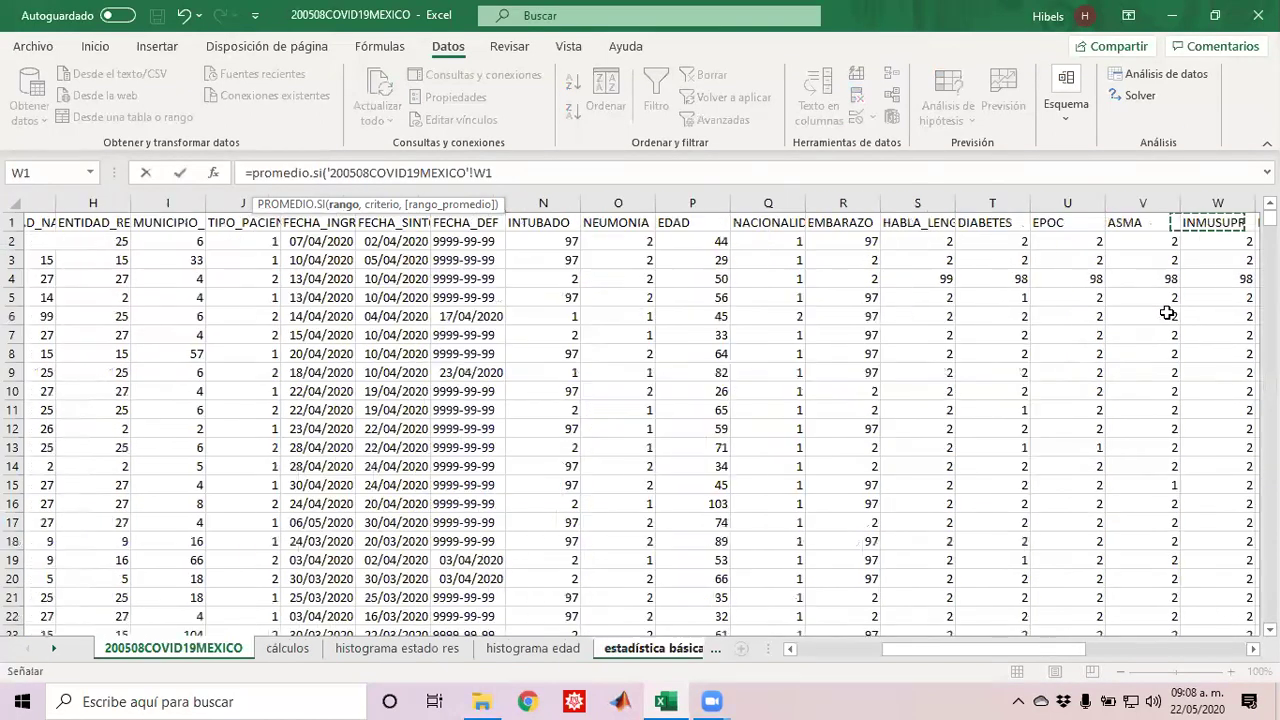
key("Right")
key("Right")
key("Right")
key("Right")
key("Right")
key("Right")
key("Right")
key("Right")
key("Right")
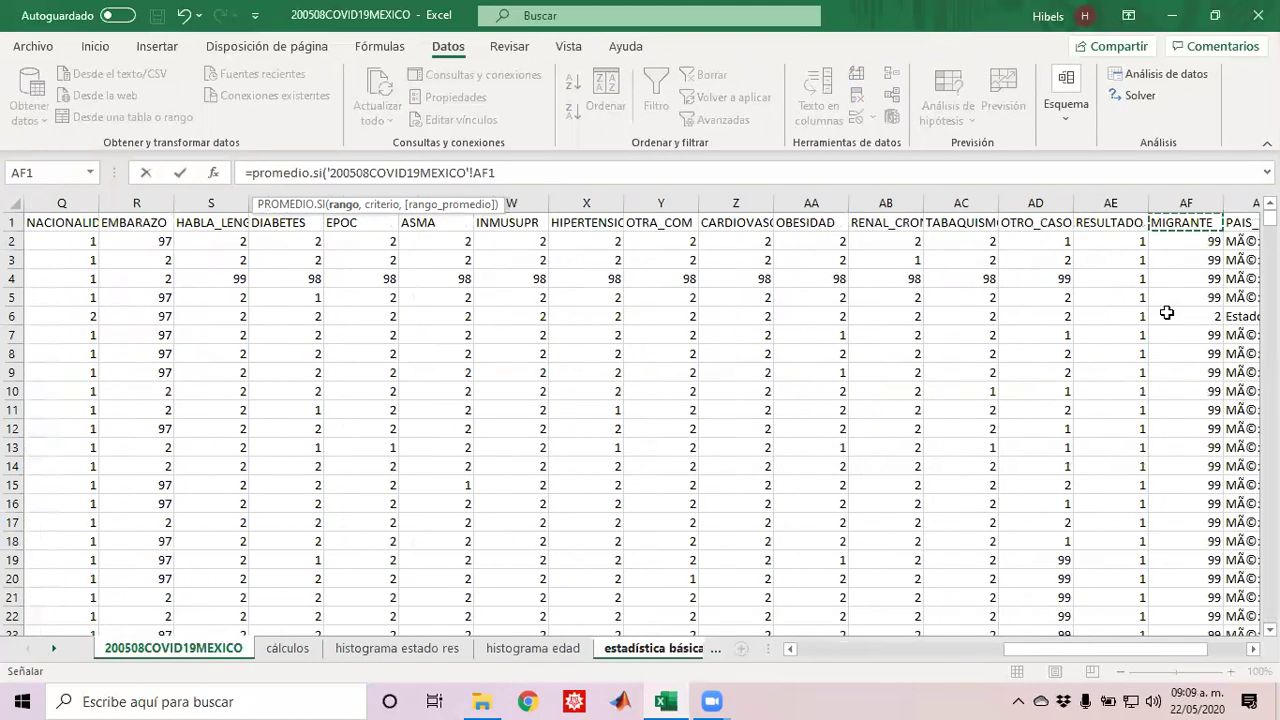
key("Left")
key("Down")
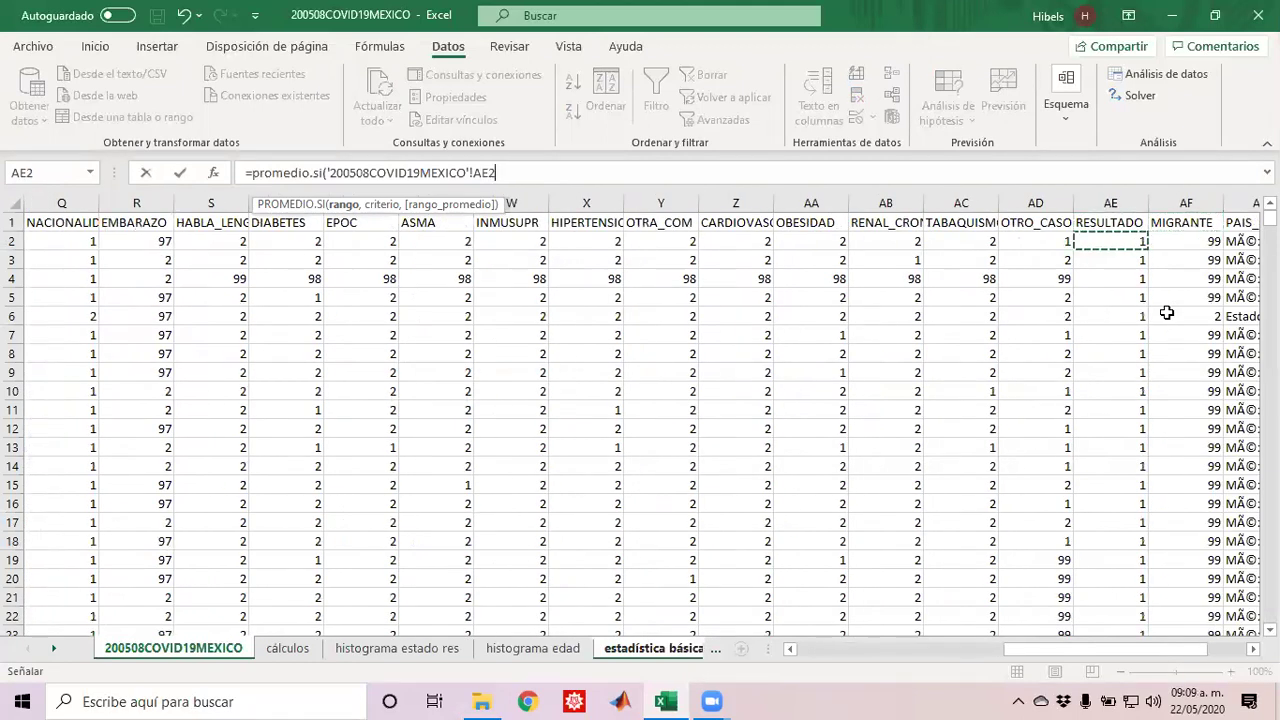
key("ctrl+shift+Down")
type(",")
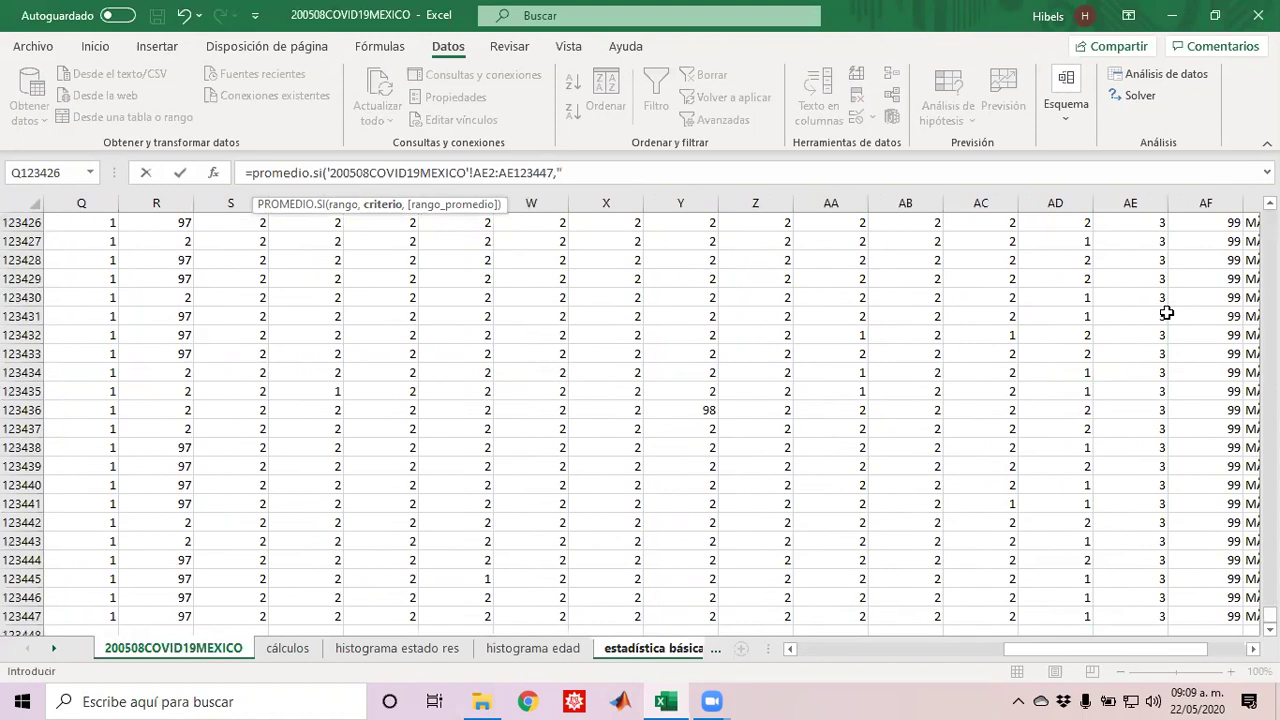
type("\"=1\",")
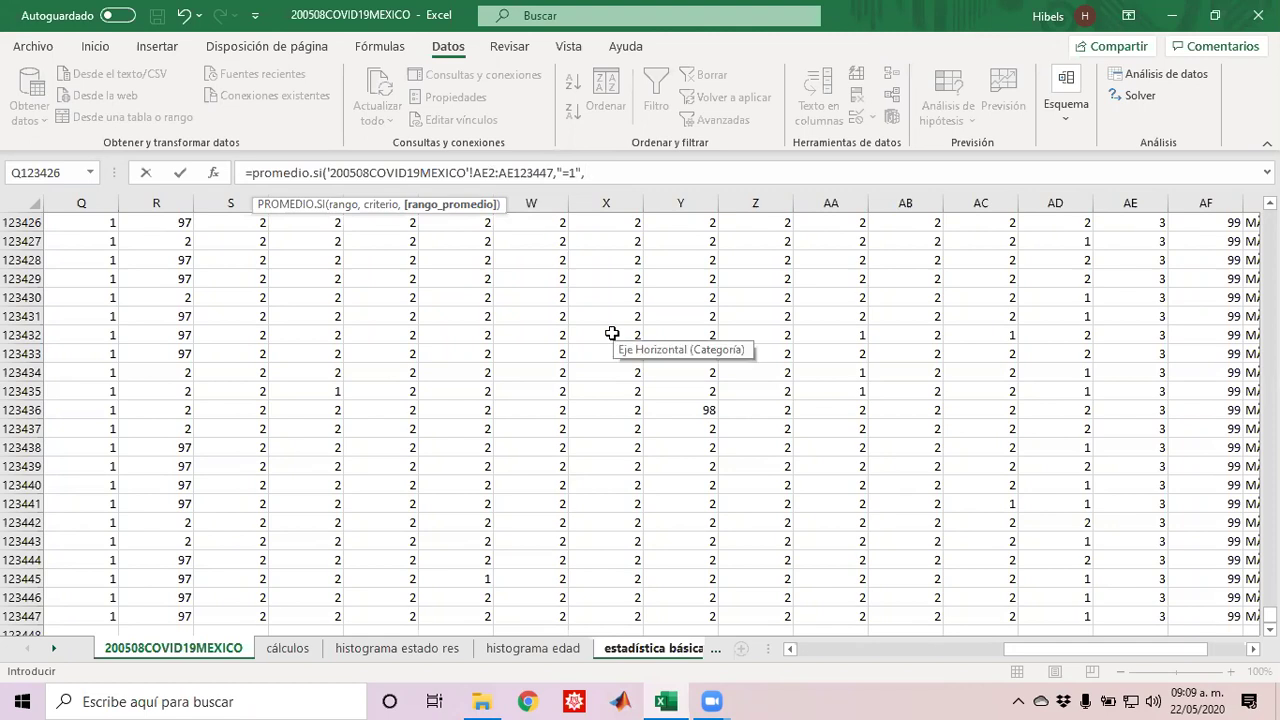
Step: Complete the C2 formula with the EDAD data P2:P123447 as averaging range, and compare it with the formula in B2
left_click(235, 311)
key("Left")
key("Left")
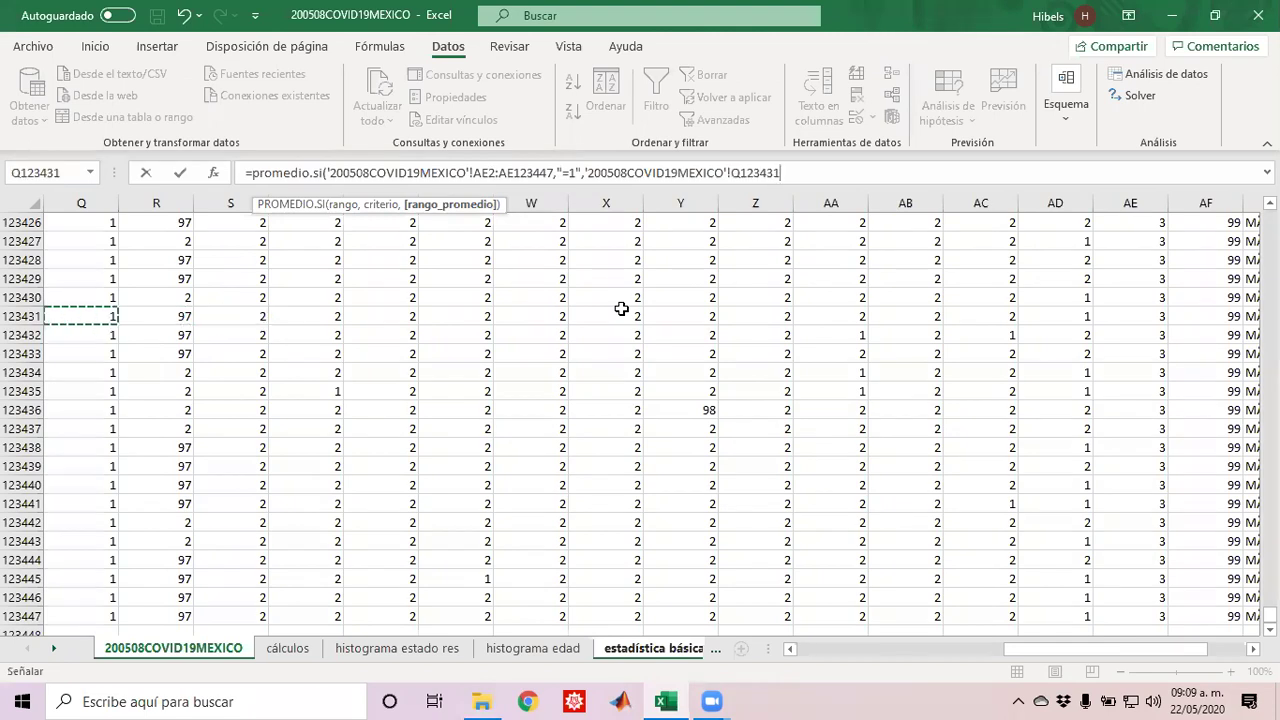
key("Left")
key("Left")
key("Left")
key("Left")
key("Left")
key("Right")
key("Right")
key("Right")
key("Right")
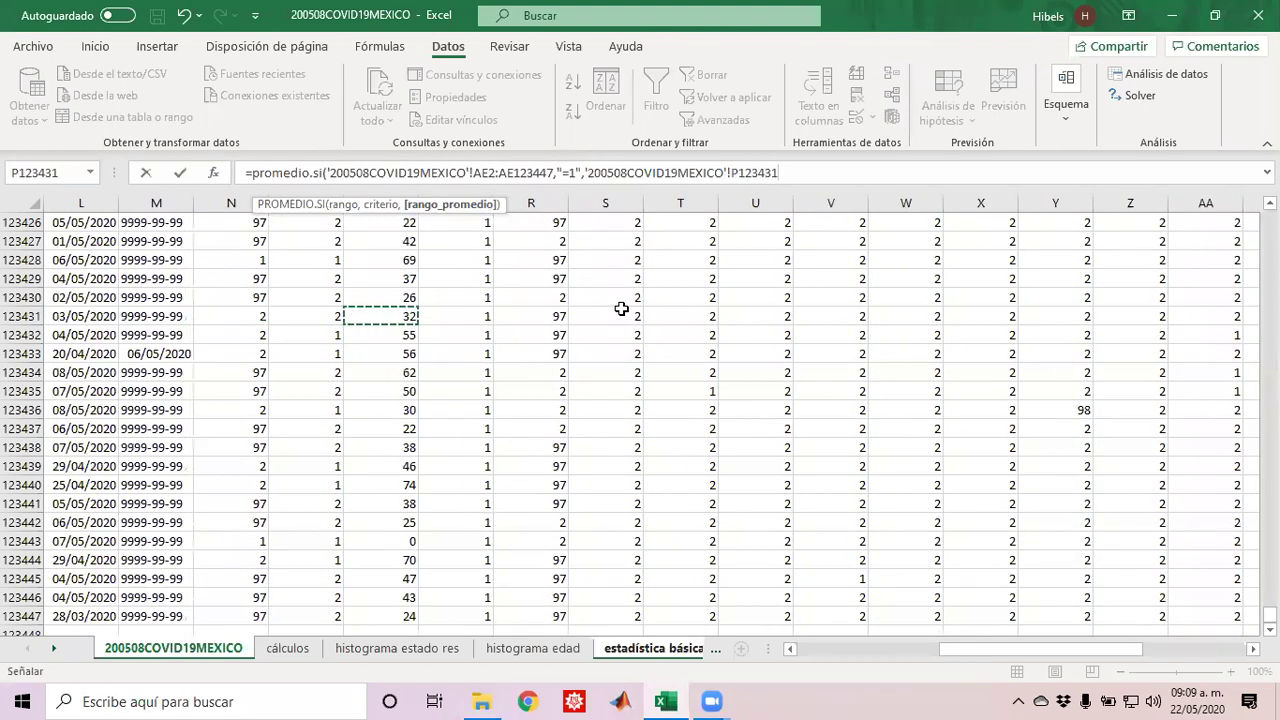
key("ctrl+Up")
key("Down")
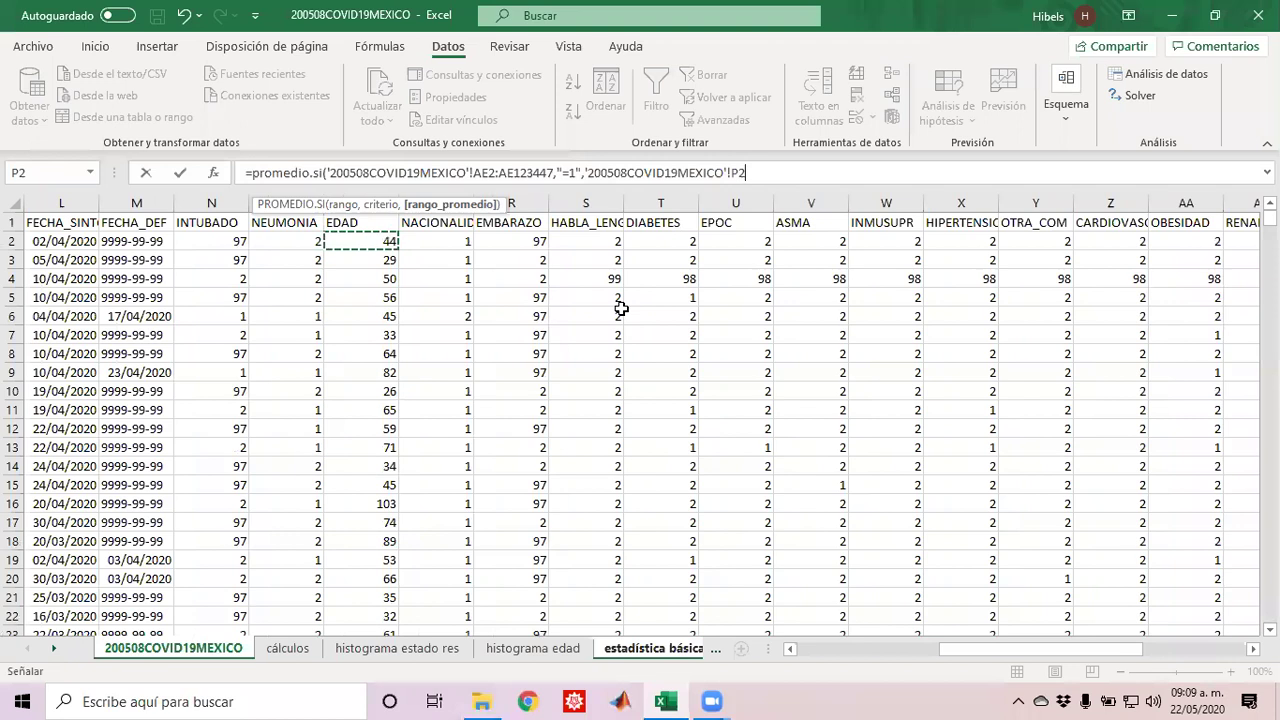
key("ctrl+shift+Down")
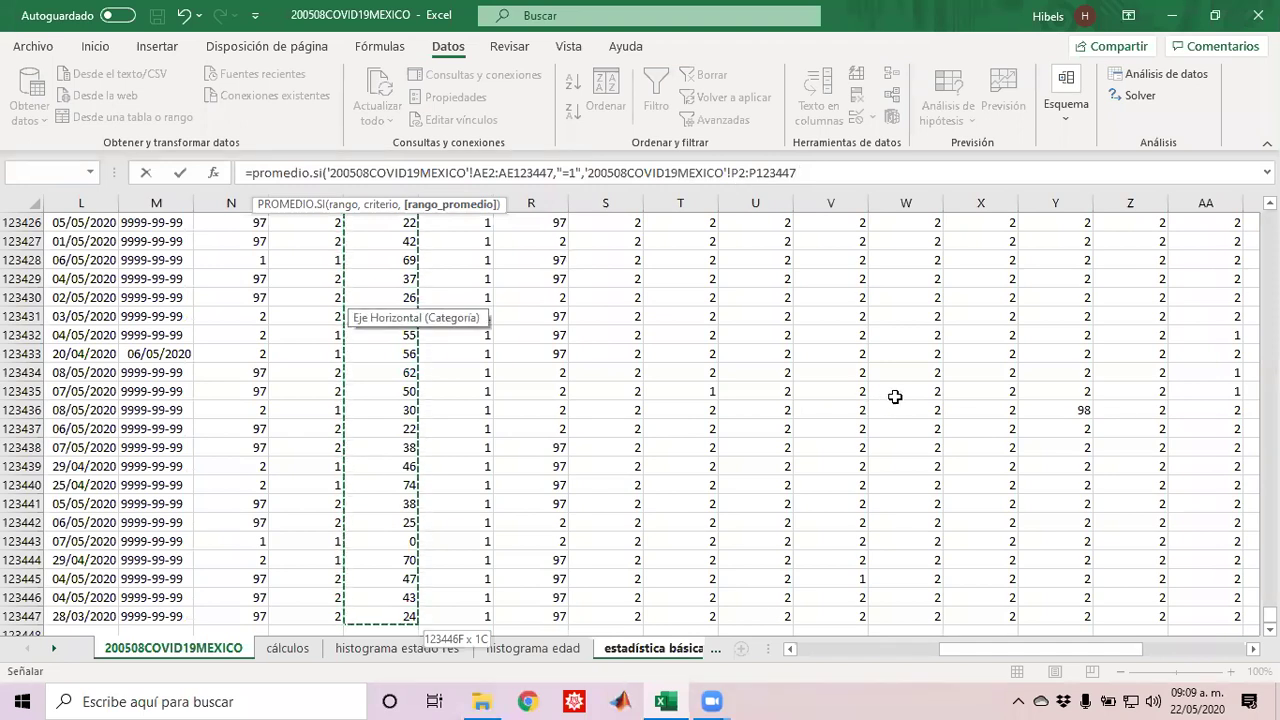
type(")")
key("Return")
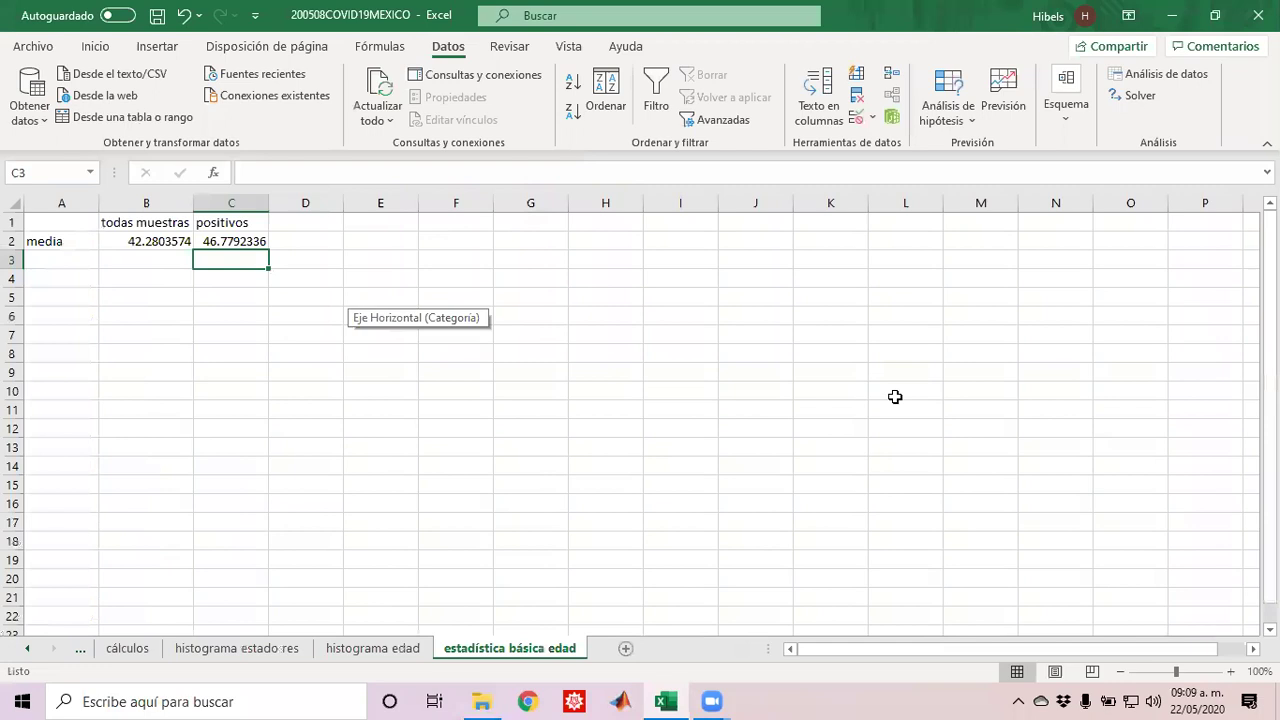
left_click(213, 243)
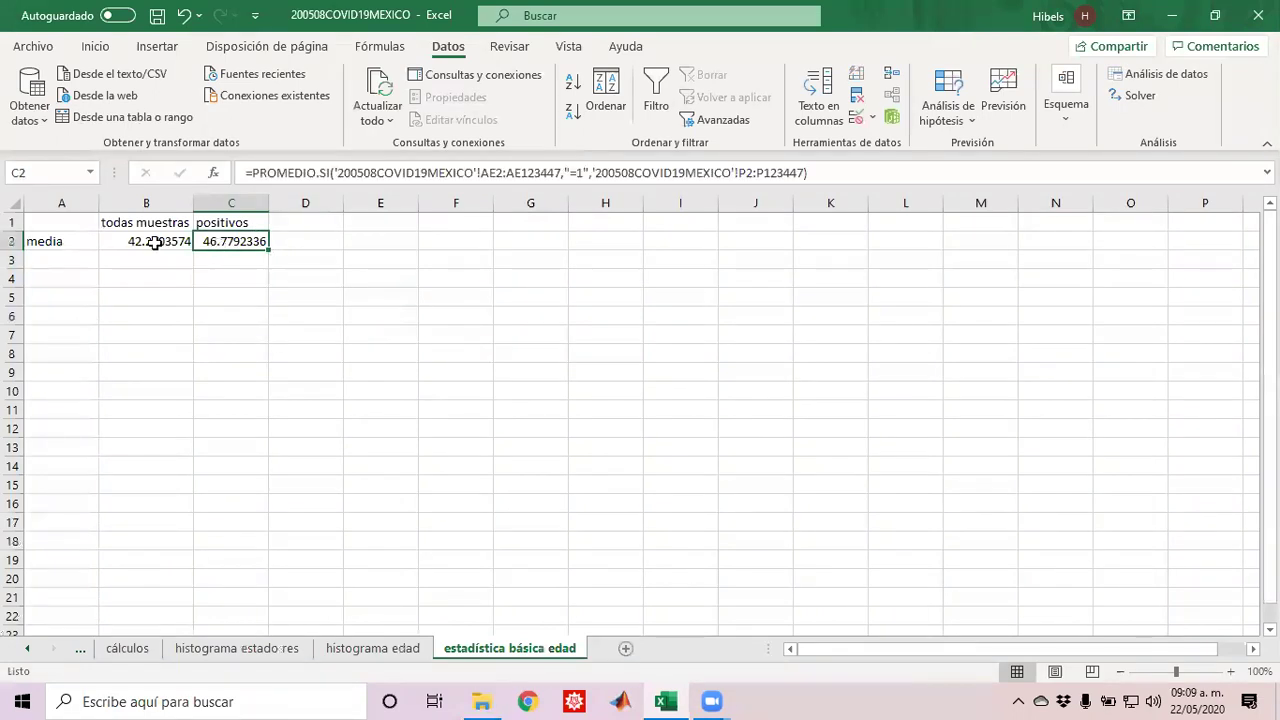
left_click(154, 243)
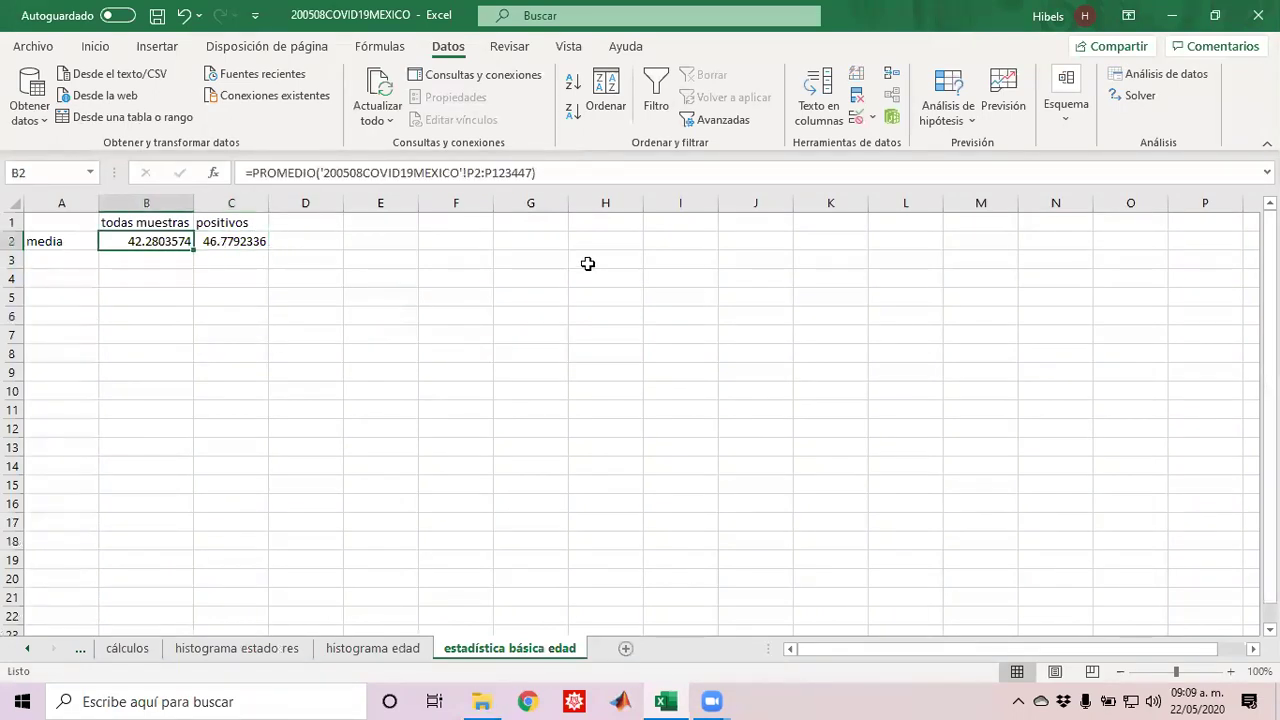
left_click(236, 241)
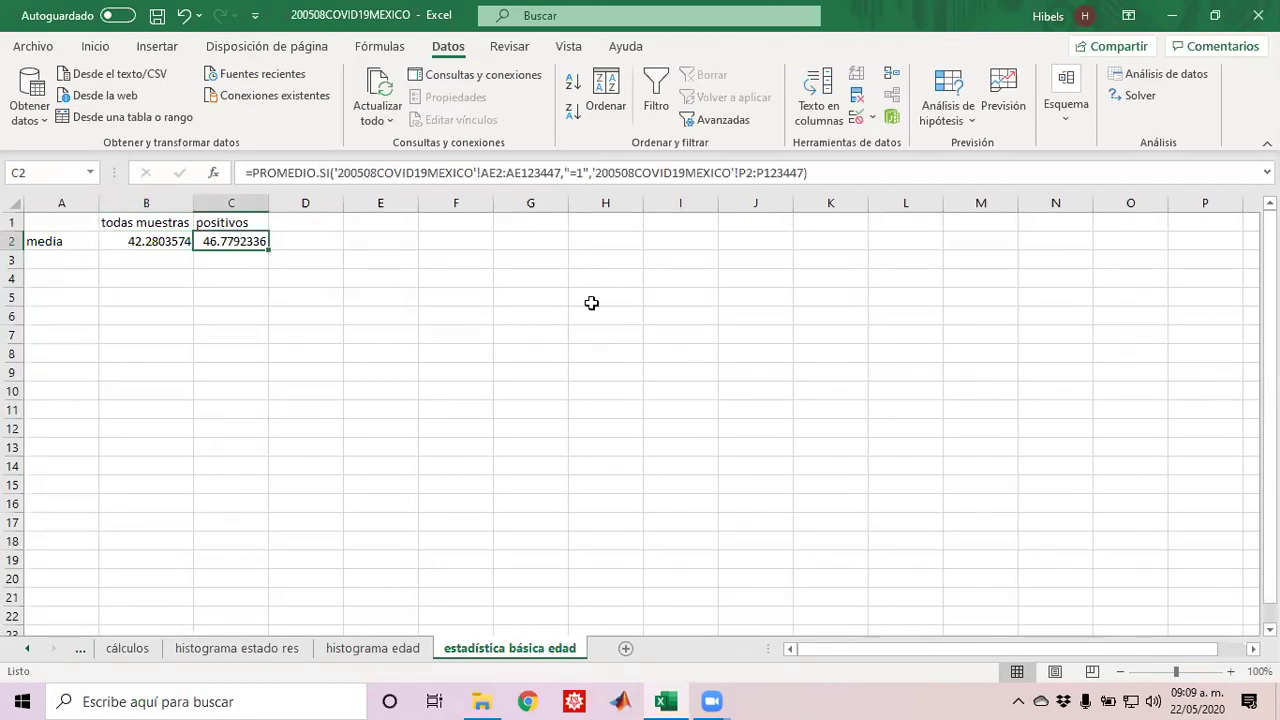
Step: Enter the heading "adulto mayores" in D1
key("Right")
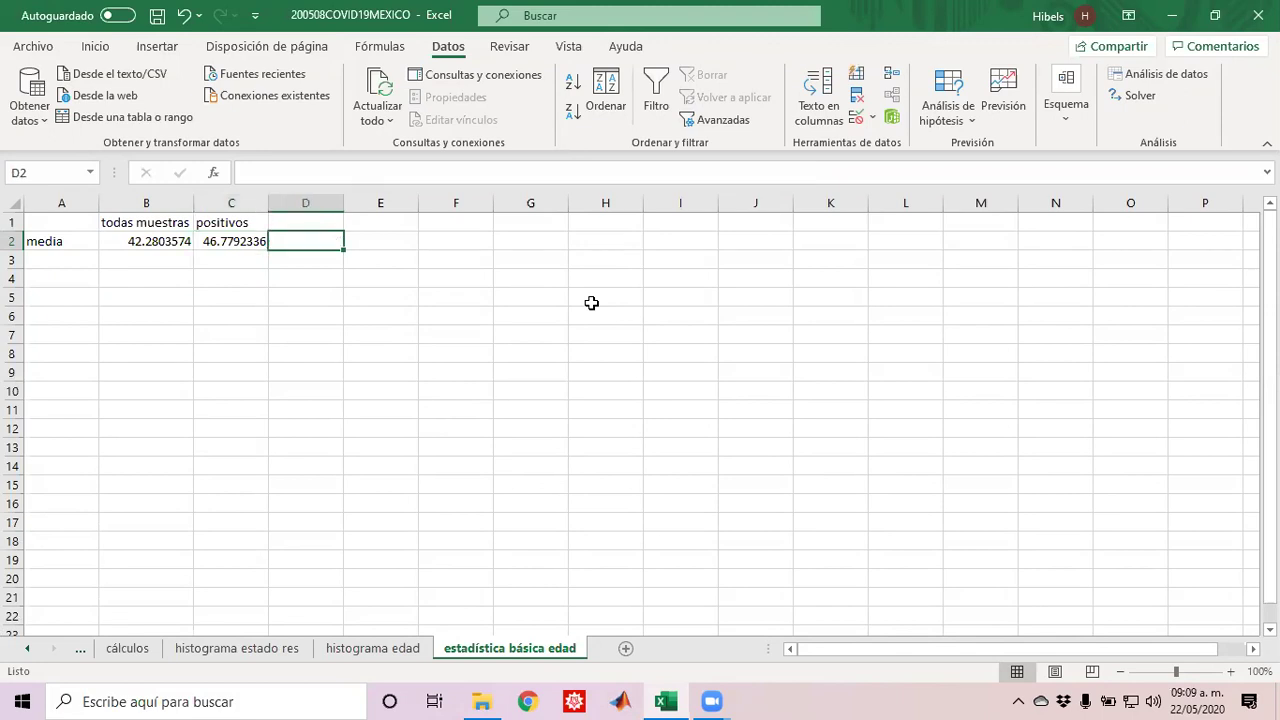
key("Up")
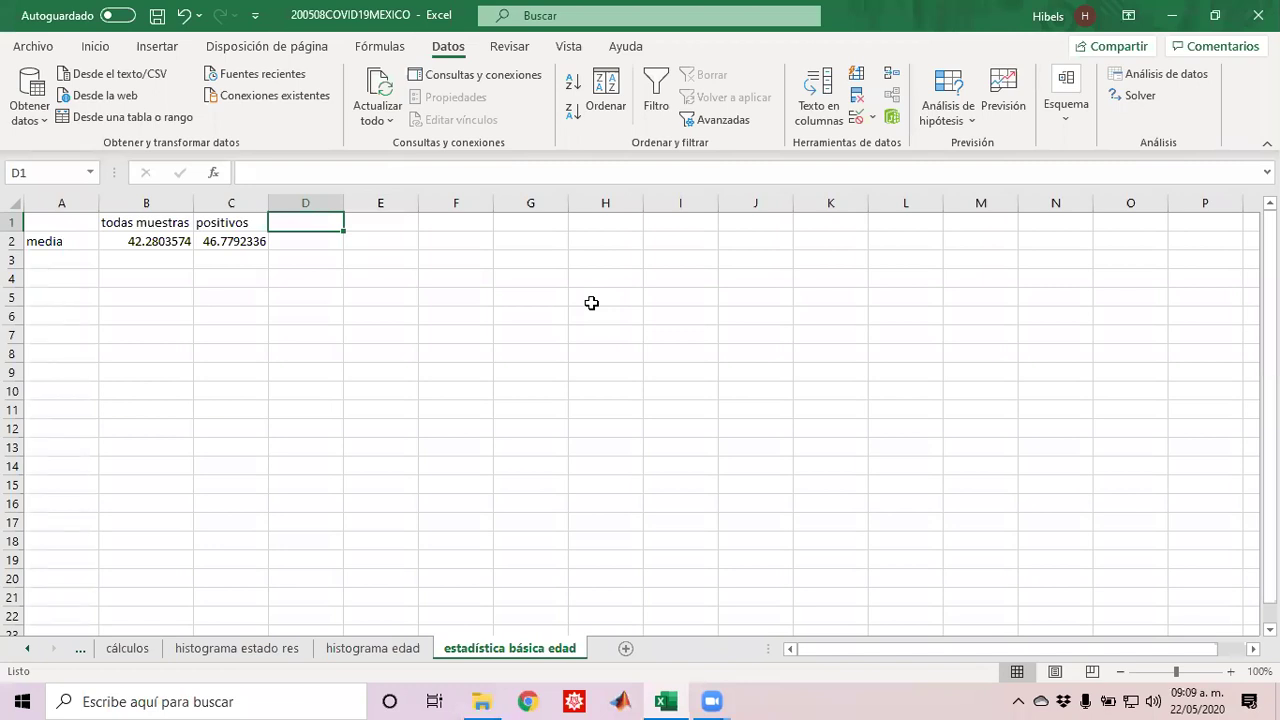
type("adulto")
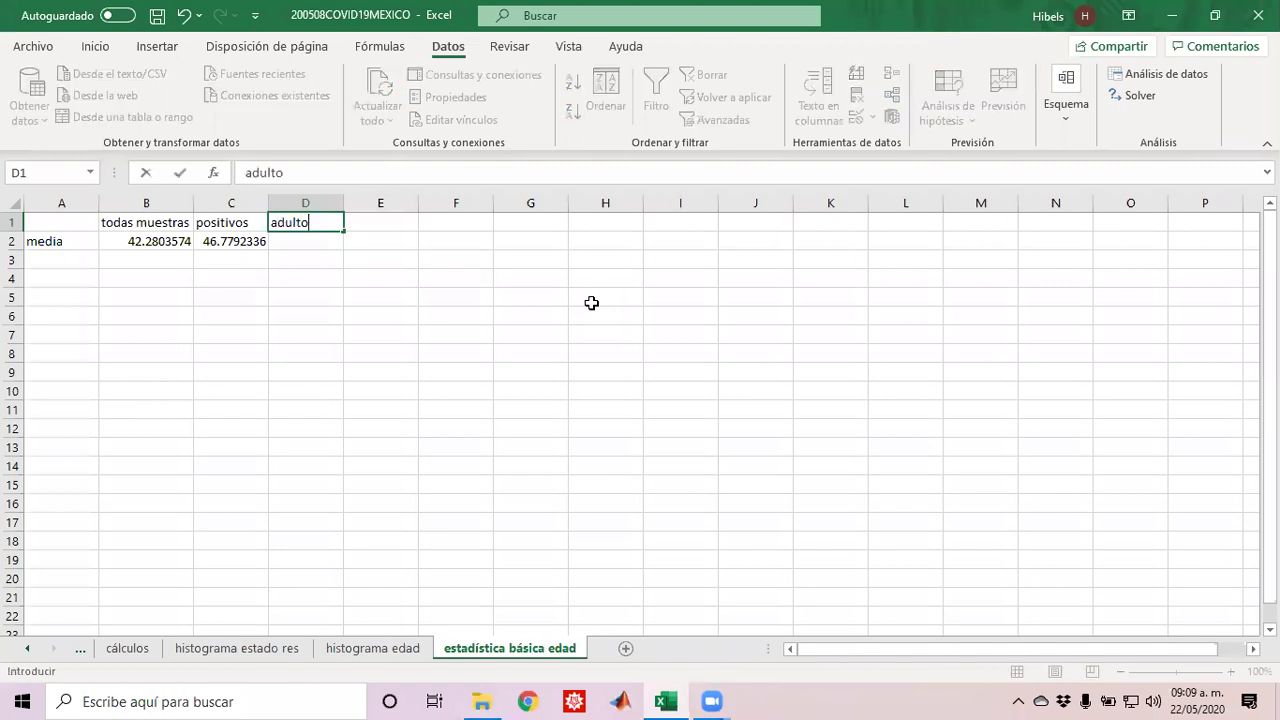
type(" mayores")
key("Return")
Step: Start a formula in D2 and go to the 200508COVID19MEXICO sheet for its range
type("=")
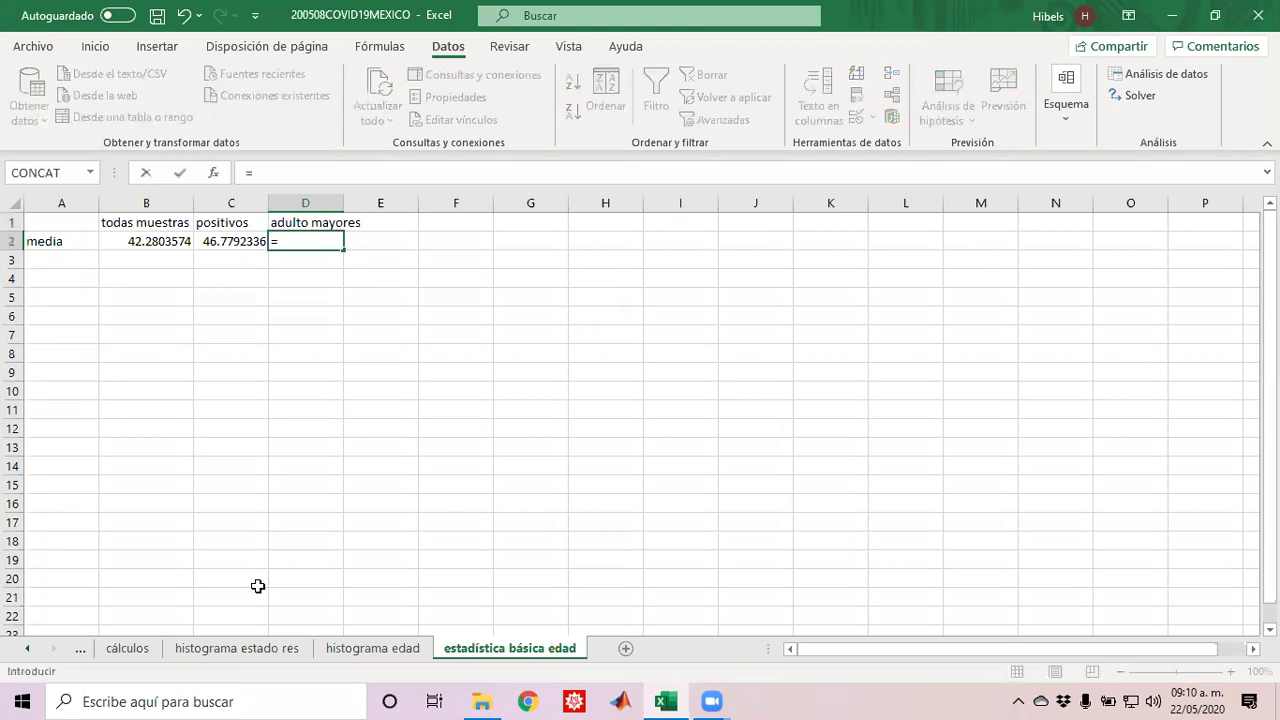
left_click(28, 649)
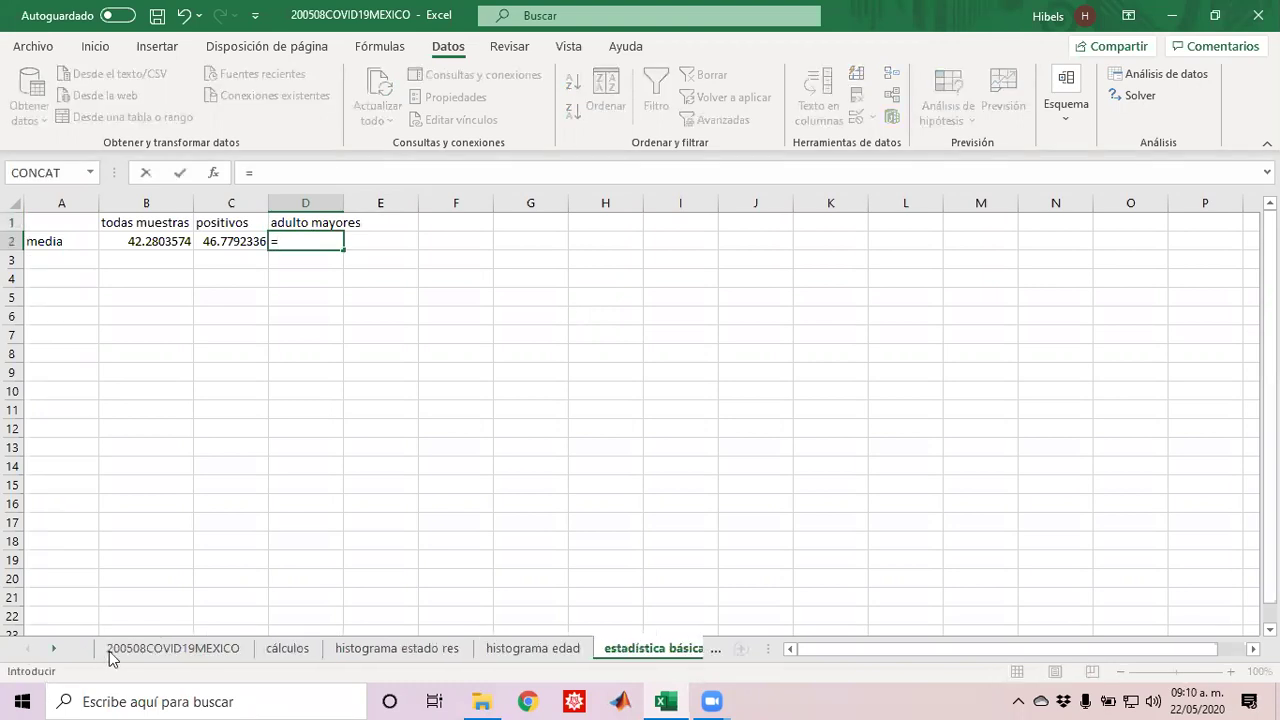
left_click(204, 648)
left_click(610, 408)
left_click(397, 404)
key("ctrl+Up")
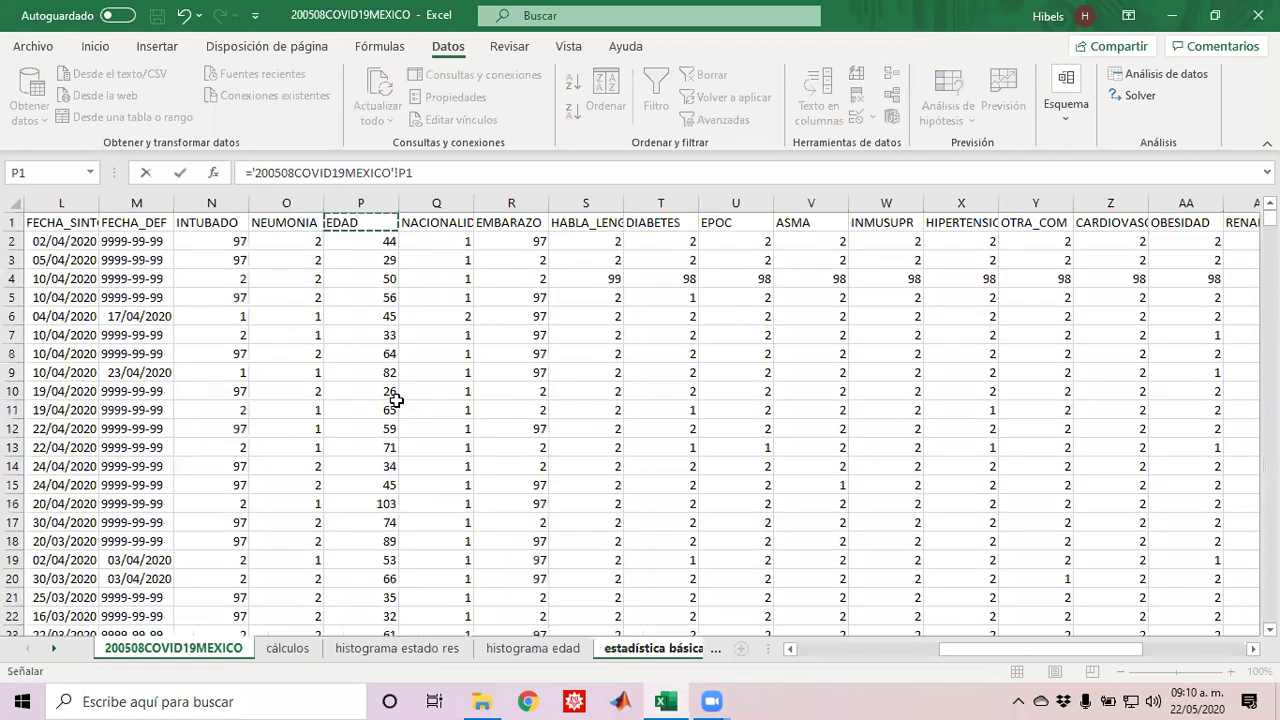
left_click(431, 176)
key("BackSpace")
key("BackSpace")
key("BackSpace")
key("BackSpace")
key("BackSpace")
key("BackSpace")
key("BackSpace")
key("BackSpace")
key("BackSpace")
key("BackSpace")
key("BackSpace")
key("BackSpace")
key("BackSpace")
key("BackSpace")
key("BackSpace")
key("BackSpace")
key("BackSpace")
key("BackSpace")
key("BackSpace")
key("BackSpace")
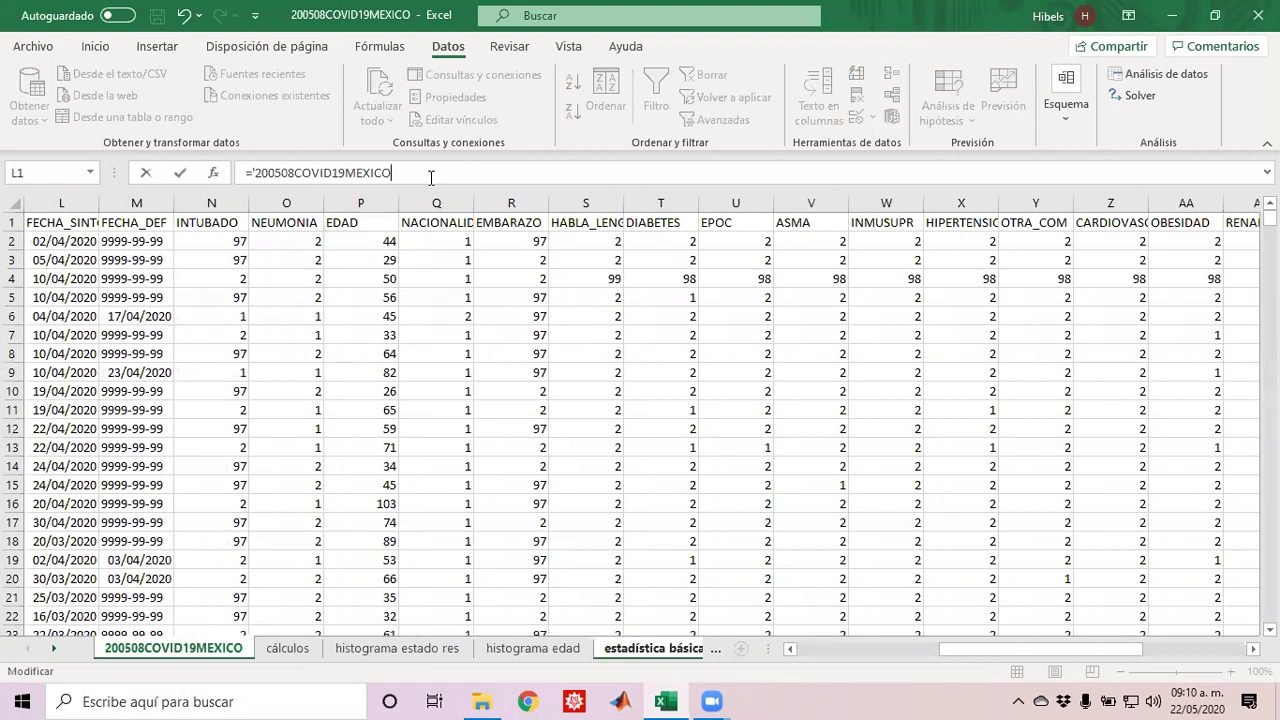
key("BackSpace")
key("BackSpace")
key("BackSpace")
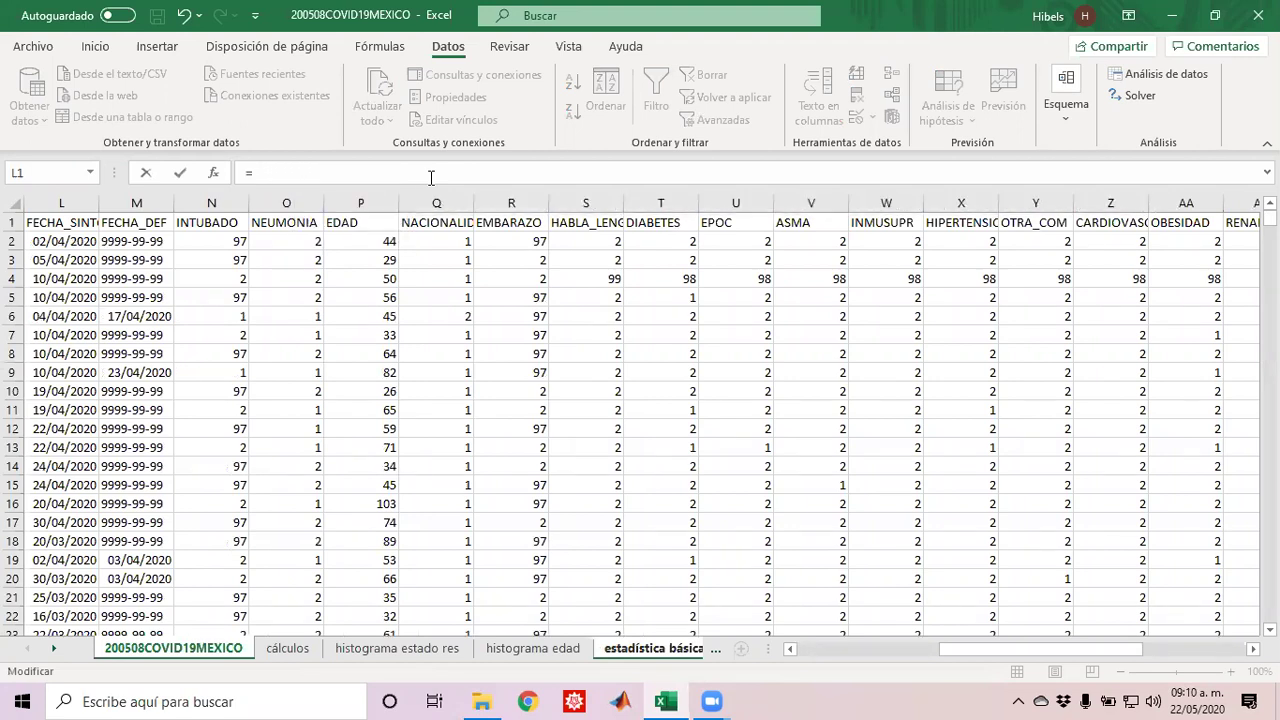
Step: Complete the D2 formula as PROMEDIO.SI over the EDAD data P2:P123447 with the criterion ">=65"
type("promedio.")
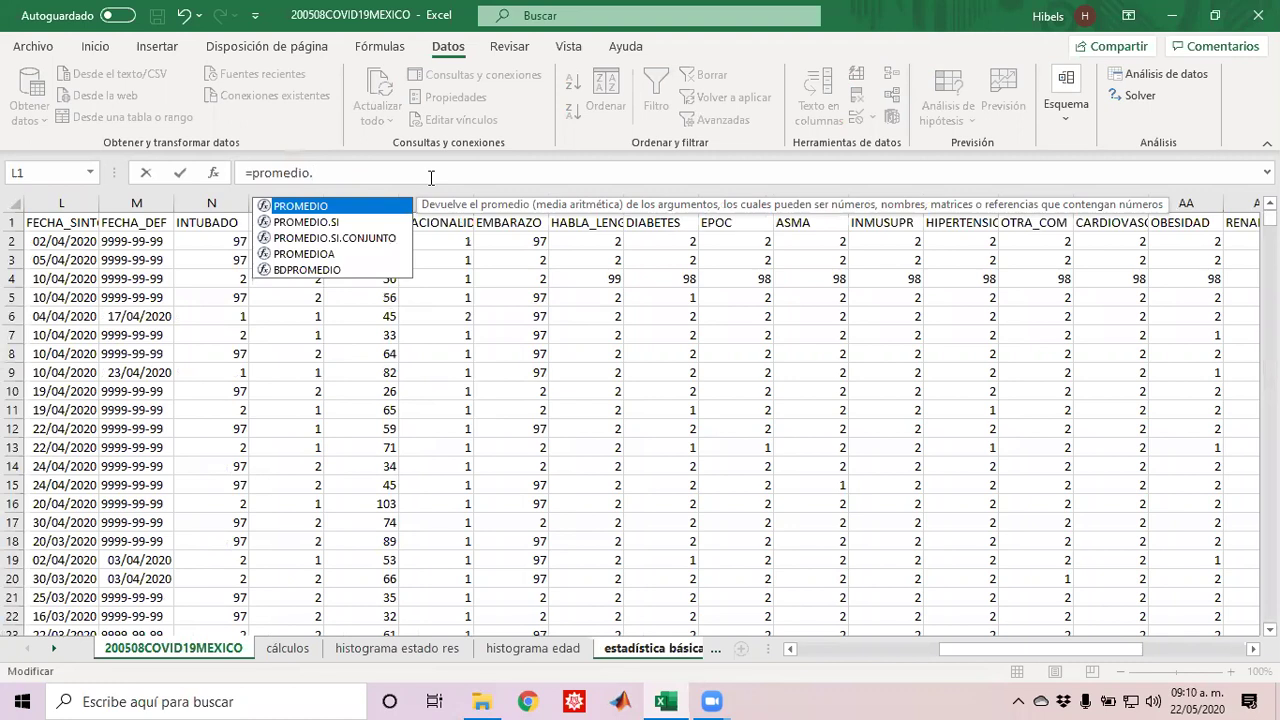
type("si(")
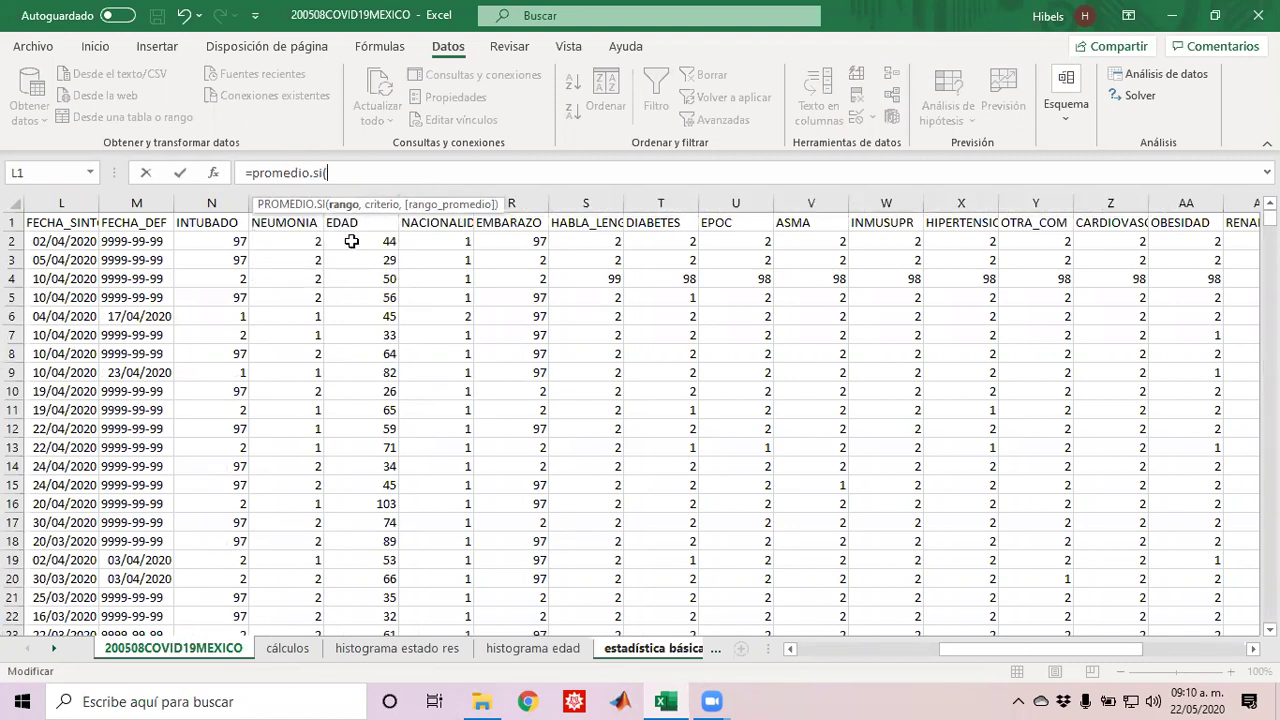
left_click(351, 241)
key("ctrl+shift+Down")
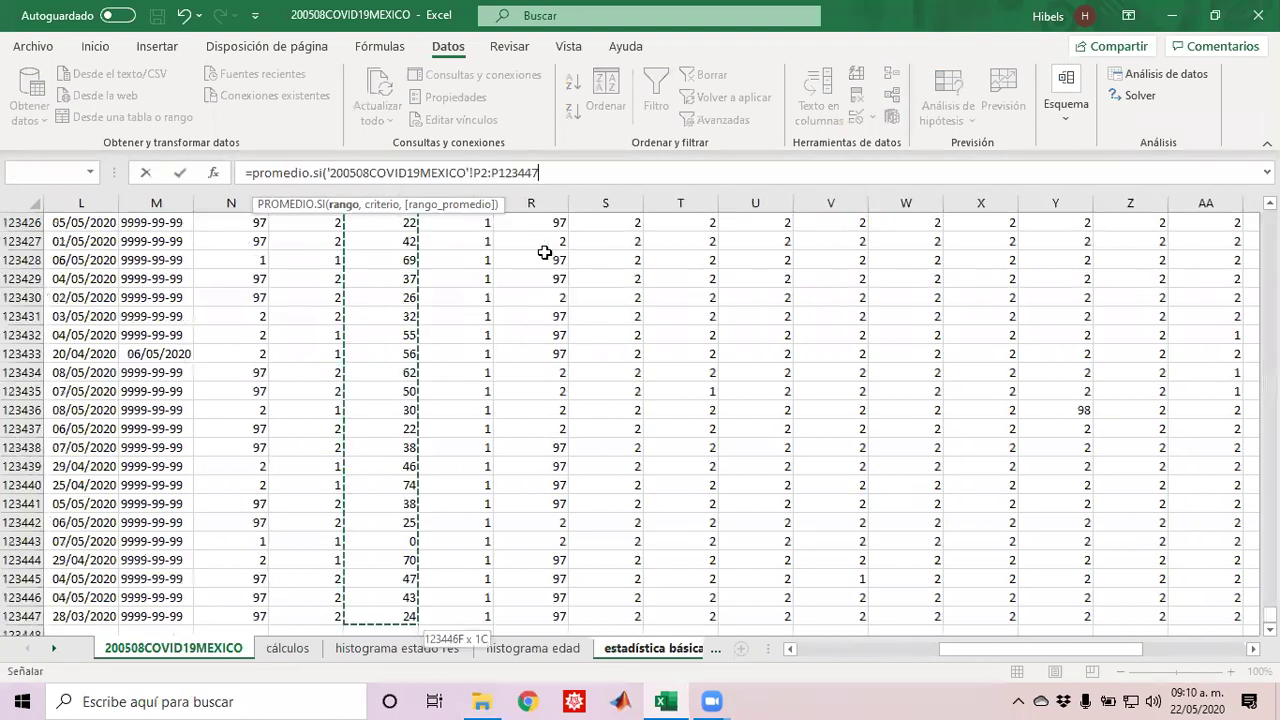
type(",\"")
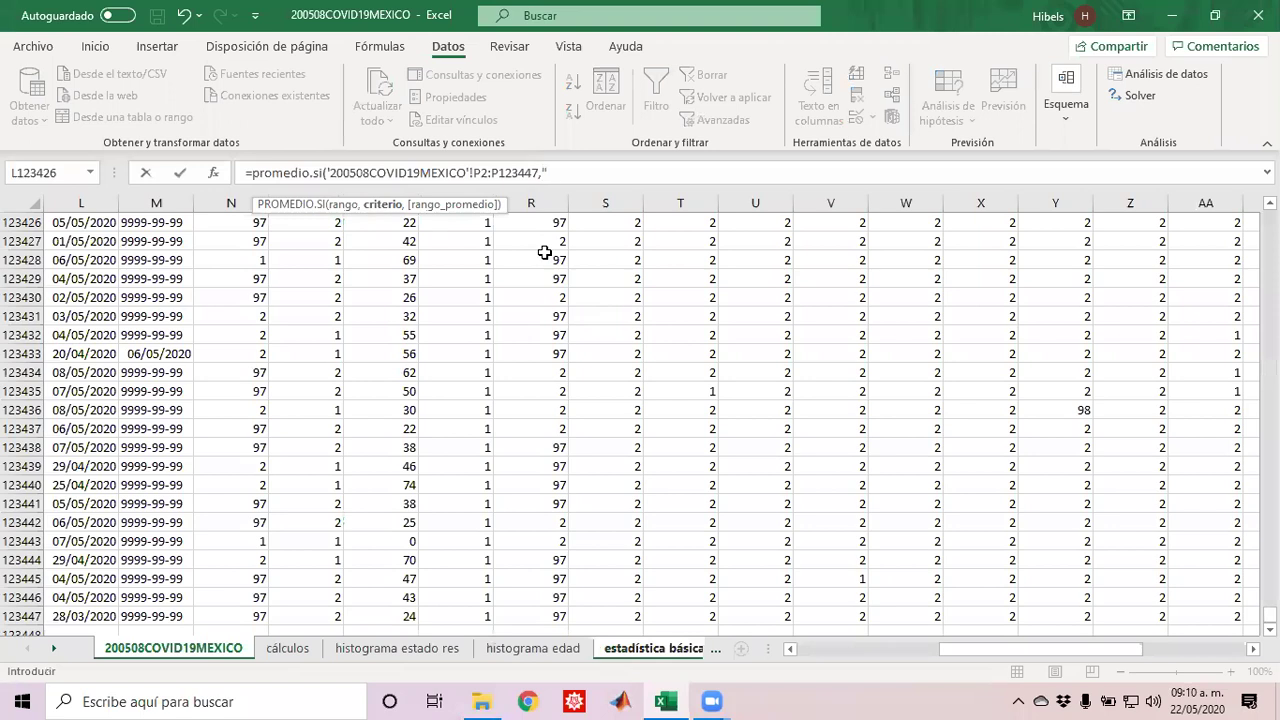
type(">=65\"")
type(")")
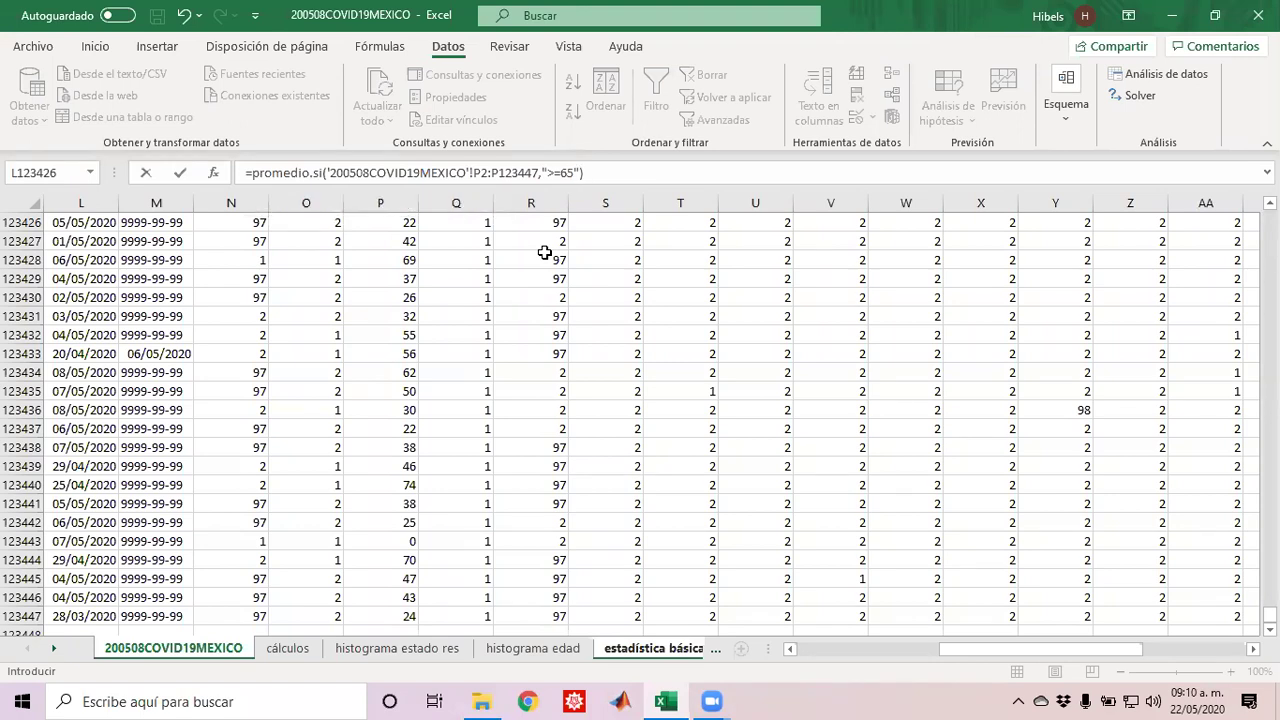
key("Return")
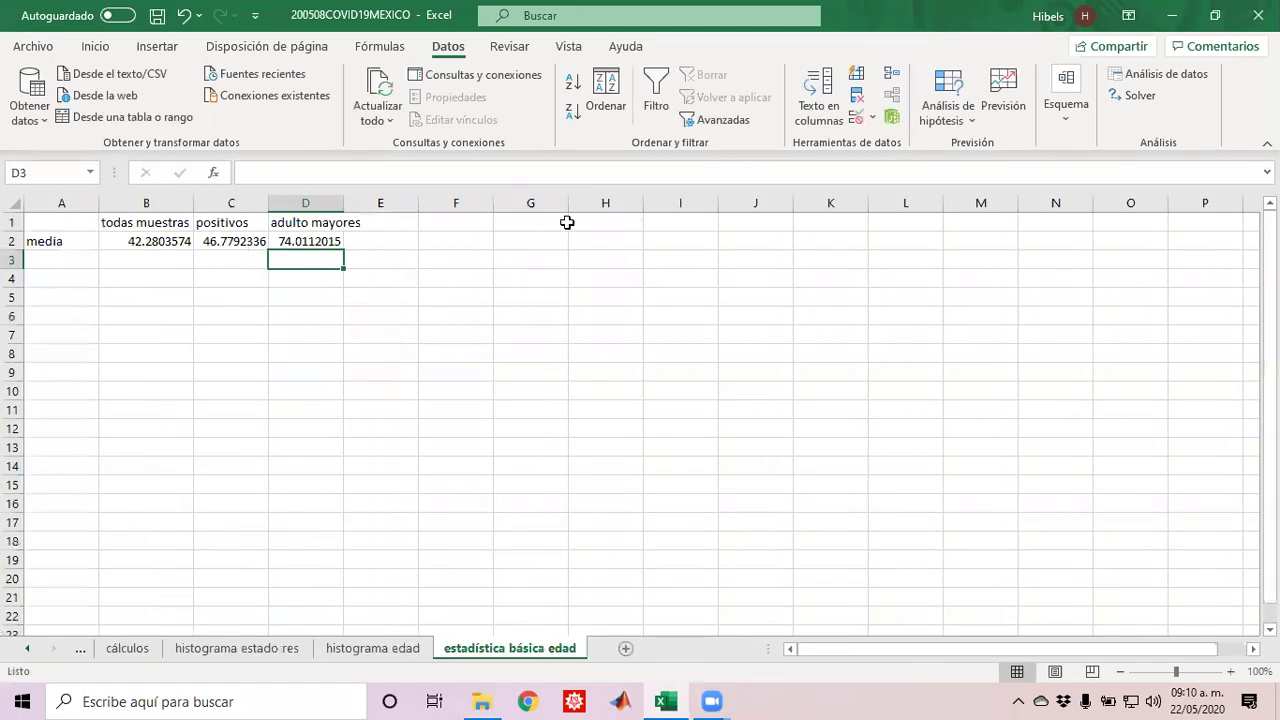
Step: Compare the PROMEDIO.SI formulas in D2 and C2
key("alt+Tab")
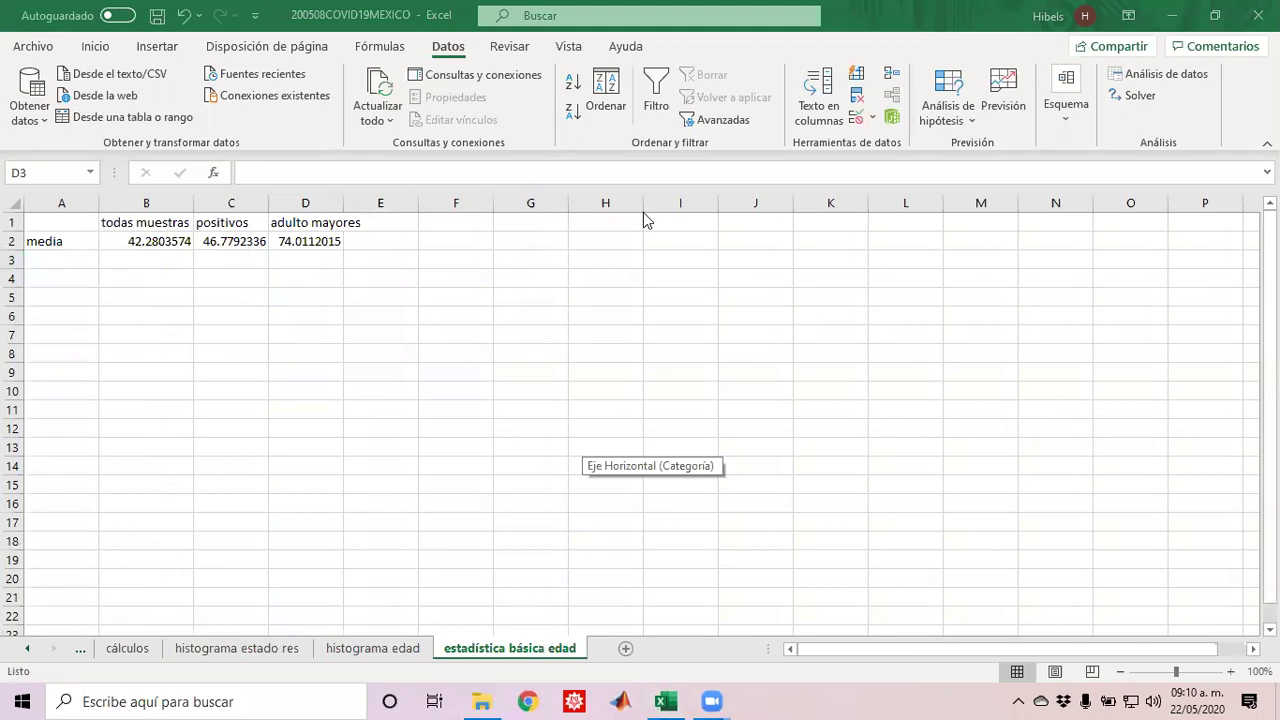
left_click(303, 242)
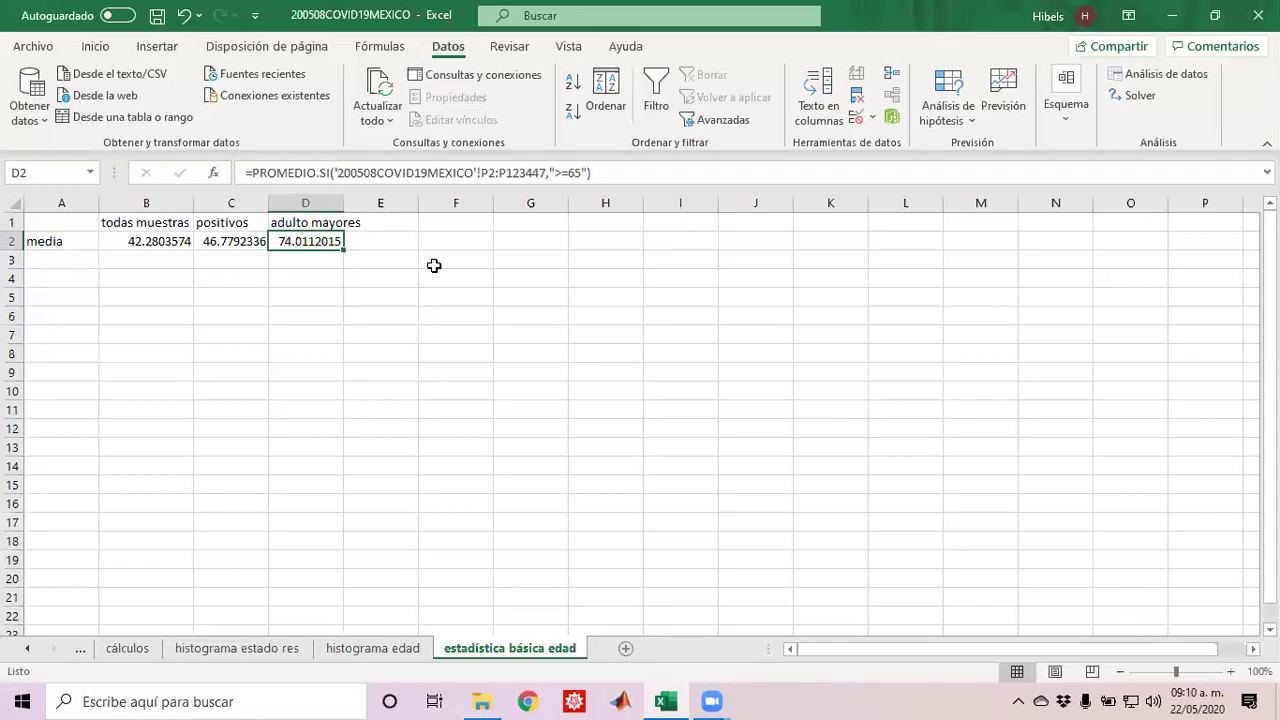
key("Left")
key("Right")
key("Left")
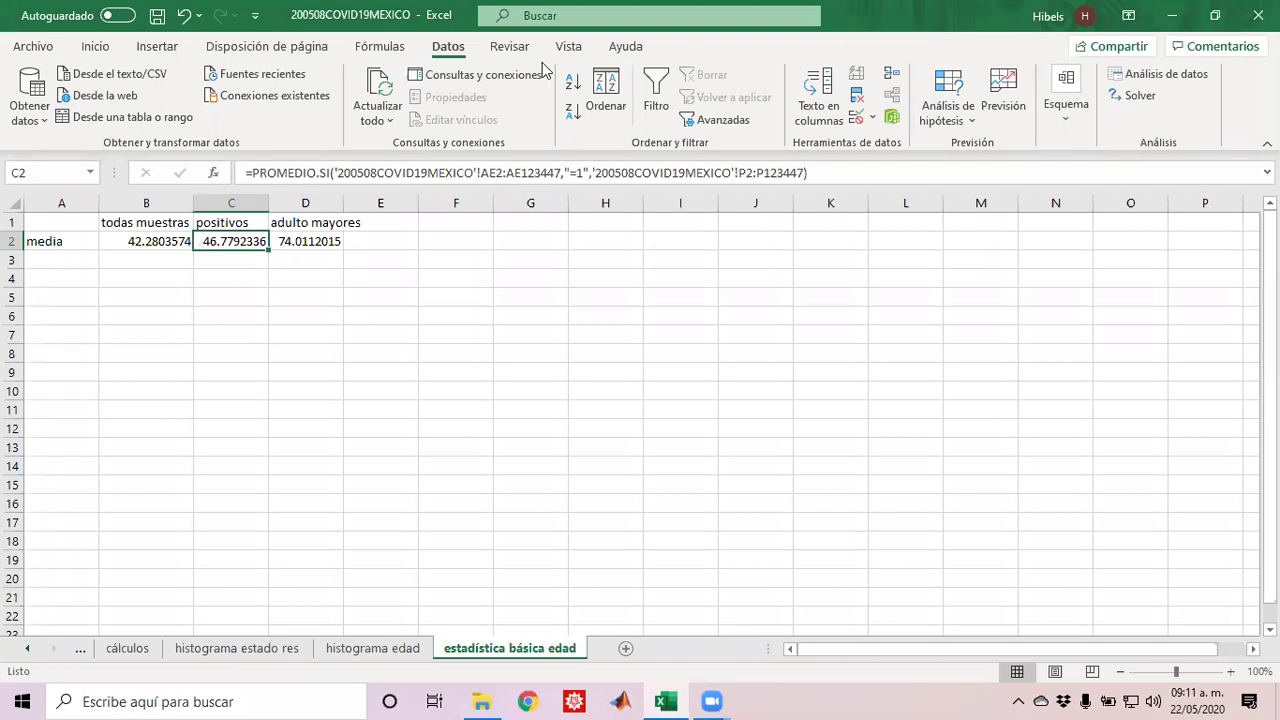
Step: Annotate the C2 formula: underline the criteria range, link it to its criterion, label it "resultado", and underline the averaging range in red
mouse_move(340, 183)
left_mouse_down()
mouse_move(562, 179)
mouse_move(505, 200)
mouse_move(550, 220)
mouse_move(580, 185)
mouse_move(585, 204)
left_mouse_up()
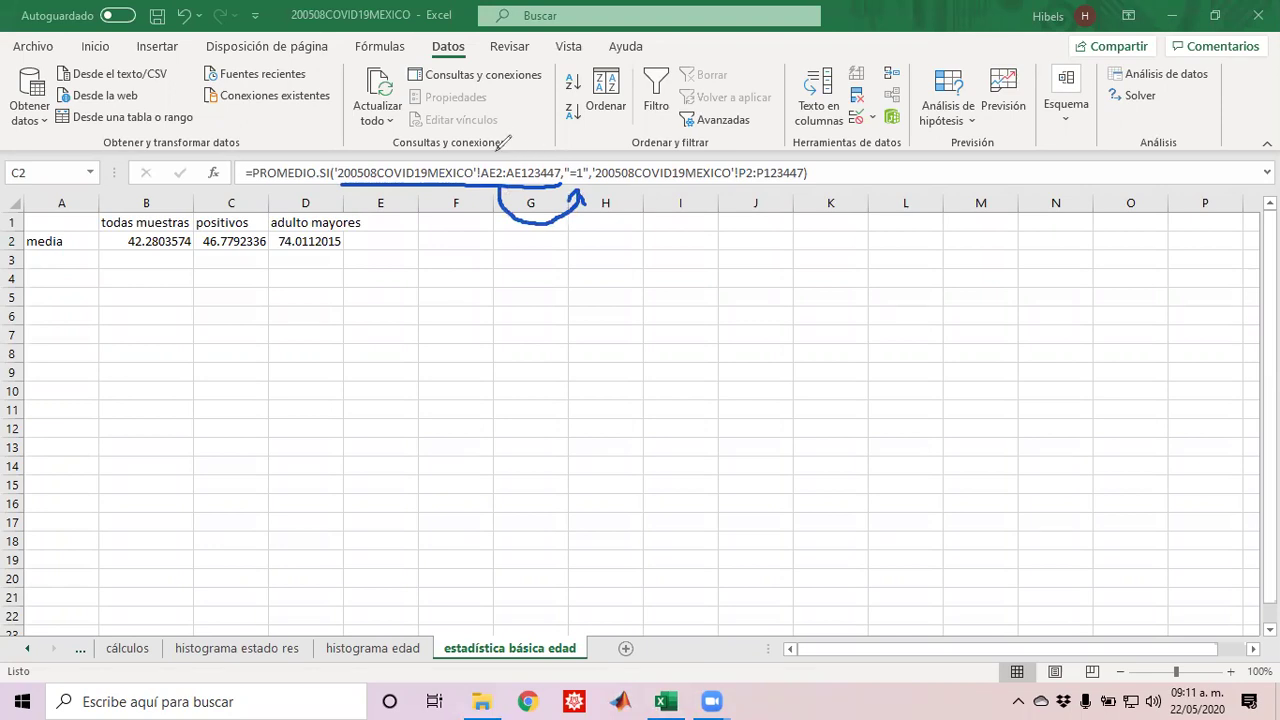
left_click(395, 150)
type("resu")
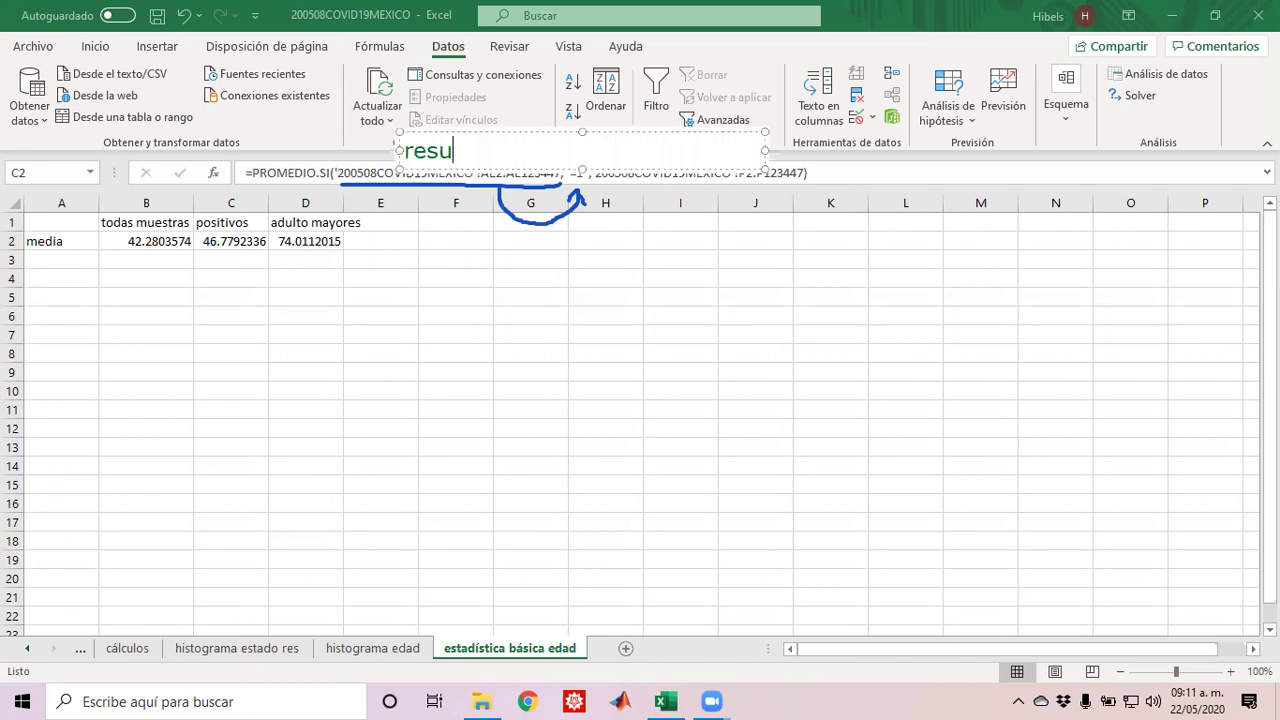
type("ltado")
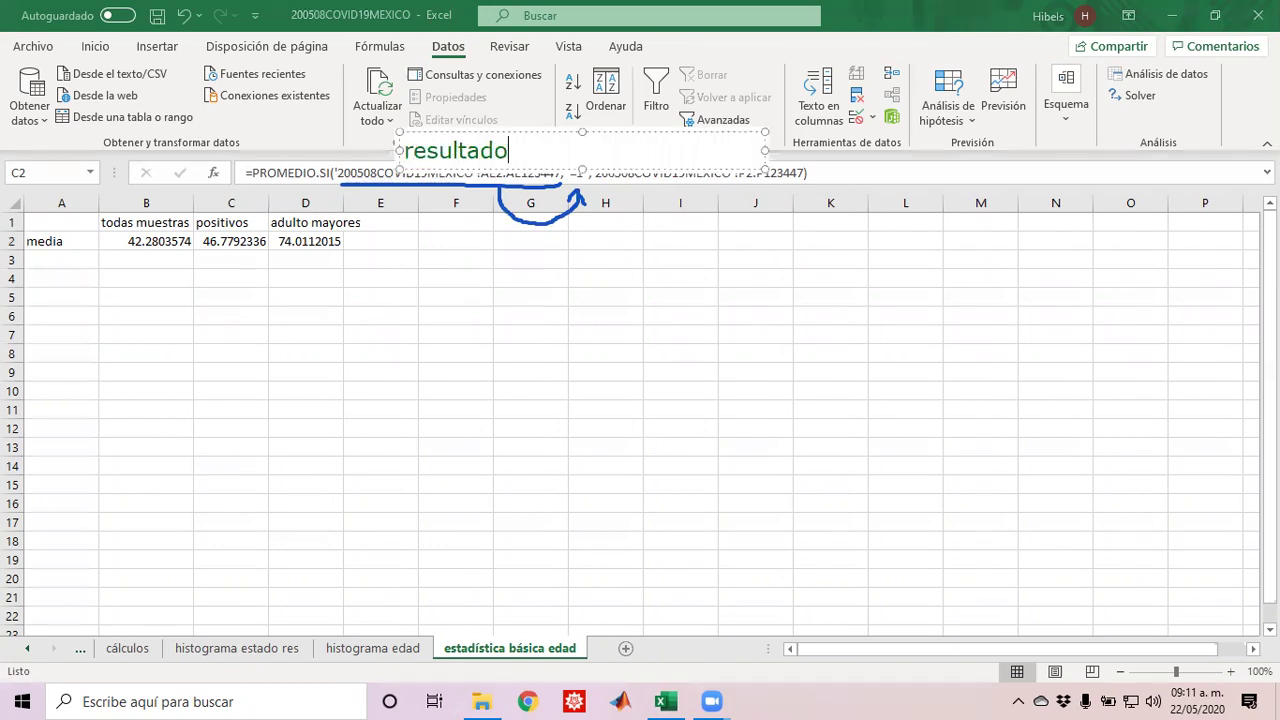
left_click(621, 375)
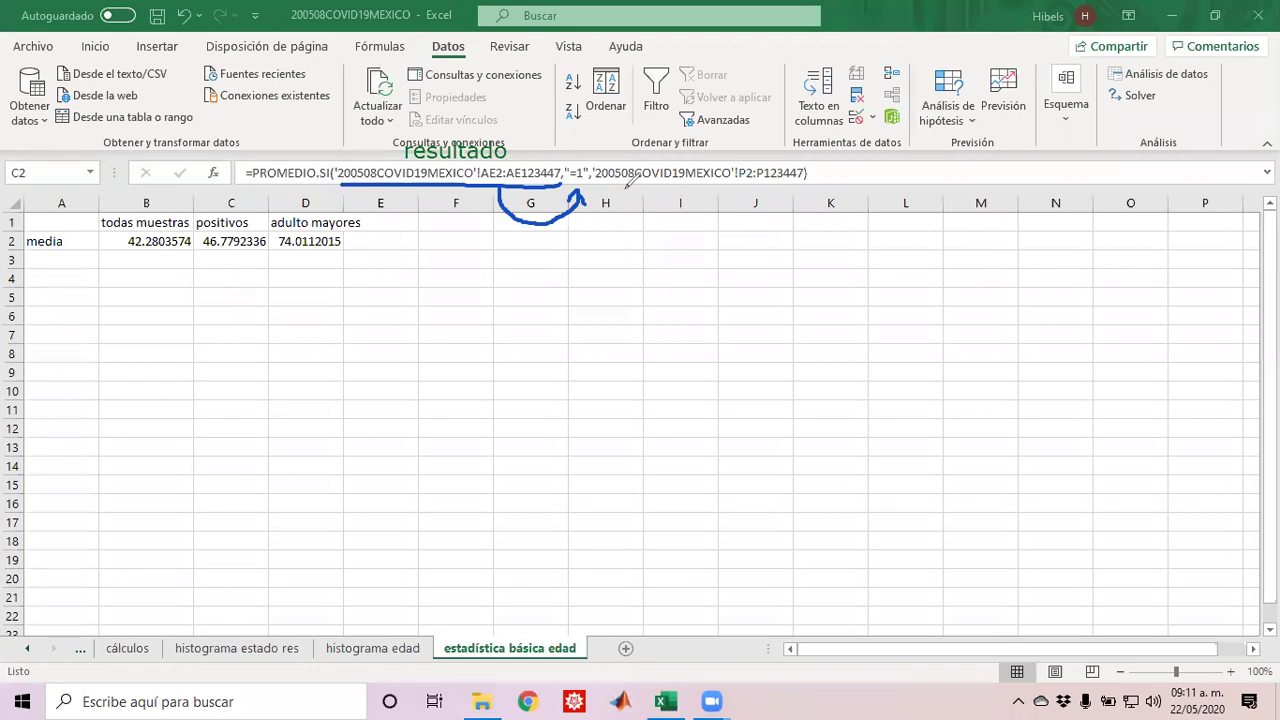
left_click_drag(600, 178, 804, 180)
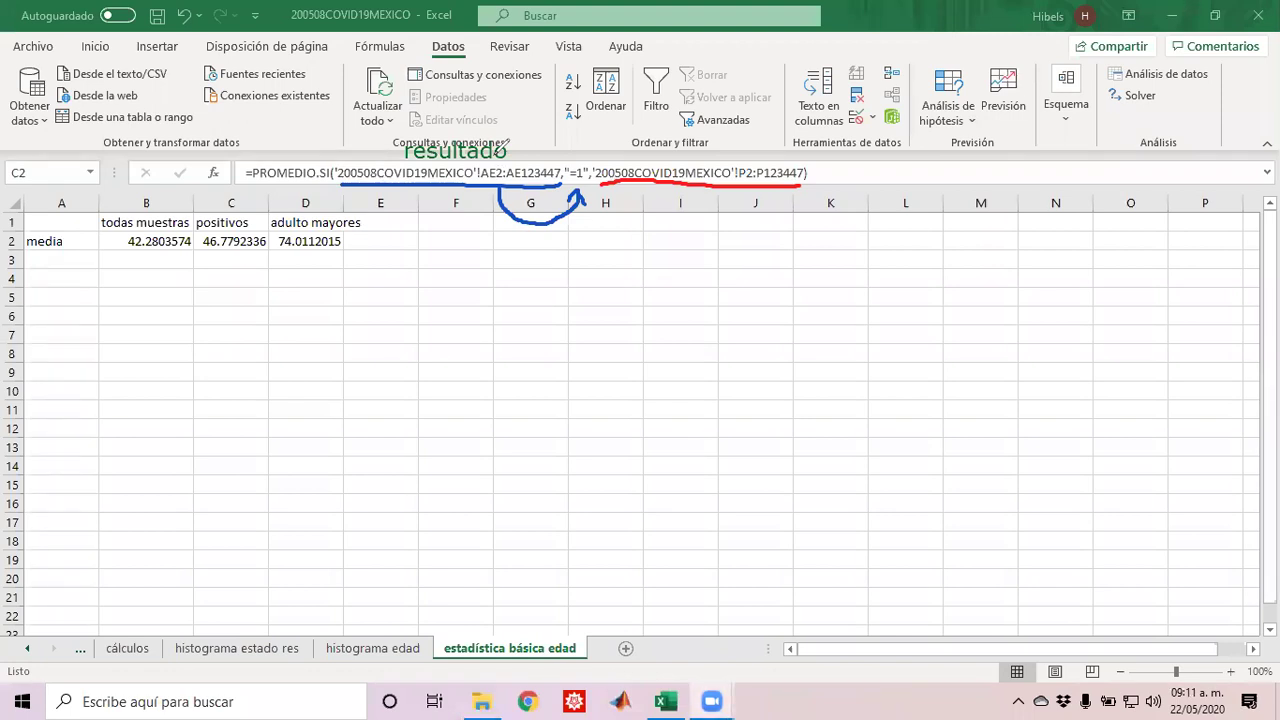
Step: Mark the EDAD range and the ">=65" criterion in the D2 formula, and compare its arguments with those in C2
left_click(310, 242)
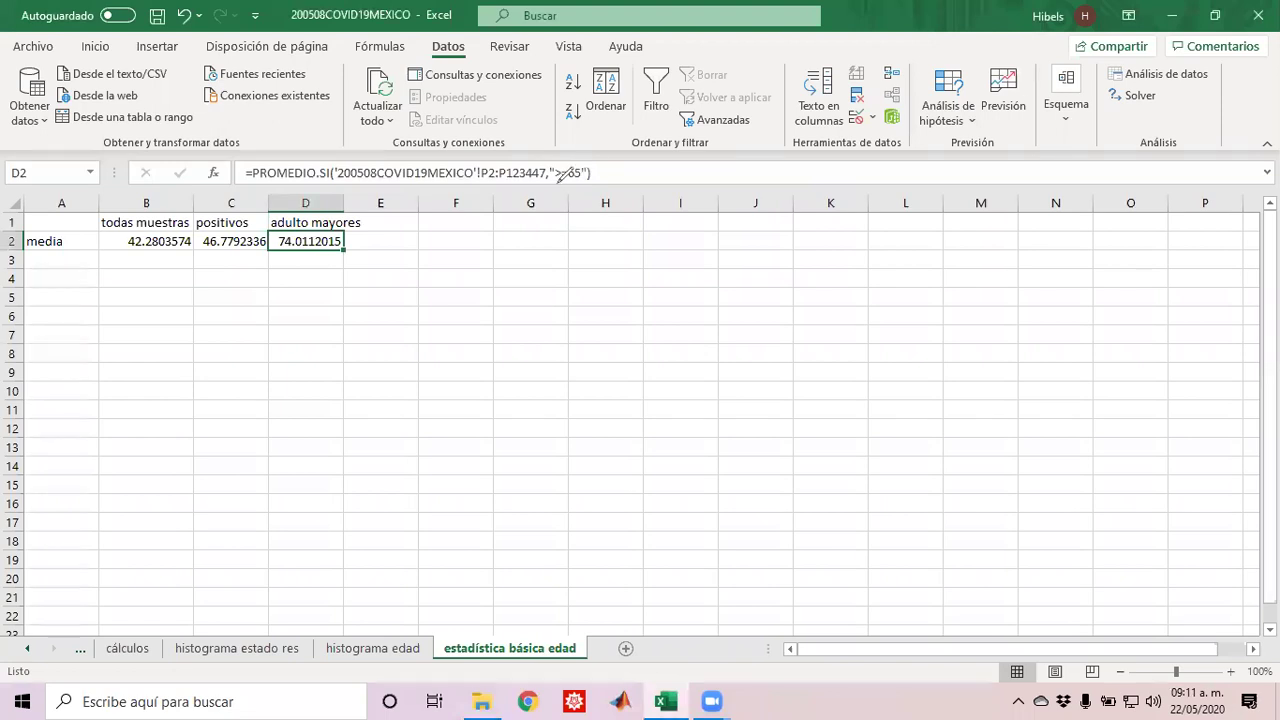
left_click_drag(343, 177, 586, 177)
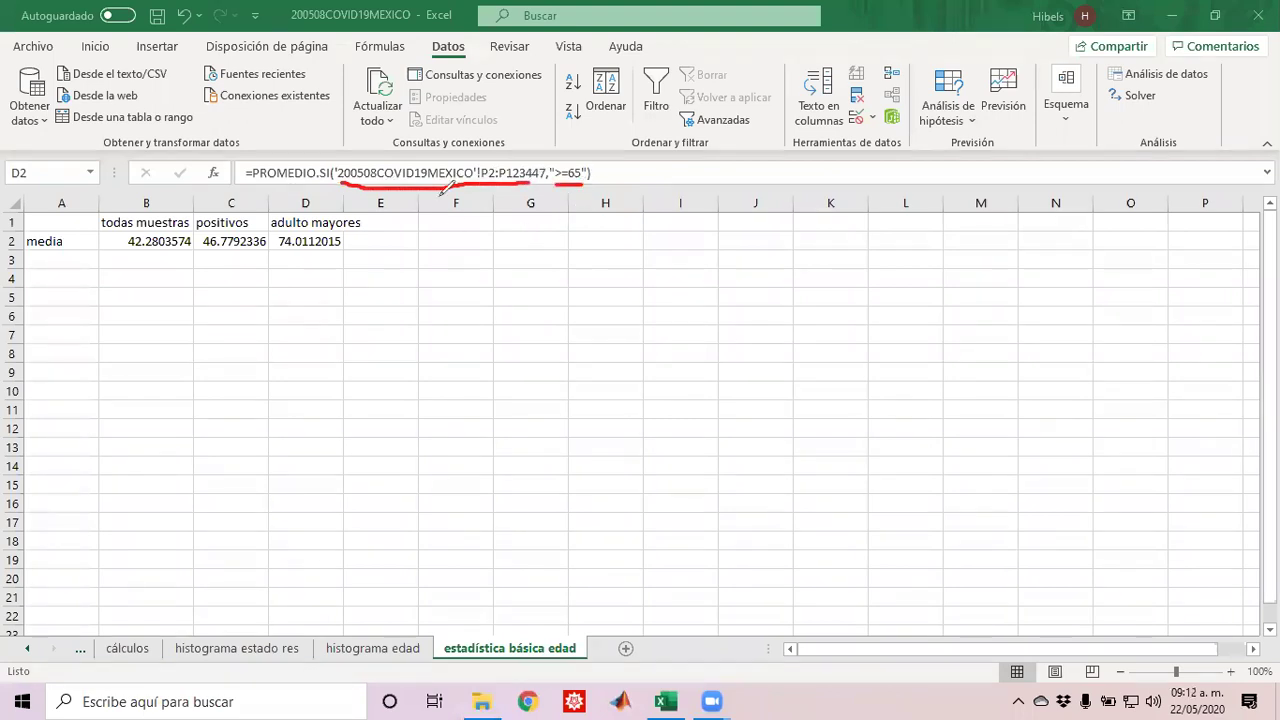
mouse_move(572, 182)
left_mouse_down()
mouse_move(545, 215)
mouse_move(462, 190)
mouse_move(475, 191)
left_mouse_up()
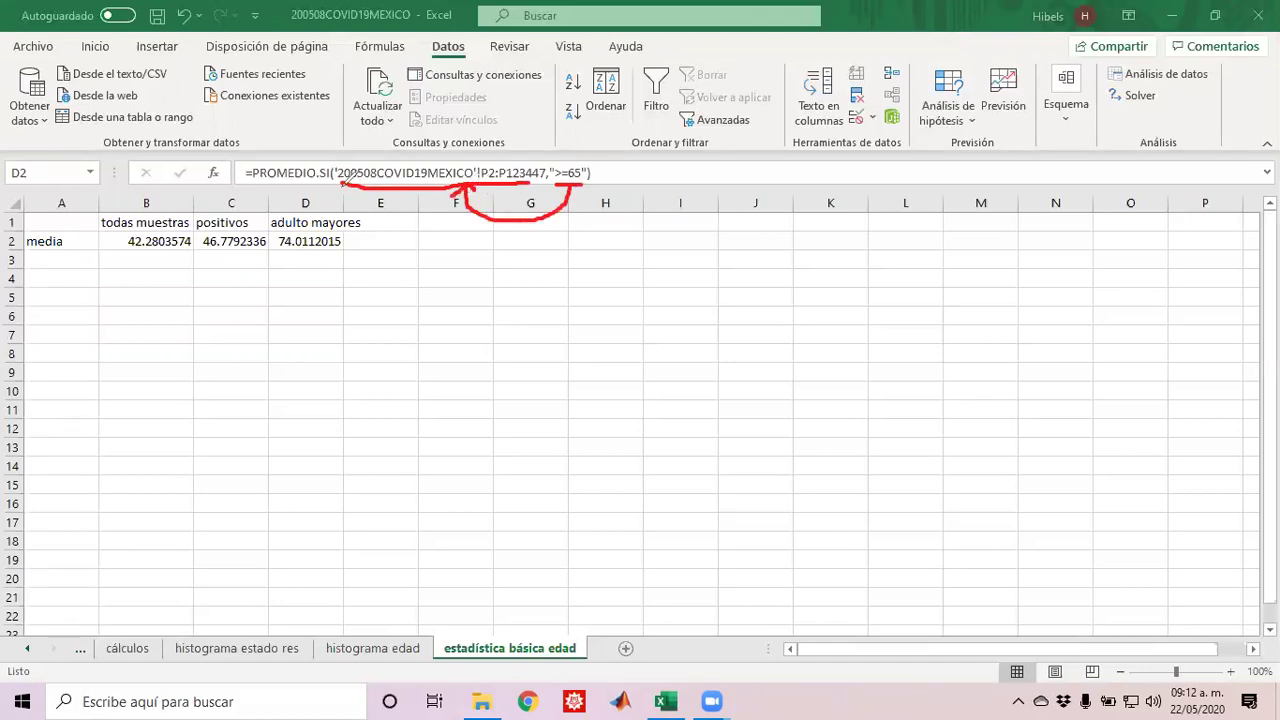
left_click(252, 234)
left_click(232, 240)
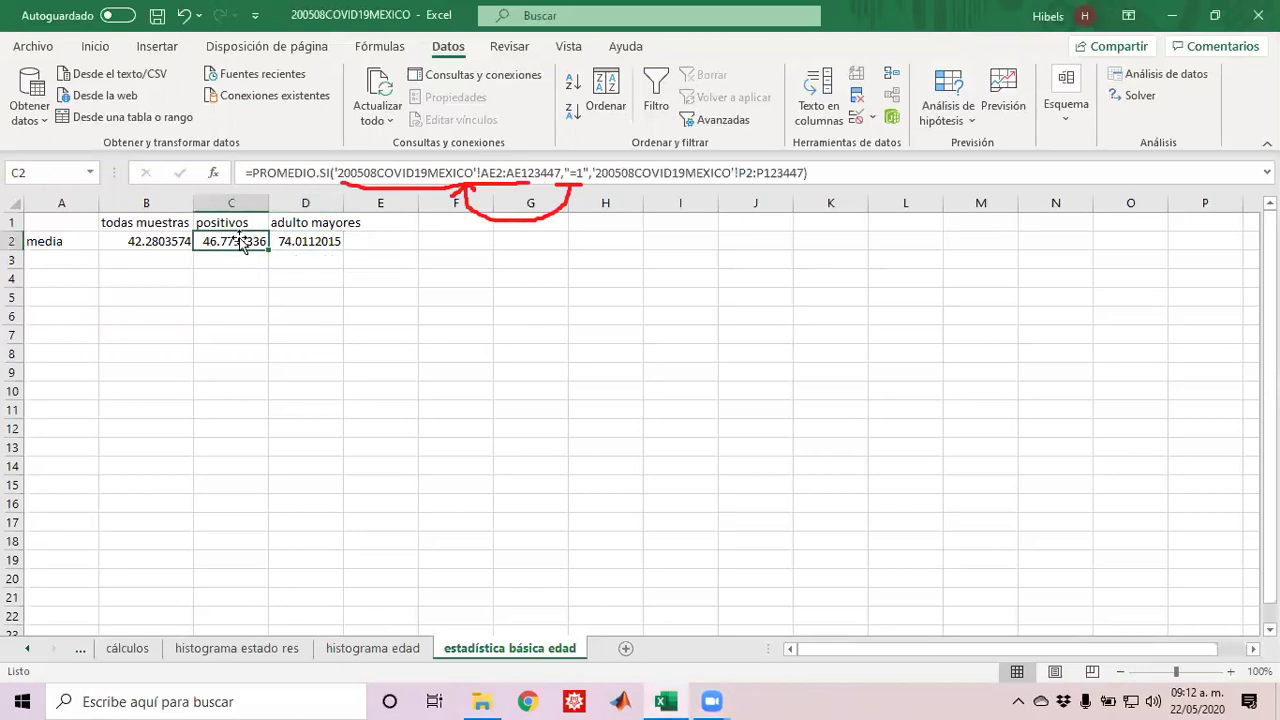
left_click(317, 241)
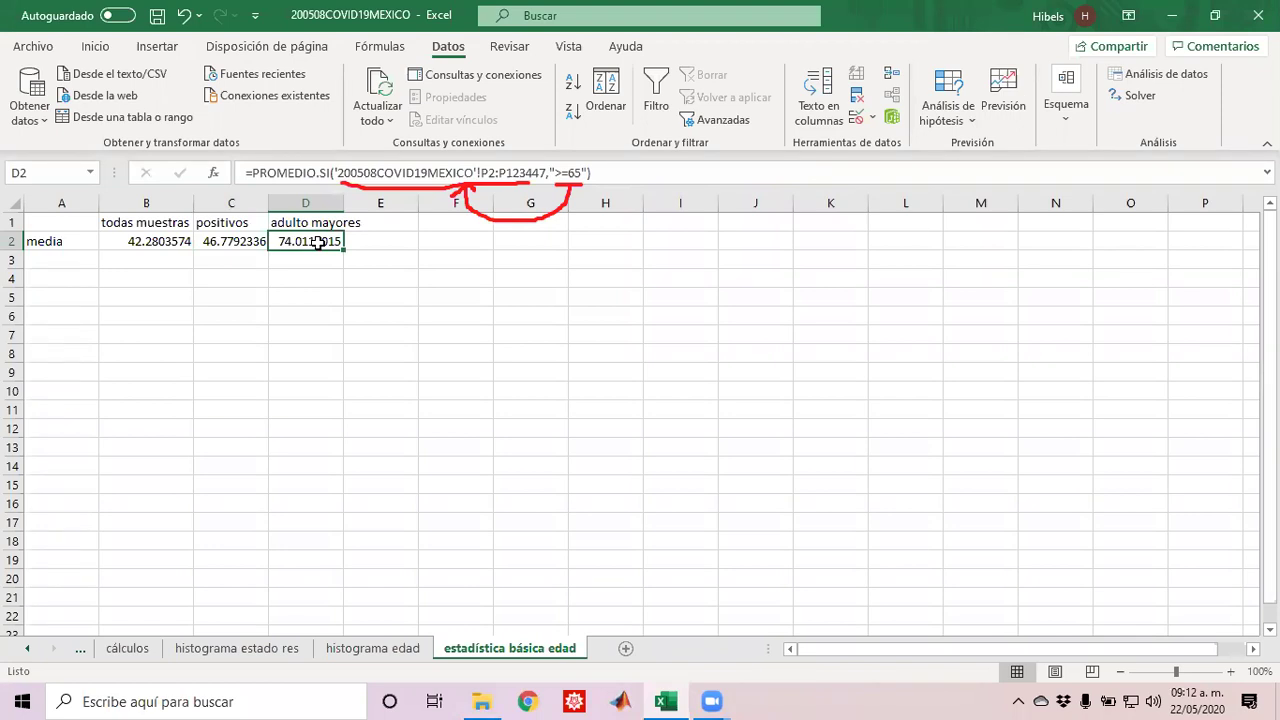
left_click(234, 245)
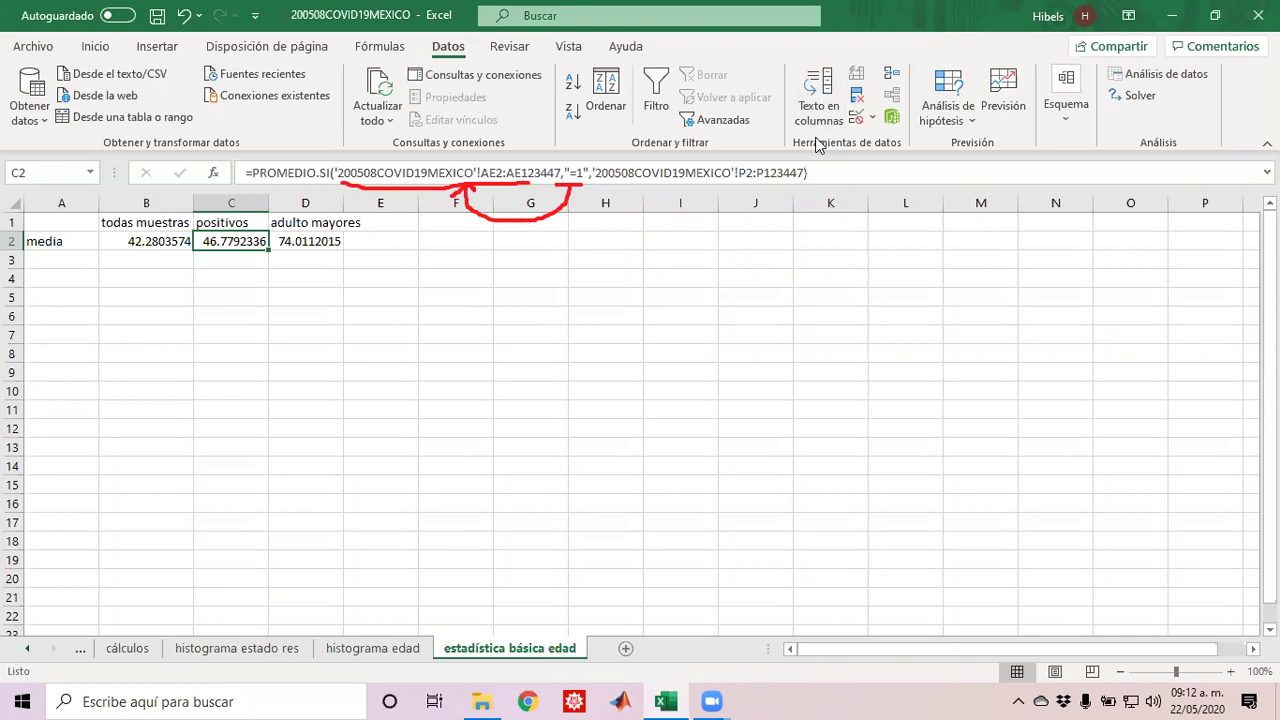
Step: Enter the heading "adulto mayores positivos" in E1 and fit column D to its contents
left_click(380, 227)
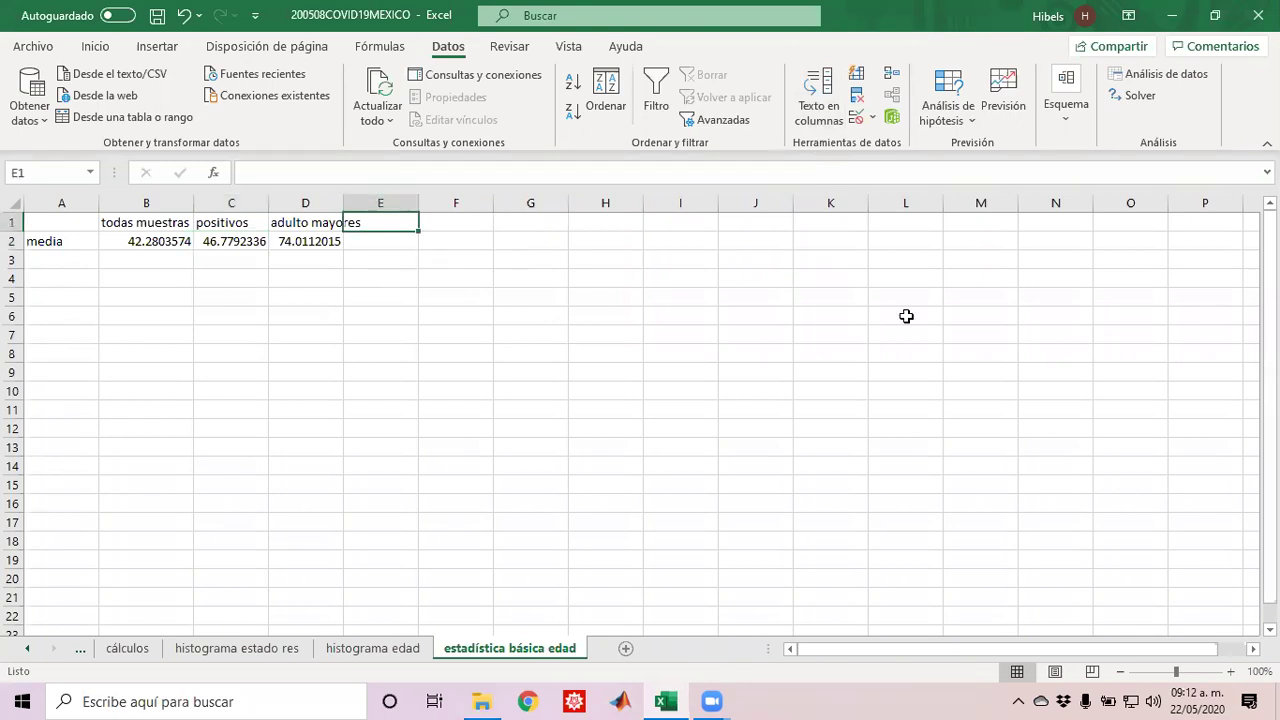
type("adulto")
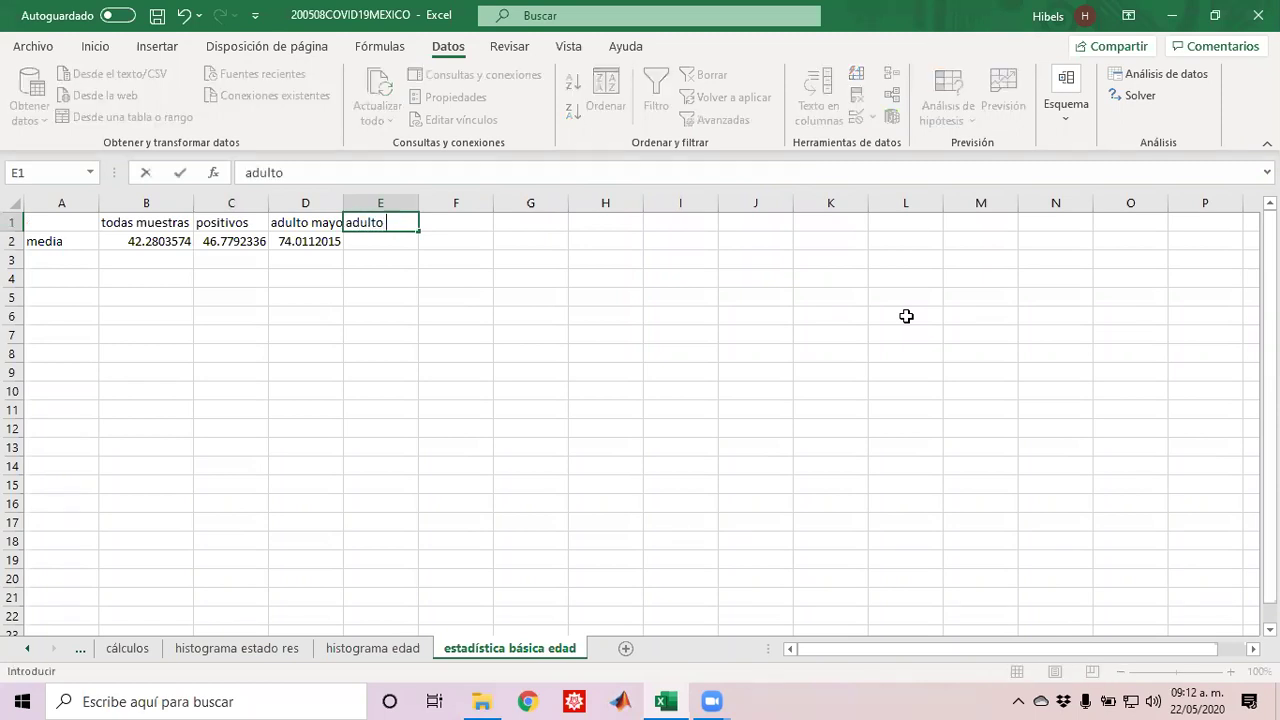
type(" mayores positivos")
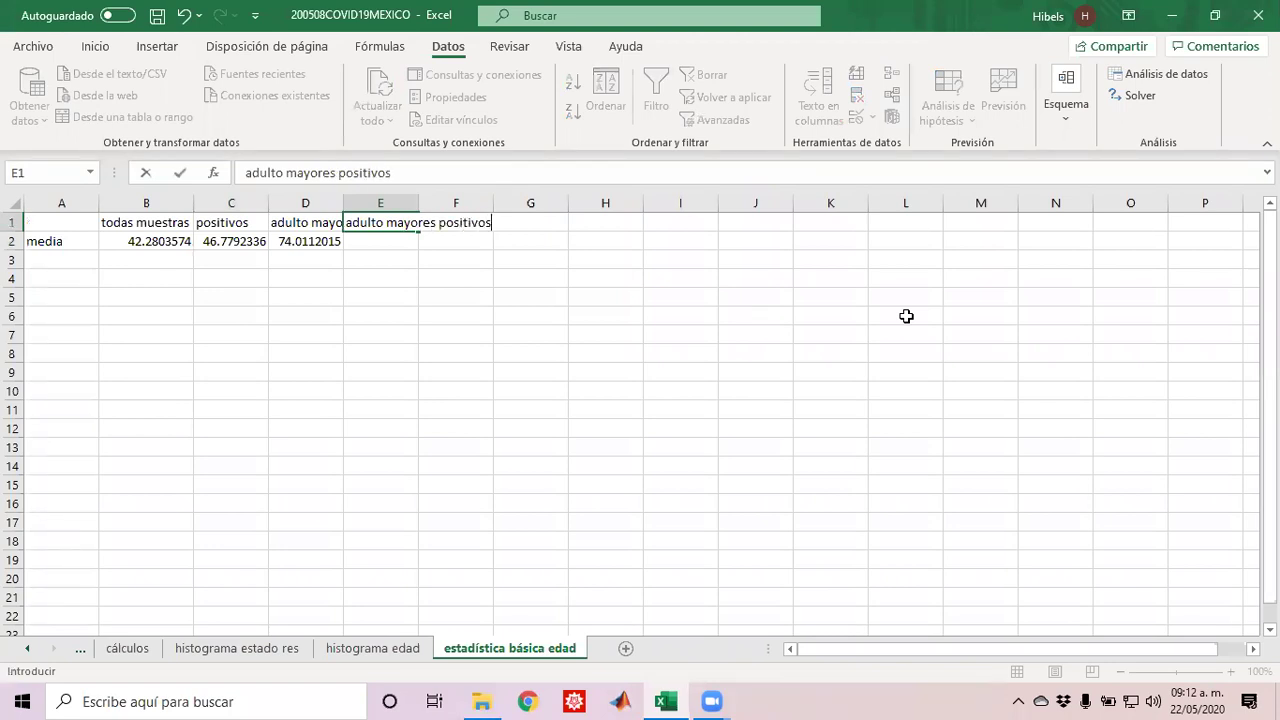
key("Return")
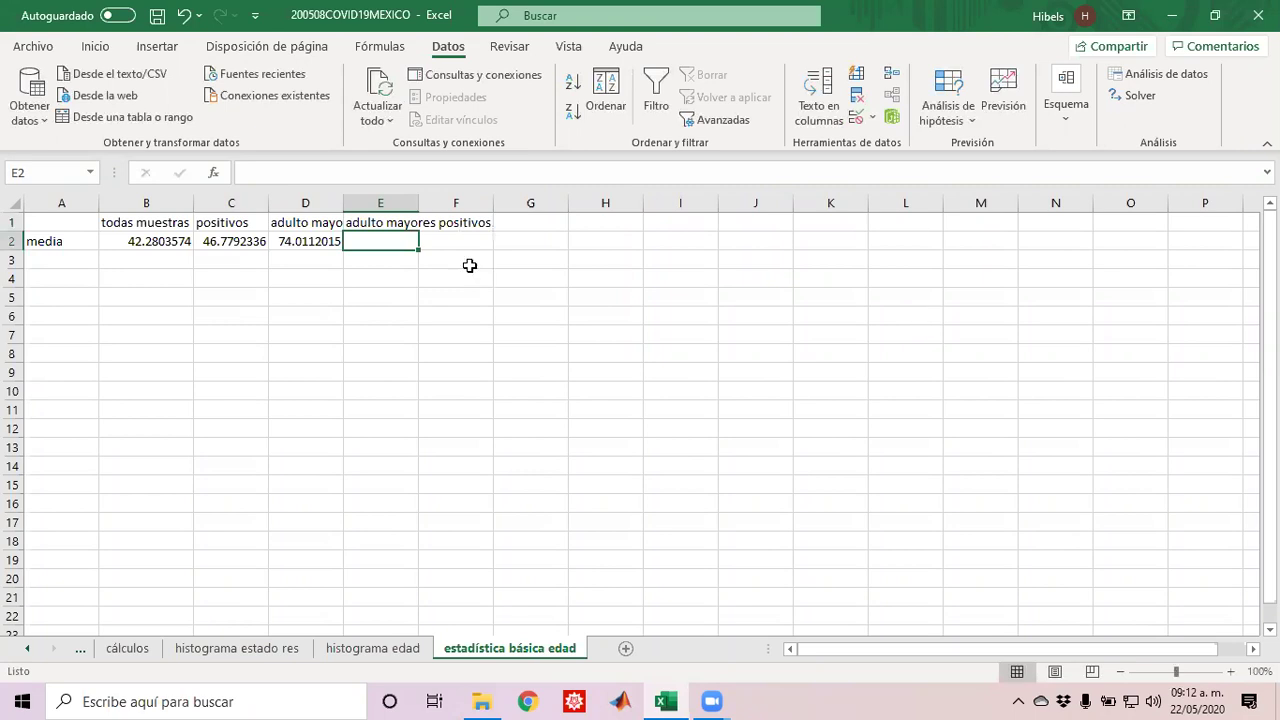
double_click(341, 203)
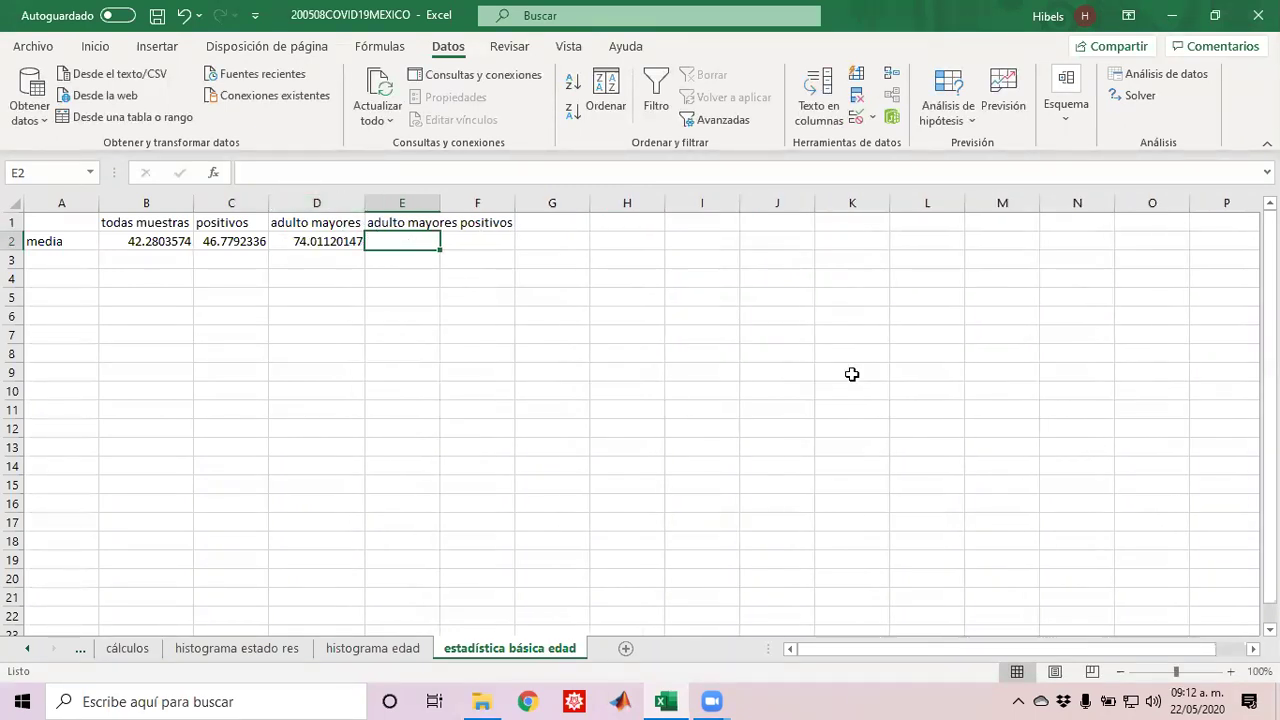
Step: Start a PROMEDIO.SI.CONJUNTO formula in E2 with the EDAD data P2:P123447 on sheet 200508COVID19MEXICO as its averaging range
type("=")
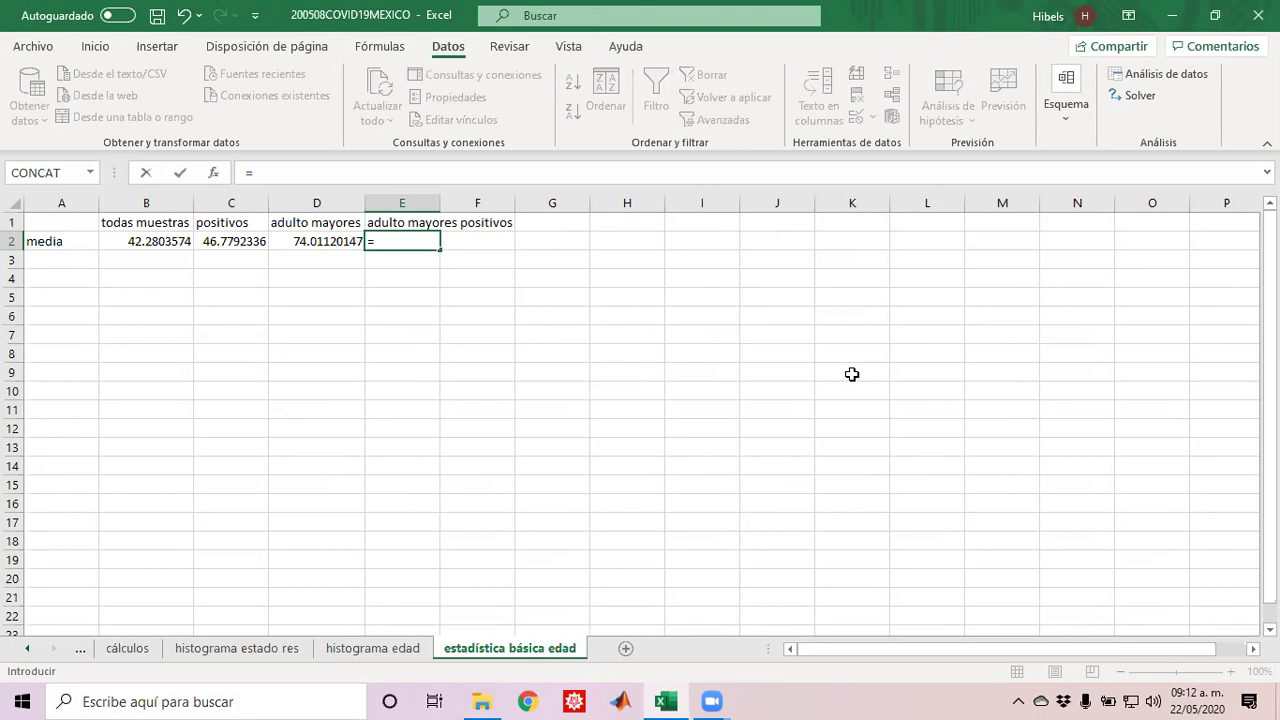
type("promed")
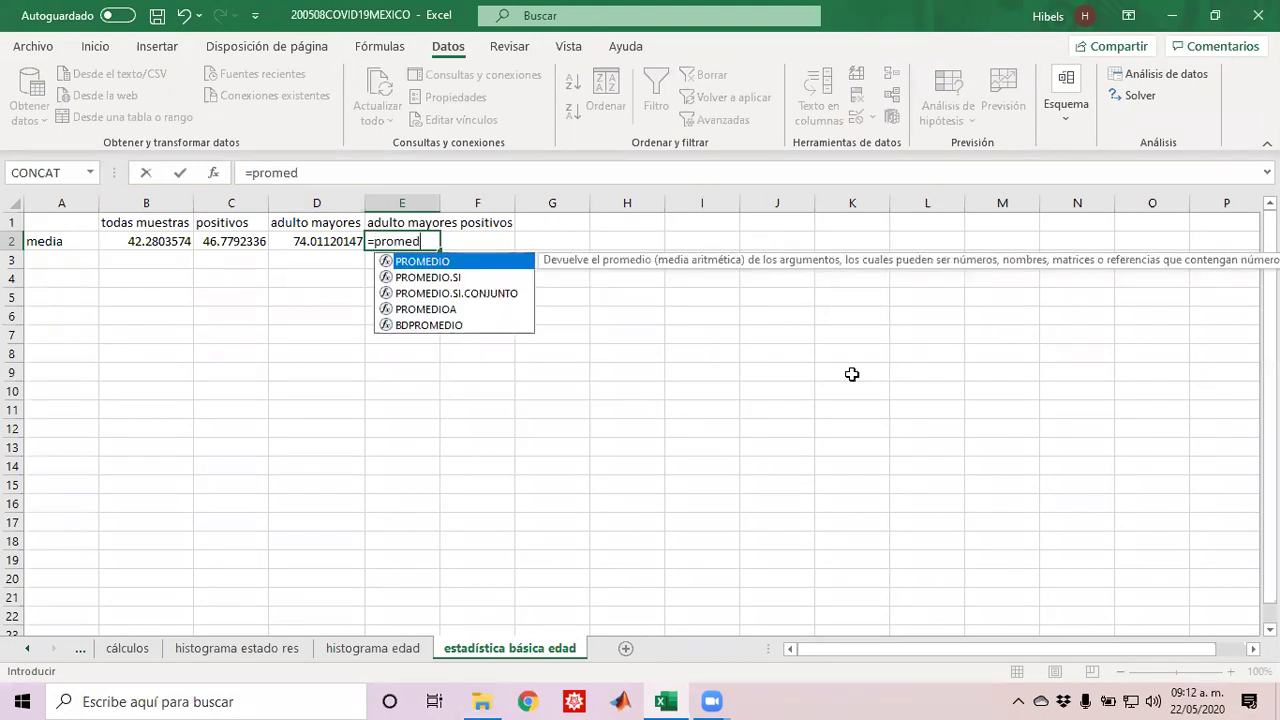
type("io.si")
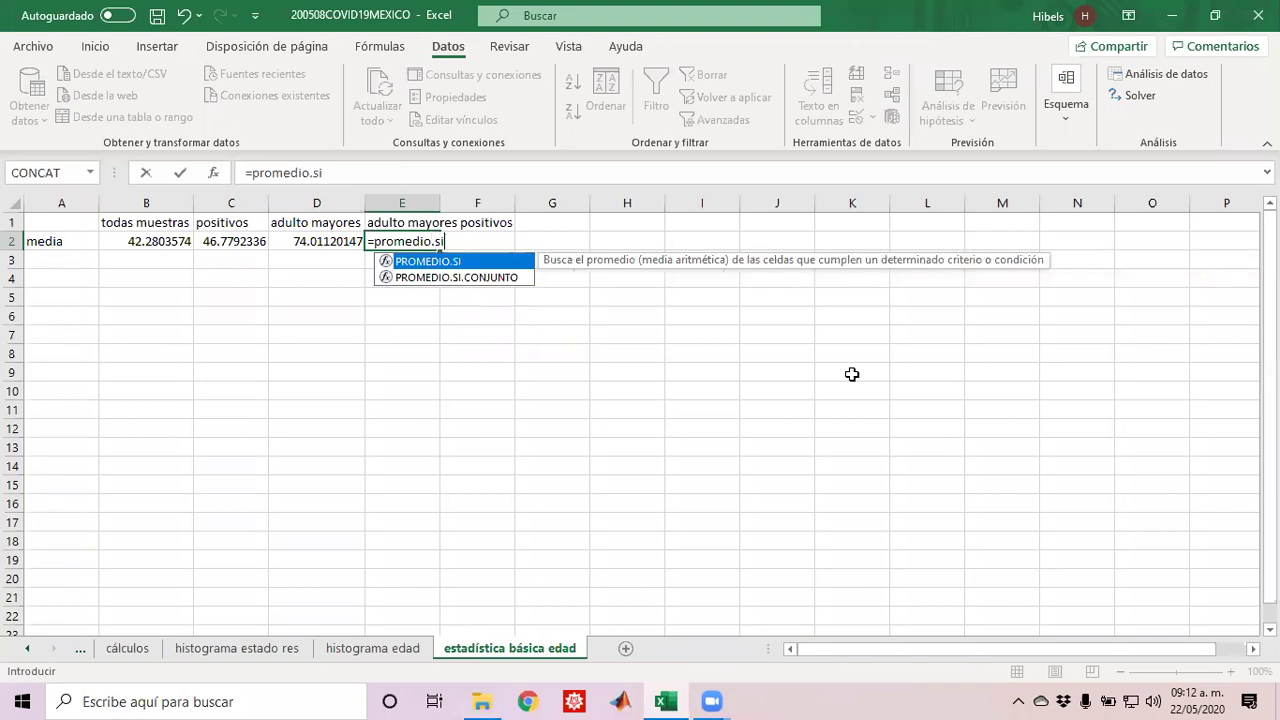
type(".conjunto")
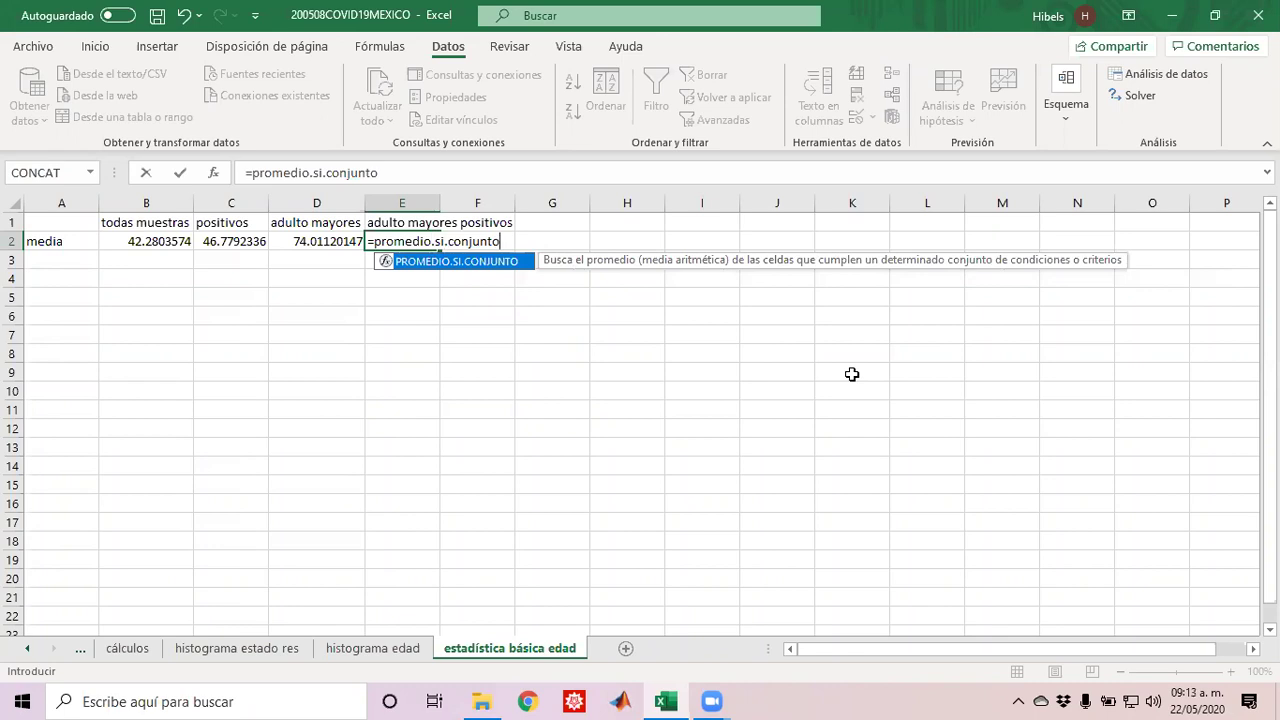
type("(")
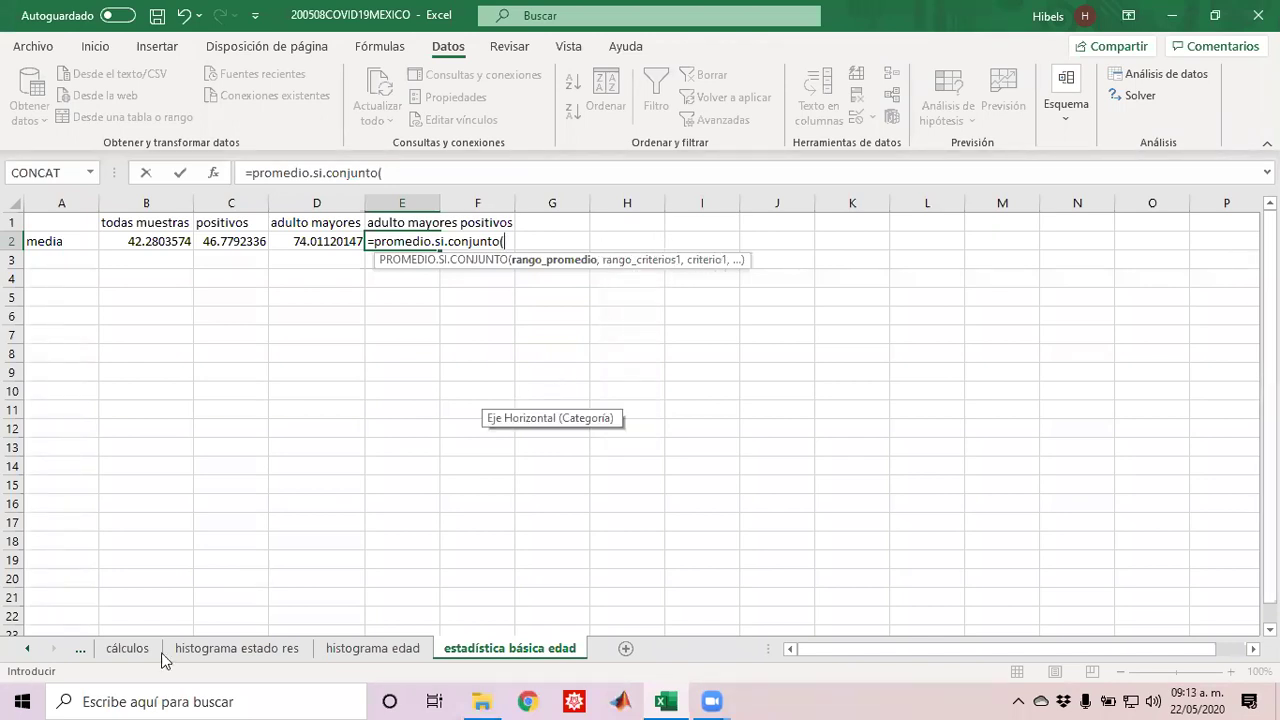
left_click(27, 648)
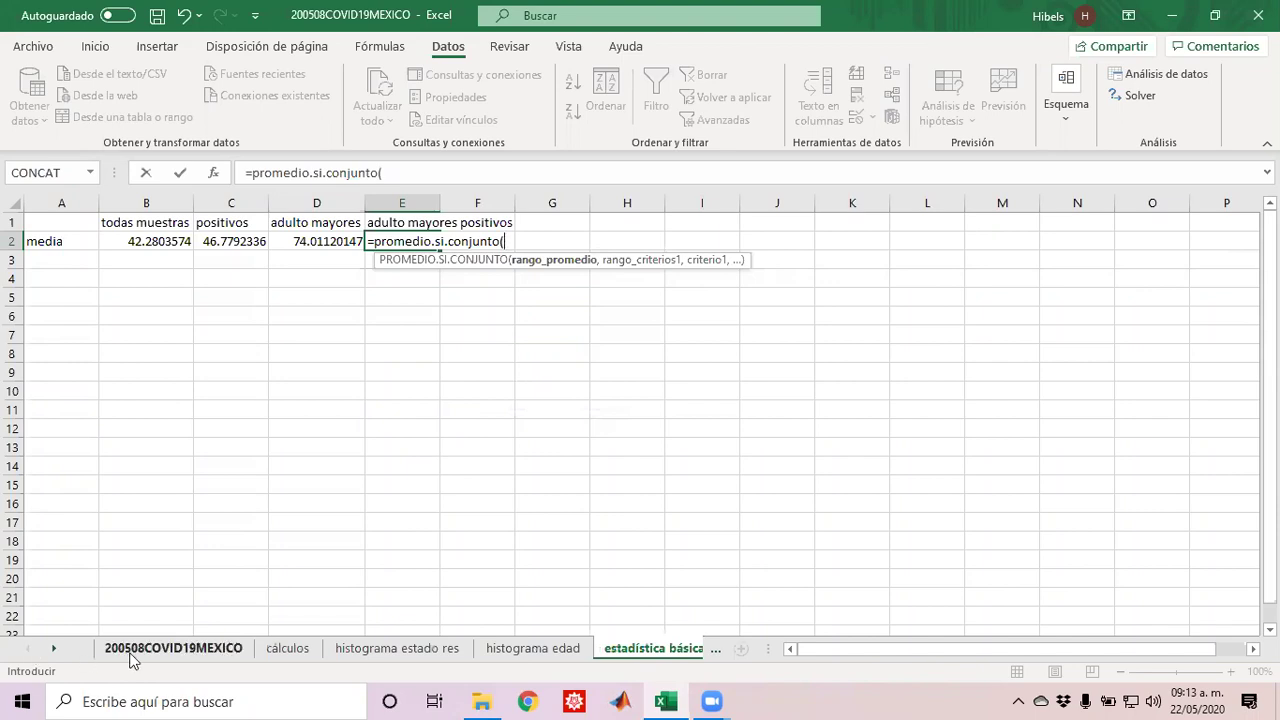
left_click(131, 652)
left_click(400, 372)
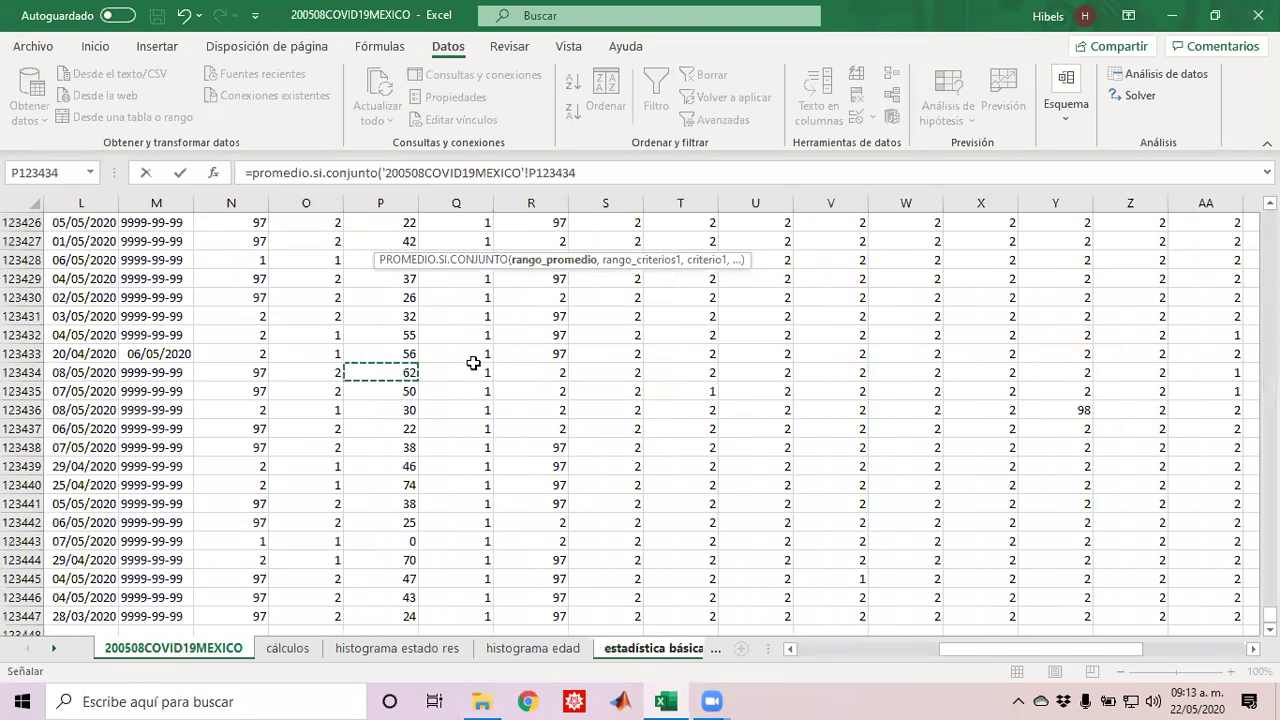
key("ctrl+Up")
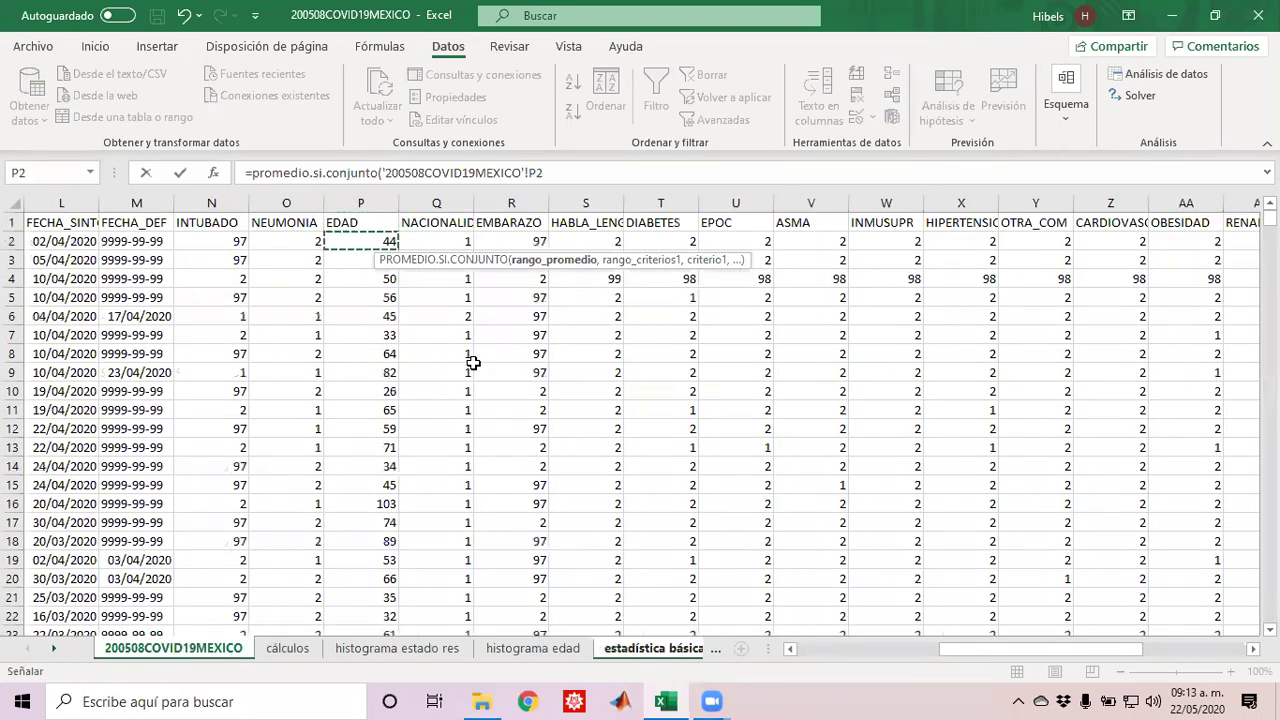
key("ctrl+shift+Down")
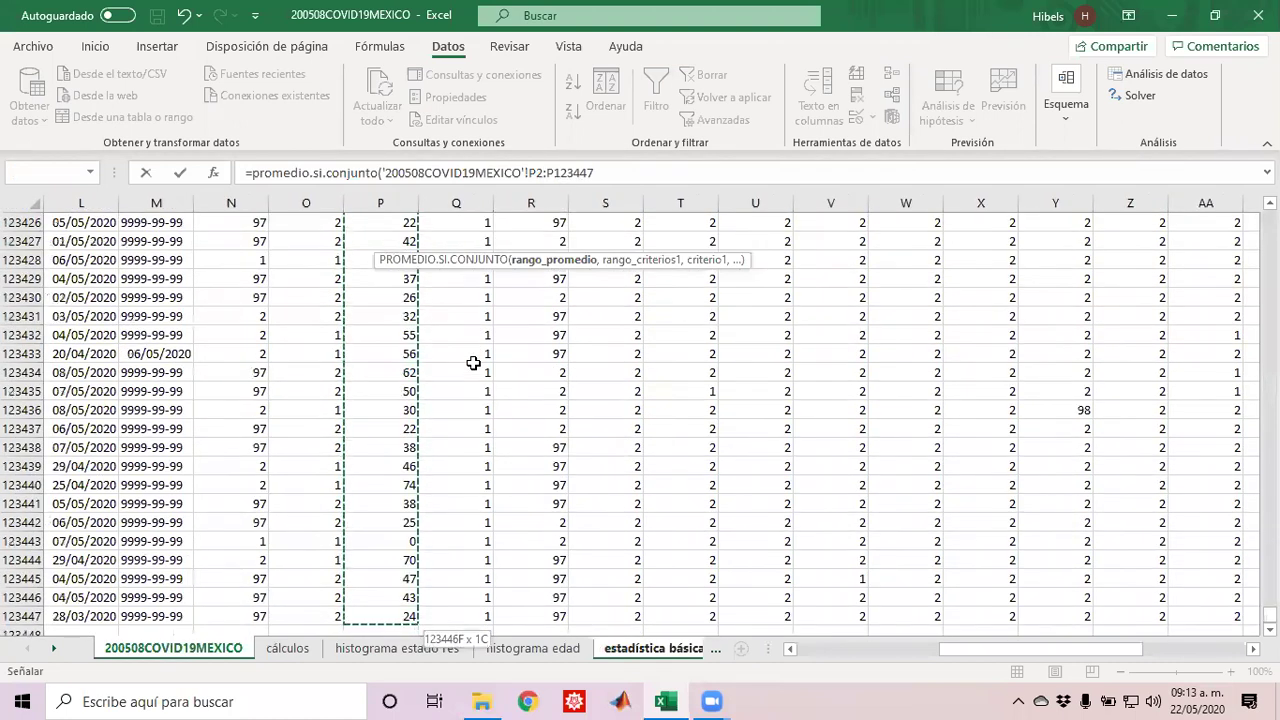
type(",")
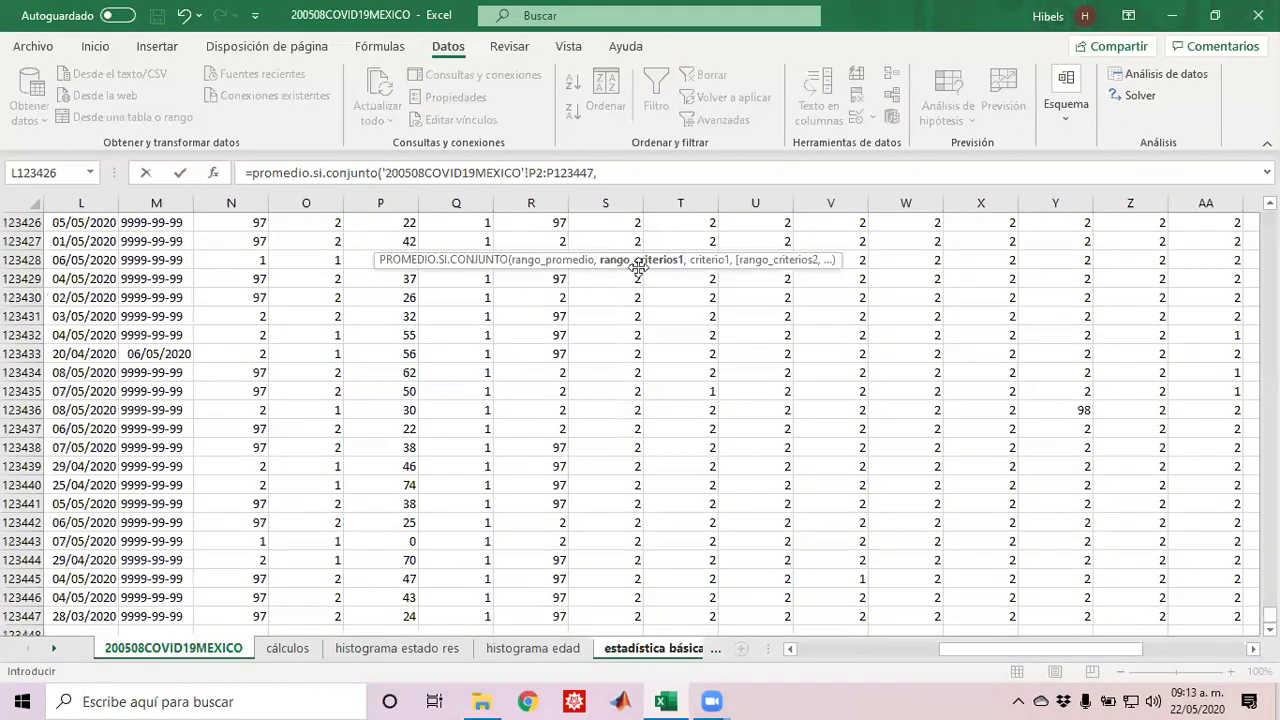
Step: Add the EDAD range P2:P123447 as the first criteria range, with the criterion ">=65"
left_click(384, 429)
key("ctrl+Up")
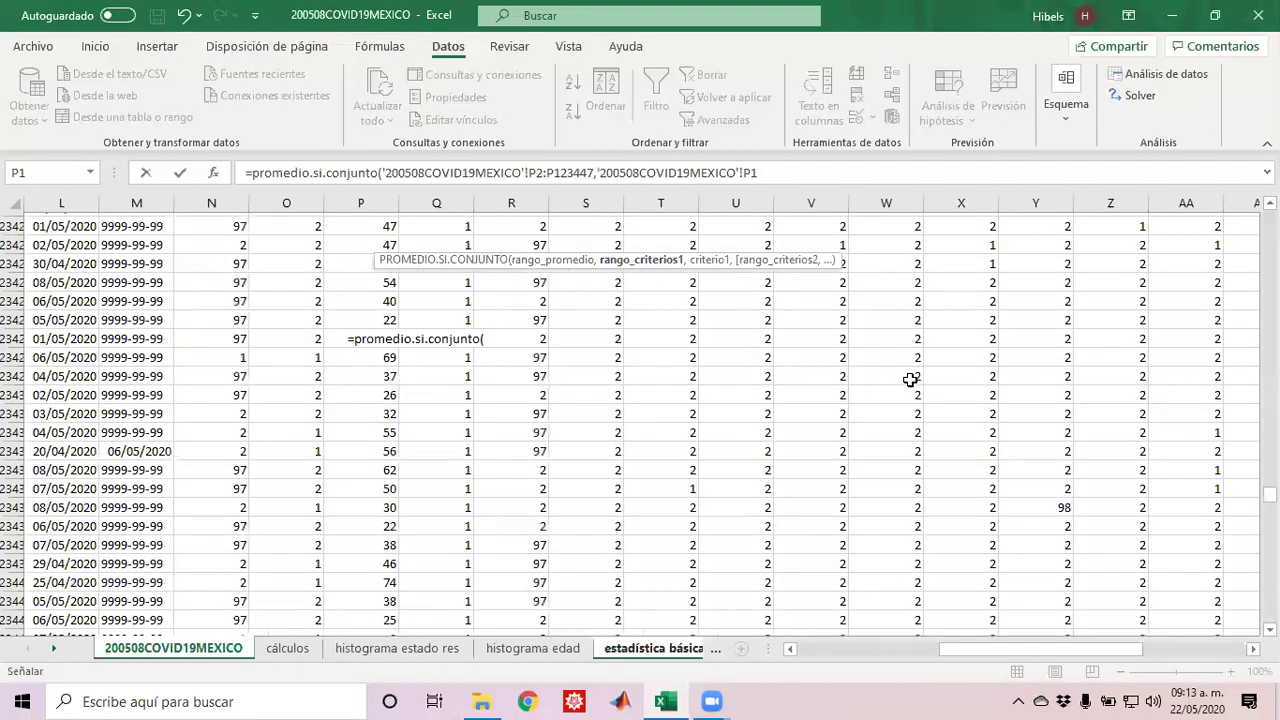
key("Down")
key("ctrl+shift+Down")
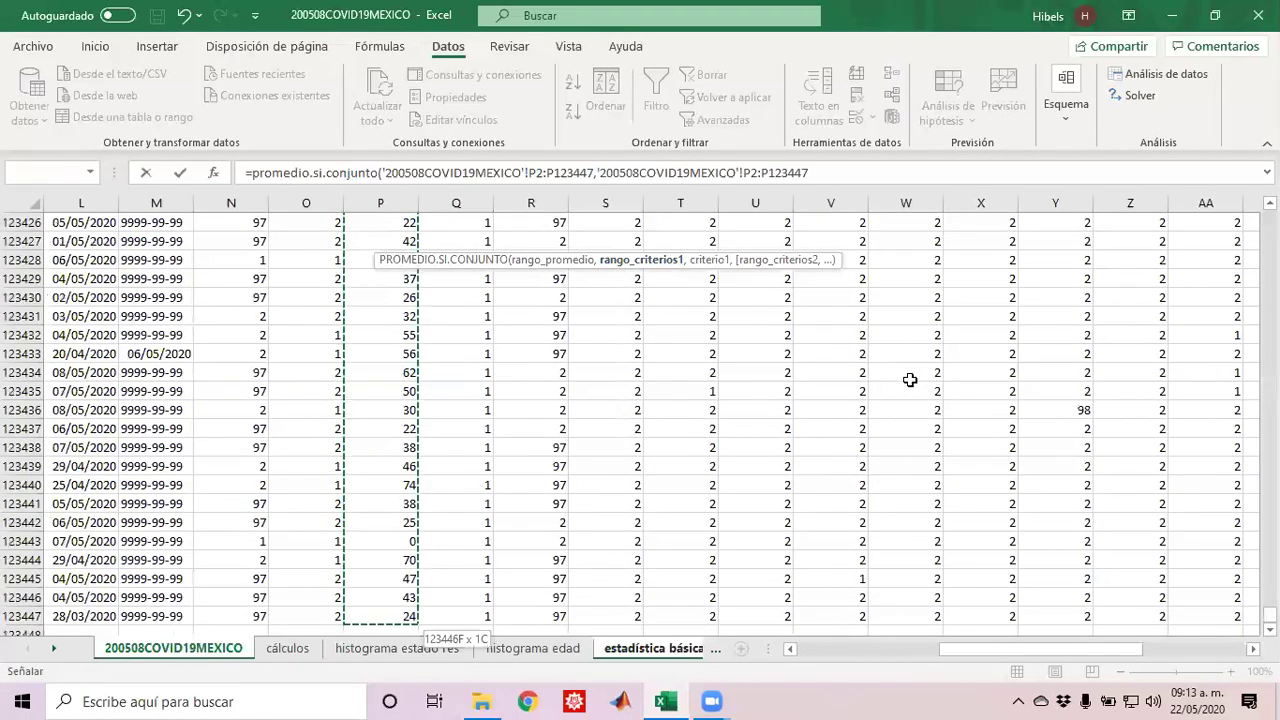
type(",")
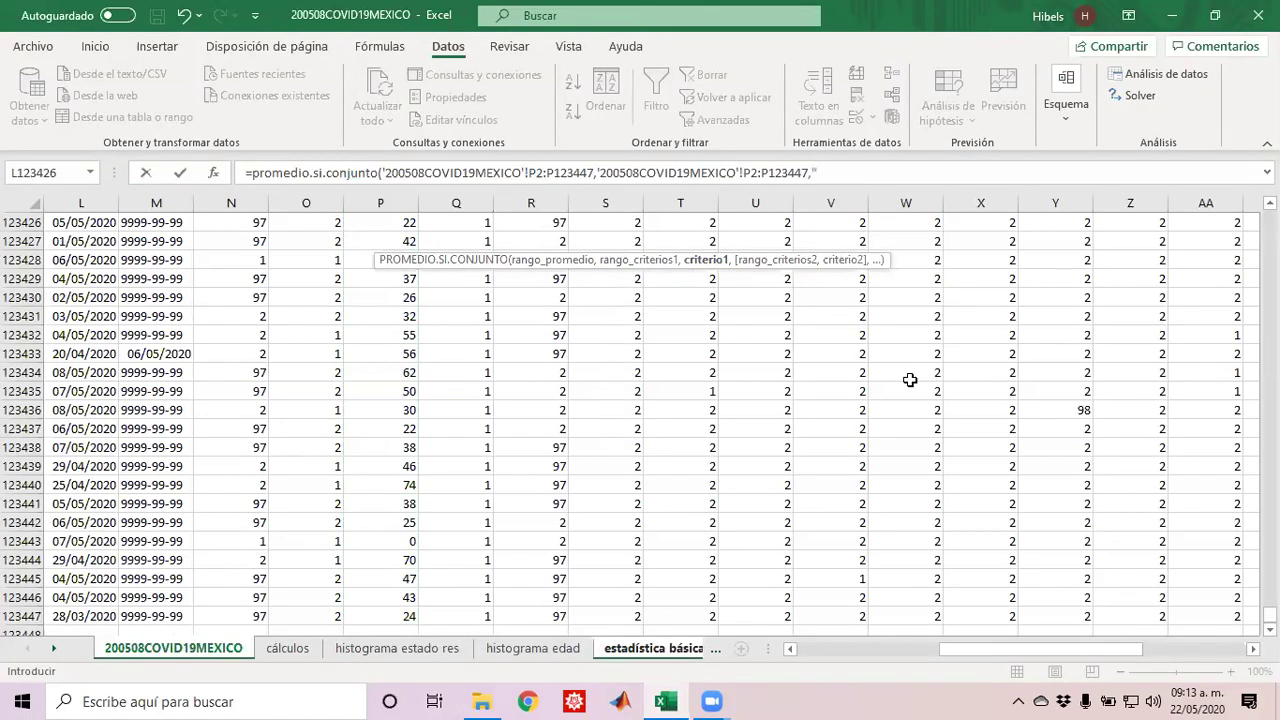
type("\">=65\",")
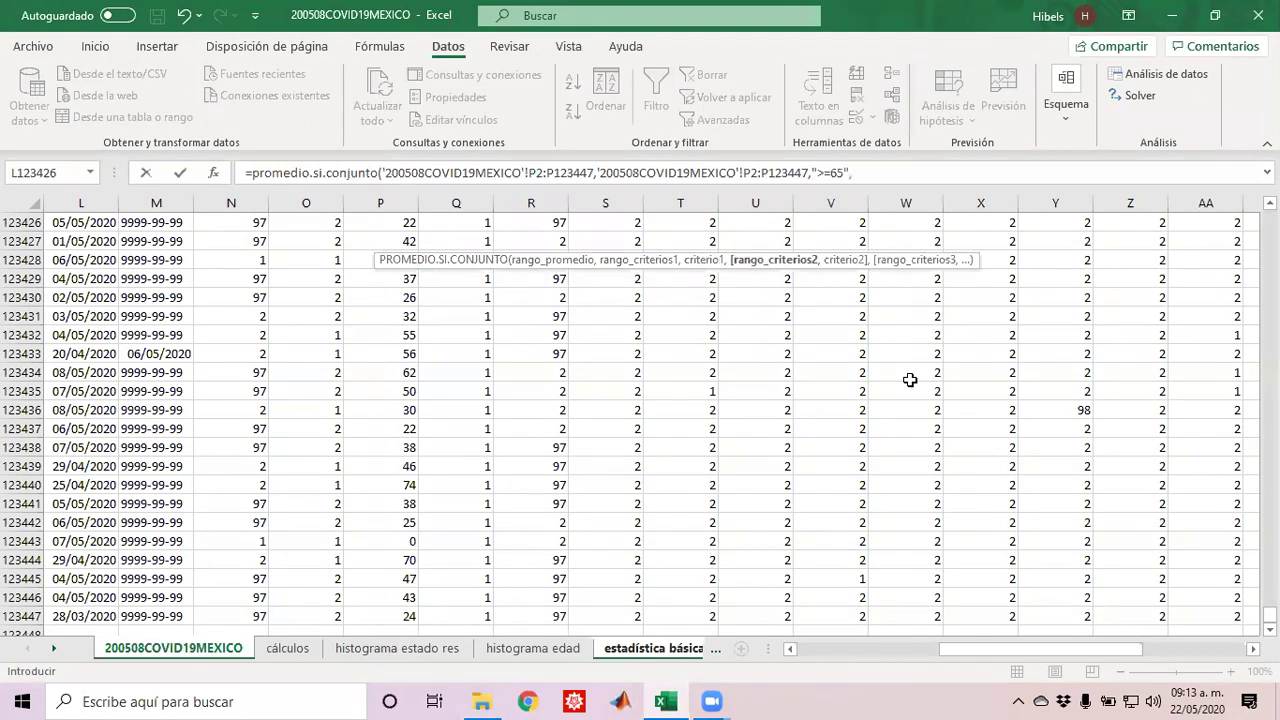
Step: Add the RESULTADO range AE2:AE123447 as the second criteria range with the criterion "=1", and complete the formula
left_click(880, 358)
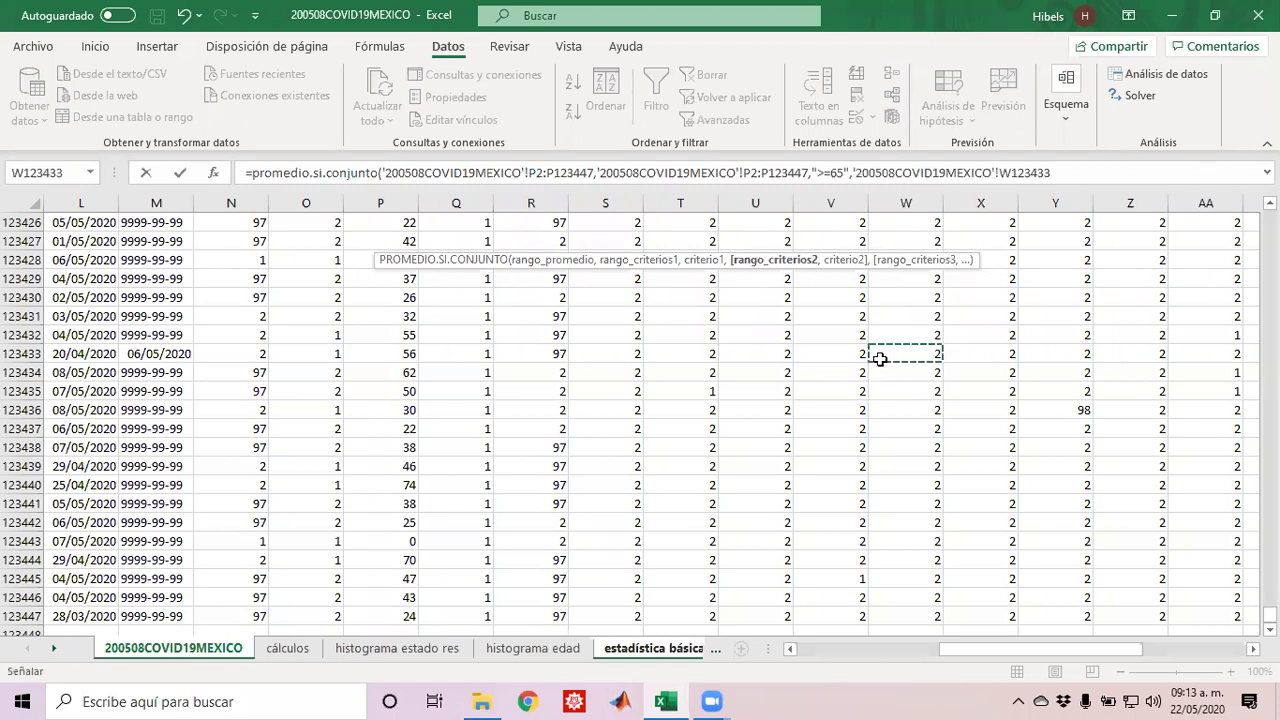
key("ctrl+Up")
key("Right")
key("Right")
key("Right")
key("Right")
key("Right")
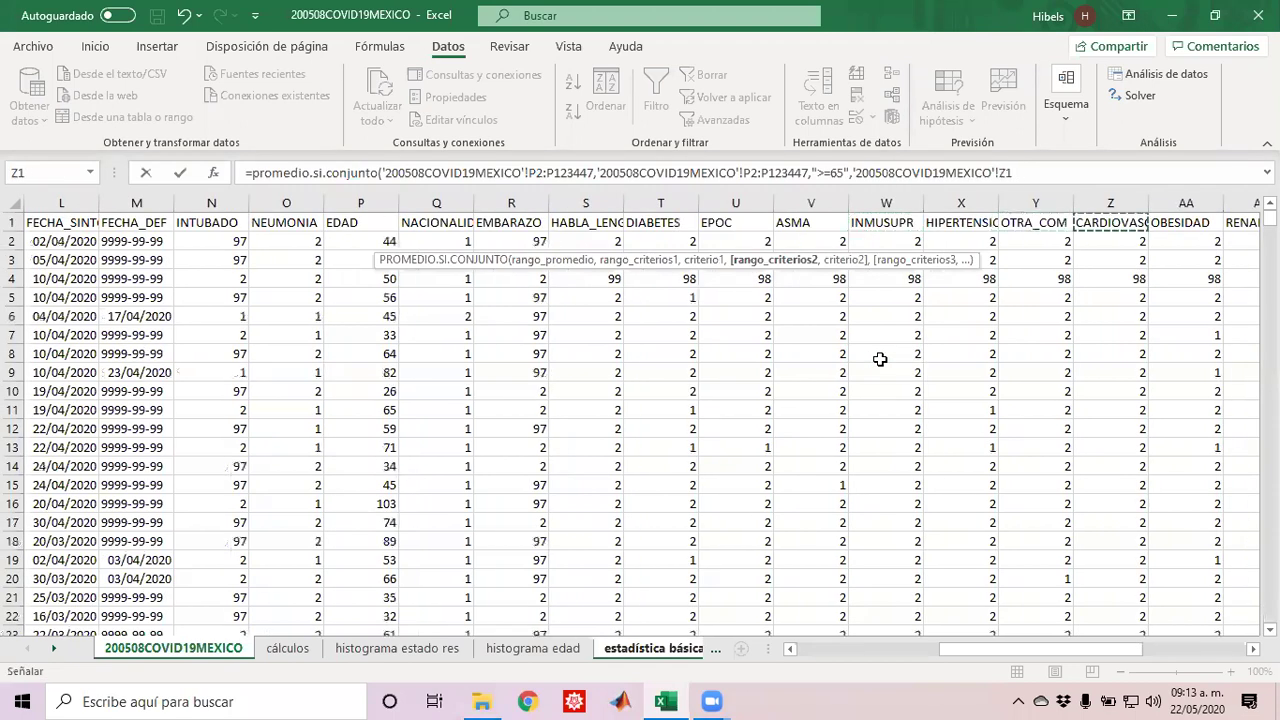
key("Right")
key("Right")
key("Right")
key("Right")
key("Left")
key("Down")
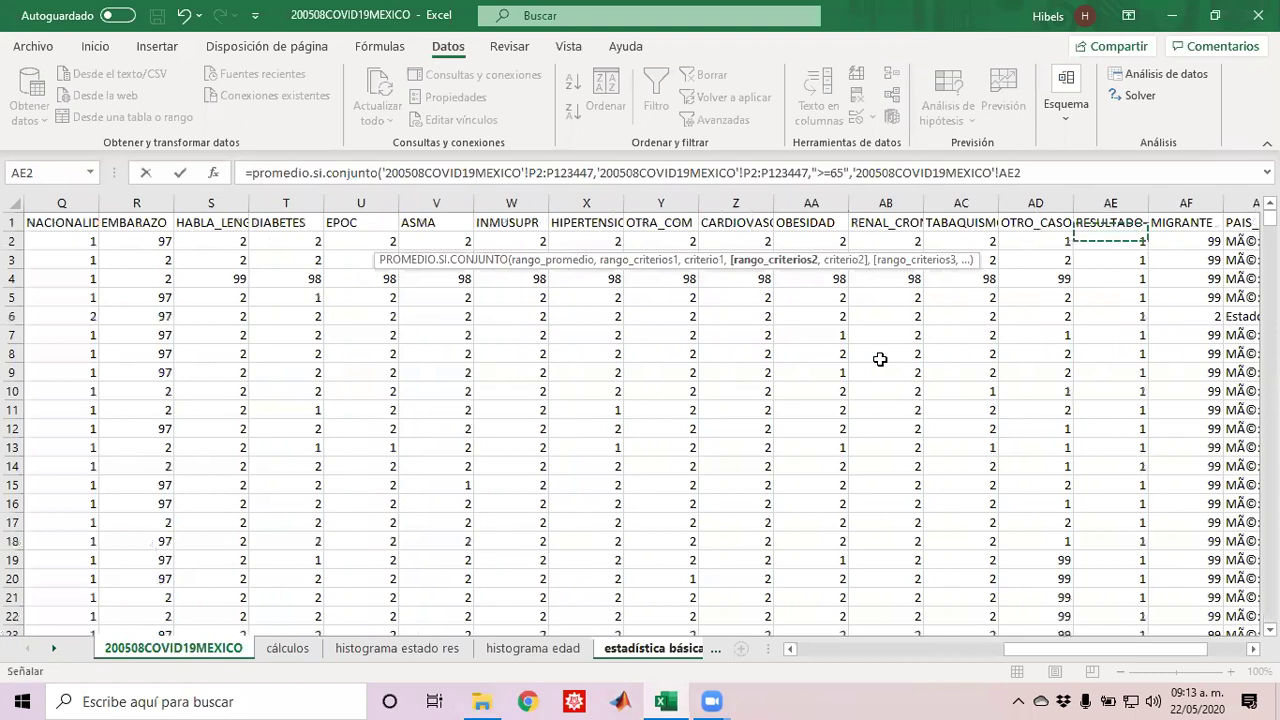
key("ctrl+shift+Down")
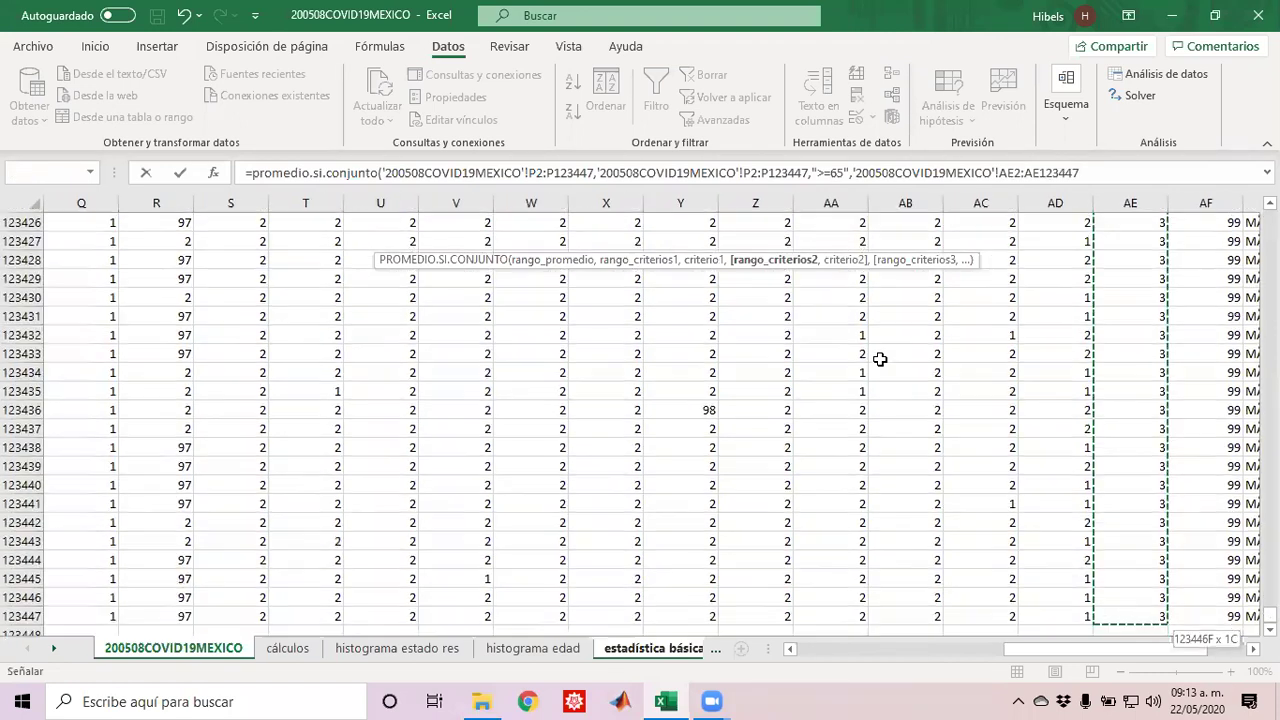
type(",\"=1")
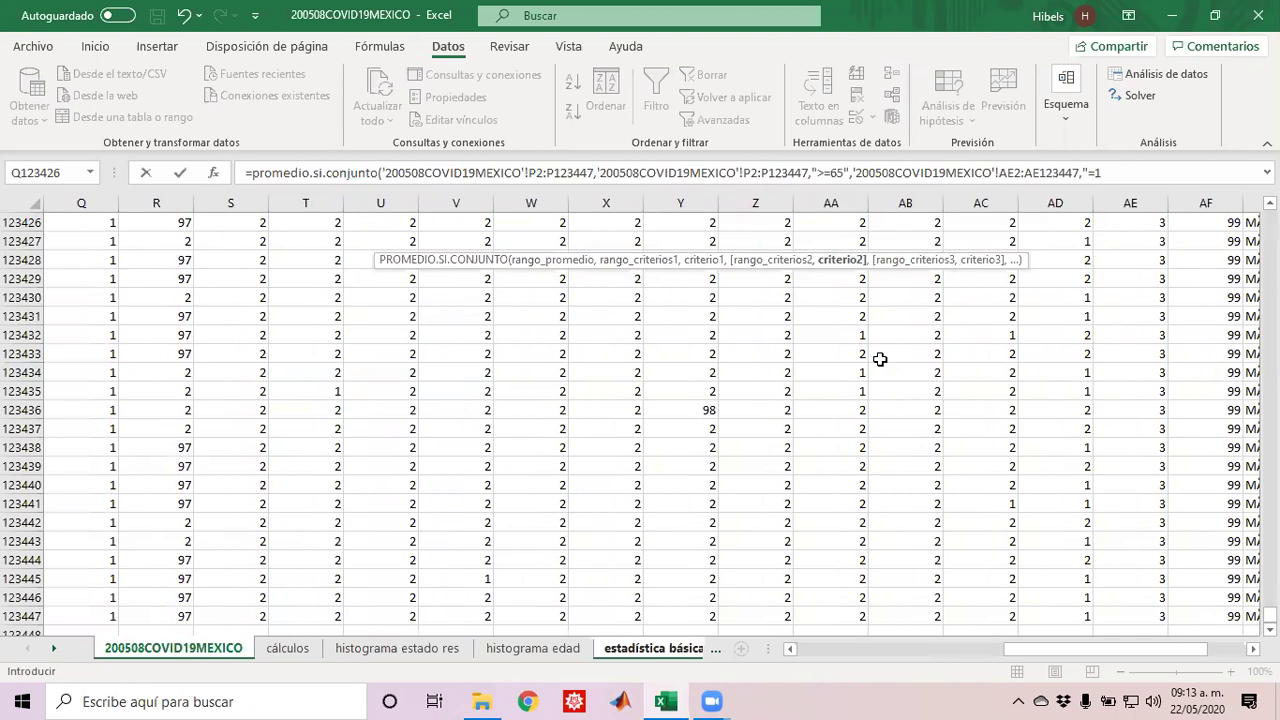
type("\")")
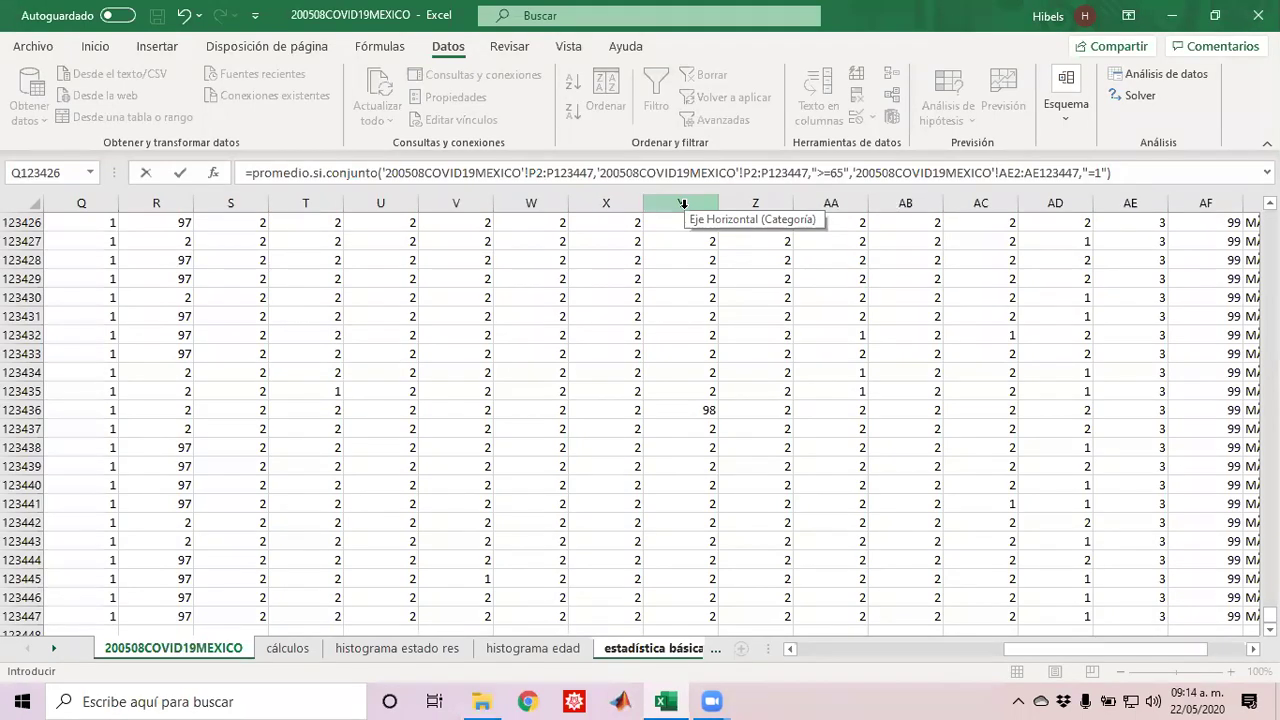
key("Return")
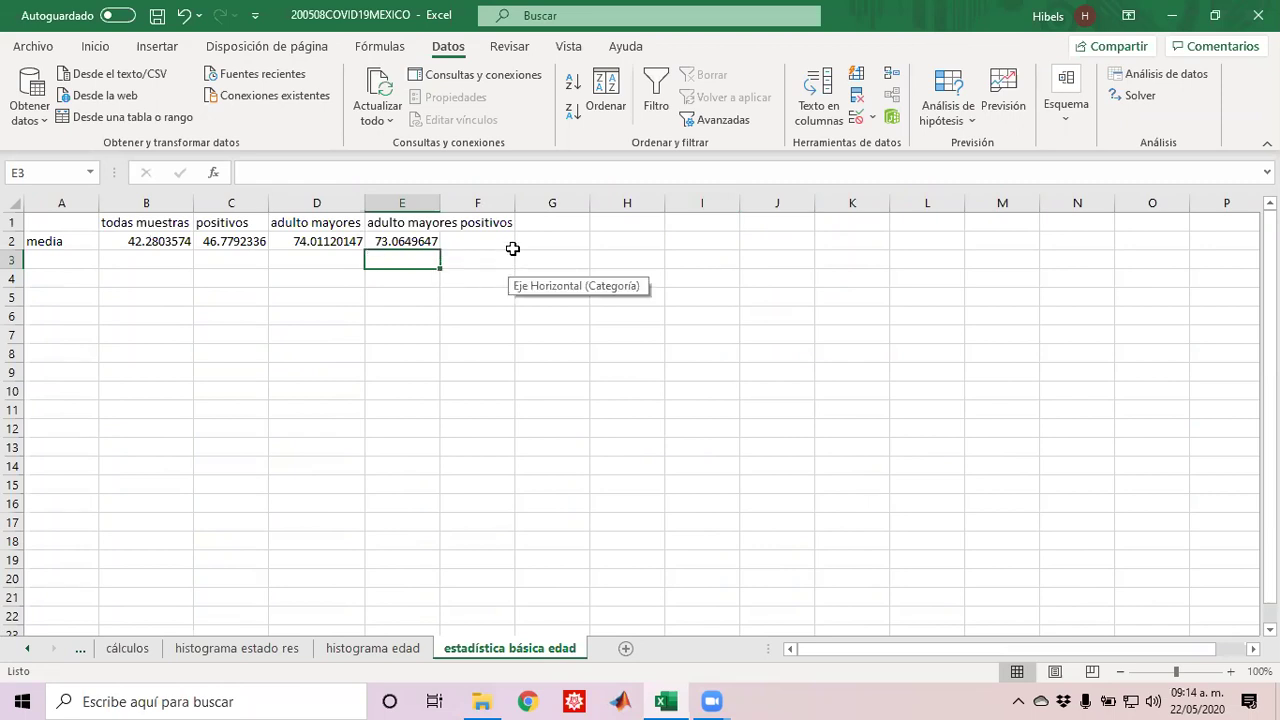
Step: Review the mean-age formulas and results across B2:E2 for all samples, positives, older adults and positive older adults
key("Up")
key("Left")
key("Left")
key("Left")
key("Right")
key("Right")
key("Right")
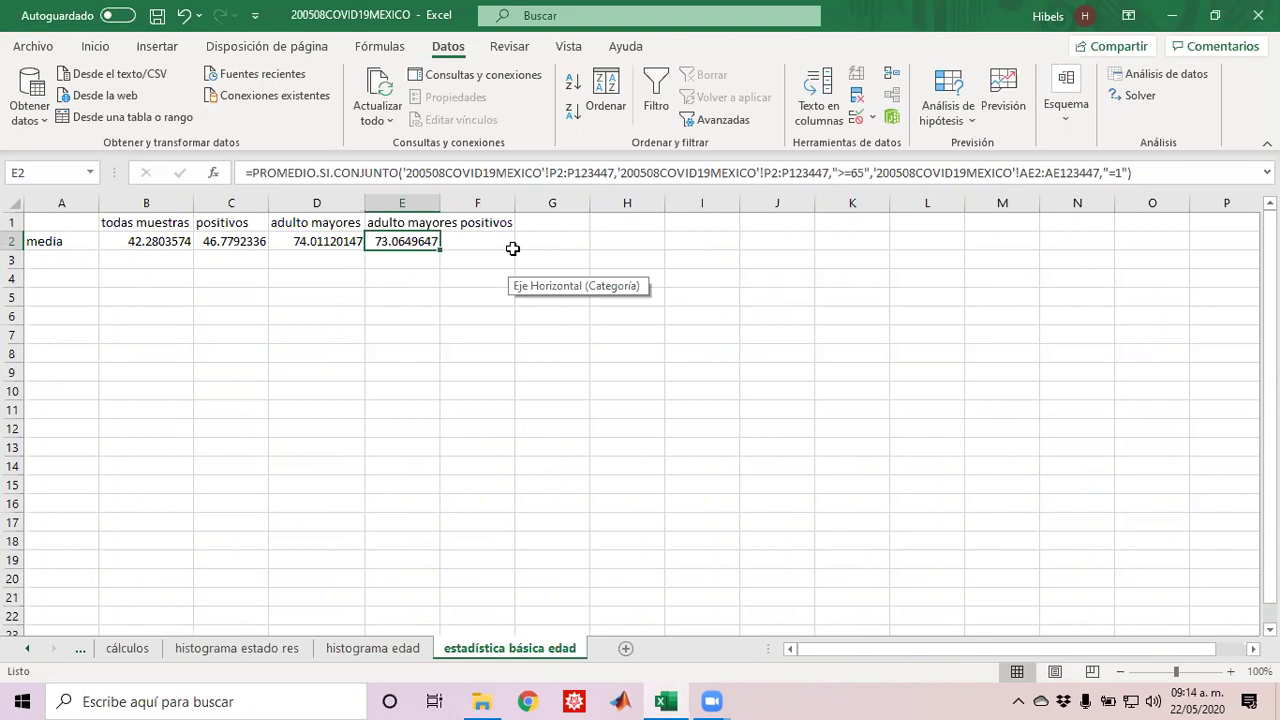
key("Left")
key("Left")
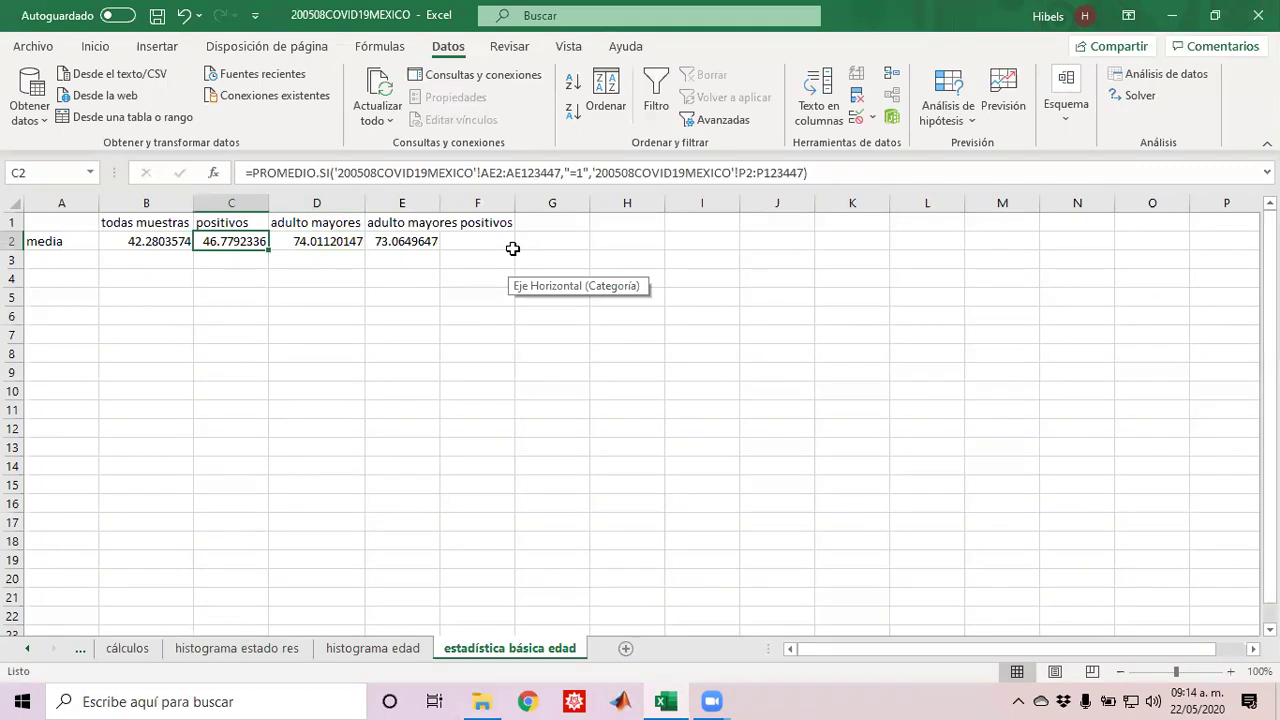
key("Right")
key("Right")
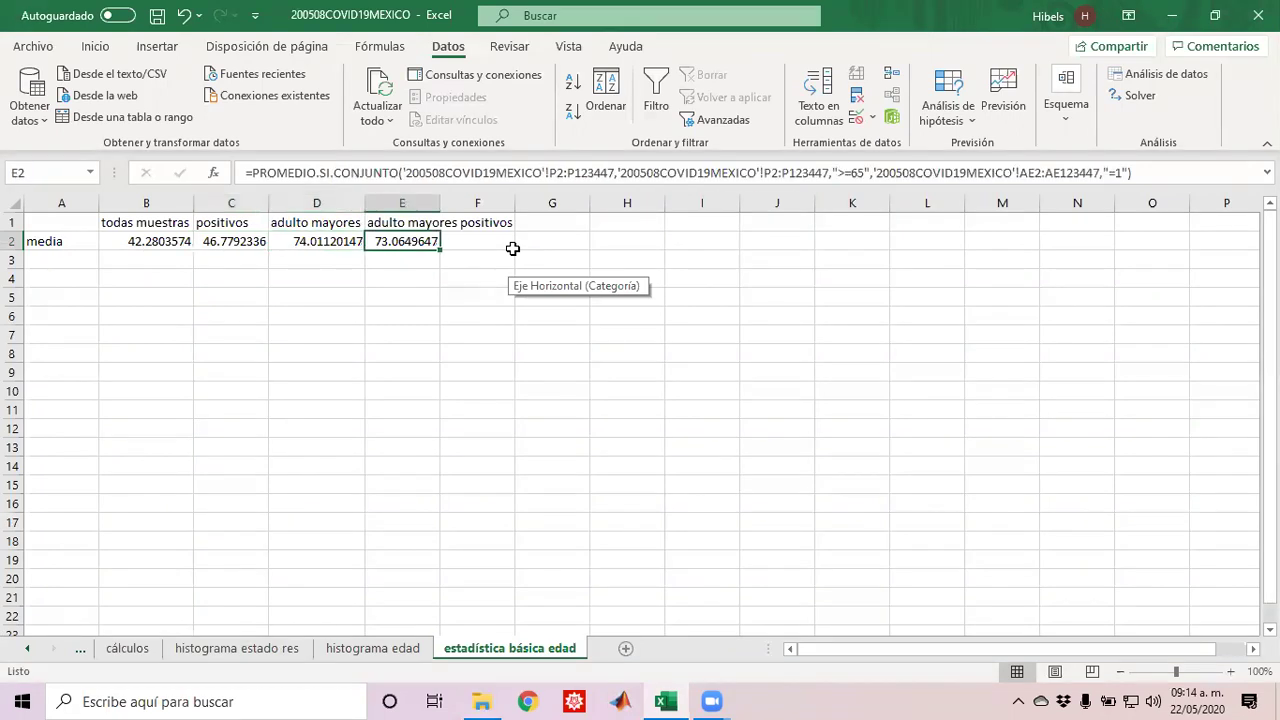
key("Left")
key("Left")
key("Left")
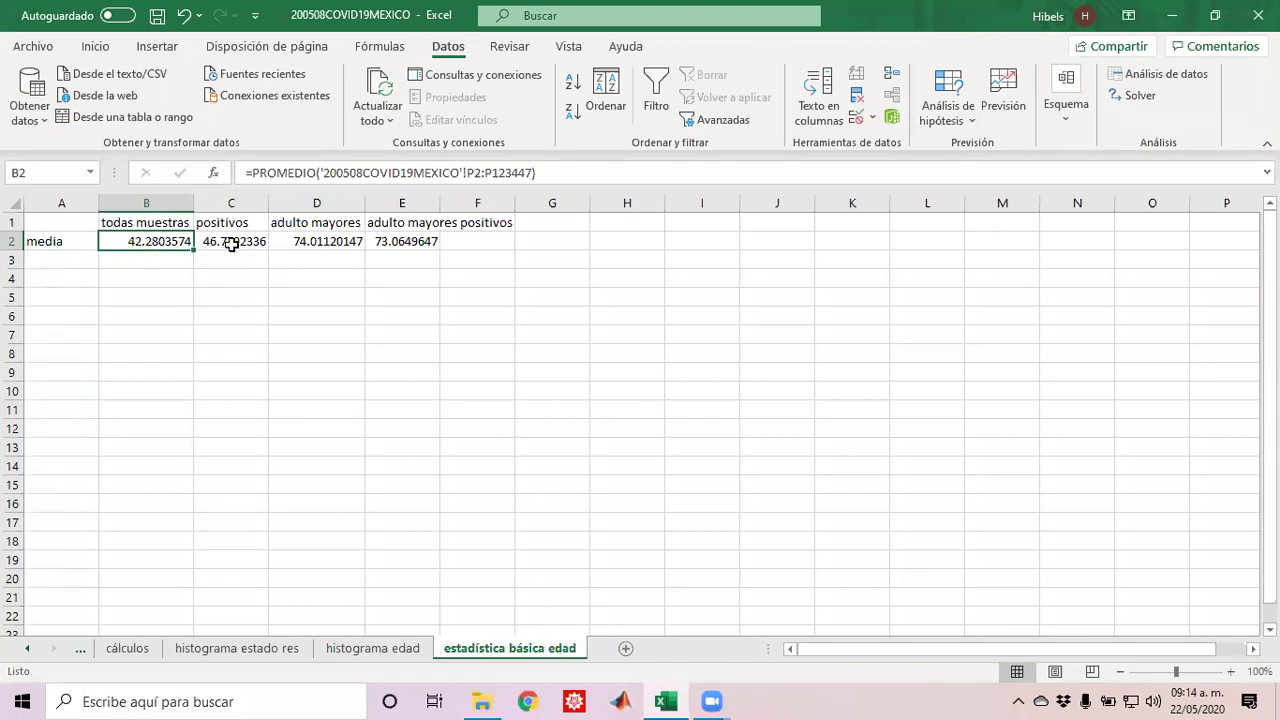
left_click_drag(165, 241, 420, 241)
left_click(300, 358)
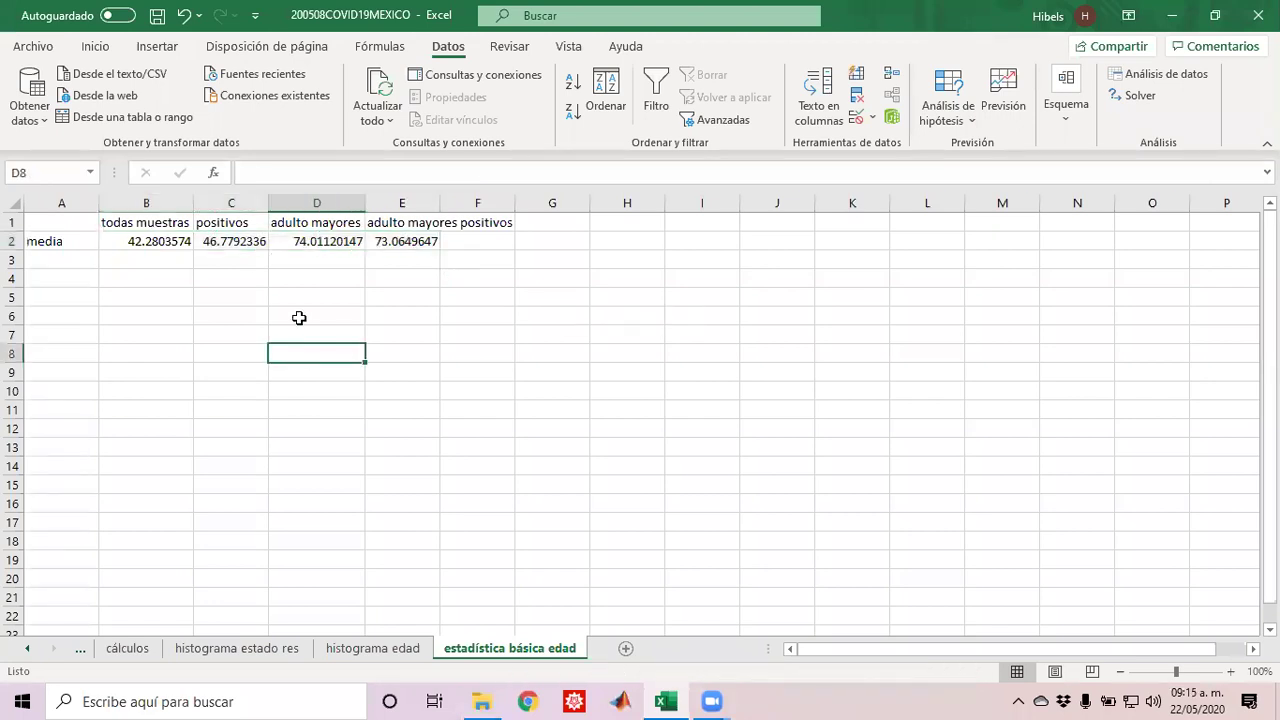
Step: Compare the PROMEDIO.SI formulas in C2 and D2 with the PROMEDIO.SI.CONJUNTO formula in E2
left_click(235, 242)
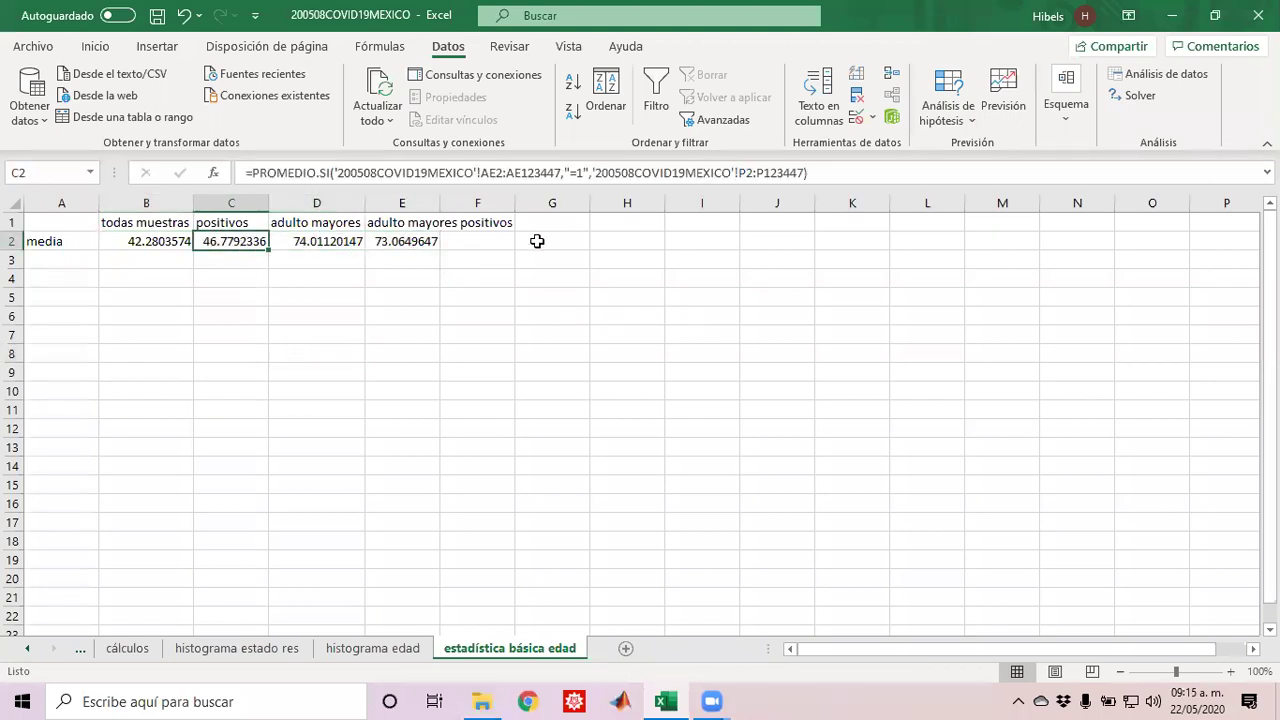
left_click(322, 243)
left_click(411, 244)
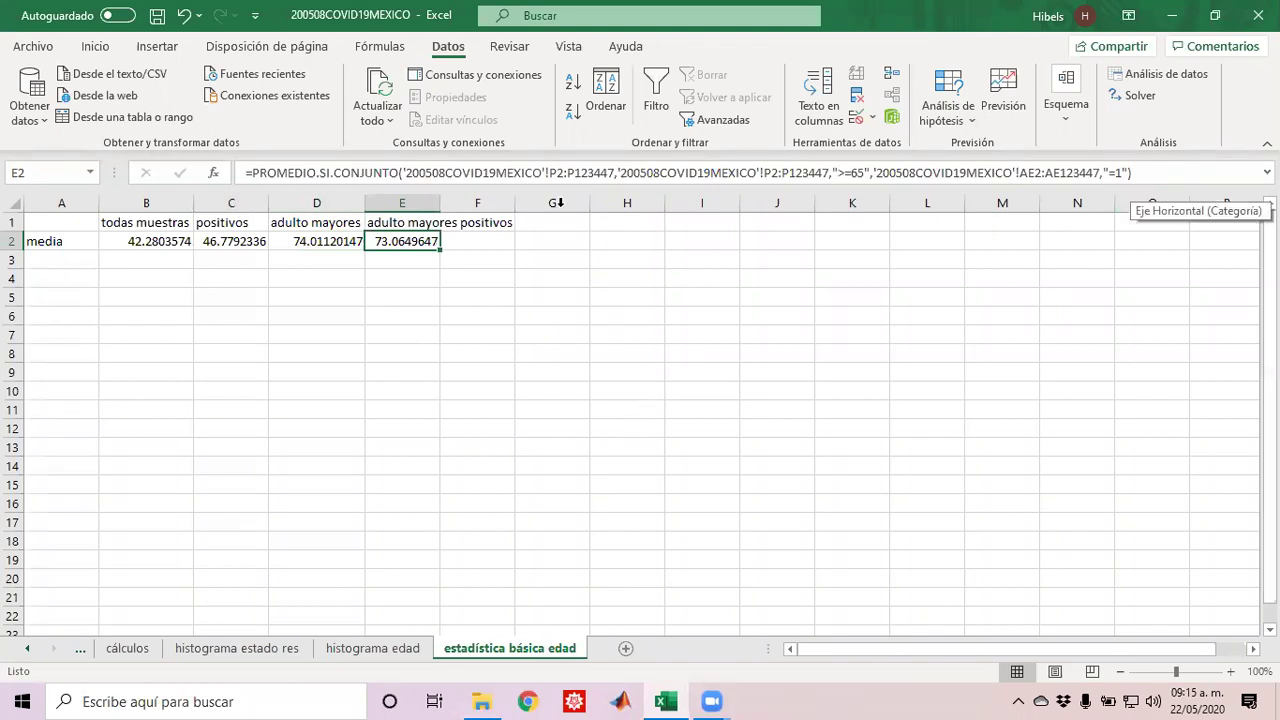
left_click(340, 243)
left_click(228, 238)
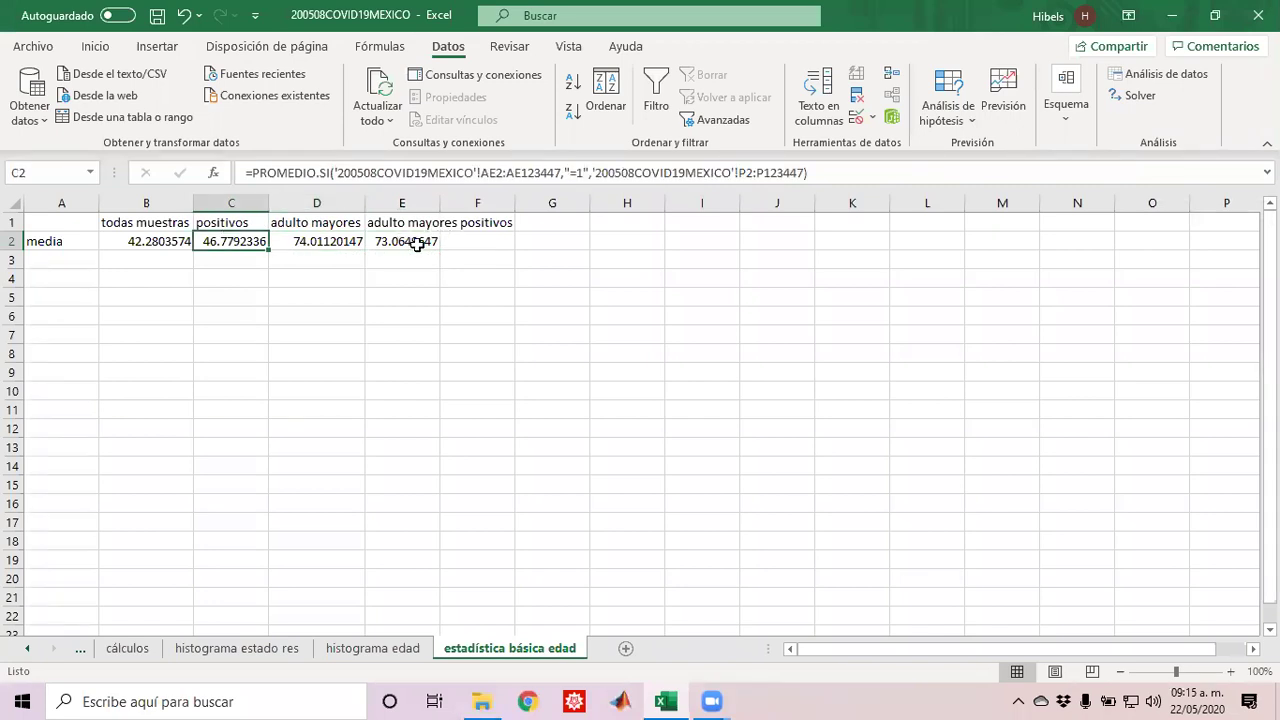
left_click(414, 242)
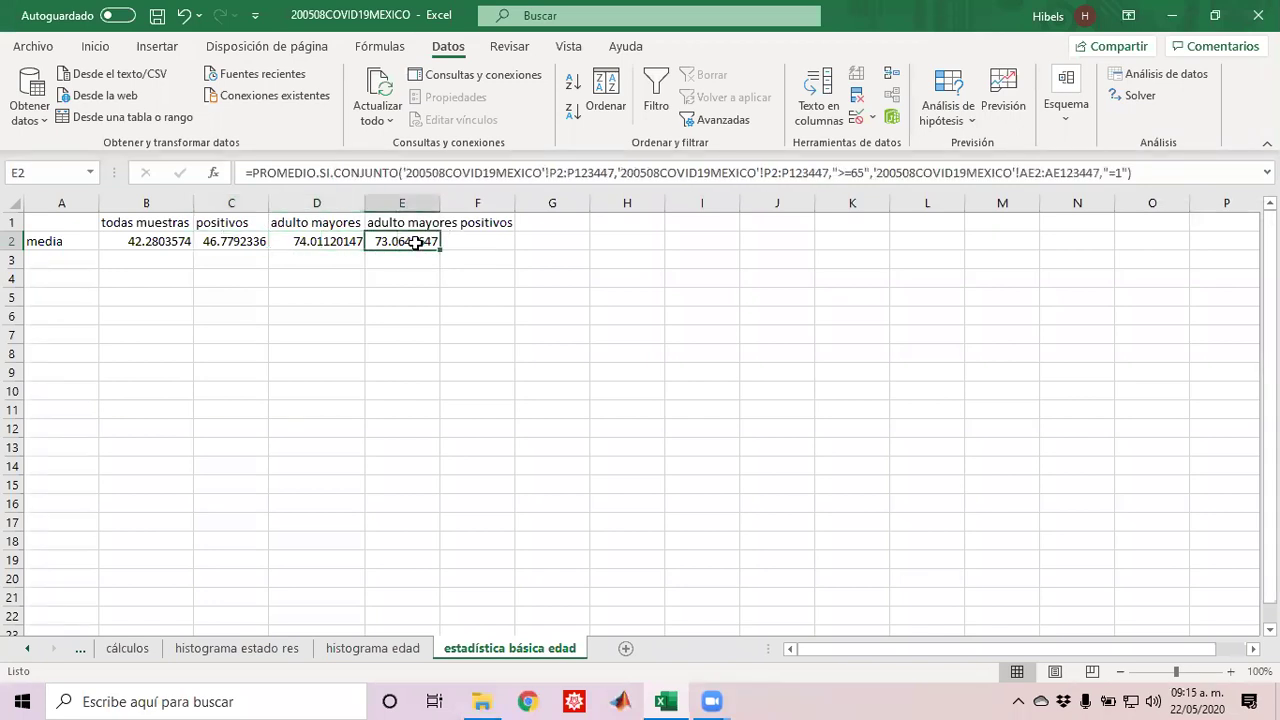
Step: Compare where the EDAD averaging range P2:P123447 sits in the C2 PROMEDIO.SI formula and the E2 PROMEDIO.SI.CONJUNTO formula, cancelling any edits
left_click(222, 238)
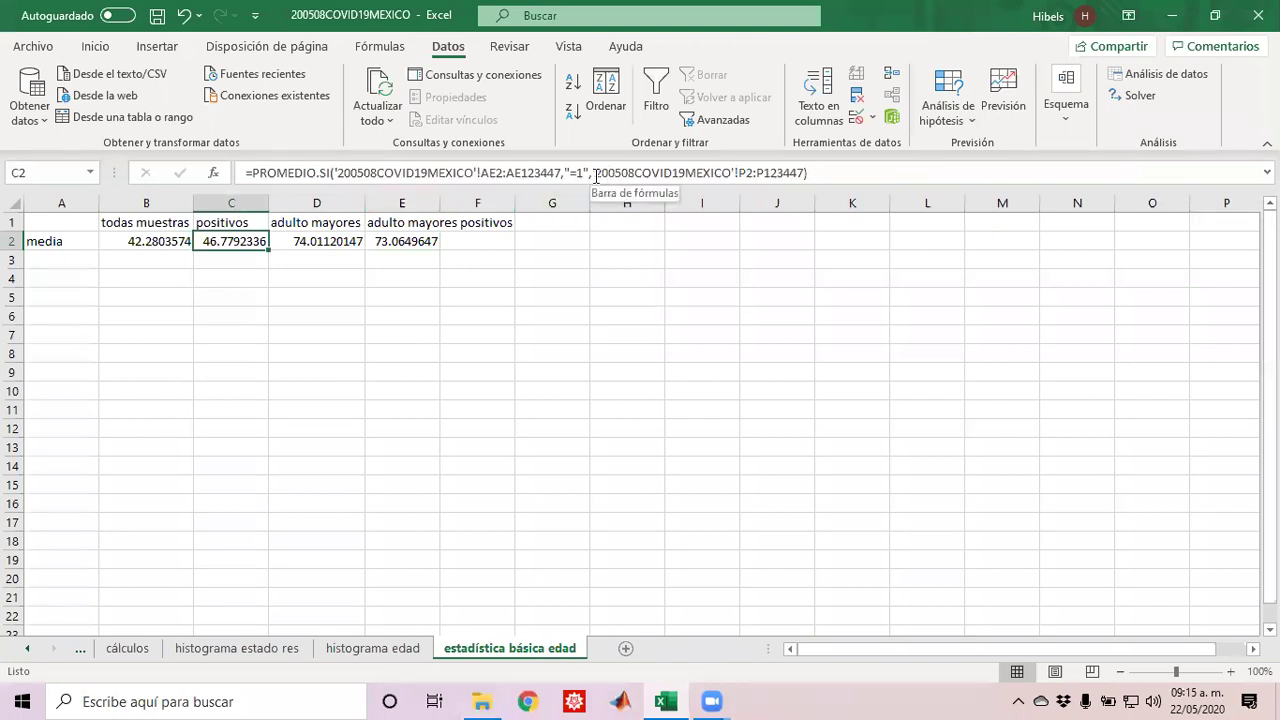
left_click_drag(592, 172, 804, 172)
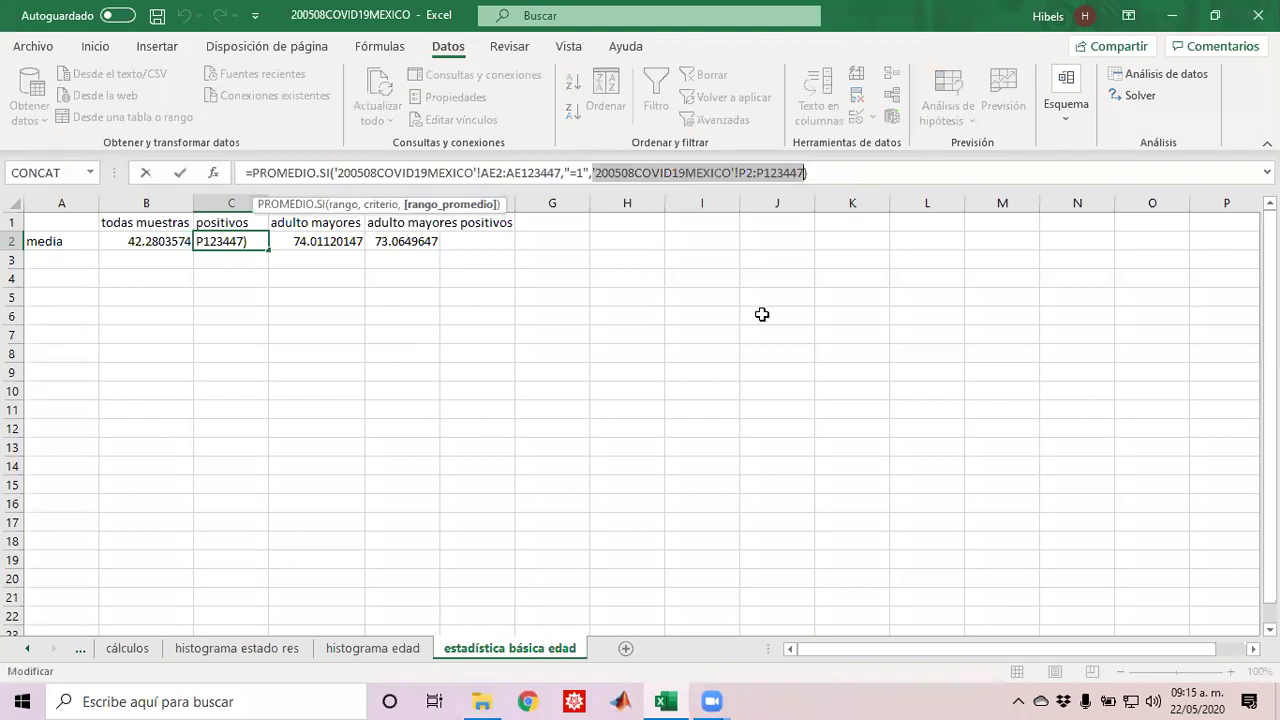
left_click(704, 284)
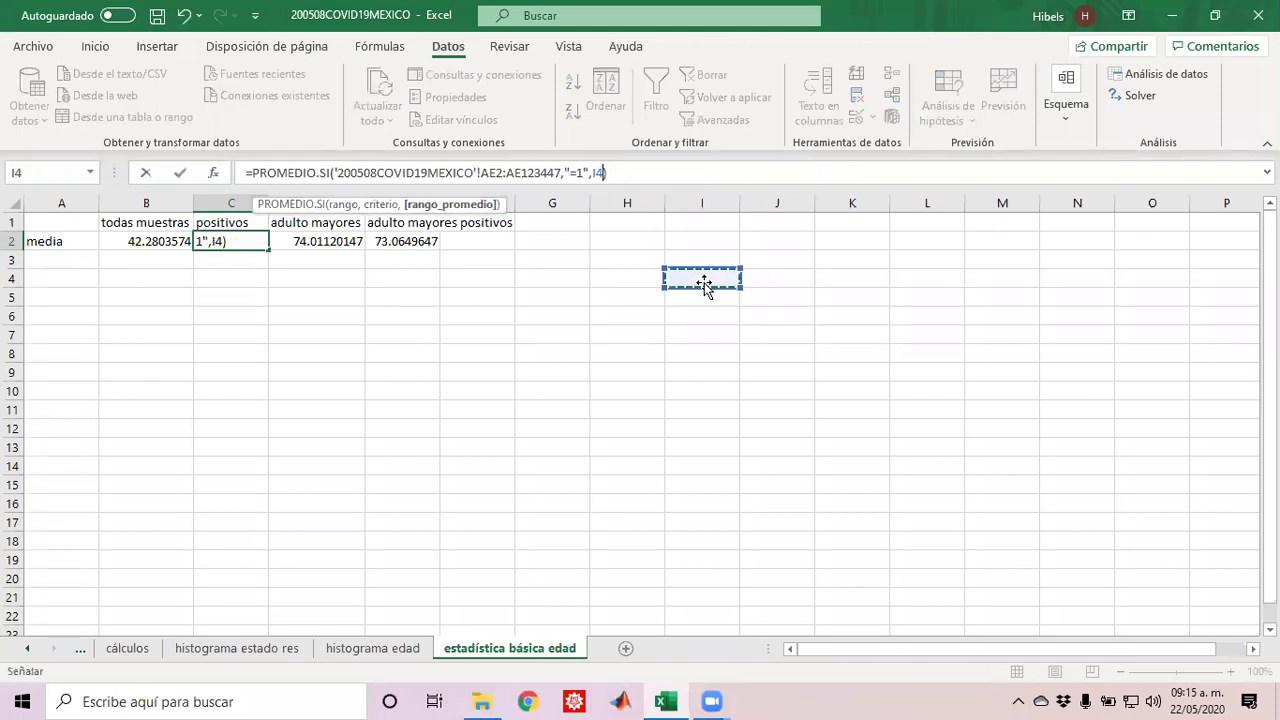
key("Escape")
left_click(410, 242)
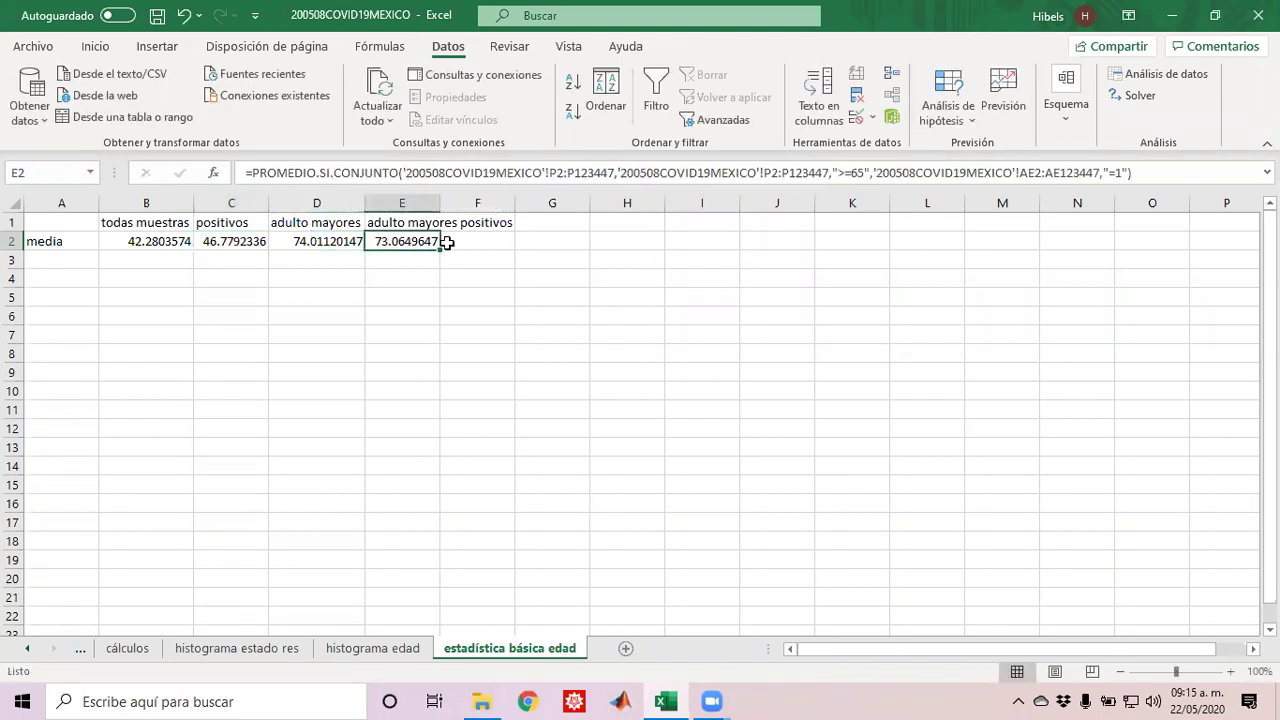
left_click_drag(617, 173, 401, 160)
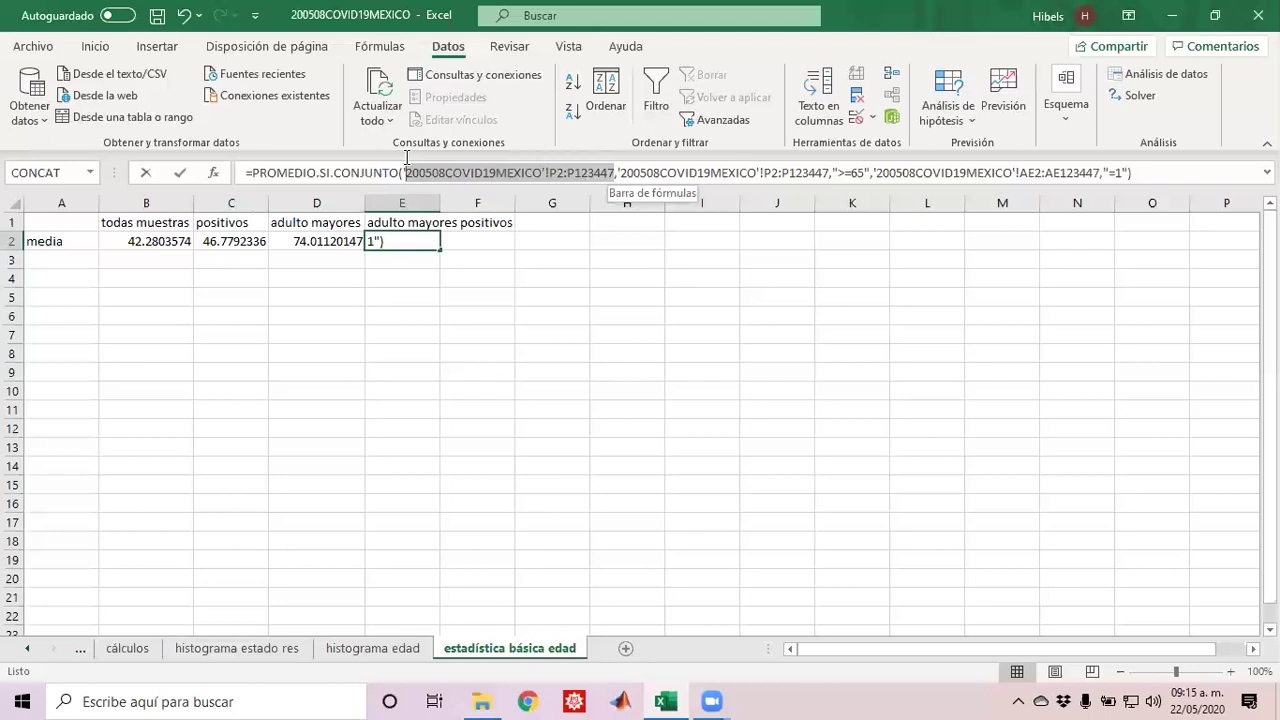
left_click_drag(405, 160, 404, 160)
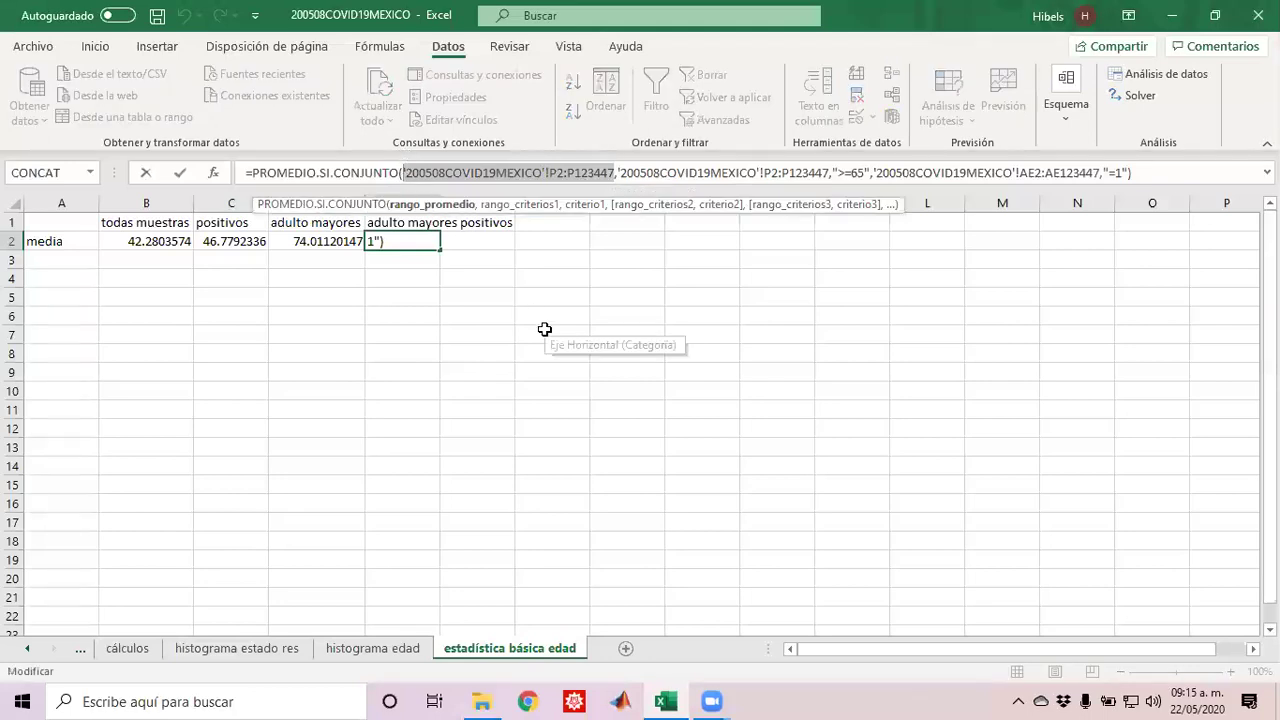
left_click(545, 335)
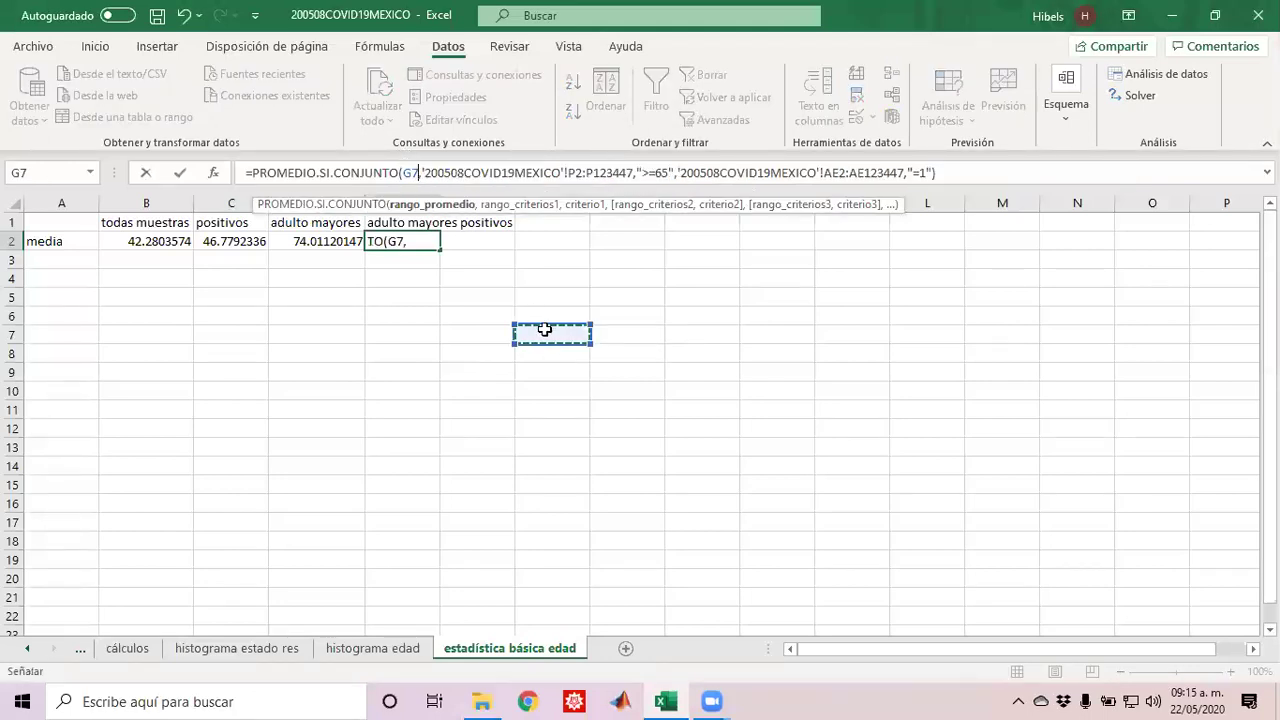
key("Escape")
Step: Label A3 "desviación estandar" and fit column A's width to the text
left_click(64, 263)
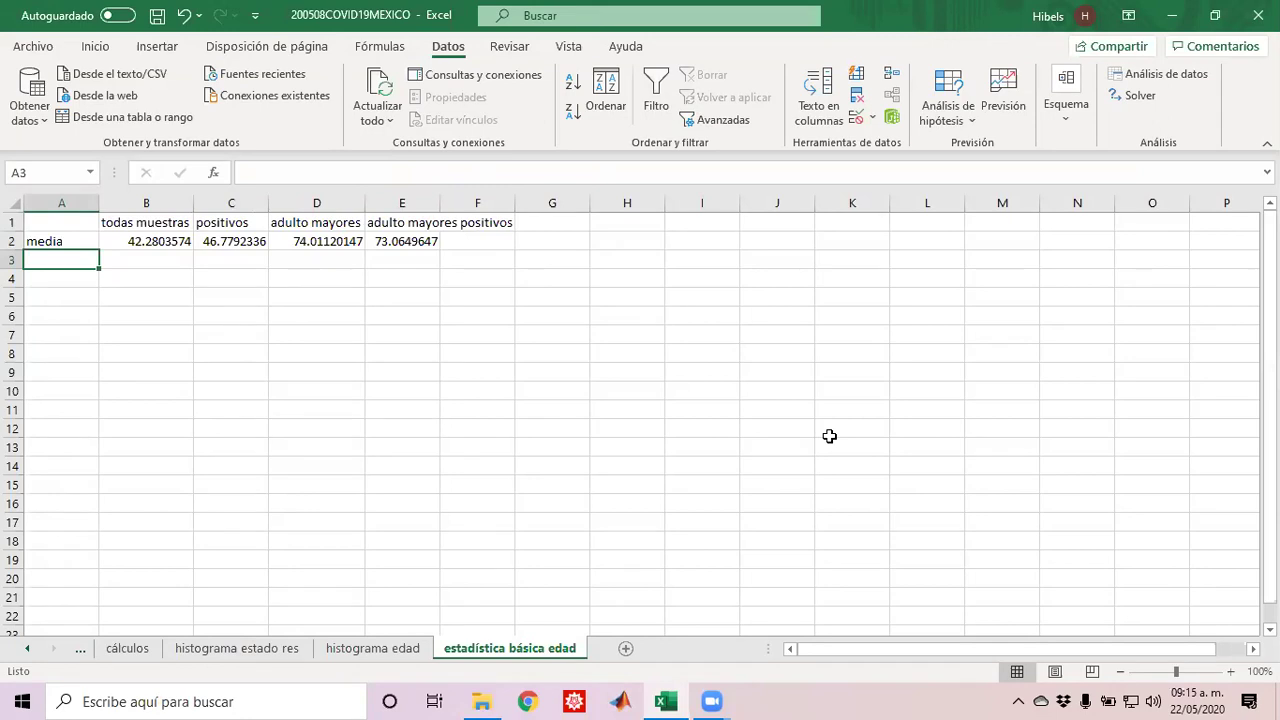
type("d")
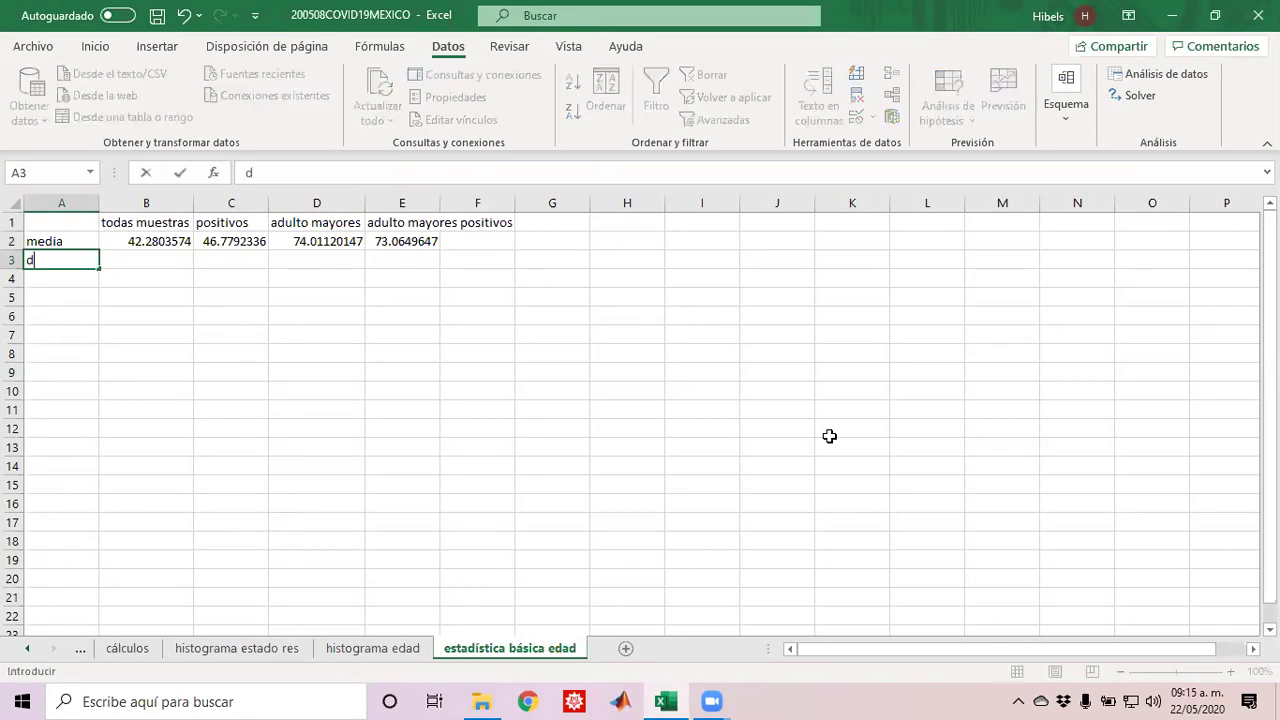
type("esviación estandar")
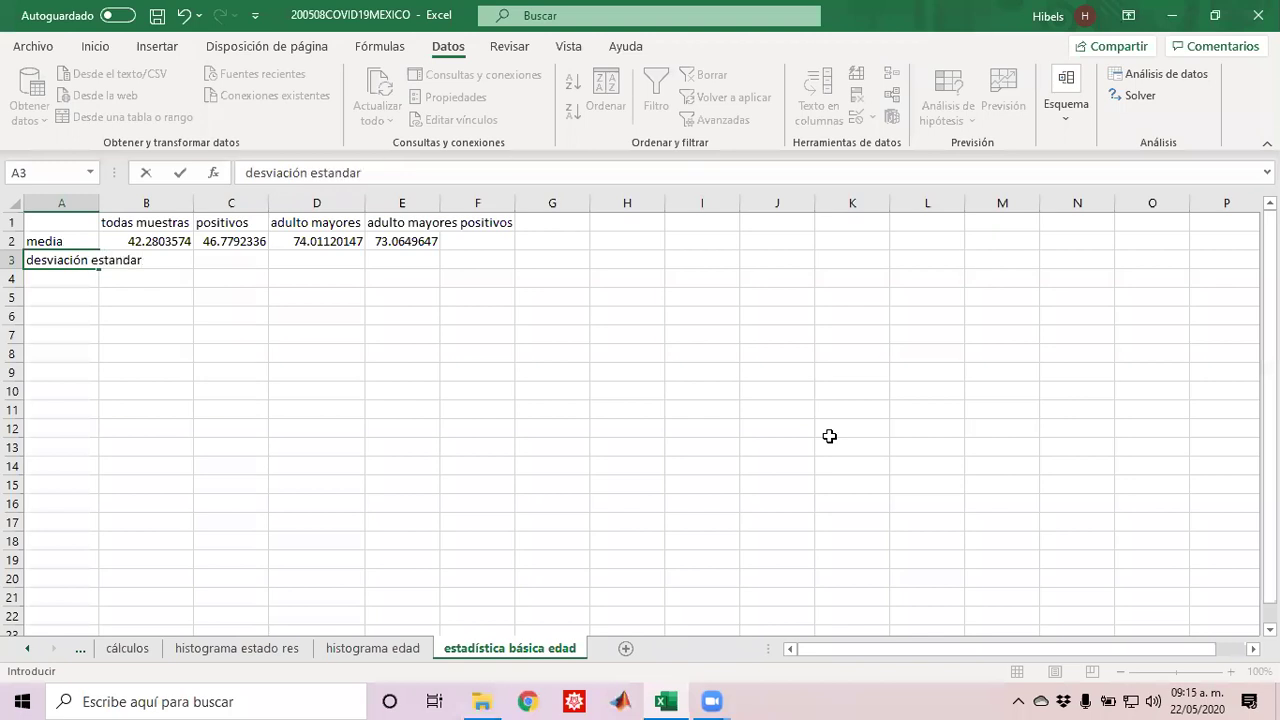
key("Tab")
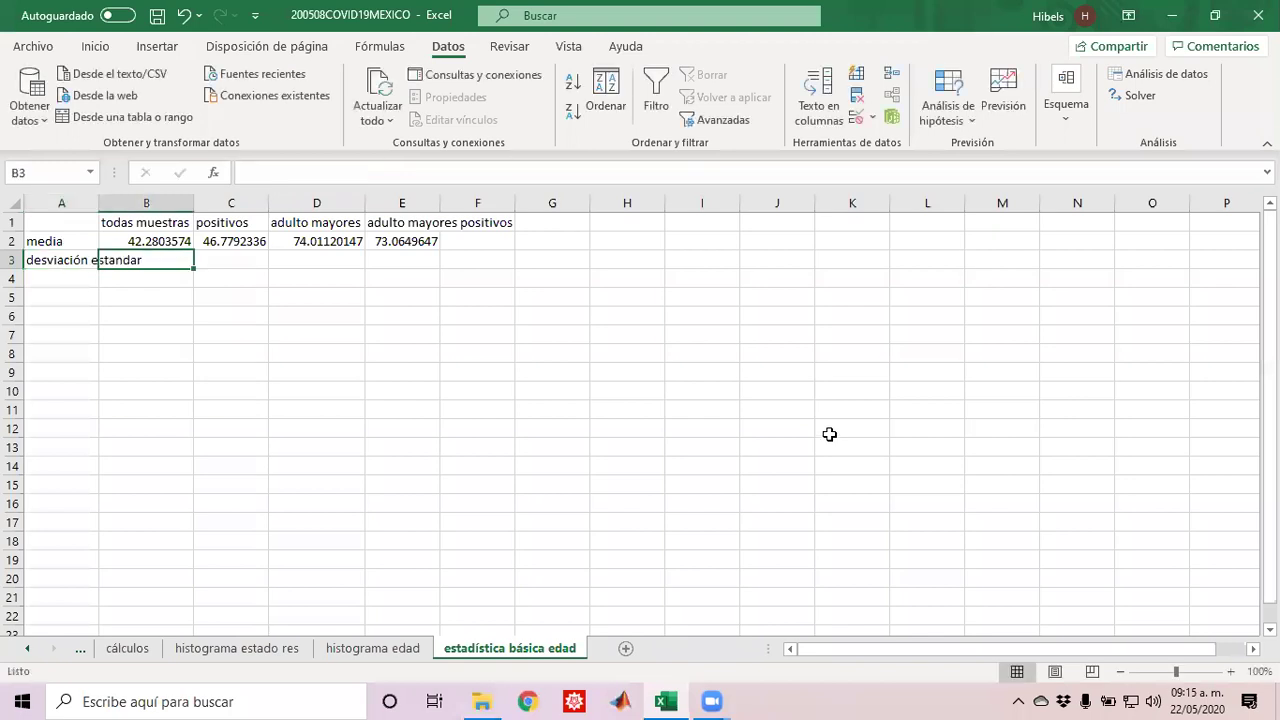
double_click(96, 196)
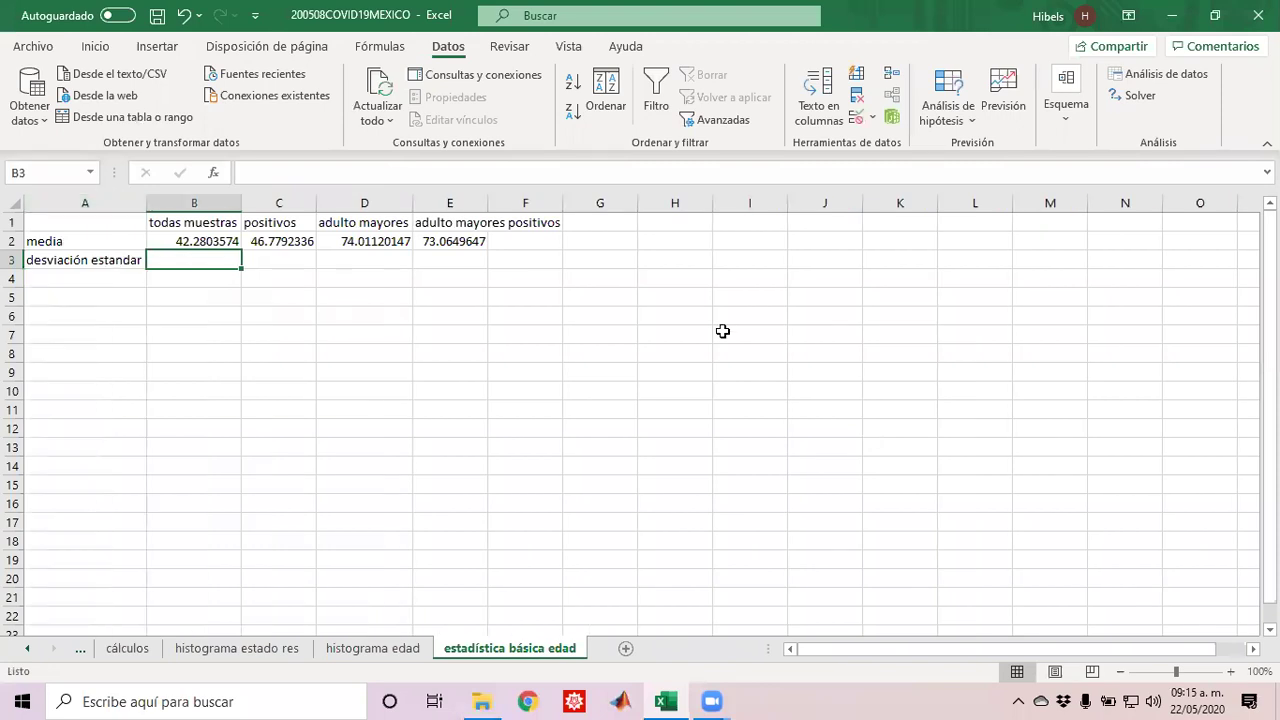
Step: Start a sample standard deviation formula in B3 with the DESVEST.M function
type("=")
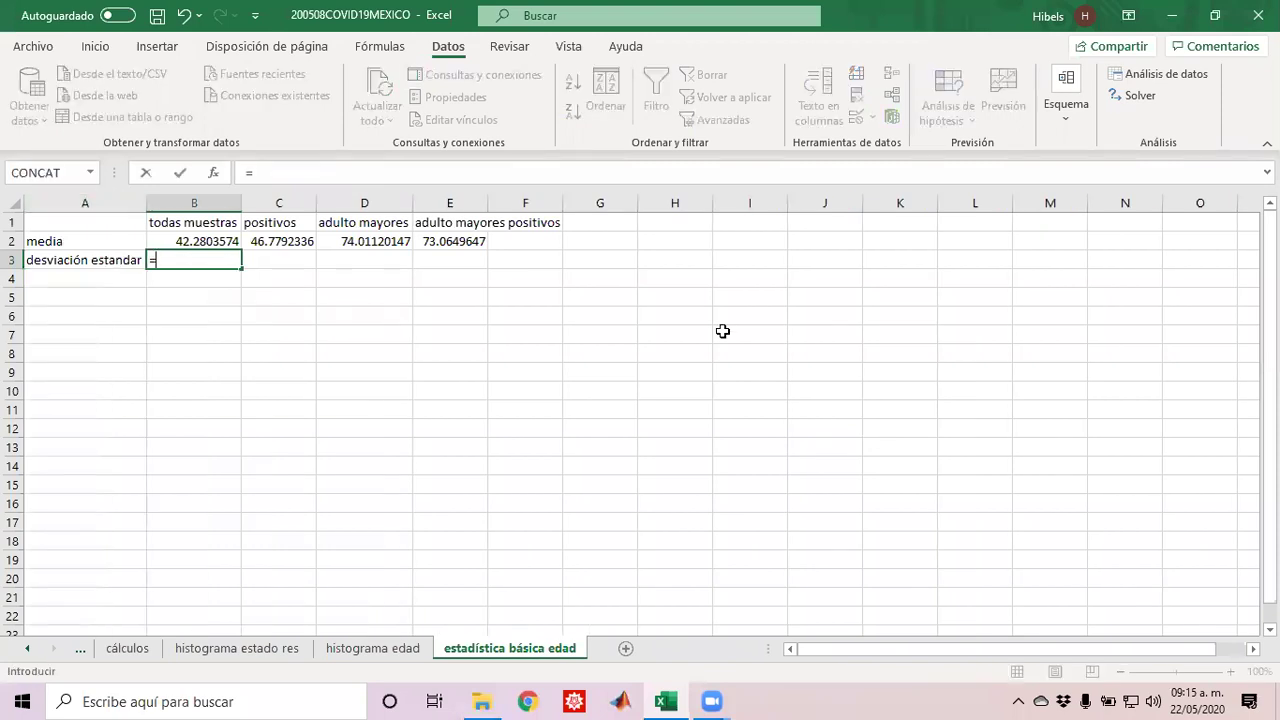
type("des")
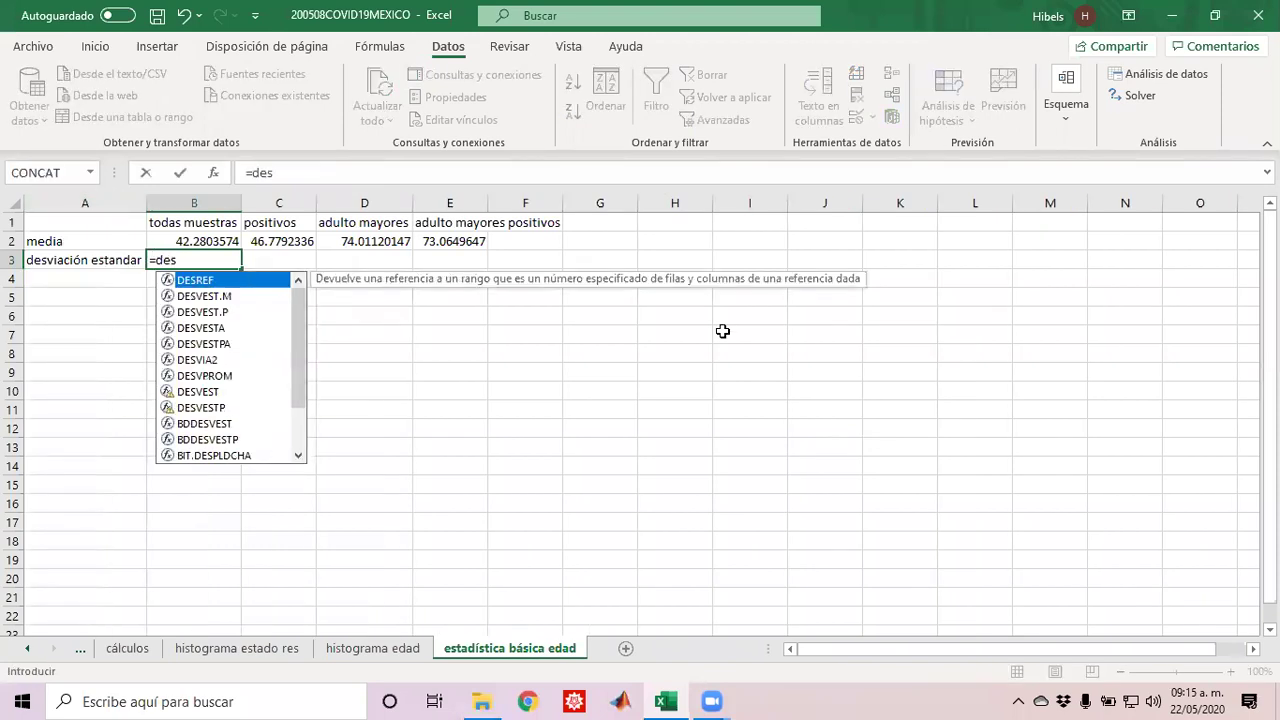
left_click(222, 299)
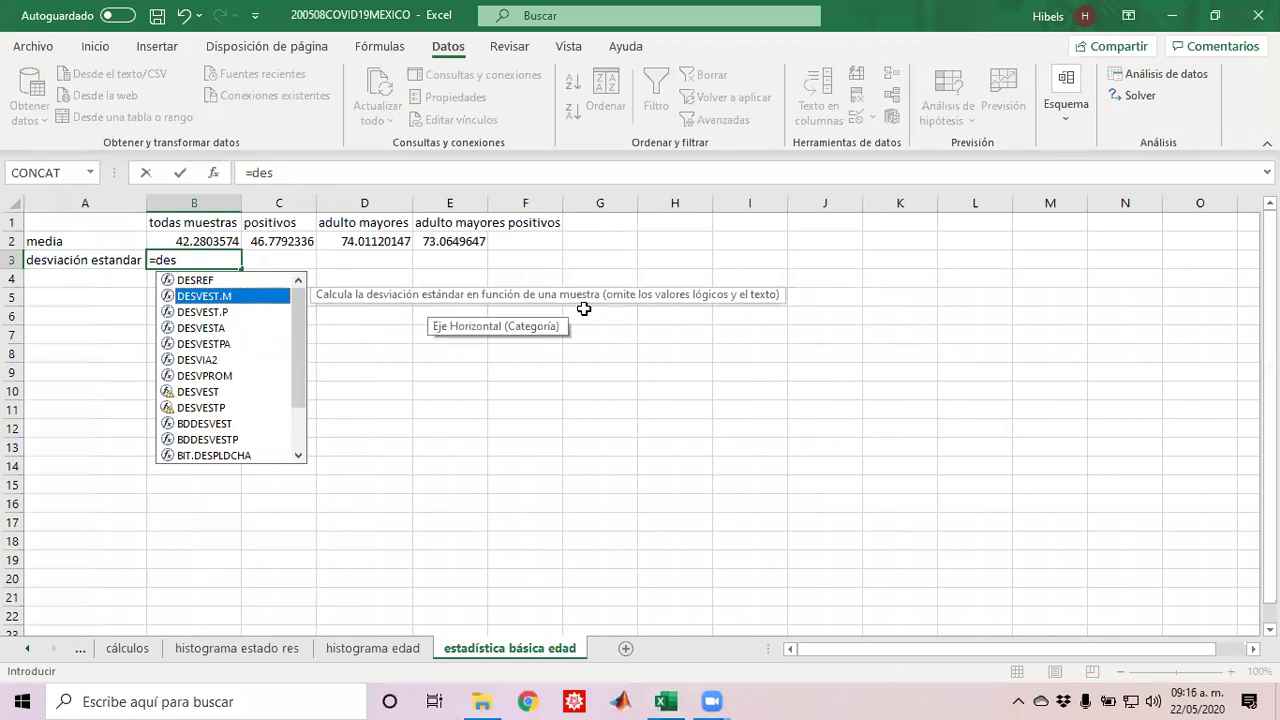
double_click(238, 297)
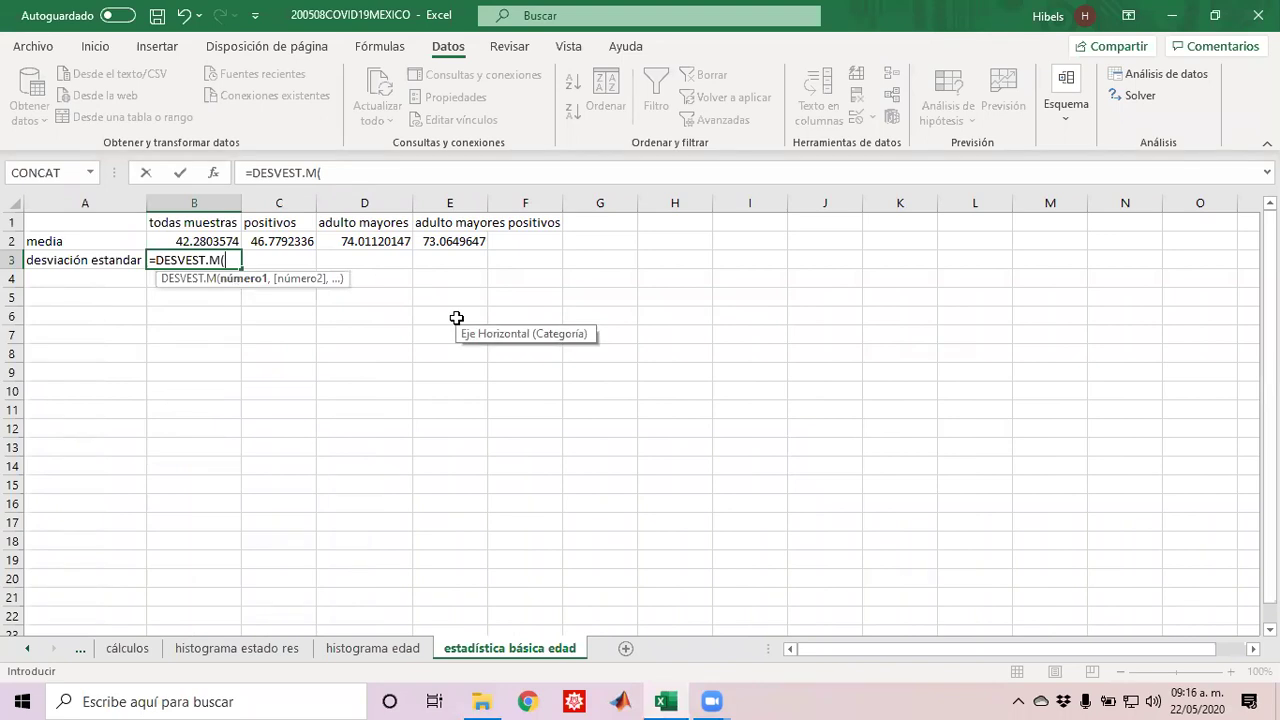
Step: Use the EDAD range P2:P123447 from the 200508COVID19MEXICO sheet as the DESVEST.M argument and complete the B3 formula
left_click(27, 649)
left_click(156, 658)
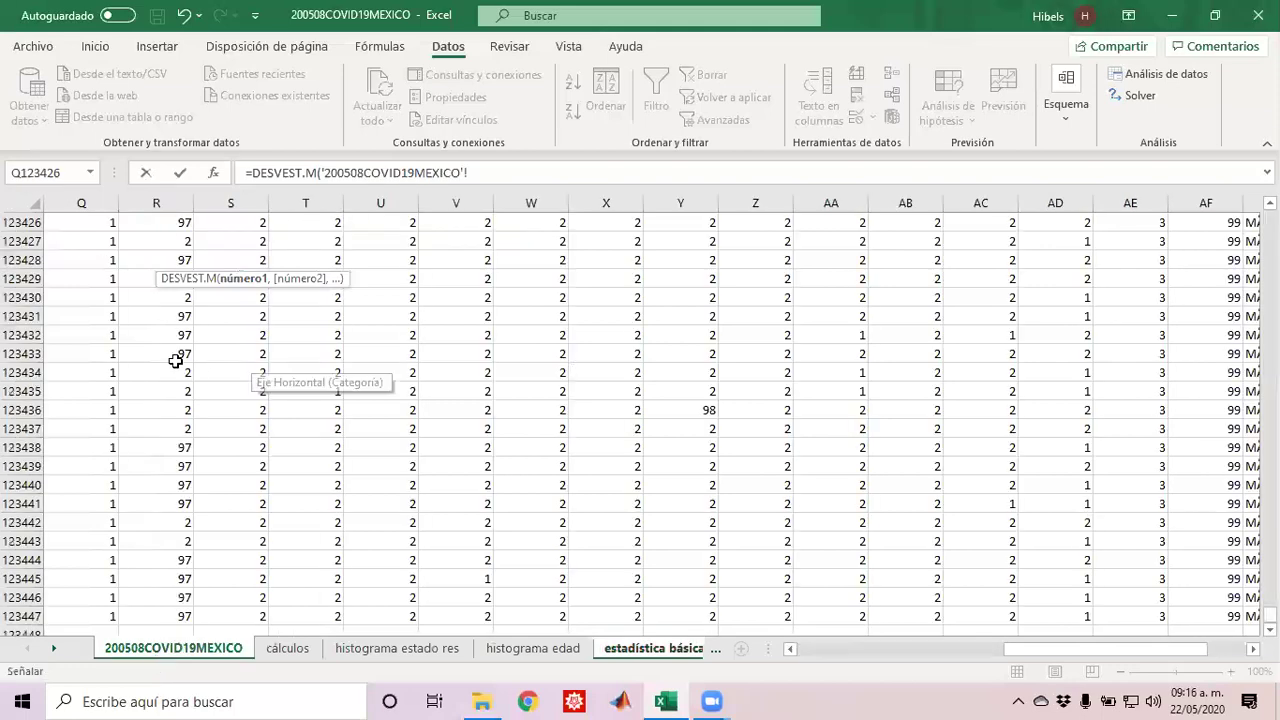
left_click(176, 355)
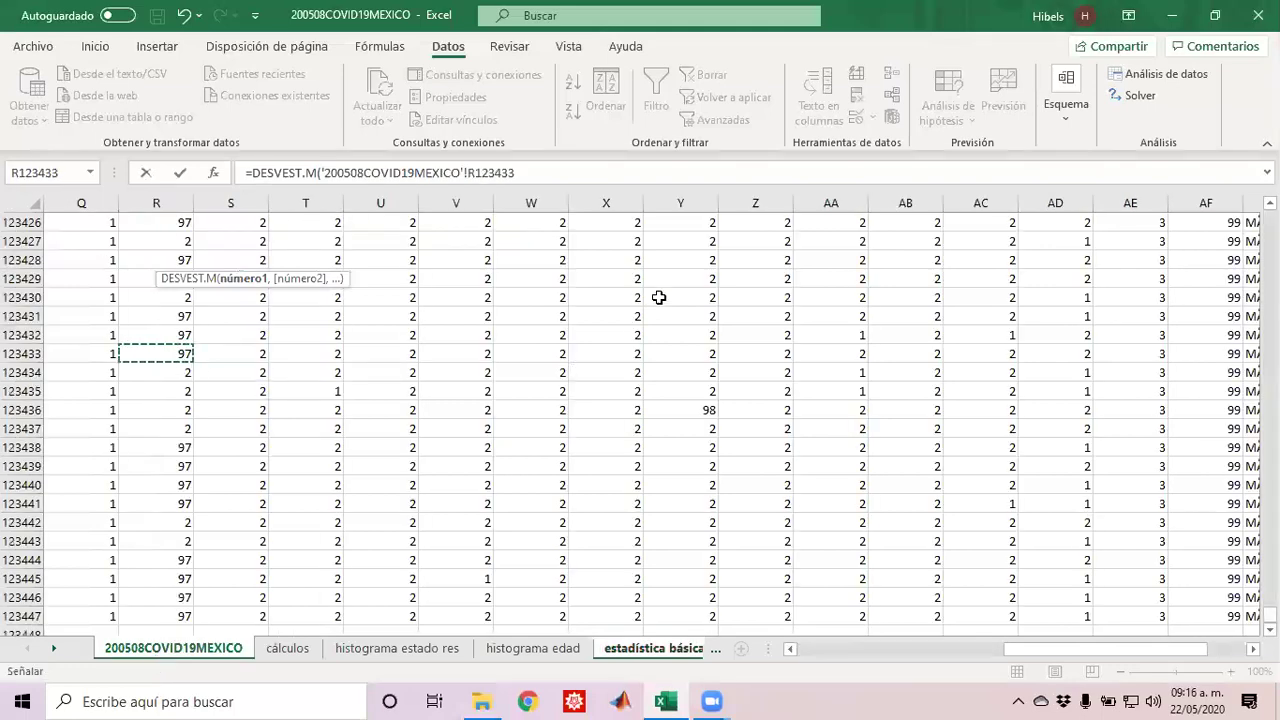
key("ctrl+Up")
key("Right")
key("Right")
key("Right")
key("Right")
key("Right")
key("Right")
key("Right")
key("Right")
key("Right")
key("Right")
key("Right")
key("Right")
key("Right")
key("Right")
key("Right")
key("Right")
key("Right")
key("Right")
key("Right")
key("Right")
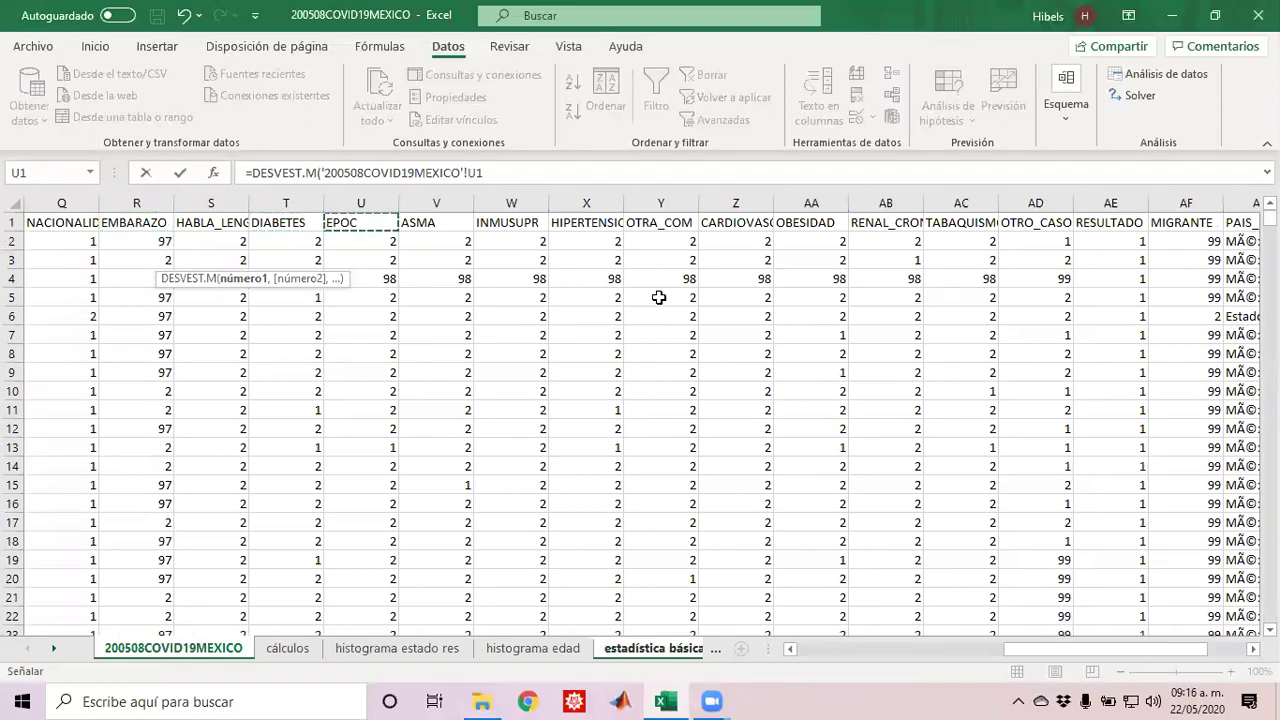
key("Left")
key("Left")
key("Left")
key("Left")
key("Left")
key("Left")
key("Left")
key("Left")
key("Left")
key("Left")
key("Left")
key("Left")
key("Left")
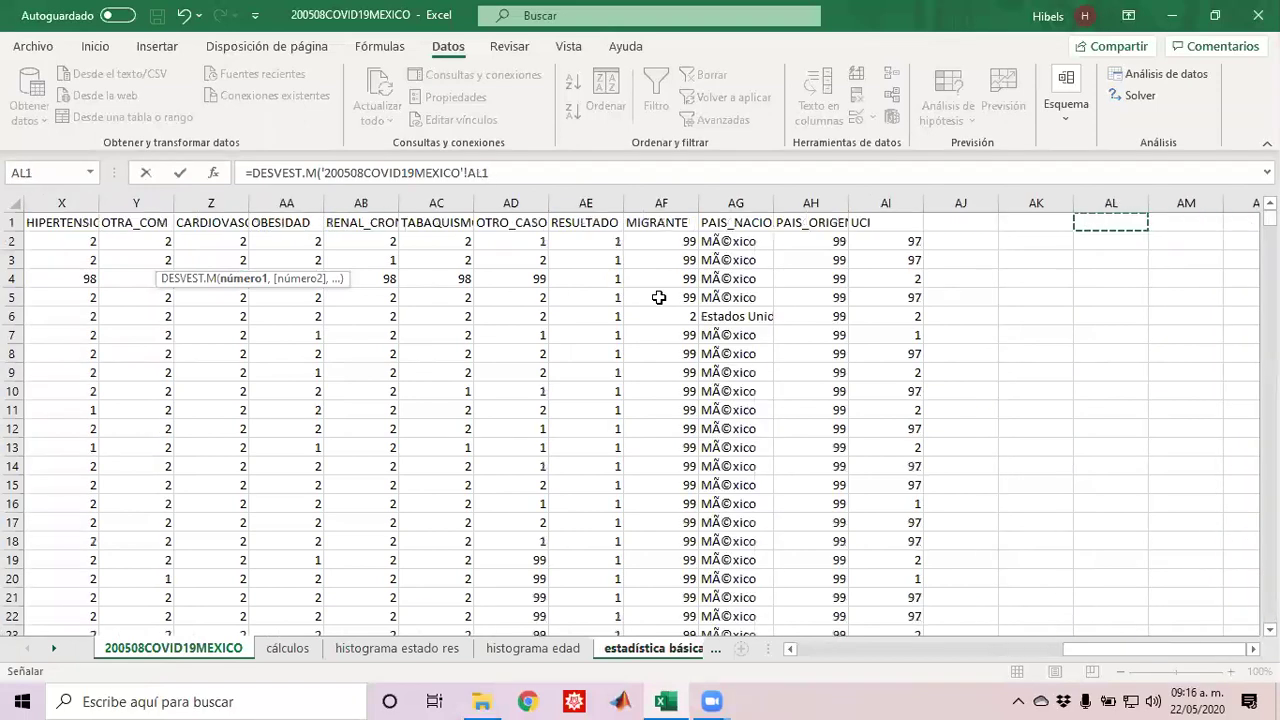
key("Left")
key("Left")
key("Left")
key("Left")
key("Left")
key("Left")
key("Left")
key("Left")
key("Left")
key("Left")
key("Left")
key("Left")
key("Left")
key("Right")
key("Right")
key("Right")
key("Down")
key("ctrl+shift+Down")
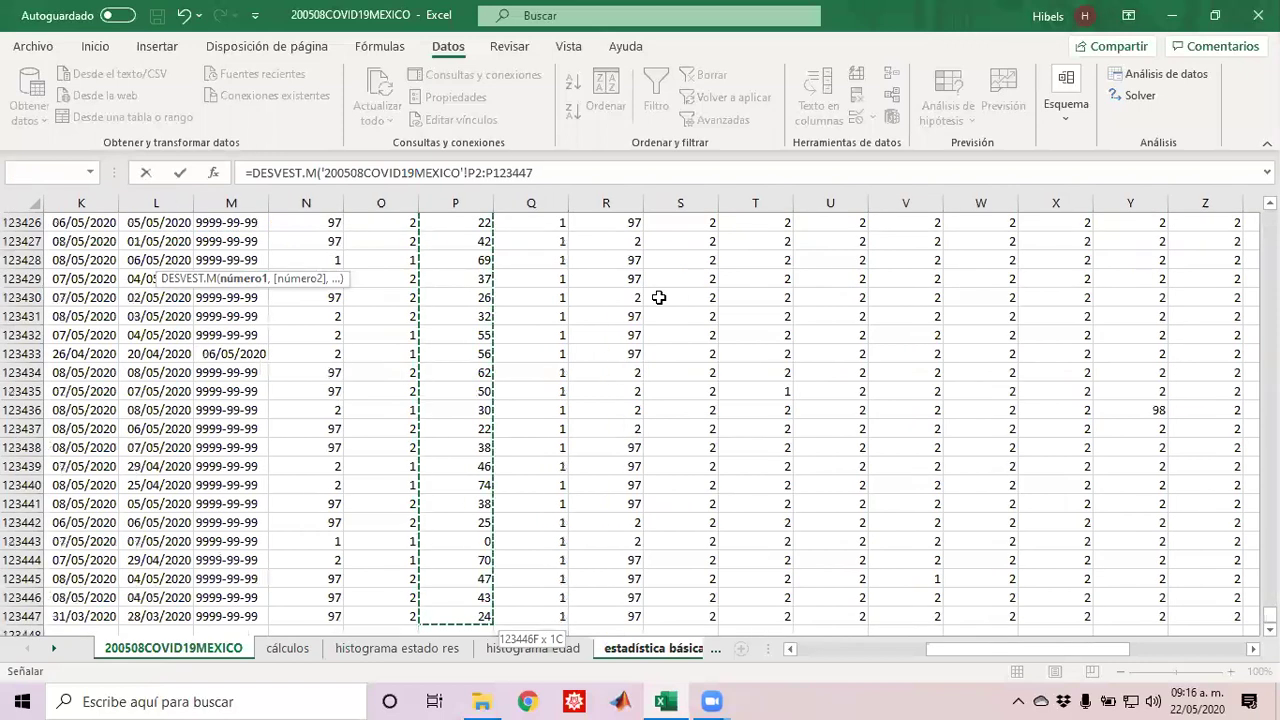
key("Return")
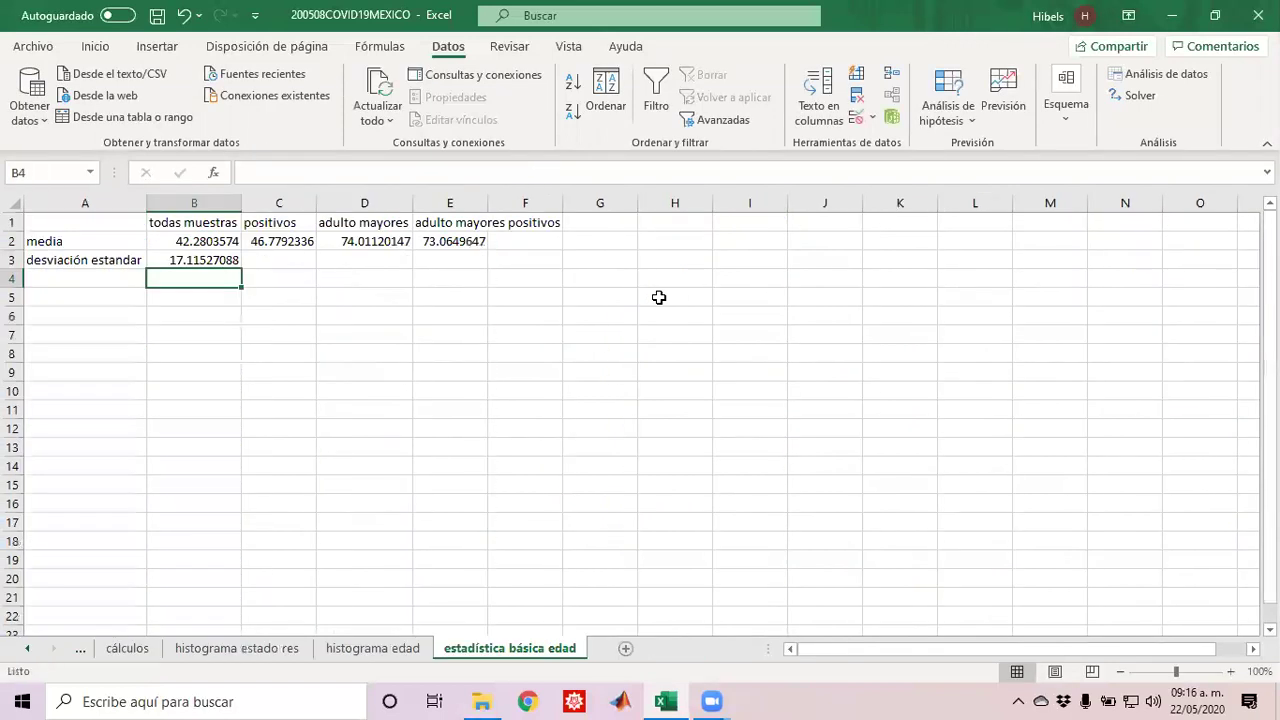
left_click(205, 260)
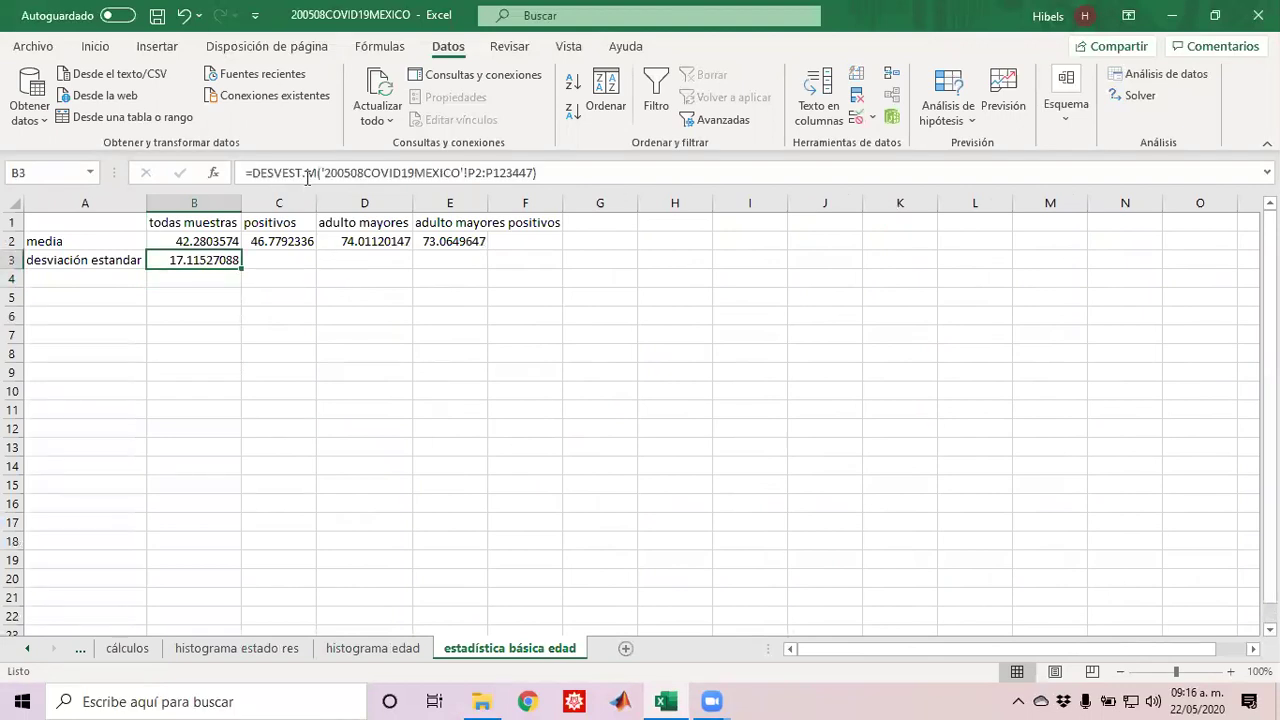
Step: Start a population standard deviation formula in C3 with the DESVEST.P function
left_click(296, 268)
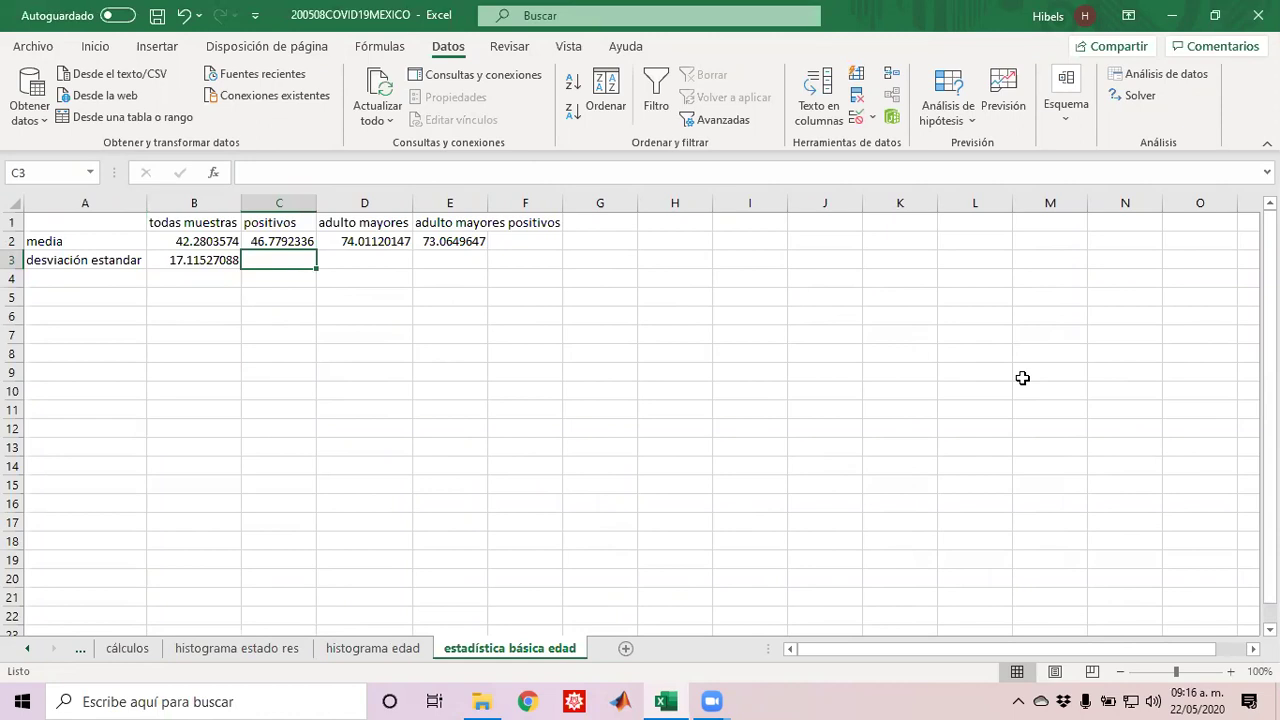
type("=des")
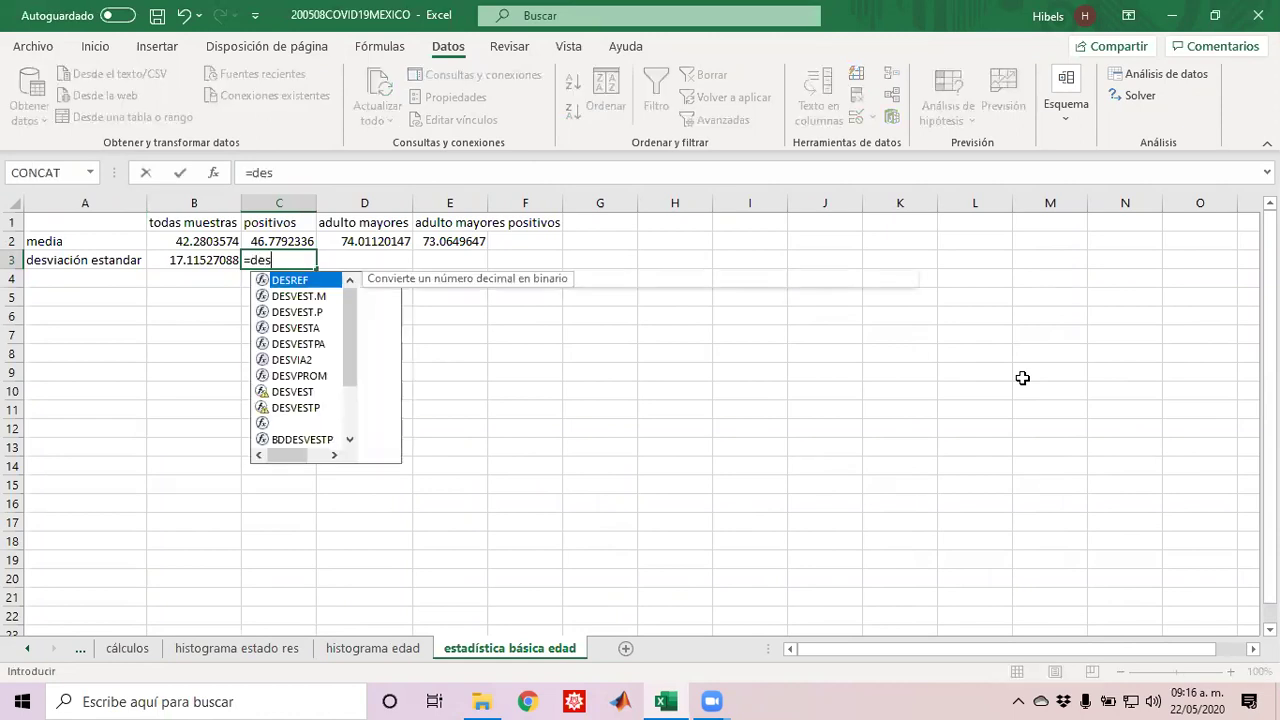
key("Down")
key("Down")
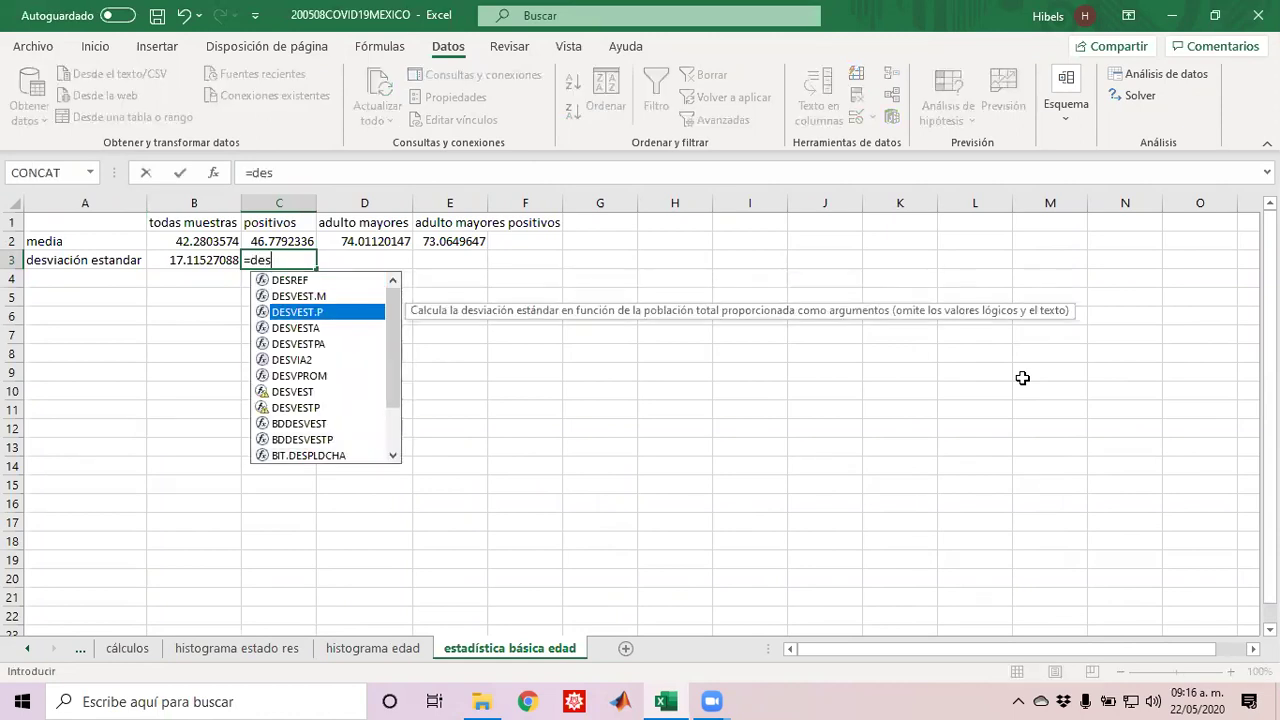
key("Tab")
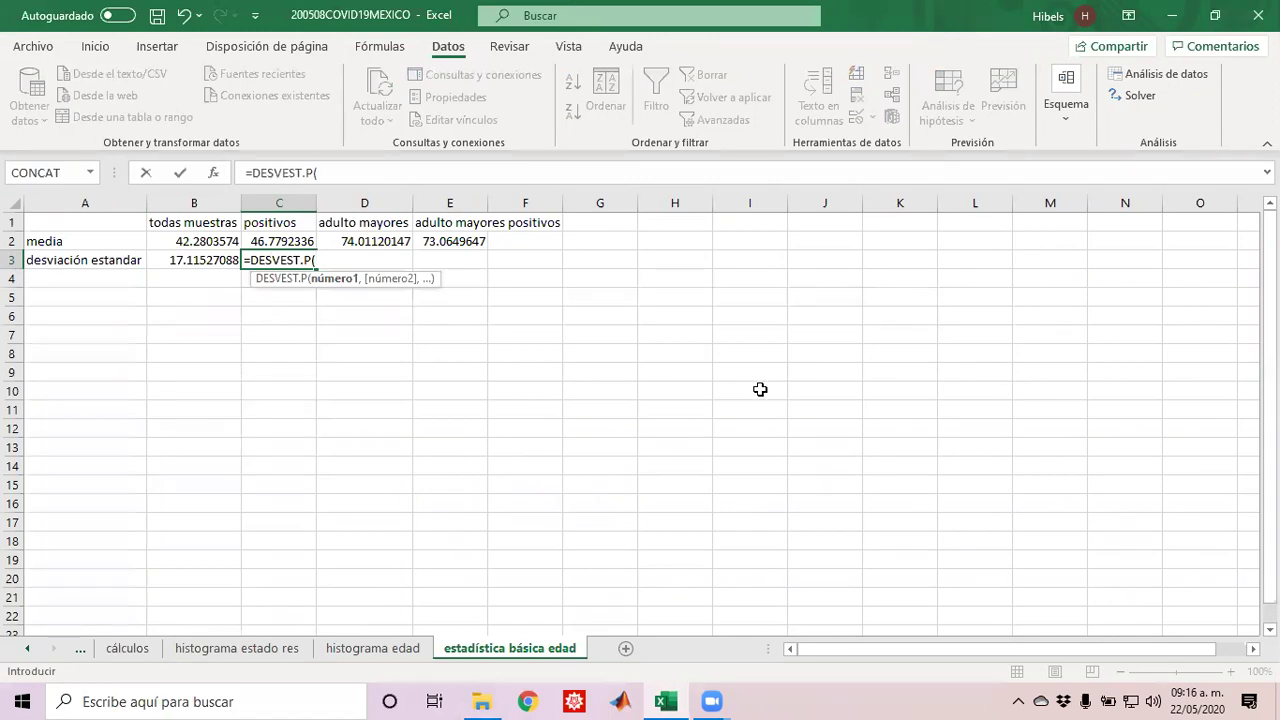
Step: Use the EDAD range P2:P123447 from the 200508COVID19MEXICO sheet as the DESVEST.P argument and complete the C3 formula
left_click(29, 650)
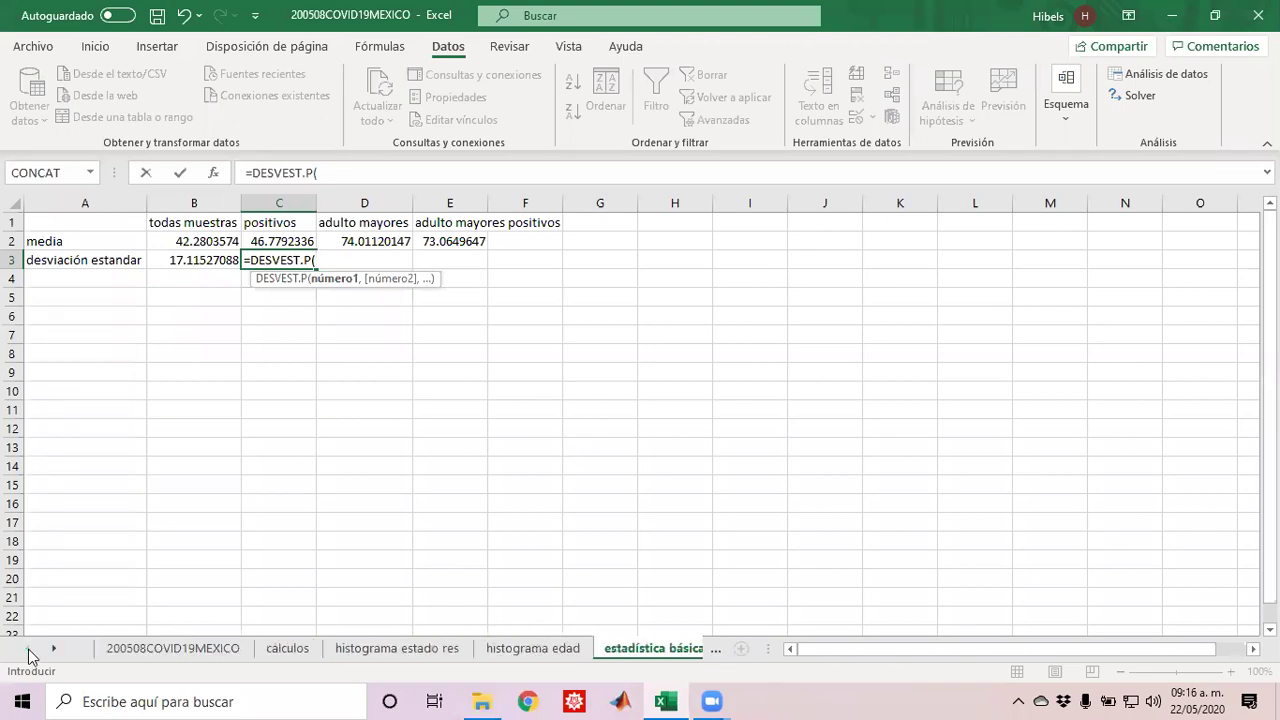
left_click(146, 664)
left_click(490, 391)
key("ctrl+Up")
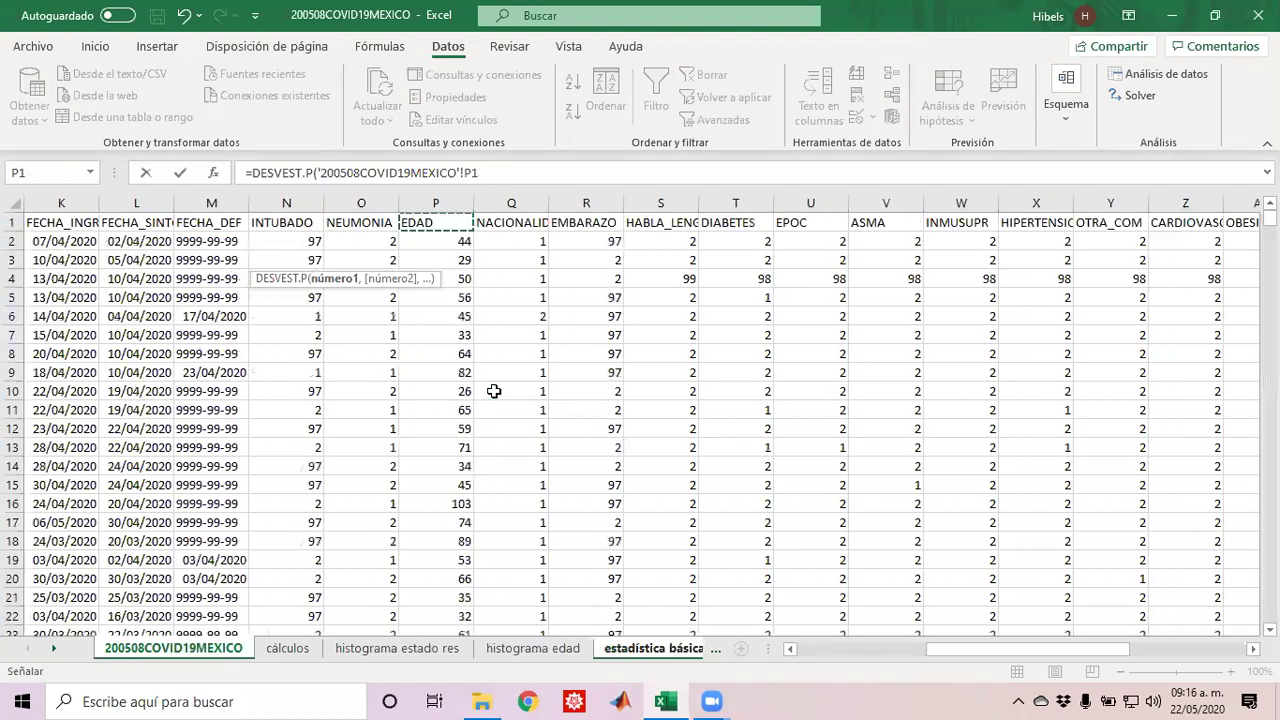
key("Down")
key("ctrl+shift+Down")
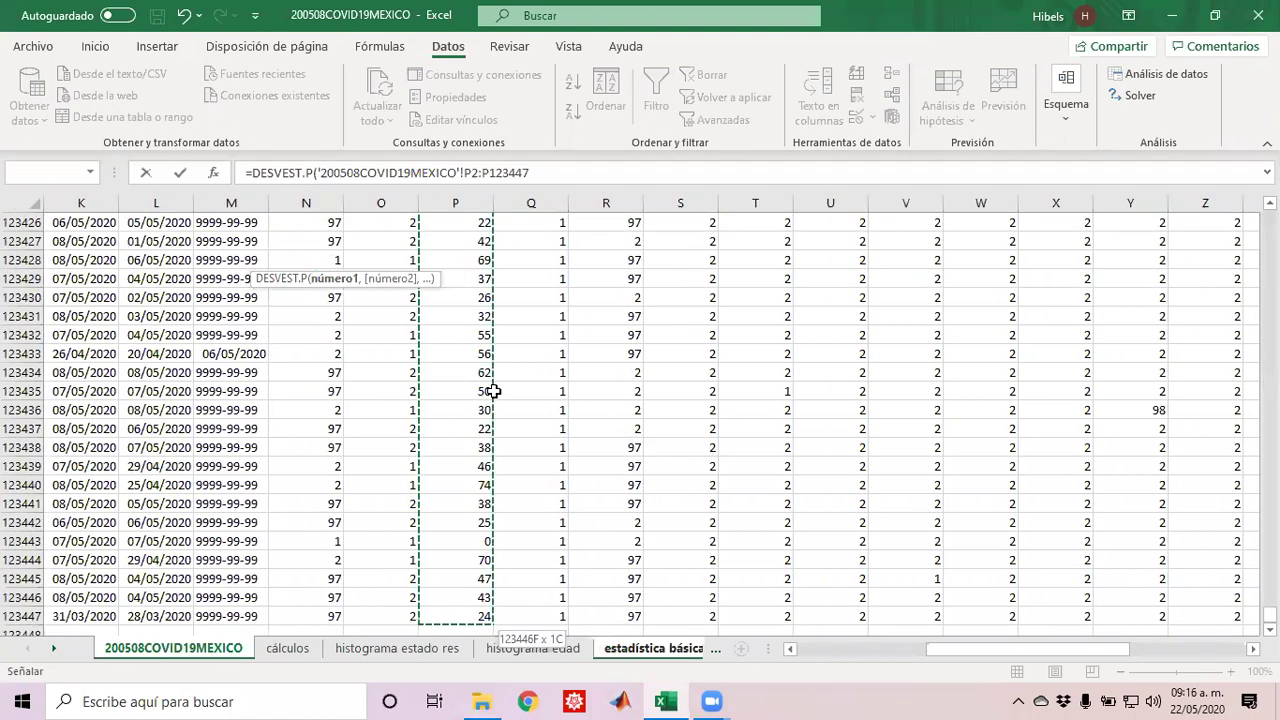
key("Return")
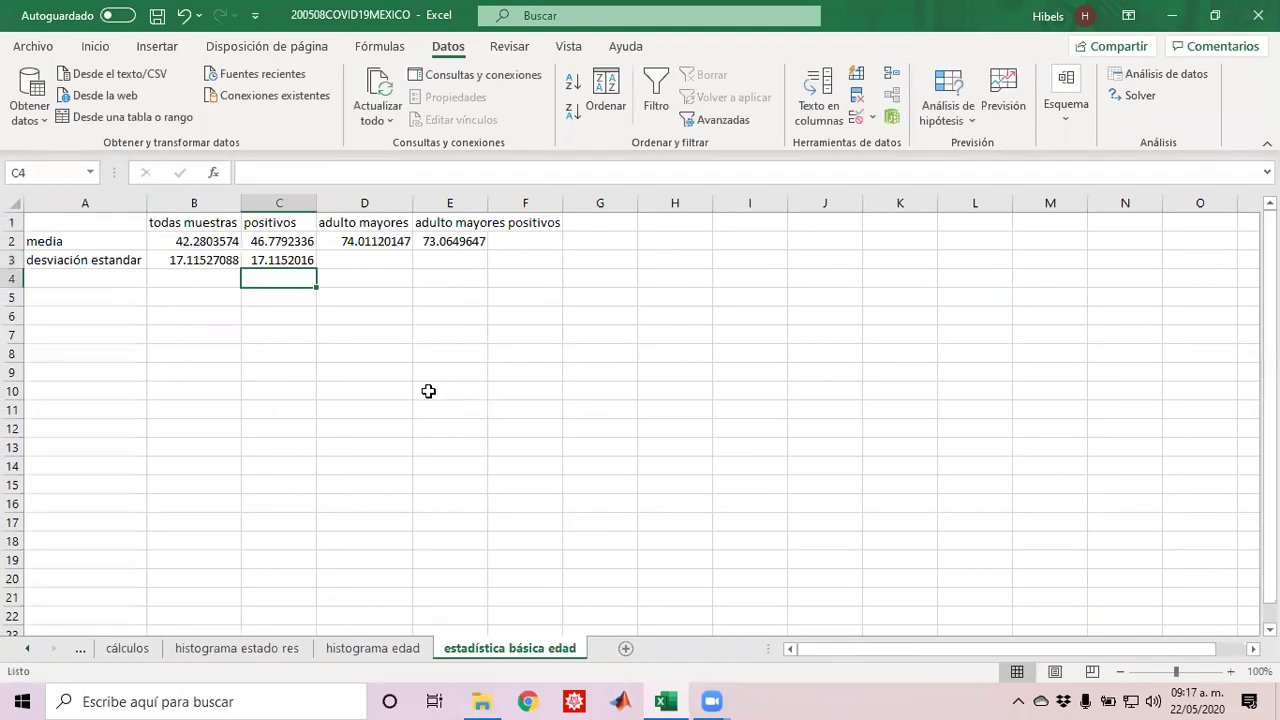
Step: Compare the DESVEST.M formula and result in B3 with the DESVEST.P ones in C3
left_click(188, 260)
left_click(272, 262)
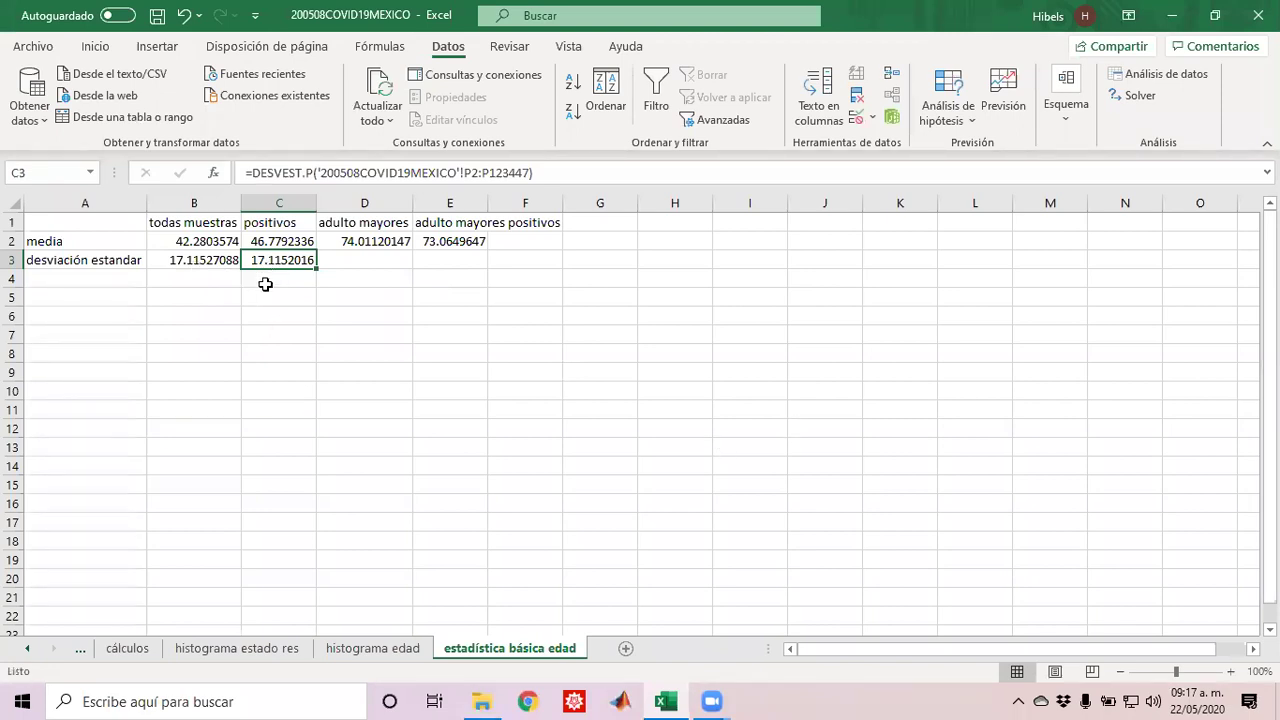
left_click(208, 256)
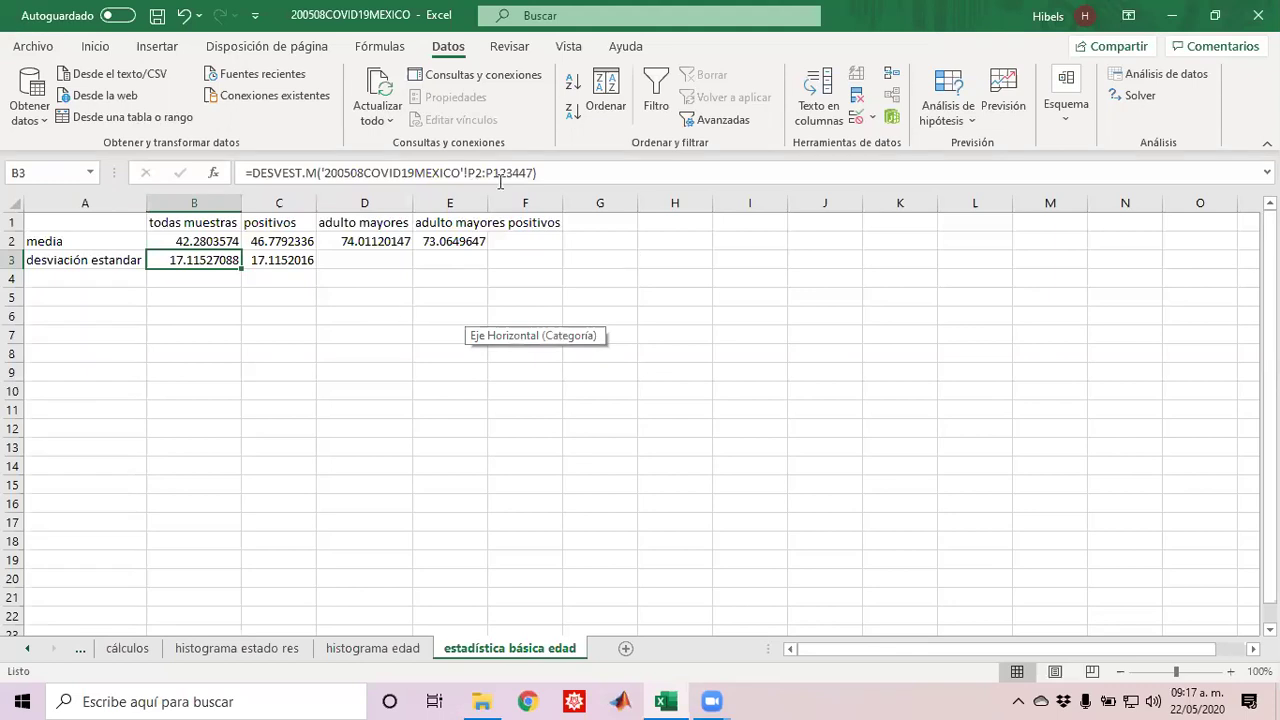
Step: Annotate the sheet in red: write and circle "N-1", underline B3 and C3, and mark them "M" with "N-1" and "P" with "N"
mouse_move(628, 308)
left_mouse_down()
mouse_move(617, 263)
mouse_move(652, 255)
mouse_move(708, 297)
left_mouse_up()
left_click_drag(172, 268, 332, 266)
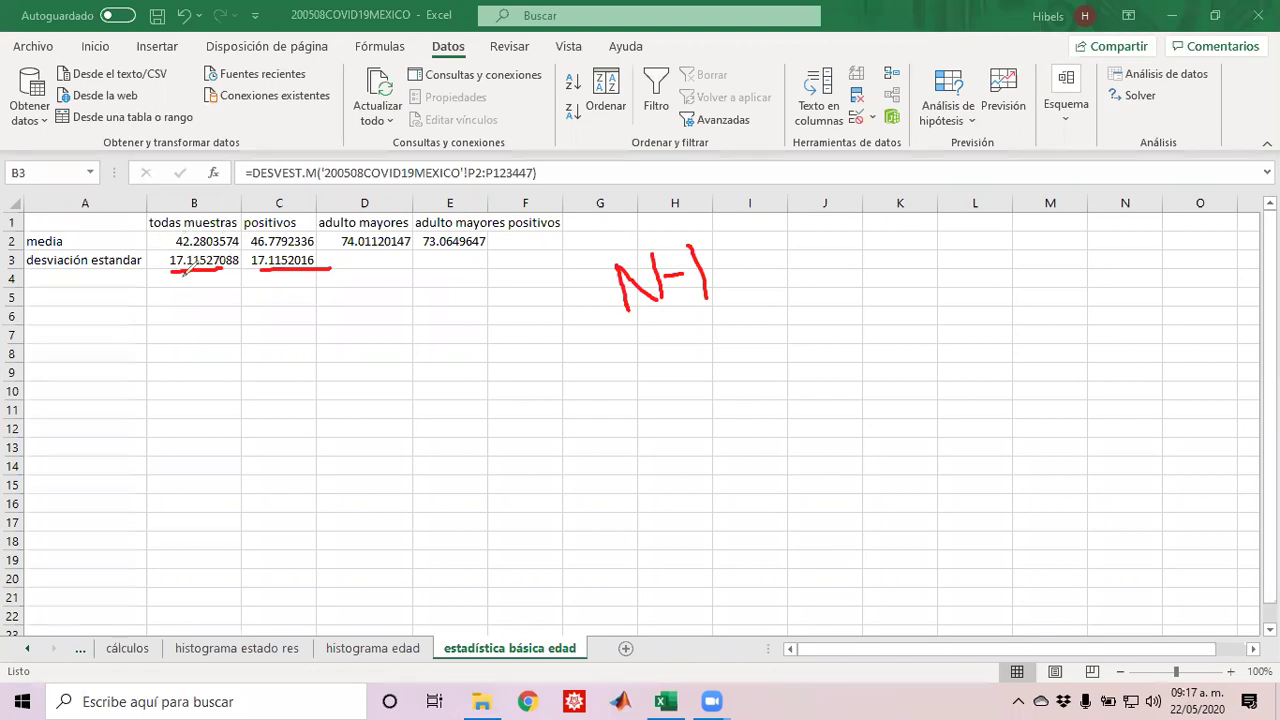
mouse_move(182, 282)
left_mouse_down()
mouse_move(290, 316)
mouse_move(300, 285)
mouse_move(288, 296)
left_mouse_up()
mouse_move(737, 260)
left_mouse_down()
mouse_move(586, 271)
mouse_move(757, 228)
left_mouse_up()
mouse_move(285, 343)
left_mouse_down()
mouse_move(289, 368)
mouse_move(304, 338)
left_mouse_up()
mouse_move(157, 320)
left_mouse_down()
mouse_move(167, 366)
mouse_move(190, 336)
mouse_move(184, 362)
mouse_move(203, 348)
left_mouse_up()
left_click_drag(207, 338, 213, 367)
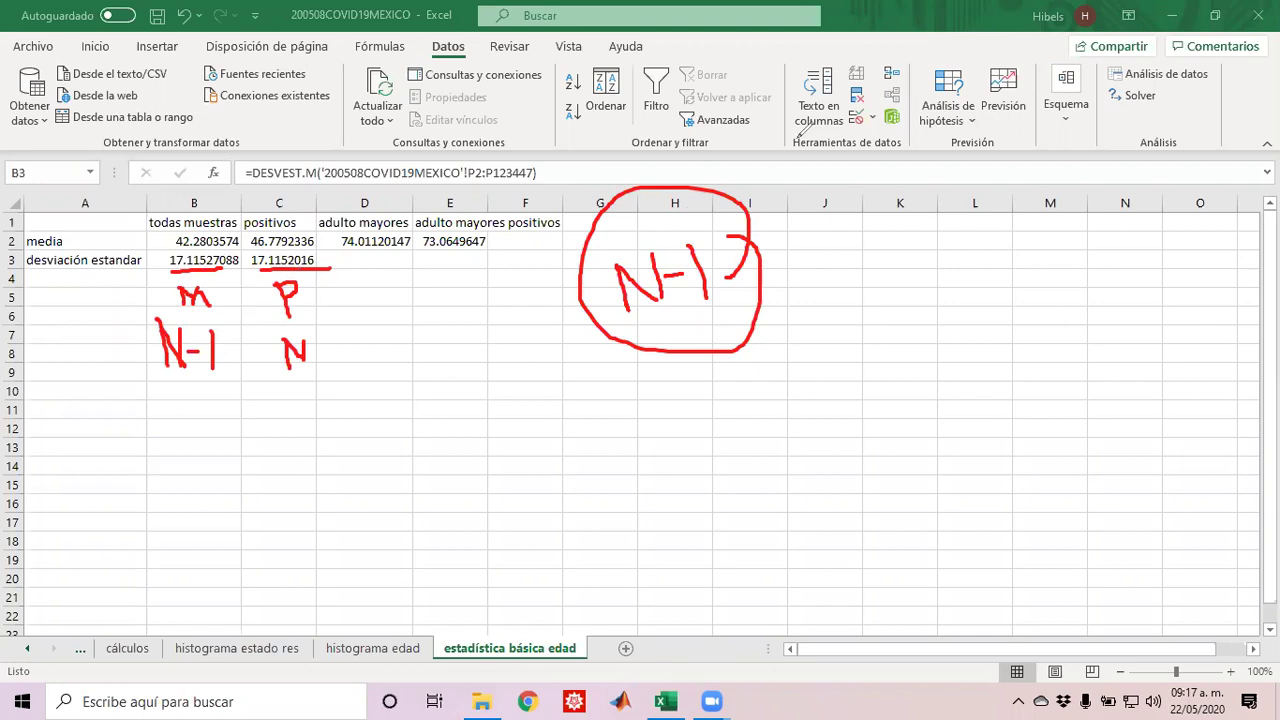
Step: Clear the red annotations from the sheet and label A4 "varianza"
left_click(873, 141)
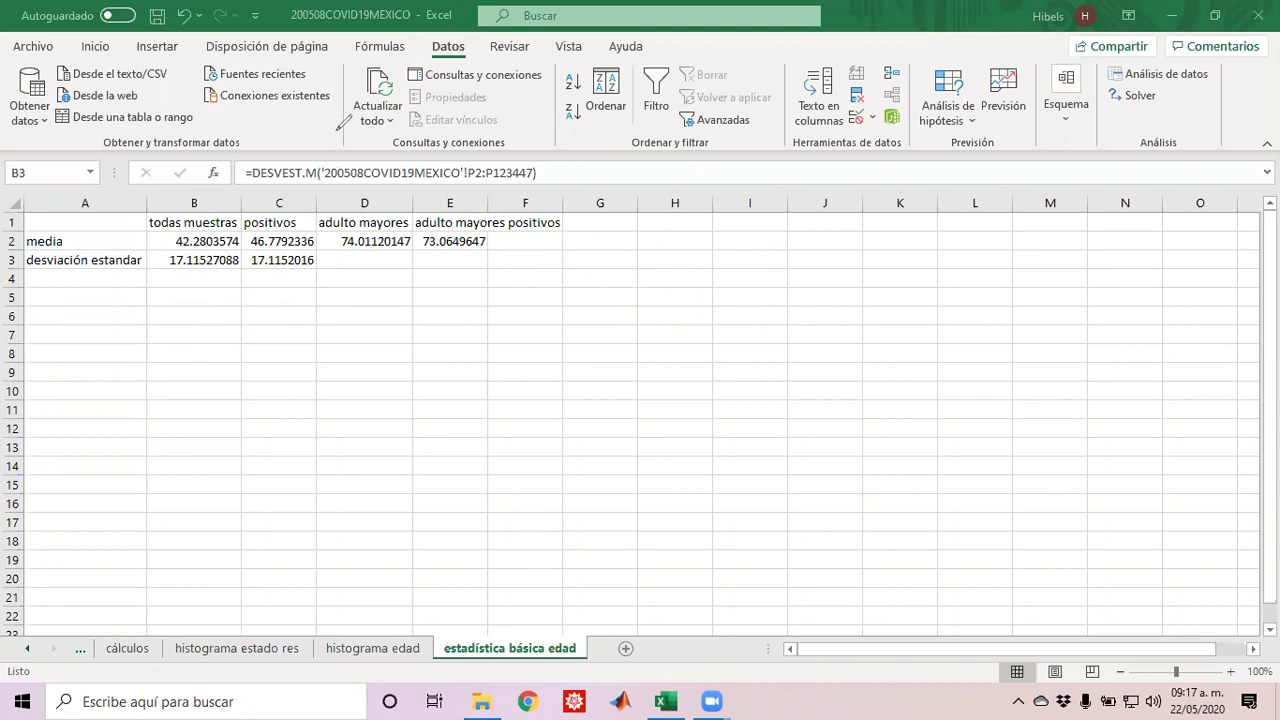
left_click(100, 278)
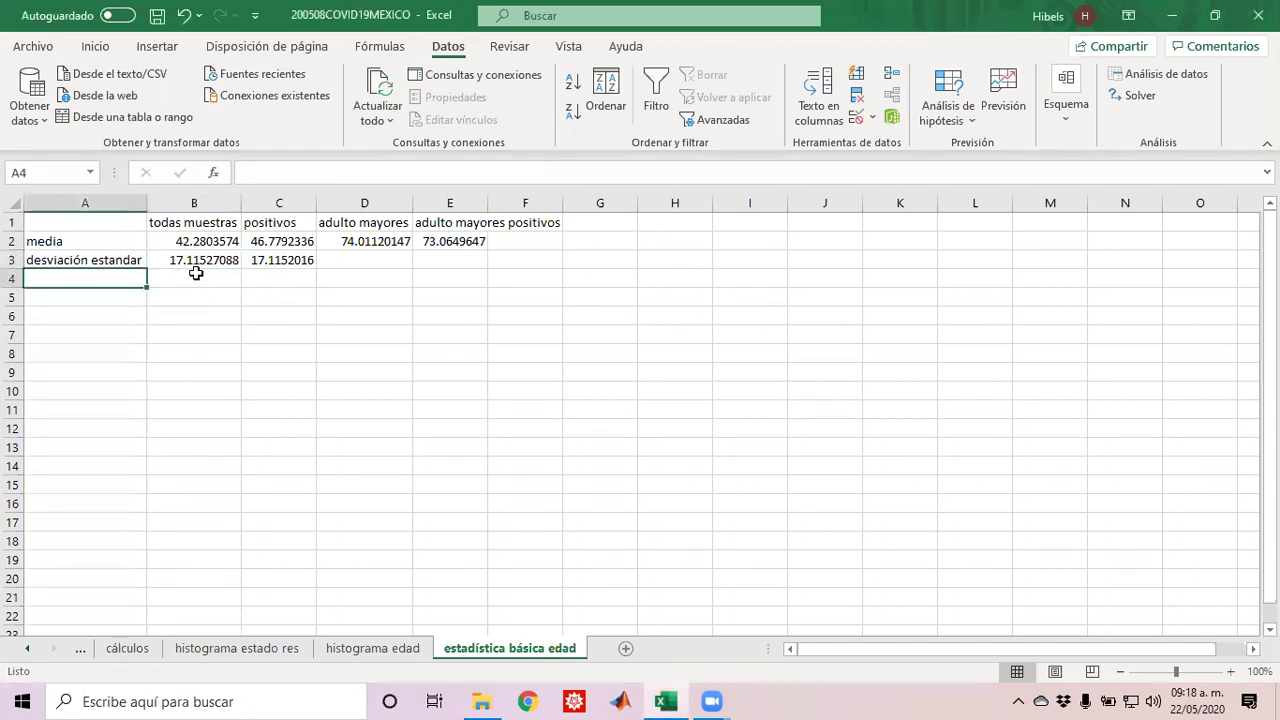
type("varianza")
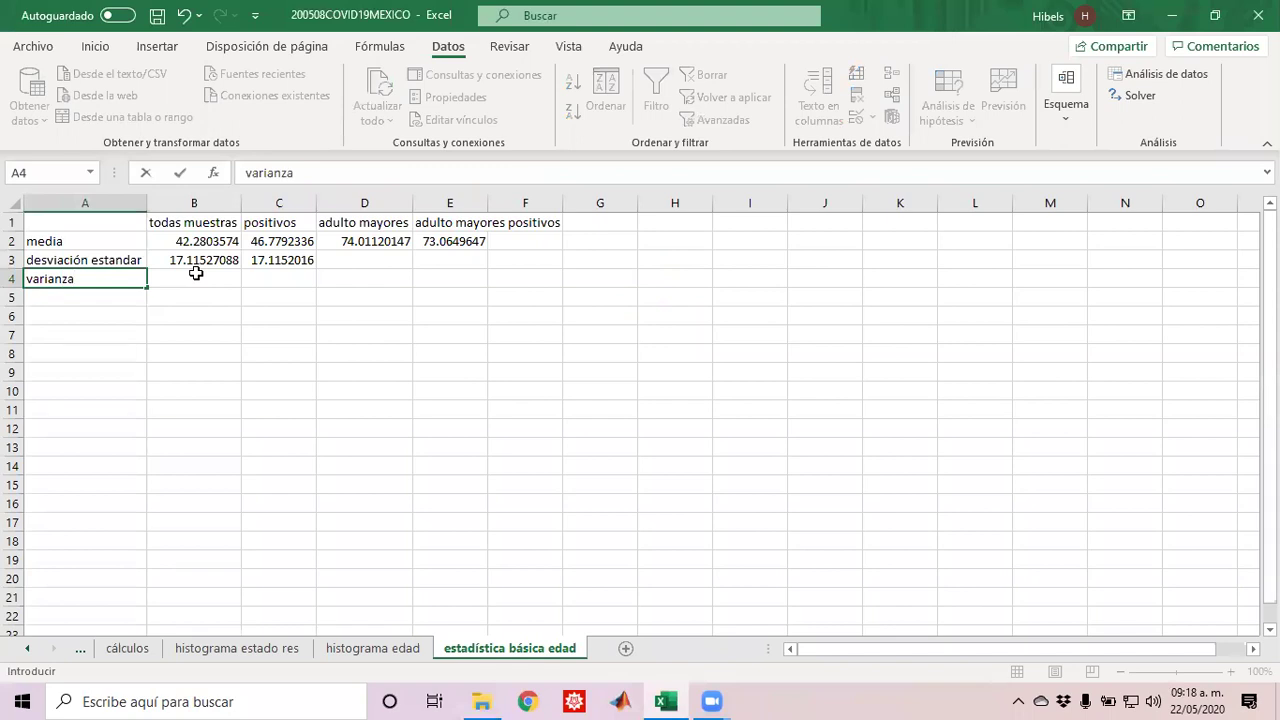
Step: Start a sample variance formula in B4 with the VAR.S function
left_click(196, 273)
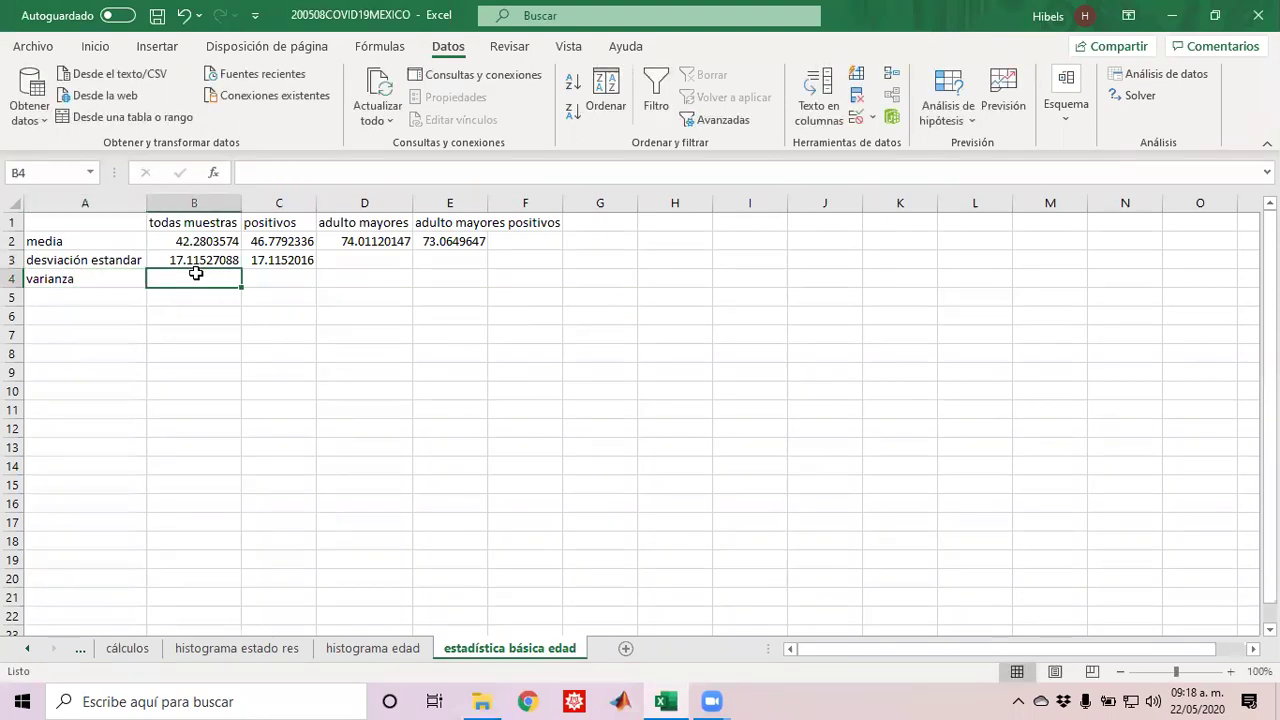
type("=")
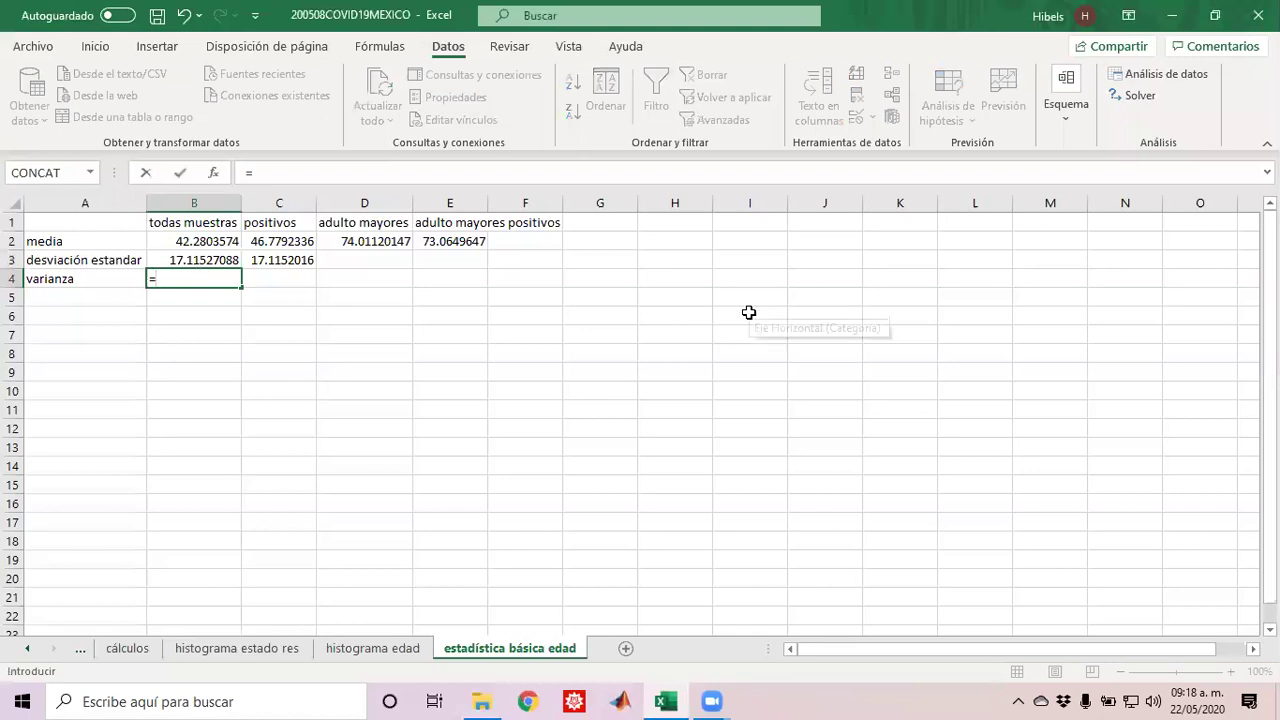
type("var")
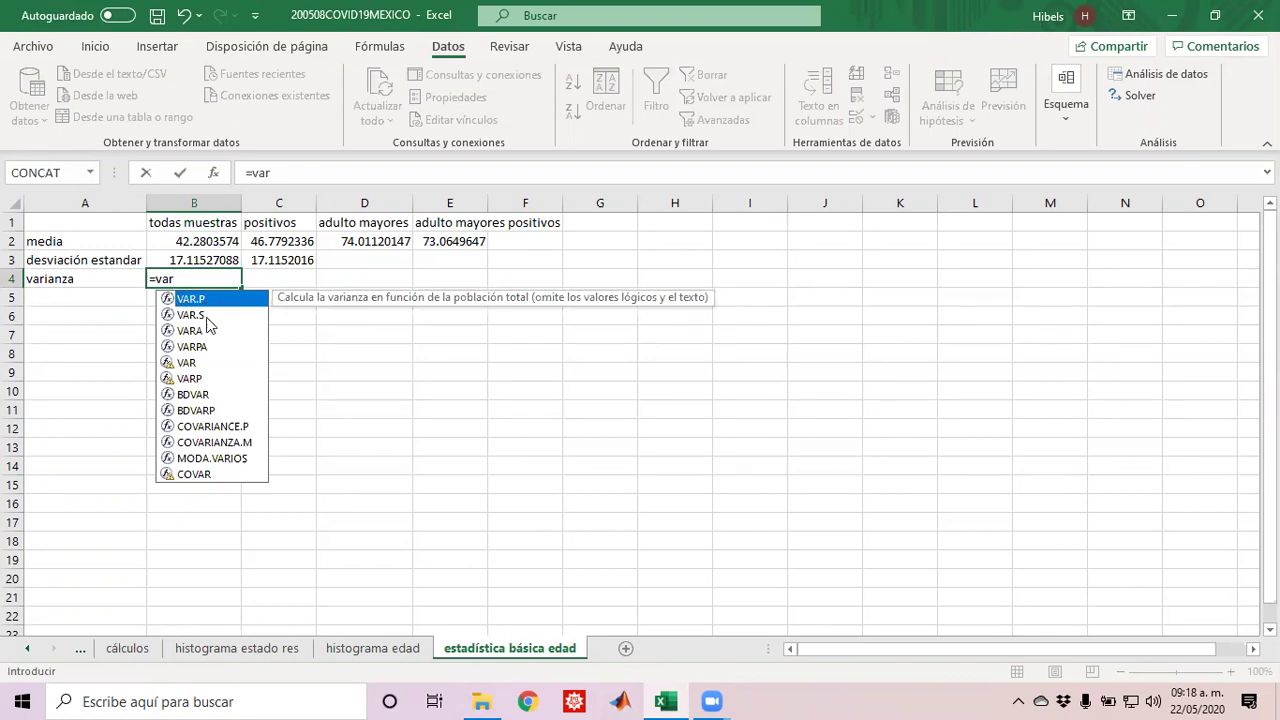
left_click(192, 315)
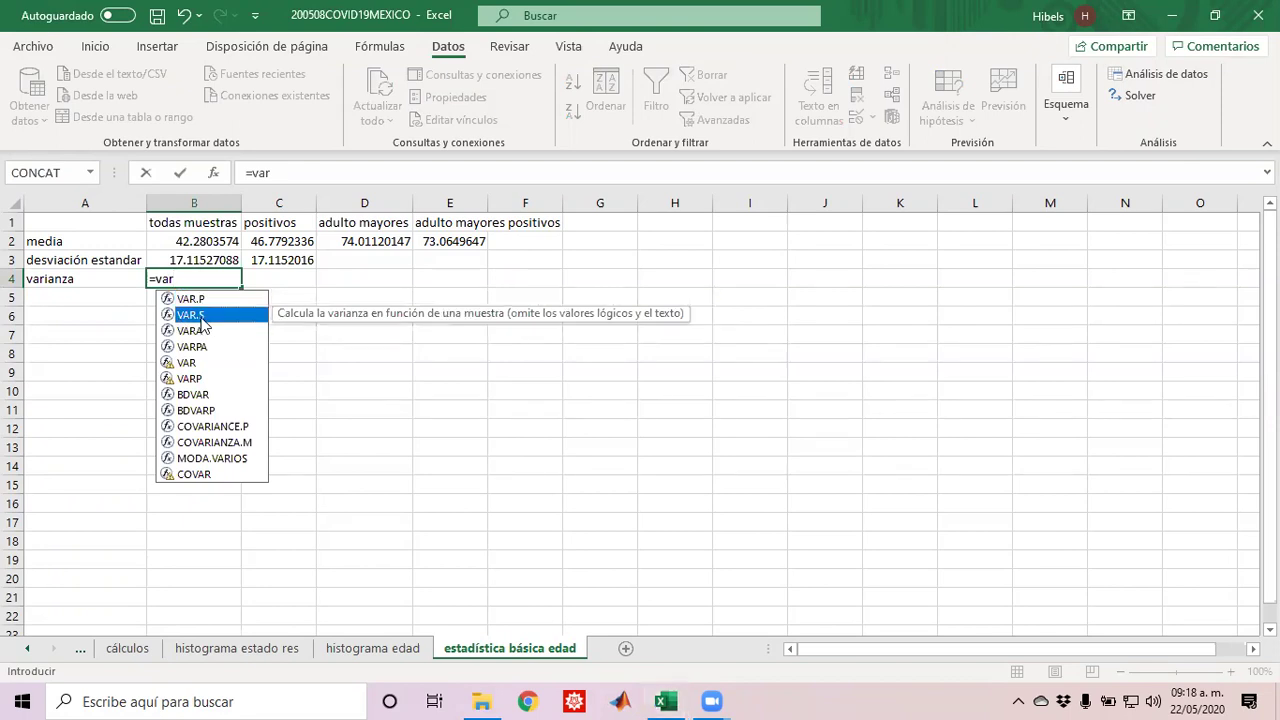
double_click(192, 315)
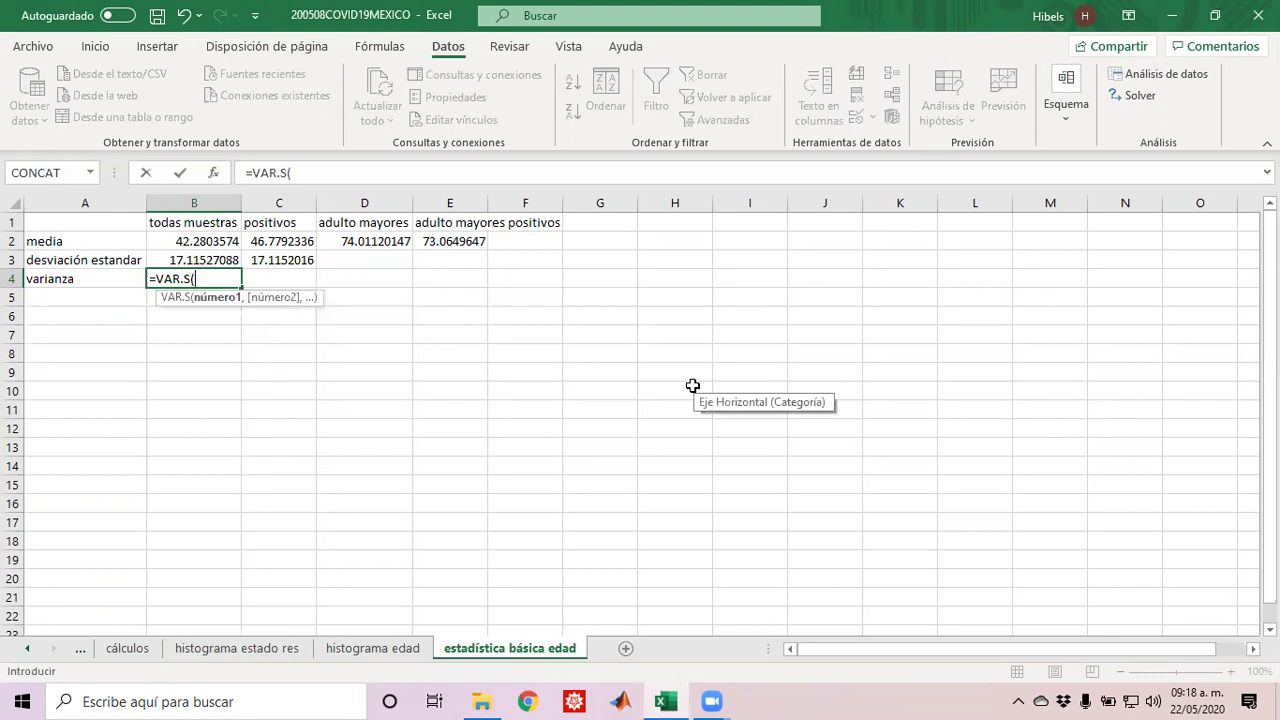
Step: Use the EDAD range P2:P123447 from the 200508COVID19MEXICO sheet as the VAR.S argument and complete the B4 formula
left_click(28, 648)
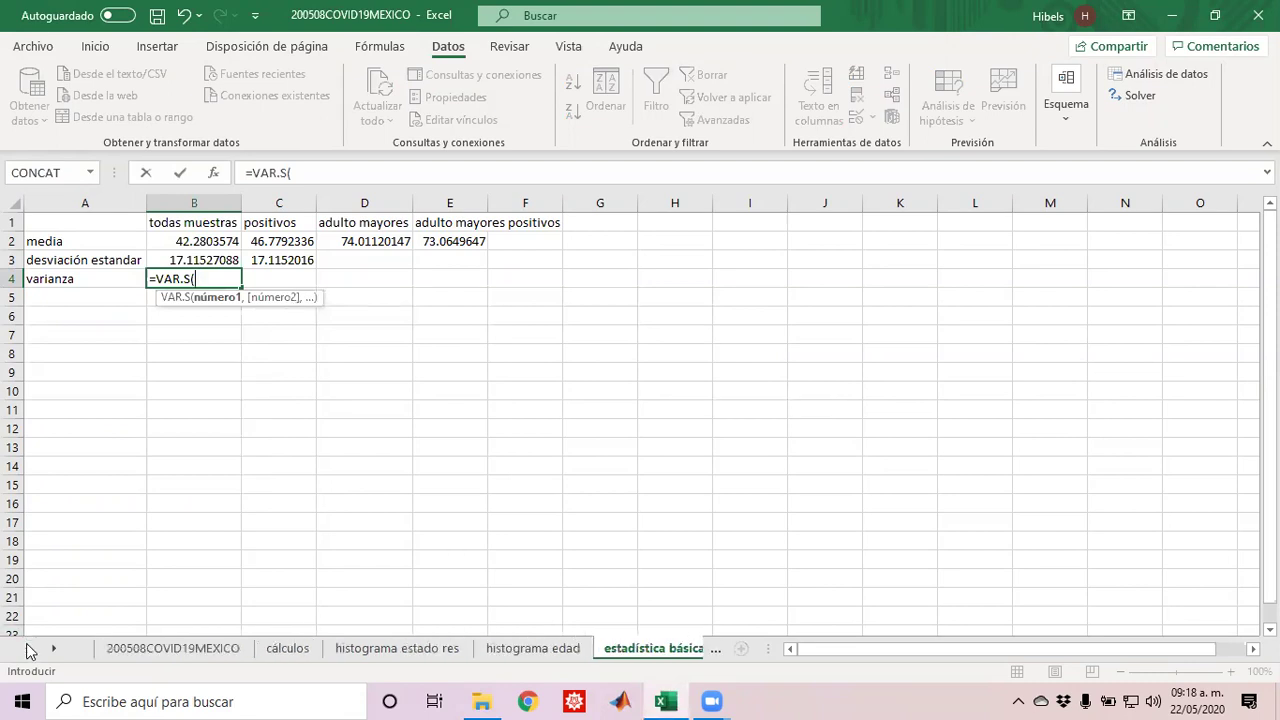
left_click(125, 650)
left_click(470, 382)
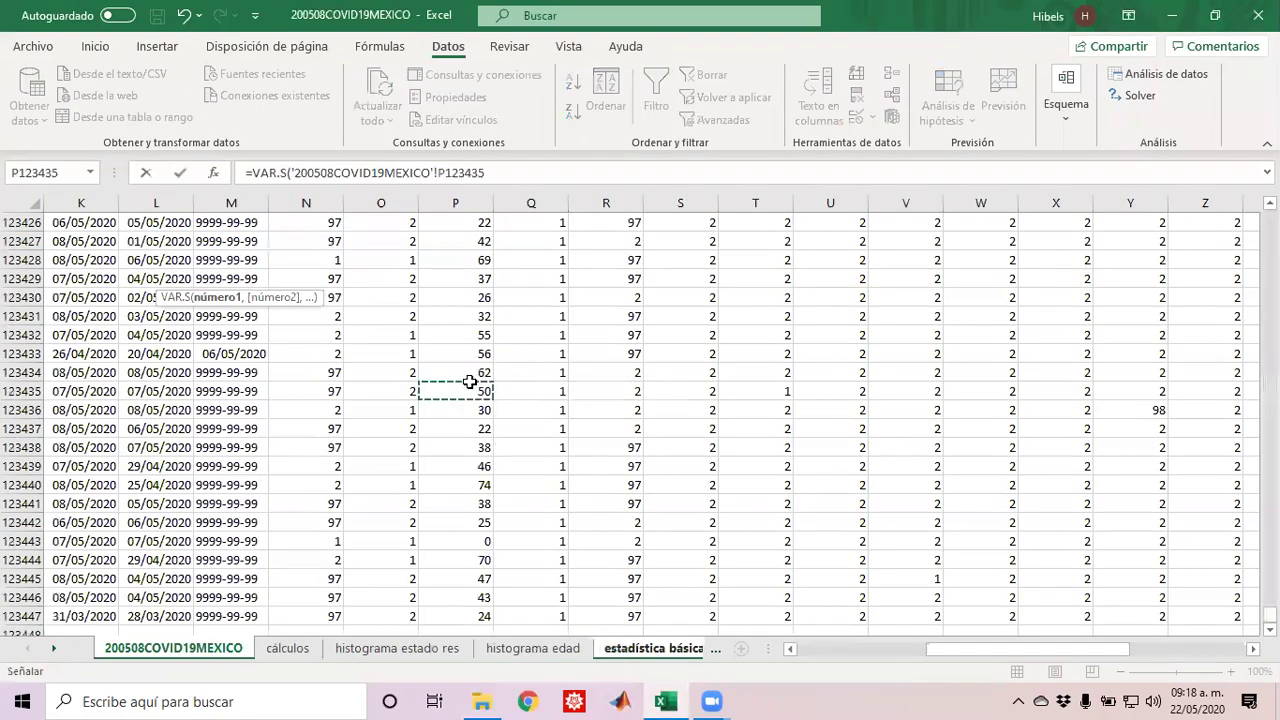
key("Down")
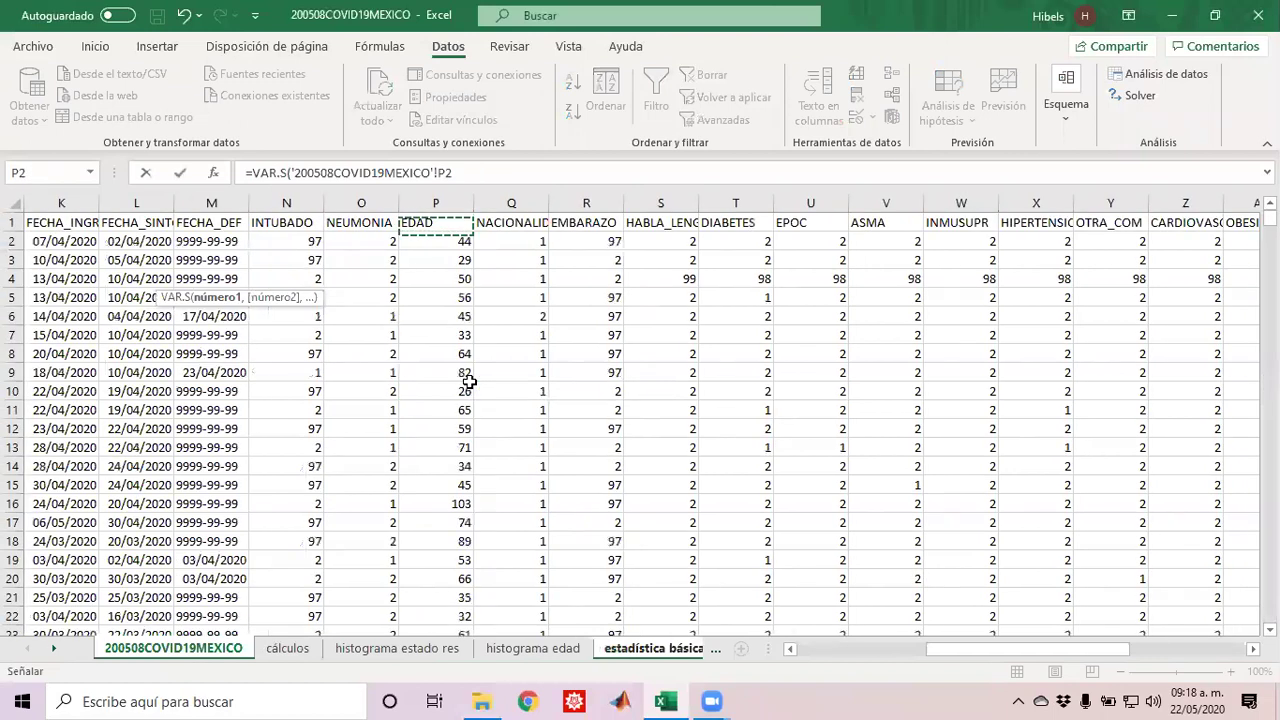
key("ctrl+shift+Down")
type(")")
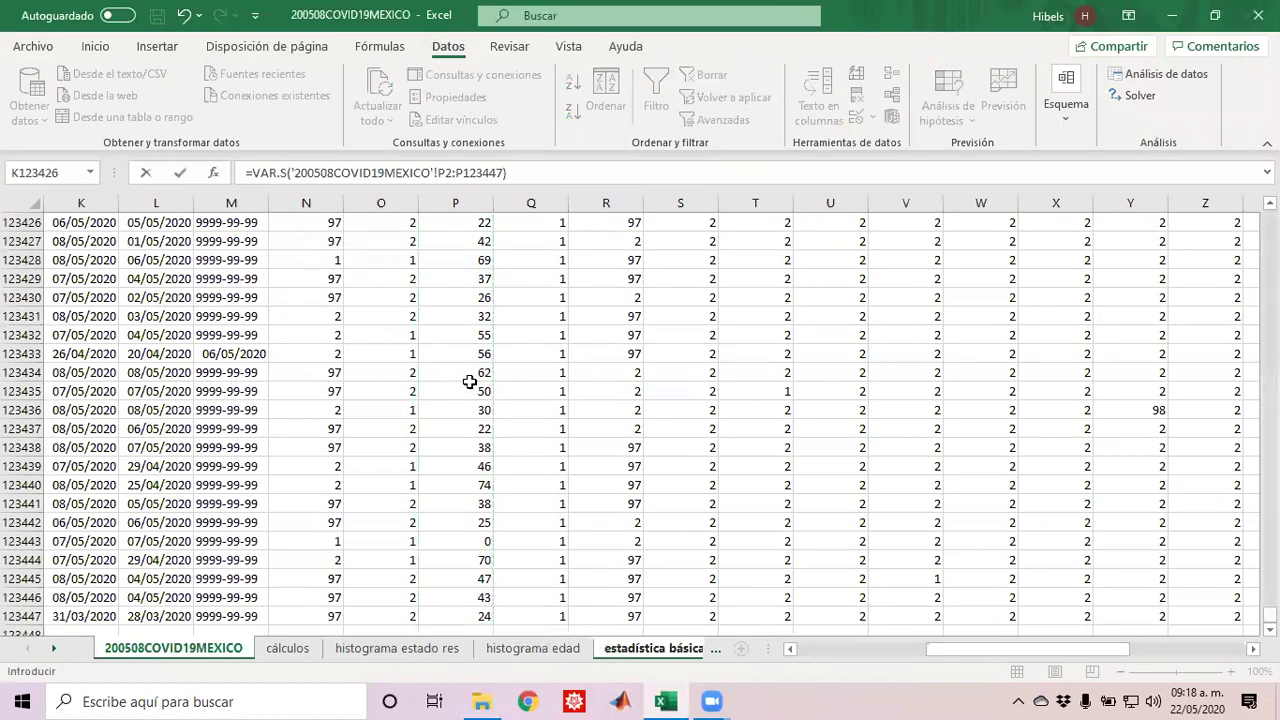
key("Return")
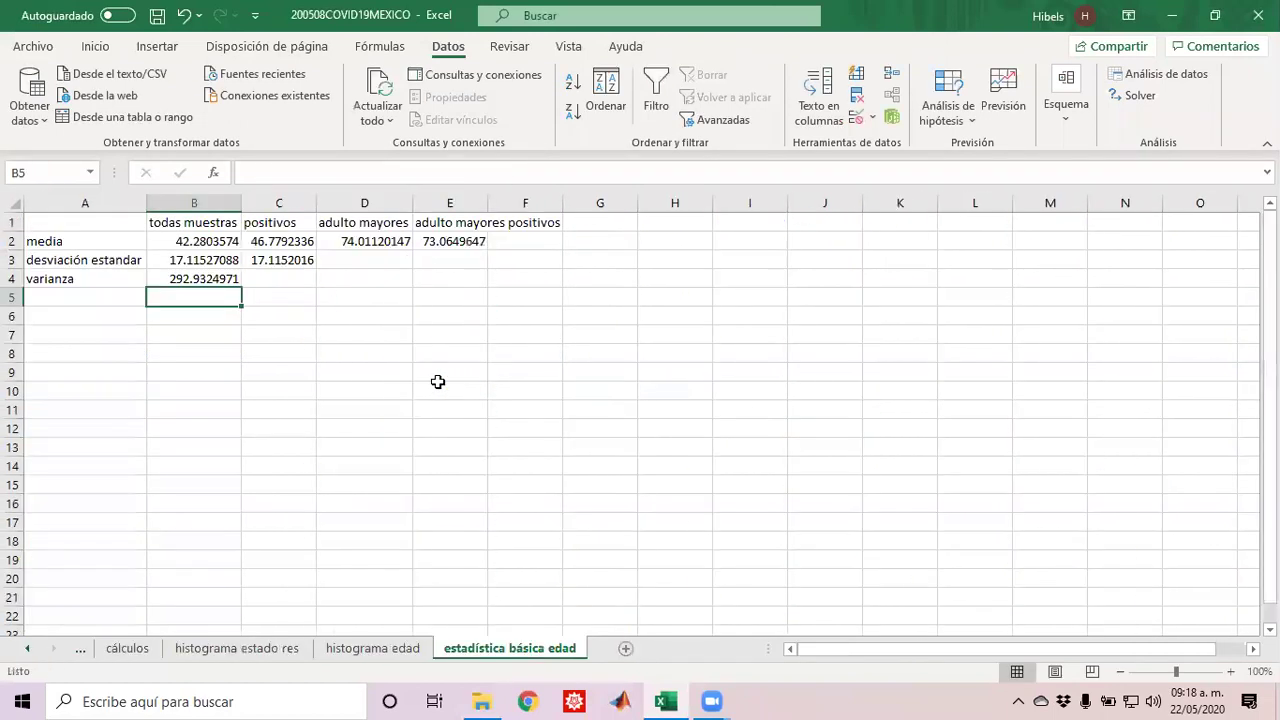
Step: Enter =B3*B3 in B5 to check the sample variance against the squared standard deviation
left_click(205, 259)
left_click(191, 302)
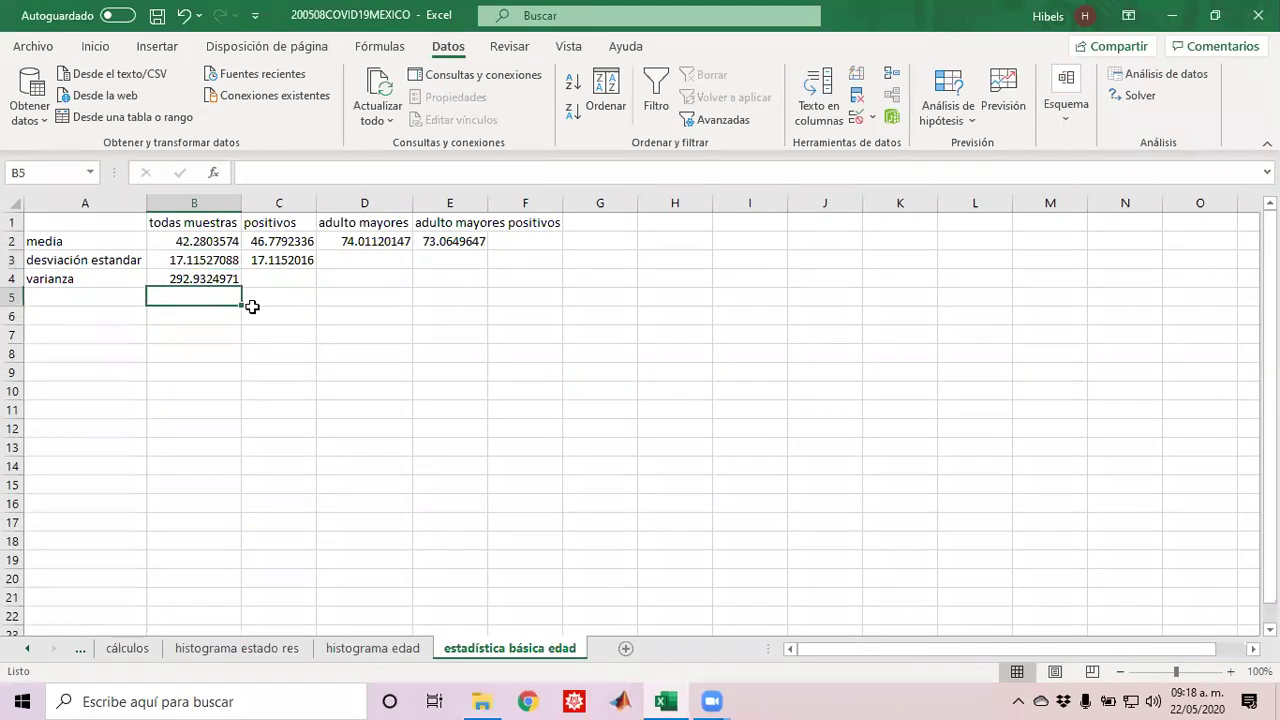
type("=")
key("Up")
key("Up")
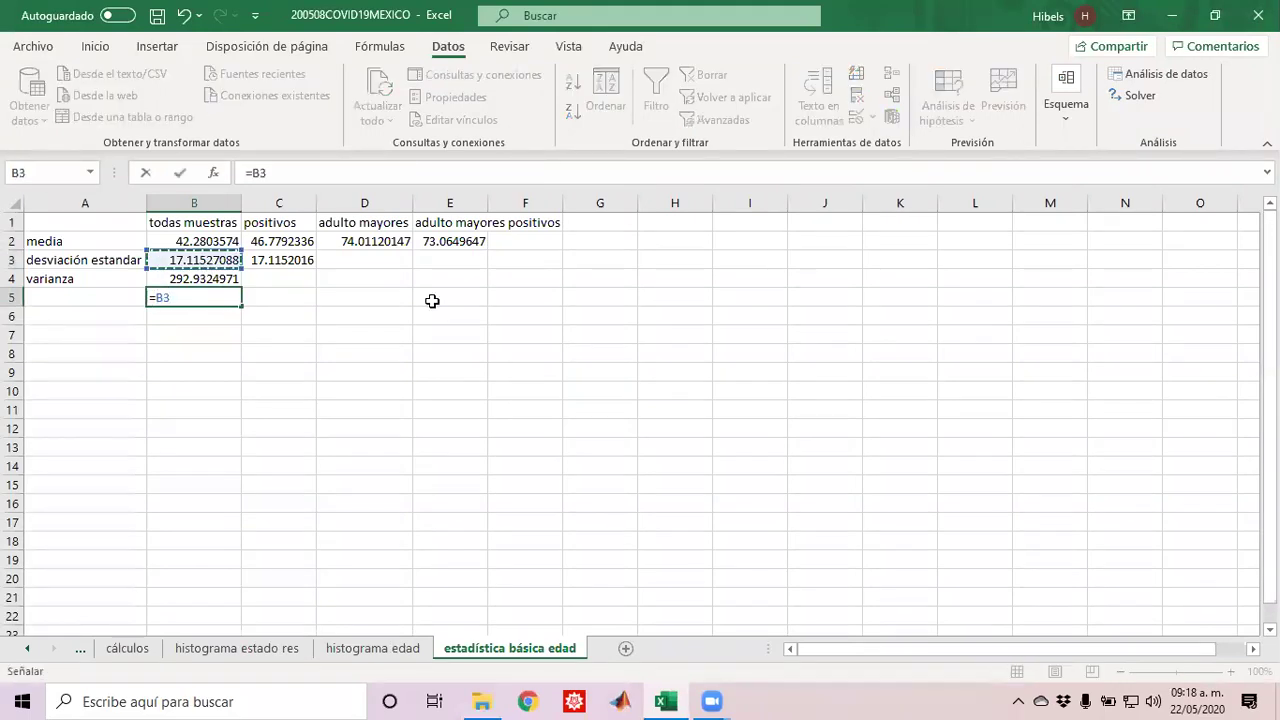
type("*")
key("Up")
key("Up")
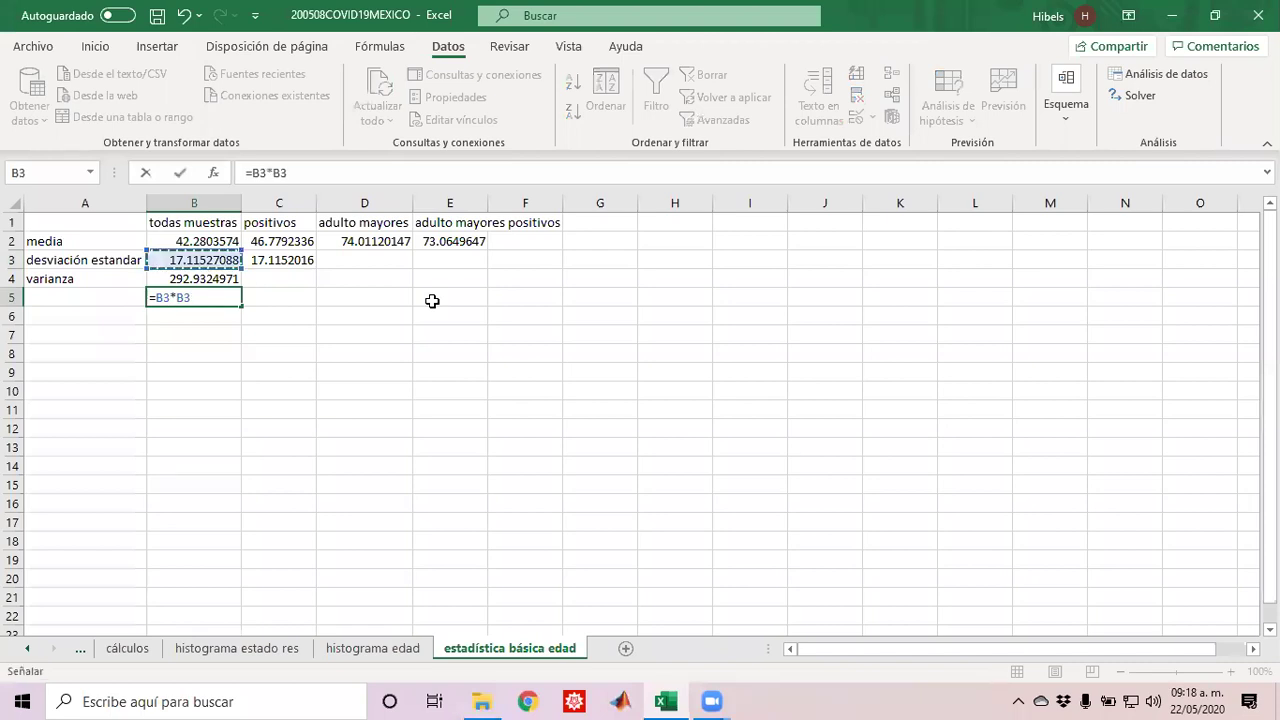
key("Return")
Step: Compare the VAR.S result in B4 with the squared deviation in B5, and review the row labels in A3 and A4
key("Up")
key("Up")
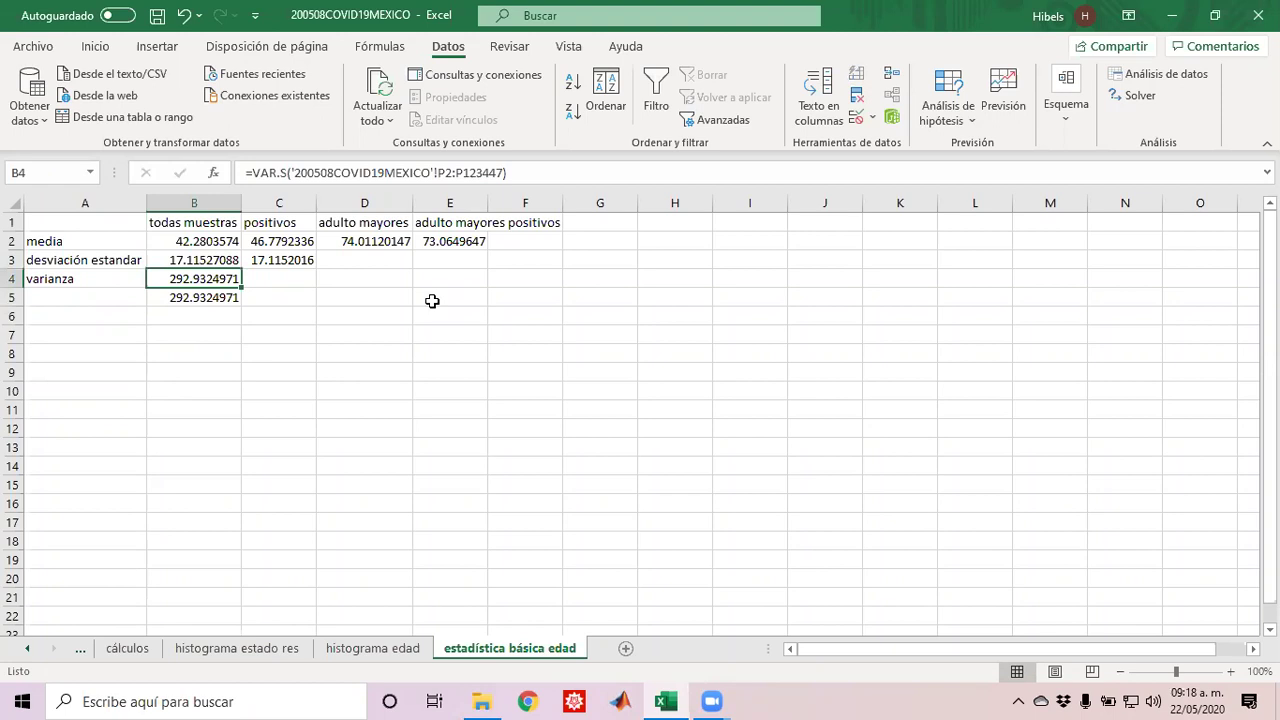
key("Down")
key("Up")
key("Left")
key("Up")
key("Down")
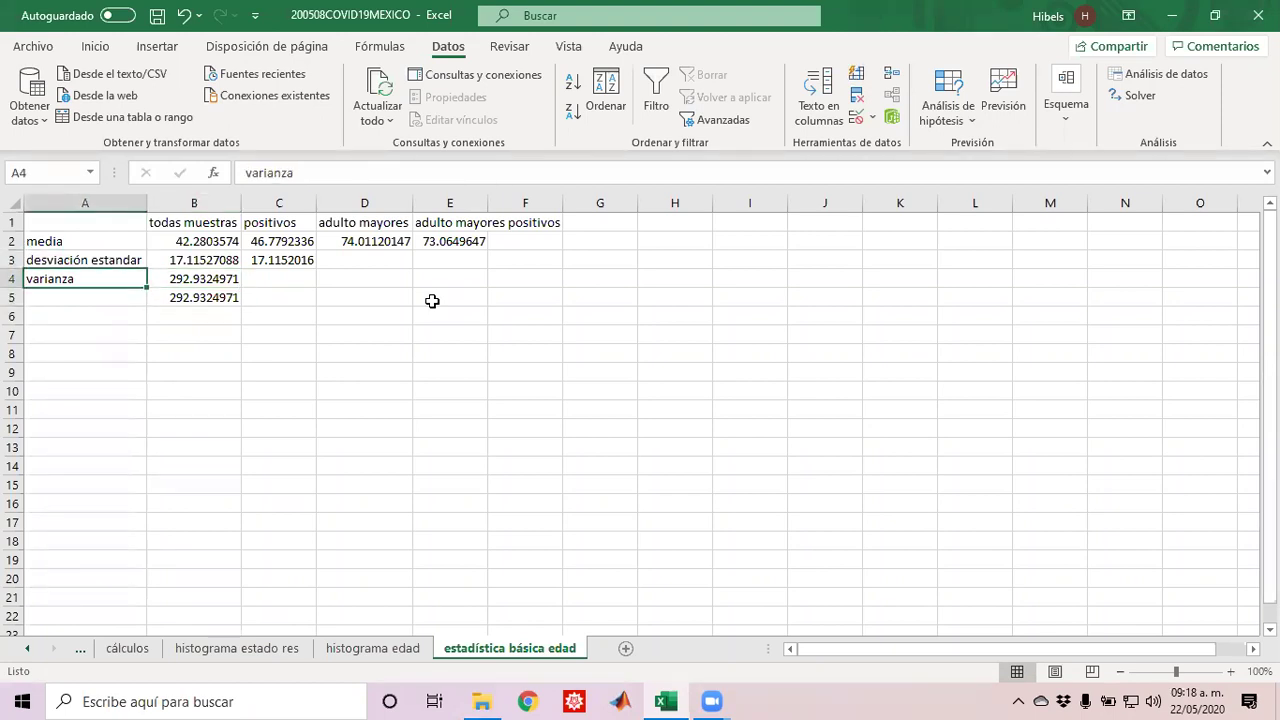
key("Up")
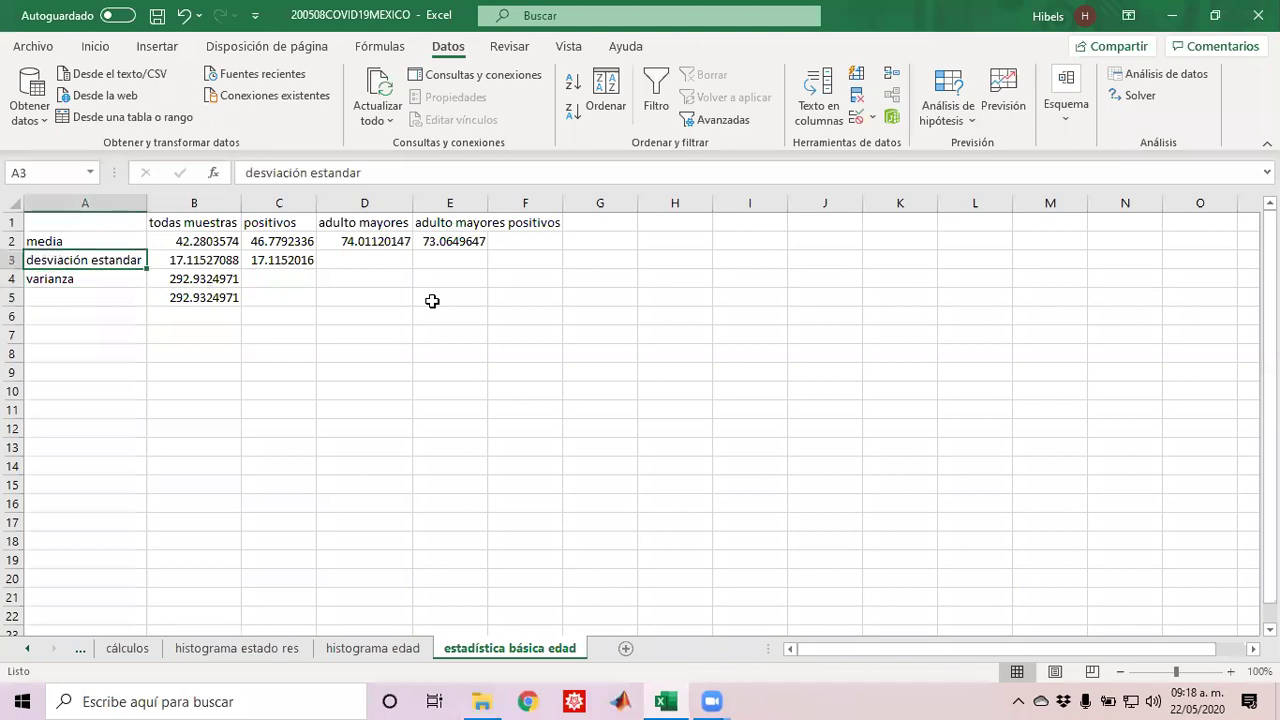
Step: Delete the squared-deviation check formula from B5
key("Right")
key("Down")
key("Down")
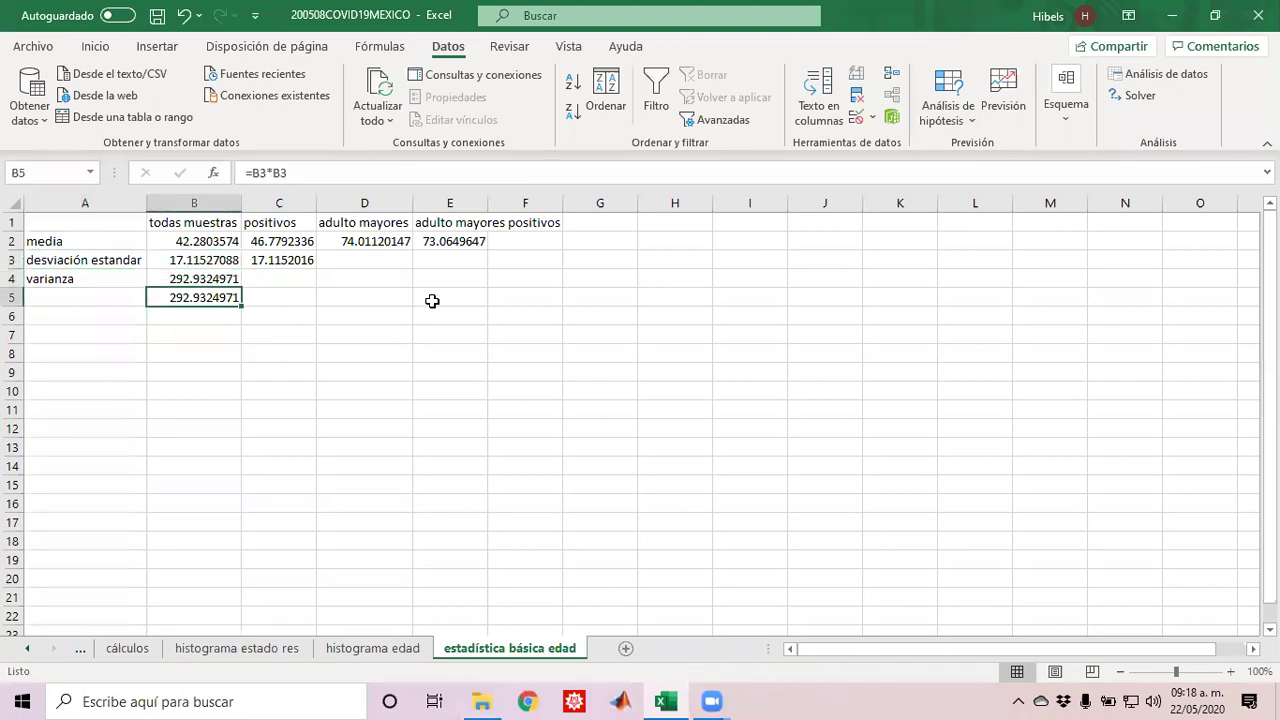
key("Delete")
Step: Start a population variance formula in C4 with the VAR.P function
key("Right")
key("Up")
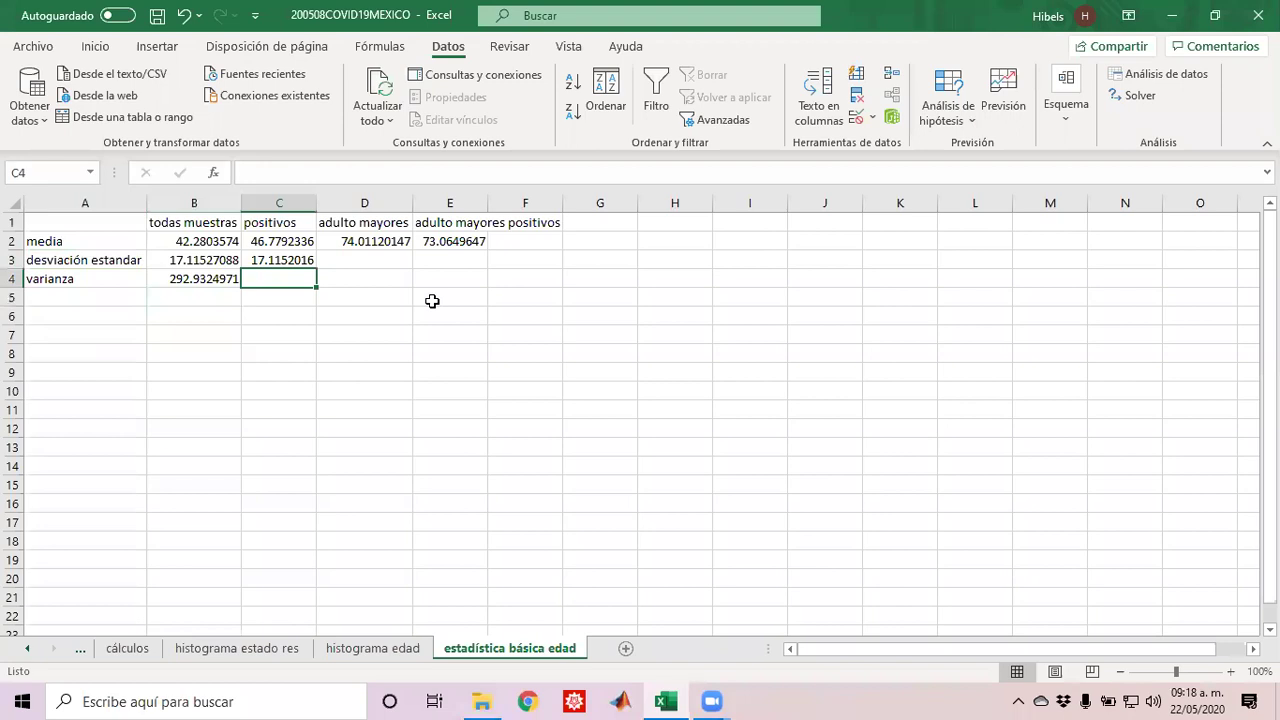
type("=var")
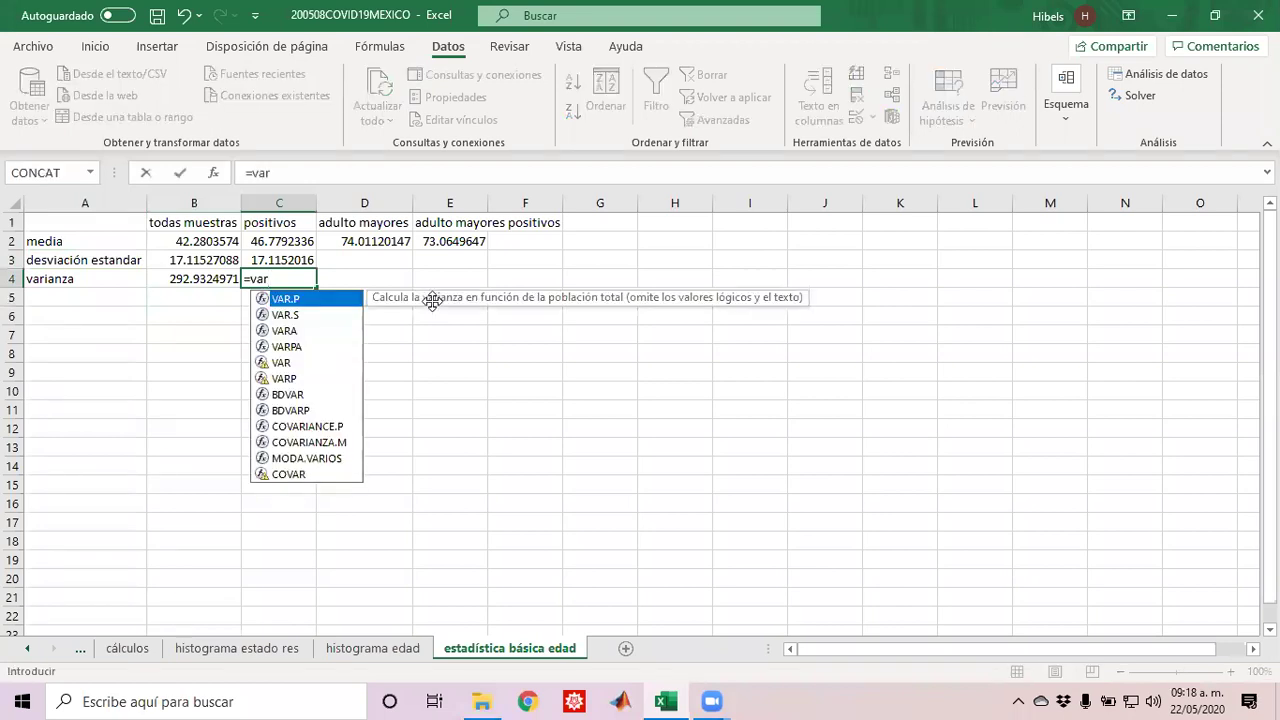
type(".p(")
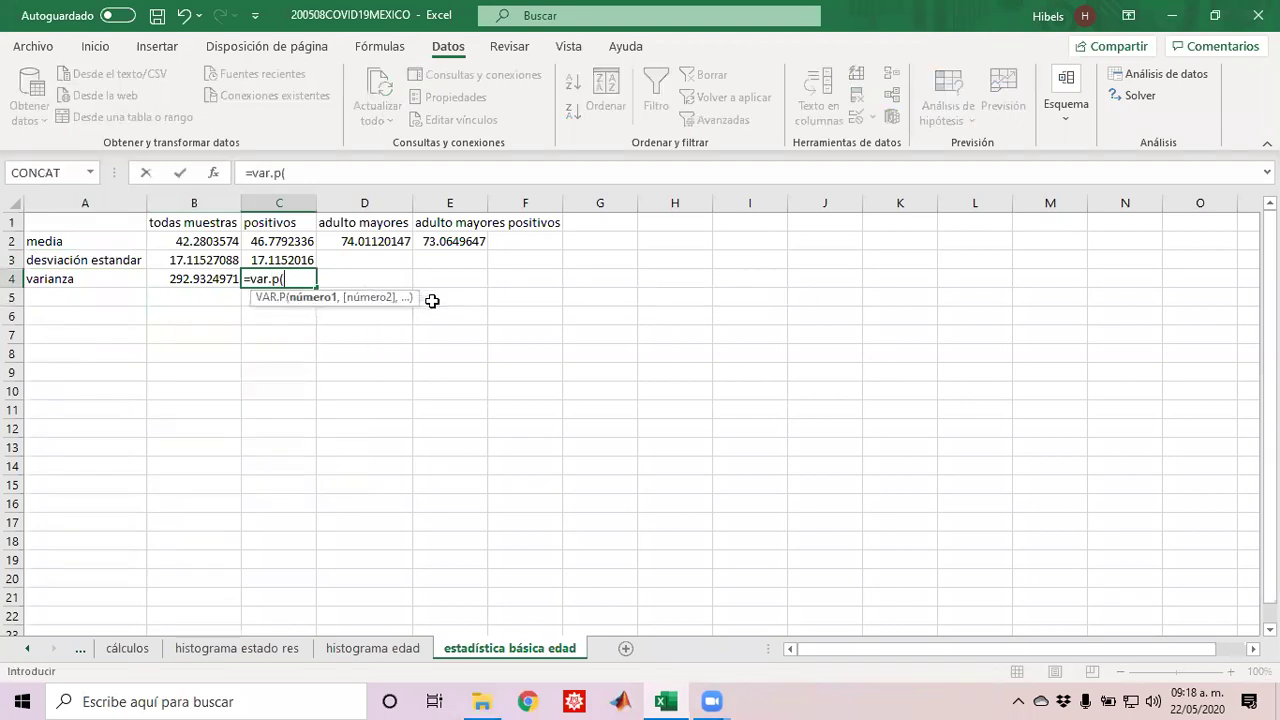
Step: Use the EDAD range P2:P123447 from the 200508COVID19MEXICO sheet as the VAR.P argument and complete the C4 formula
left_click(30, 651)
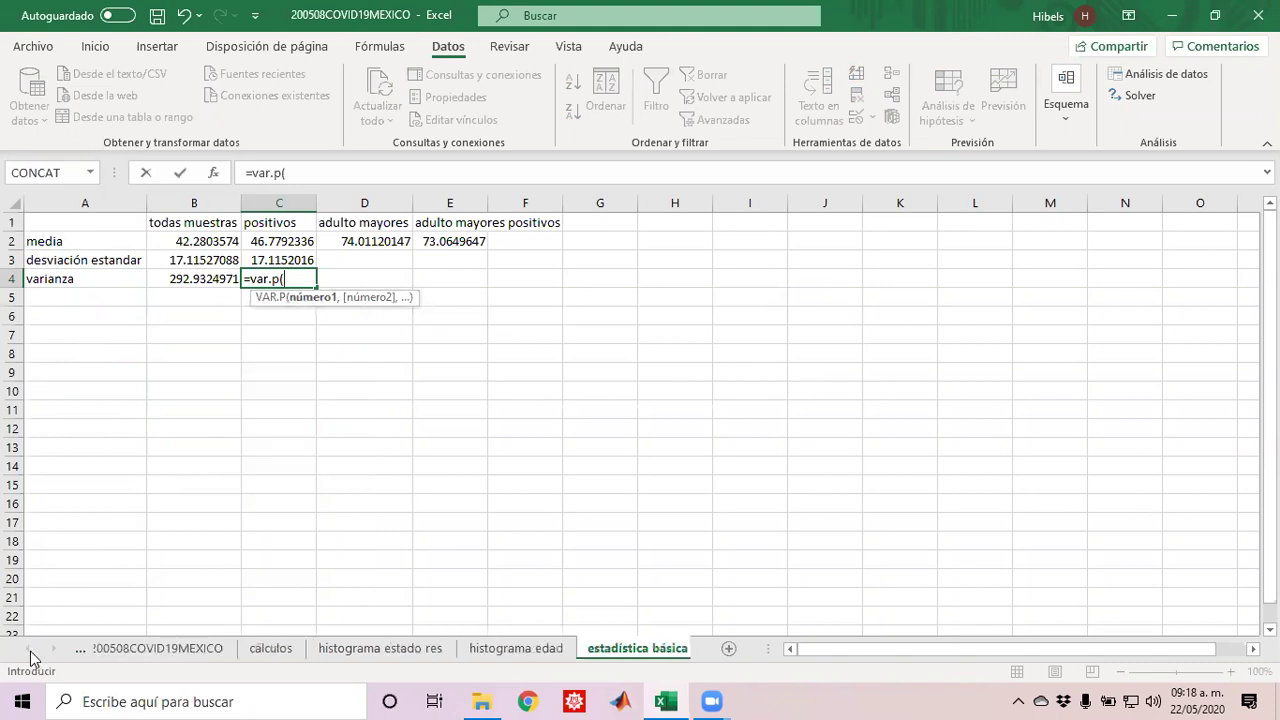
left_click(173, 649)
left_click(481, 351)
key("ctrl+Up")
key("Down")
key("ctrl+shift+Down")
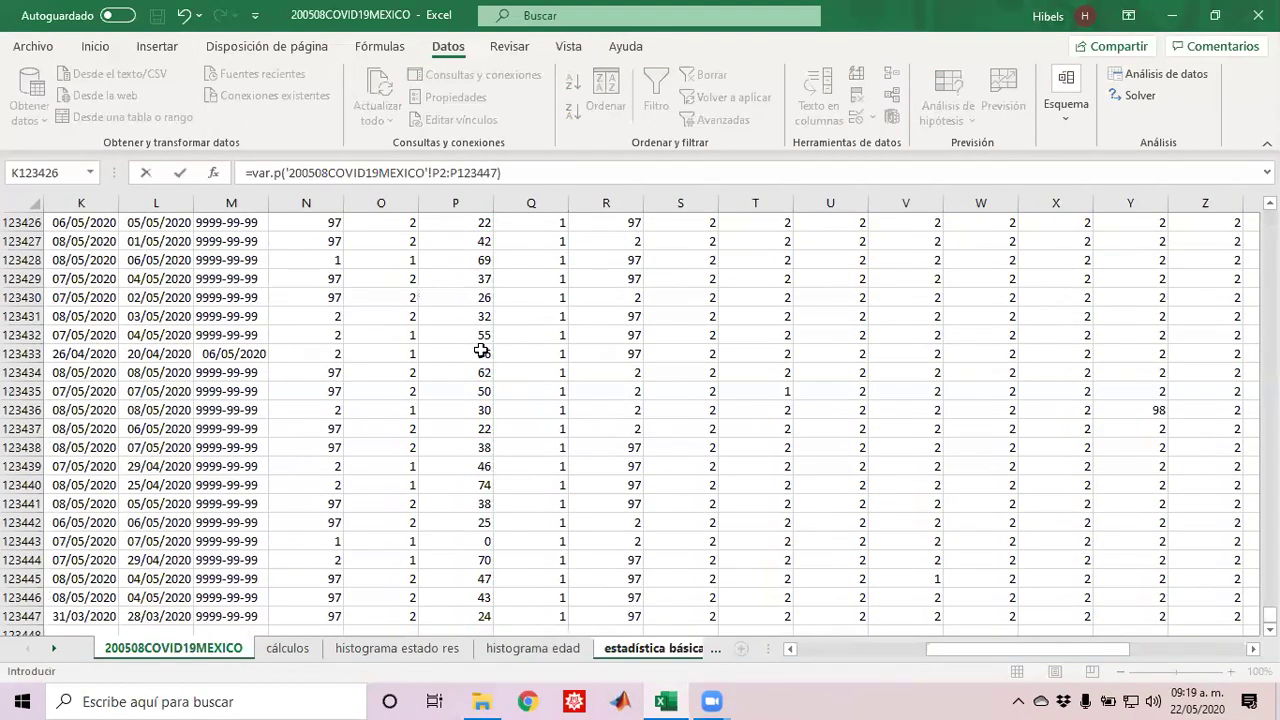
key("Return")
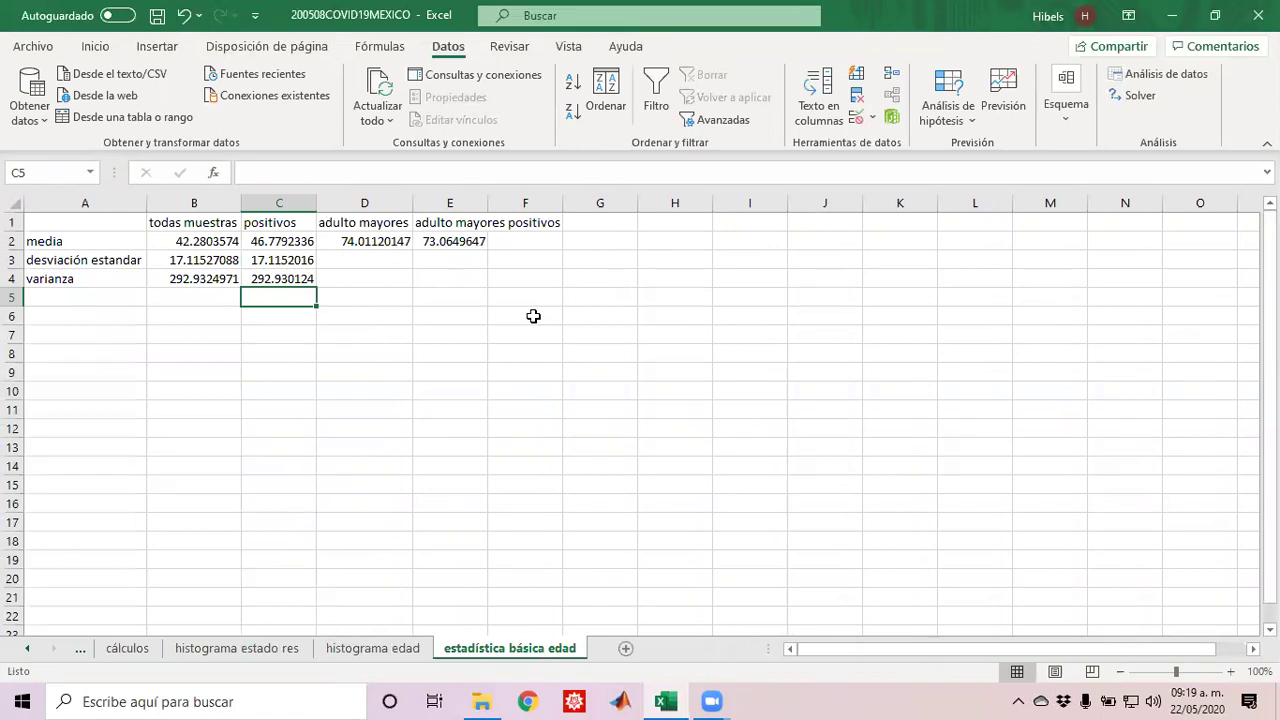
Step: Check the population variance by entering =C3*C3 in C5, and delete that check formula once compared
type("=")
key("Up")
key("Up")
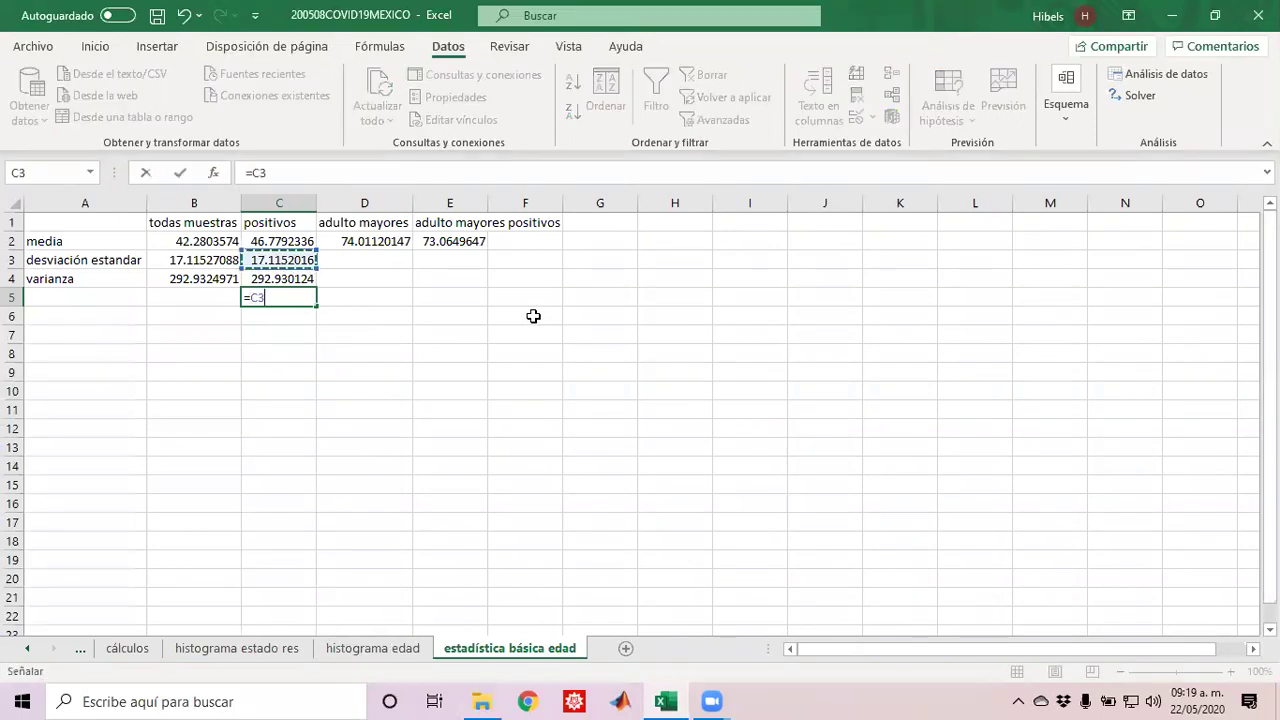
type("*")
key("Up")
key("Up")
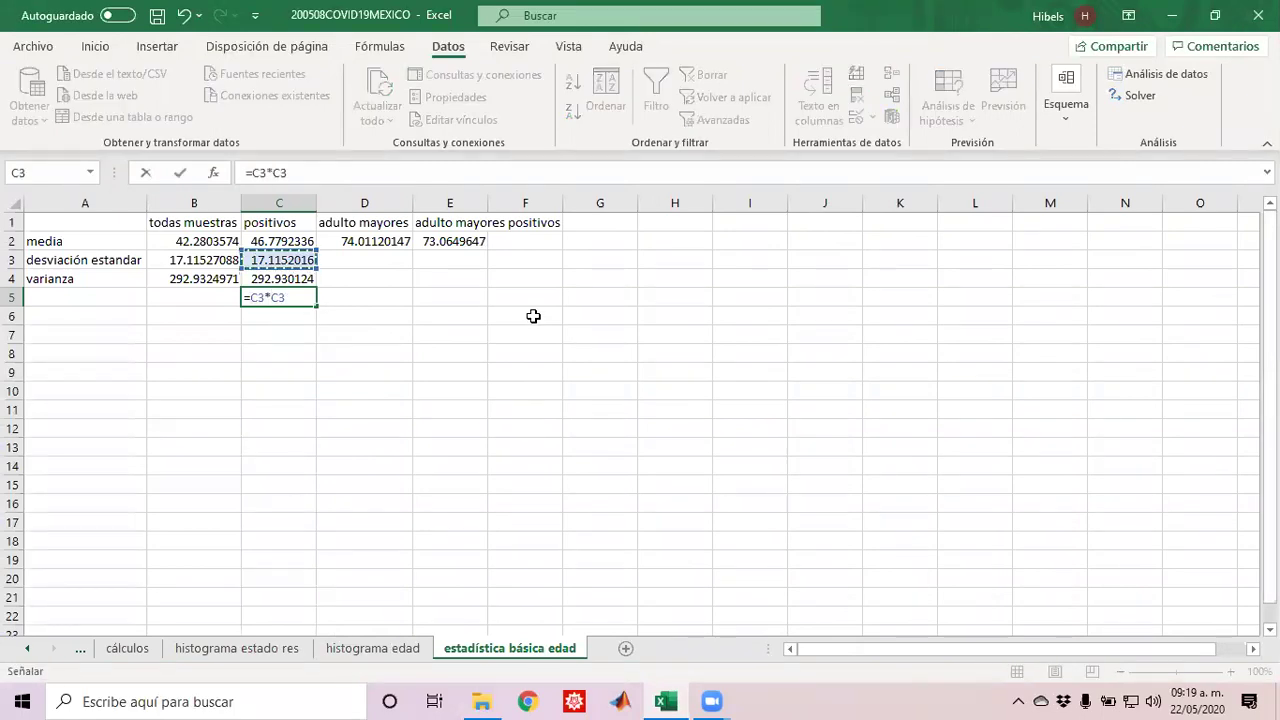
key("Return")
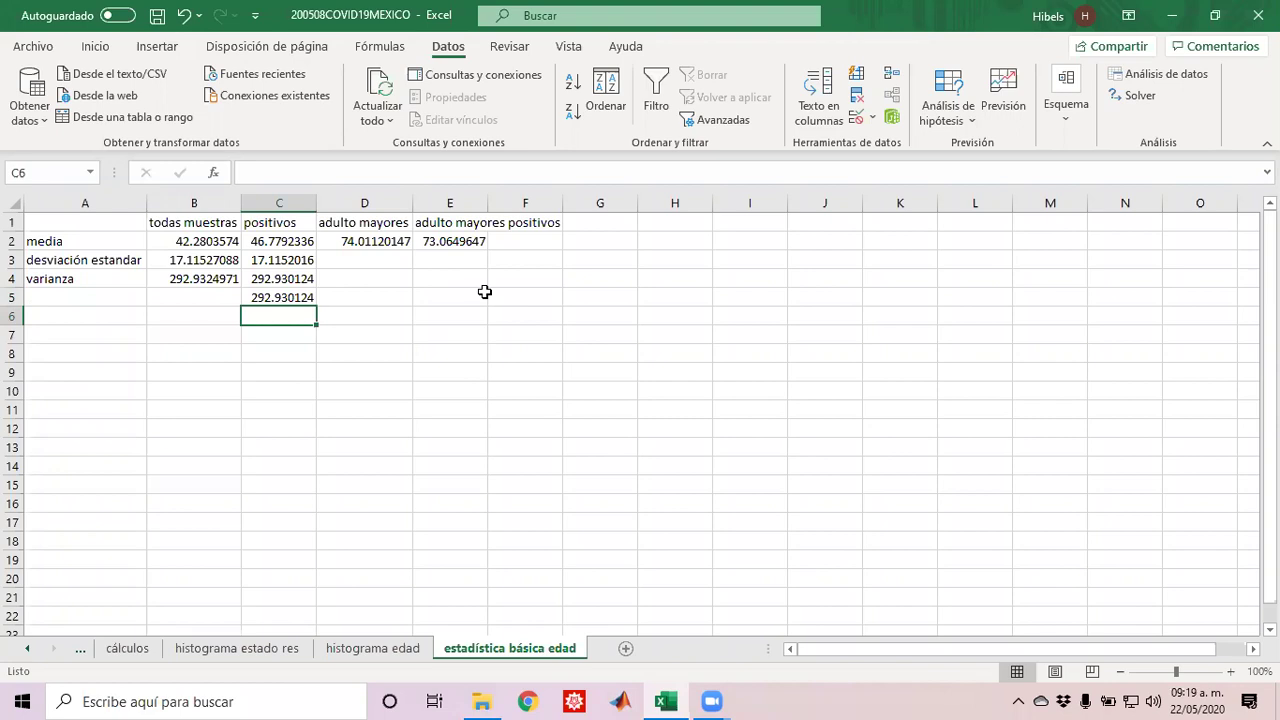
key("Up")
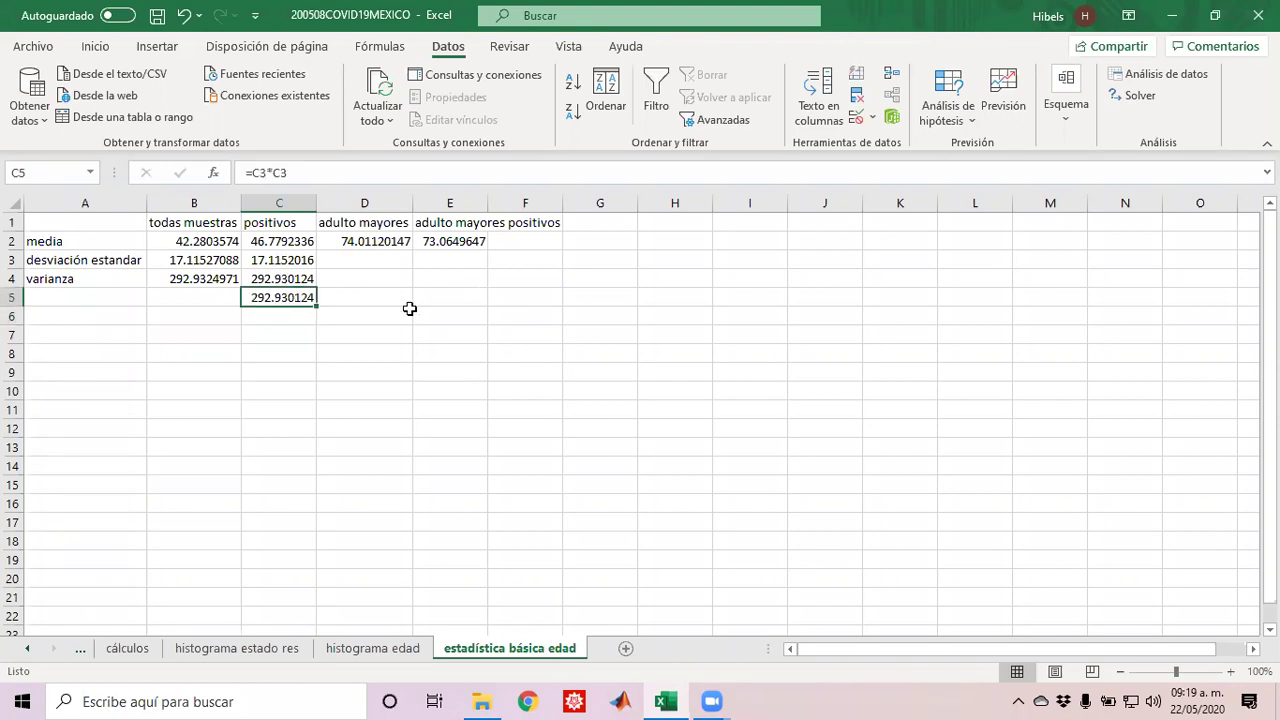
key("Delete")
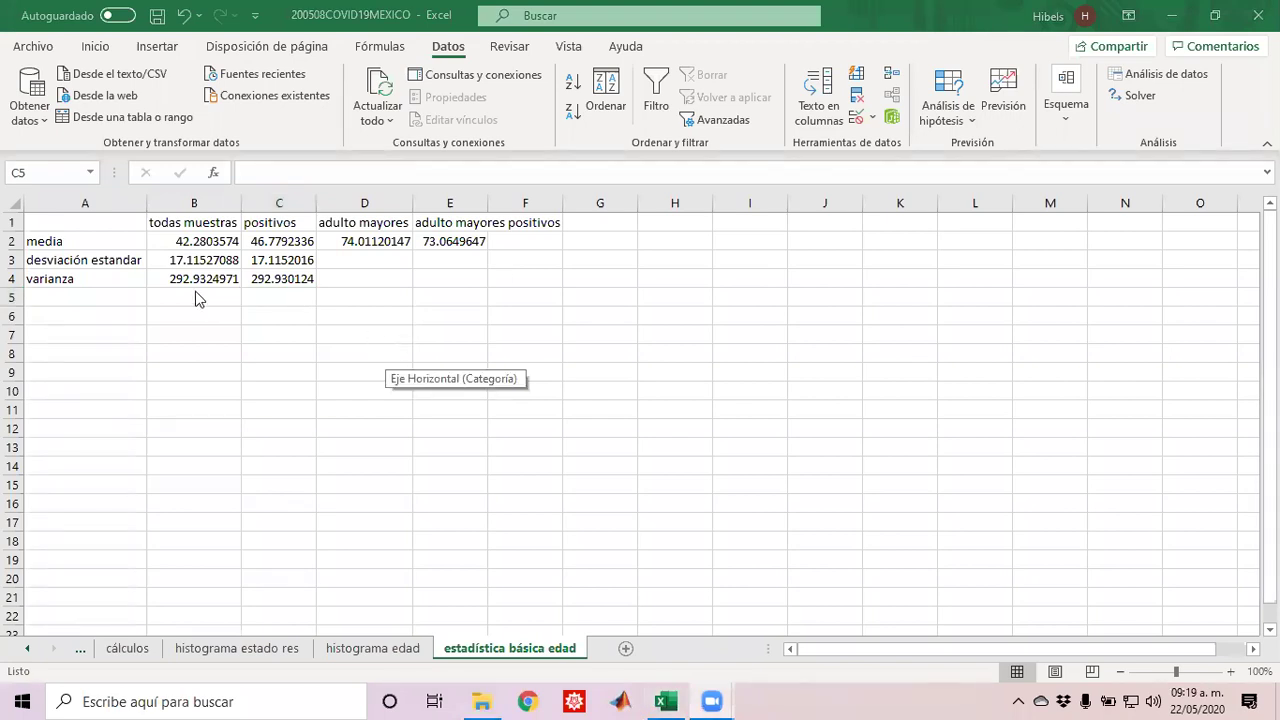
Step: Label A5 "Máximo" below the variance row
left_click(110, 296)
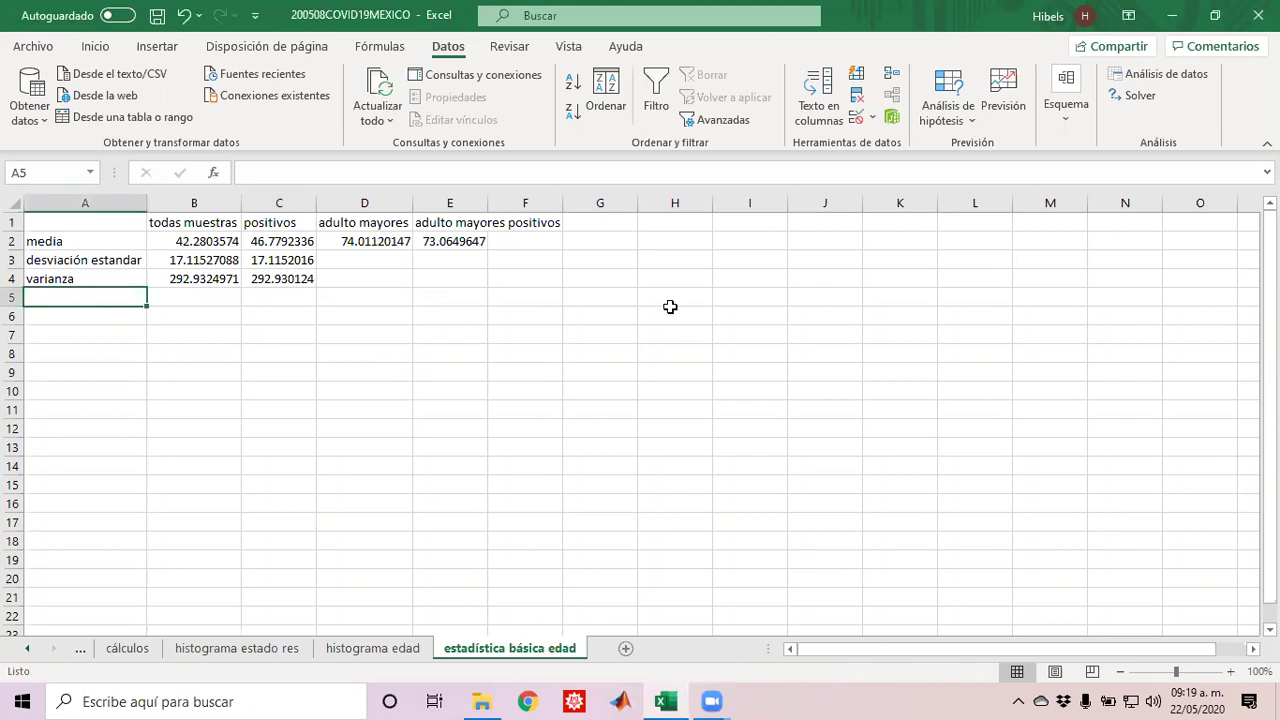
type("Max")
key("BackSpace")
key("BackSpace")
type("áximo")
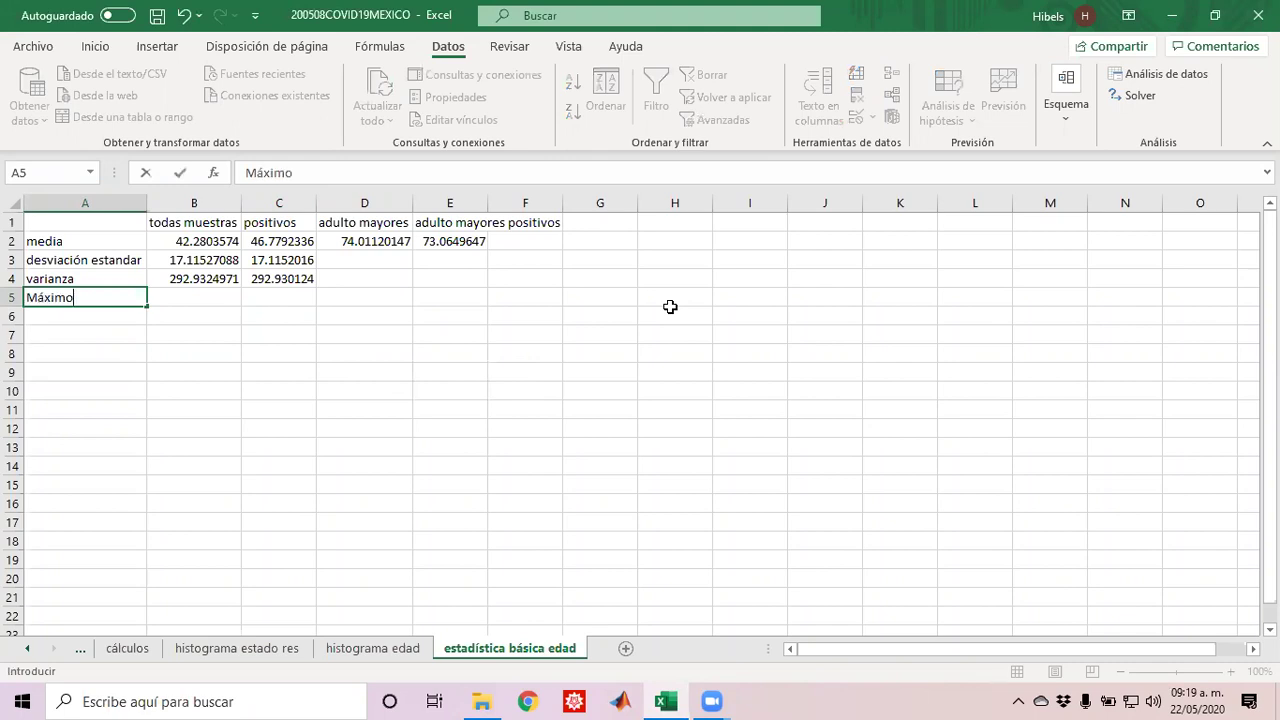
Step: Calculate the maximum age for all samples in B5 with MAX over P2:P123447 of the 200508COVID19MEXICO sheet
key("Tab")
type("=")
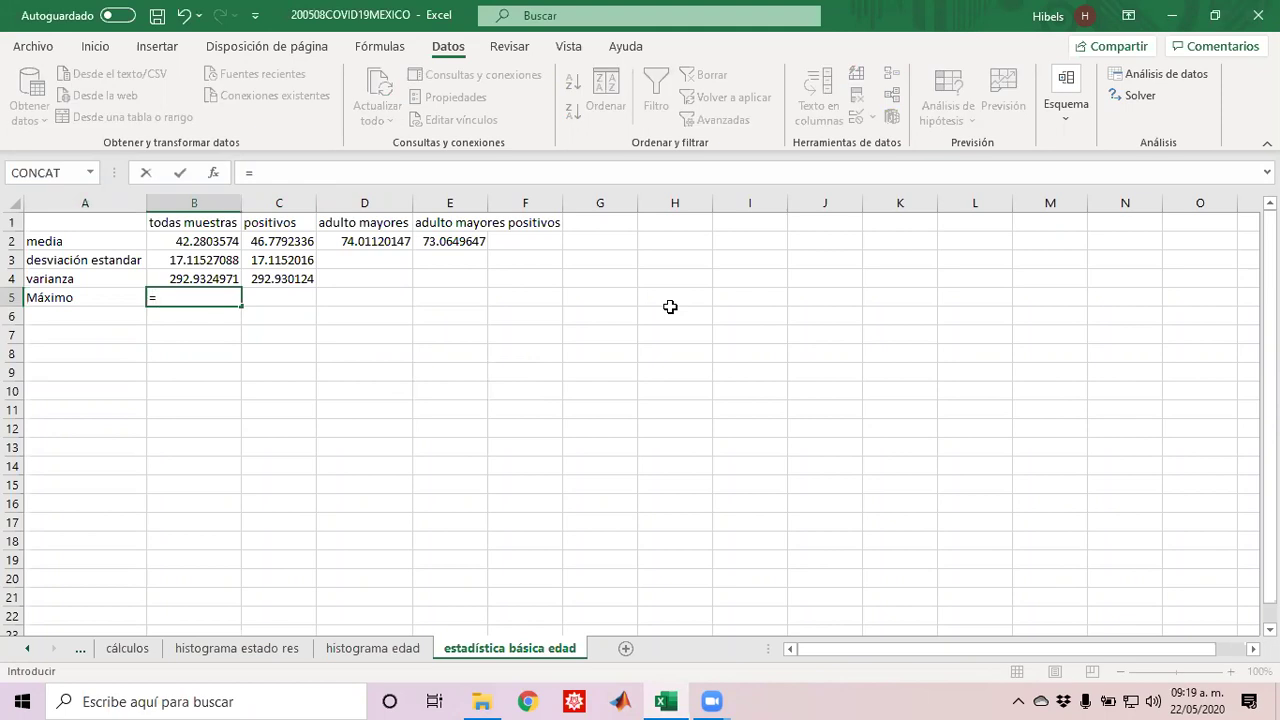
type("max")
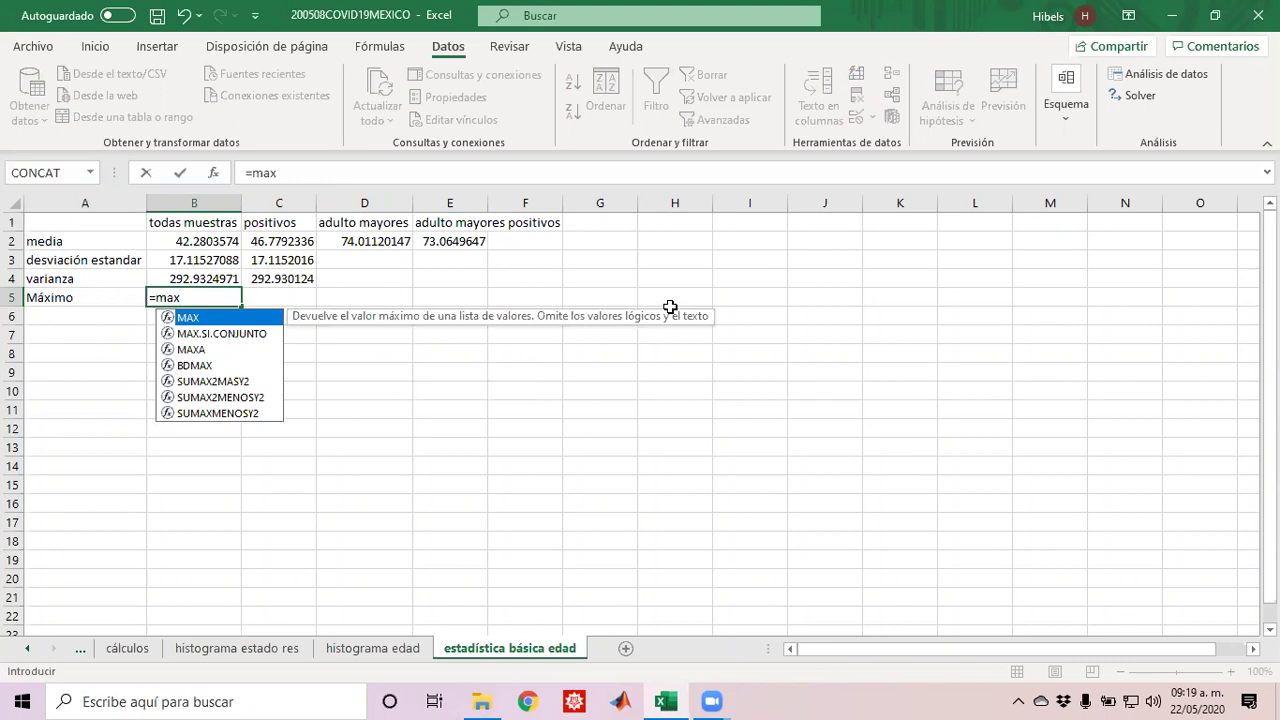
type("(")
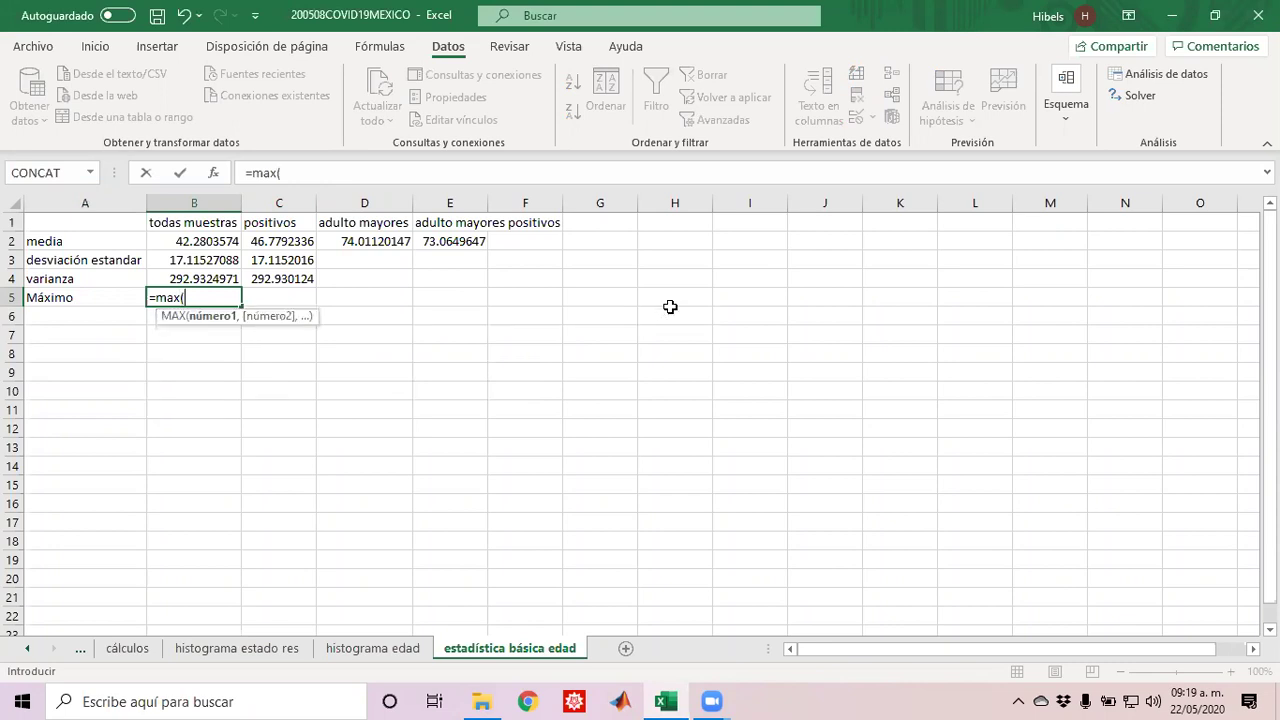
left_click(28, 649)
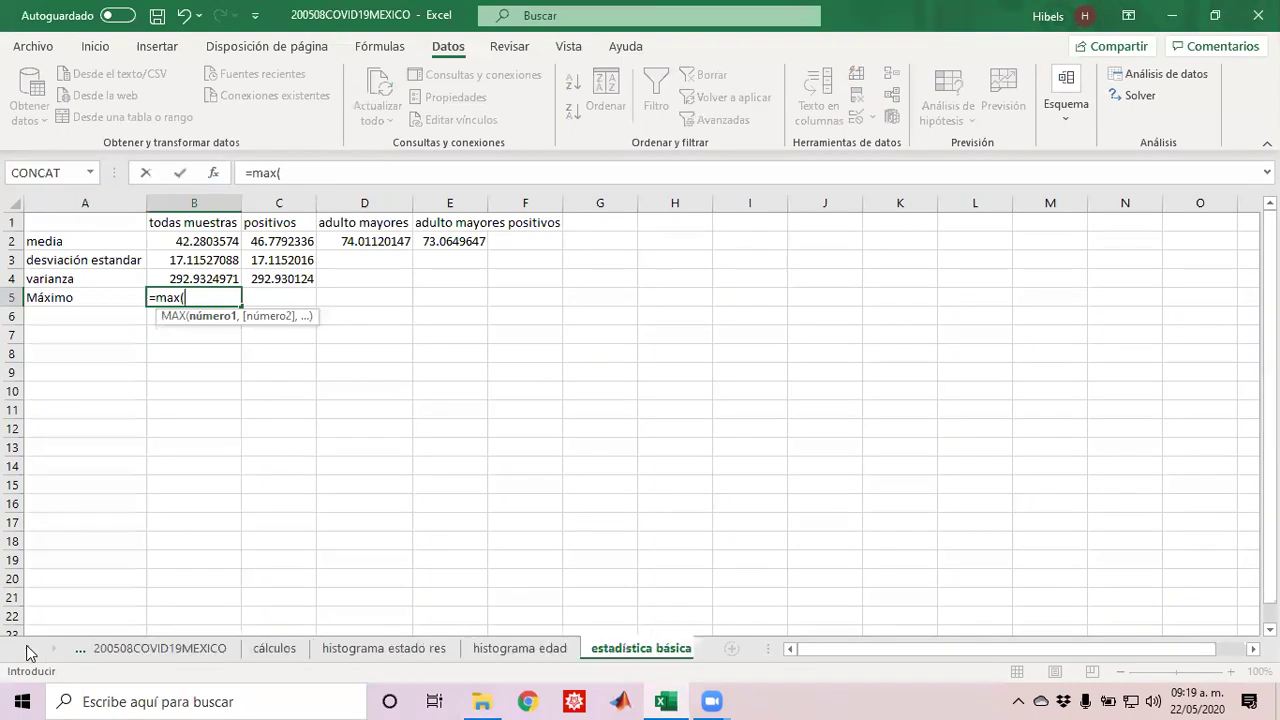
left_click(181, 650)
left_click(476, 371)
key("ctrl+Up")
key("Down")
key("ctrl+shift+Down")
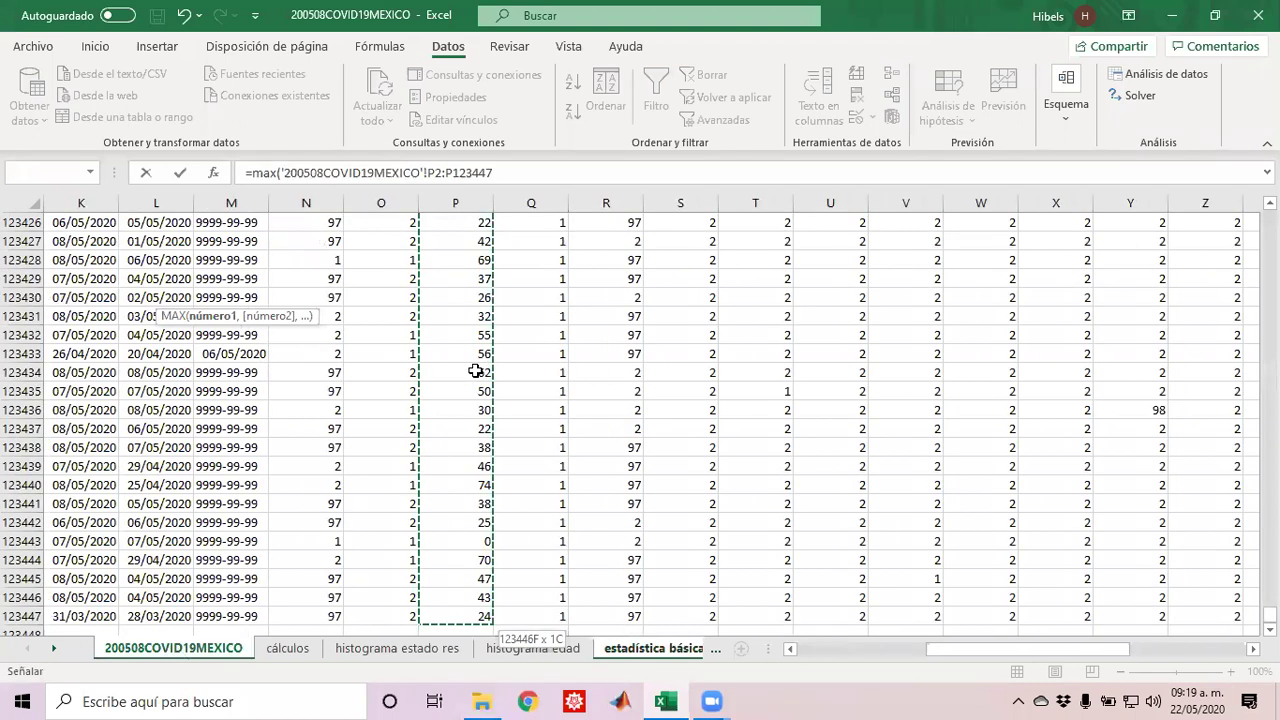
key("Return")
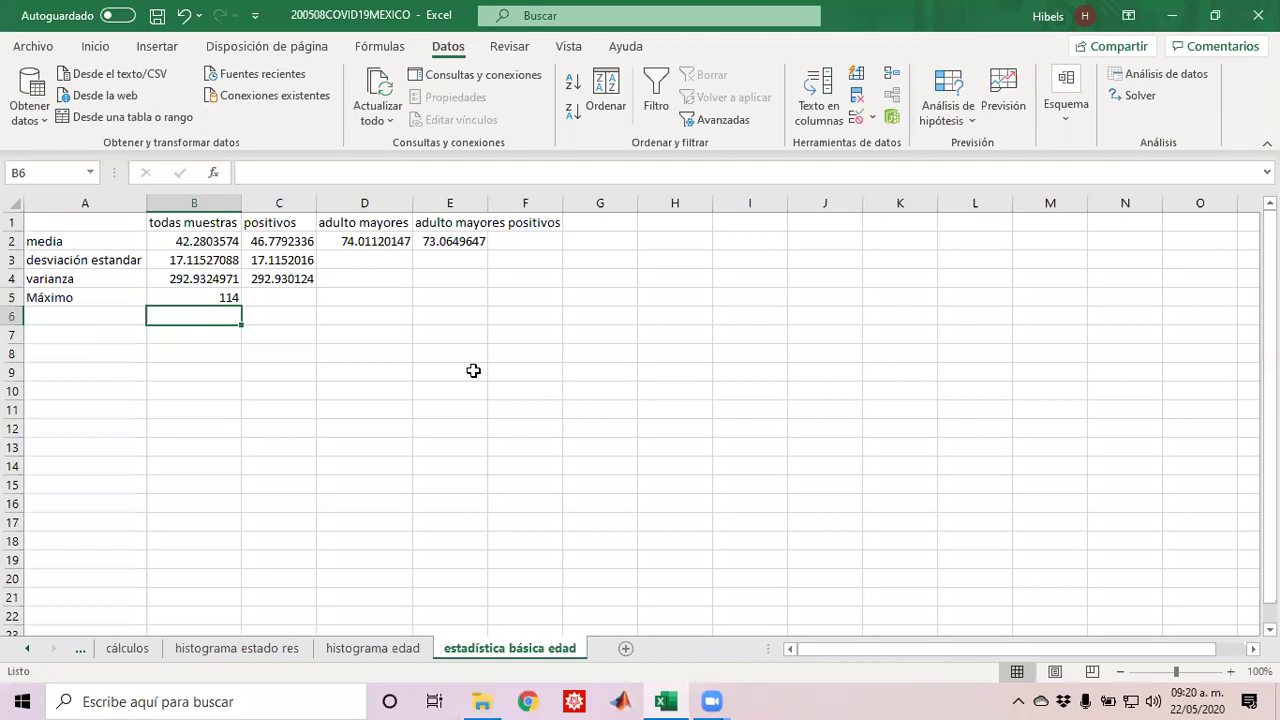
Step: Label A6 "mínimo" and calculate the minimum age in B6 with MIN over P2:P123447 of the 200508COVID19MEXICO sheet
key("Left")
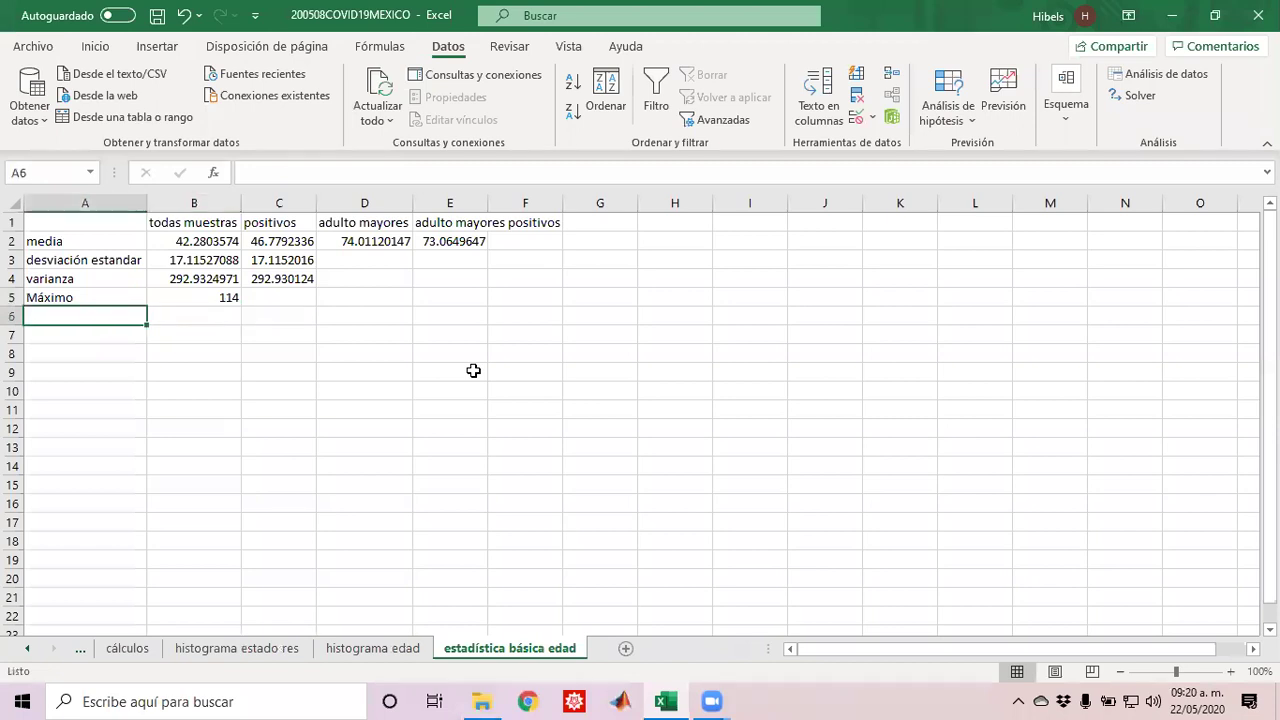
type("mínimo")
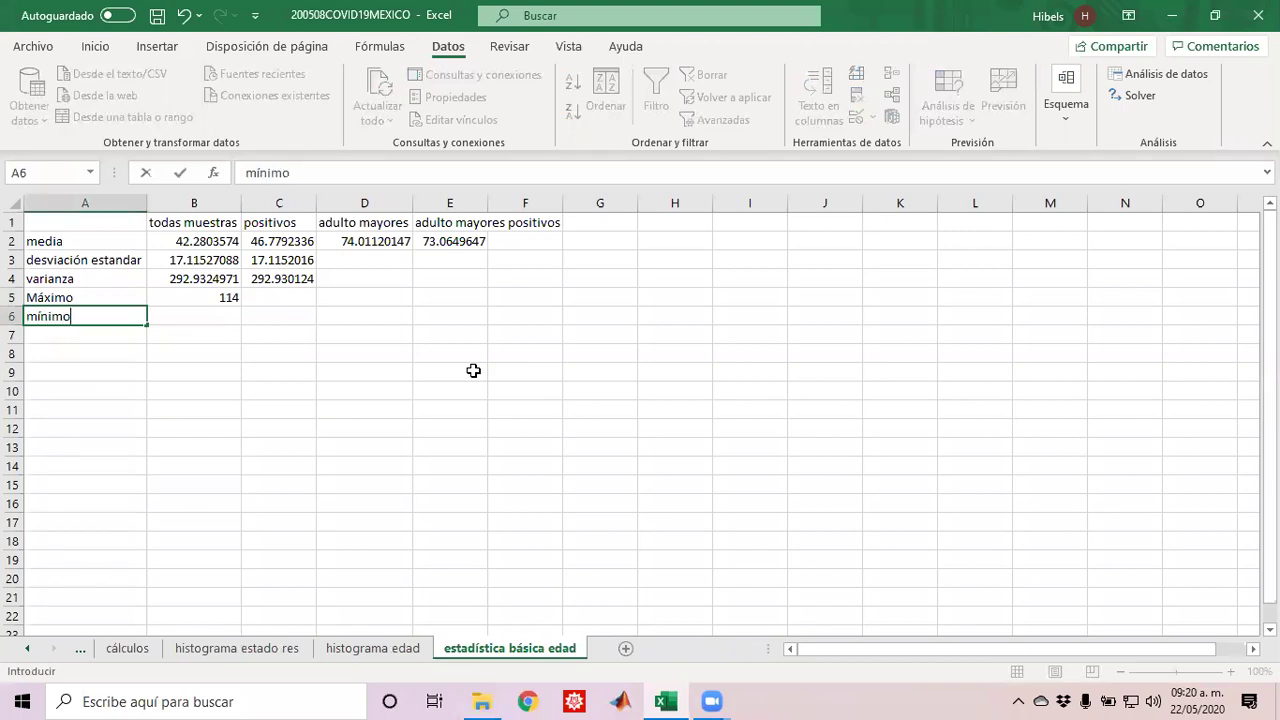
key("Right")
type("=min")
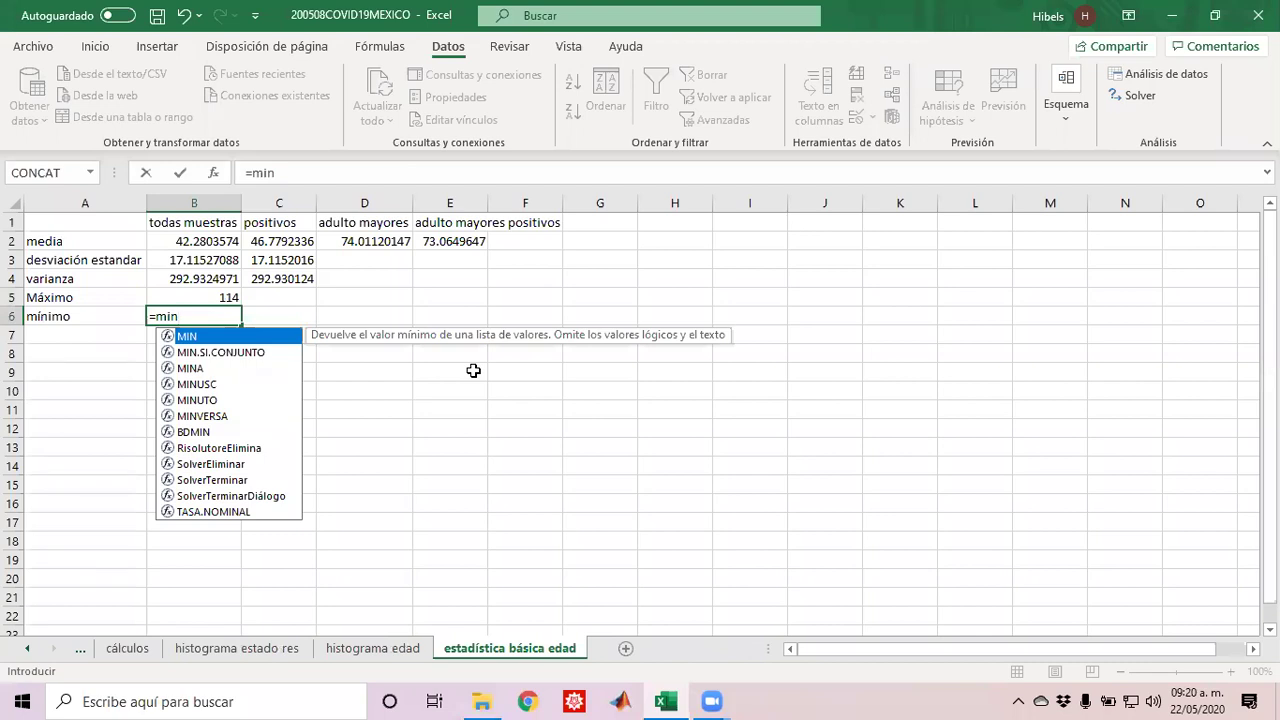
type("(")
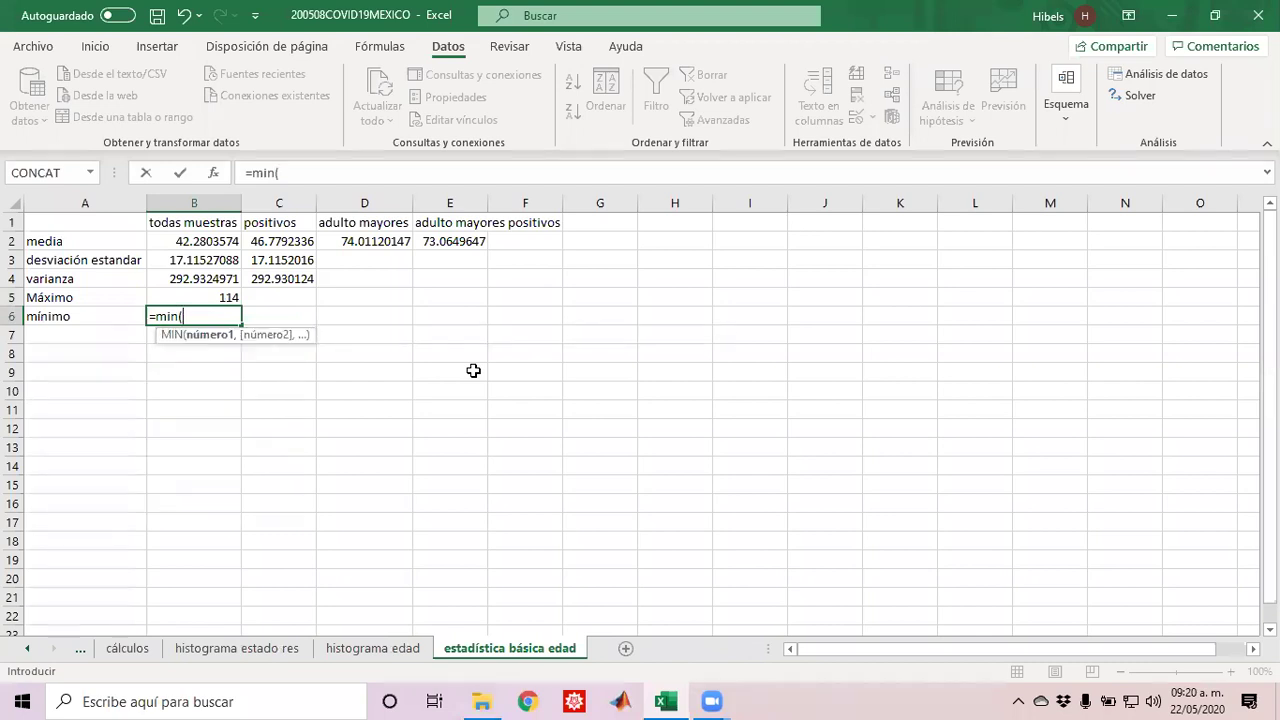
left_click(27, 648)
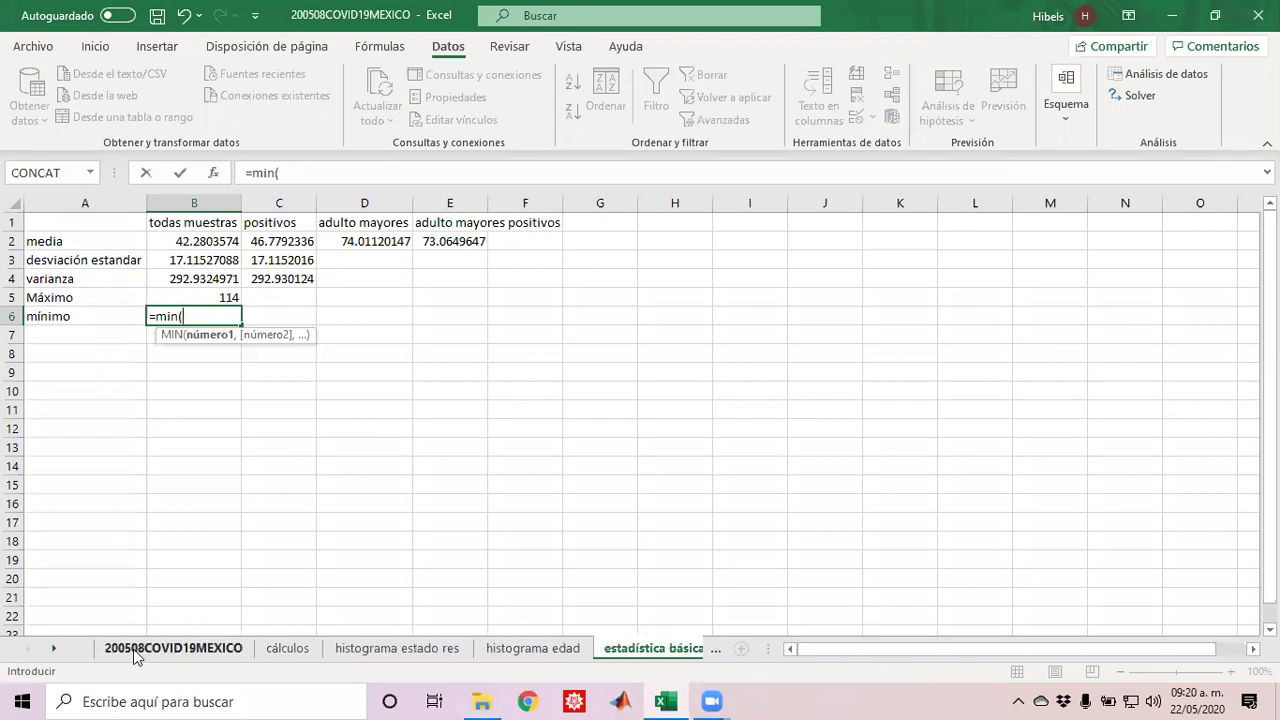
left_click(137, 649)
left_click(488, 425)
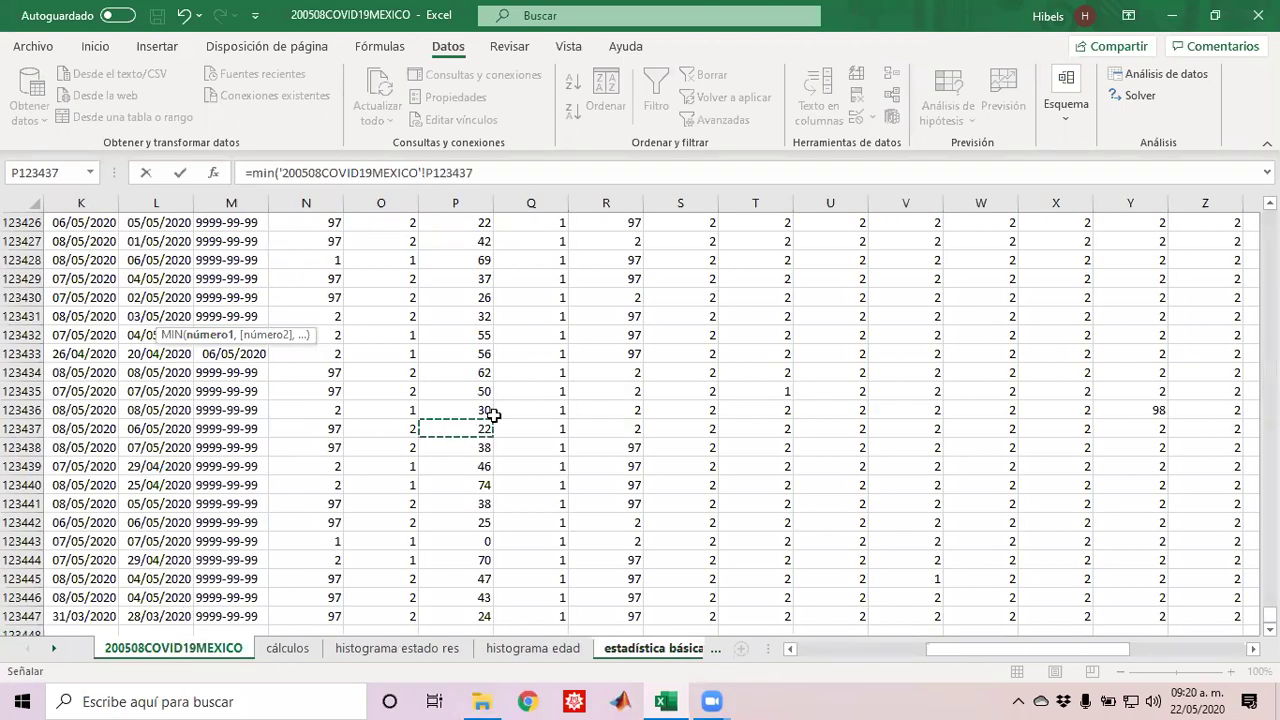
key("ctrl+Up")
key("Down")
key("ctrl+shift+Down")
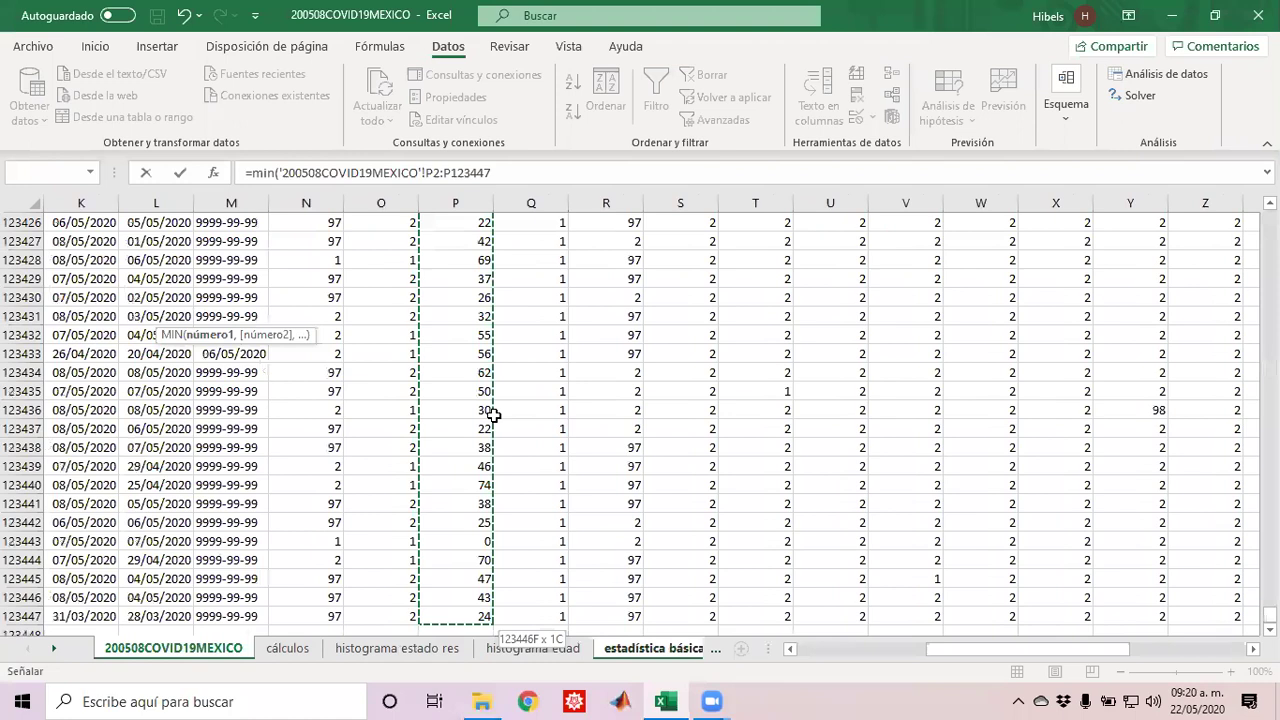
type(")")
key("Return")
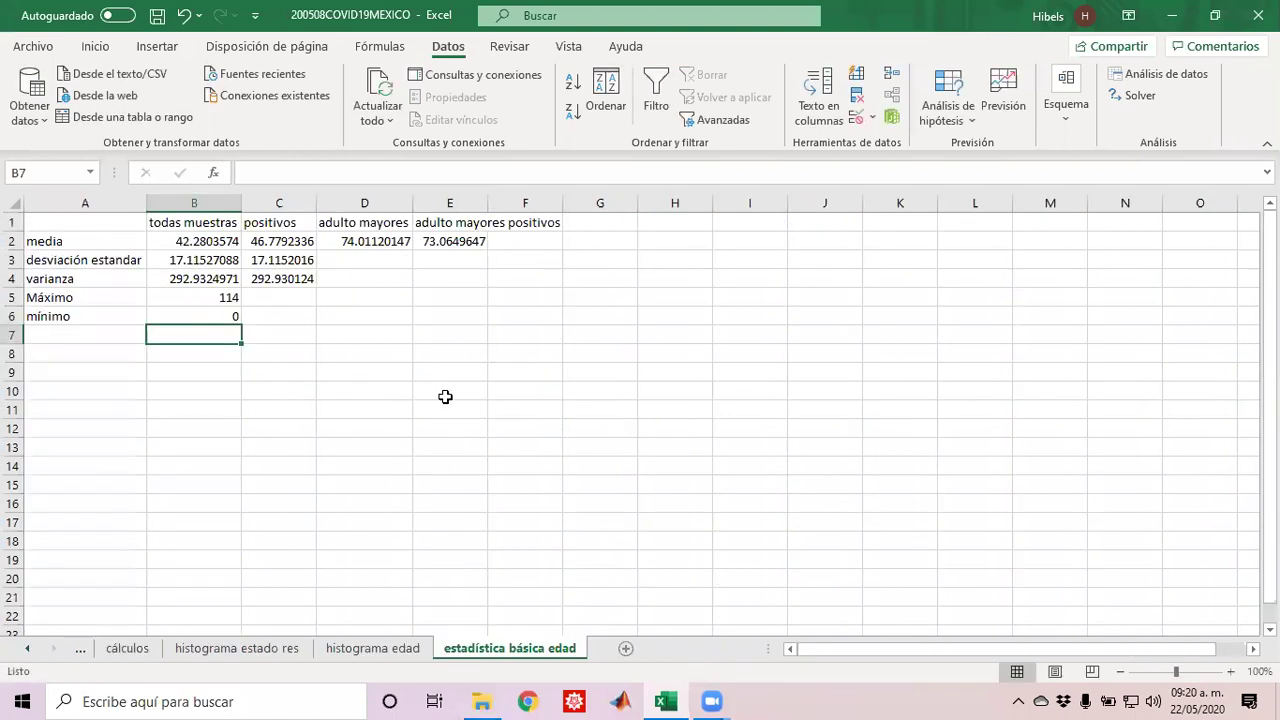
Step: Start a conditional maximum formula for the positive cases in C5 with the MAX.SI.CONJUNTO function
left_click(280, 295)
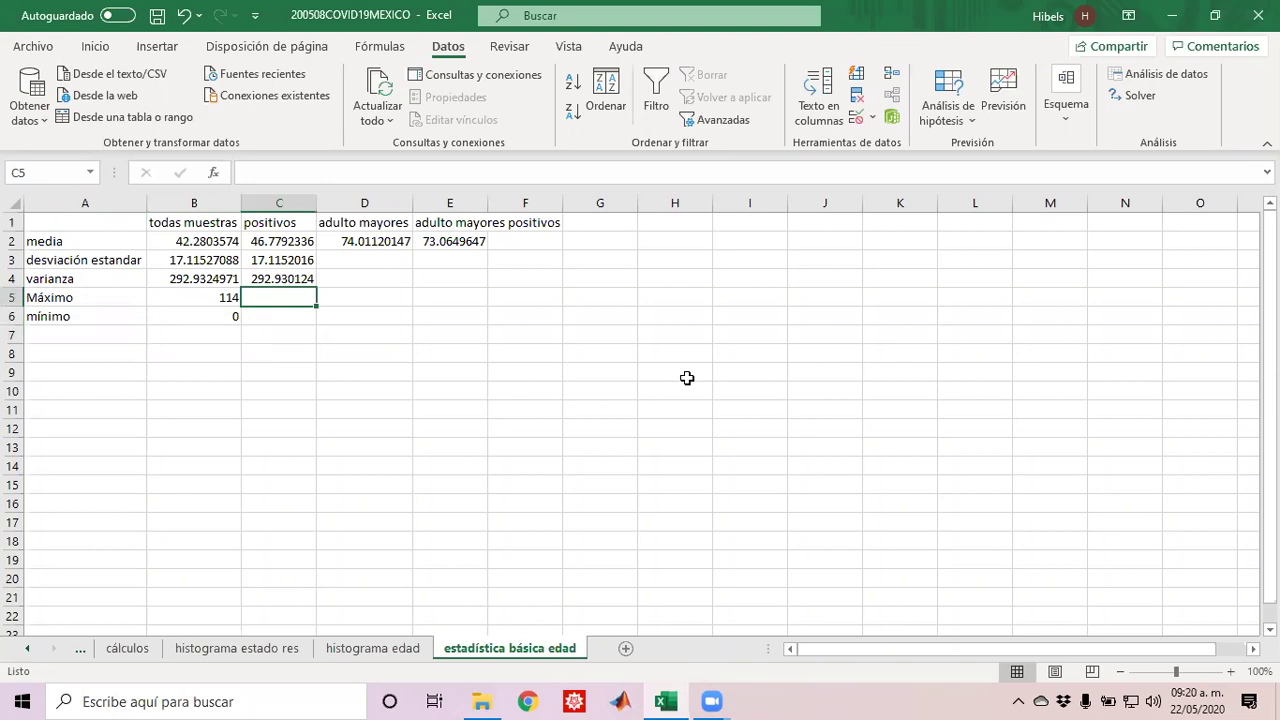
type("=")
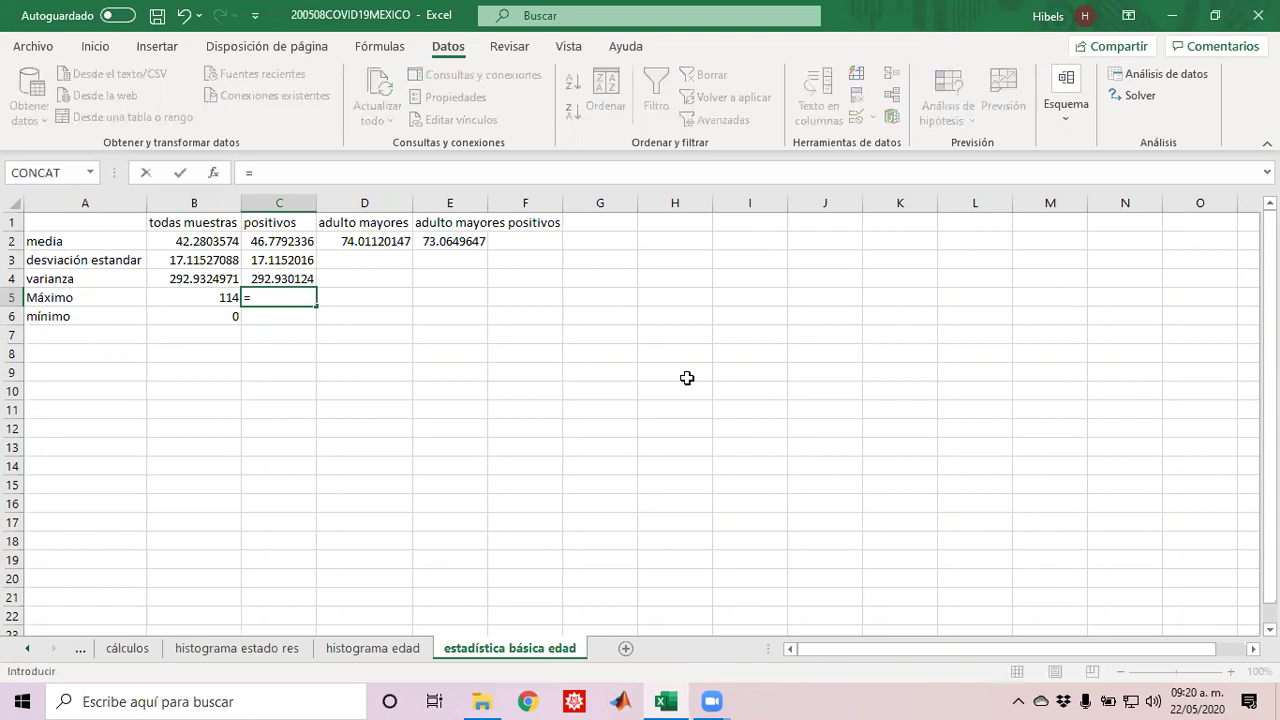
type("max.")
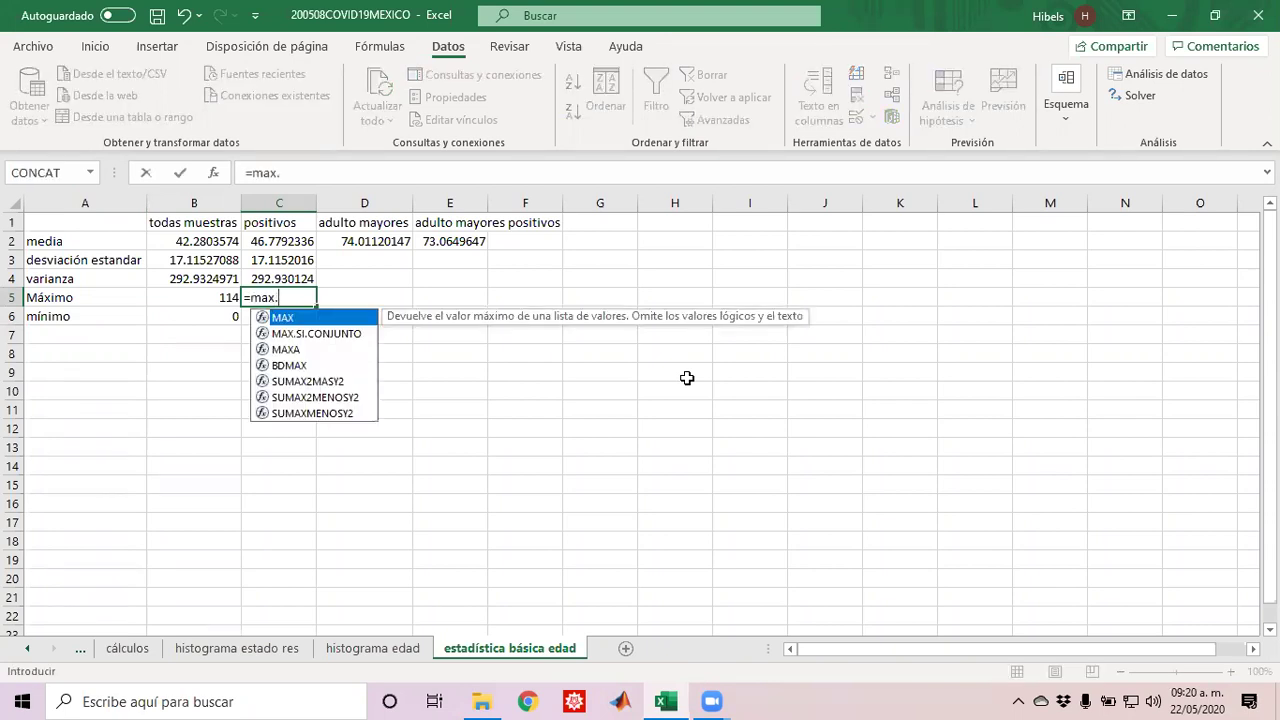
type("si.conjunto")
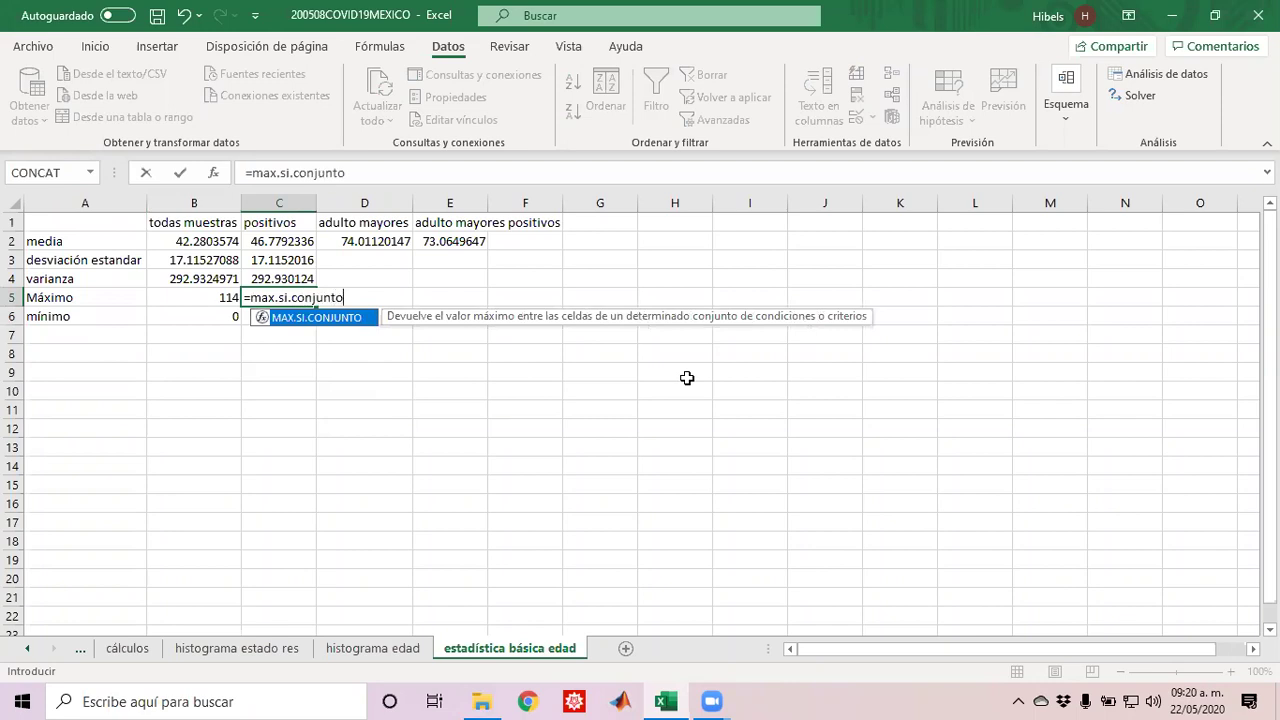
Step: Discard the unfinished MAX.SI.CONJUNTO formula in C5 and examine the average formula for adulto mayores positivos in E2
type("(")
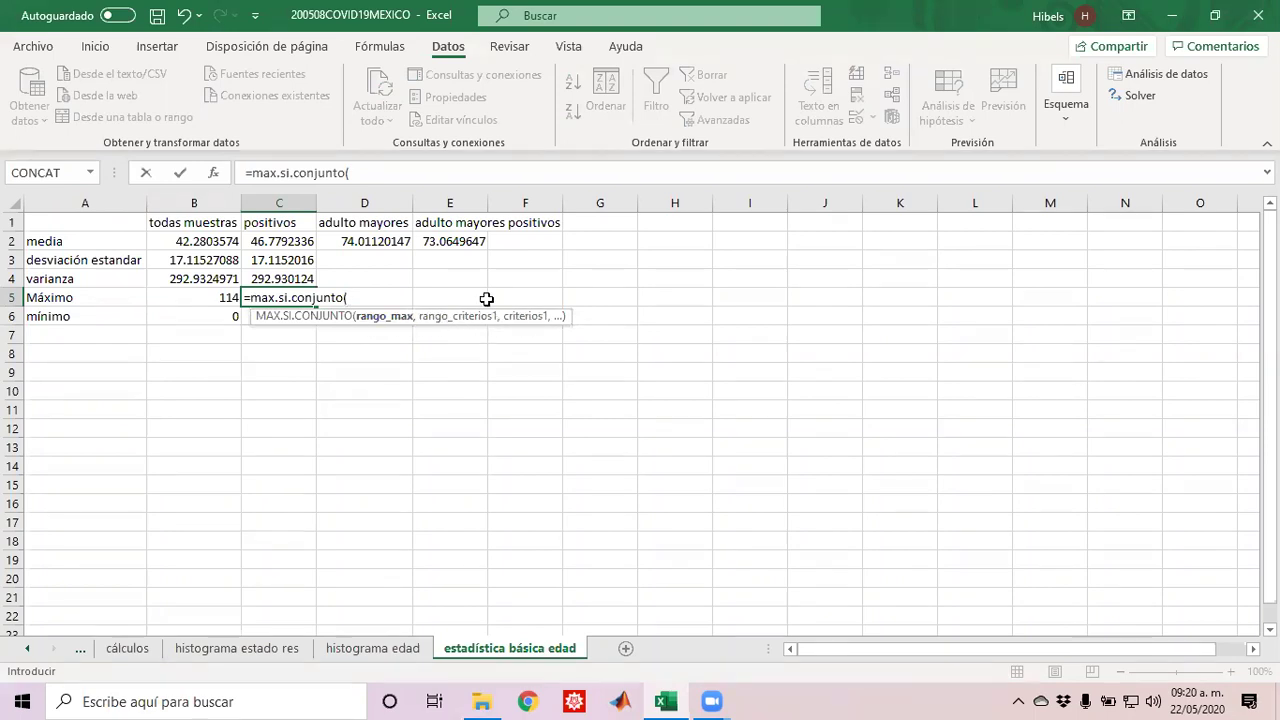
key("Escape")
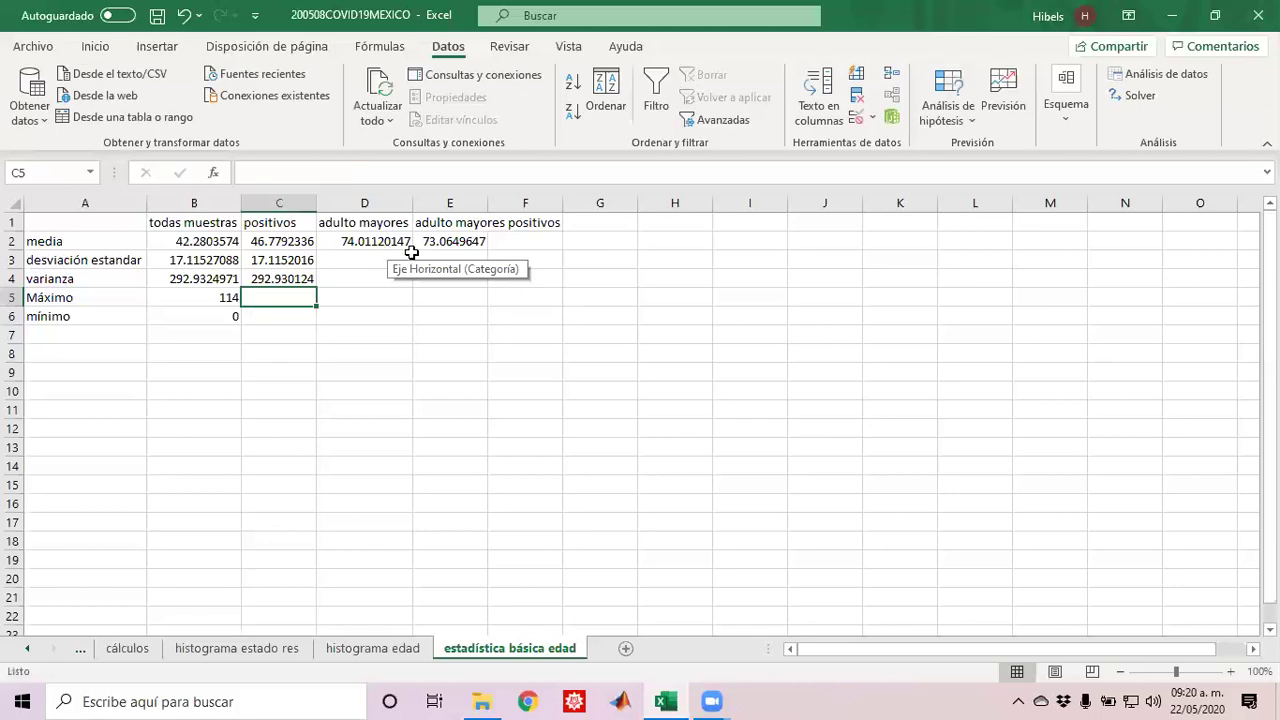
left_click(450, 242)
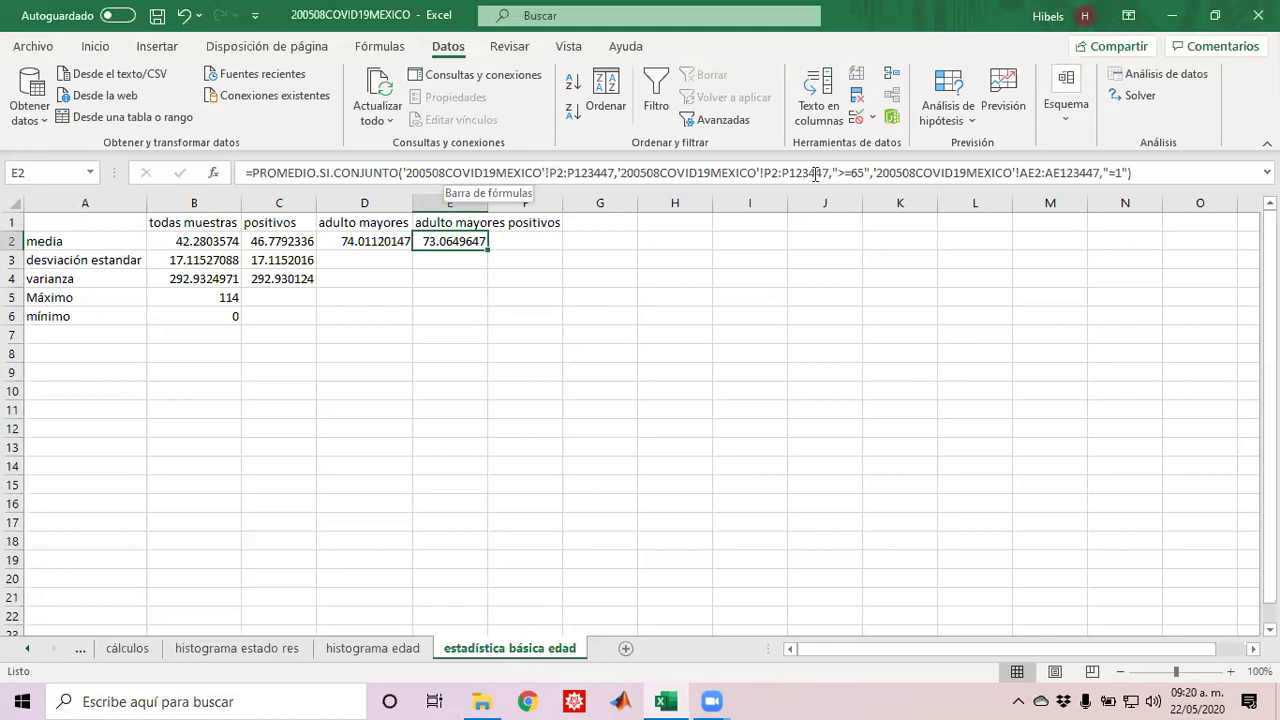
left_click(352, 352)
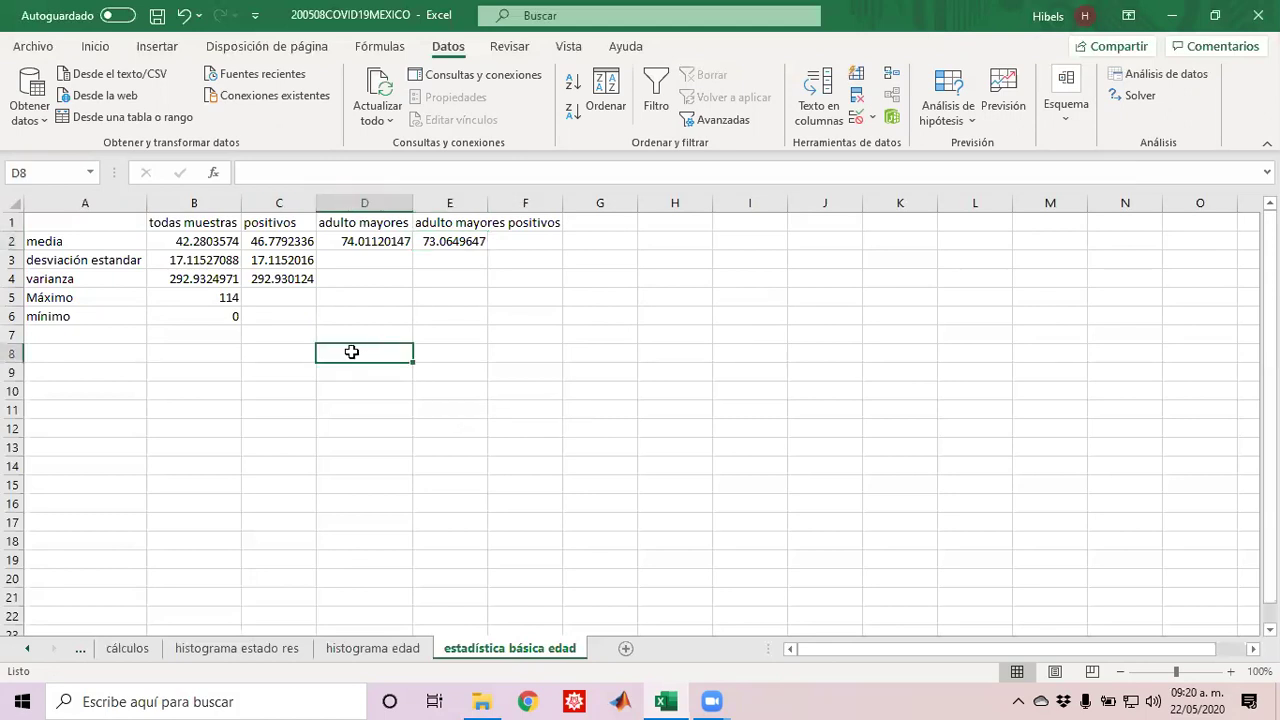
left_click(100, 338)
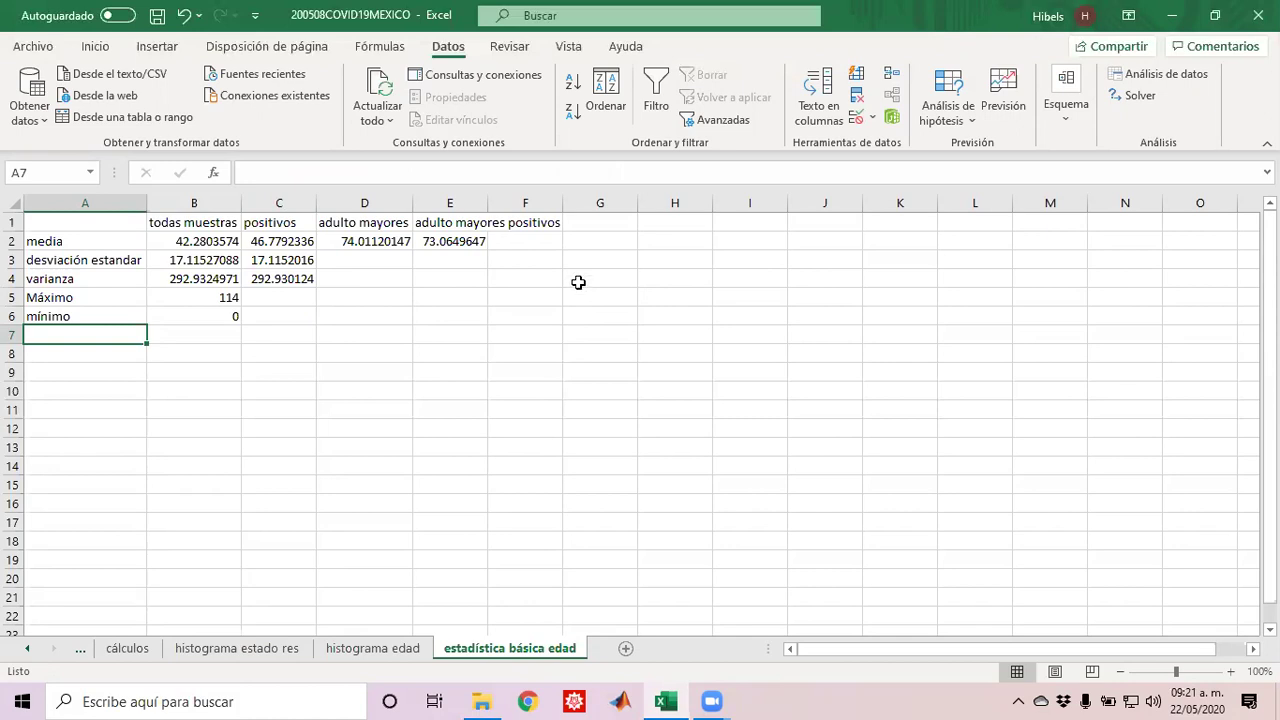
Step: Set up a Descriptive Statistics analysis of the age data in 200508COVID19MEXICO, range P1:P123447, with labels in the first row
left_click(674, 229)
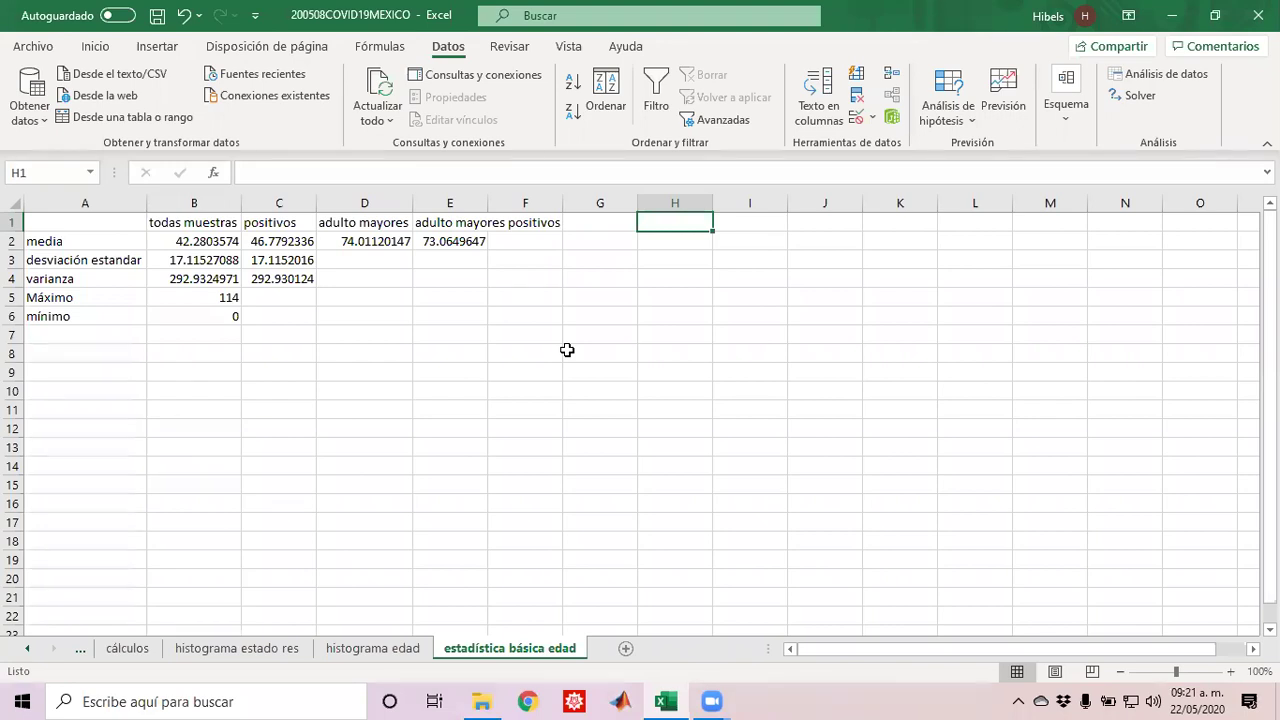
left_click(1165, 74)
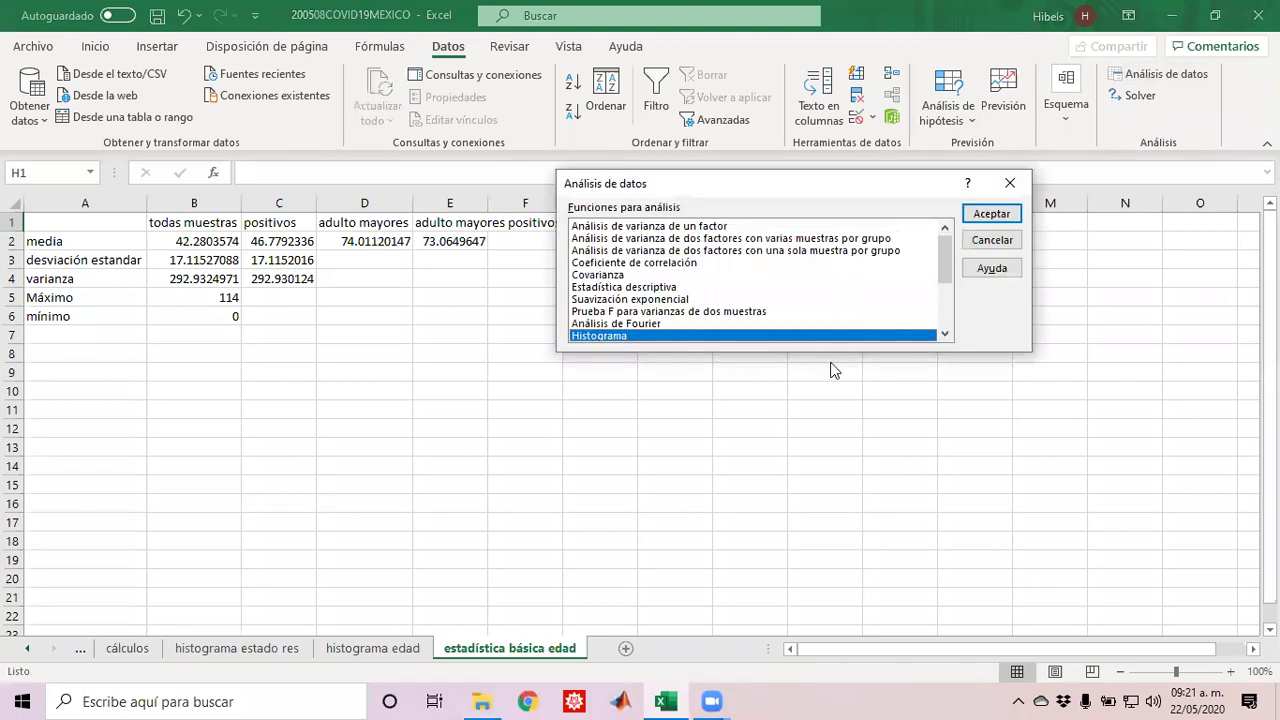
left_click(655, 289)
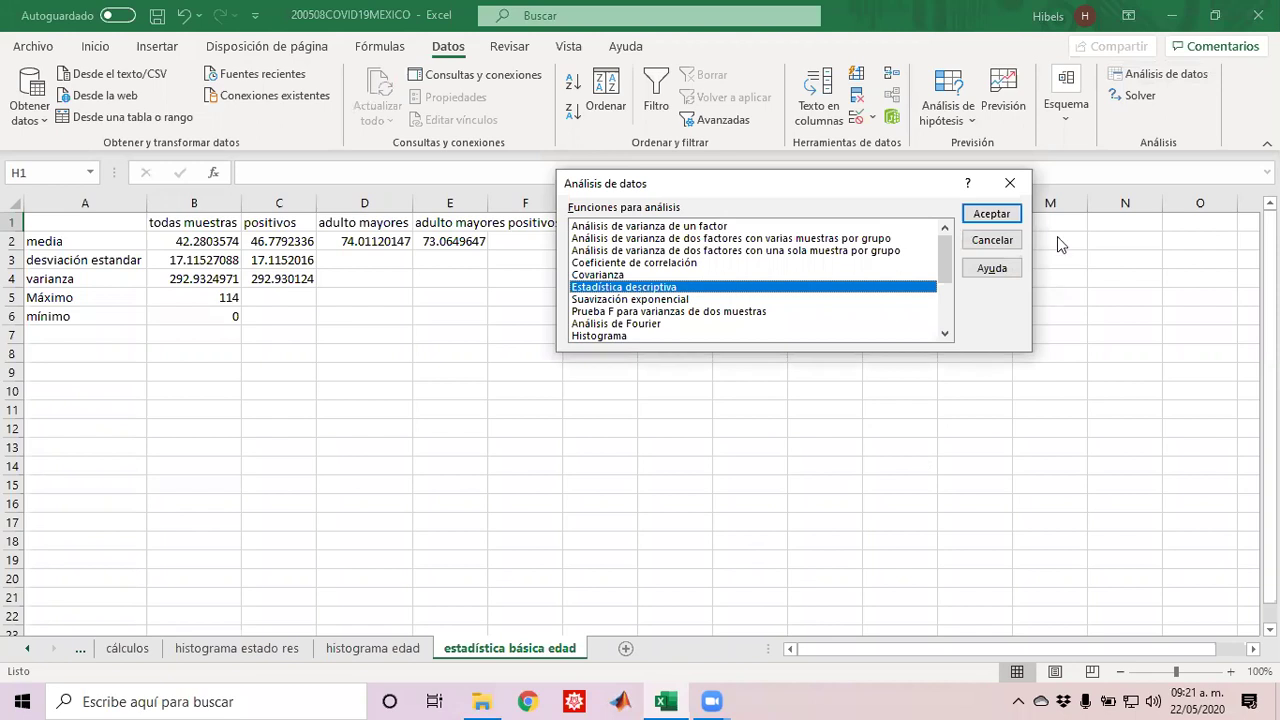
left_click(991, 214)
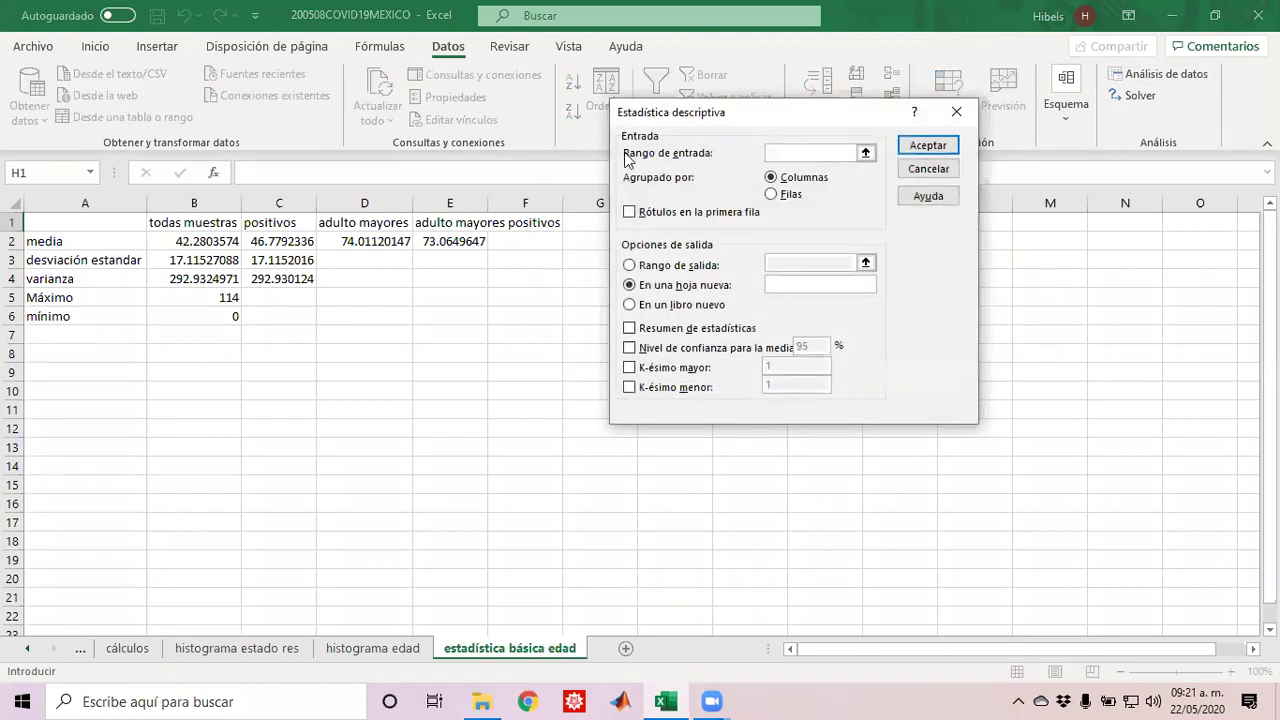
left_click(866, 152)
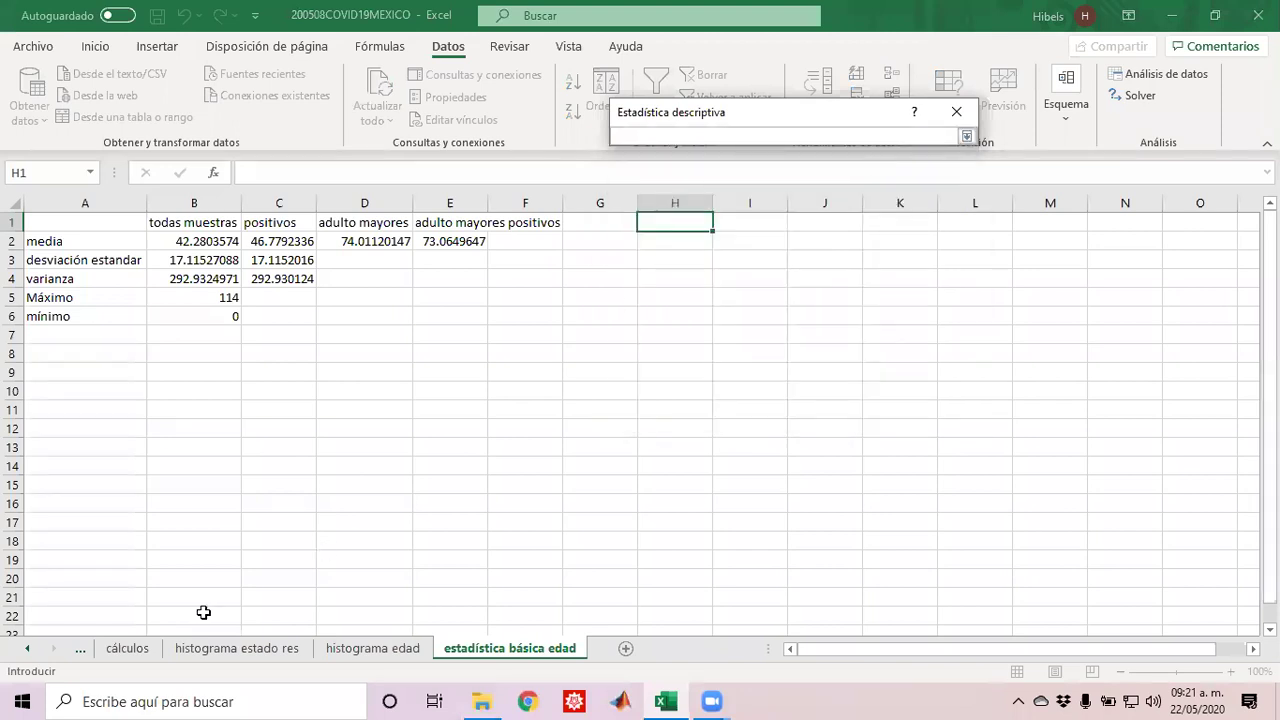
left_click(28, 648)
left_click(140, 651)
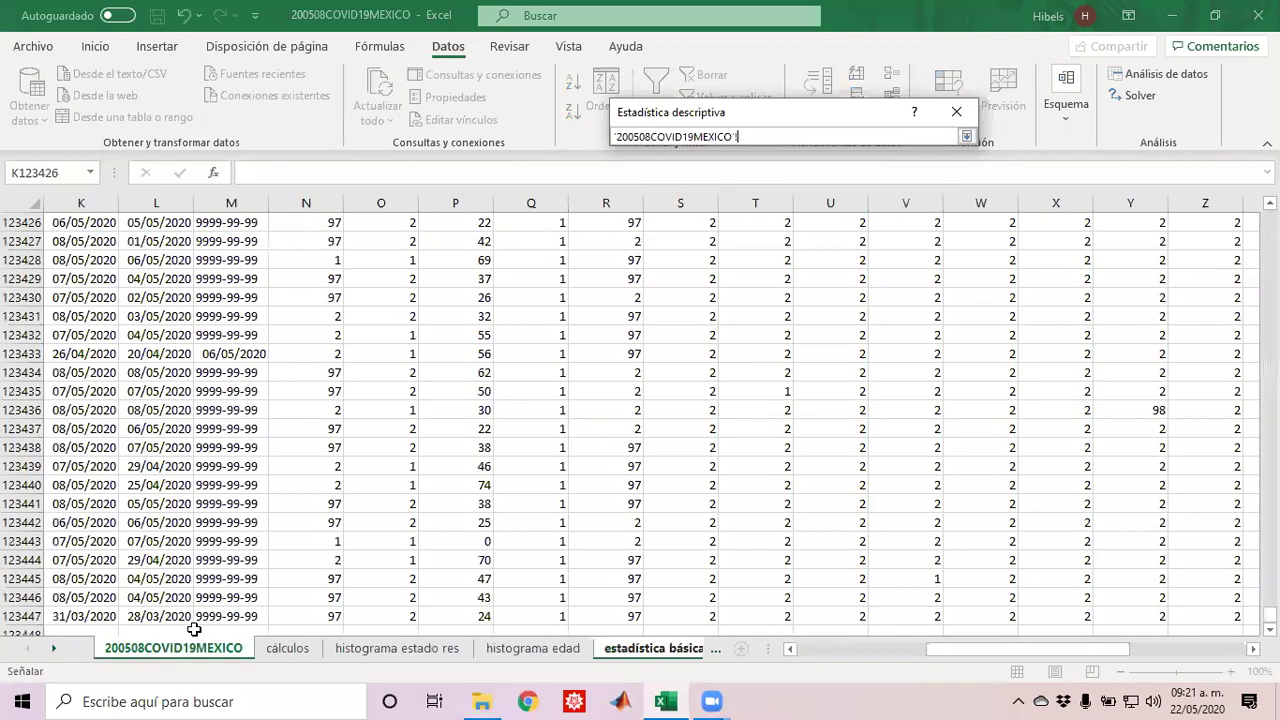
left_click_drag(490, 450, 455, 455)
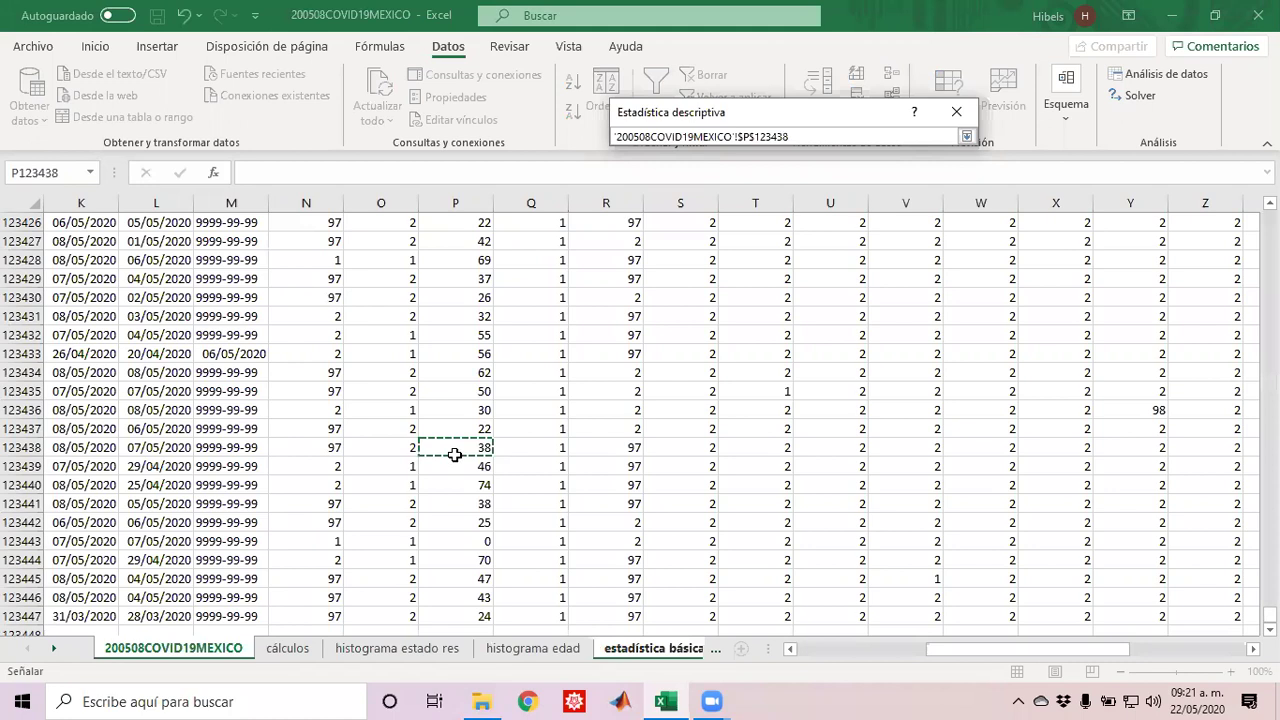
key("ctrl+Up")
key("ctrl+shift+Down")
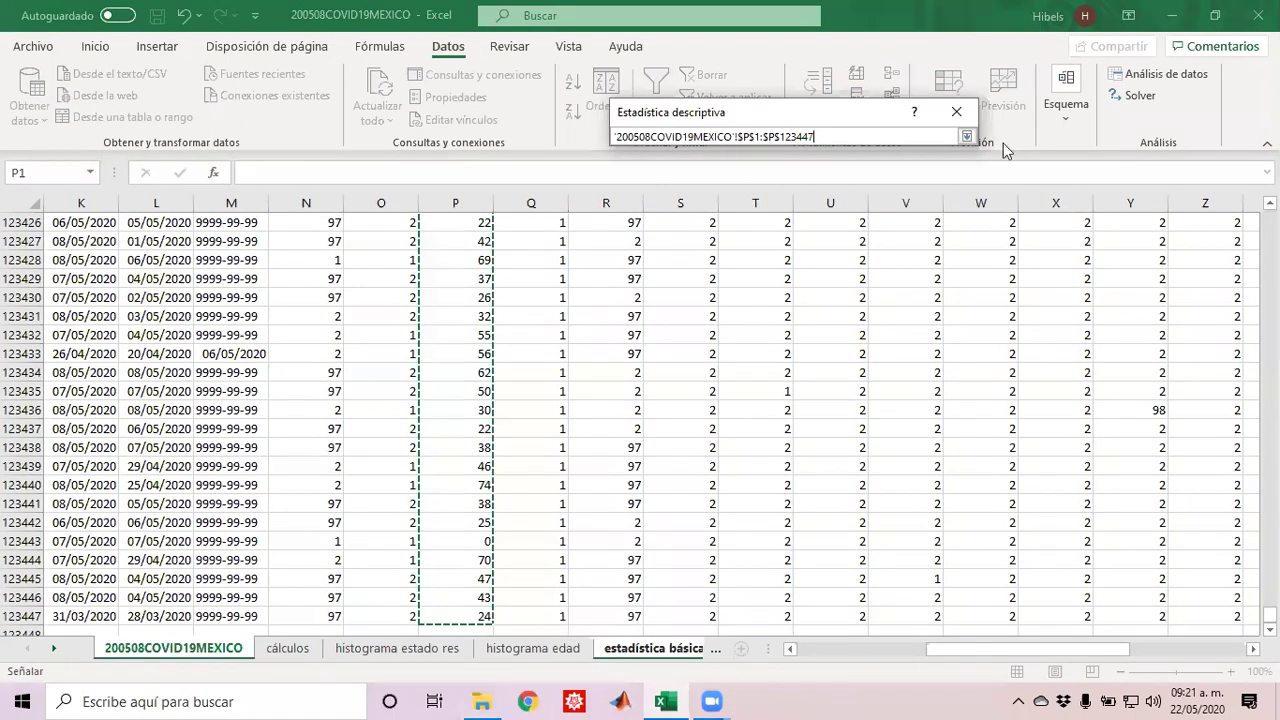
left_click(966, 136)
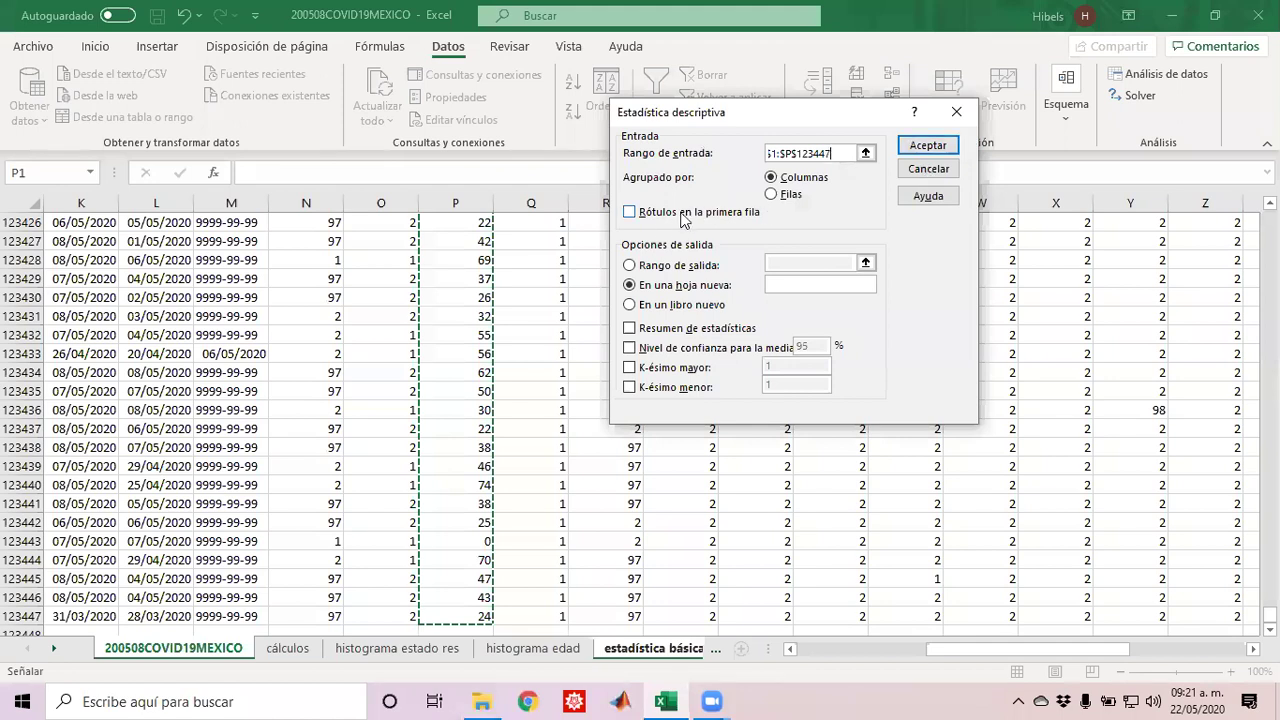
left_click(630, 213)
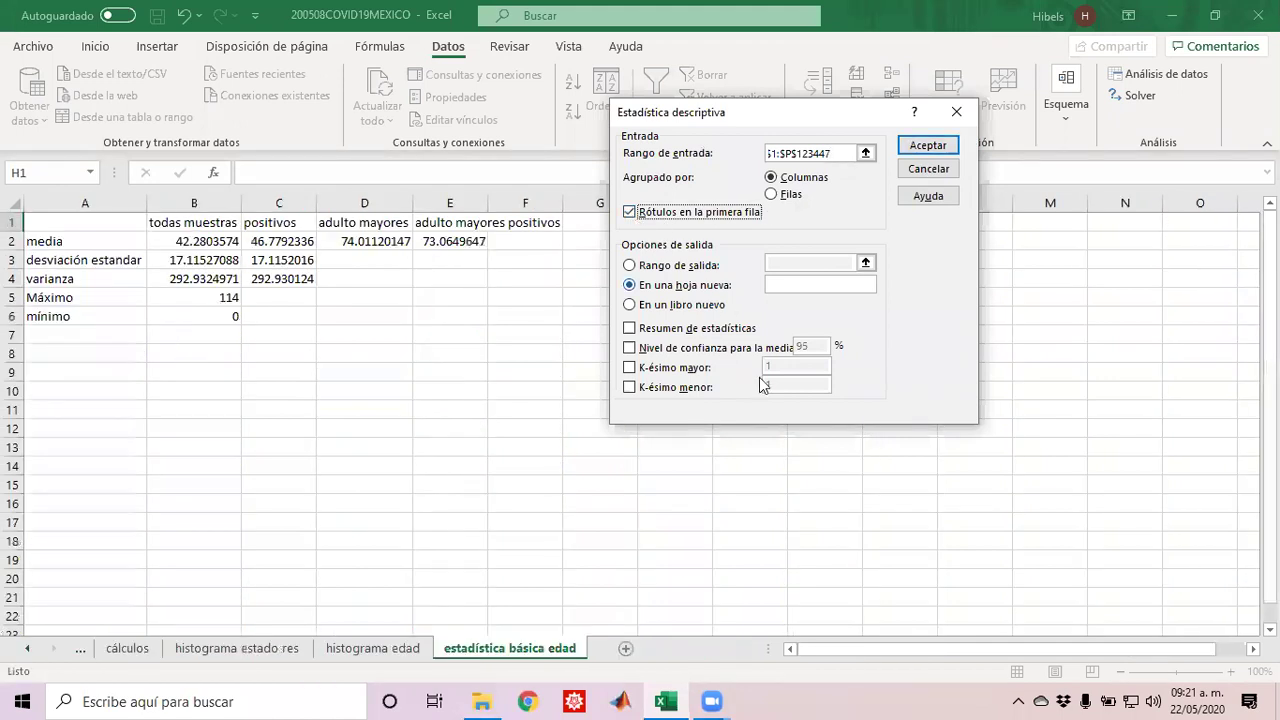
Step: Output the descriptive analysis to cell H1 of the estadística básica edad sheet, including the summary statistics
left_click(630, 266)
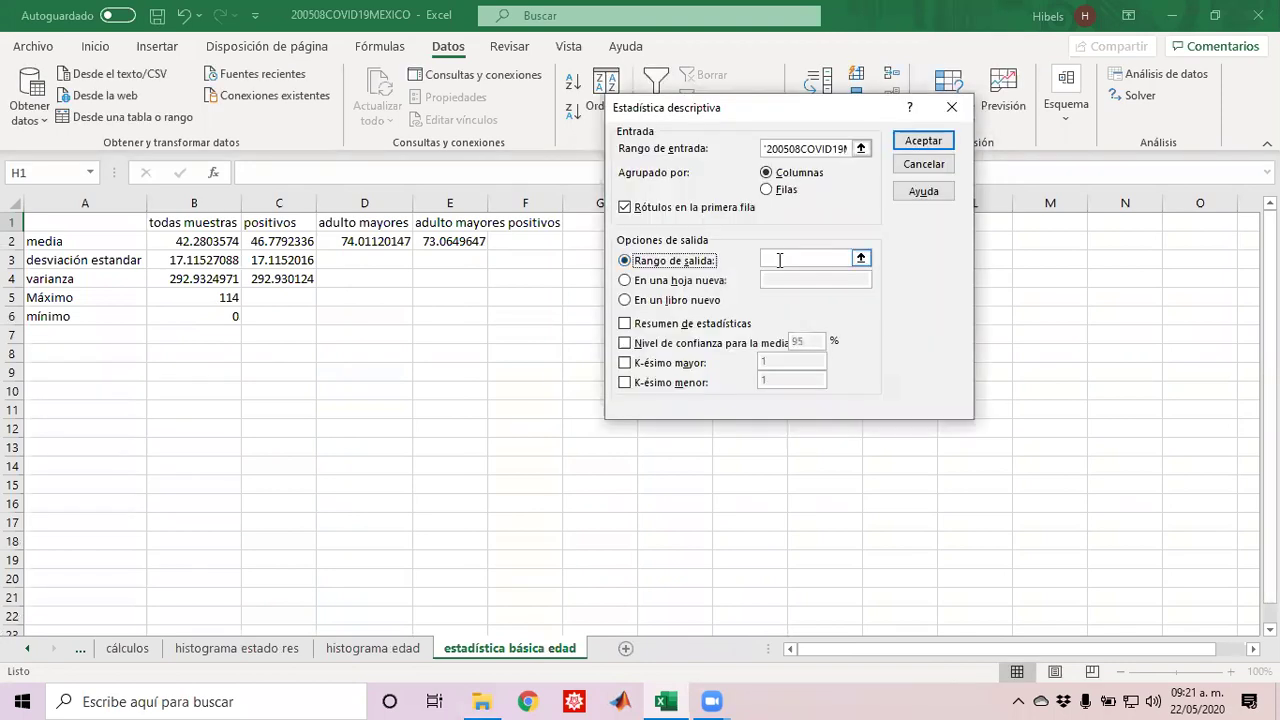
left_click(860, 257)
left_click(663, 221)
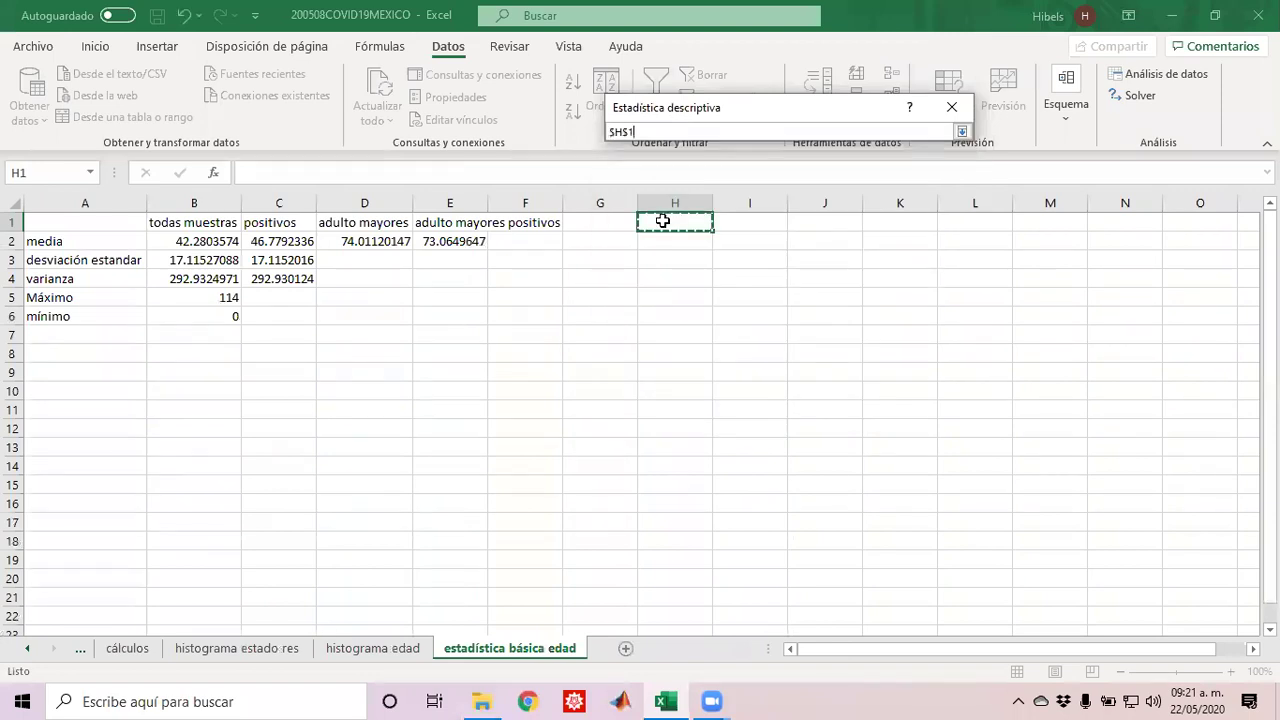
left_click(961, 131)
left_click(652, 324)
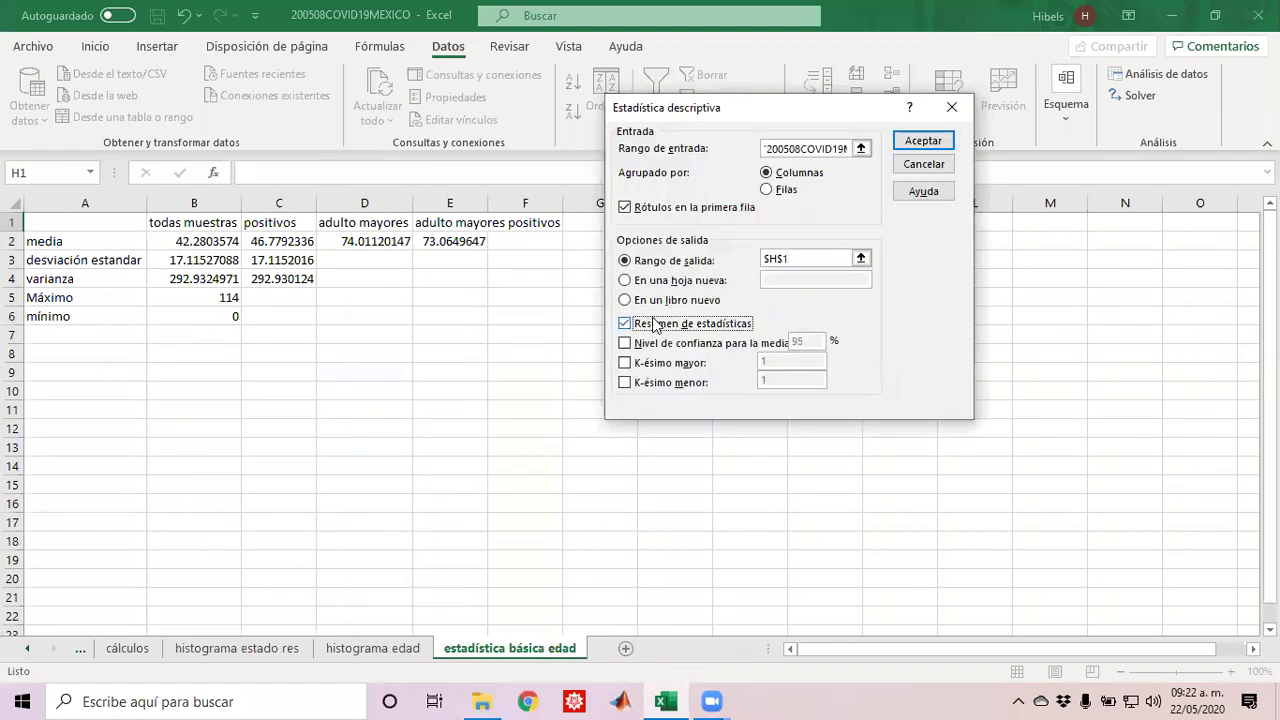
left_click(938, 147)
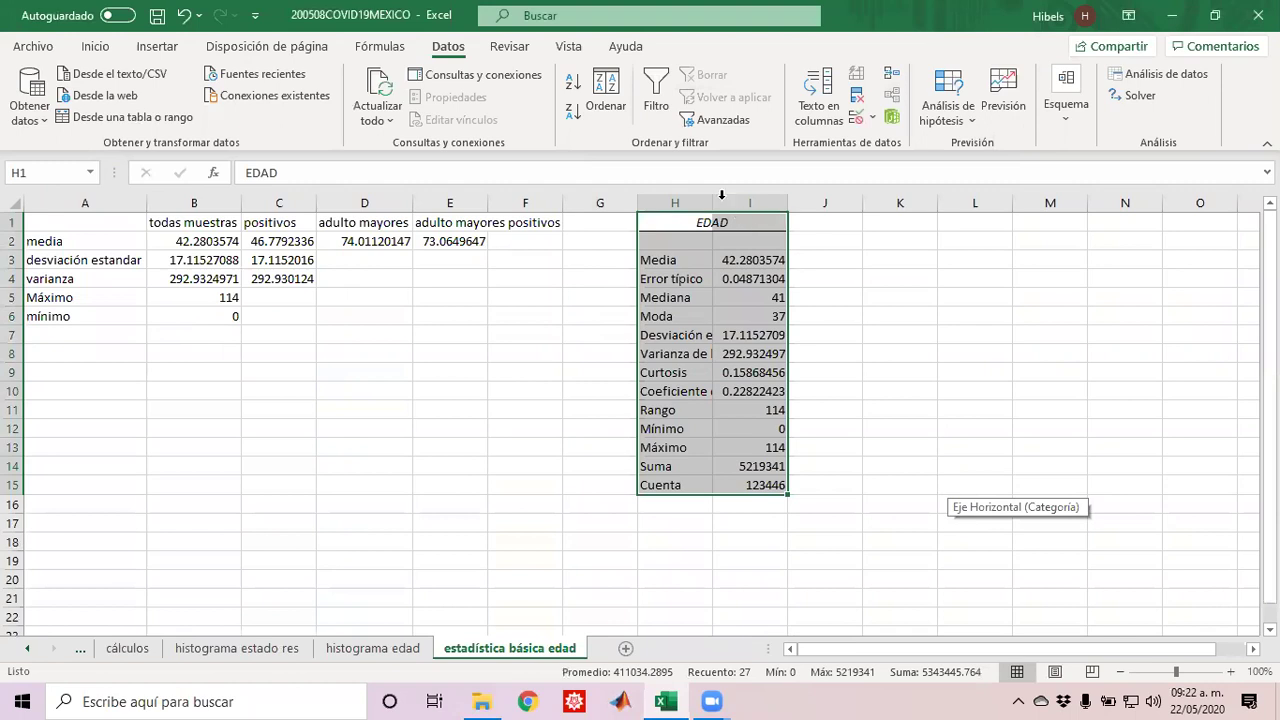
Step: Review the EDAD statistics from mean to mode and fit the width of column H to its labels
left_click(690, 260)
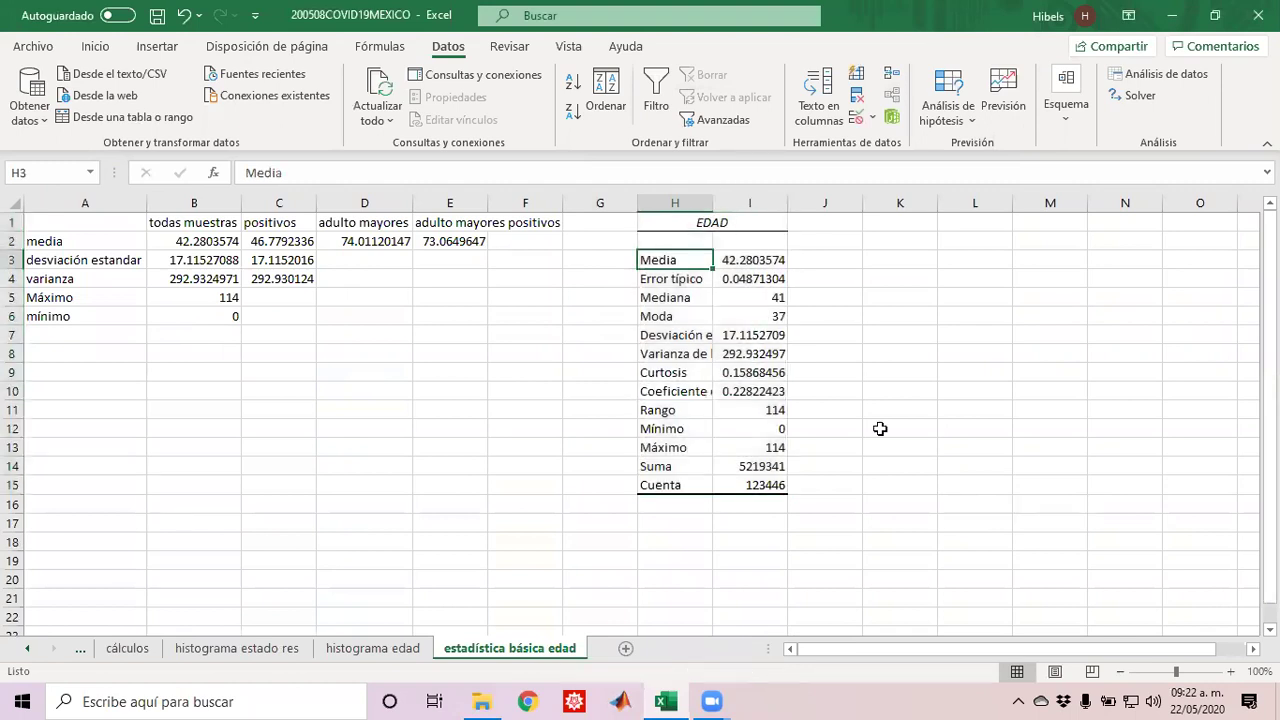
left_click_drag(680, 260, 772, 482)
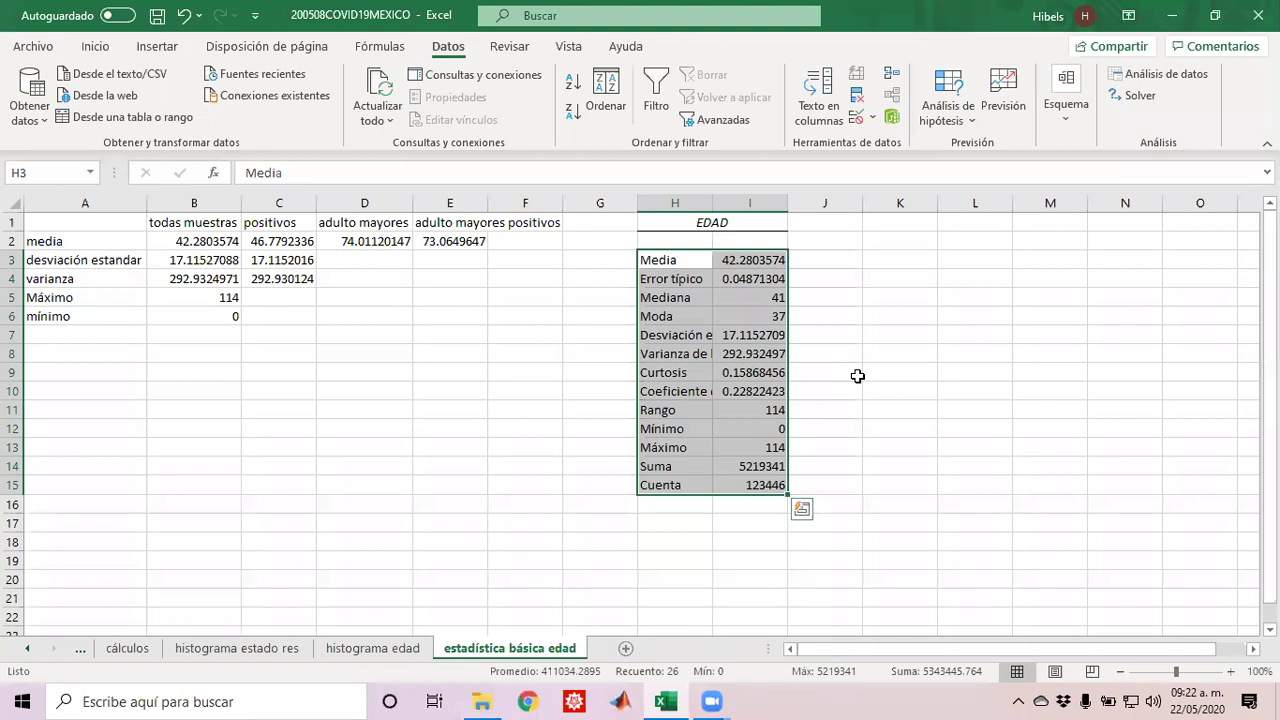
left_click(665, 260)
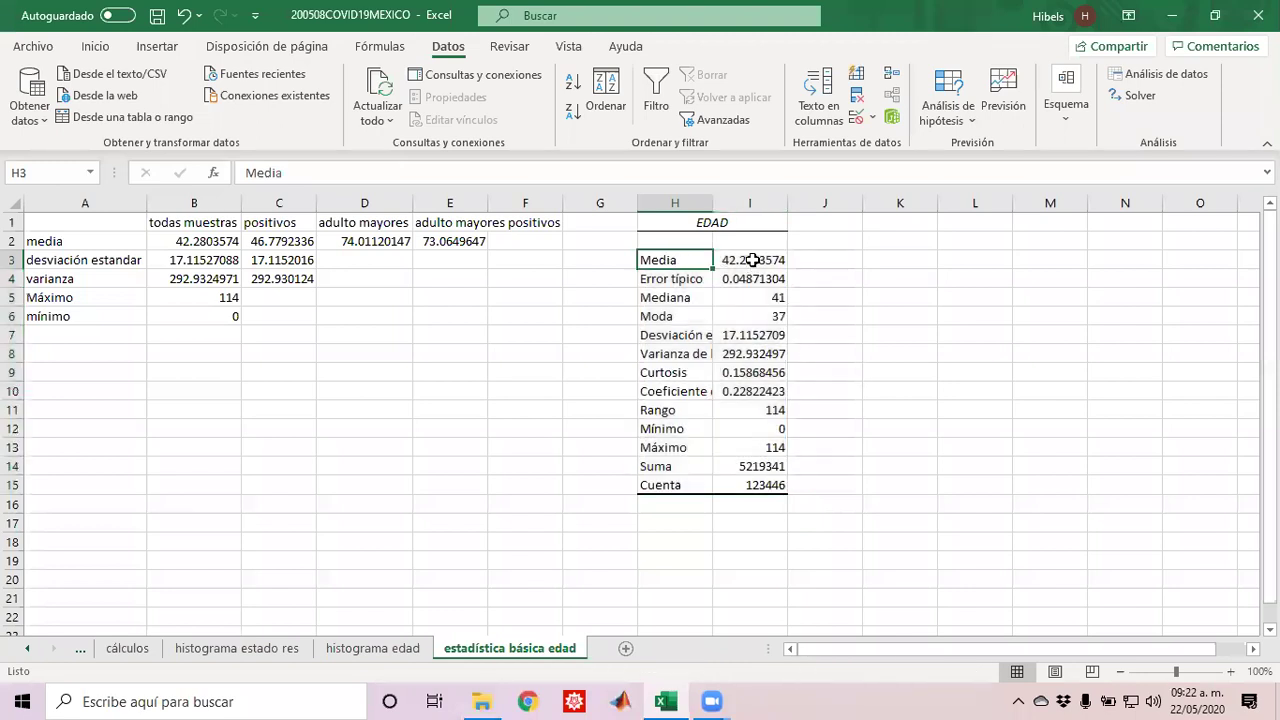
left_click(752, 260)
left_click(751, 279)
left_click(751, 297)
left_click(756, 313)
double_click(712, 203)
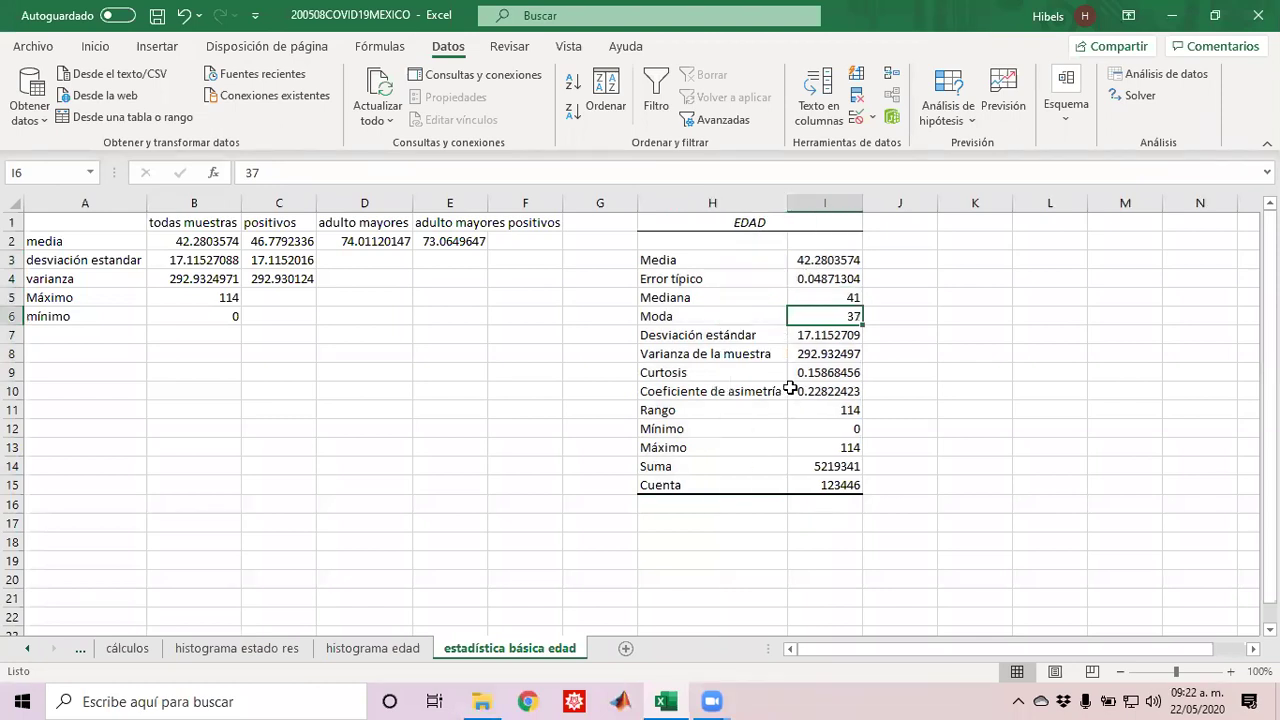
Step: Compare the sample variance in the EDAD summary with the variance formula for todas muestras in B4
left_click(815, 355)
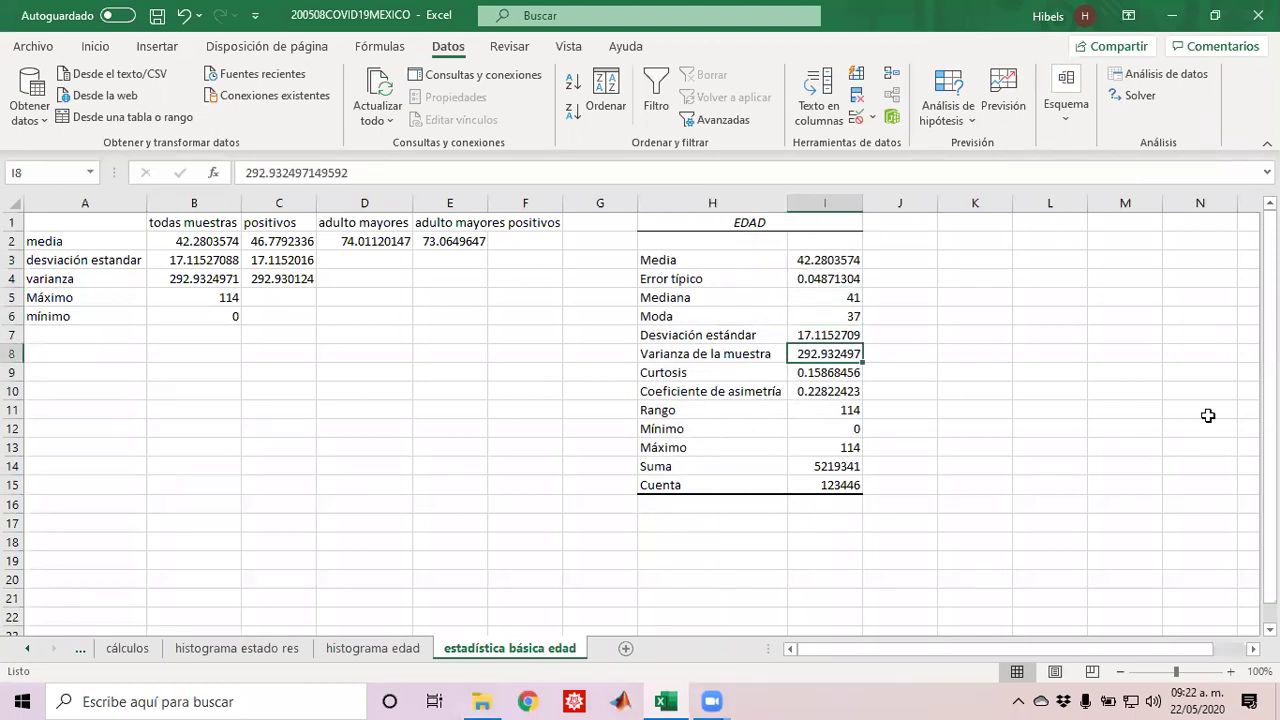
key("Left")
key("Left")
key("Left")
key("Left")
key("Left")
key("Left")
key("Left")
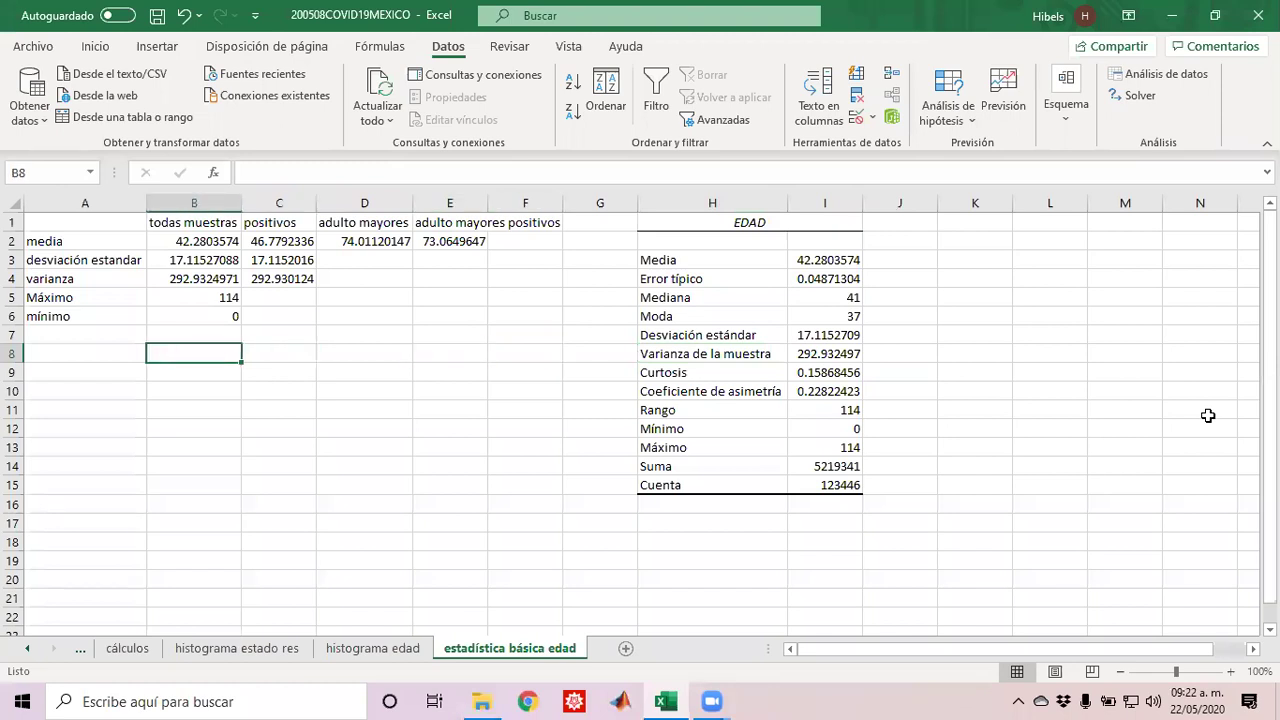
key("Up")
key("Up")
key("Up")
key("Up")
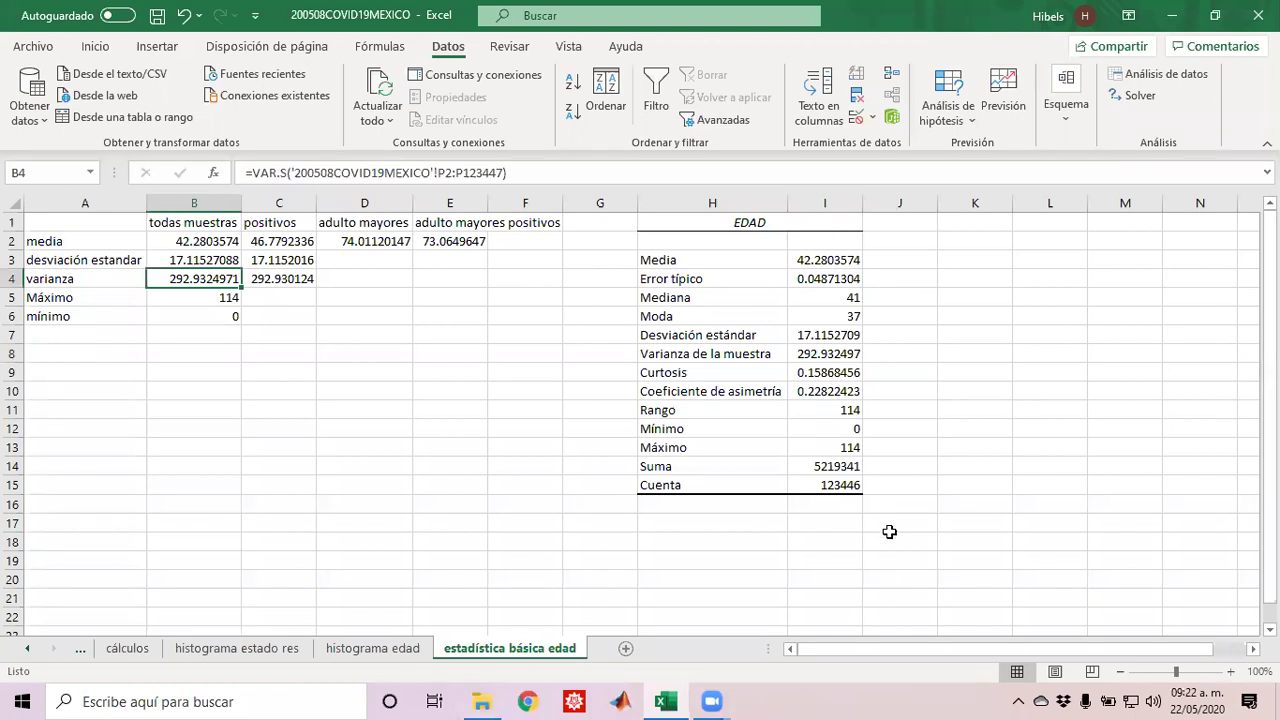
left_click(810, 357)
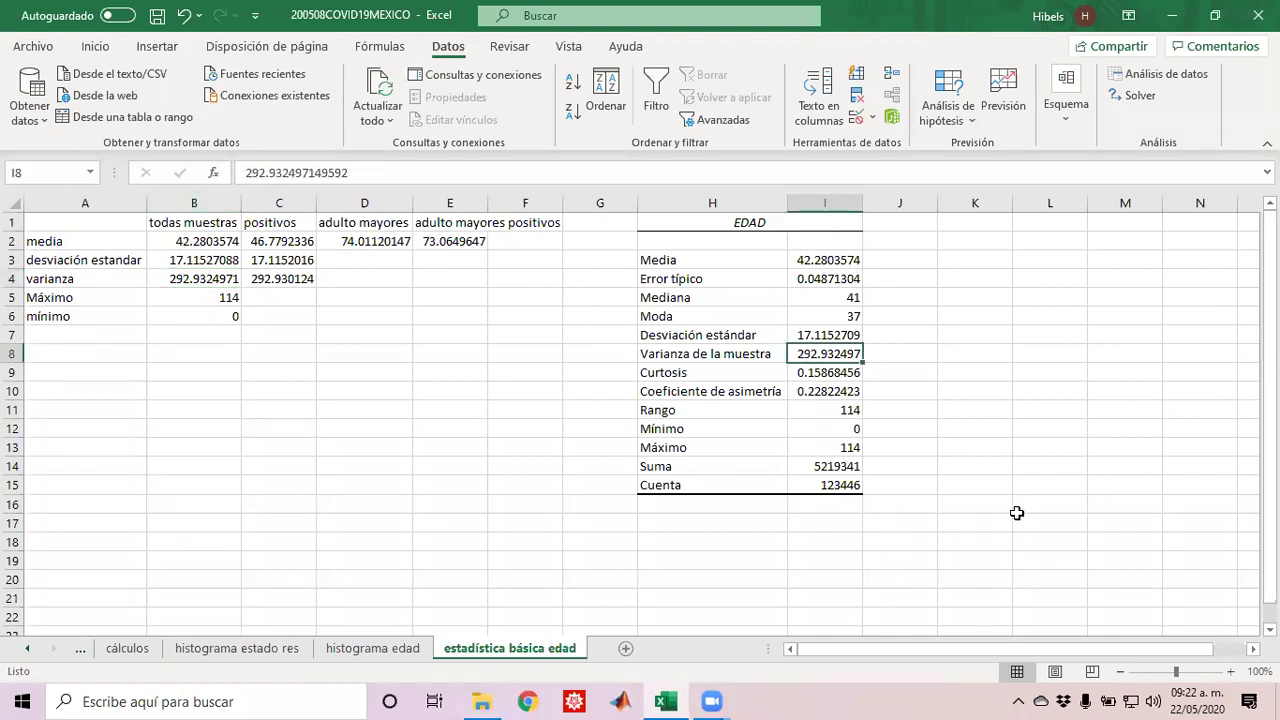
Step: Examine the kurtosis, skewness, minimum, maximum, sum and count in the EDAD summary
left_click_drag(740, 372, 832, 393)
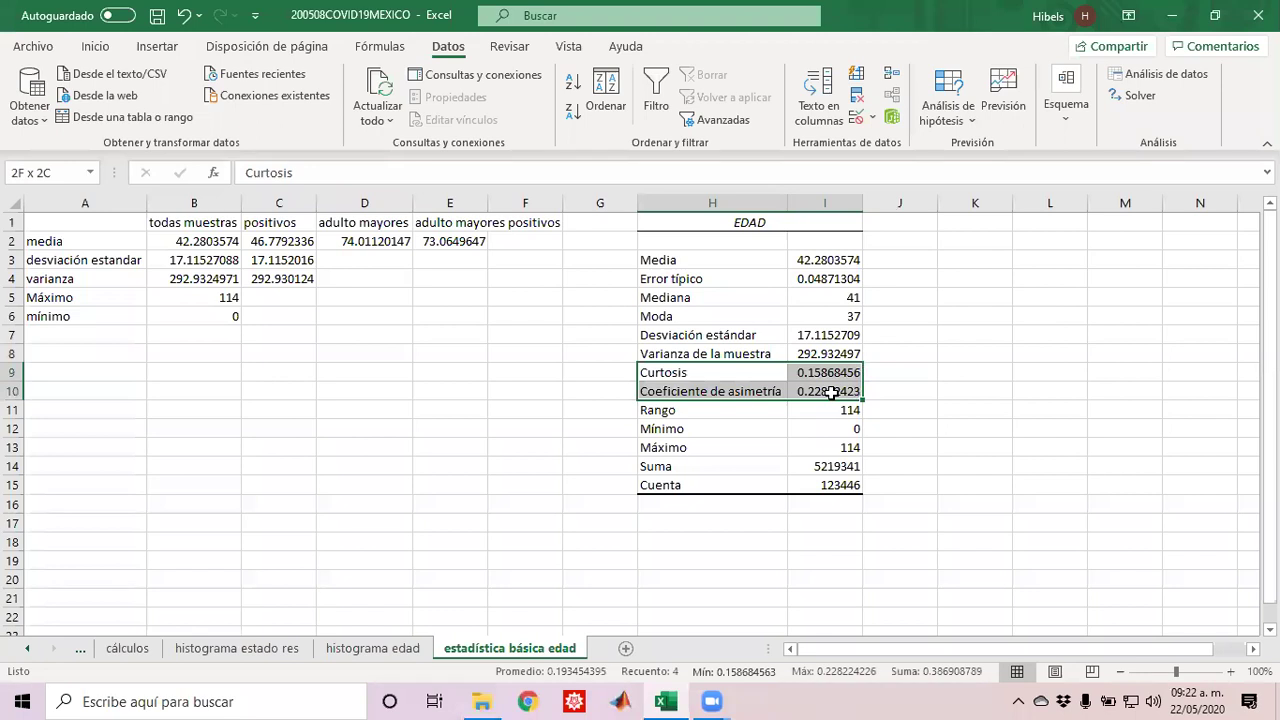
left_click_drag(832, 393, 832, 393)
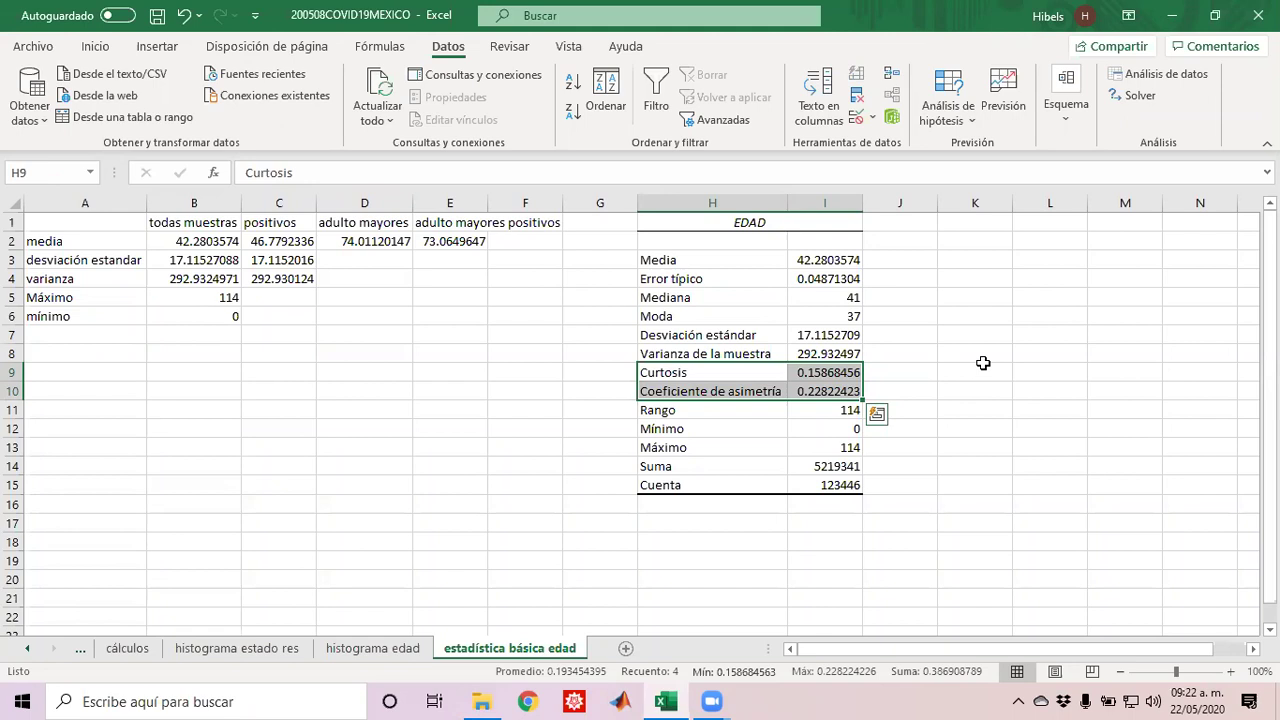
left_click(908, 450)
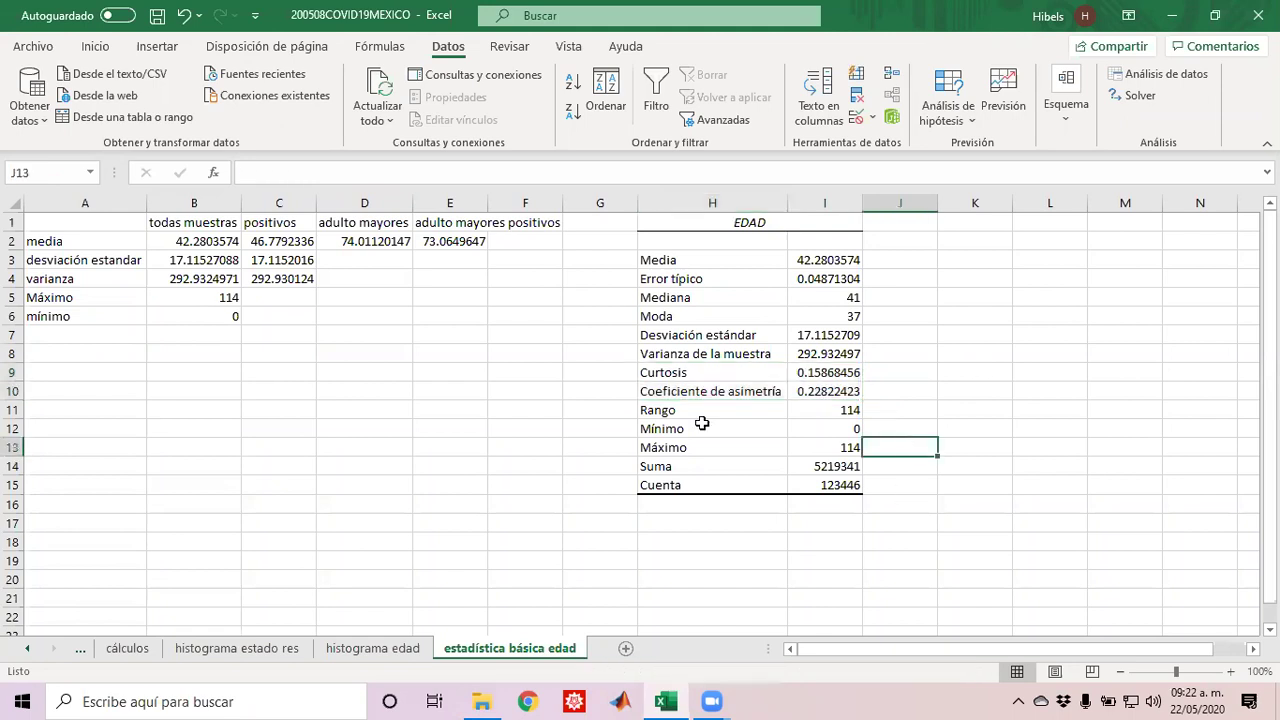
left_click_drag(668, 428, 808, 466)
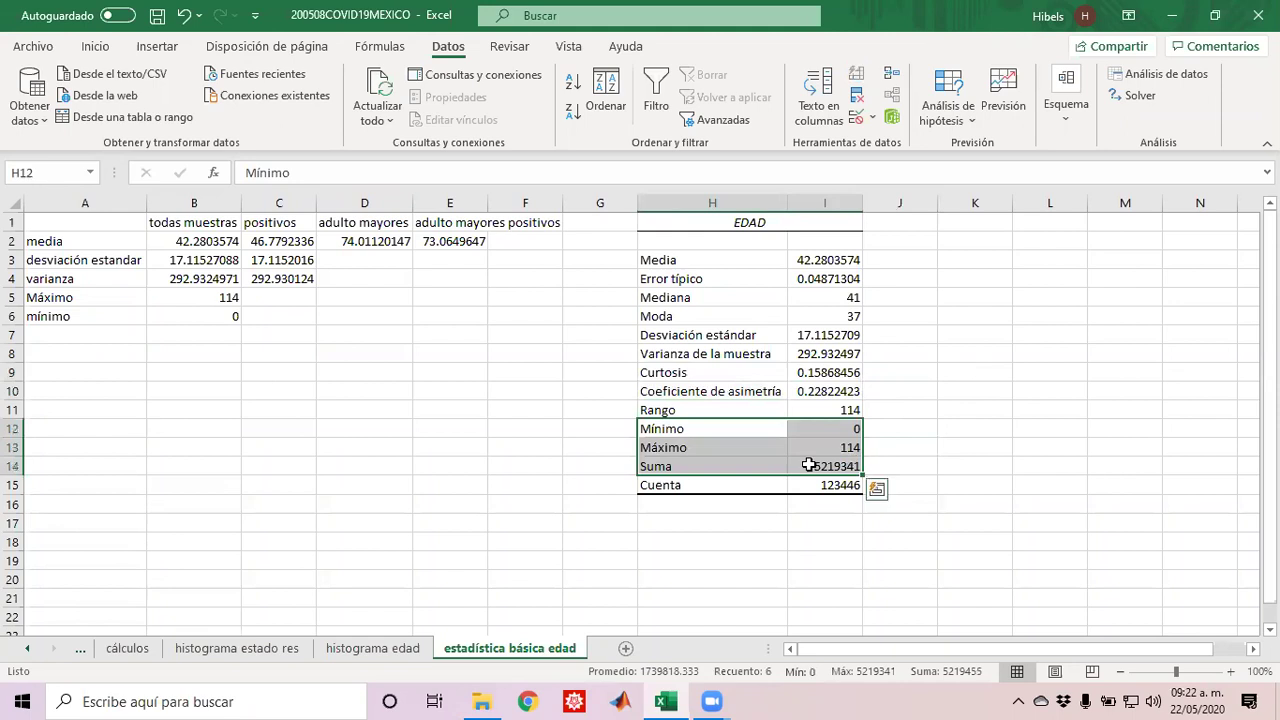
left_click(778, 466)
left_click(828, 486)
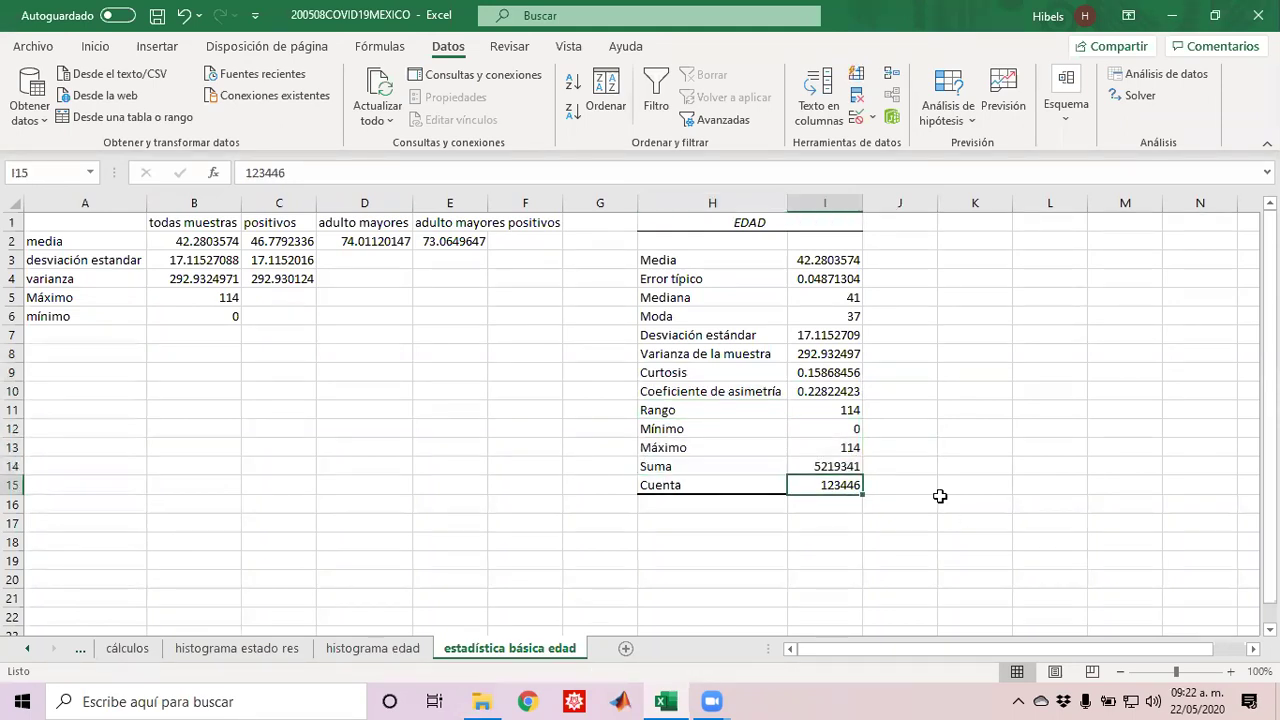
left_click(652, 466)
Step: Label A7 as suma and sum the whole EDAD column of the 200508COVID19MEXICO sheet, from P2 down, in B7
left_click(76, 338)
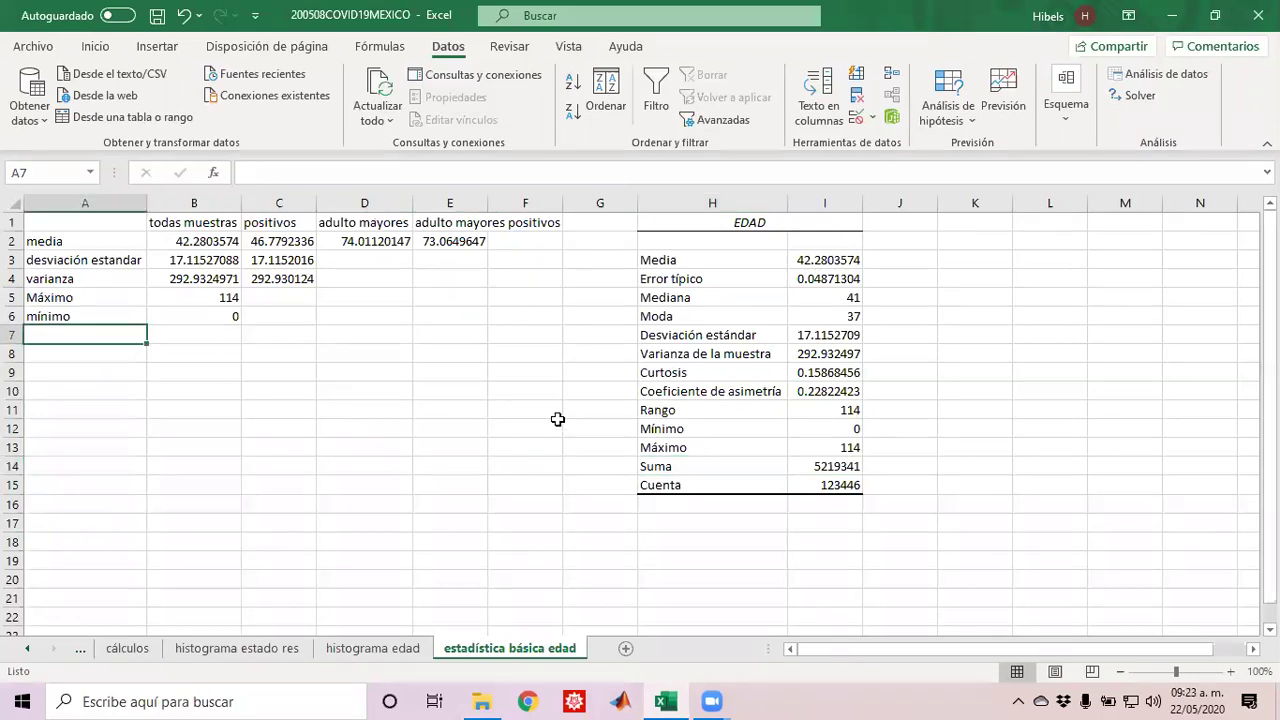
type("suma")
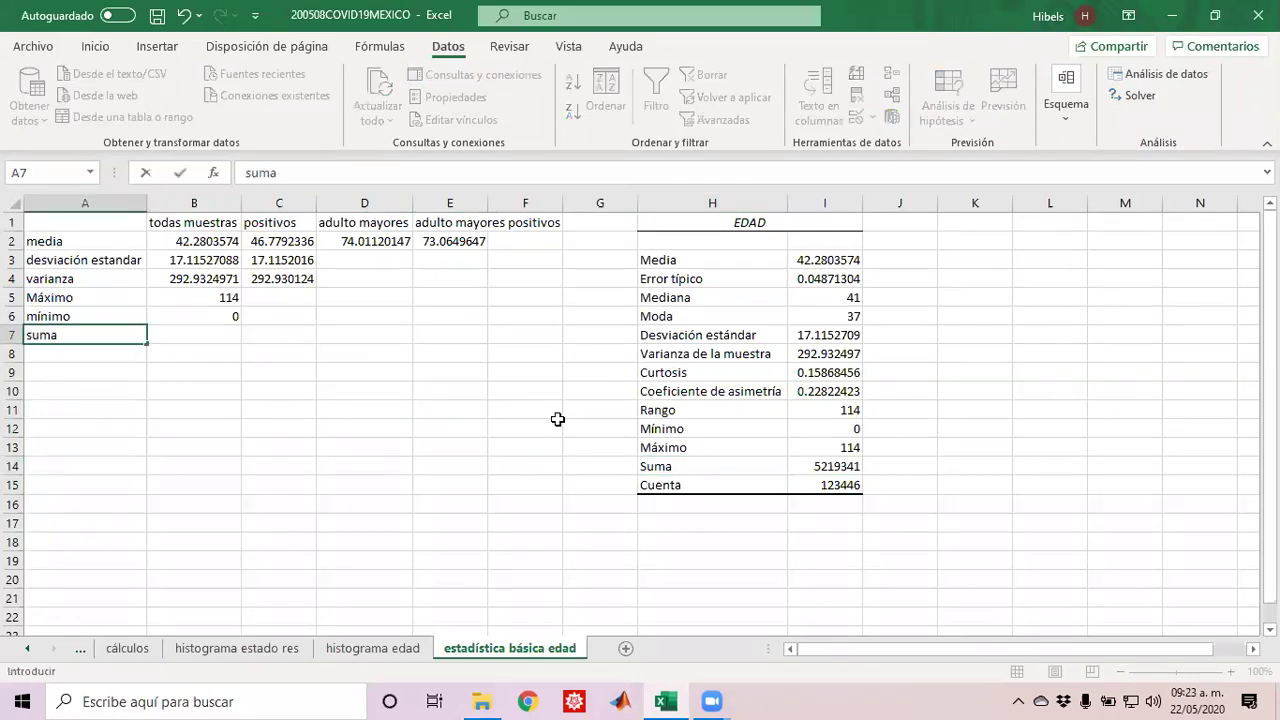
key("Tab")
type("=suma(")
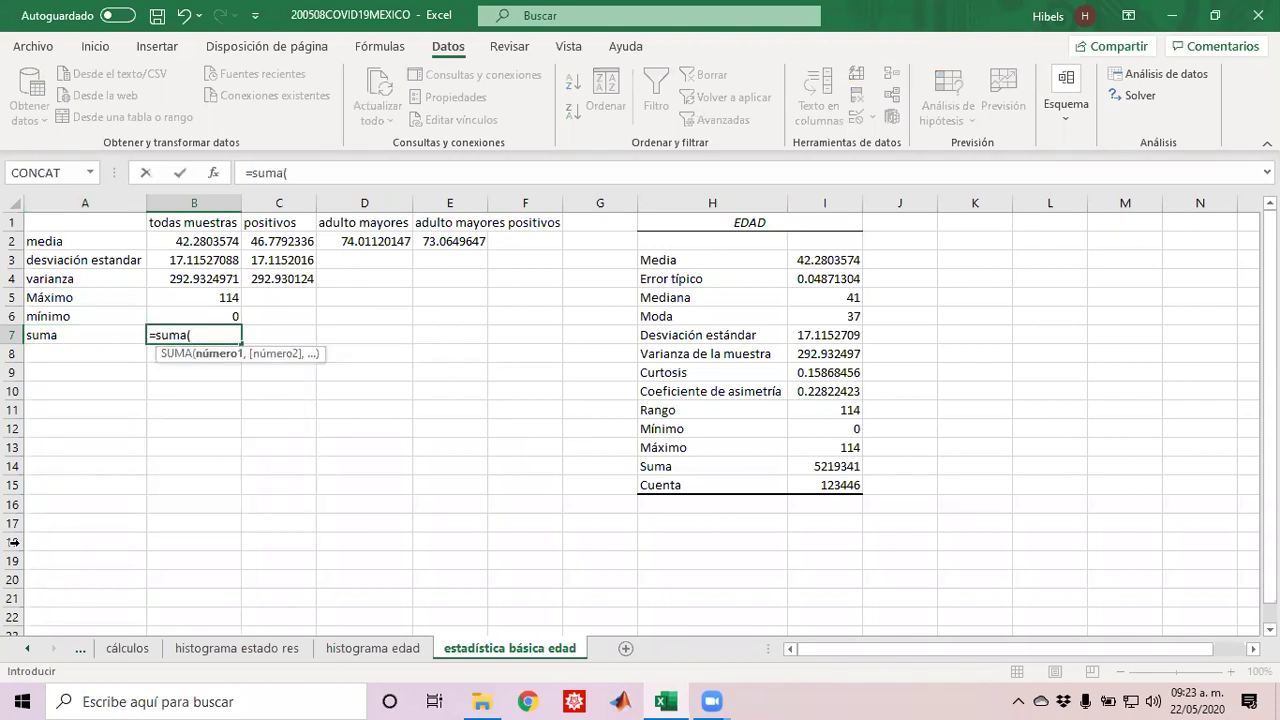
left_click(30, 648)
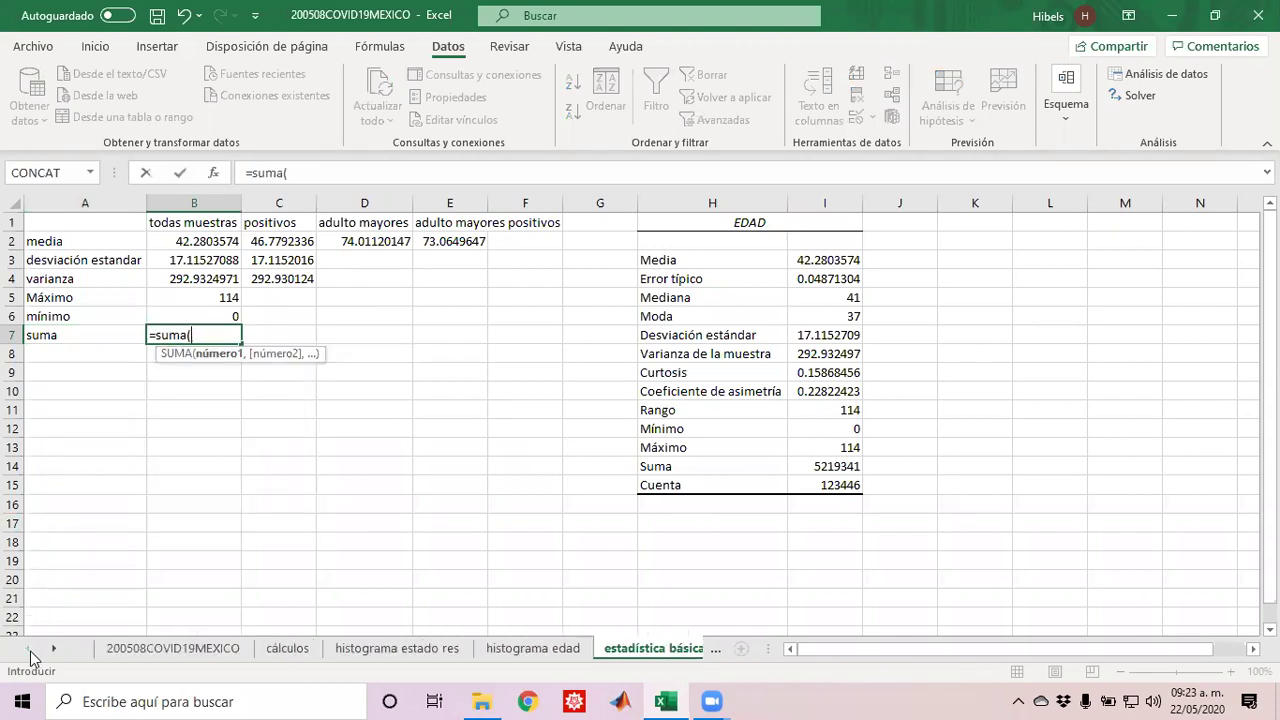
left_click(188, 652)
left_click(621, 436)
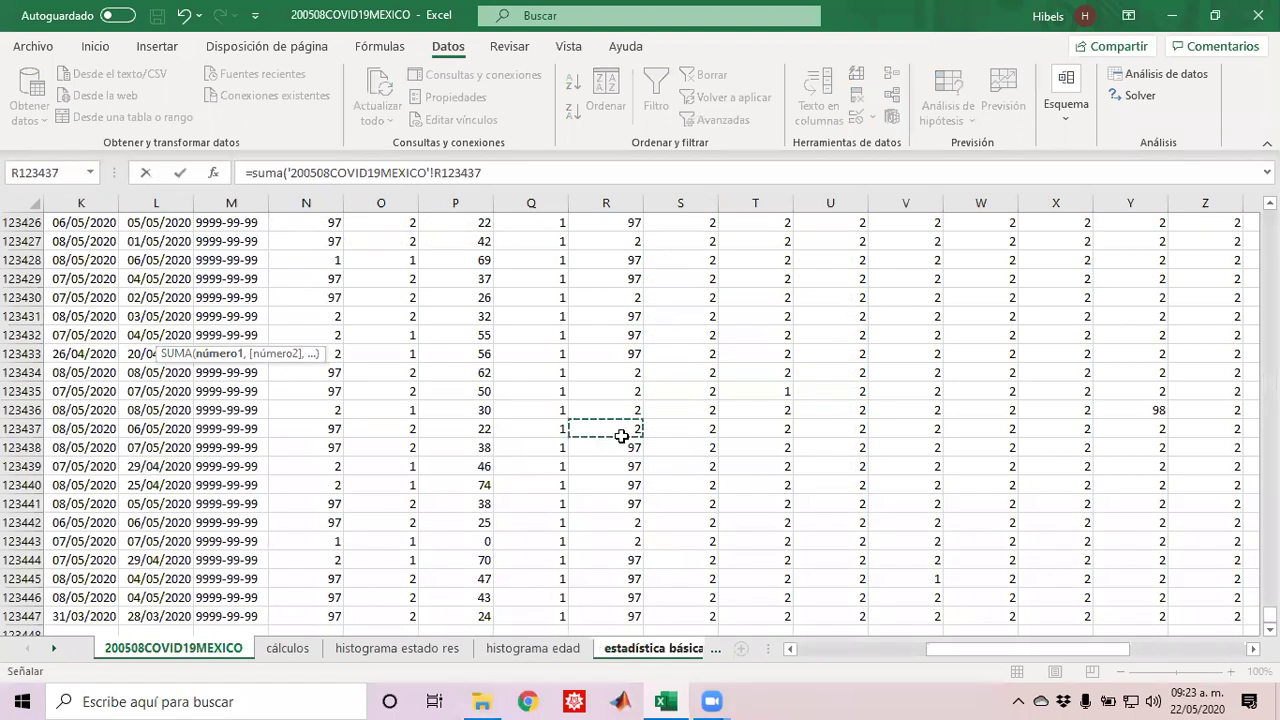
key("ctrl+Up")
key("Left")
key("Left")
key("Down")
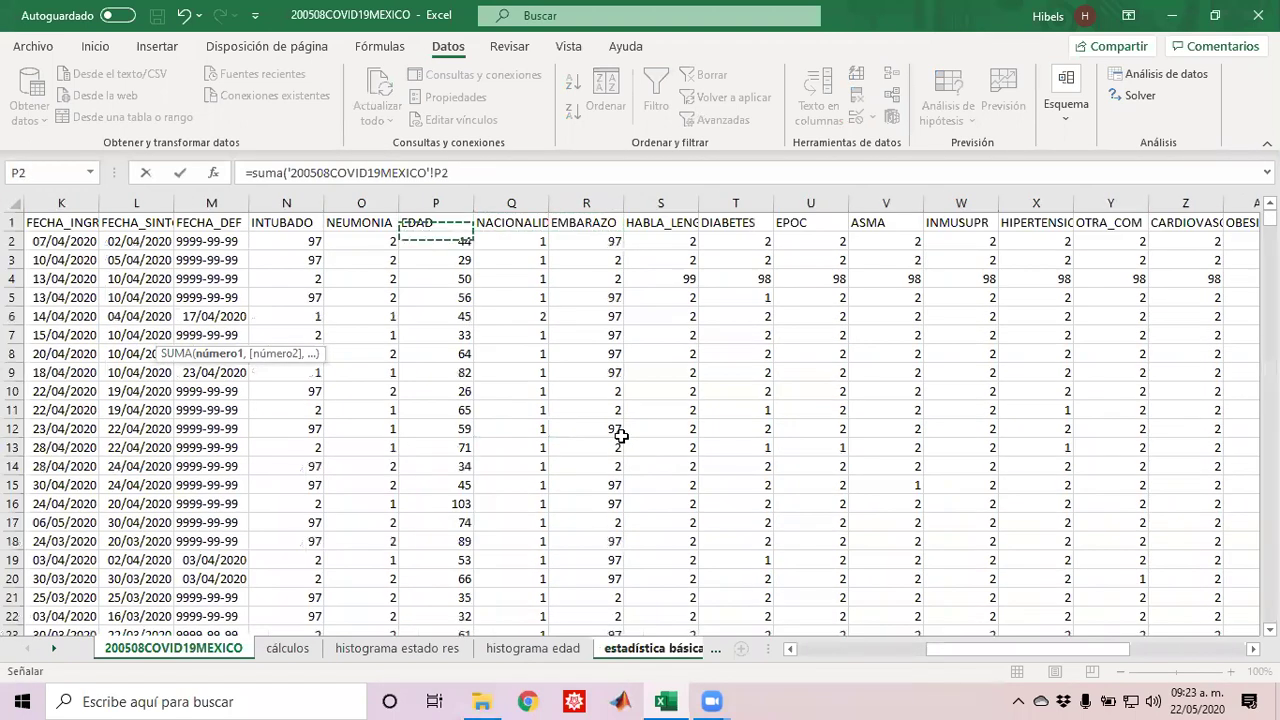
key("ctrl+shift+Down")
key("Return")
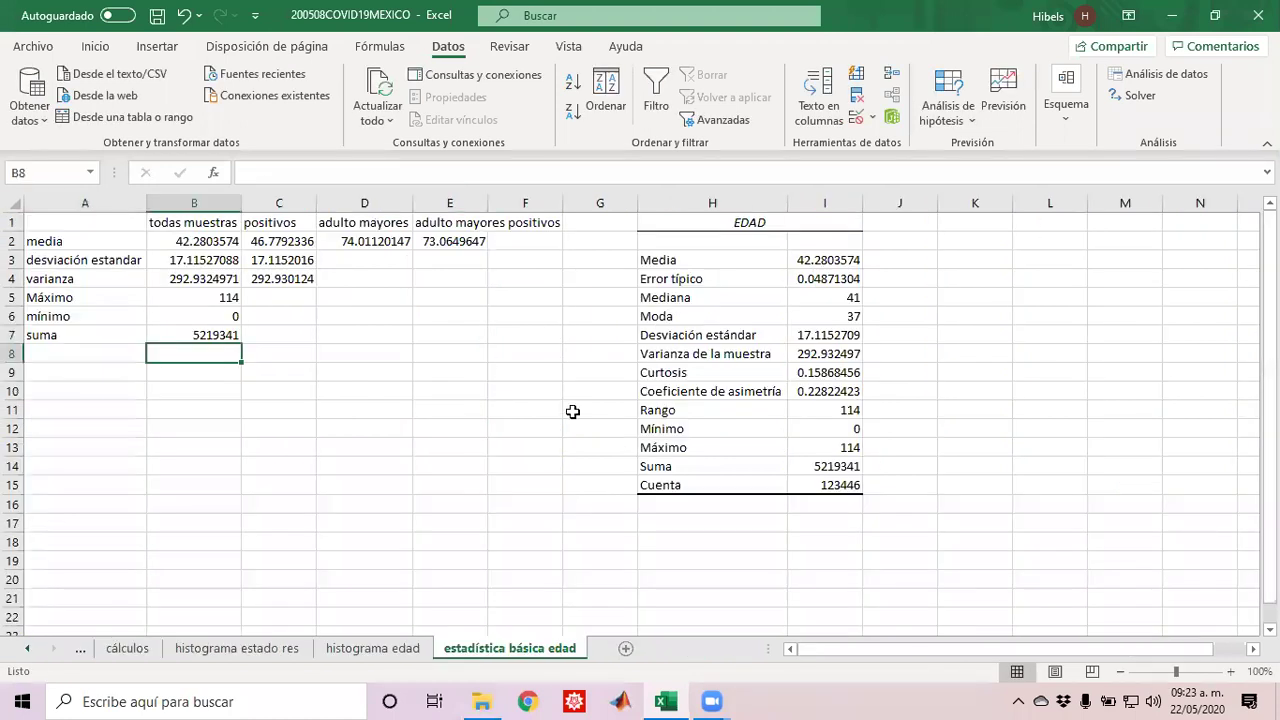
Step: Label A8 as número de datos and count the ages in P2:P123447 of the 200508COVID19MEXICO sheet in B8 with CONTAR
left_click(117, 352)
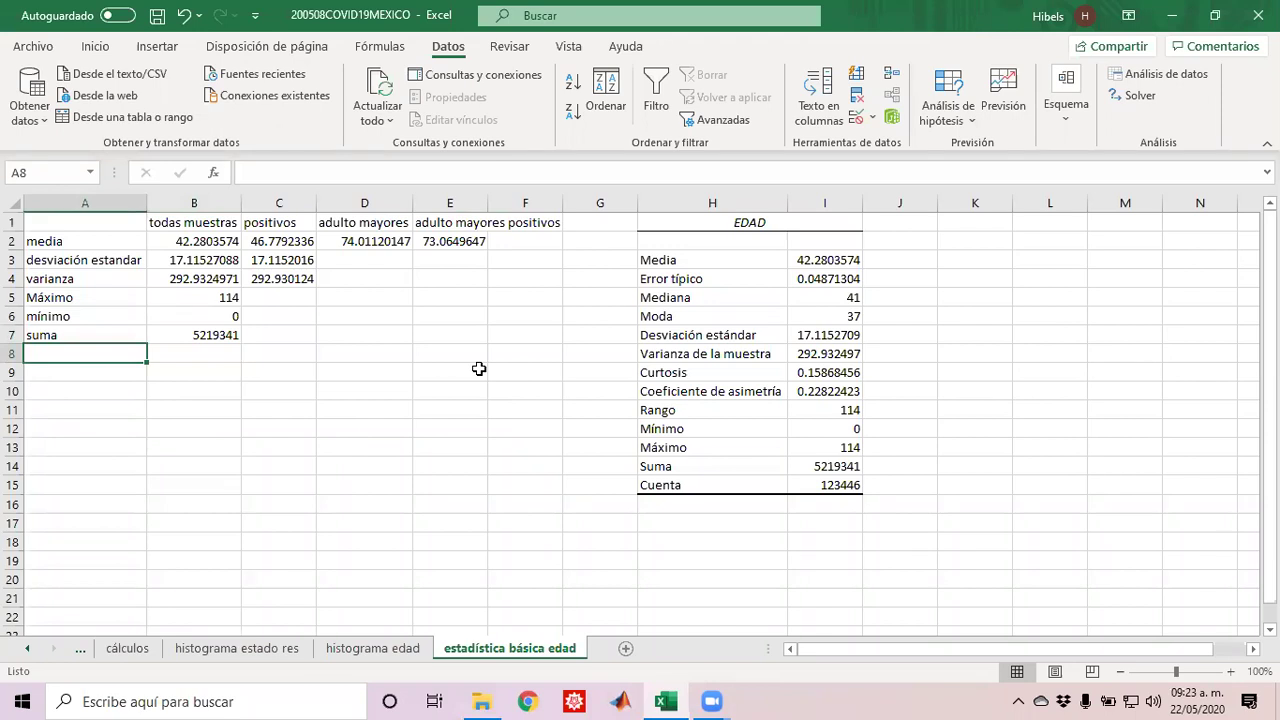
type("número")
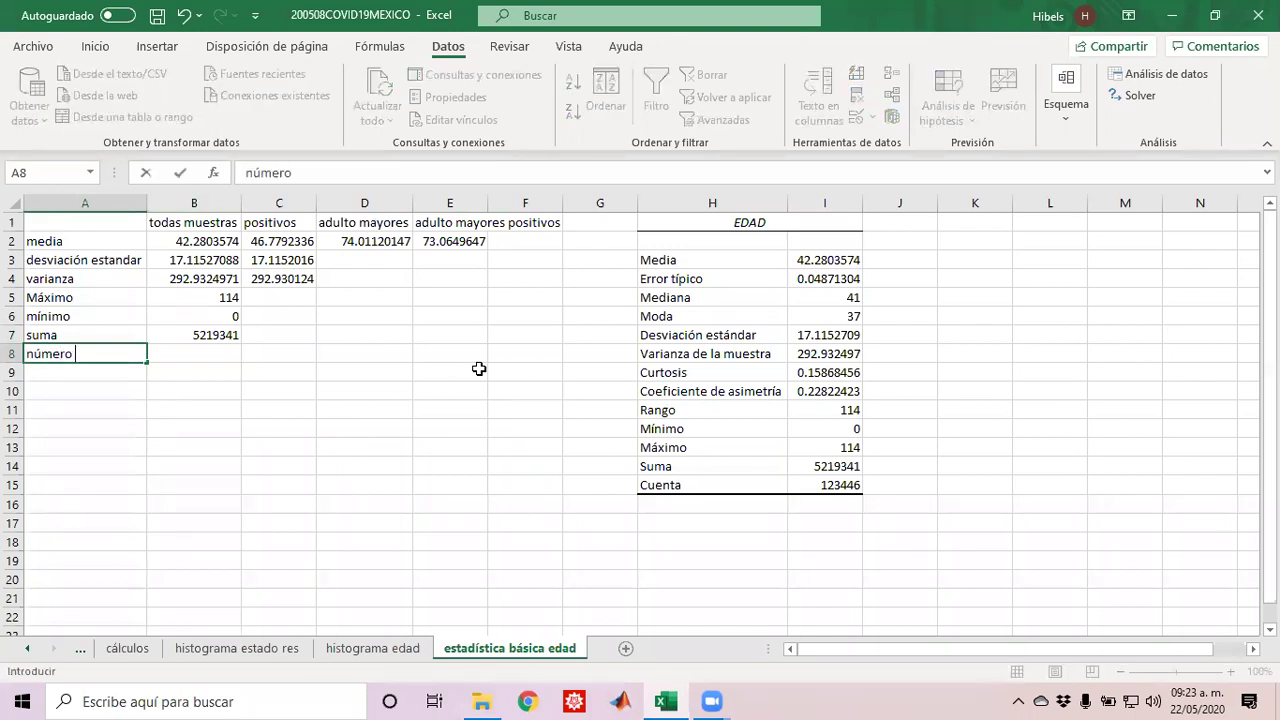
type(" de datos")
key("Tab")
type("=contar")
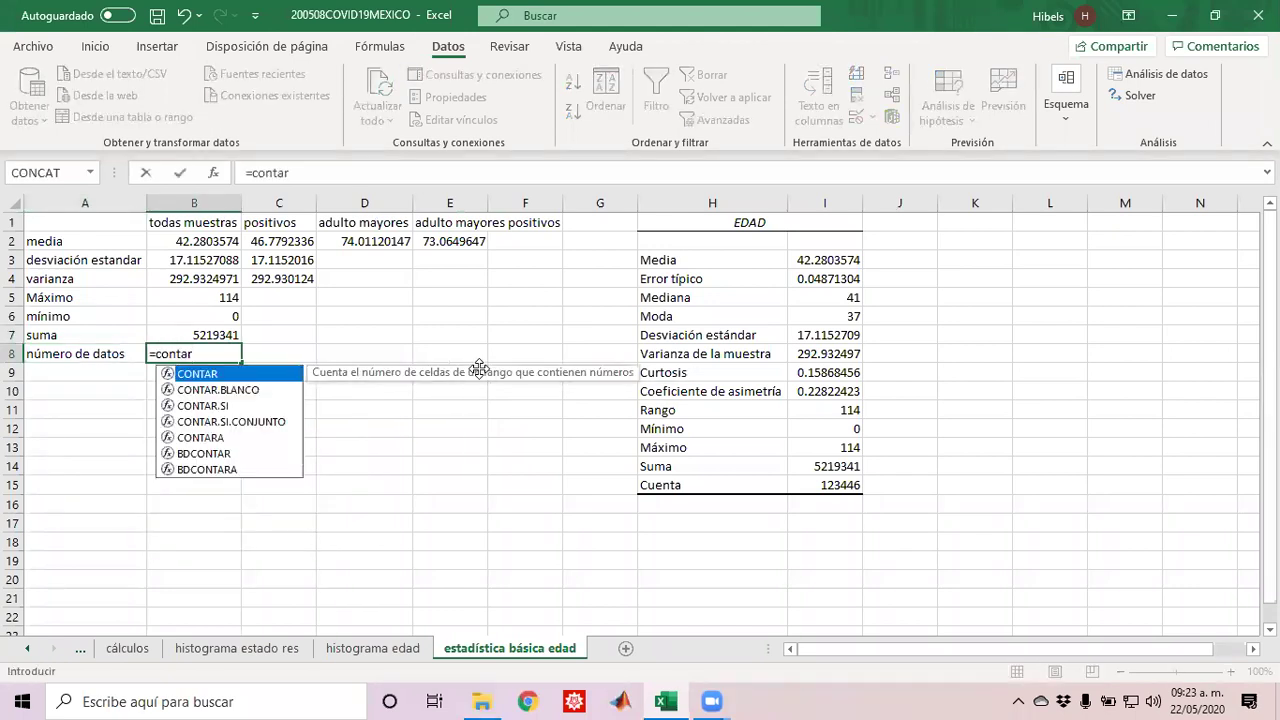
type("(")
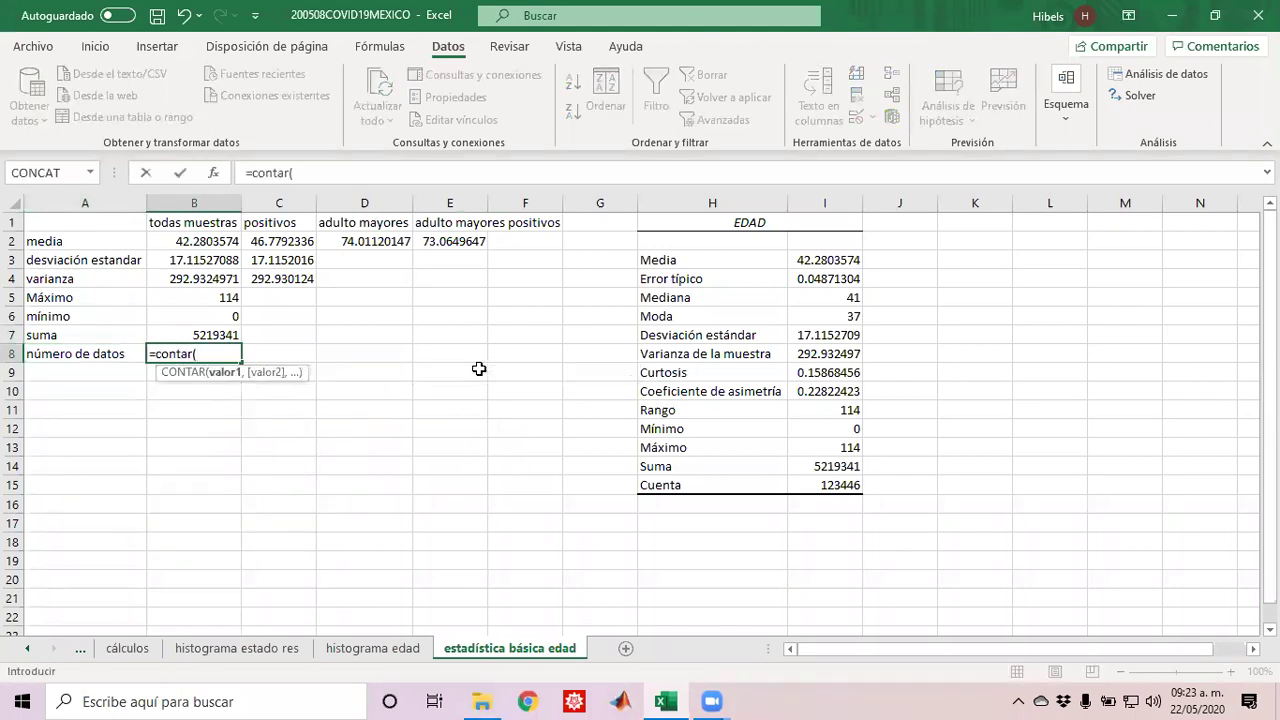
left_click(28, 649)
left_click(173, 648)
left_click(479, 370)
key("ctrl+Up")
key("Down")
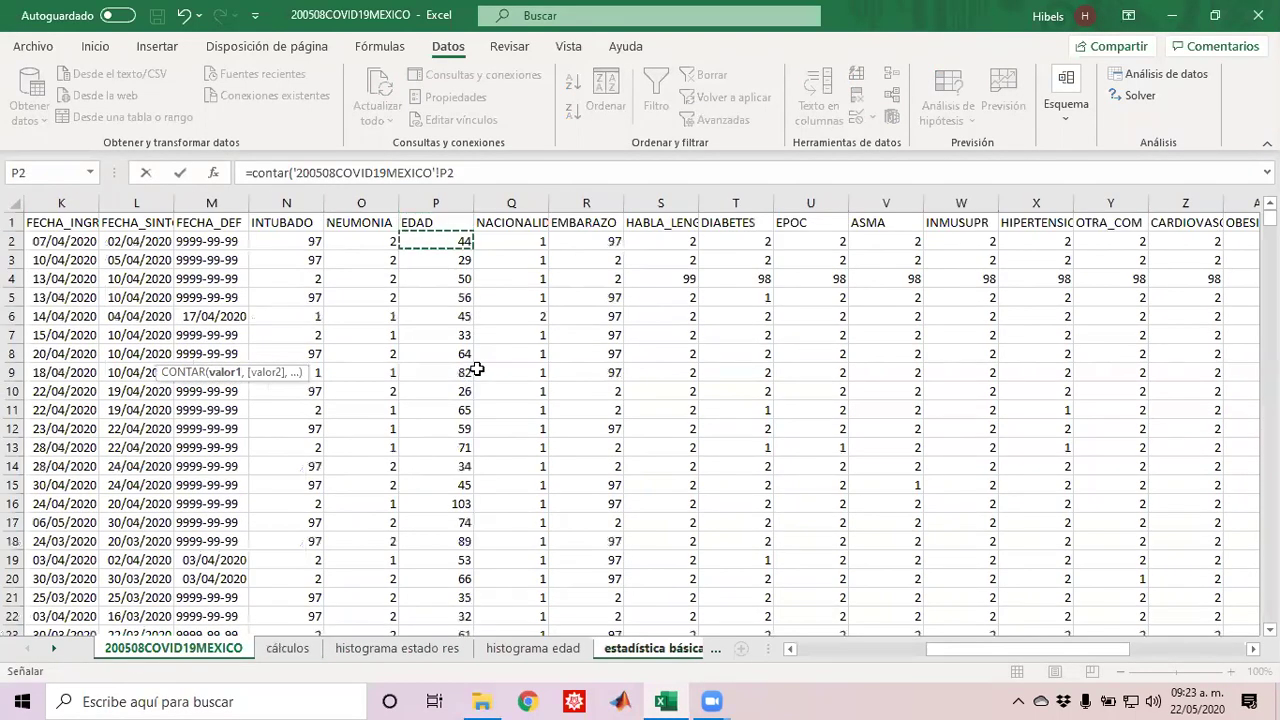
key("ctrl+shift+Down")
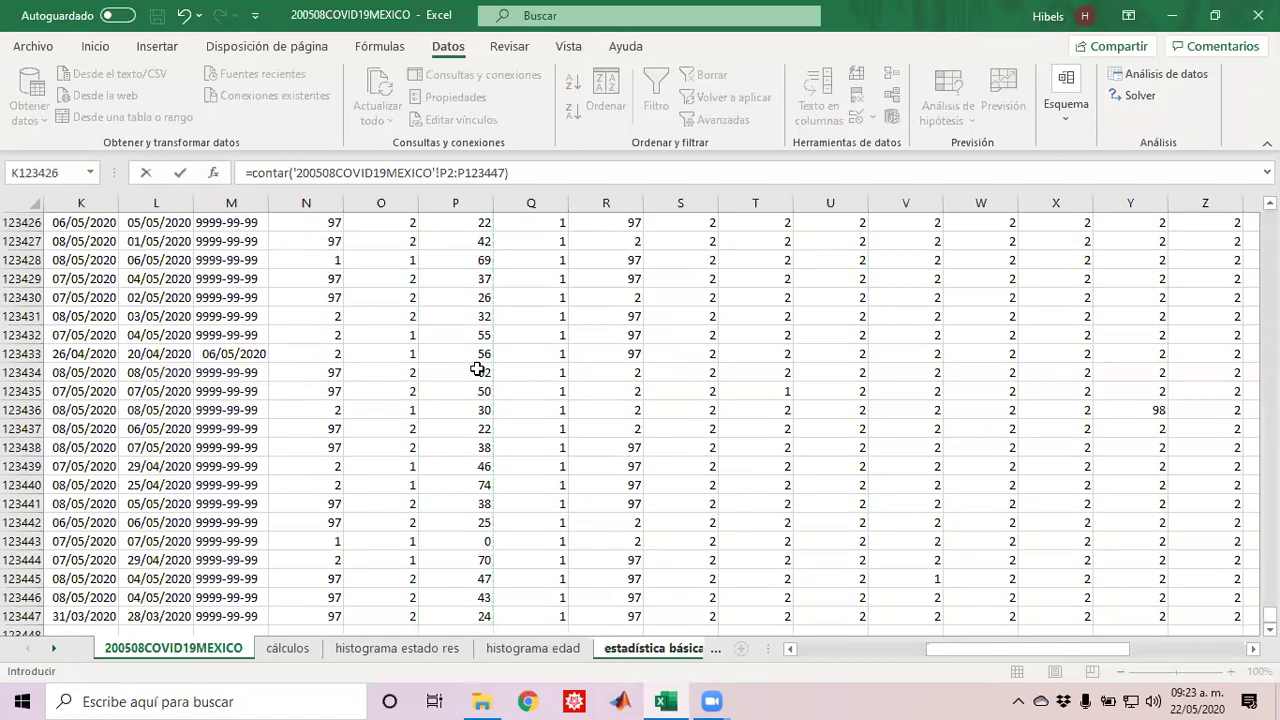
key("Return")
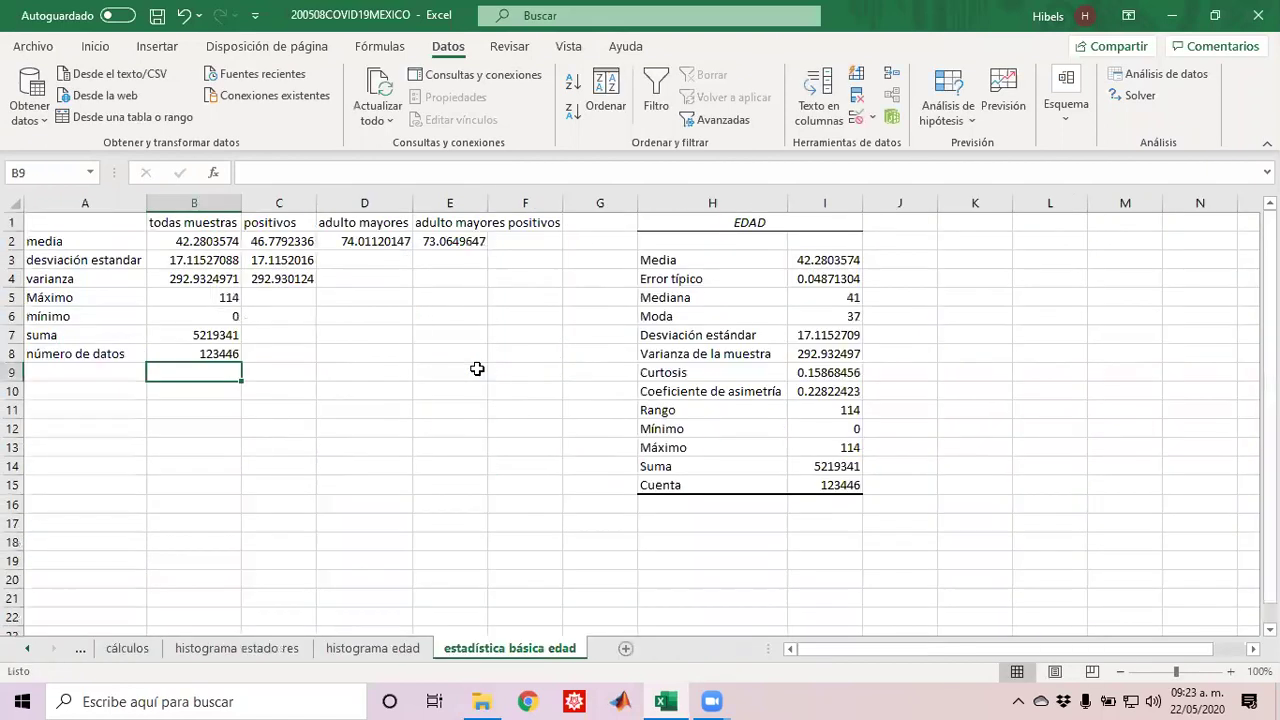
Step: Compare the suma and número de datos results in B7:B8 with Suma and Cuenta in the EDAD summary, linking them with red arrows
left_click(821, 465)
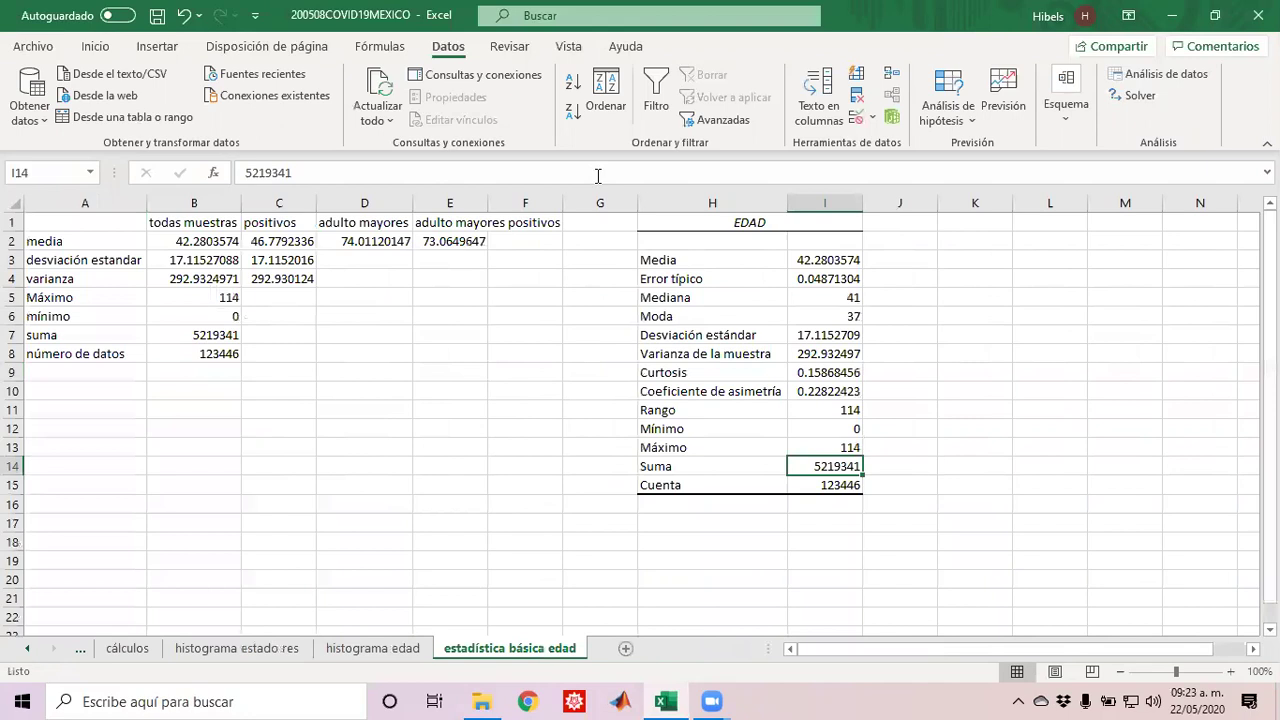
mouse_move(255, 336)
left_mouse_down()
mouse_move(648, 408)
mouse_move(807, 461)
mouse_move(791, 466)
left_mouse_up()
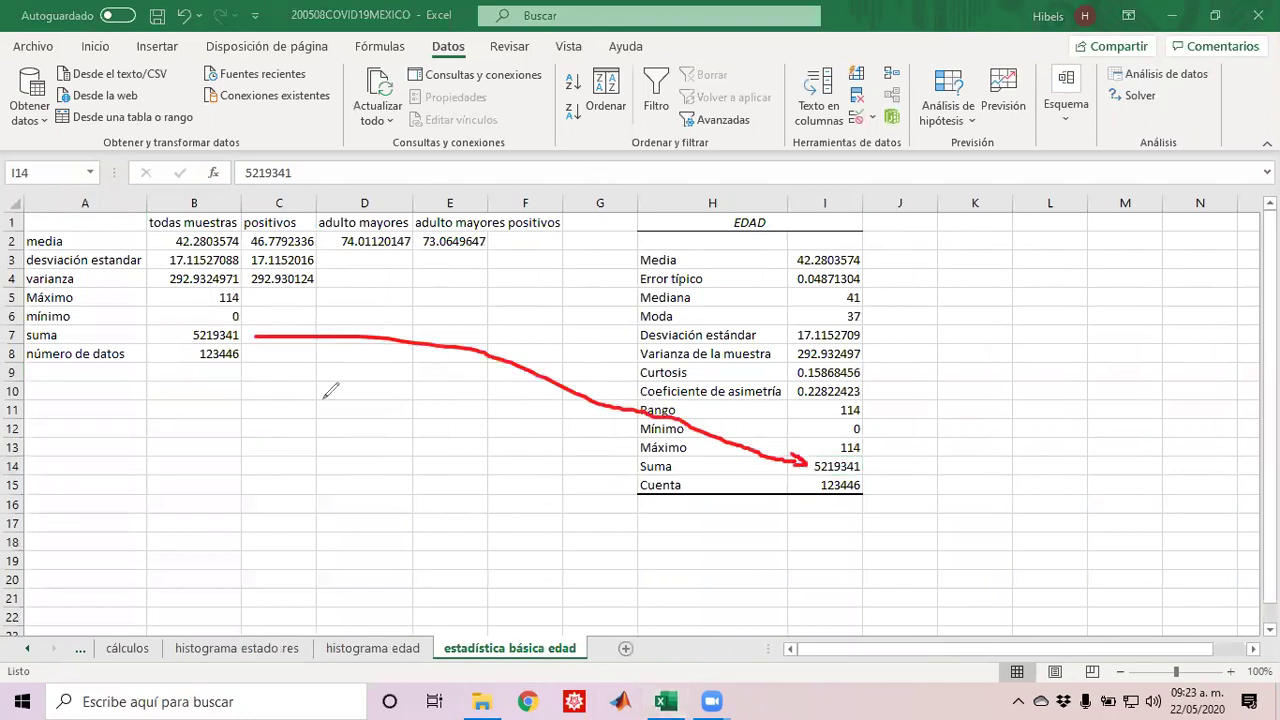
mouse_move(256, 353)
left_mouse_down()
mouse_move(358, 367)
mouse_move(666, 466)
mouse_move(812, 487)
mouse_move(800, 497)
left_mouse_up()
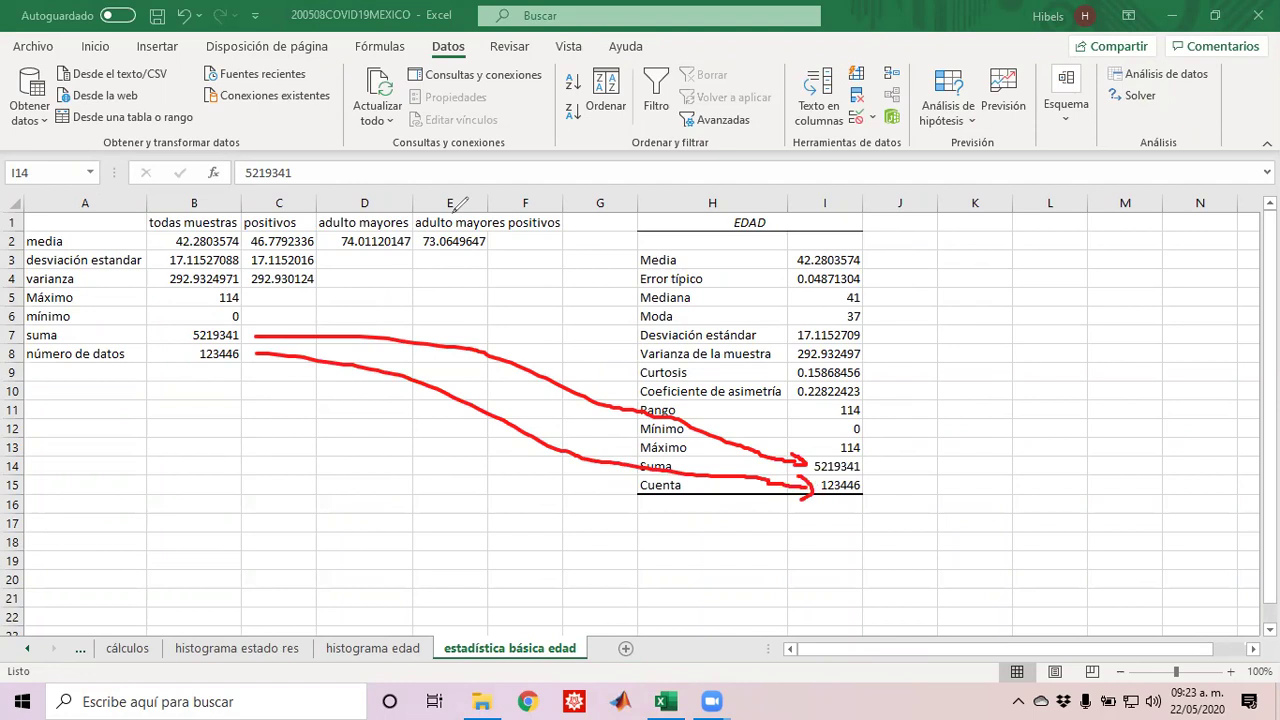
left_click(340, 310)
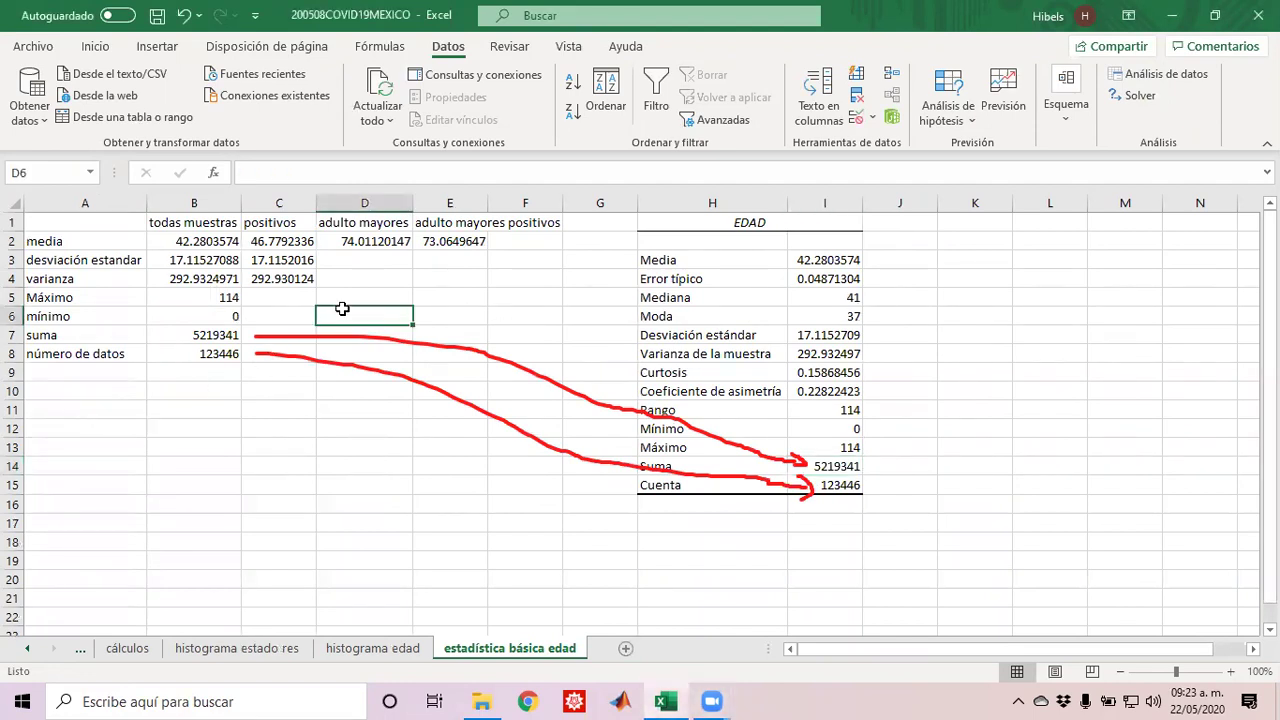
type("=suma(")
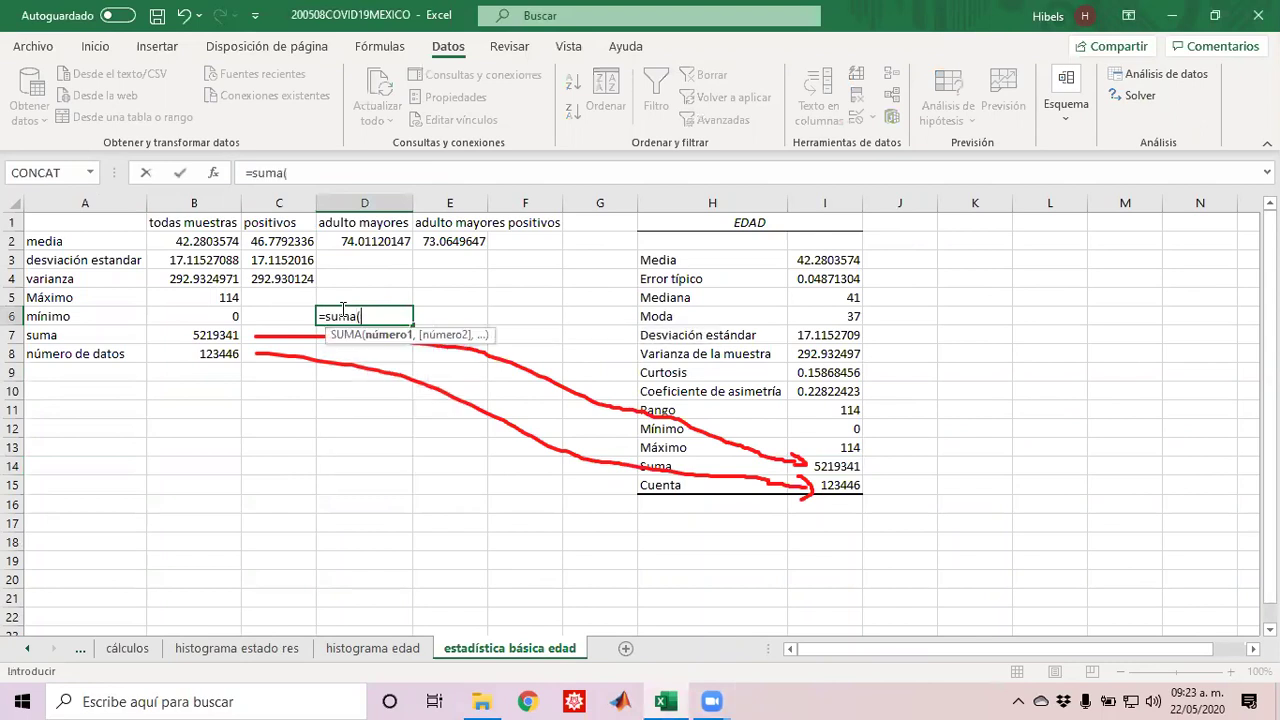
key("BackSpace")
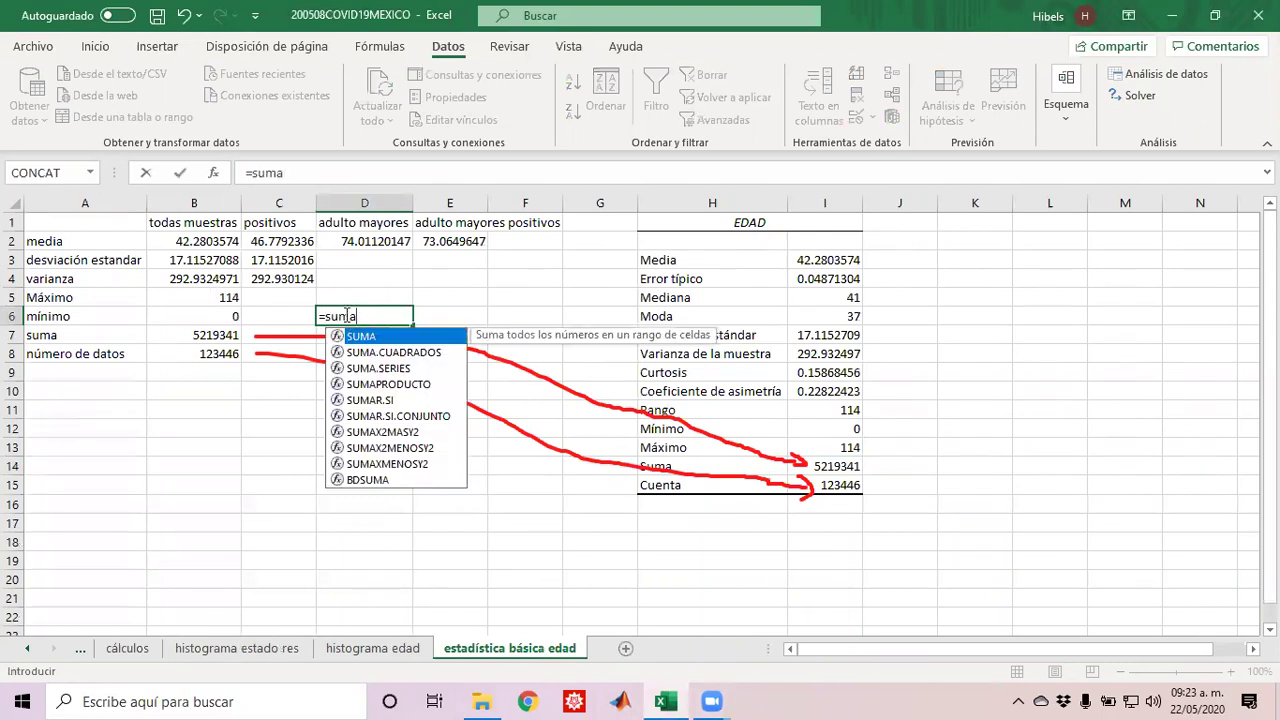
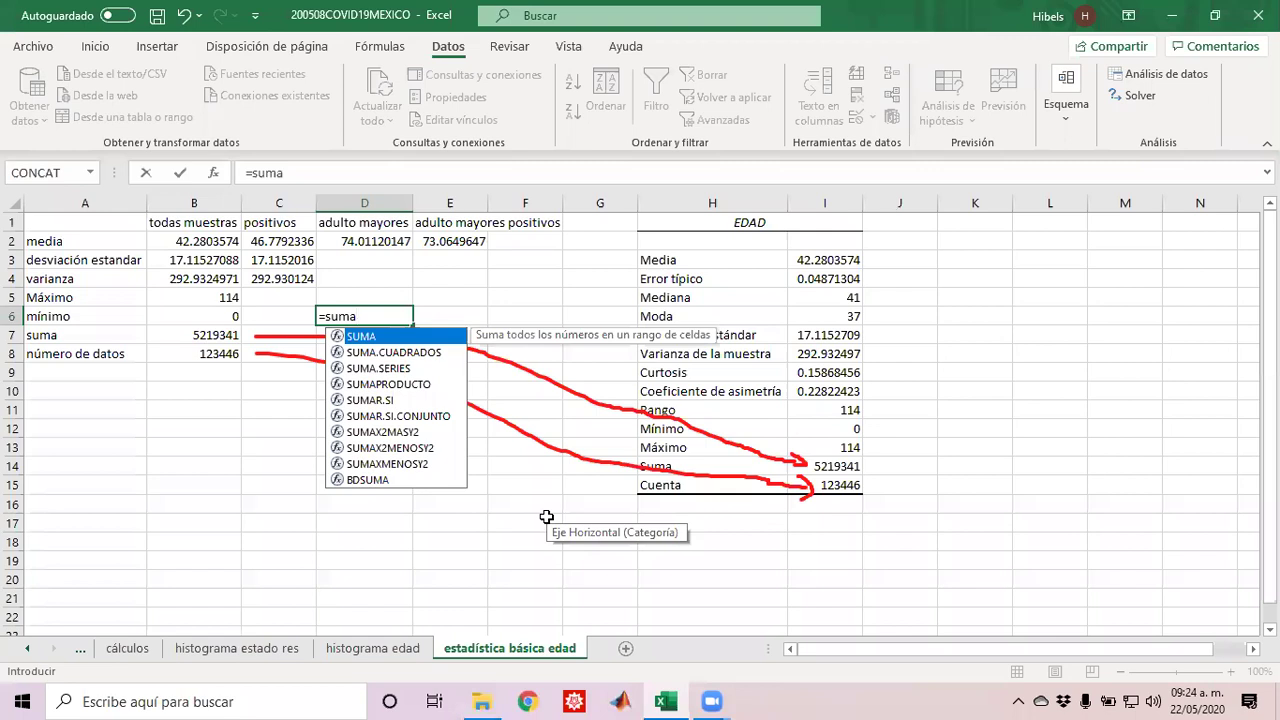
key("Escape")
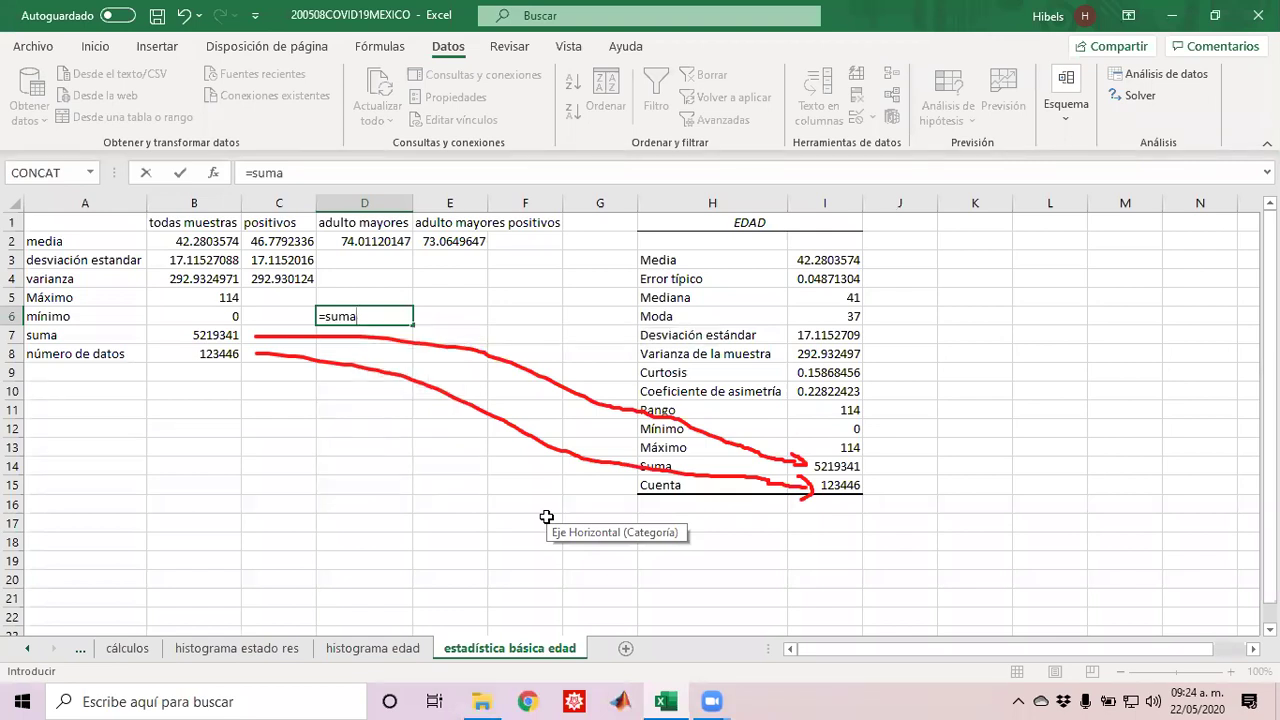
key("Escape")
left_click(478, 500)
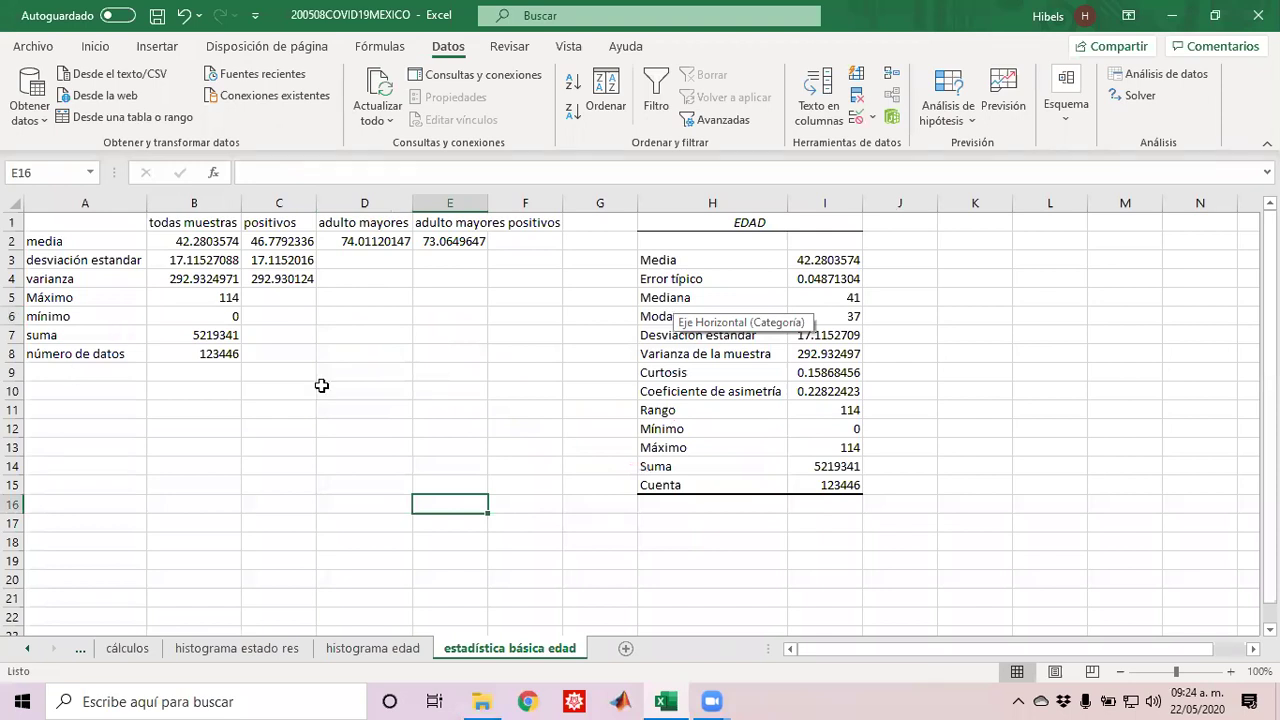
Step: Label A9 as mediana and calculate the median of the whole EDAD column of the 200508COVID19MEXICO sheet in B9 with MEDIANA
type("mediana")
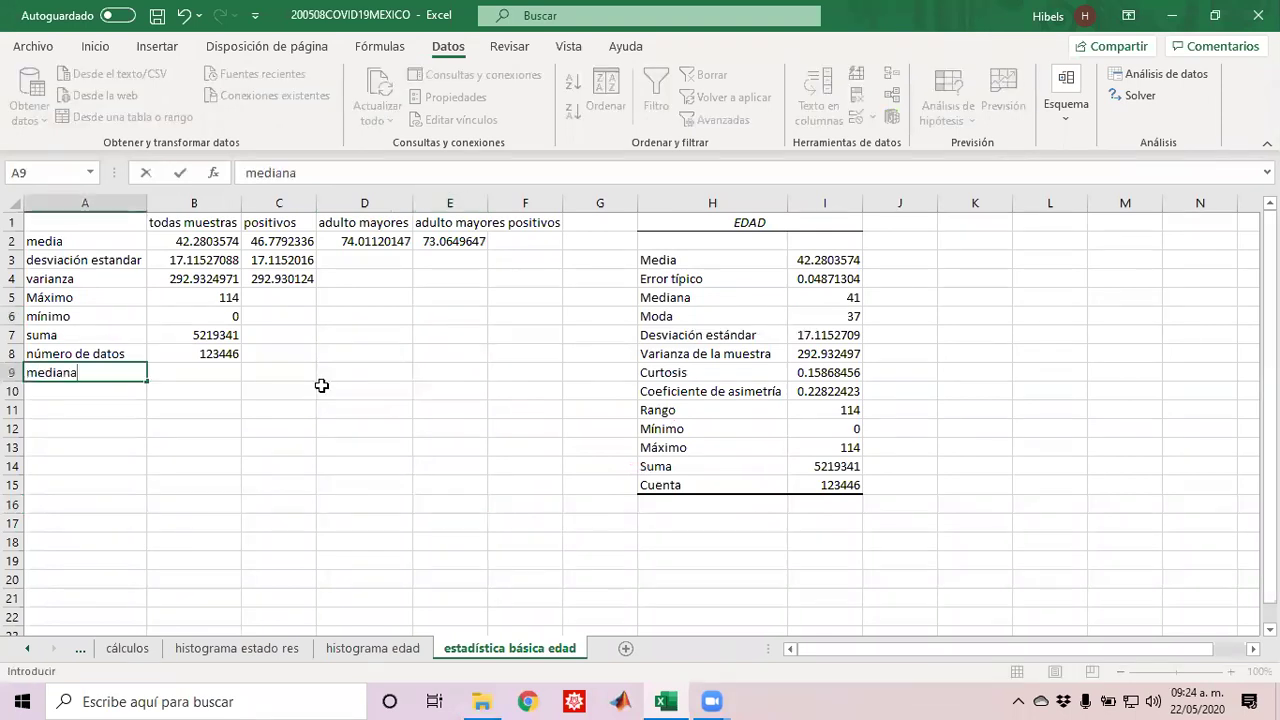
key("Tab")
type("=")
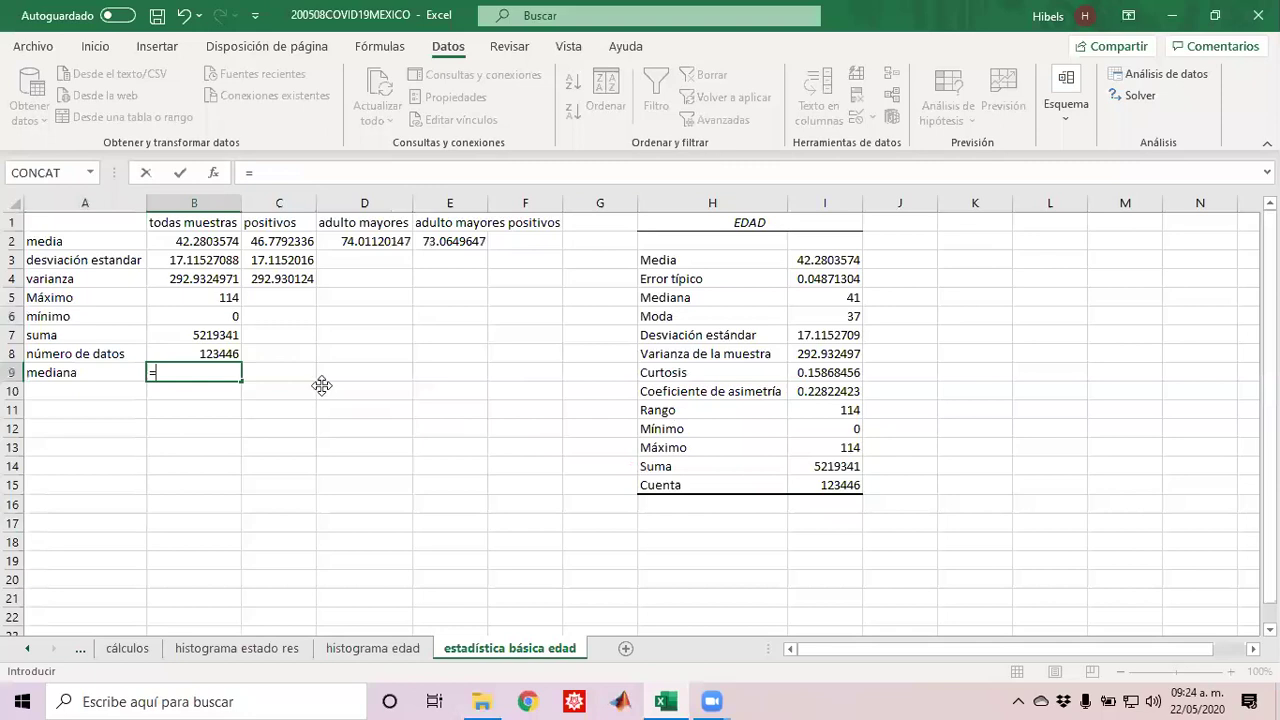
type("media")
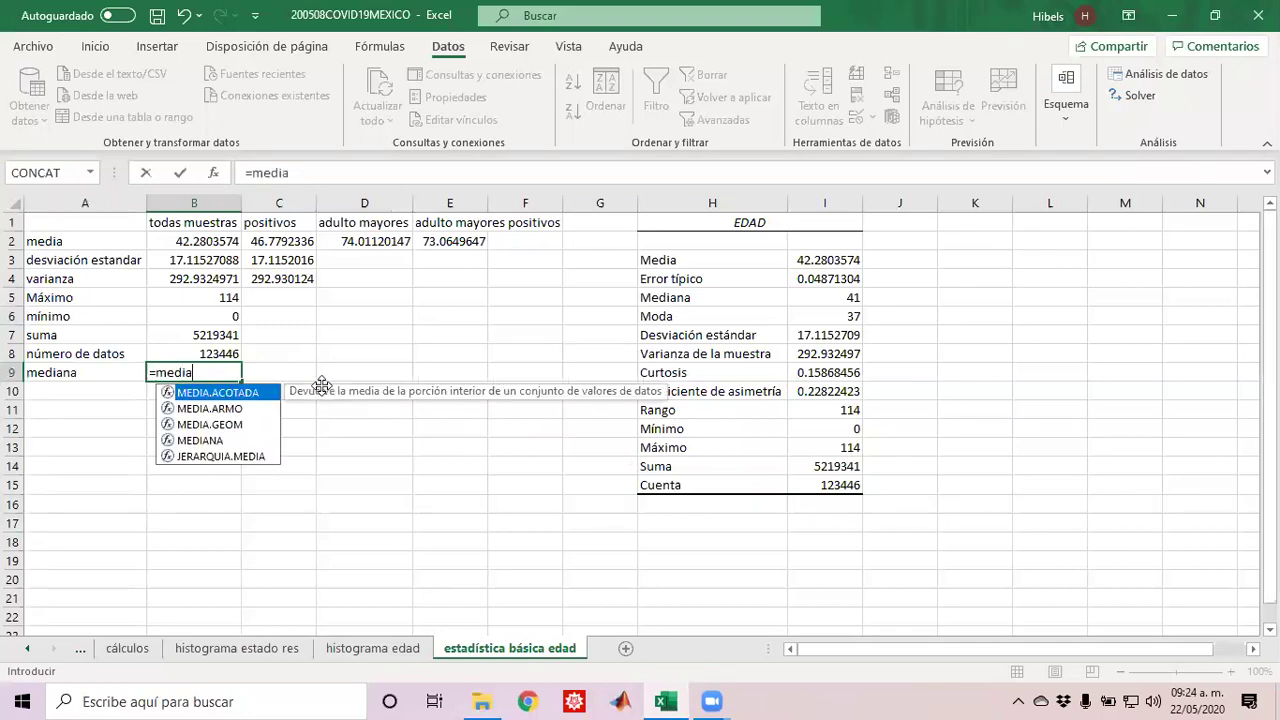
type("na")
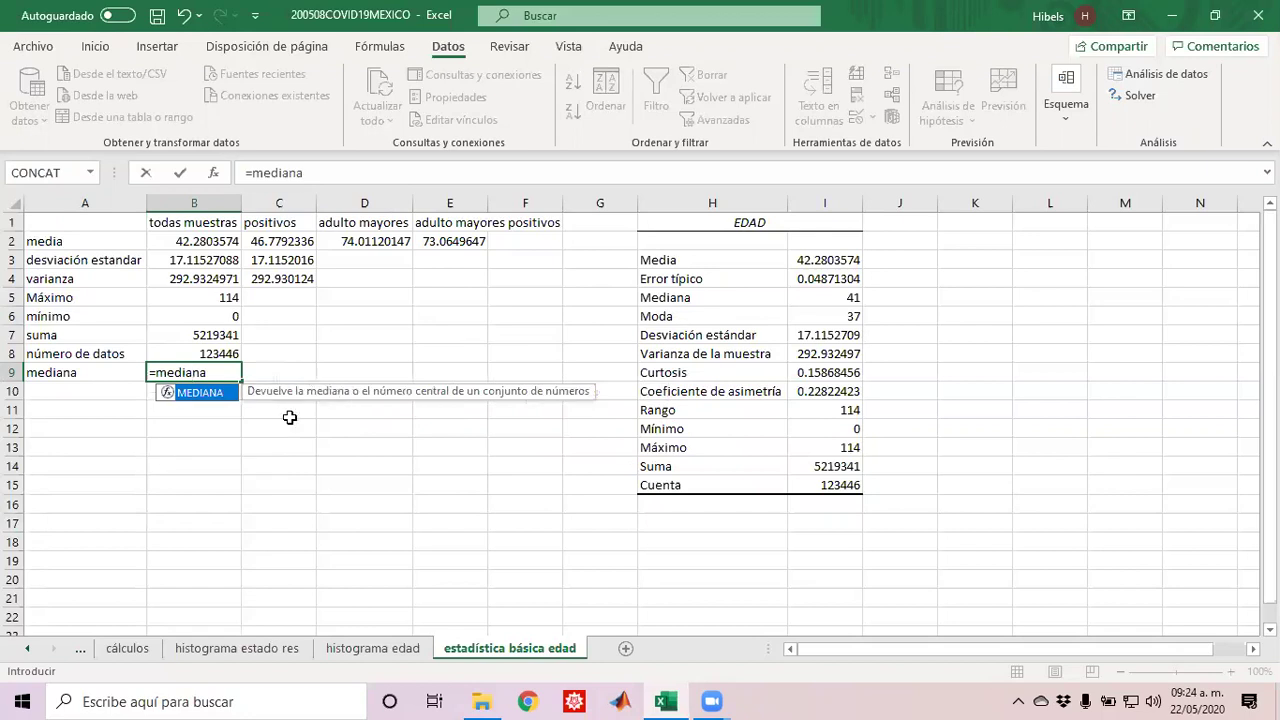
type("(")
left_click(28, 650)
left_click(144, 648)
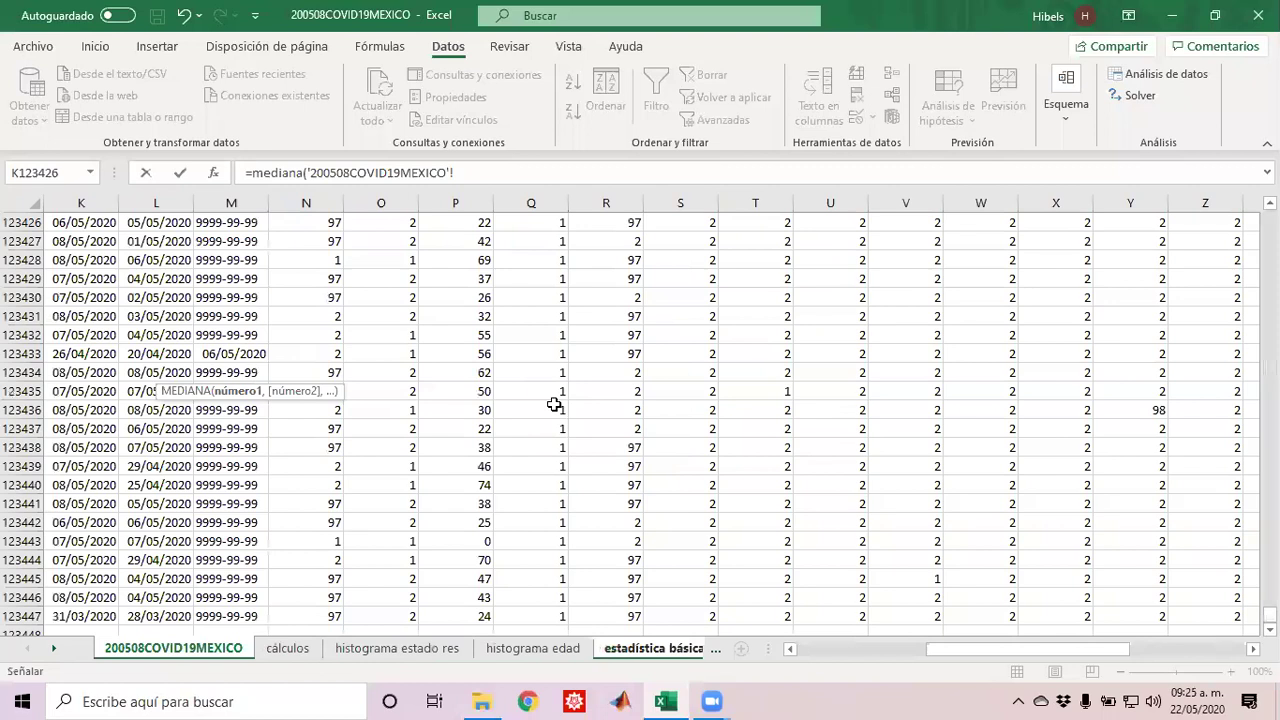
left_click(456, 429)
key("ctrl+Up")
key("Down")
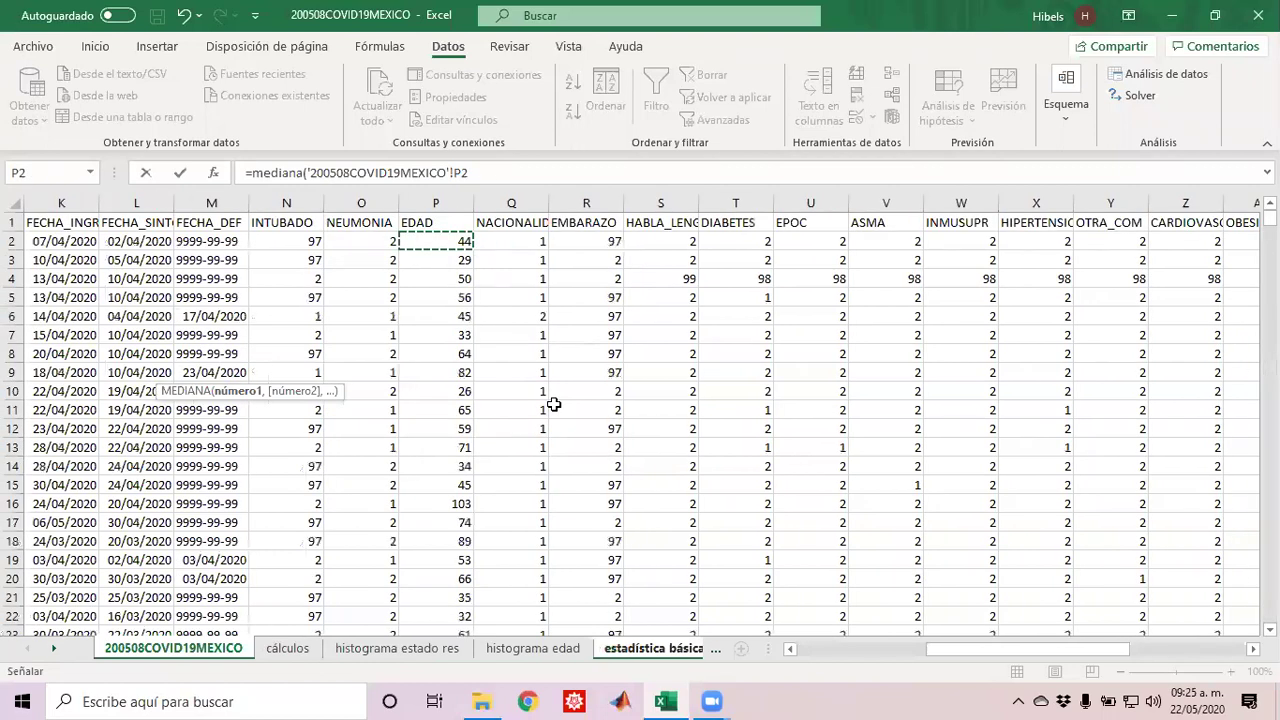
key("ctrl+shift+Down")
key("Return")
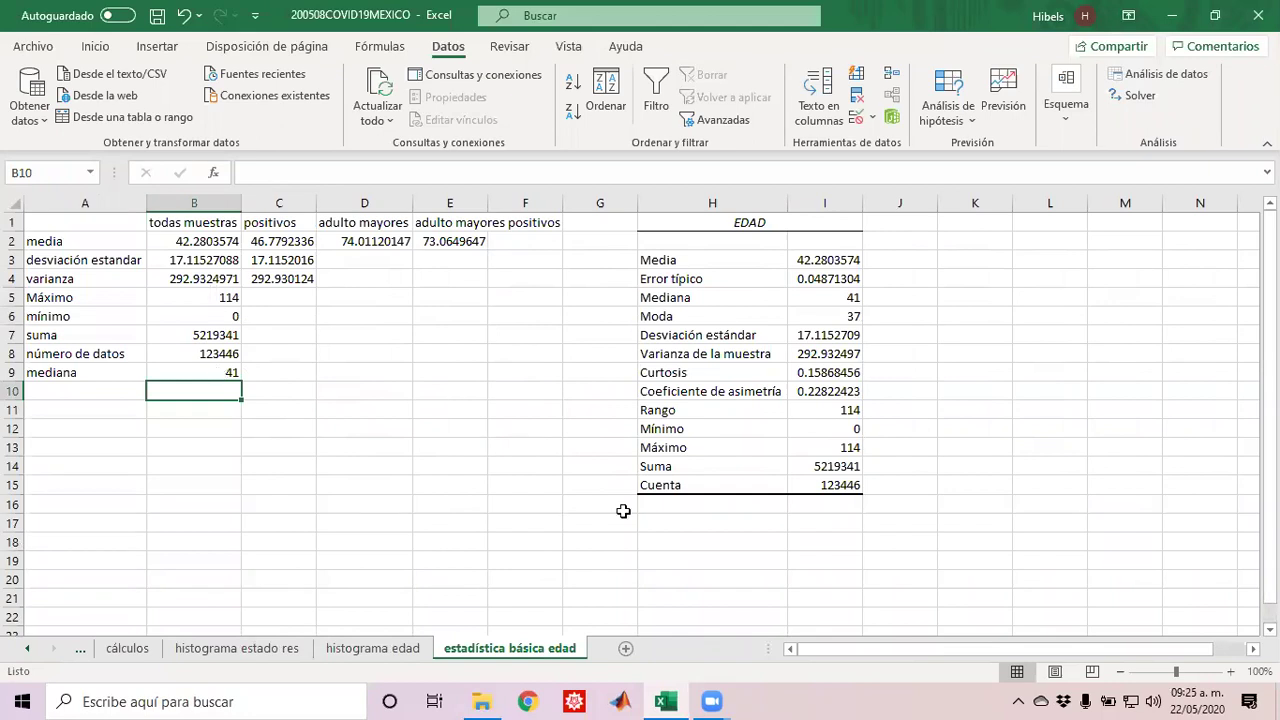
Step: Label A10 as Moda and calculate the mode of the whole EDAD column of the 200508COVID19MEXICO sheet in B10 with MODA.UNO
key("Left")
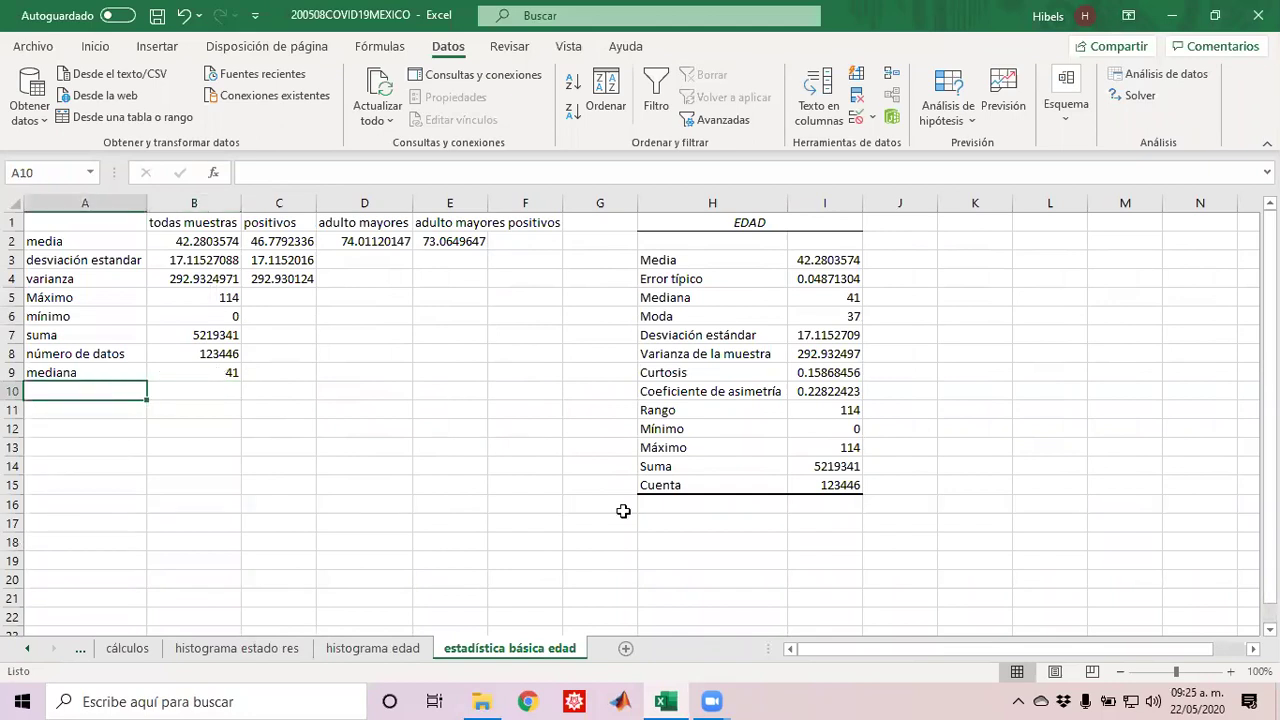
type("Moda")
key("Tab")
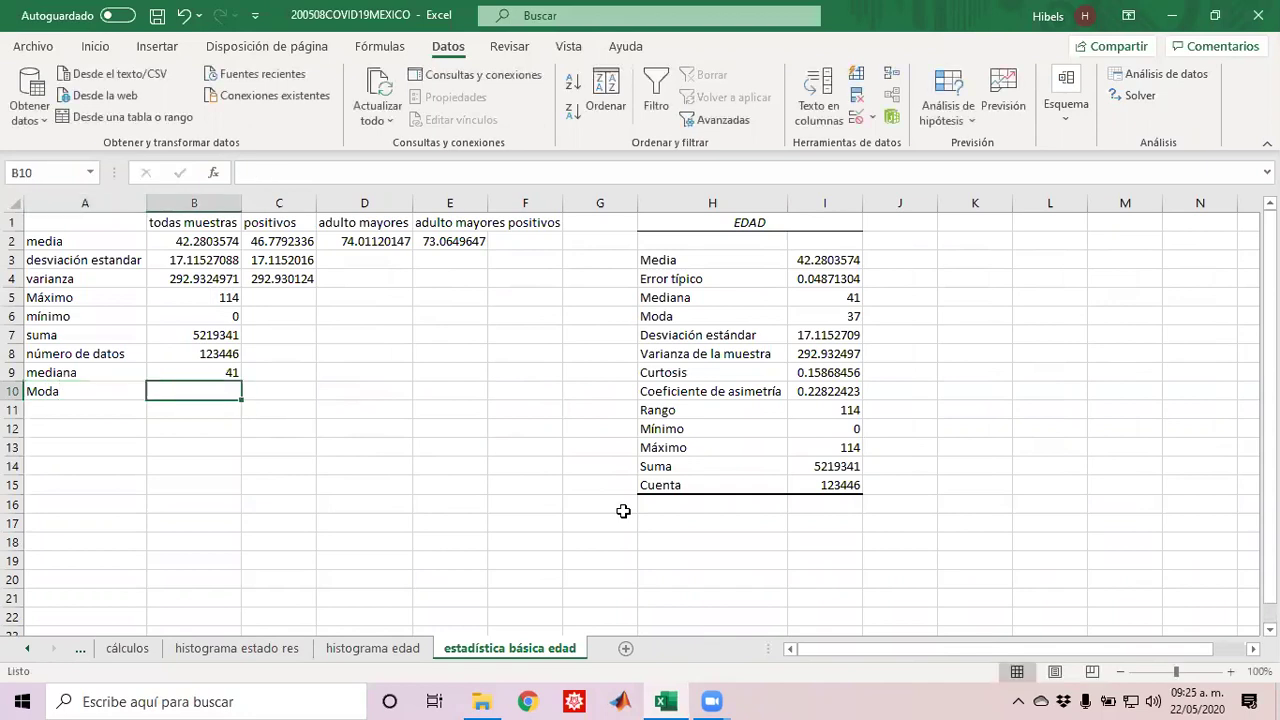
type("=mo")
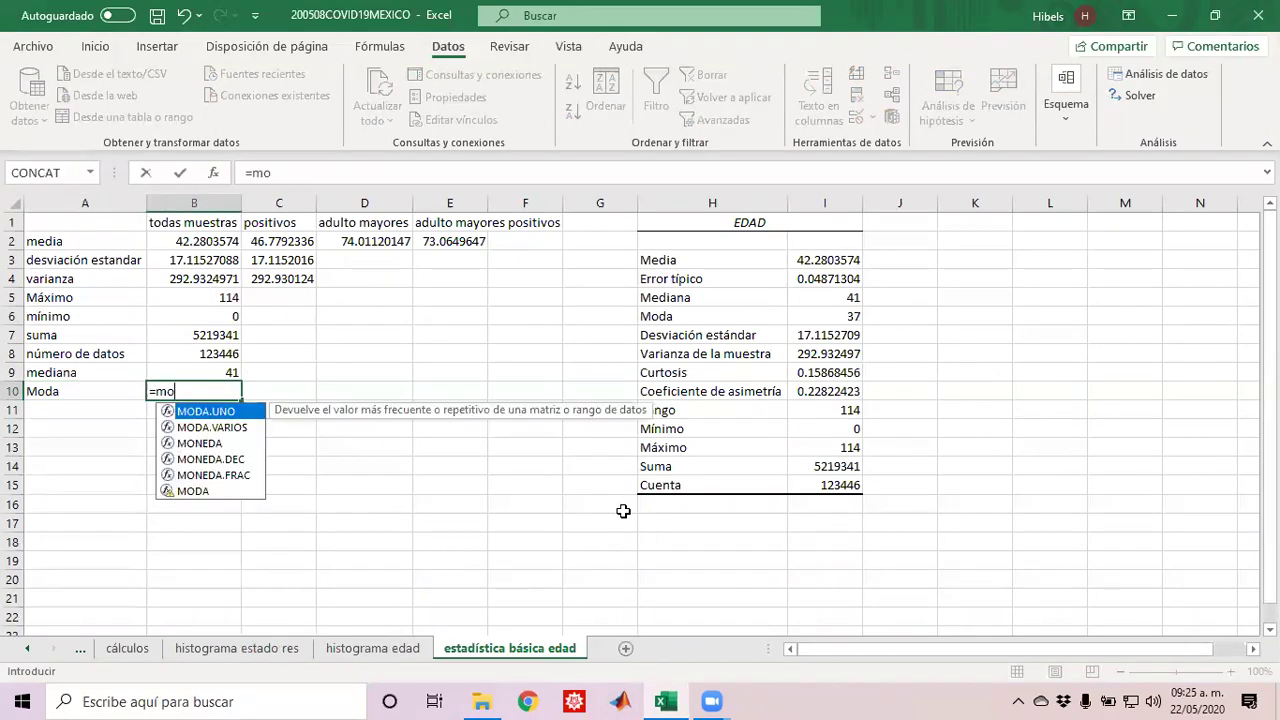
type("d")
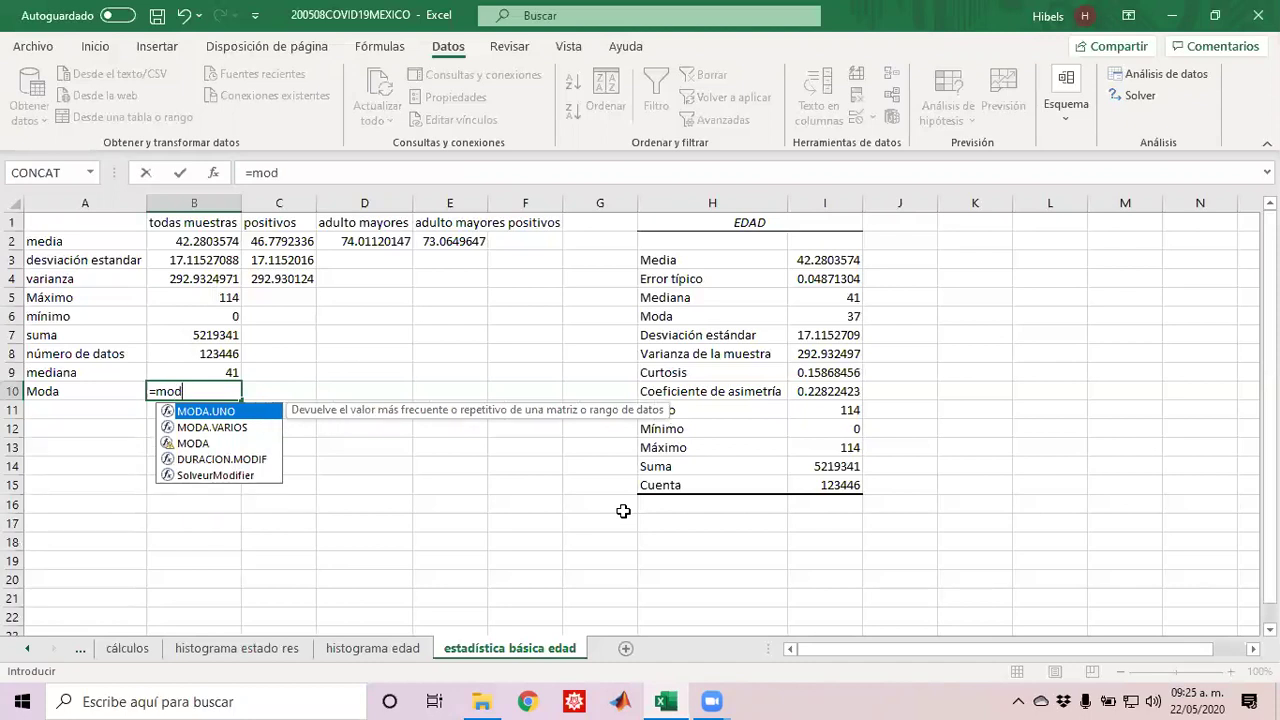
type("a.")
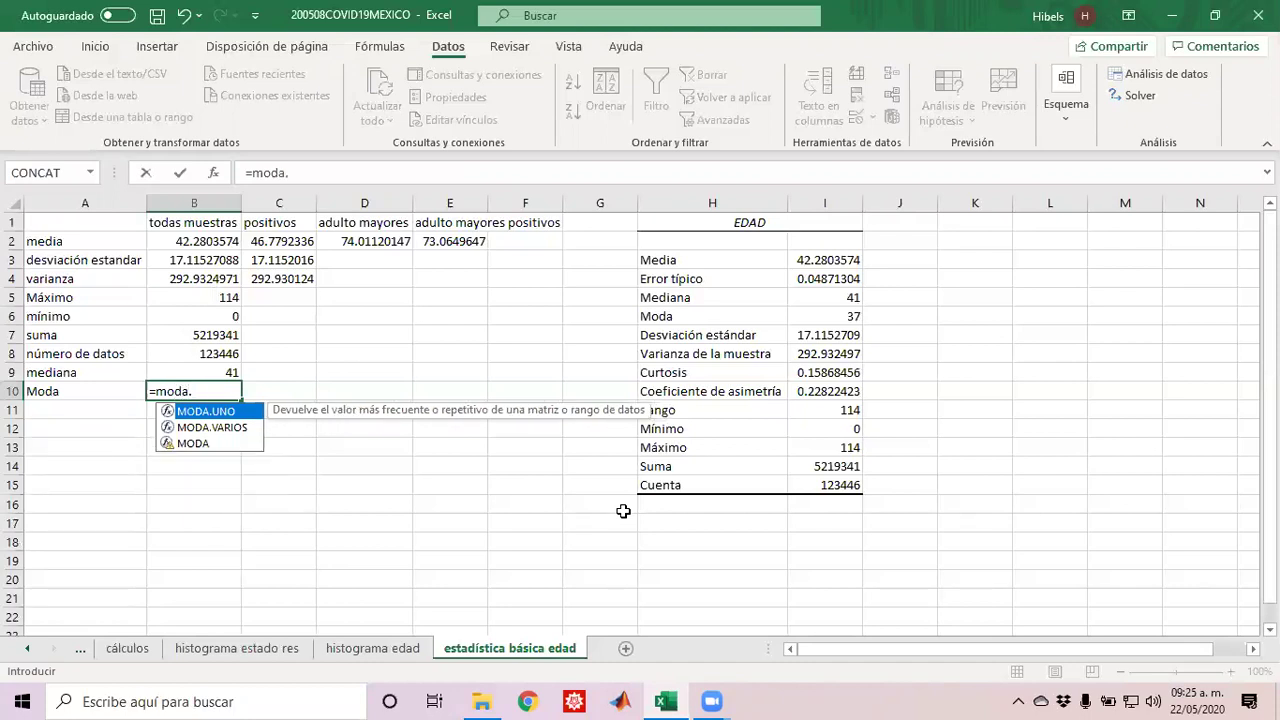
type("uno(")
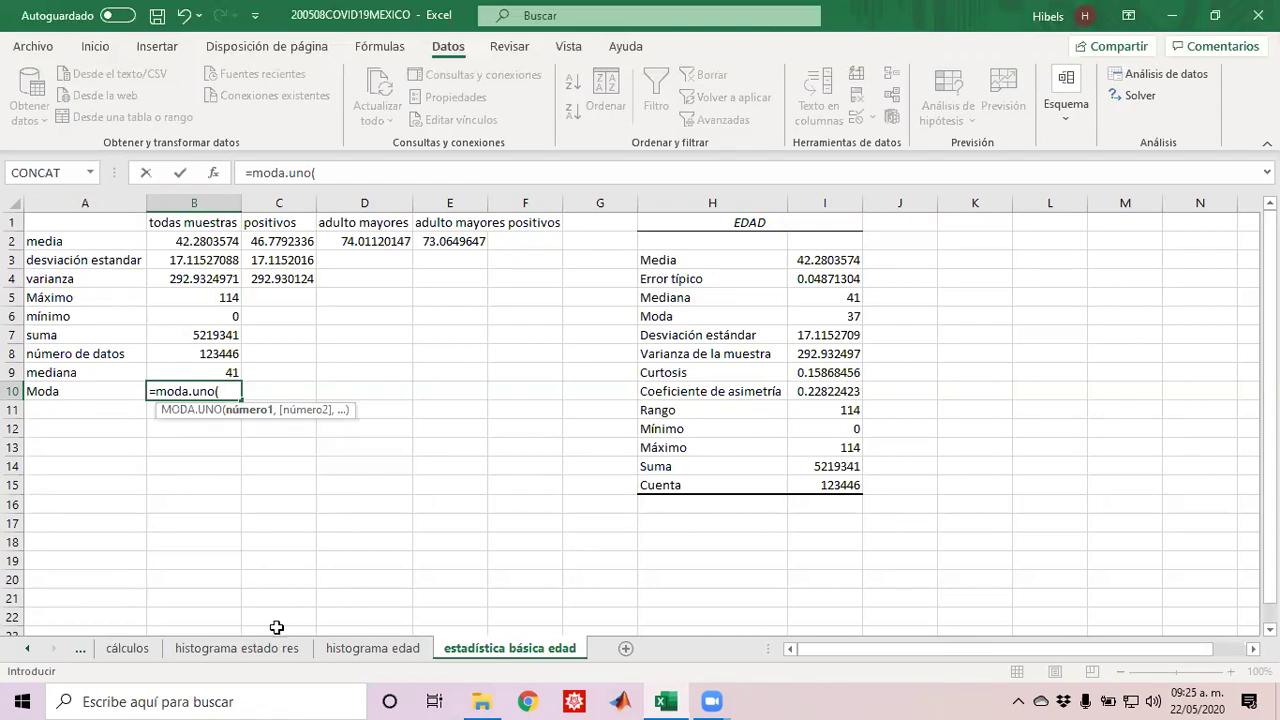
left_click(27, 648)
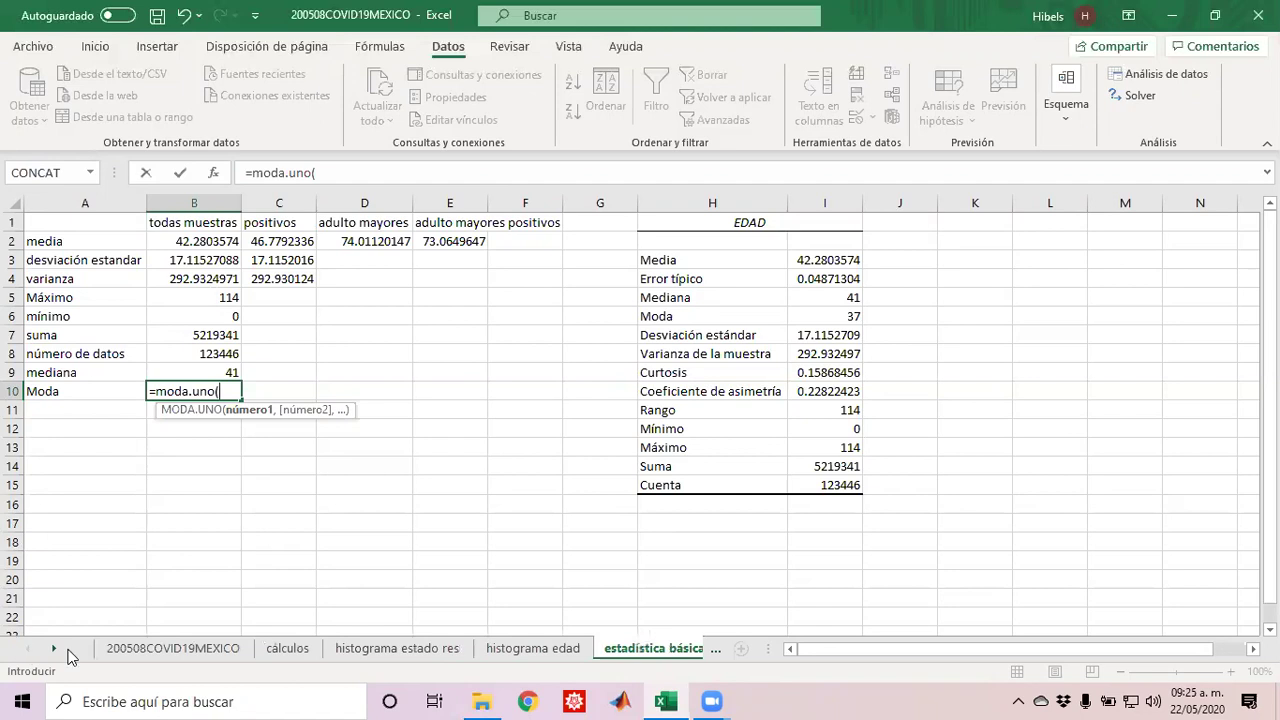
left_click(142, 652)
left_click(488, 370)
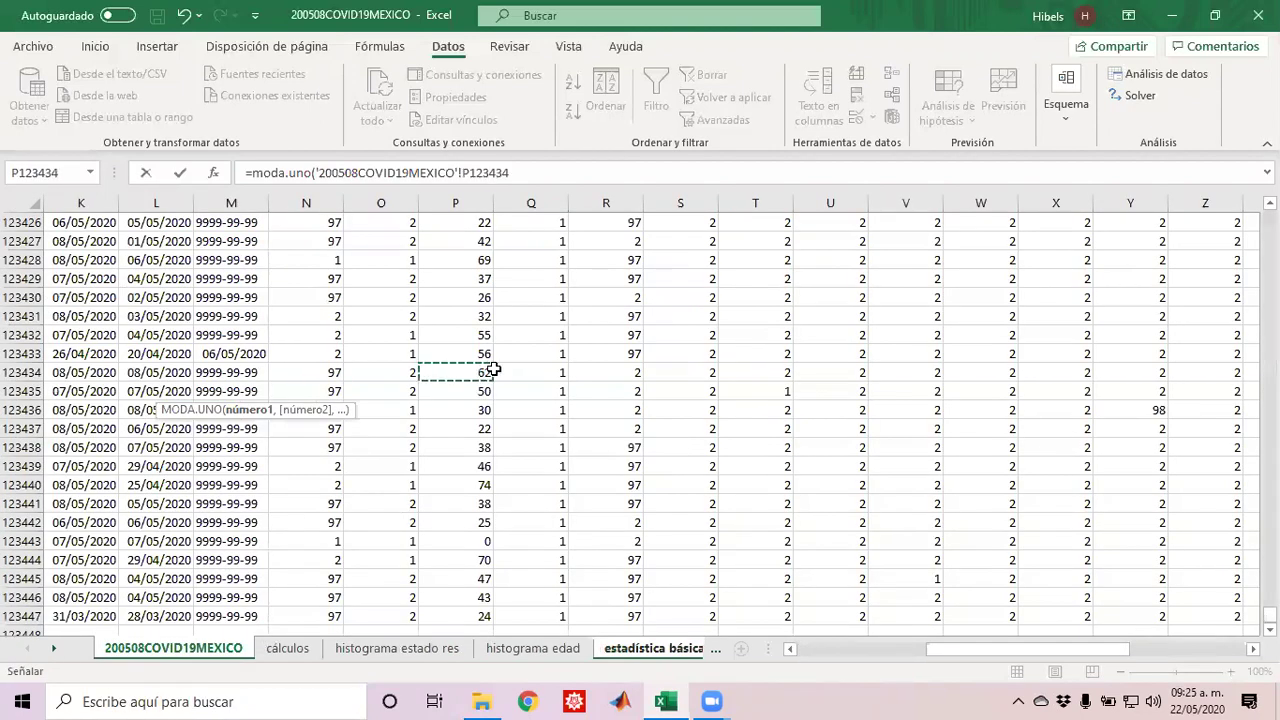
key("ctrl+Up")
key("Down")
key("ctrl+shift+Down")
key("Return")
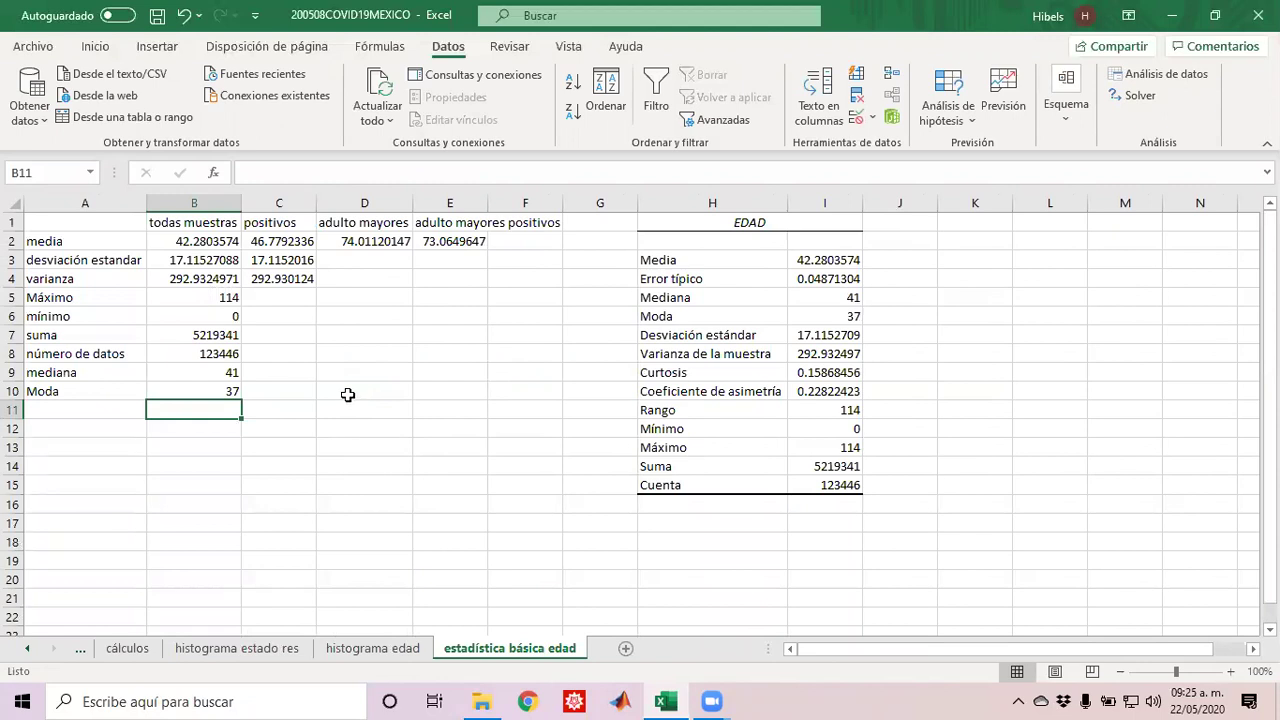
Step: Calculate the multiple modes of P2:P123447 on the 200508COVID19MEXICO sheet in D10 with MODA.VARIOS
left_click(348, 393)
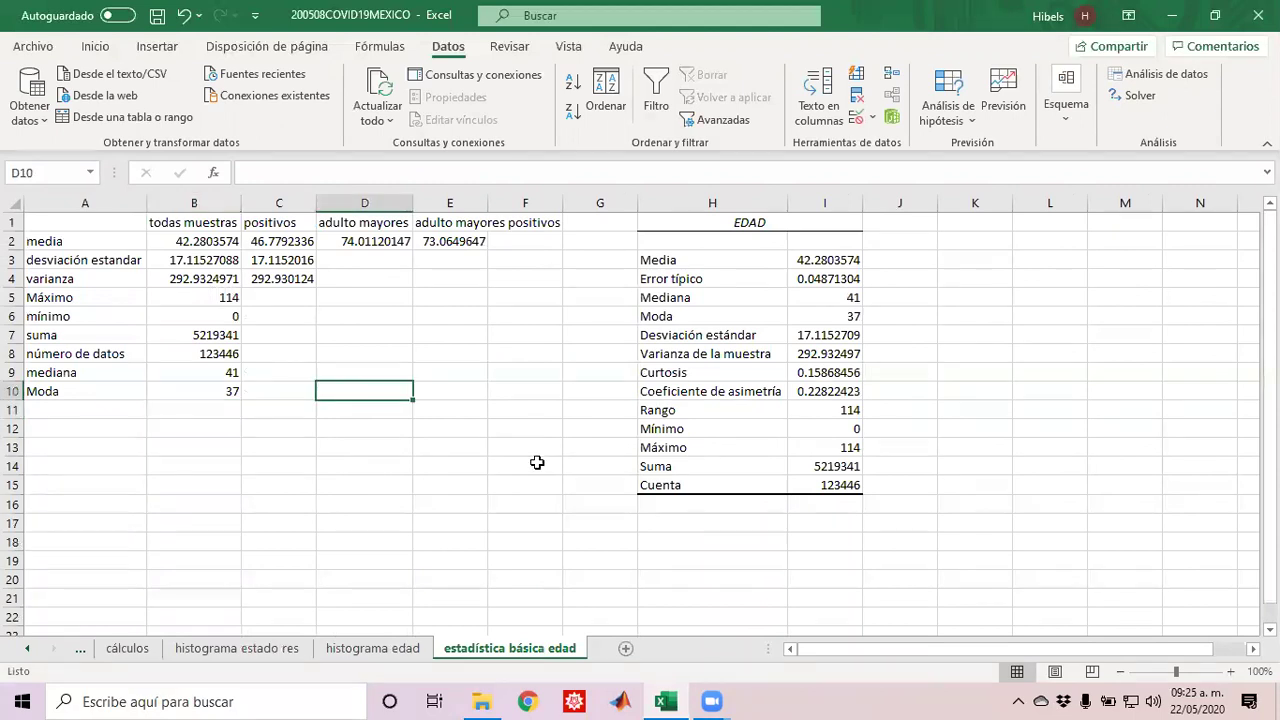
type("=mo")
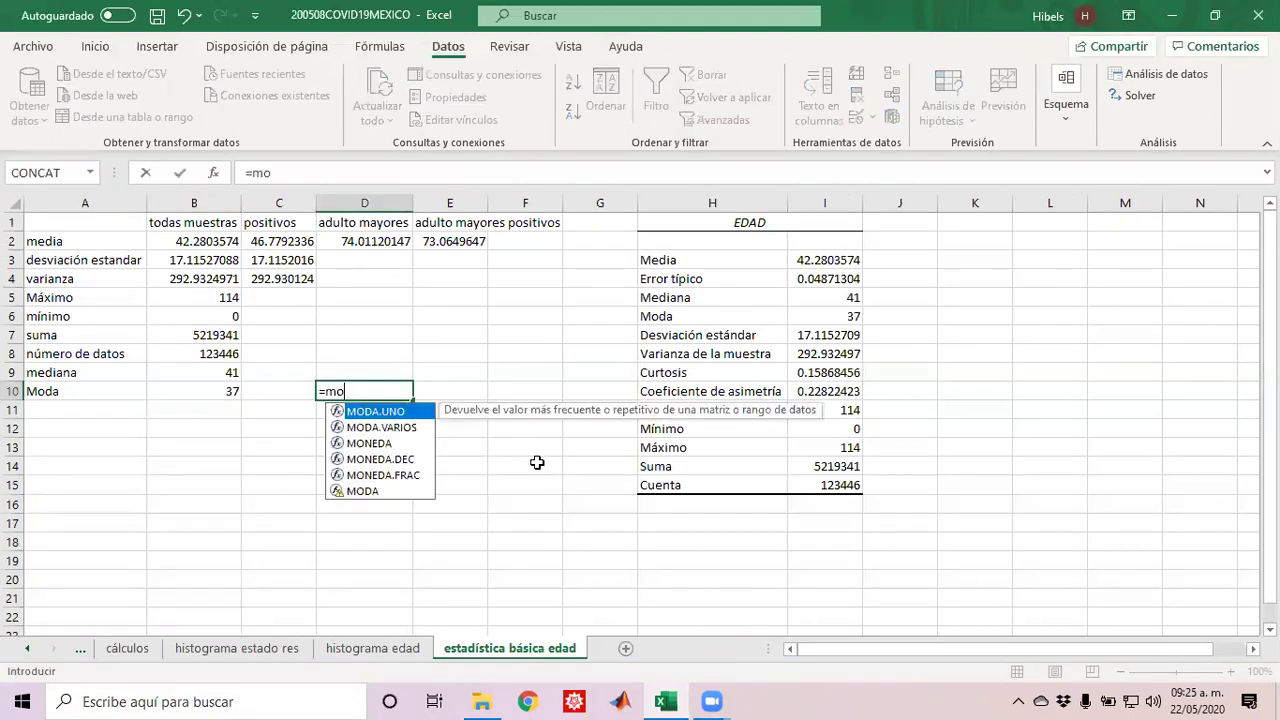
type("da.")
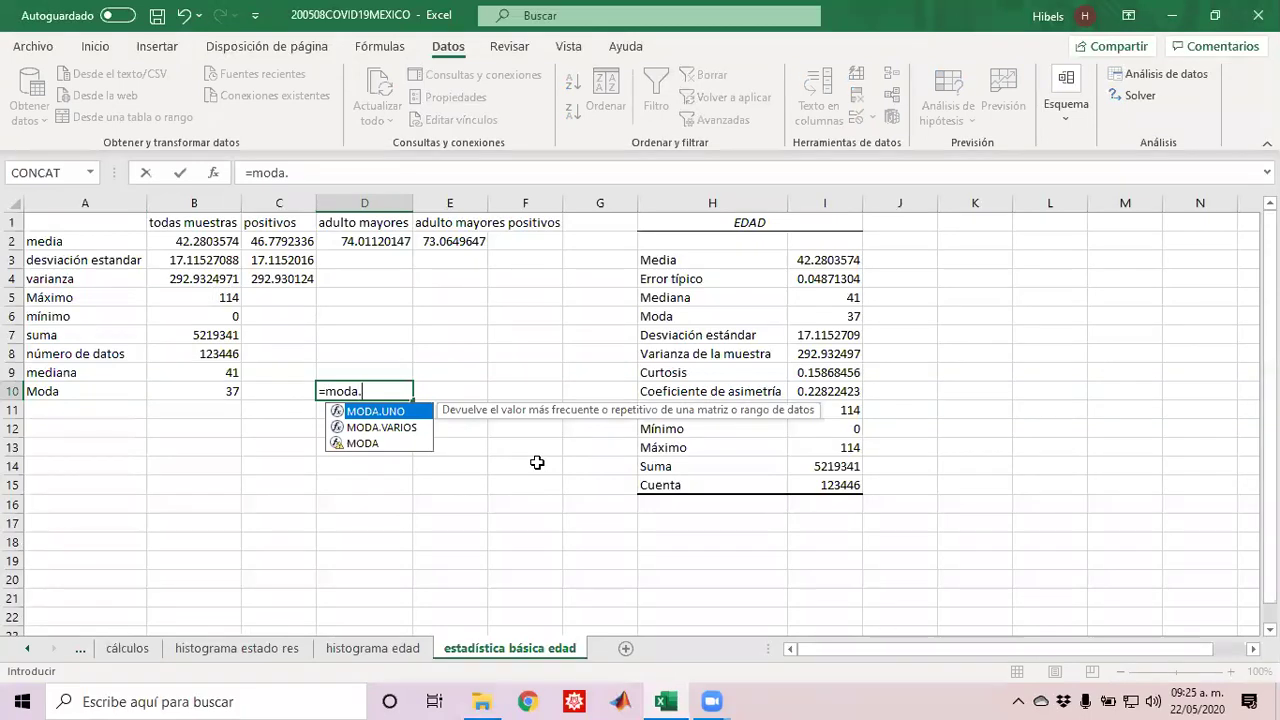
type("vario")
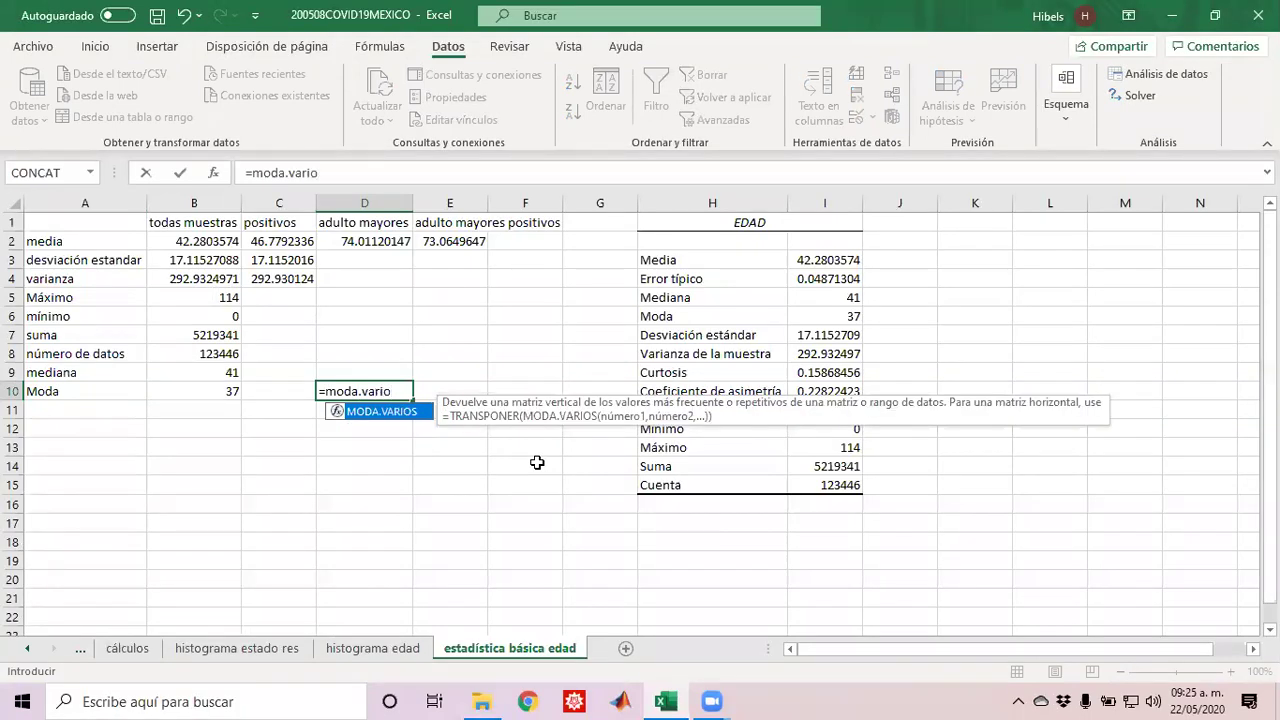
type("(")
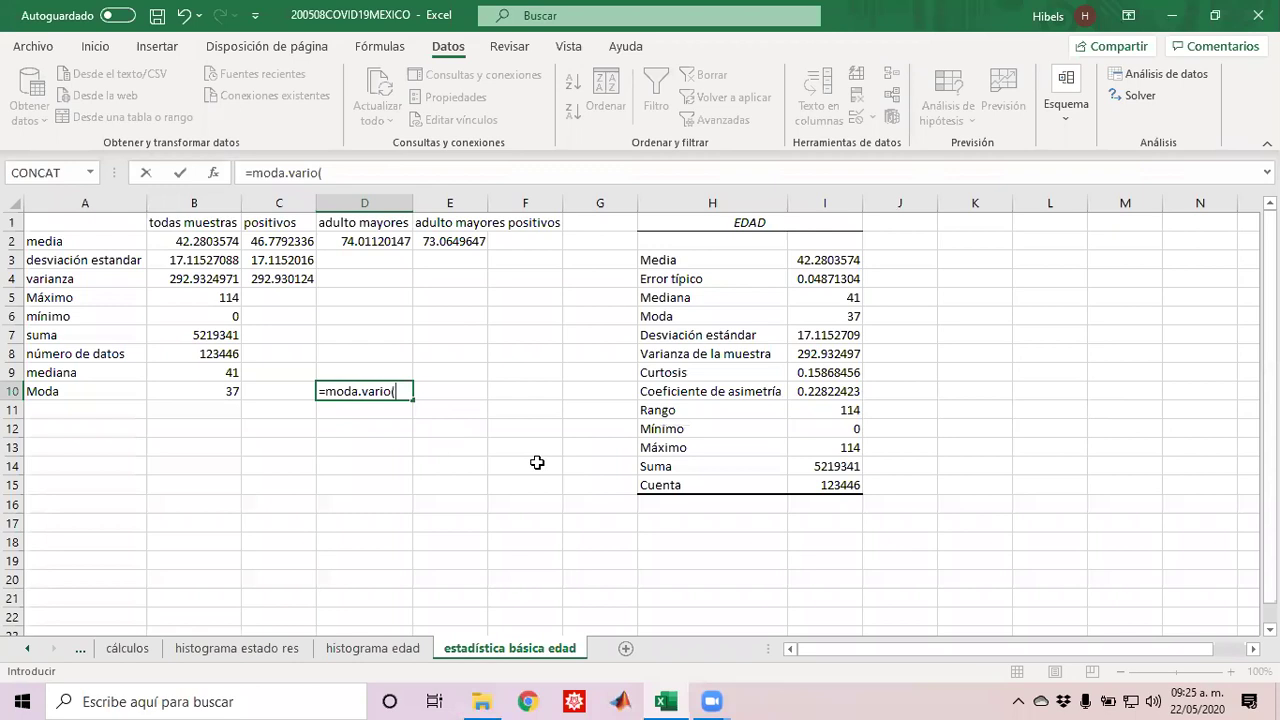
key("BackSpace")
key("BackSpace")
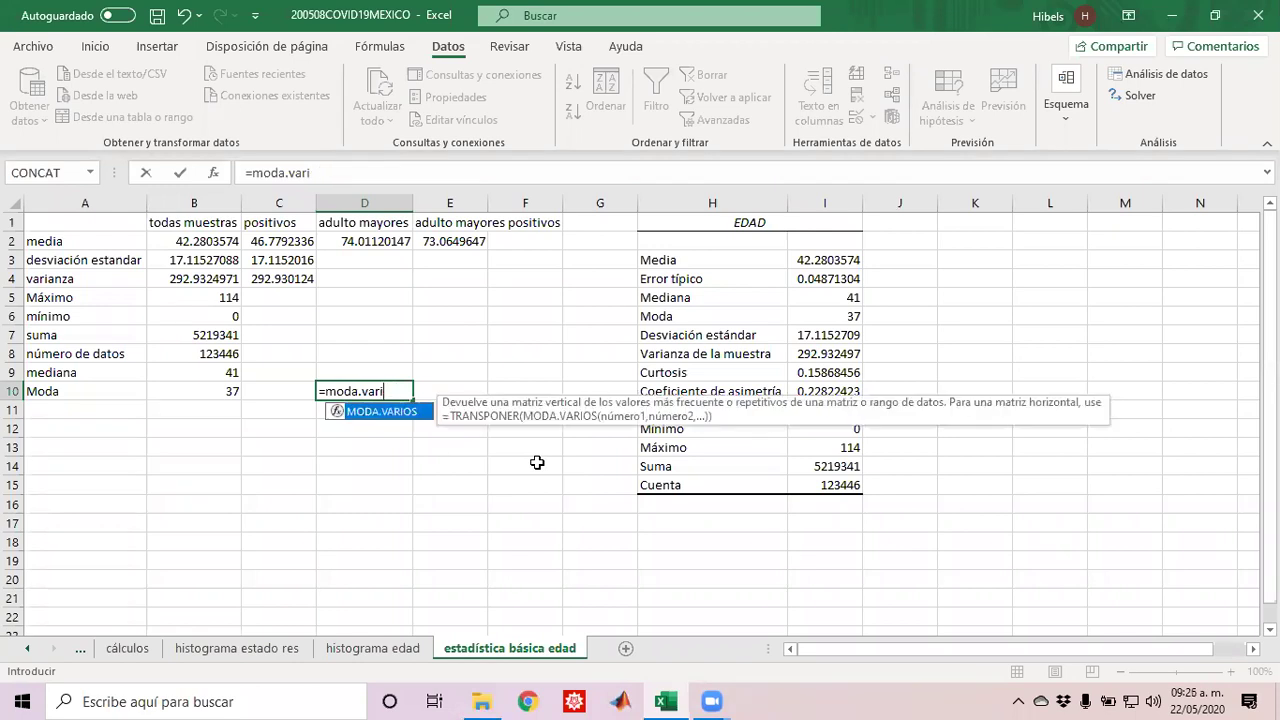
type("os(")
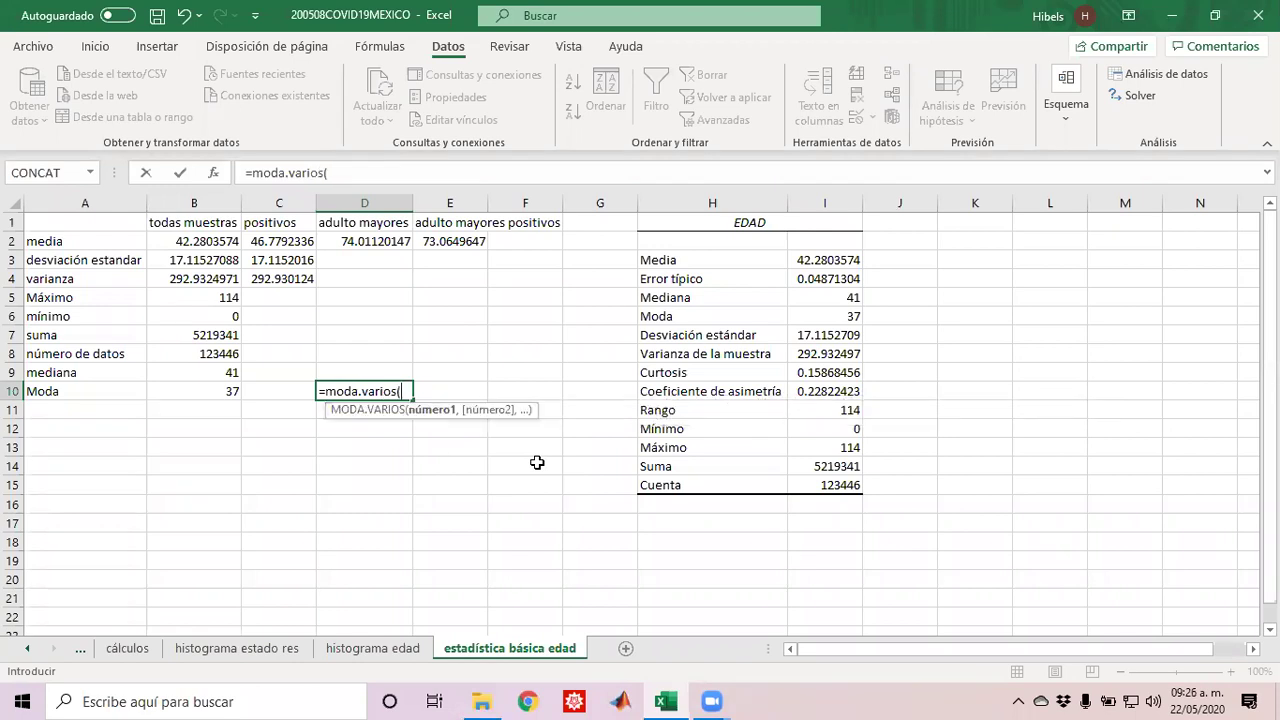
left_click(20, 652)
left_click(149, 652)
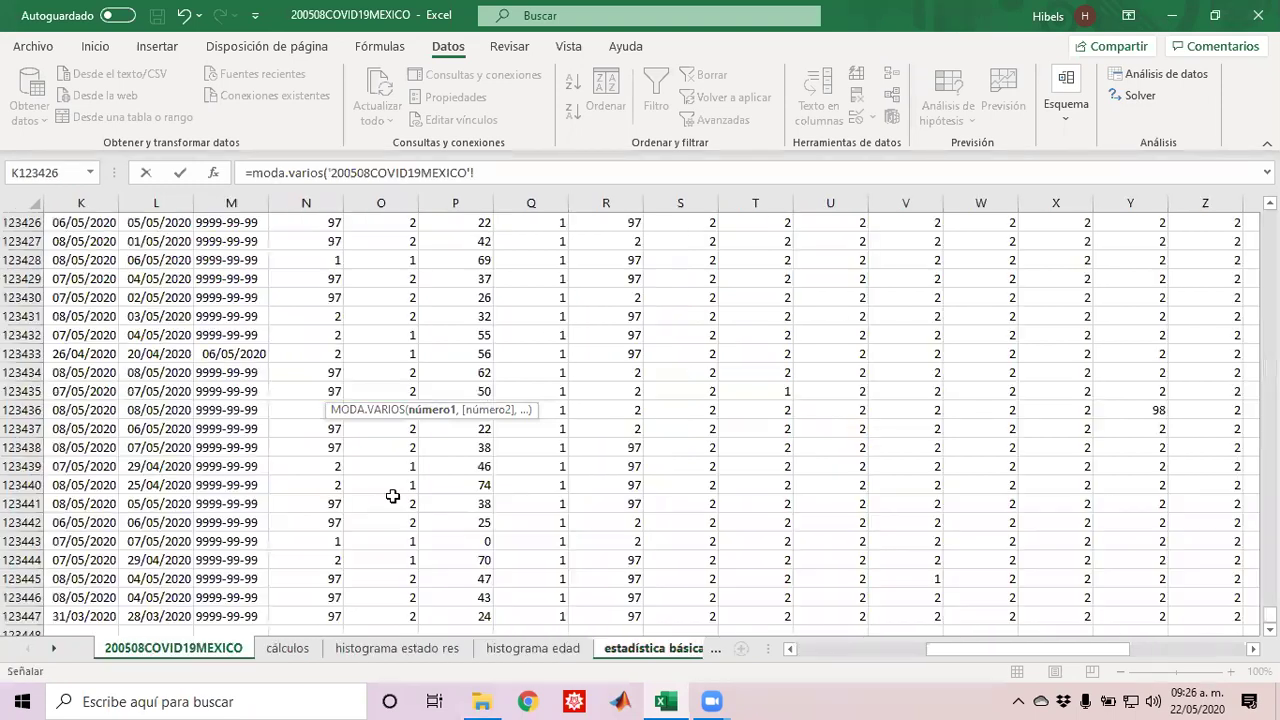
left_click(464, 346)
key("ctrl+Up")
key("Down")
key("ctrl+shift+Down")
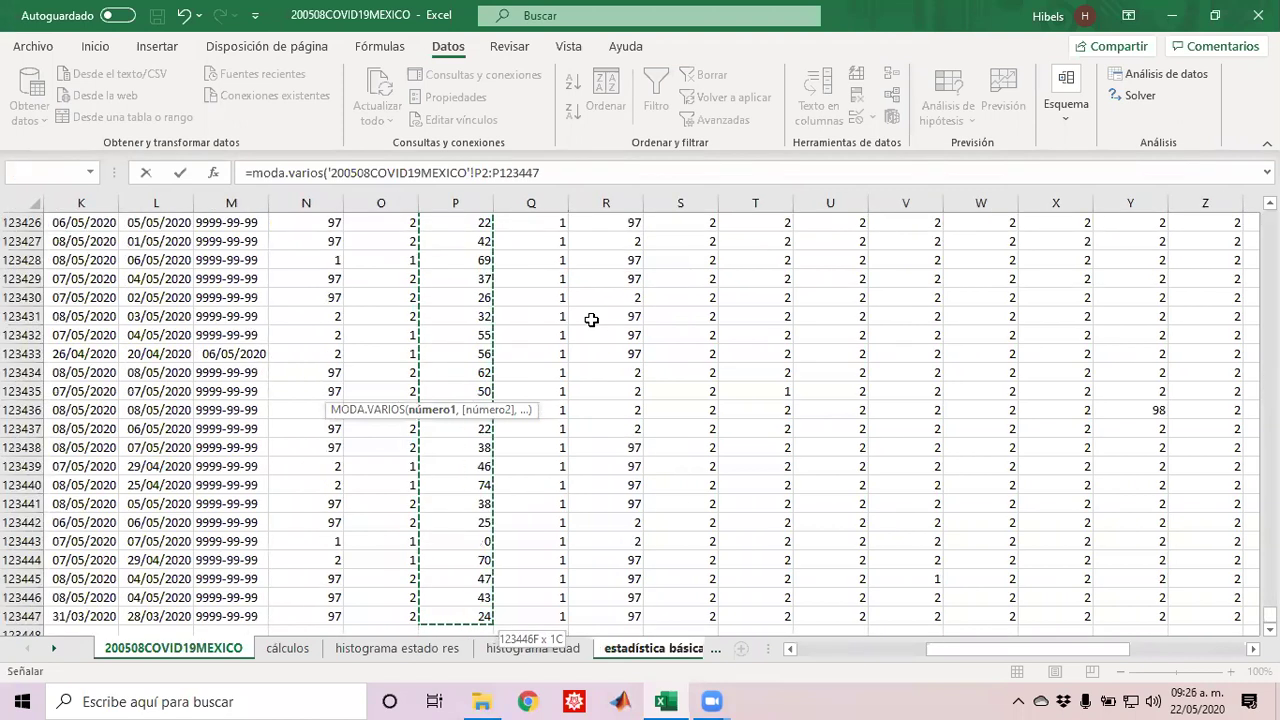
type(")")
key("Return")
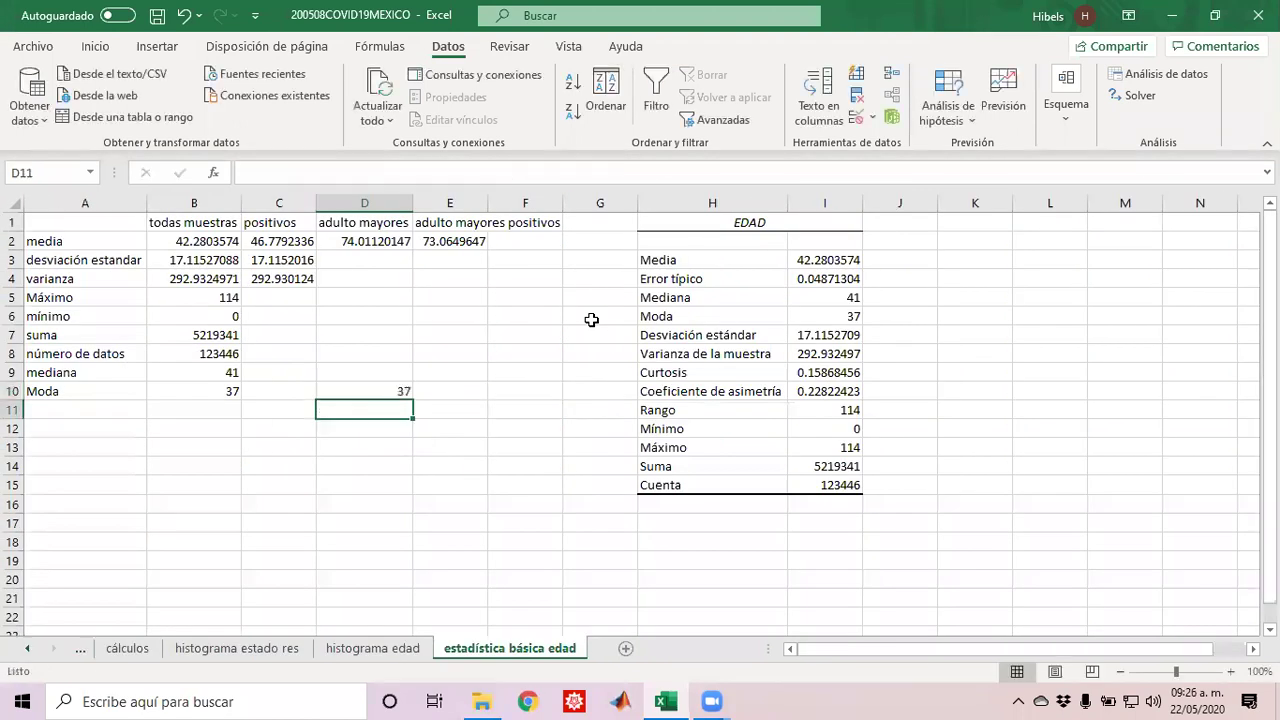
Step: Copy the MODA.VARIOS formula from D10 down to D14 and re-enter D10:D14 as one array formula
left_click(378, 394)
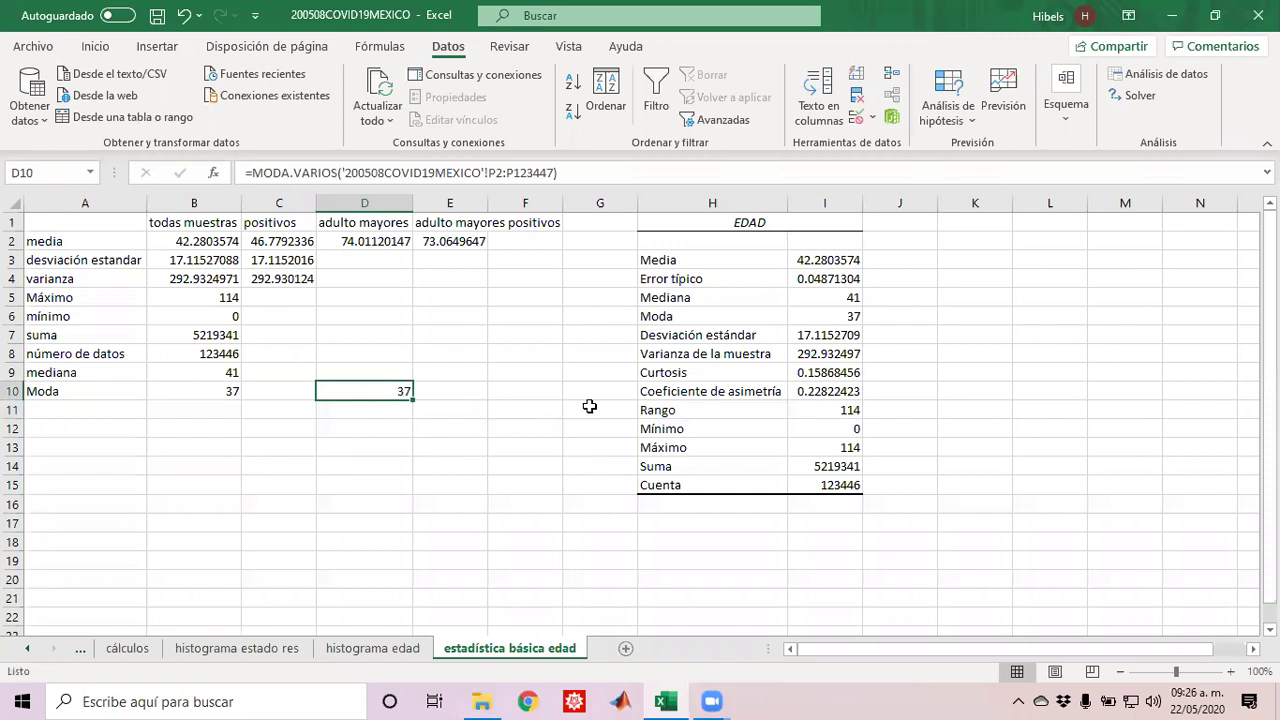
key("ctrl+c")
key("shift+Down")
key("shift+Down")
key("shift+Down")
key("shift+Down")
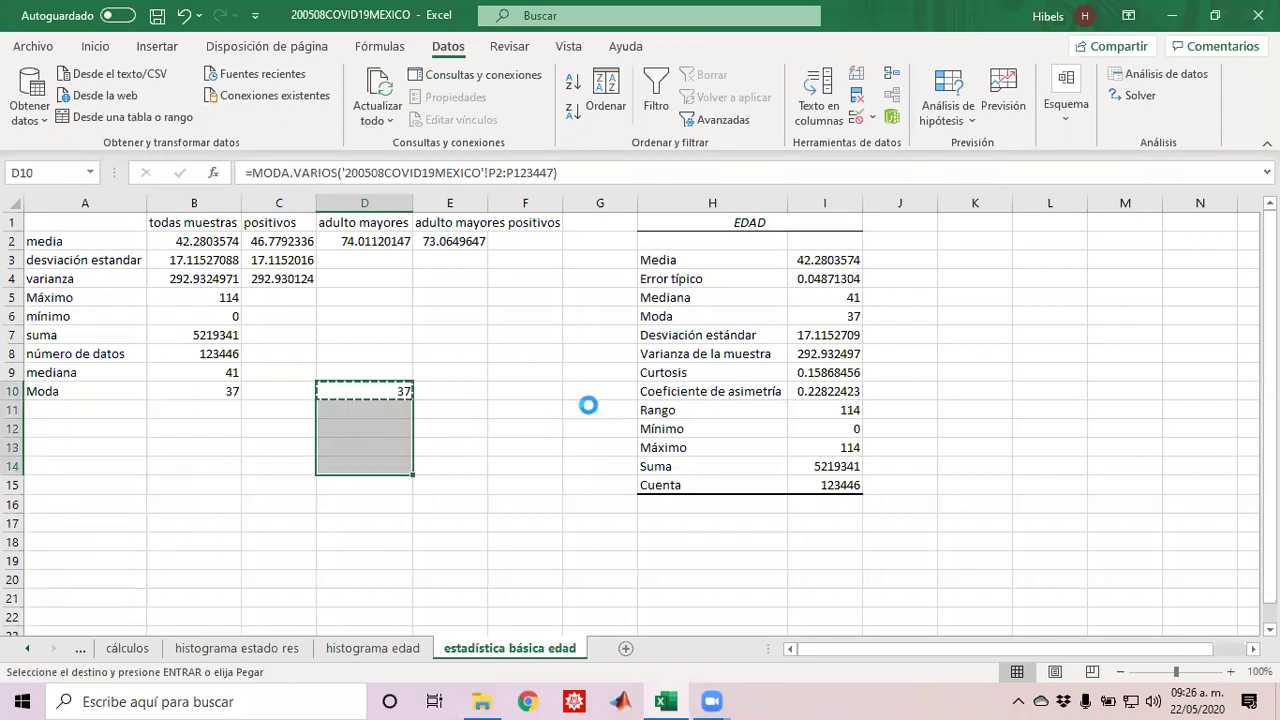
key("ctrl+v")
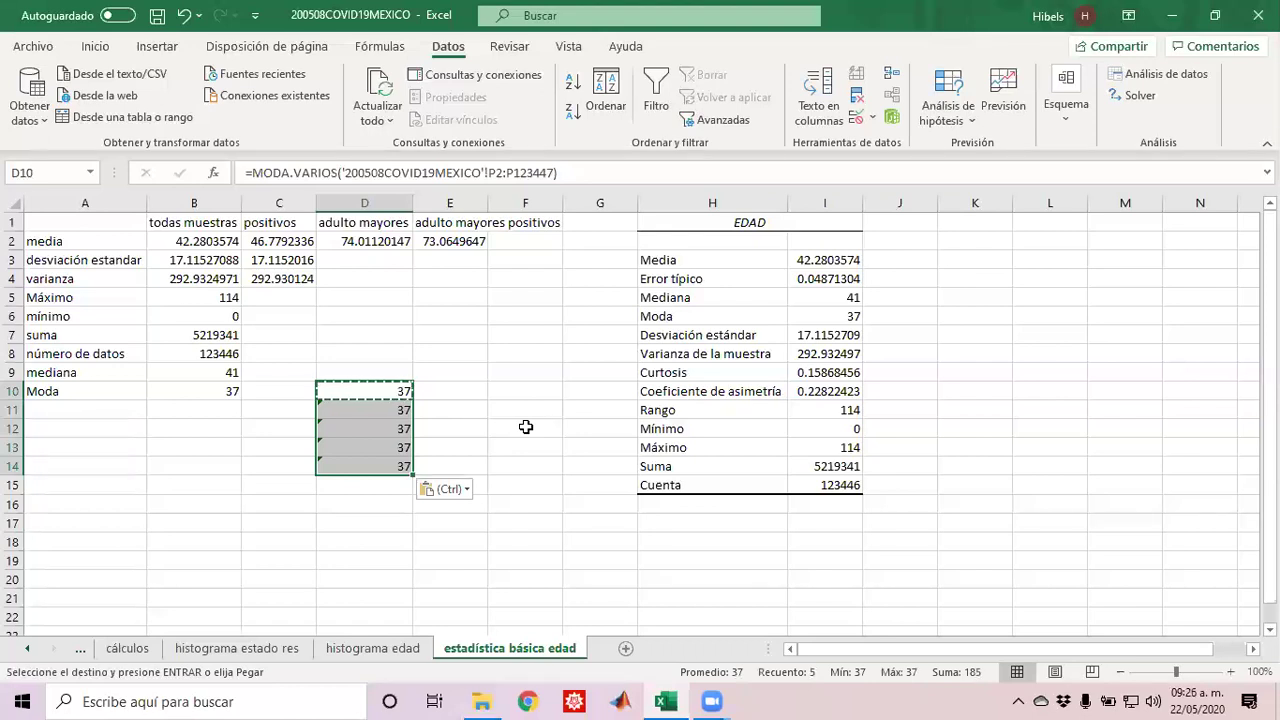
key("F2")
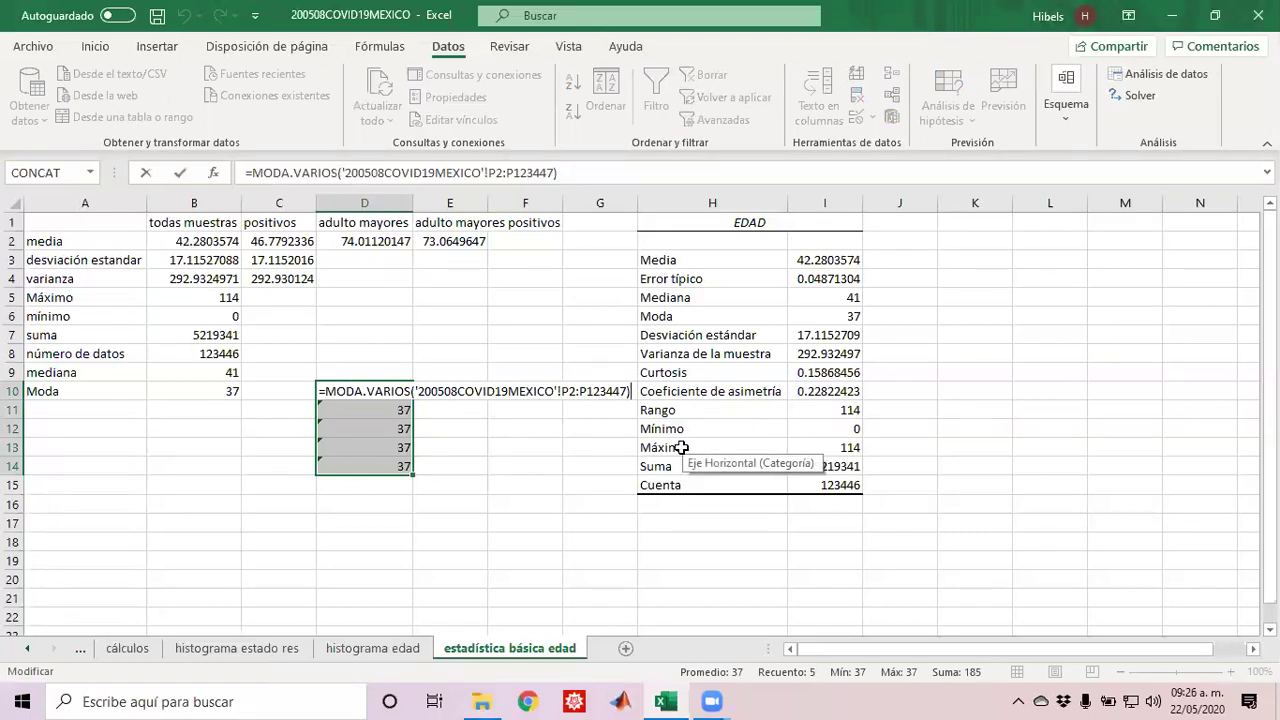
key("ctrl+shift+Return")
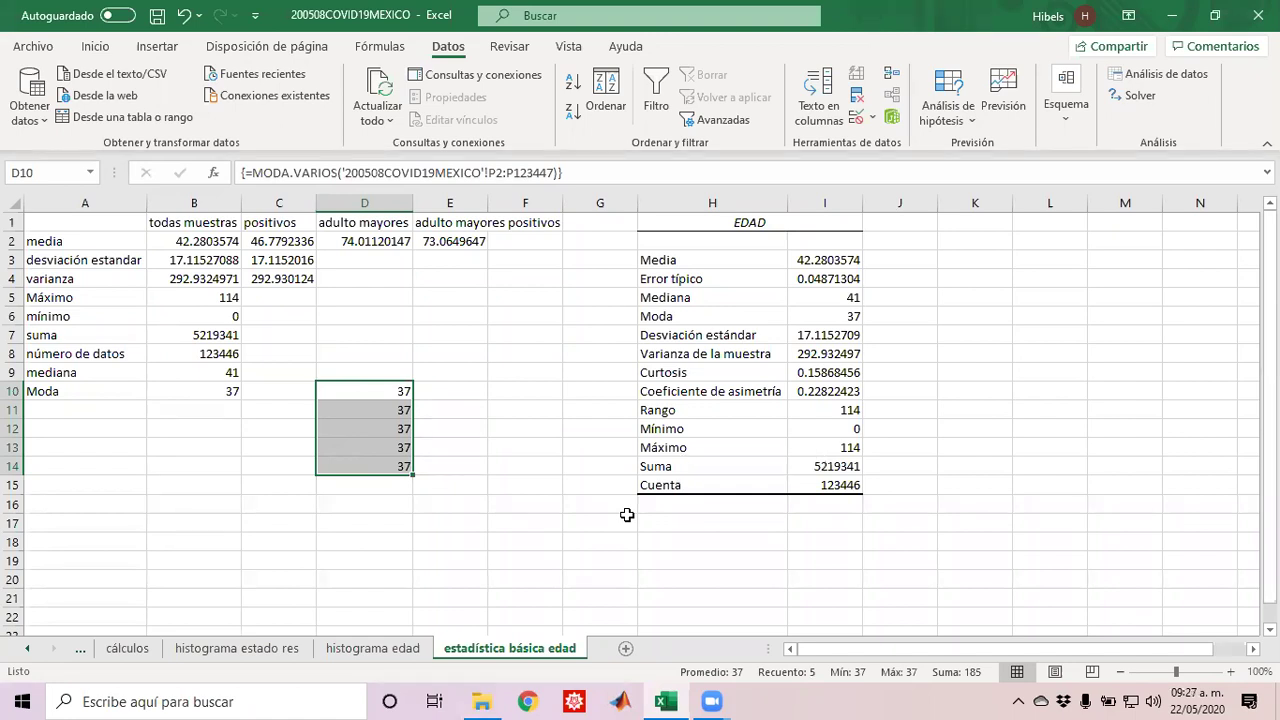
Step: Clear the MODA.VARIOS array from D10:D14 and check the Moda value in the EDAD summary
key("Delete")
key("Home")
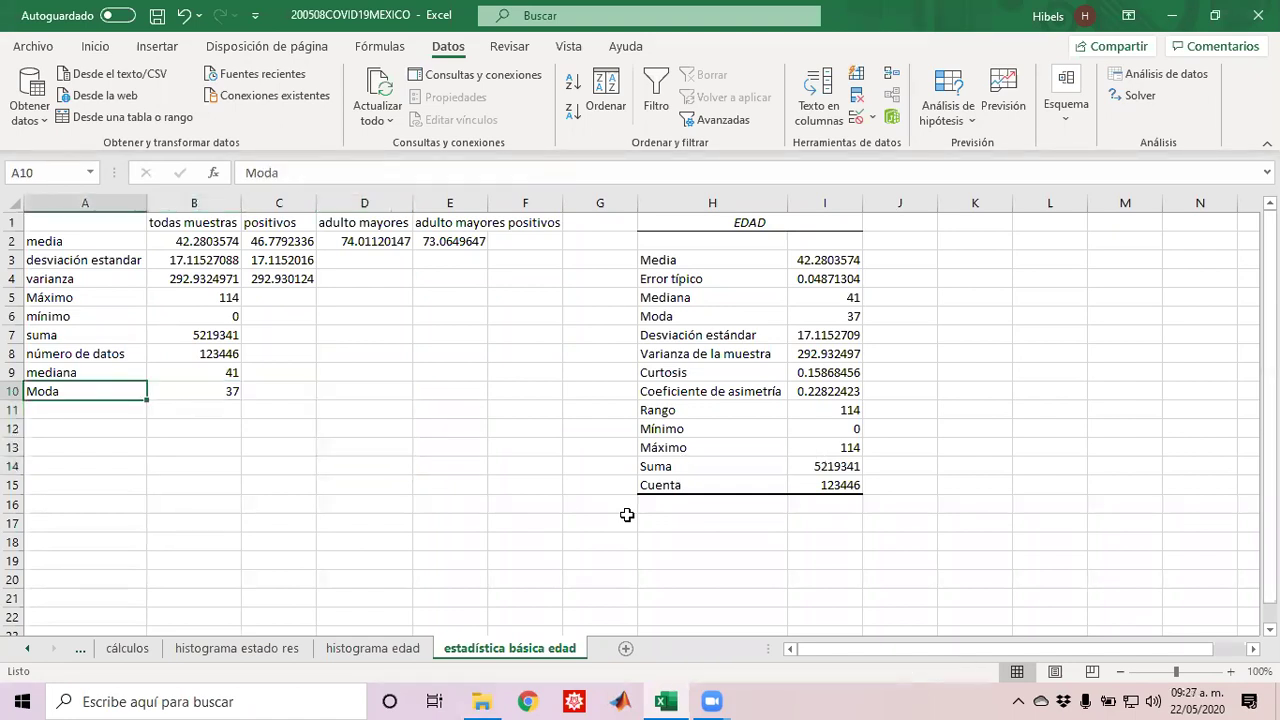
key("Down")
key("Down")
key("Up")
key("Up")
left_click(810, 314)
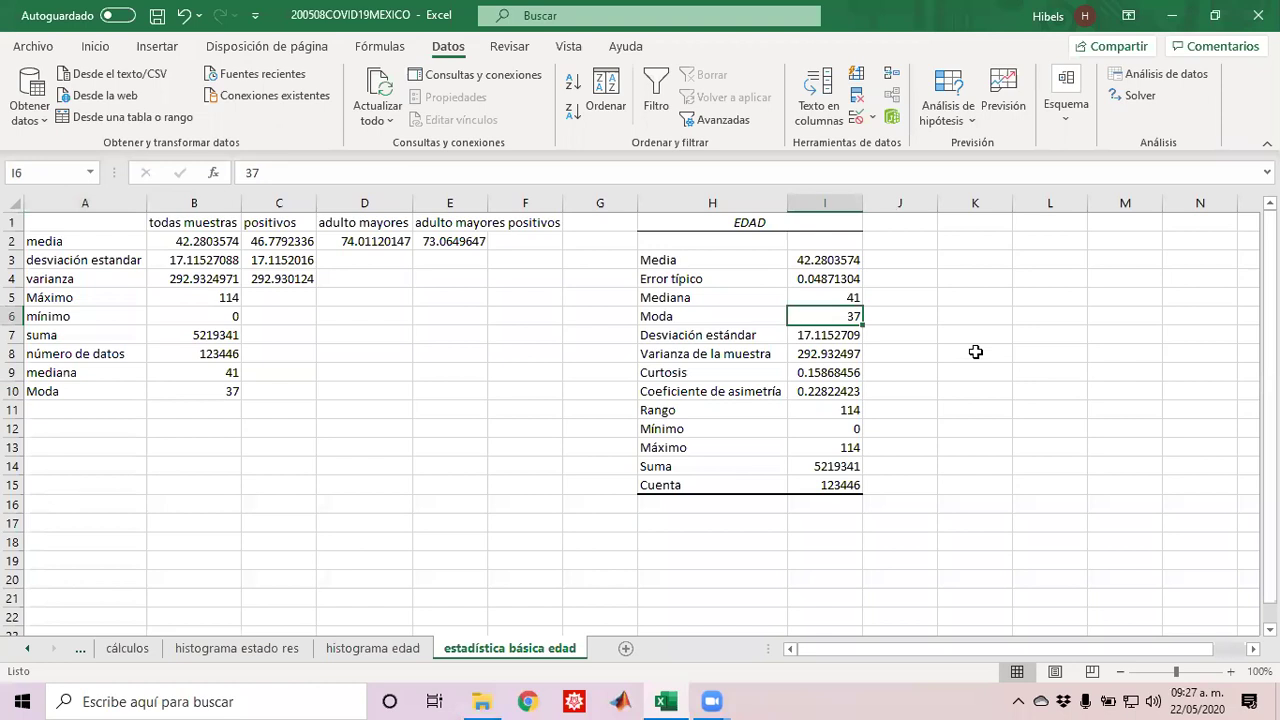
Step: Label A12 as percentiles and start a PERCENTIL.INC formula in B12
left_click(80, 427)
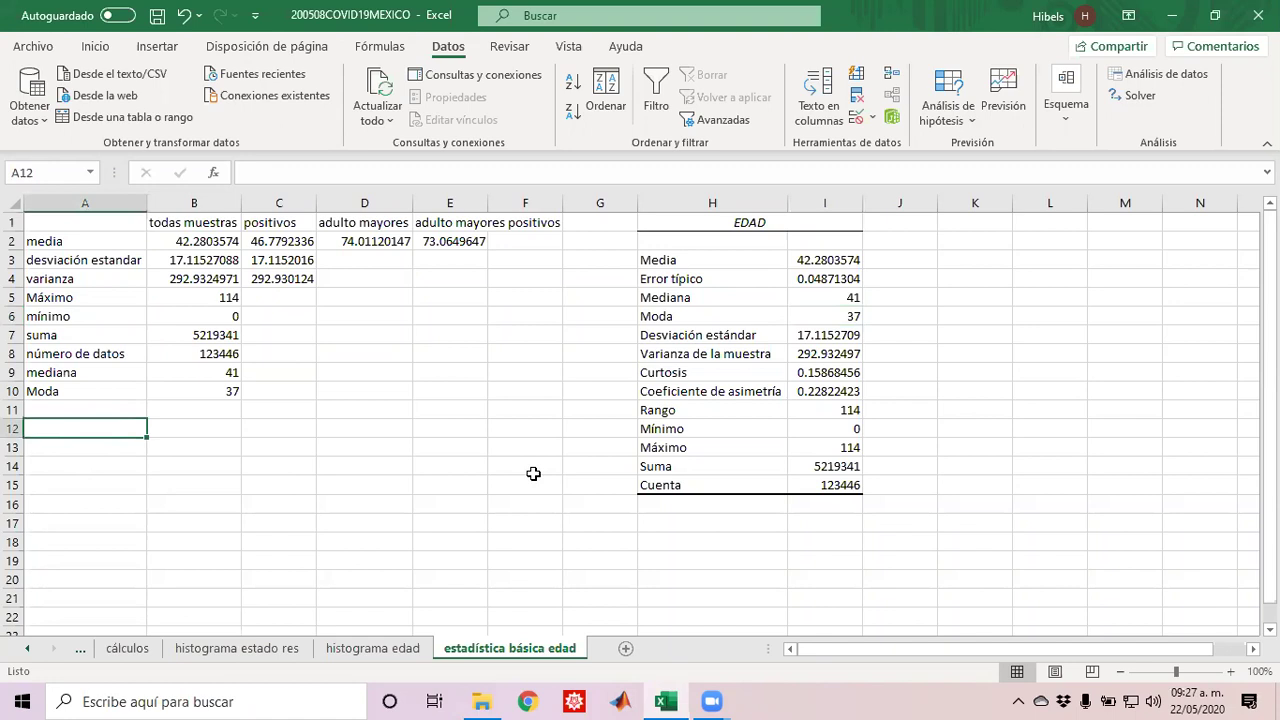
type("perce")
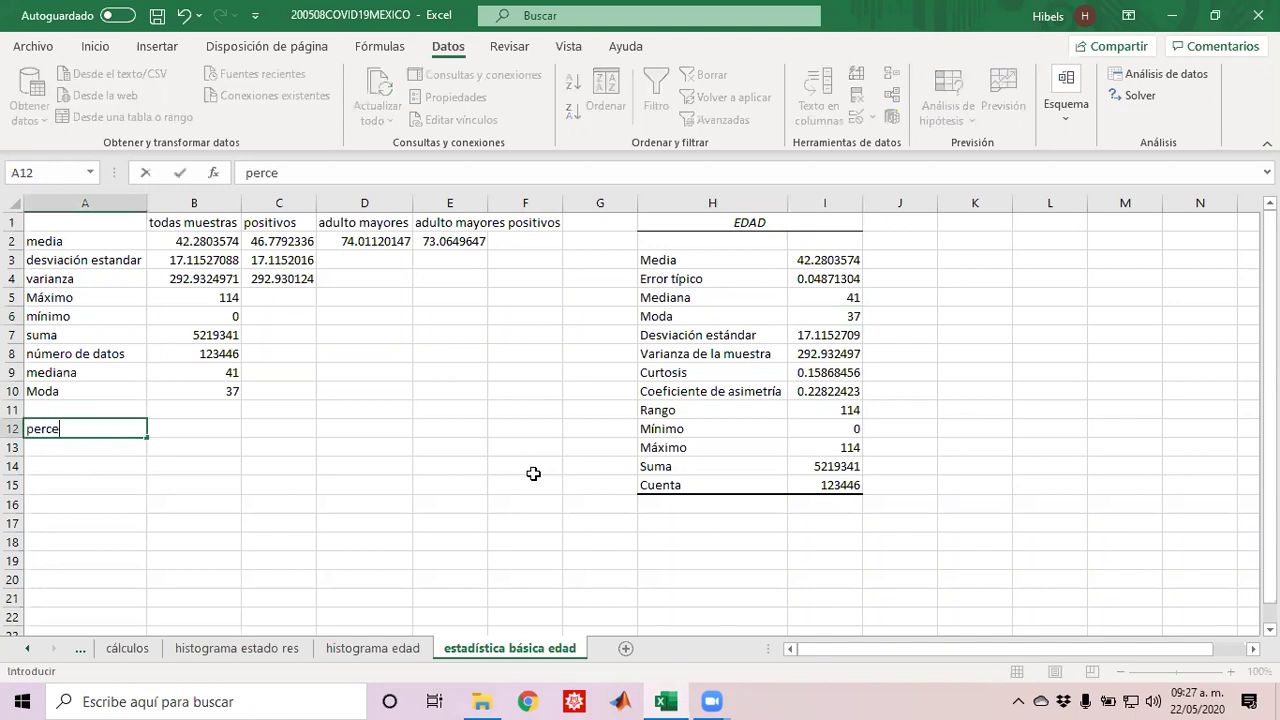
type("ntiles")
key("Tab")
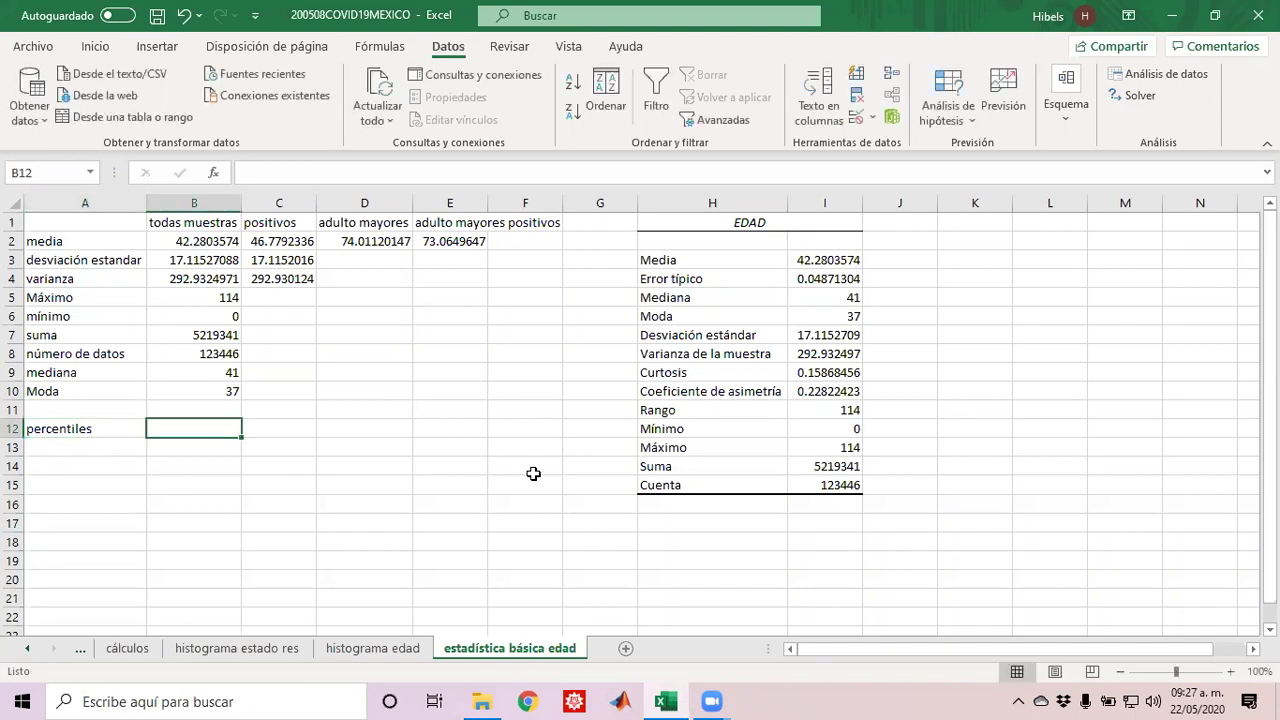
type("=pe")
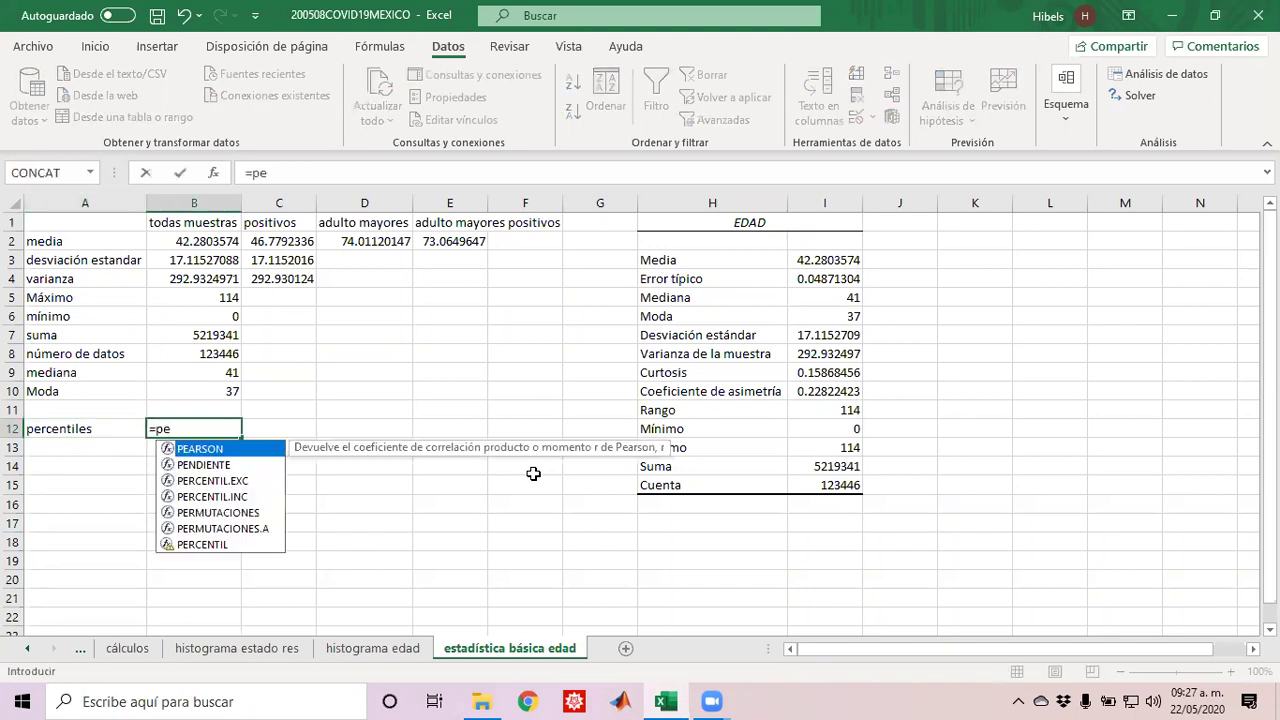
type("rcentil")
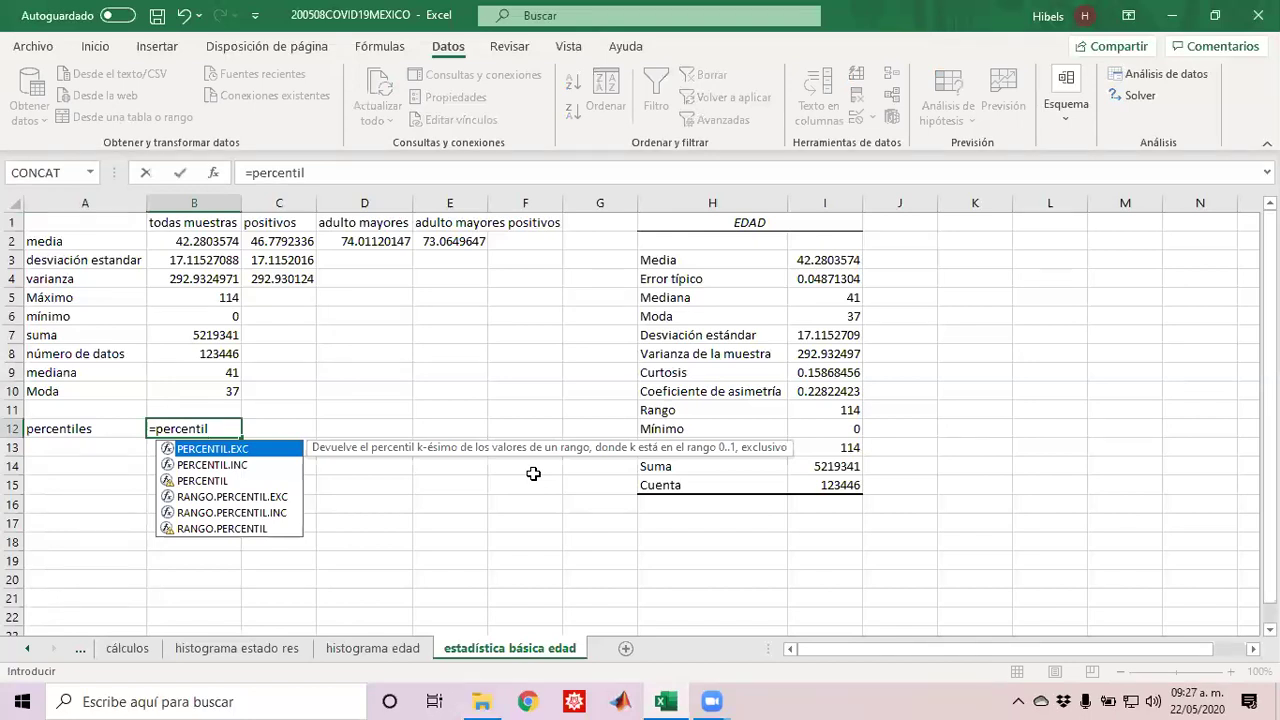
type(".i nc")
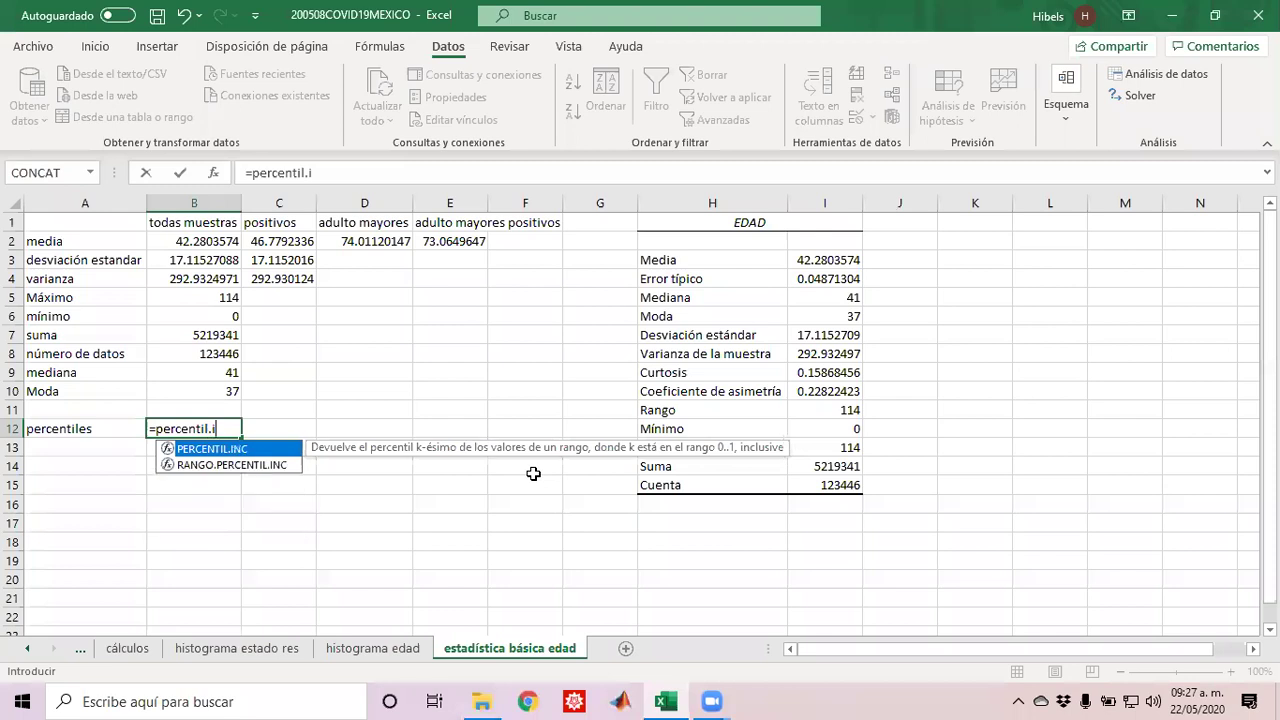
key("BackSpace")
key("BackSpace")
key("BackSpace")
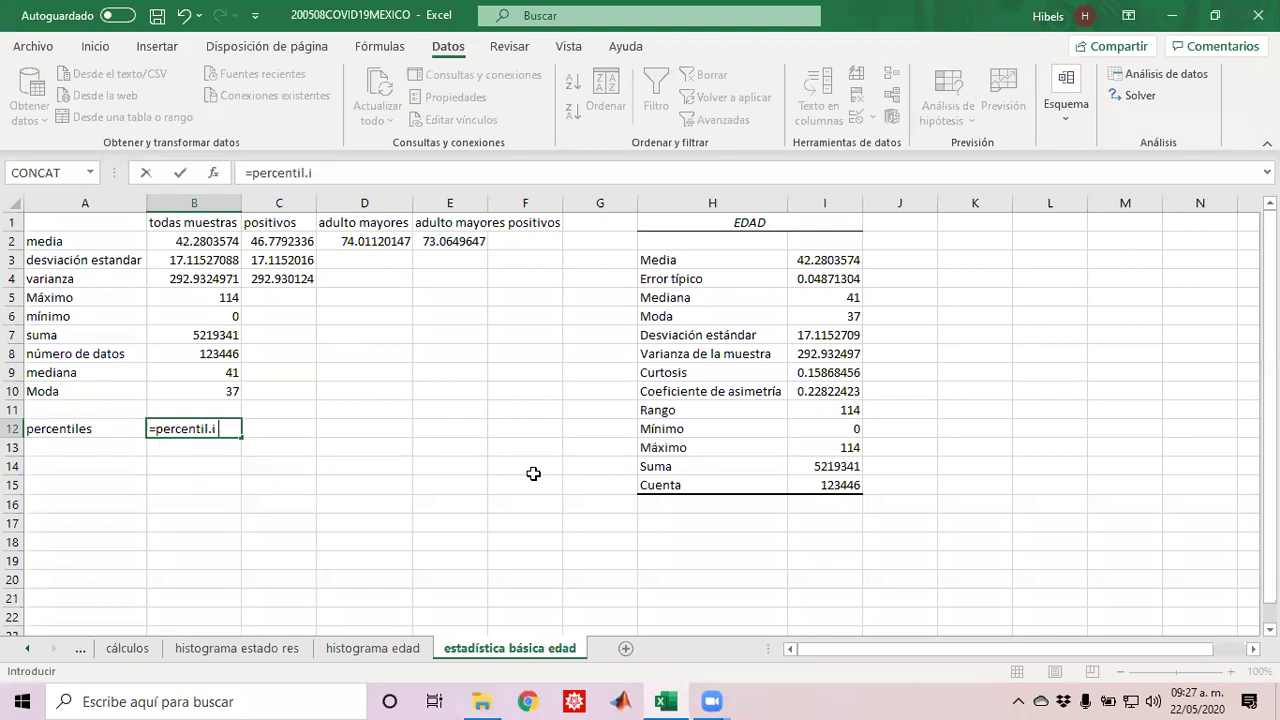
type("nc")
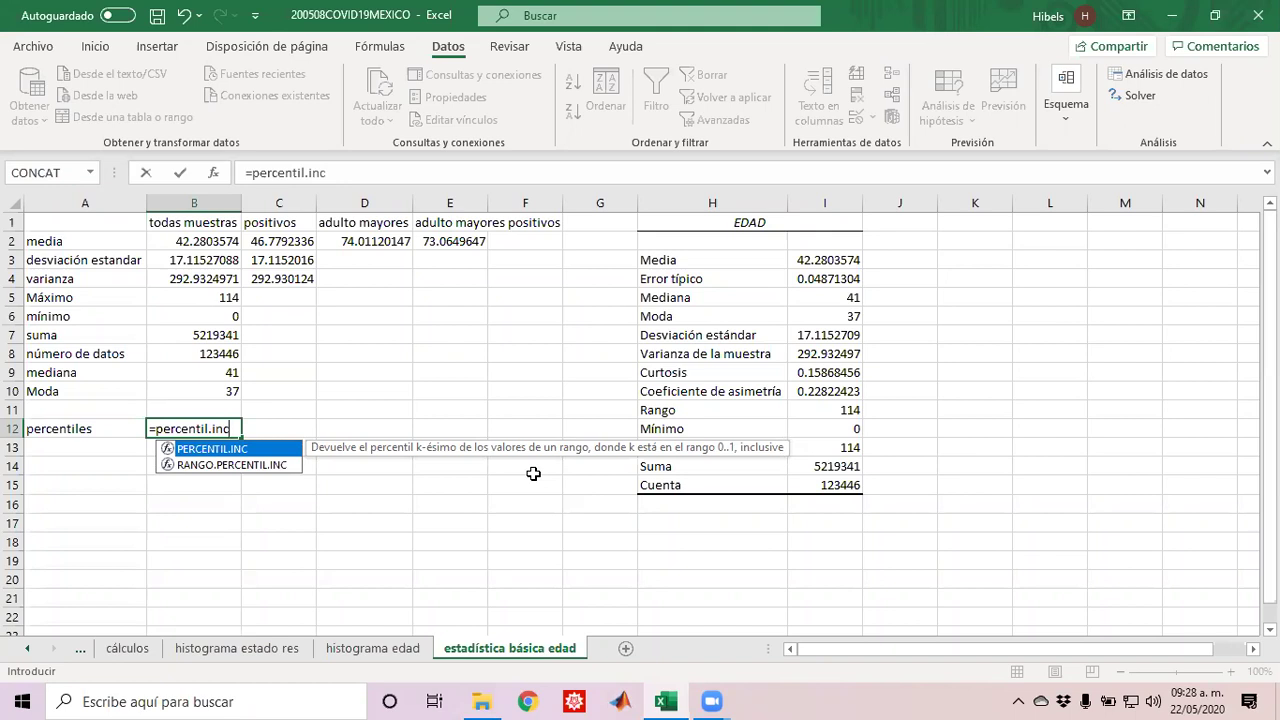
type("(")
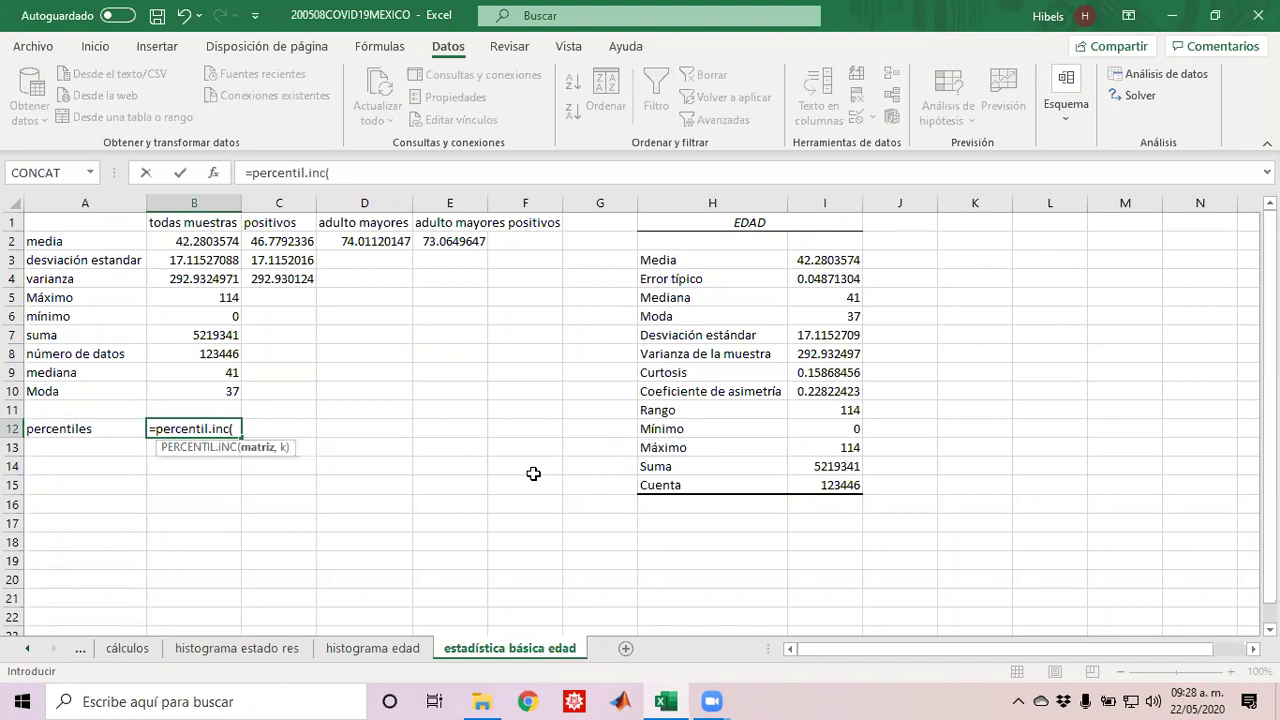
Step: Use the ages in P2:P123447 on the 200508COVID19MEXICO sheet as the array of the percentile formula
left_click(22, 658)
left_click(169, 648)
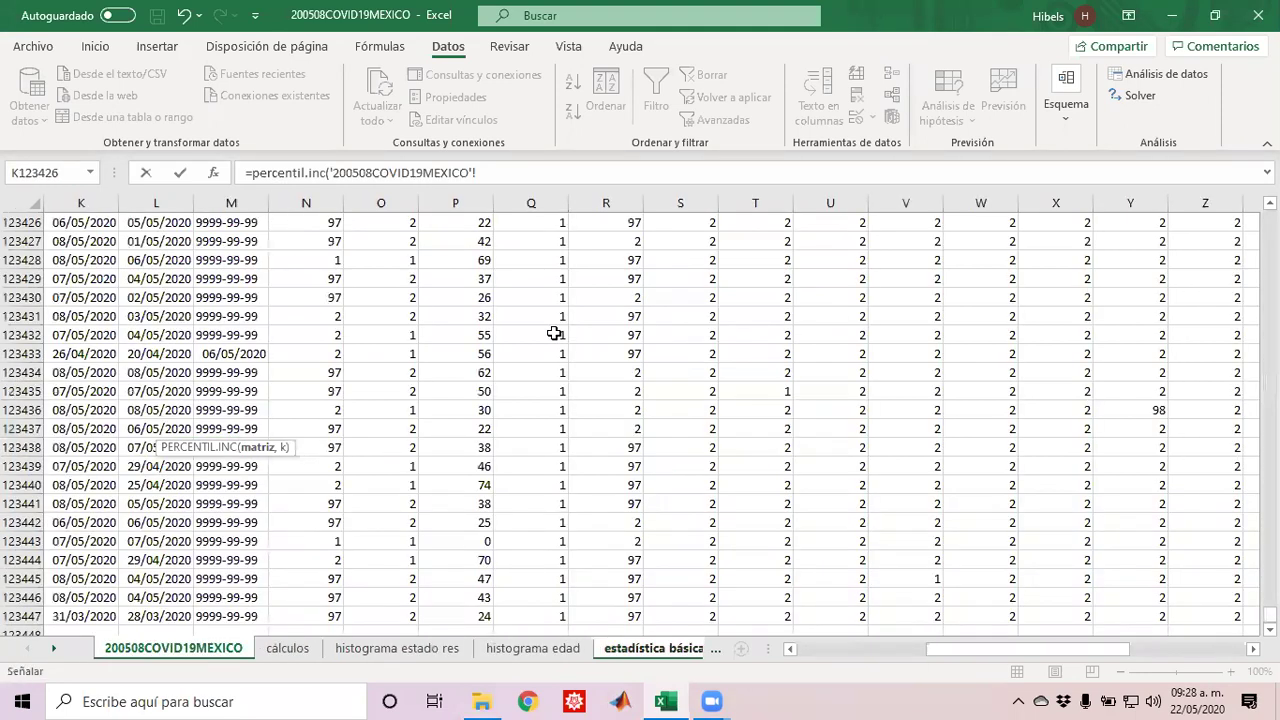
left_click(471, 331)
key("ctrl+Up")
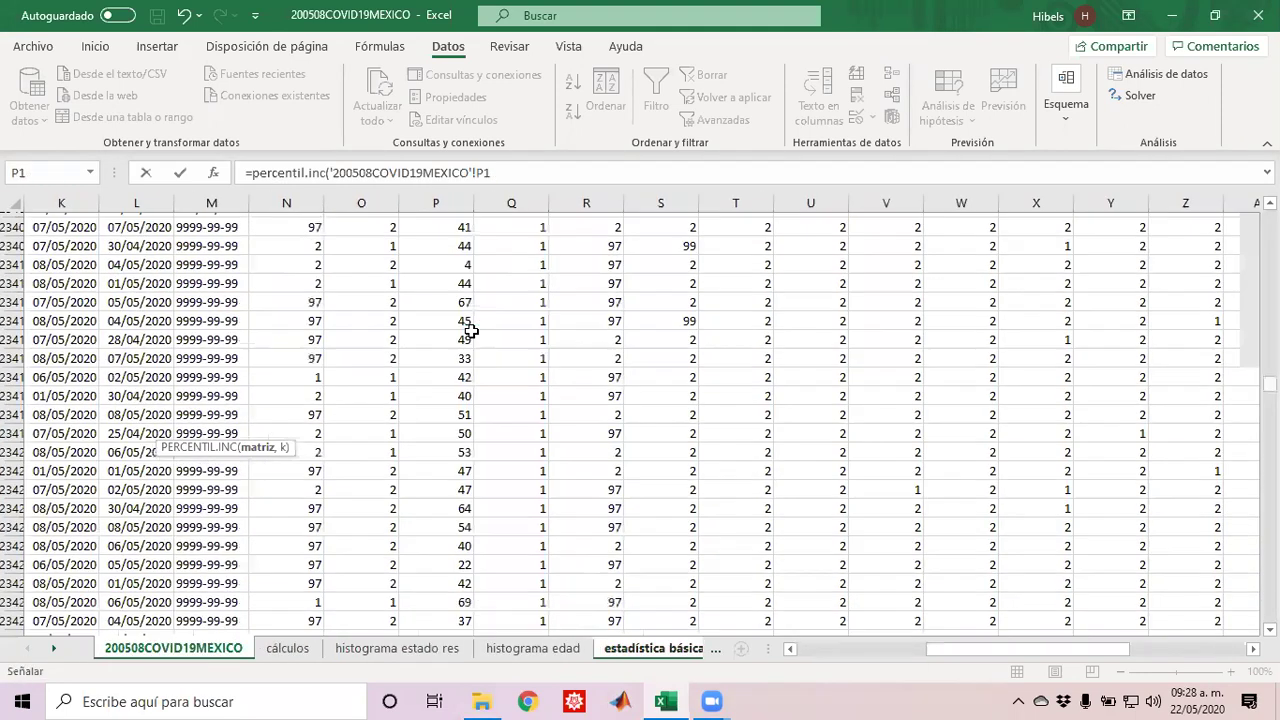
key("Down")
key("ctrl+shift+Down")
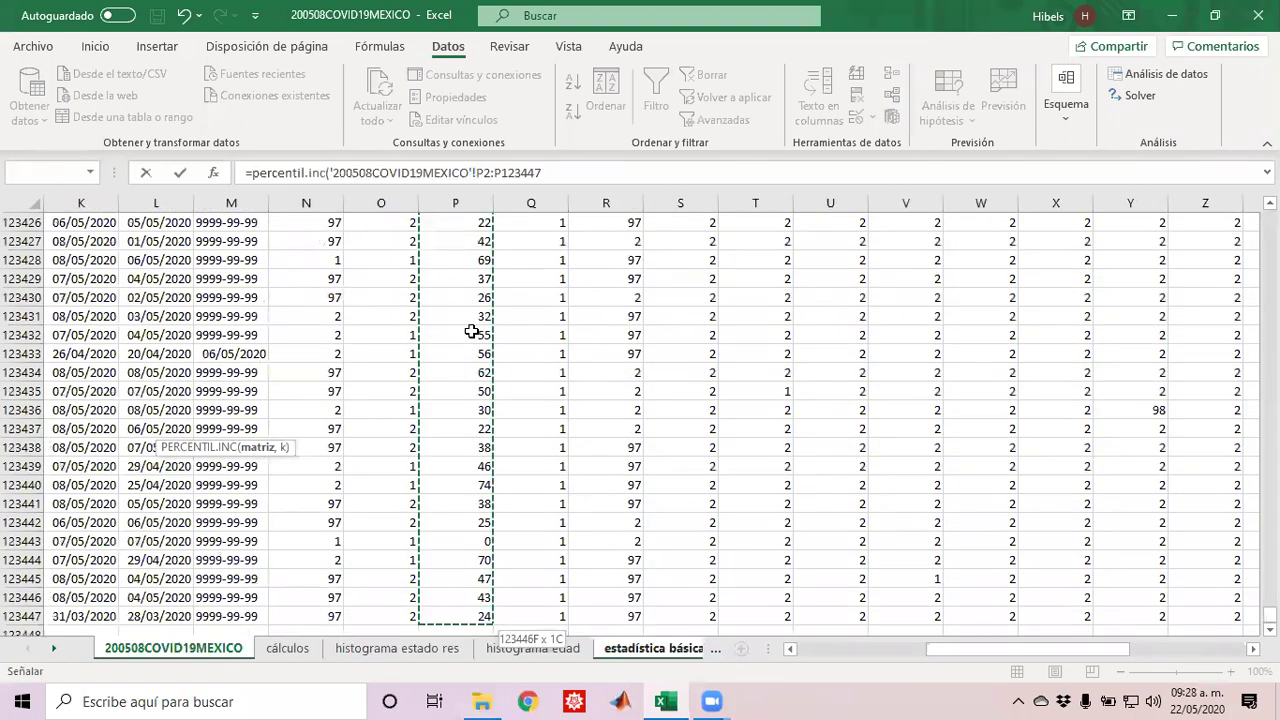
type(",")
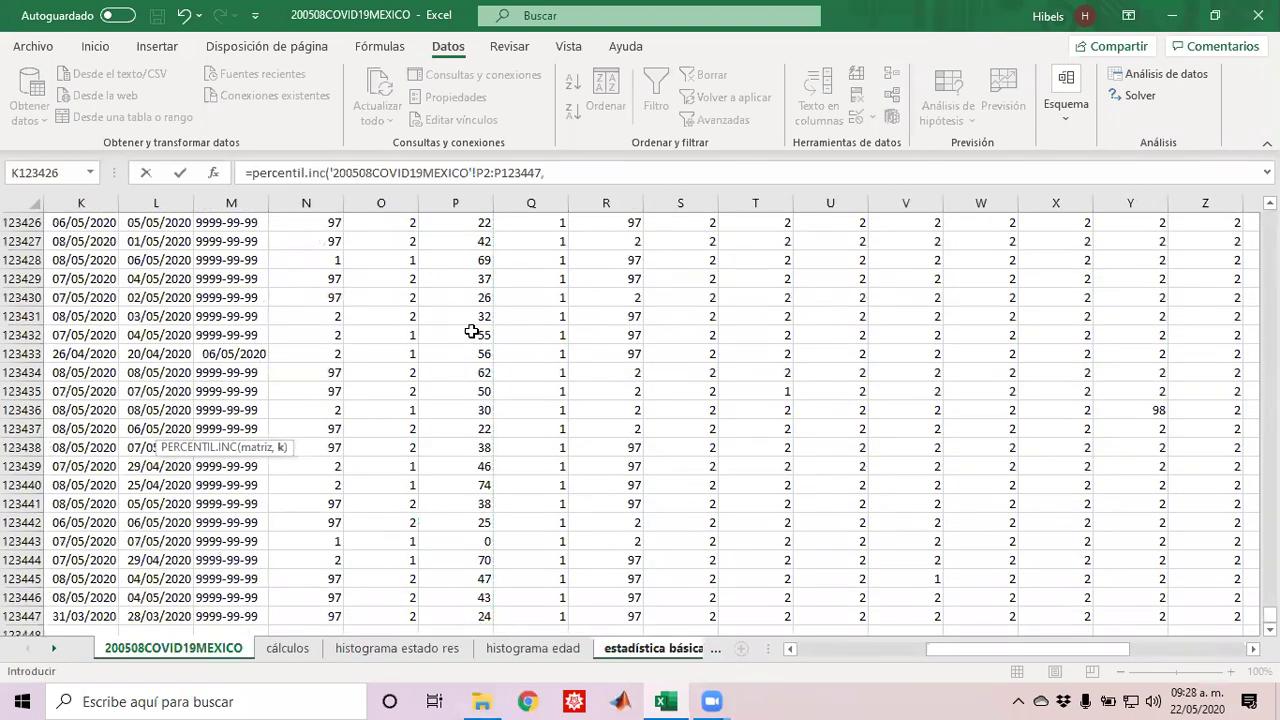
Step: Remove the stray estadística básica edad sheet reference from the B12 formula and complete it with k set to 0.54
left_click(640, 648)
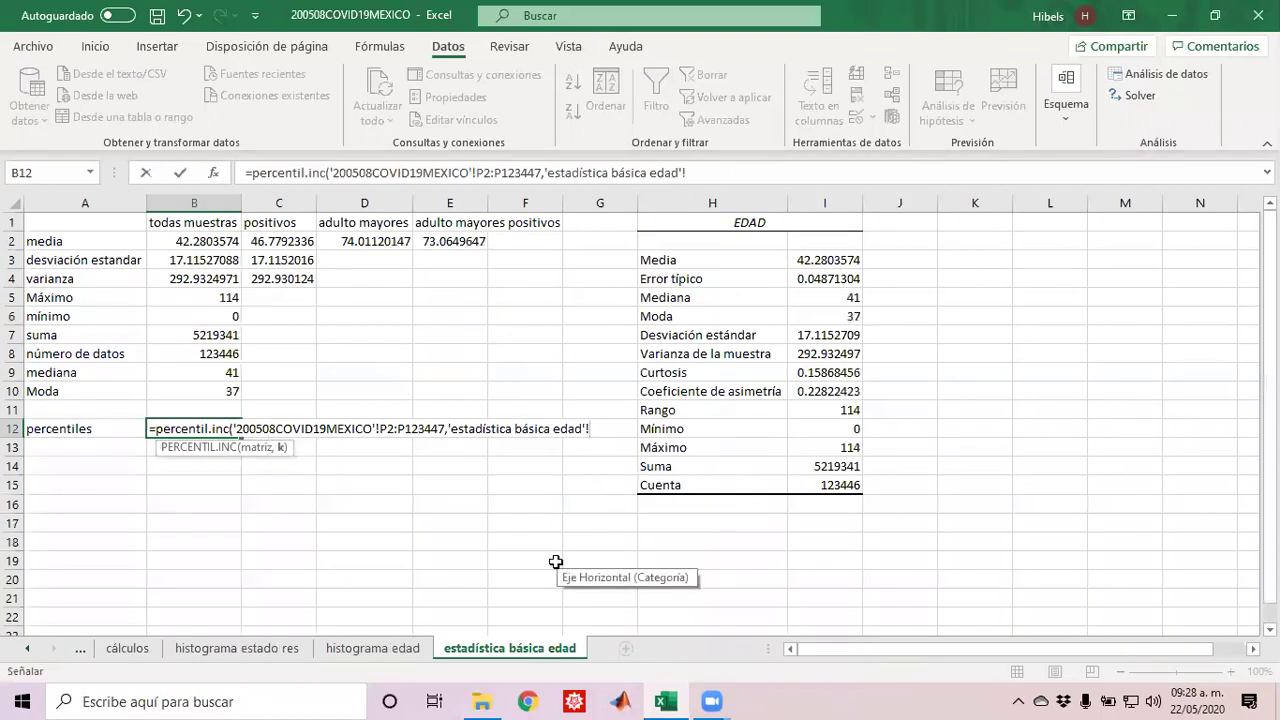
type(",")
key("BackSpace")
key("BackSpace")
key("BackSpace")
key("BackSpace")
key("BackSpace")
key("BackSpace")
key("BackSpace")
key("BackSpace")
key("BackSpace")
key("BackSpace")
key("BackSpace")
key("BackSpace")
key("BackSpace")
key("BackSpace")
key("BackSpace")
key("BackSpace")
key("BackSpace")
key("BackSpace")
key("BackSpace")
key("BackSpace")
key("BackSpace")
key("BackSpace")
key("BackSpace")
key("BackSpace")
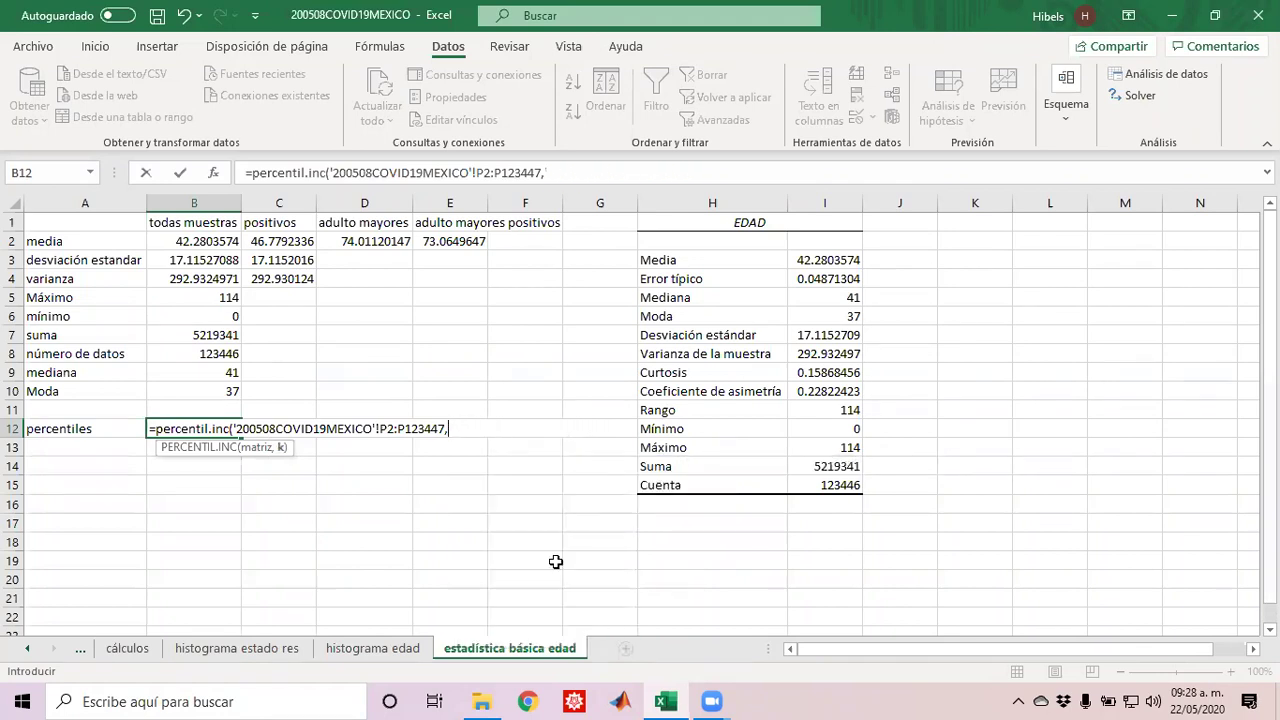
type("0.")
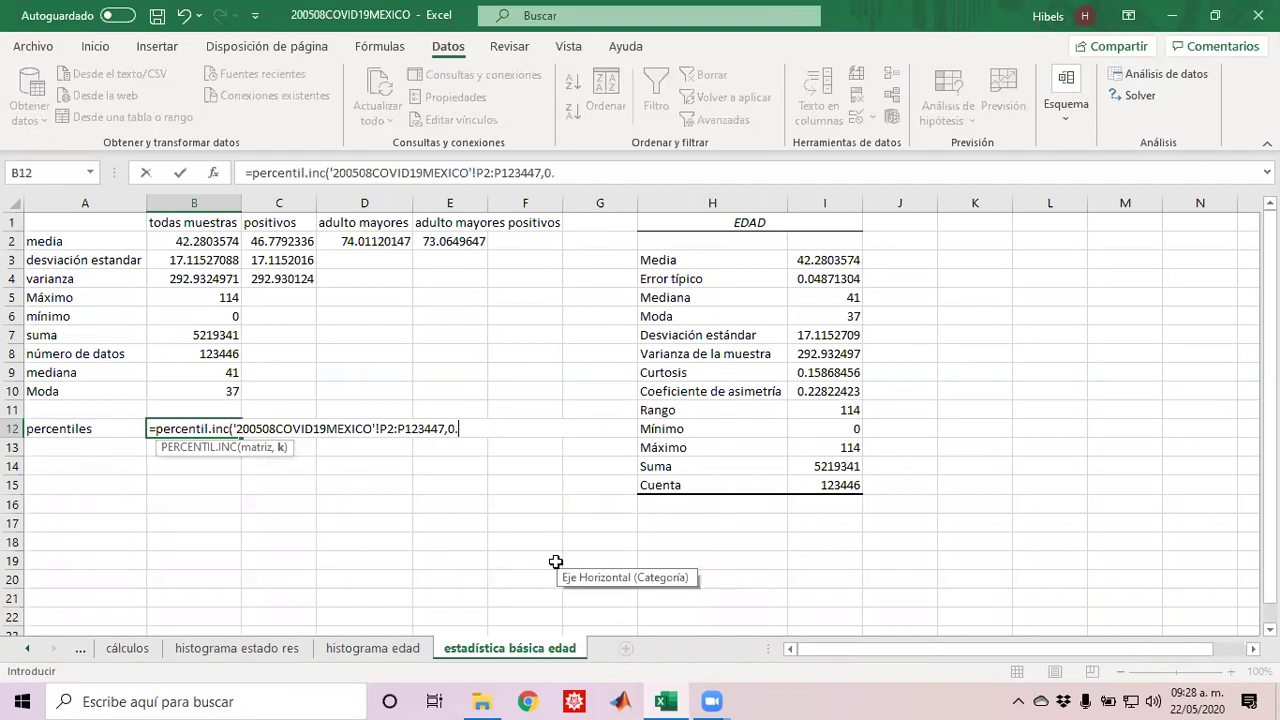
type("54)")
key("Return")
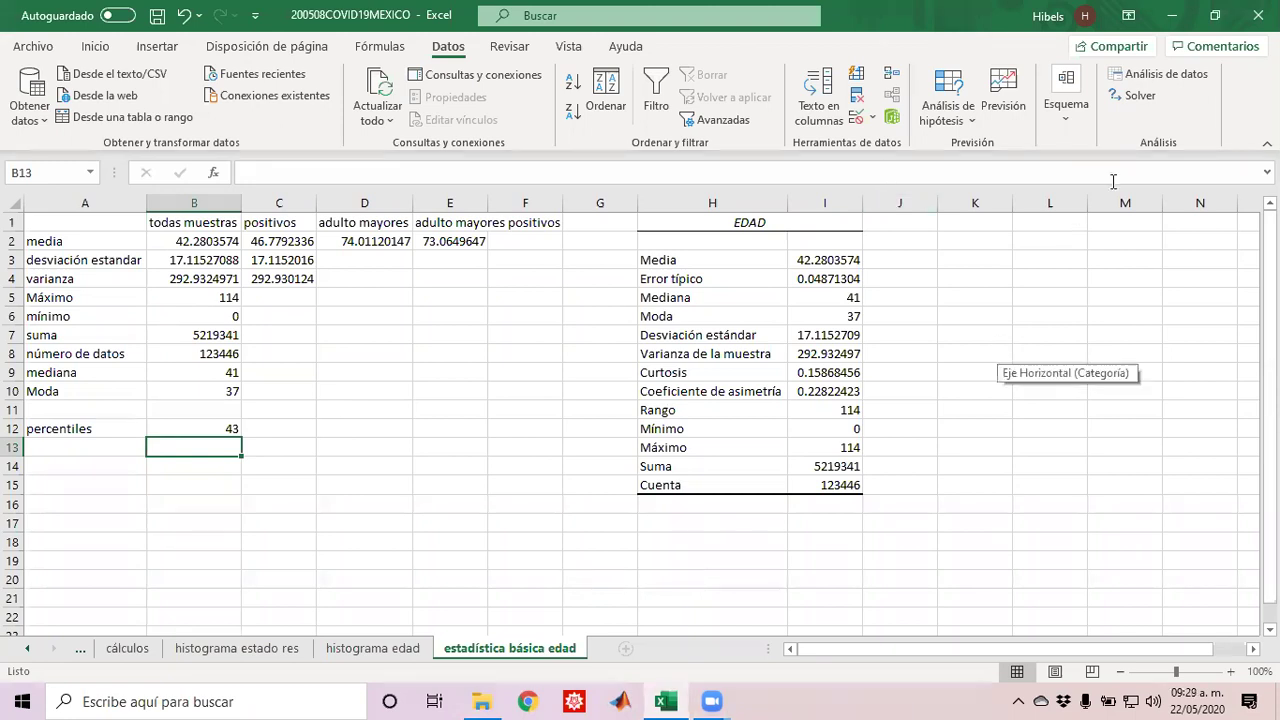
Step: Examine the settings of the Jerarquía y percentil analysis tool and the list of other analysis functions, closing both without running anything
left_click(1165, 76)
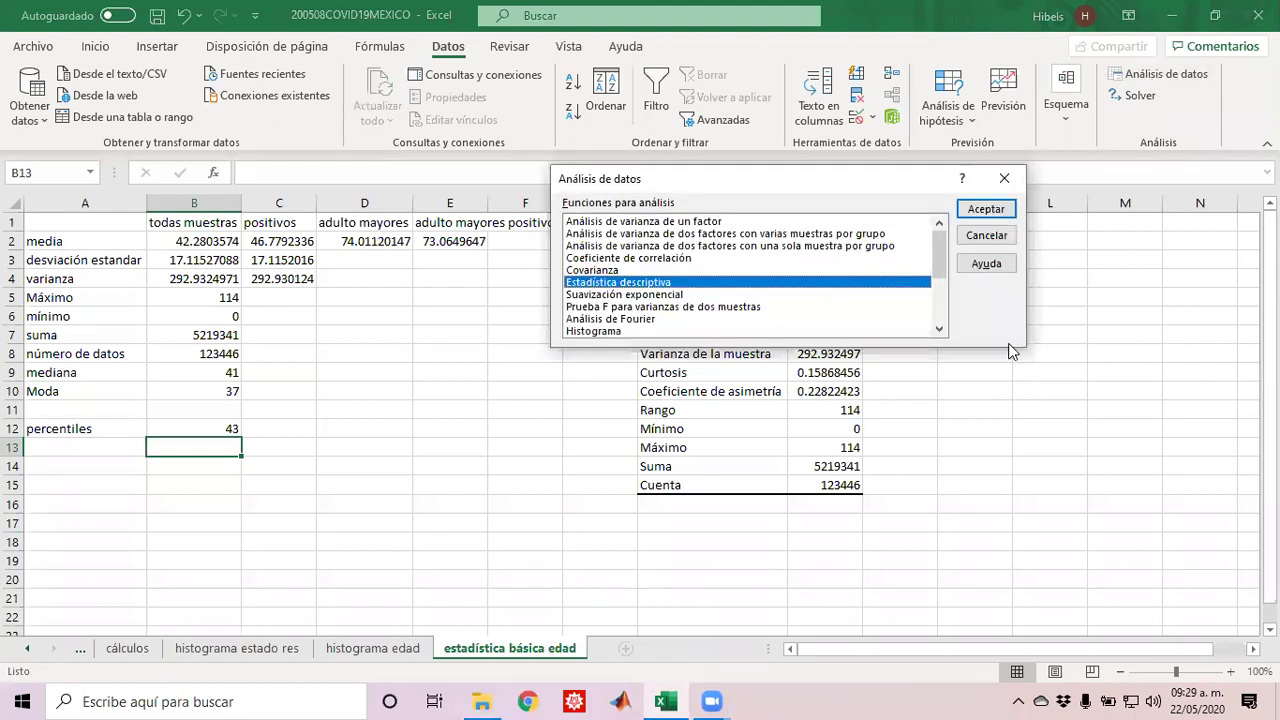
left_click(939, 330)
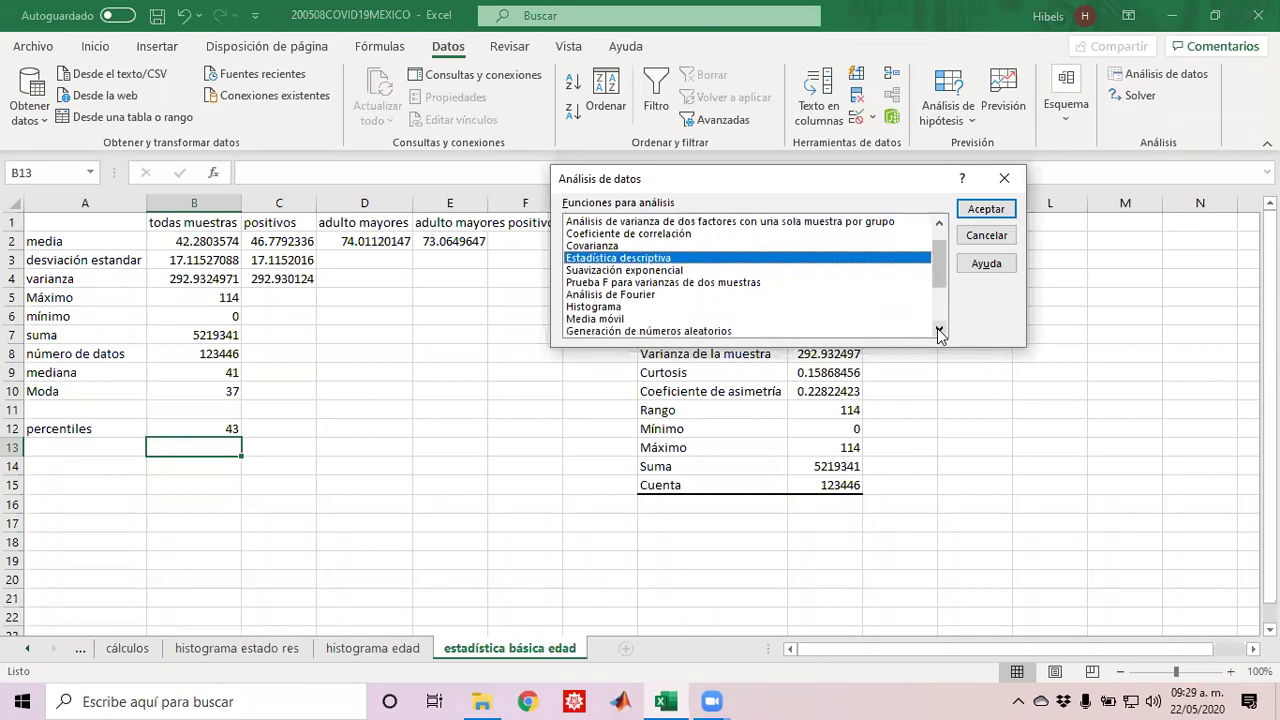
left_click(939, 330)
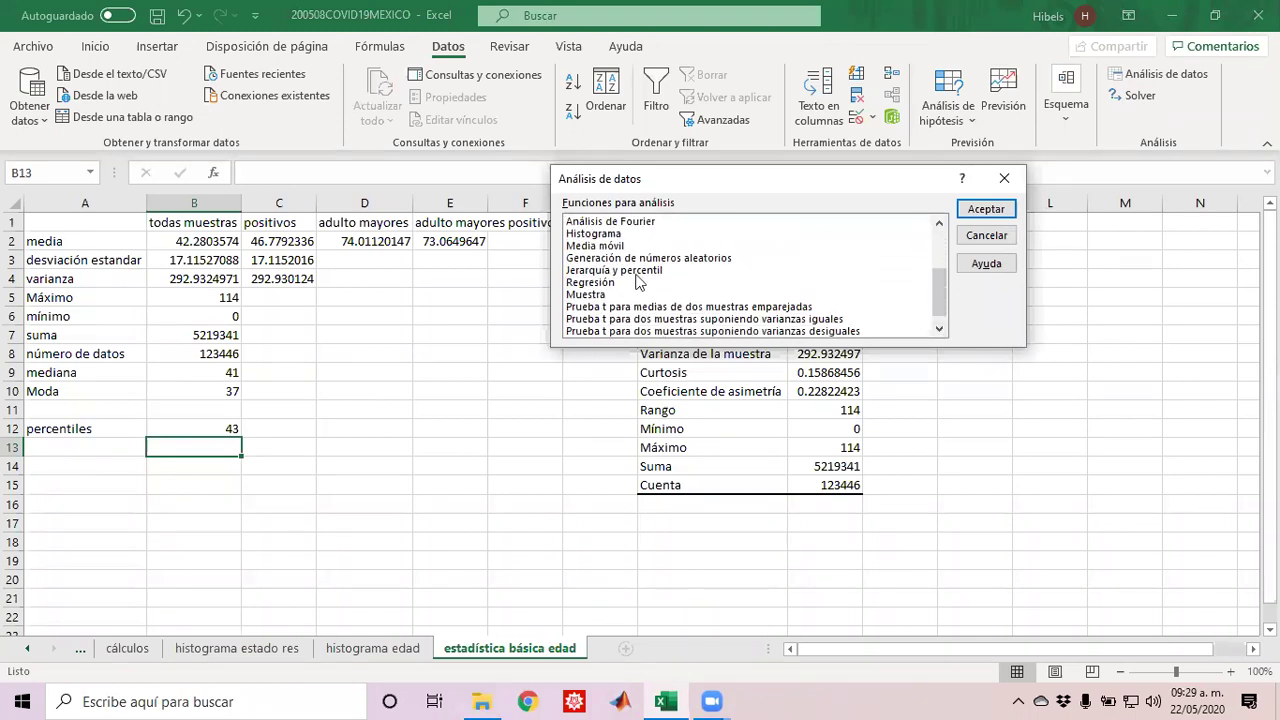
left_click(634, 270)
left_click(976, 212)
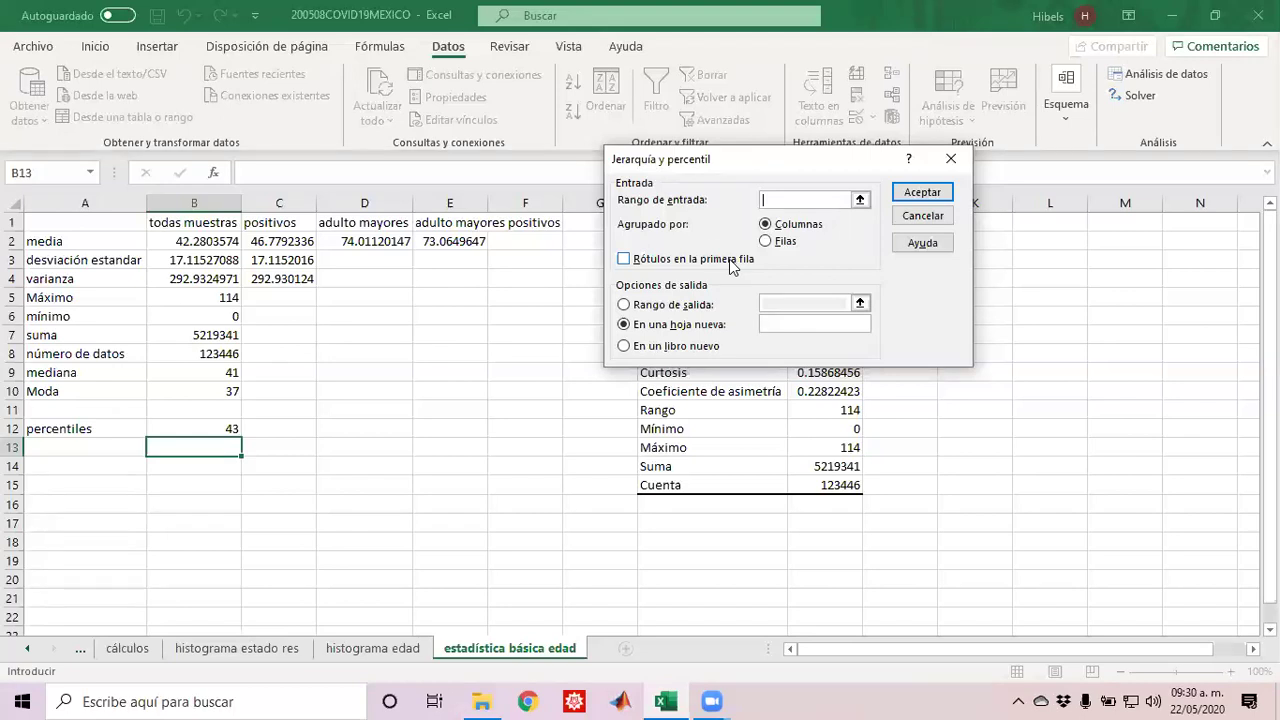
left_click(948, 161)
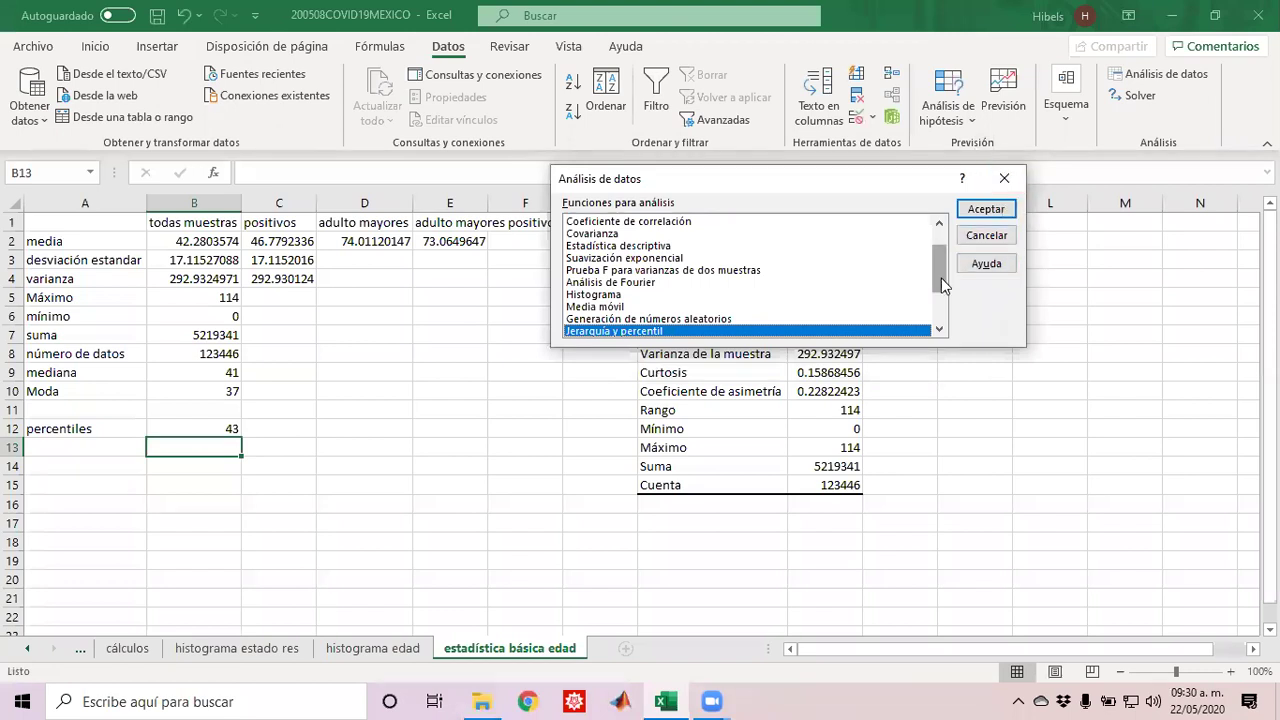
left_click_drag(941, 285, 945, 313)
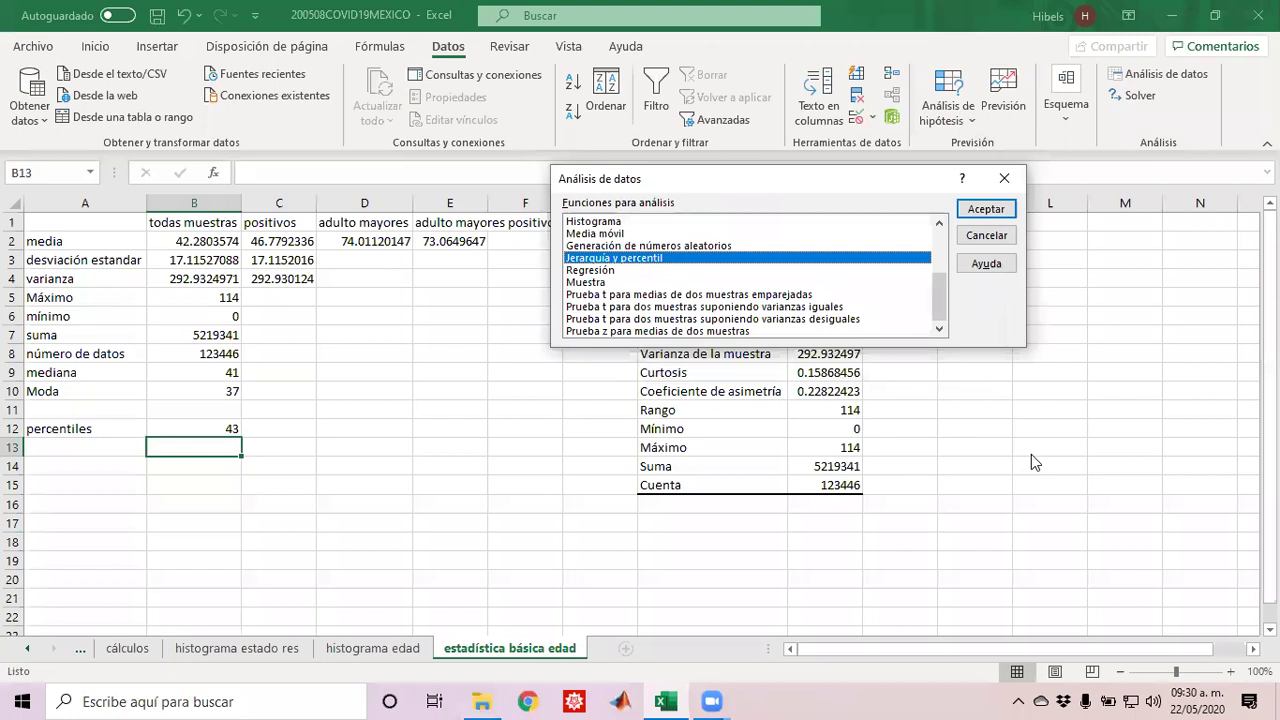
left_click(761, 535)
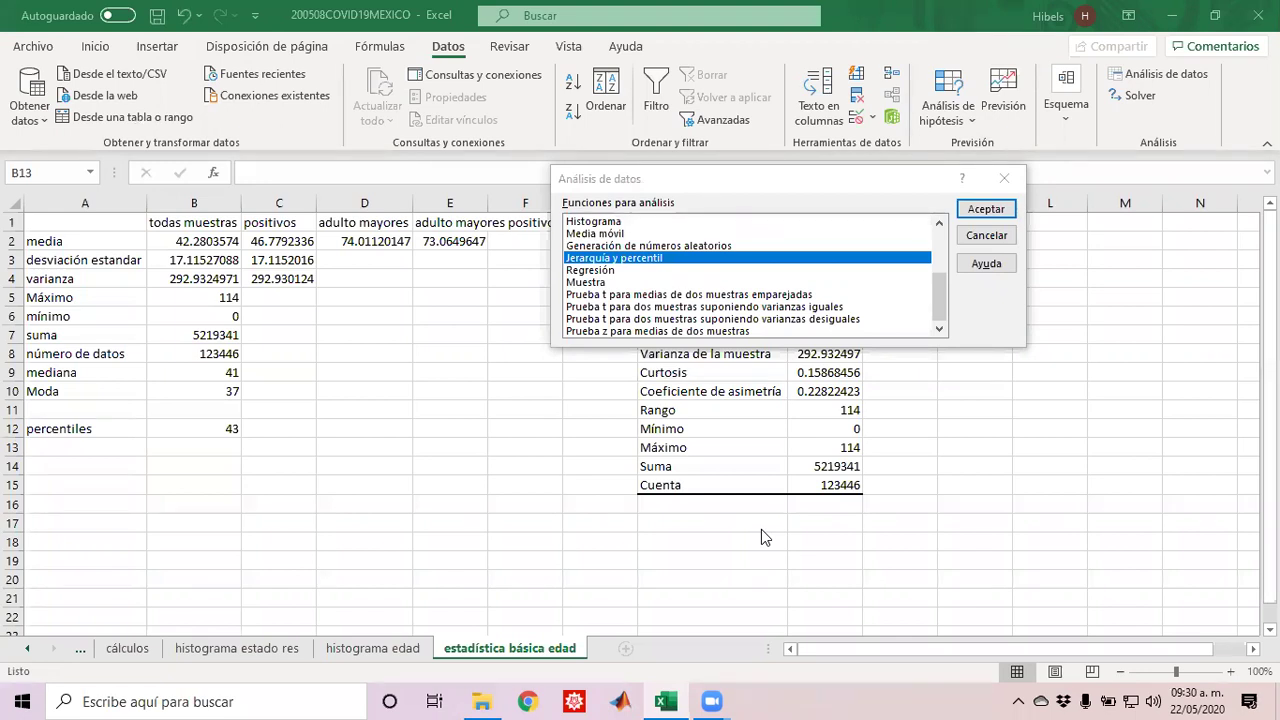
left_click(1004, 178)
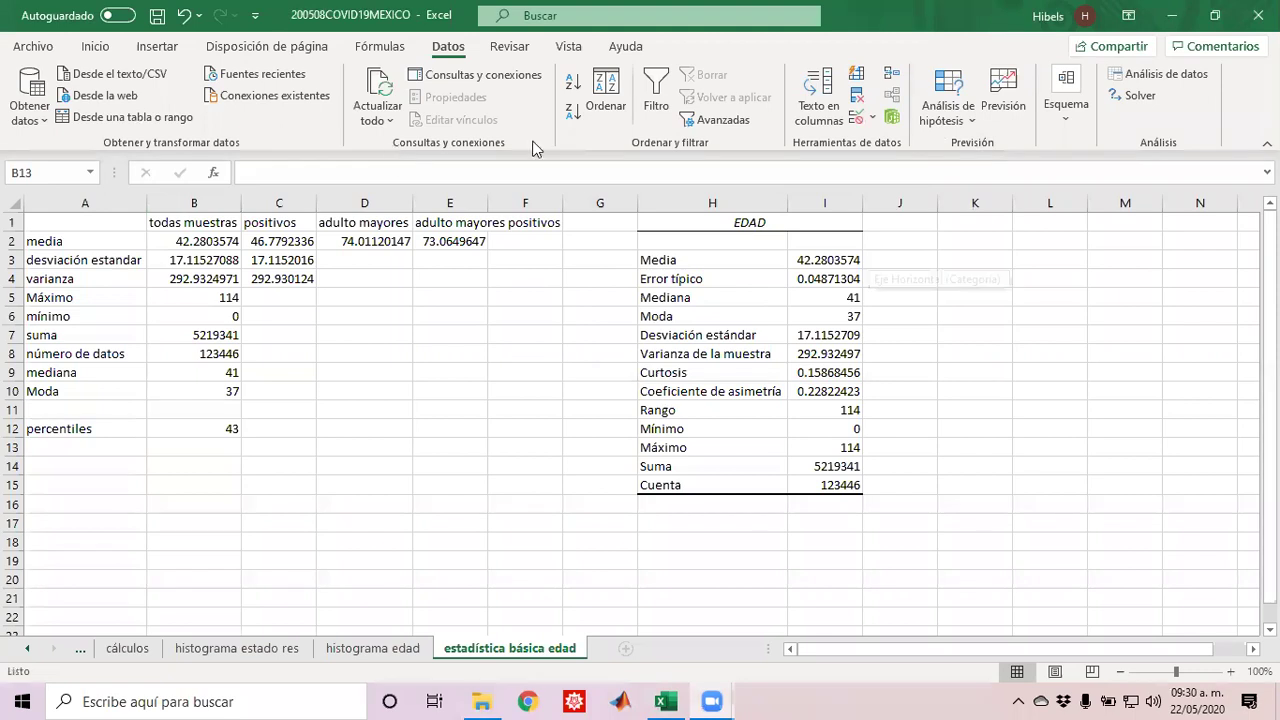
Step: Open the Estadística descriptiva analysis tool and set its input range to P1:P123447 on the 200508COVID19MEXICO sheet
left_click(1143, 80)
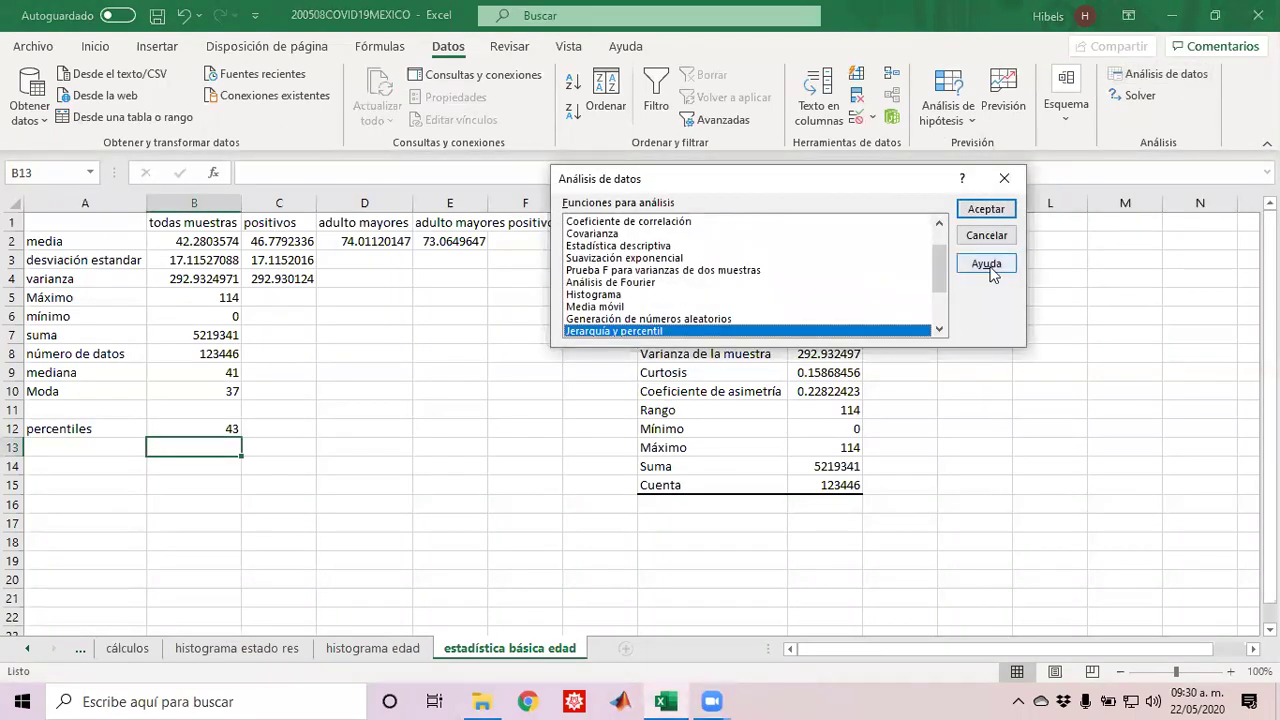
left_click_drag(940, 272, 946, 237)
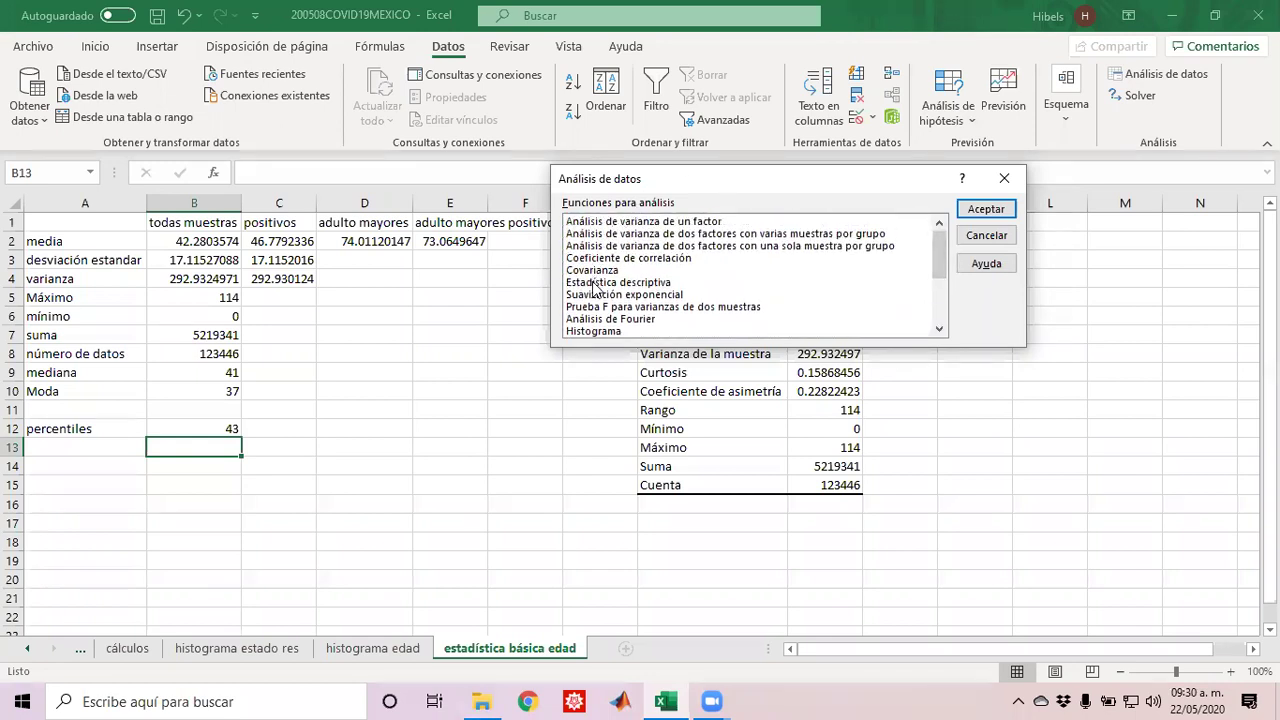
left_click(688, 284)
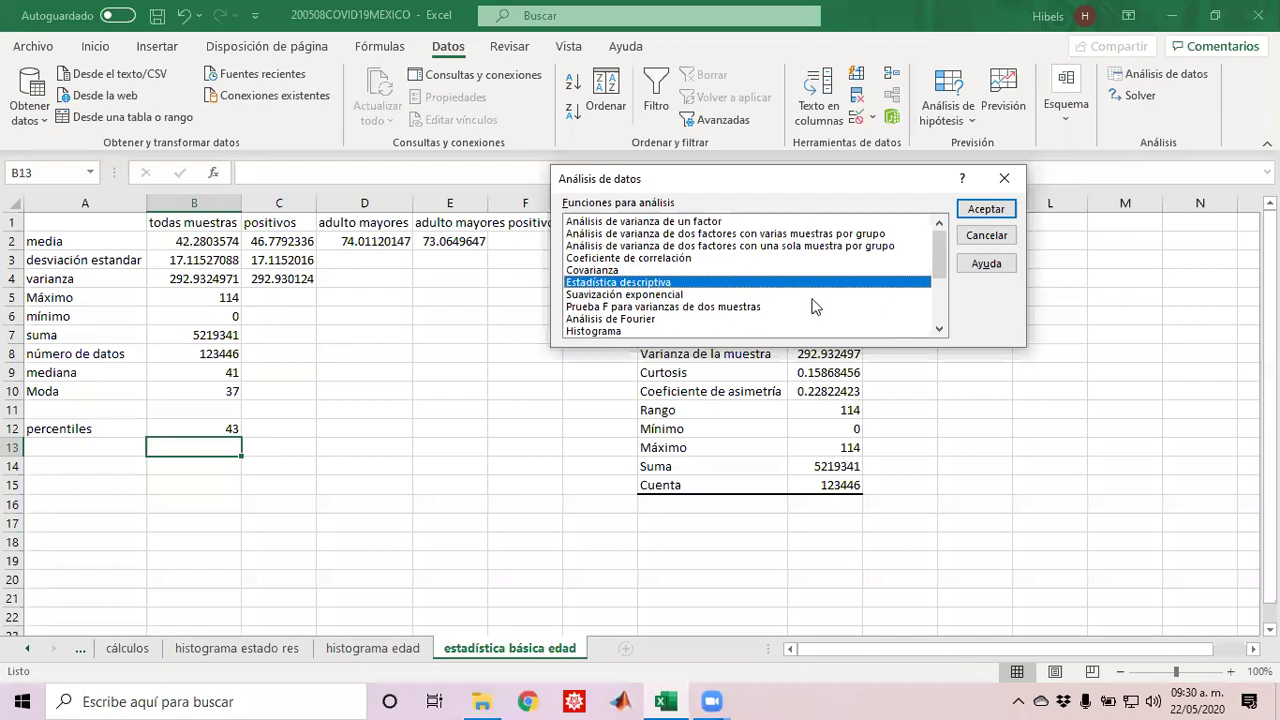
double_click(652, 284)
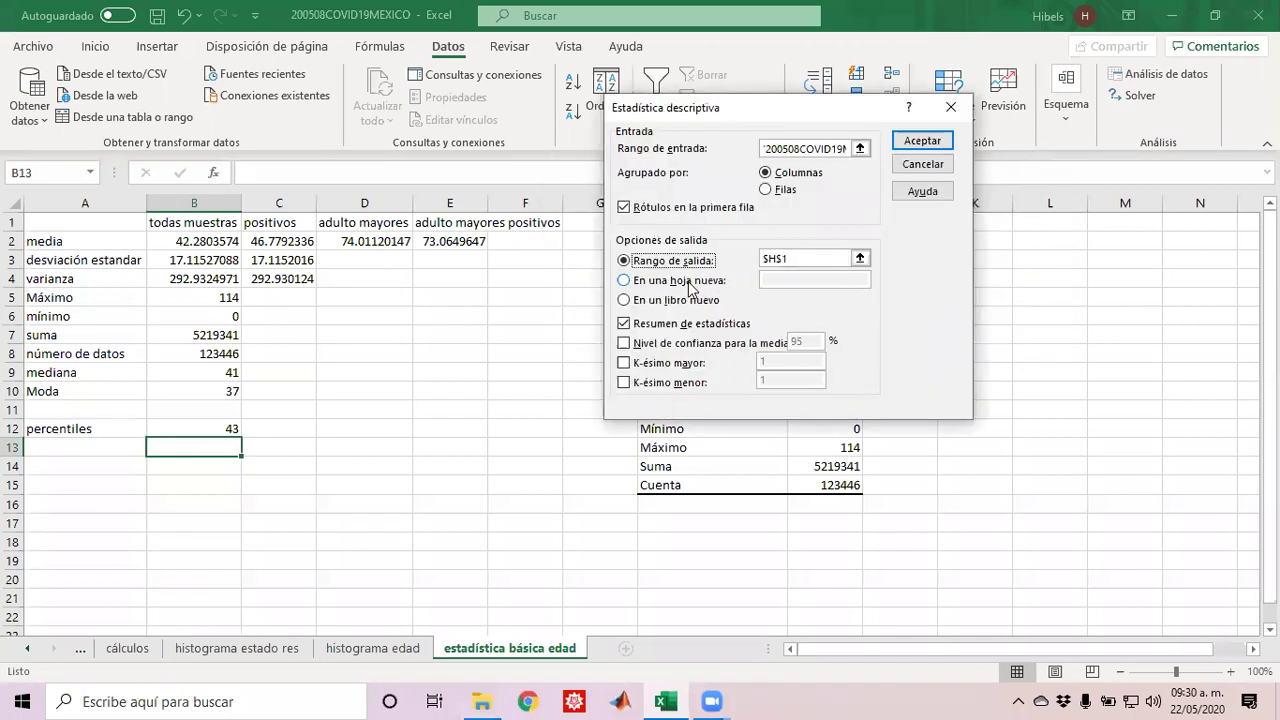
left_click(859, 149)
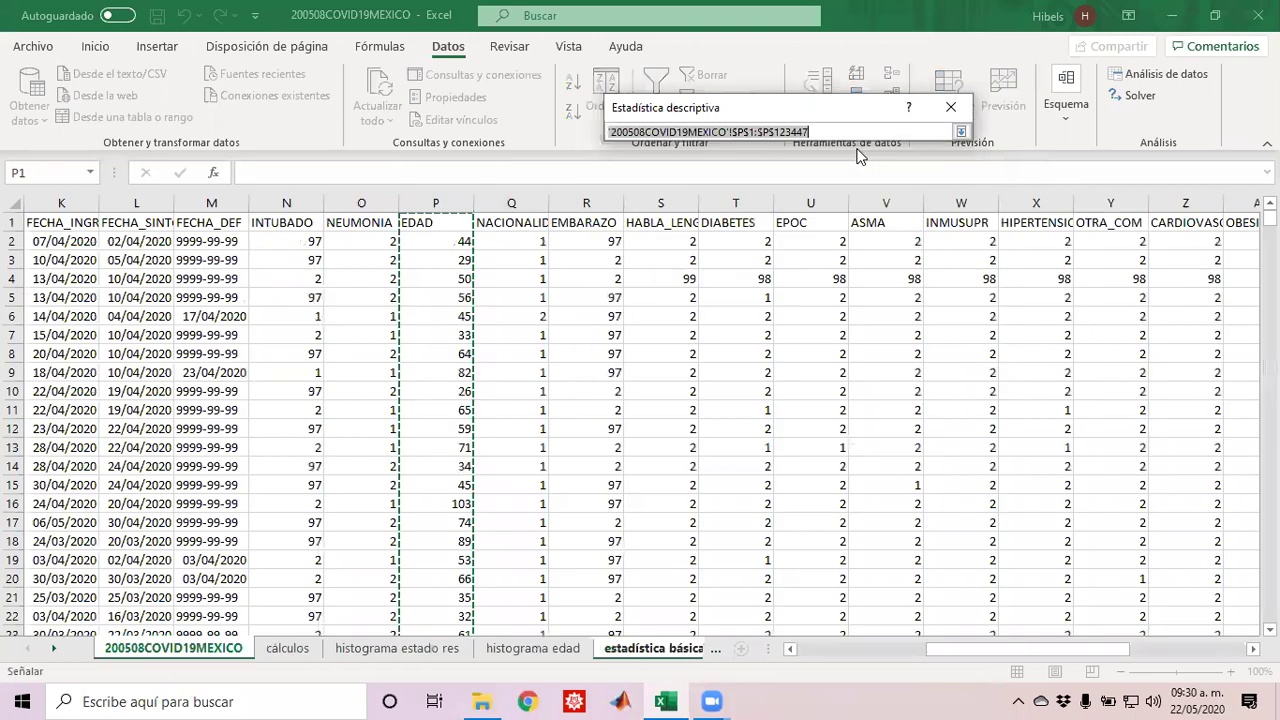
key("BackSpace")
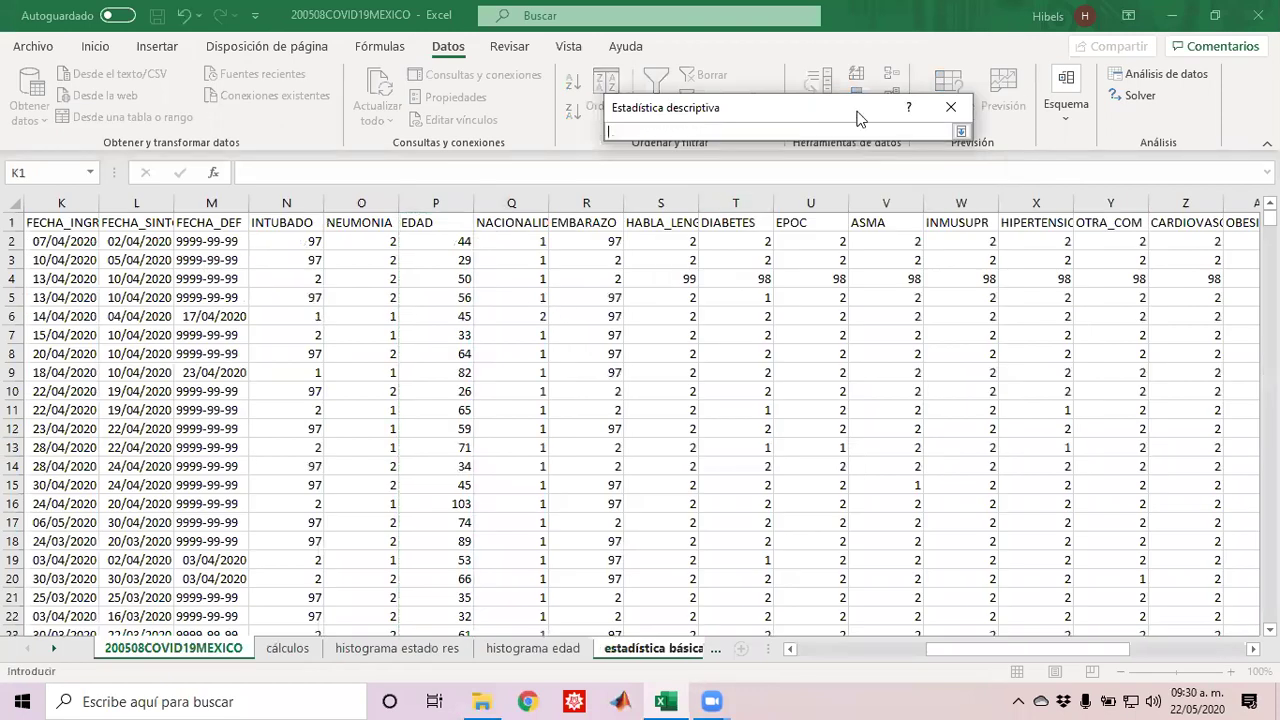
left_click(436, 222)
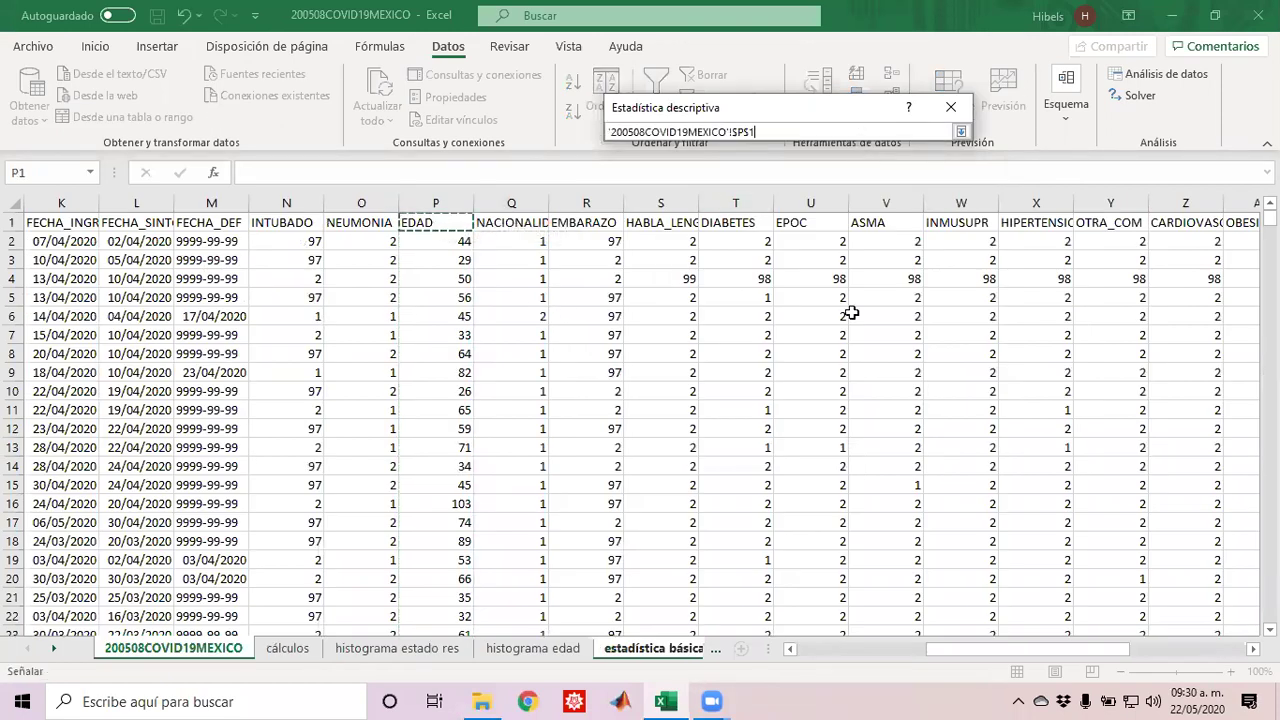
key("ctrl+shift+Down")
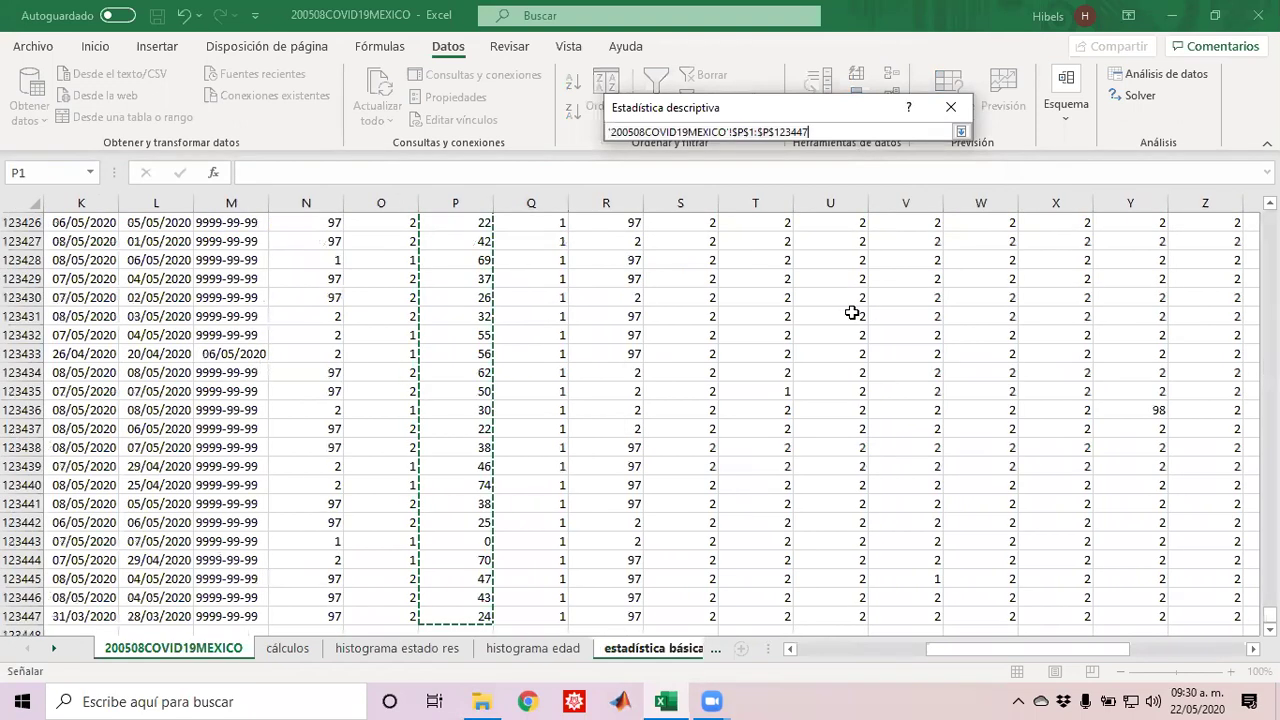
left_click(960, 134)
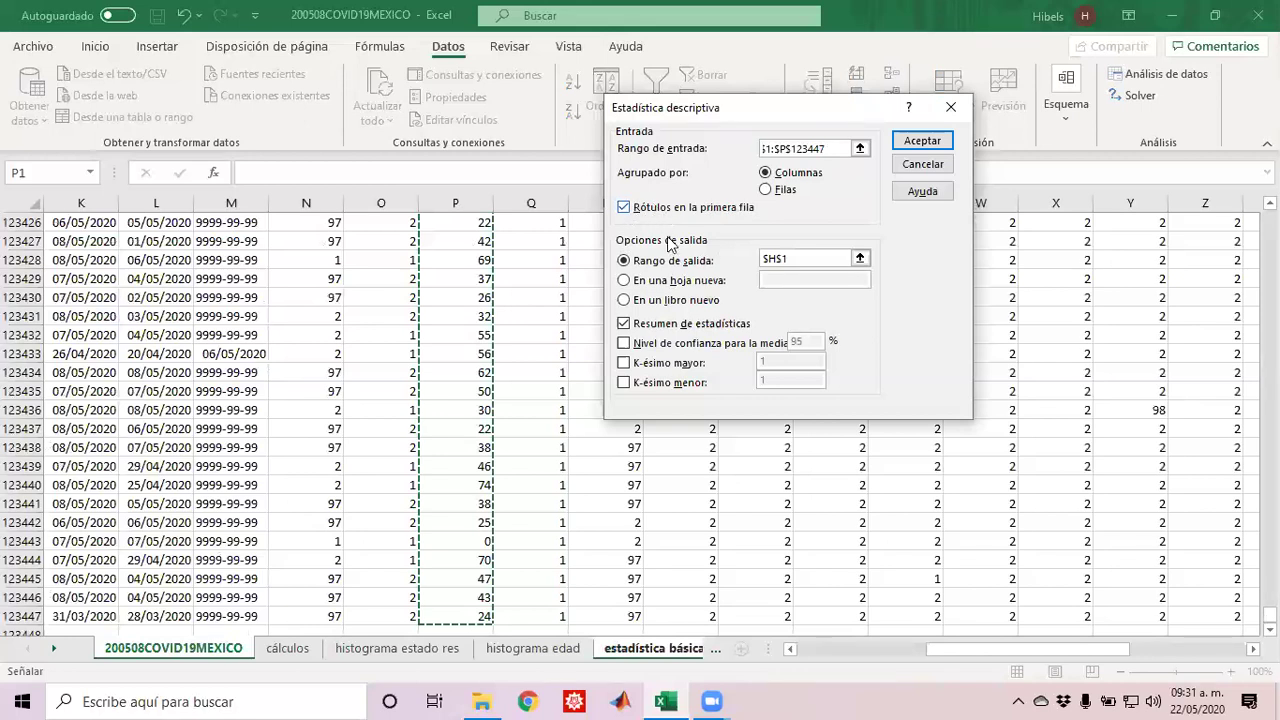
Step: Set the output range of the descriptive statistics to cell K1 of the estadística básica edad sheet
left_click(804, 258)
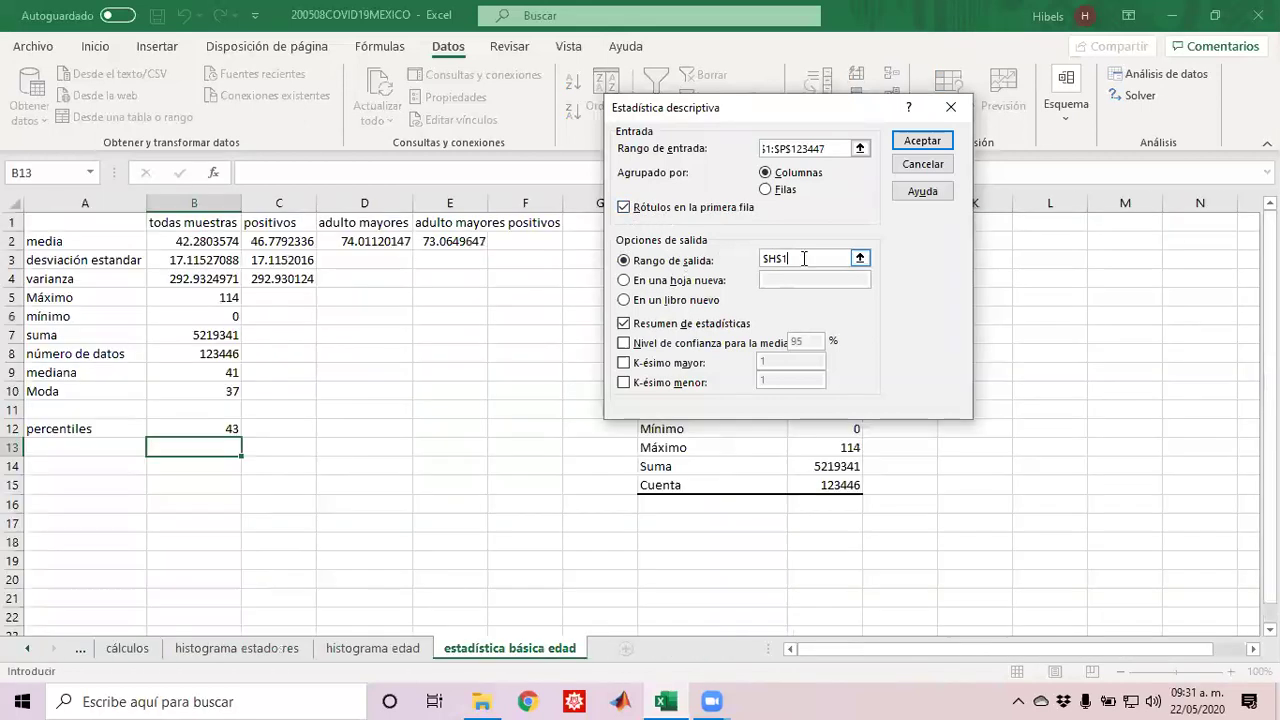
key("BackSpace")
key("BackSpace")
key("BackSpace")
key("BackSpace")
left_click(860, 260)
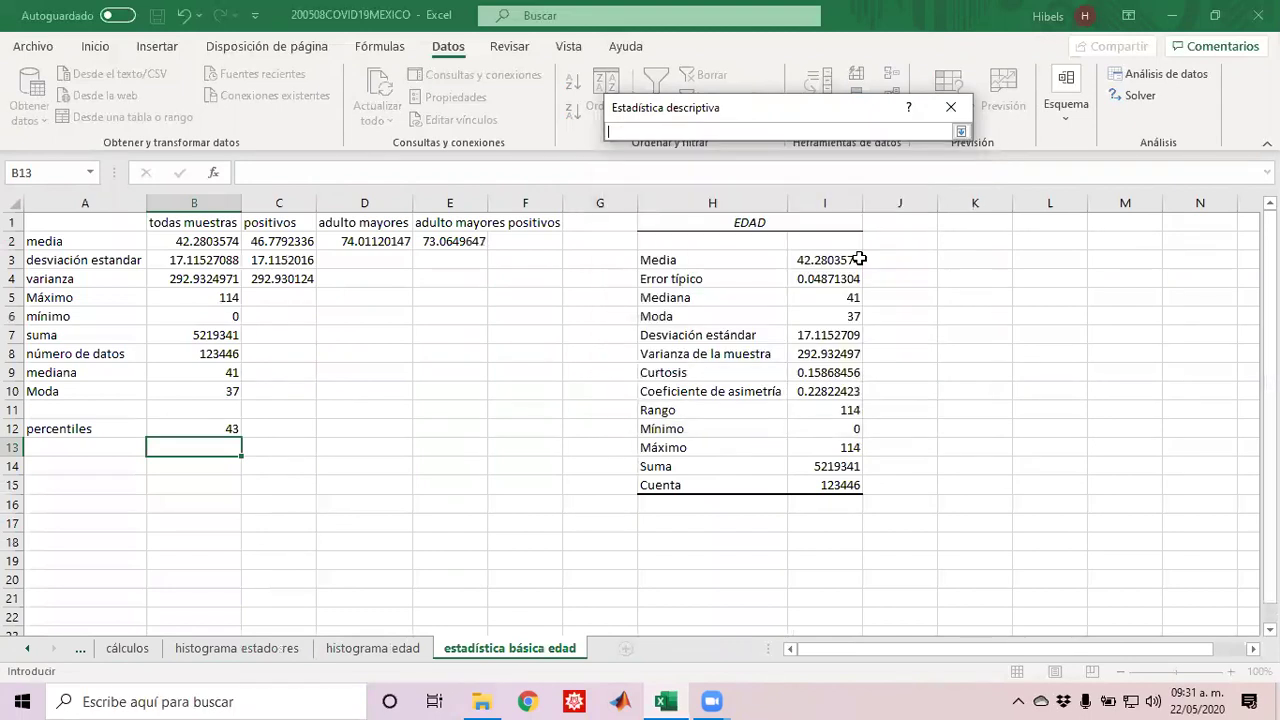
left_click(975, 222)
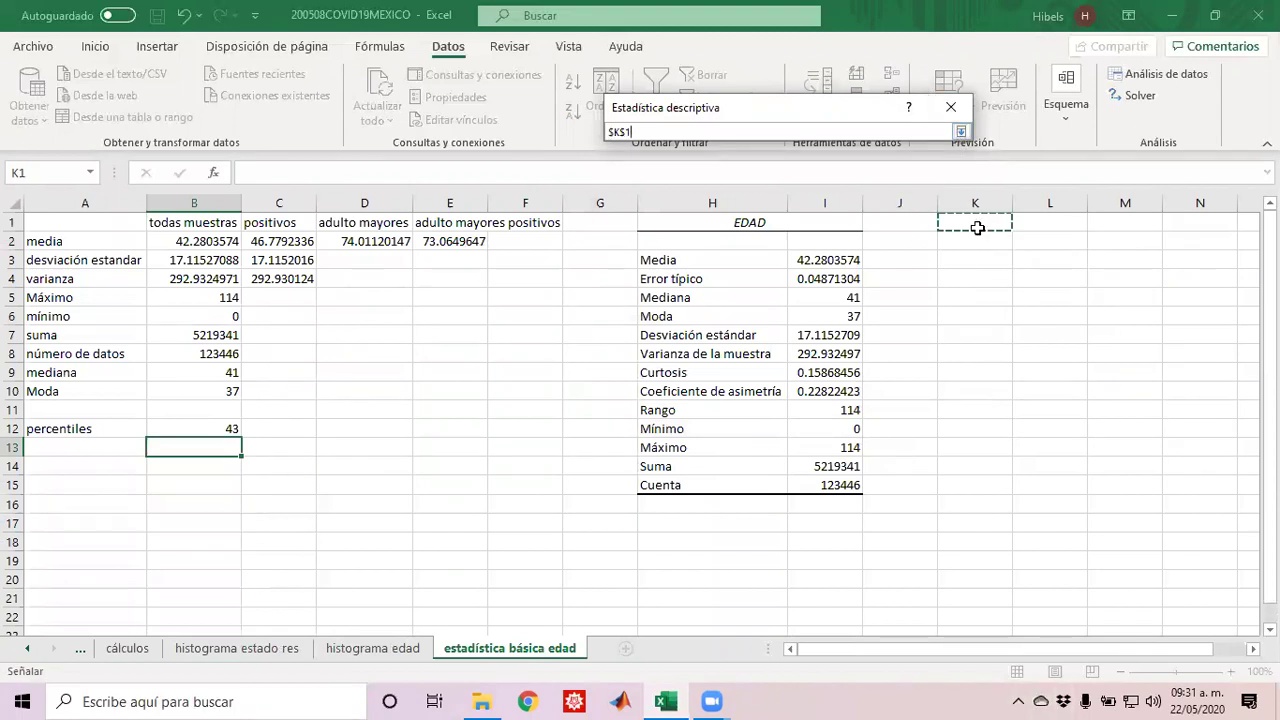
left_click(961, 131)
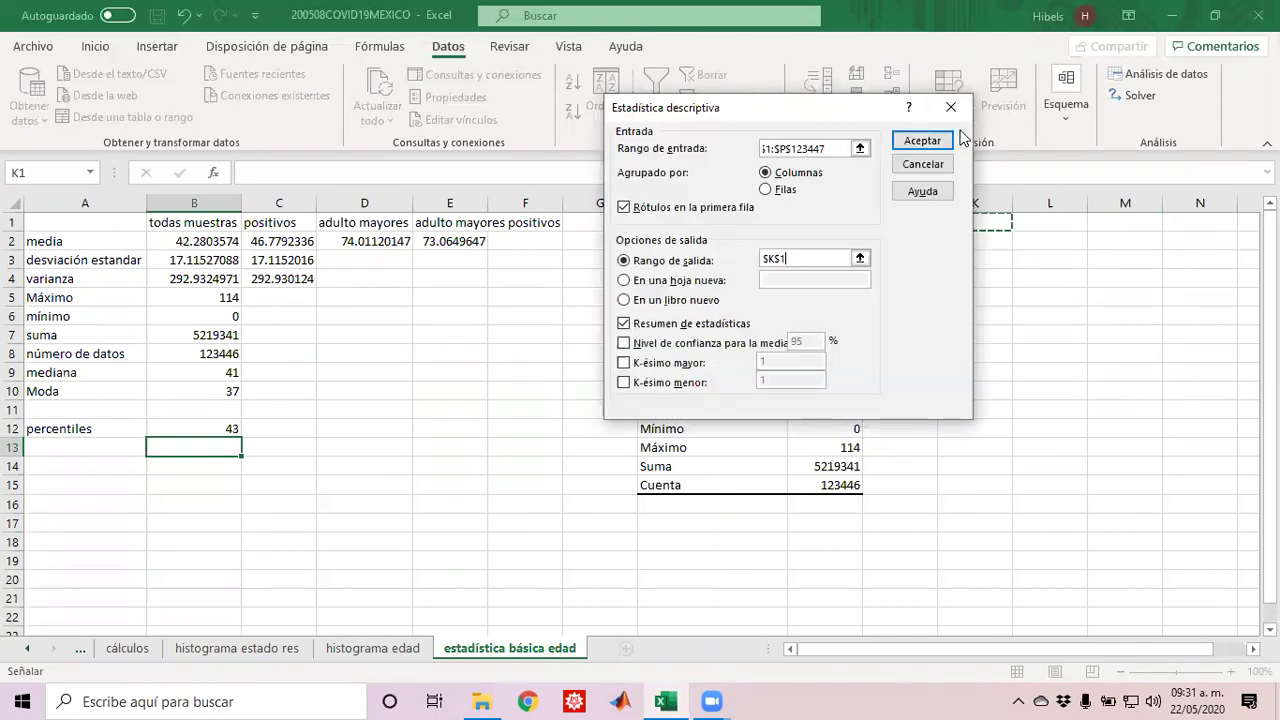
Step: Run the descriptive statistics with Resumen de estadísticas enabled and fit column K's width to its labels
left_click(930, 141)
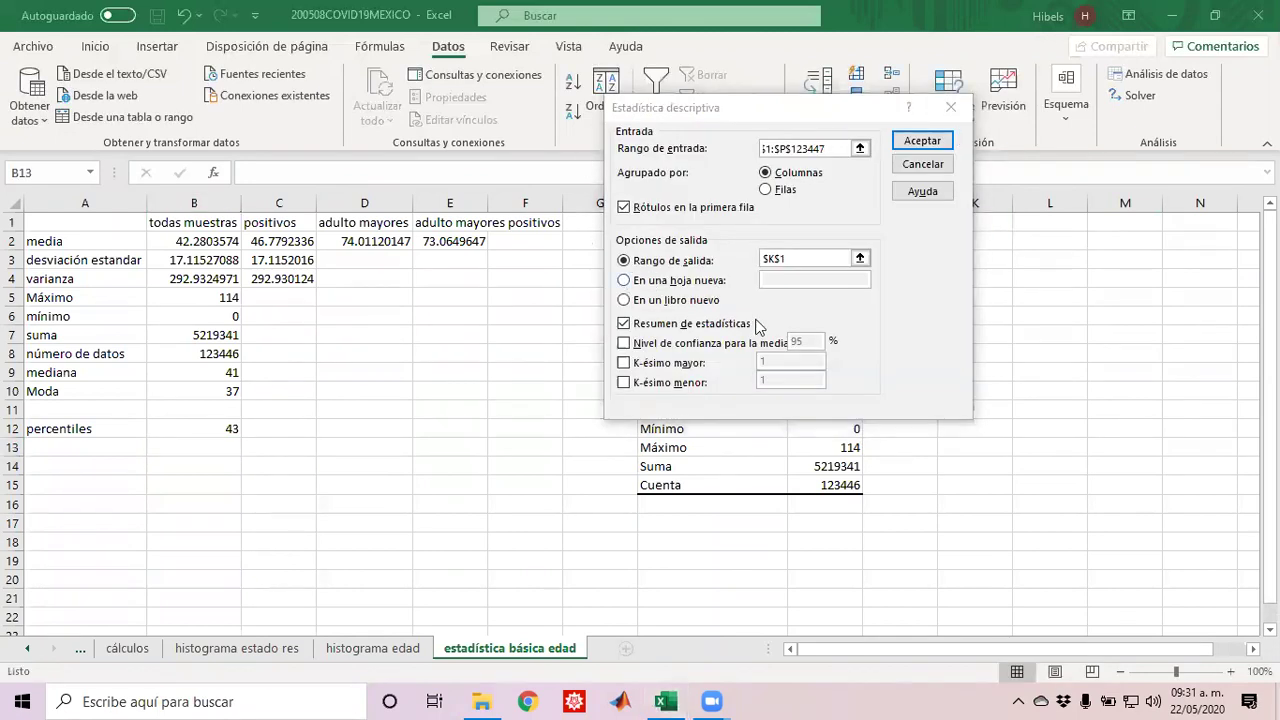
left_click(679, 330)
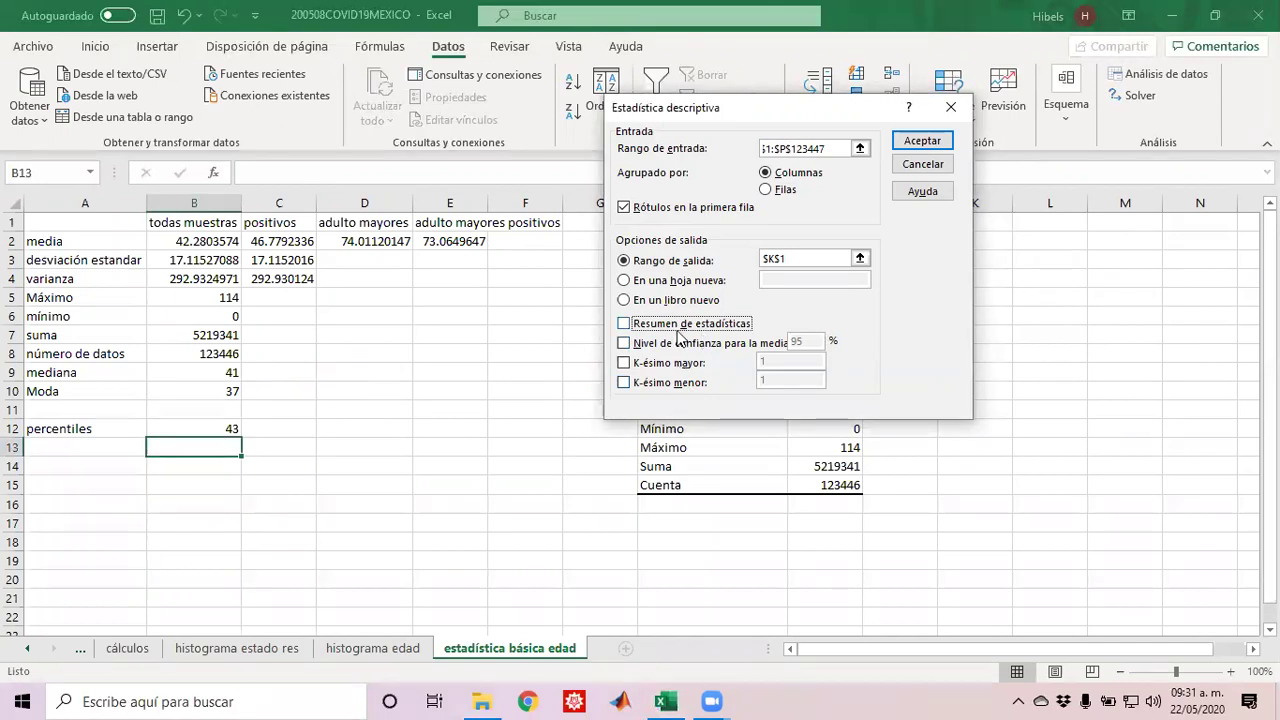
left_click(728, 333)
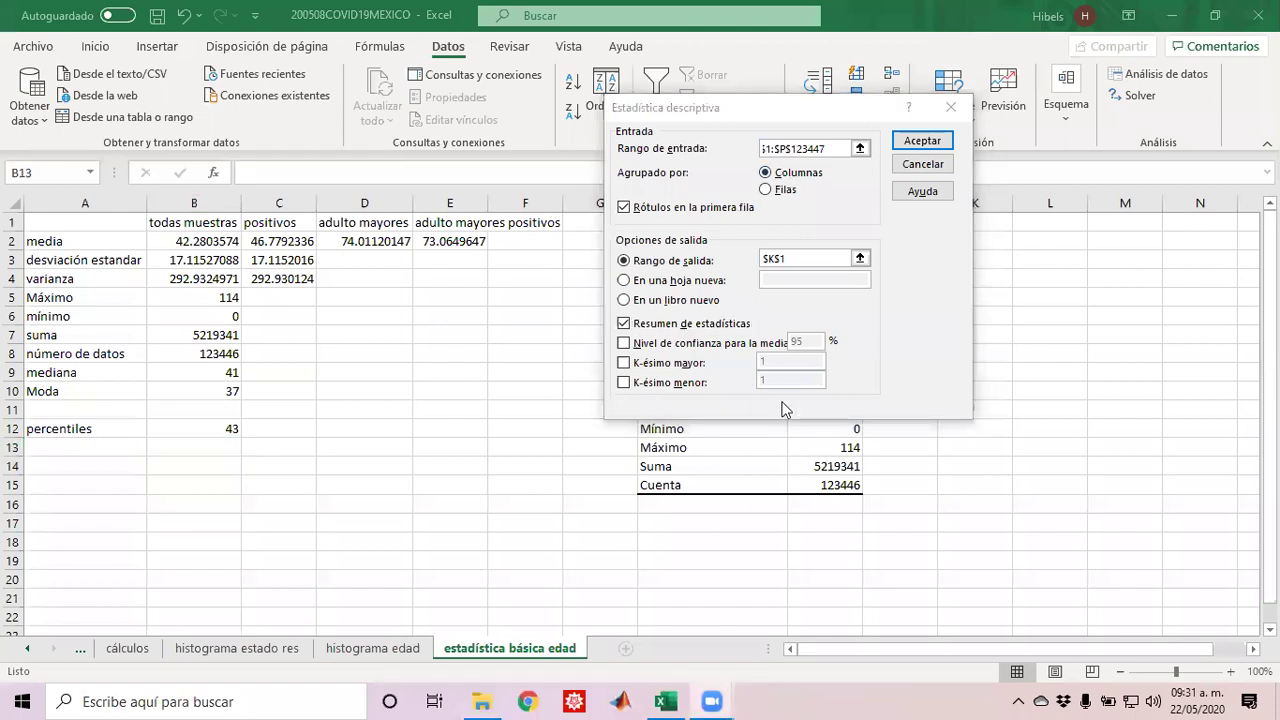
left_click(923, 141)
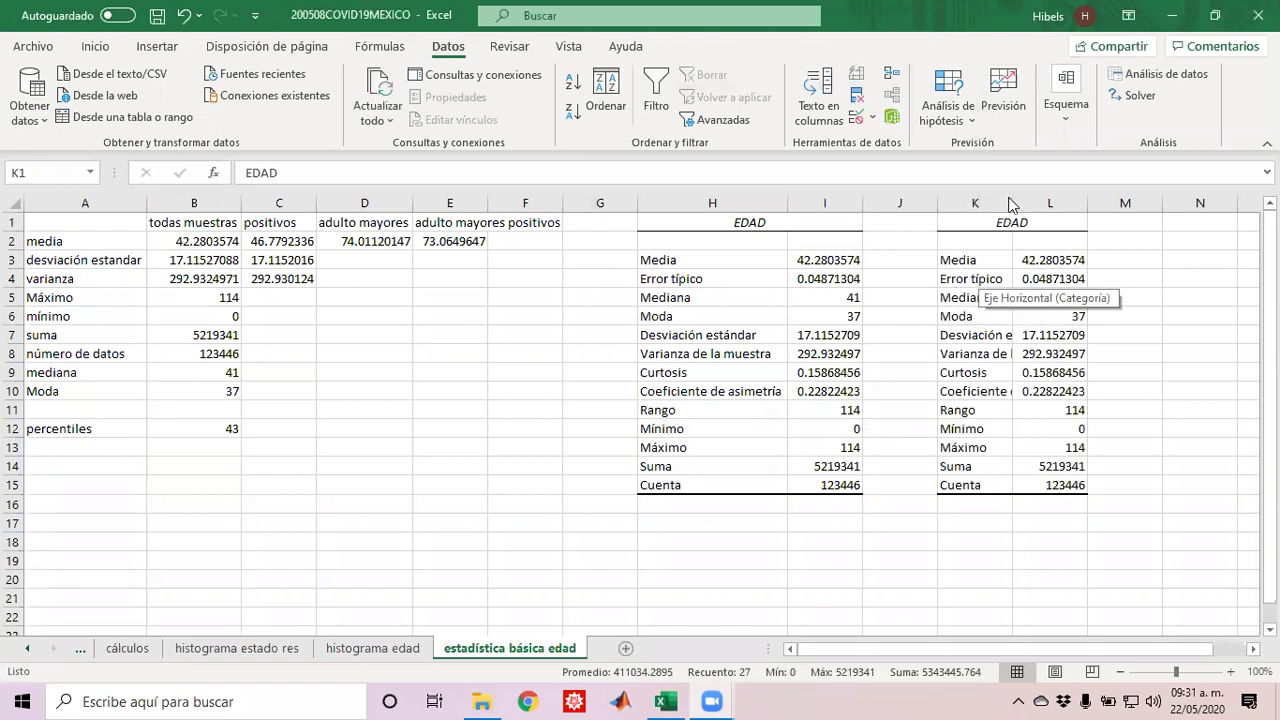
double_click(1010, 200)
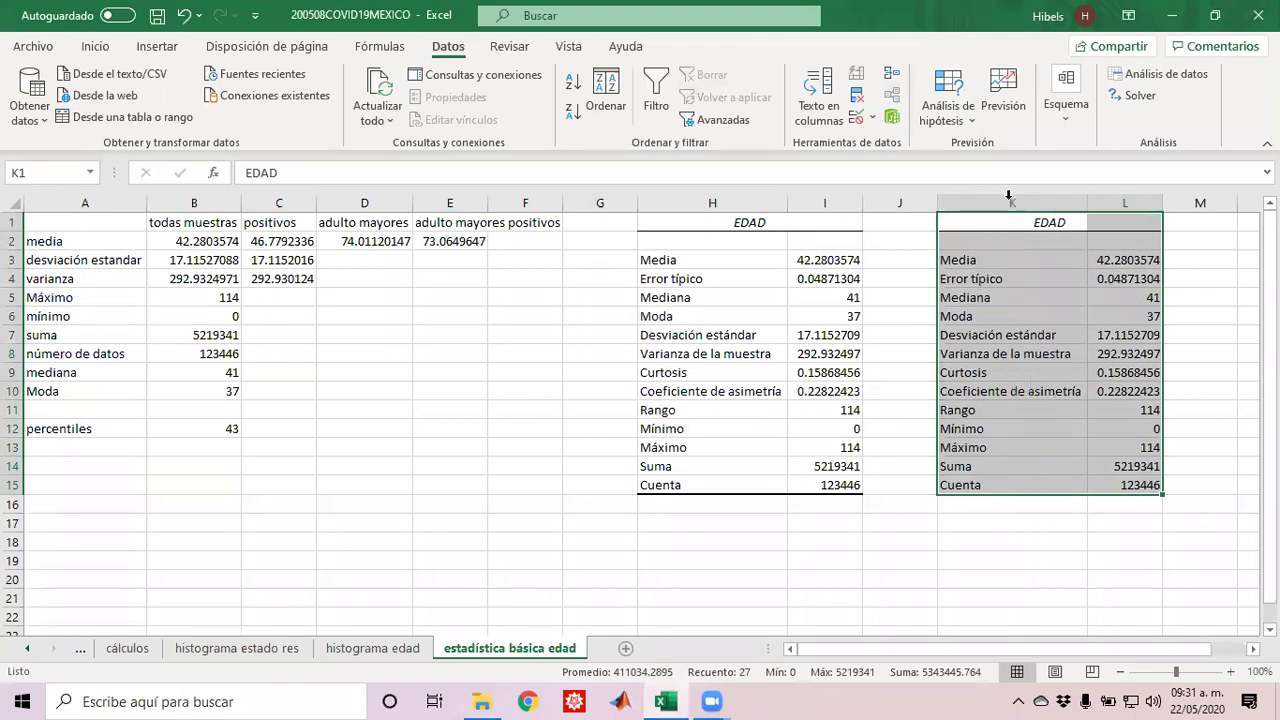
left_click(424, 441)
left_click(64, 447)
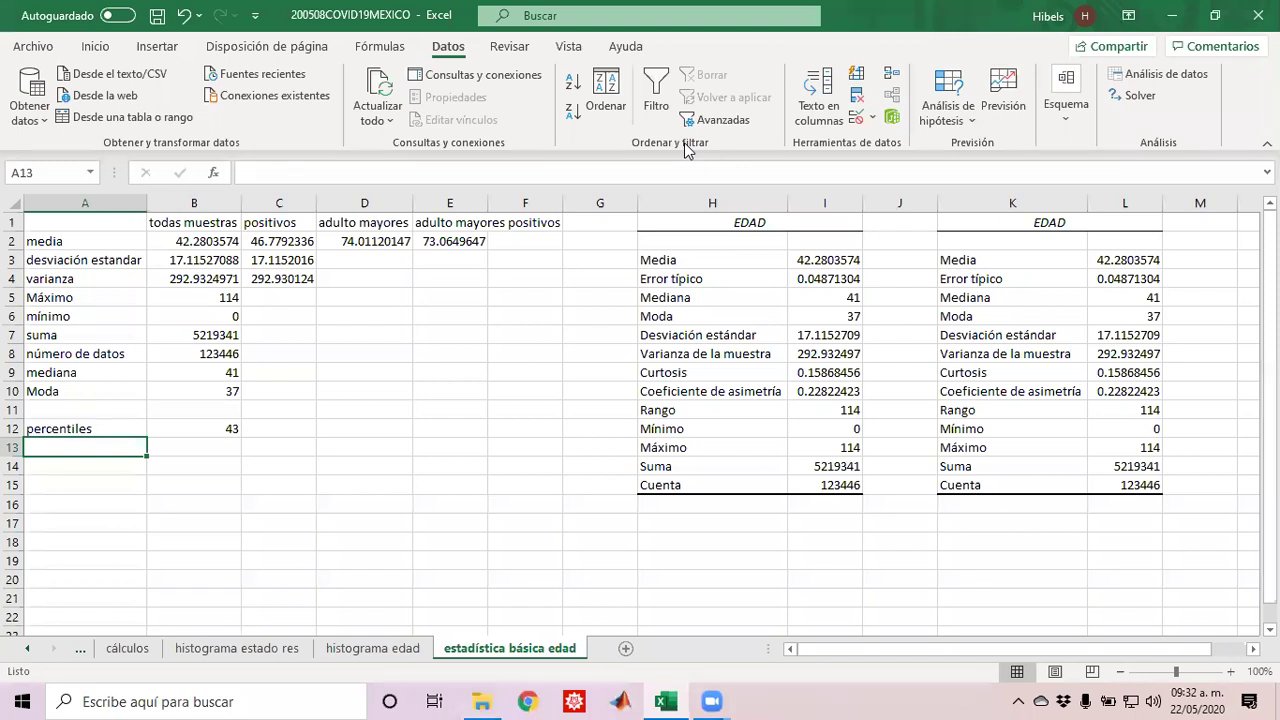
left_click(686, 150)
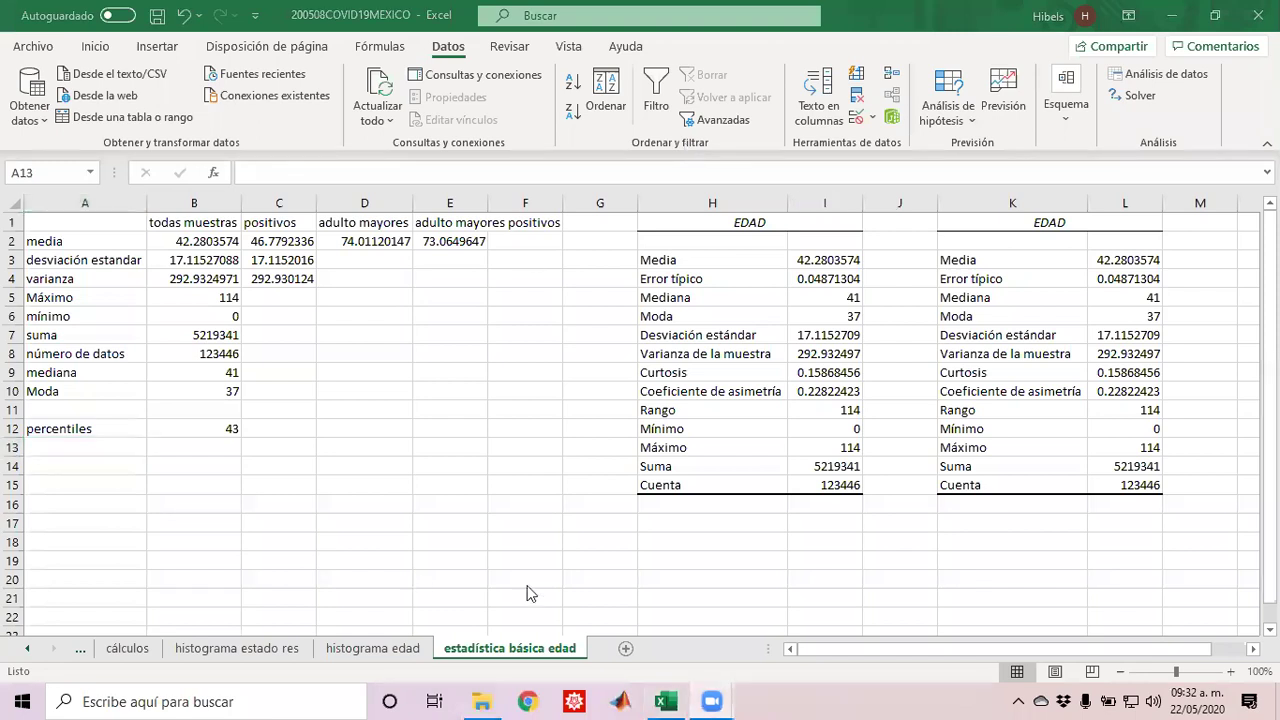
Step: Add a new sheet and copy the ages in P2:P123447 from the 200508COVID19MEXICO sheet
left_click(626, 651)
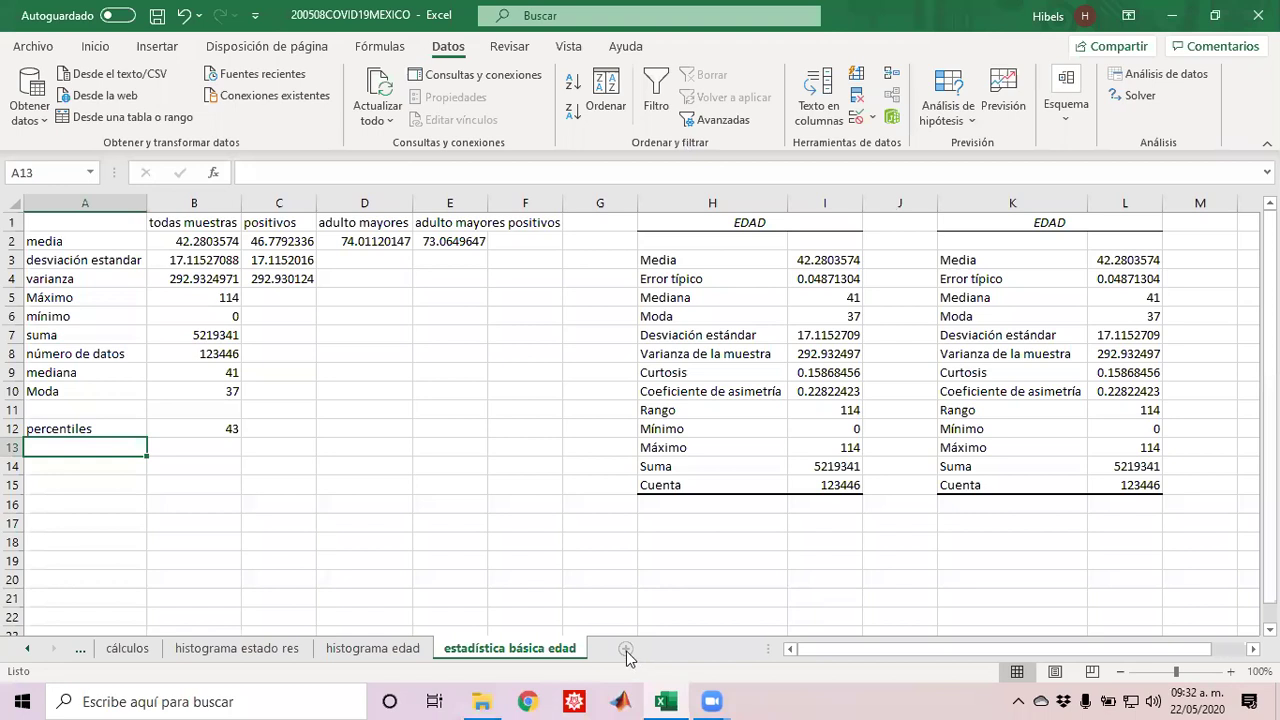
left_click(626, 651)
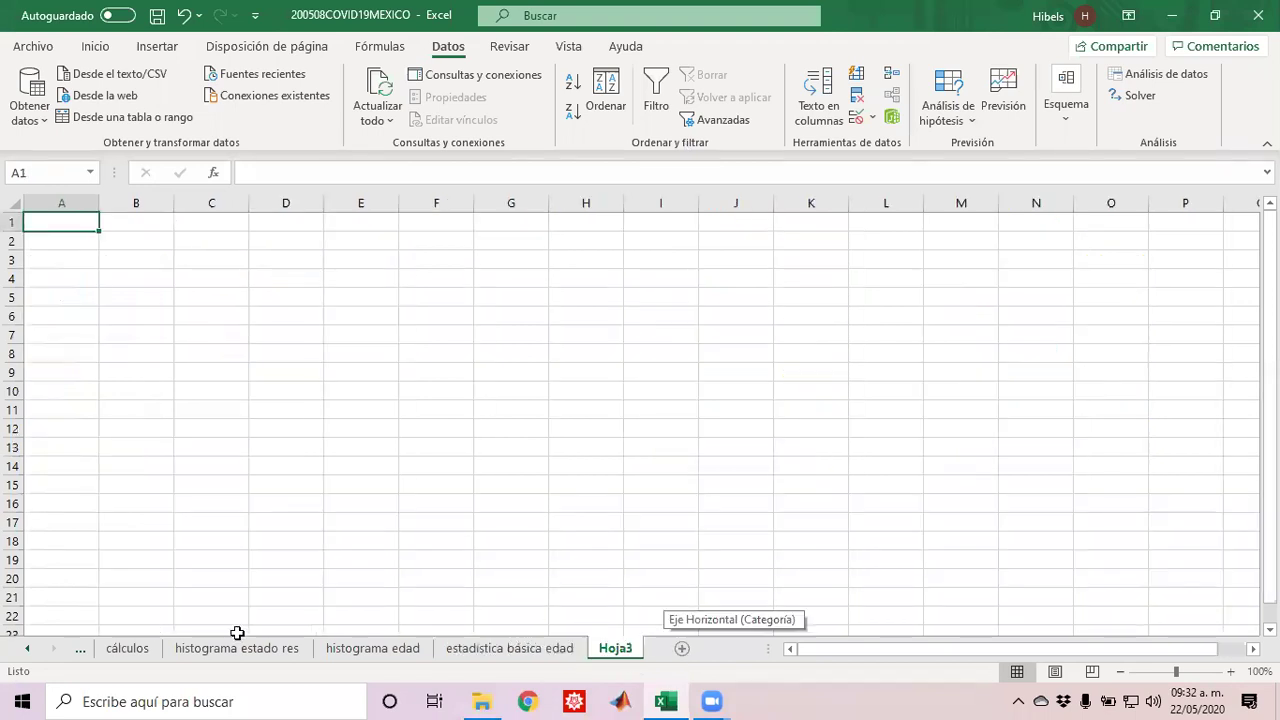
left_click(29, 649)
left_click(146, 650)
key("ctrl+c")
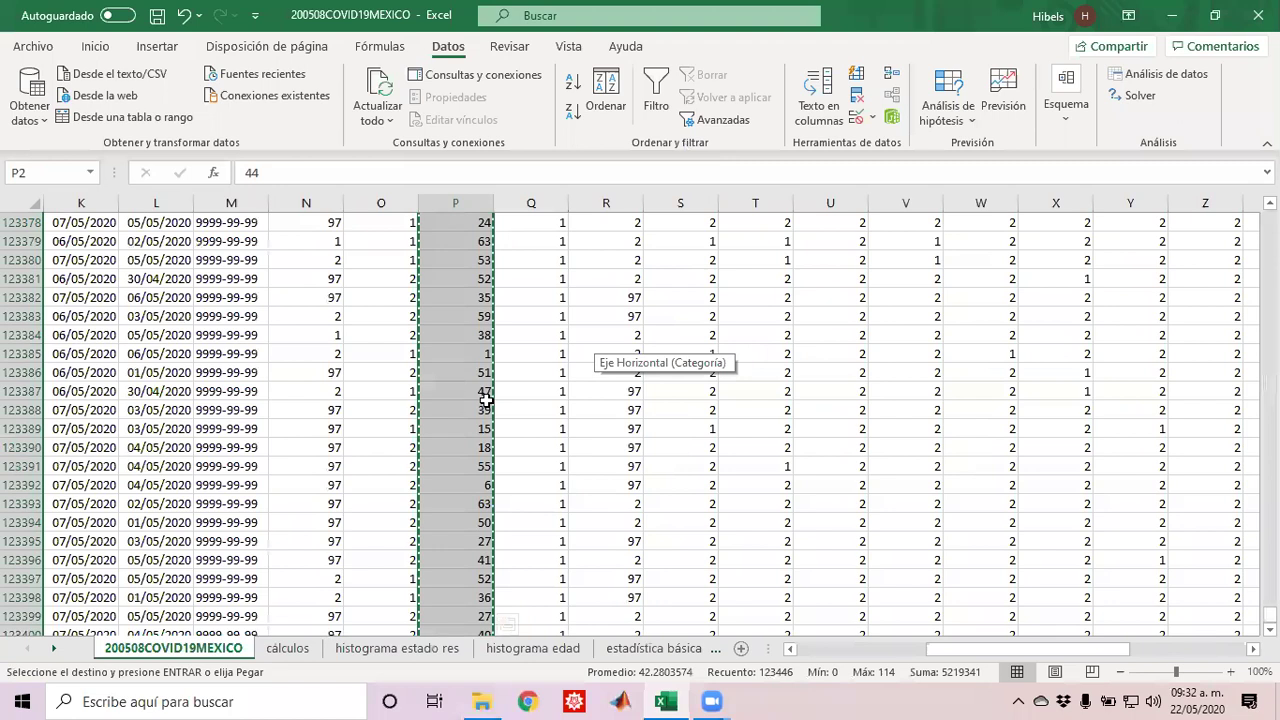
Step: Paste the copied ages into column C of the new sheet, starting at C1
left_click(652, 648)
left_click(617, 648)
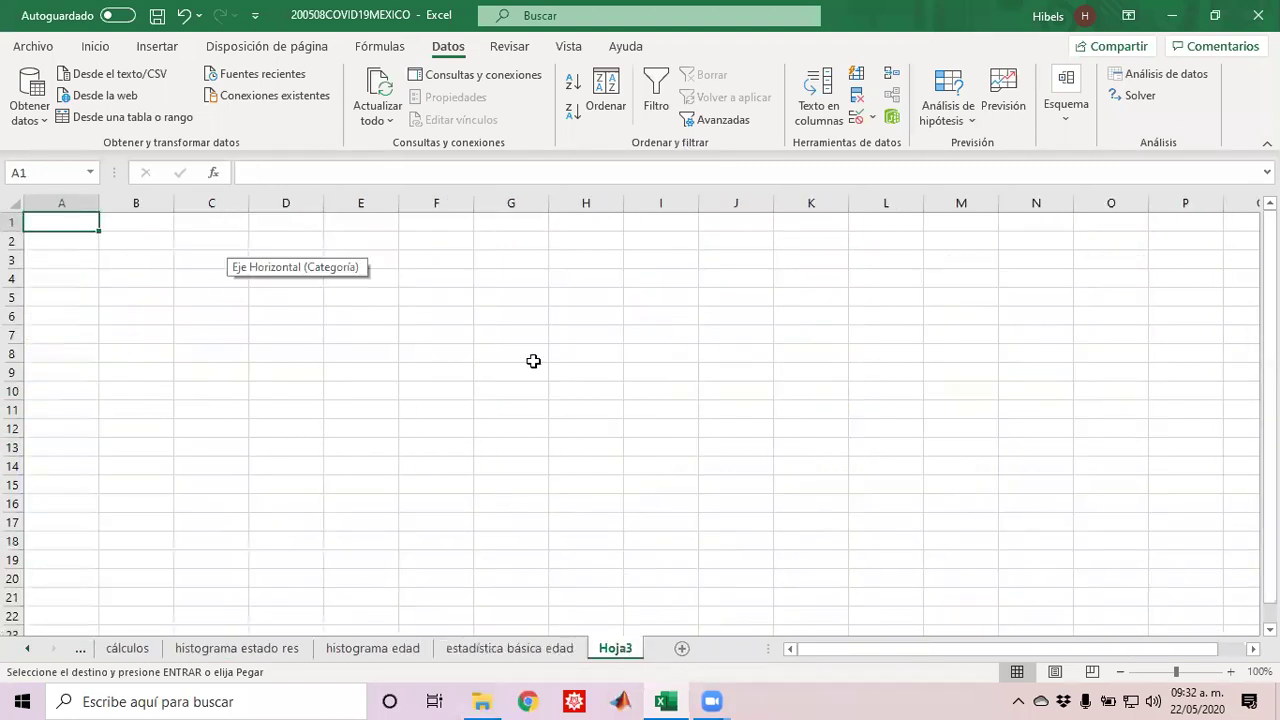
key("Right")
key("Right")
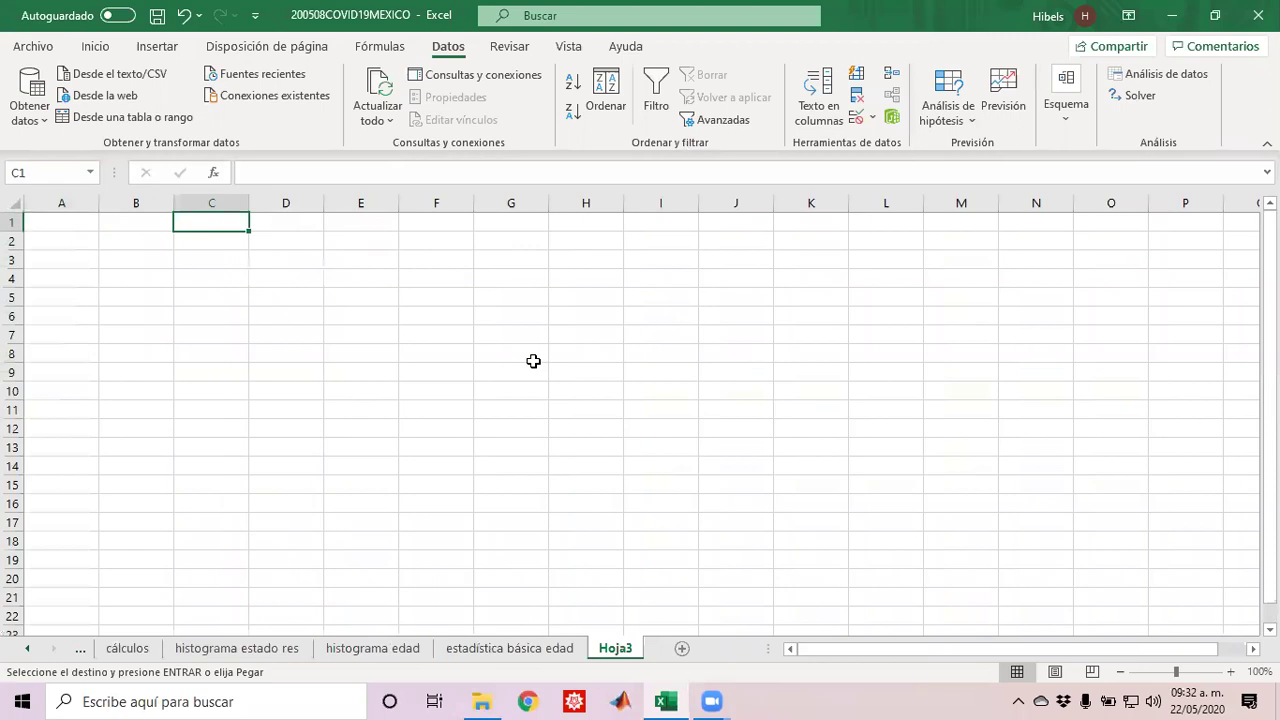
key("ctrl+v")
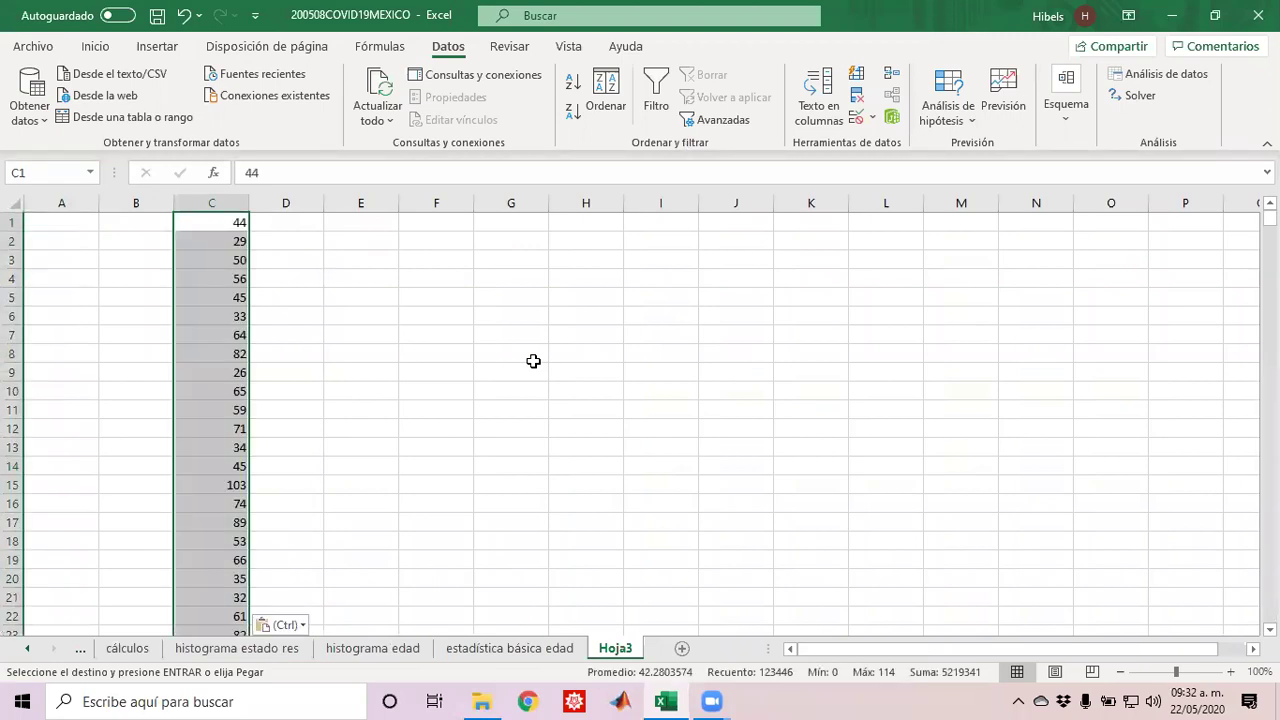
left_click(793, 176)
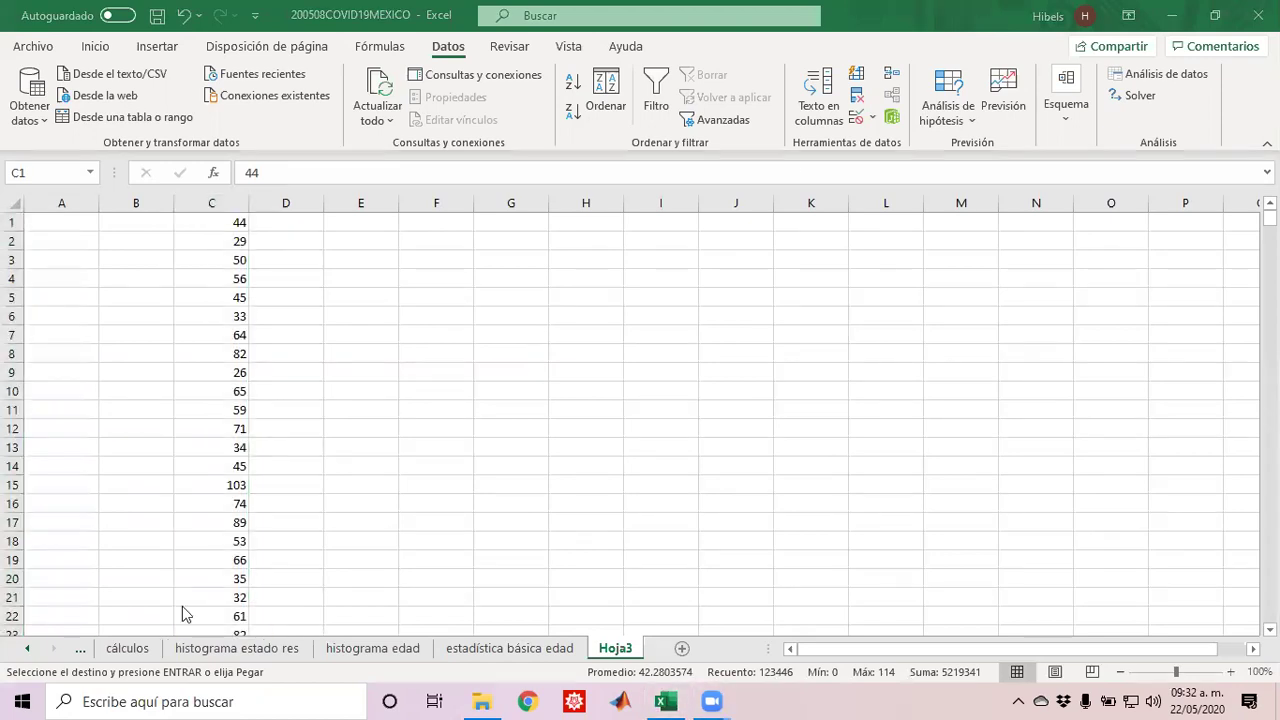
key("ctrl+v")
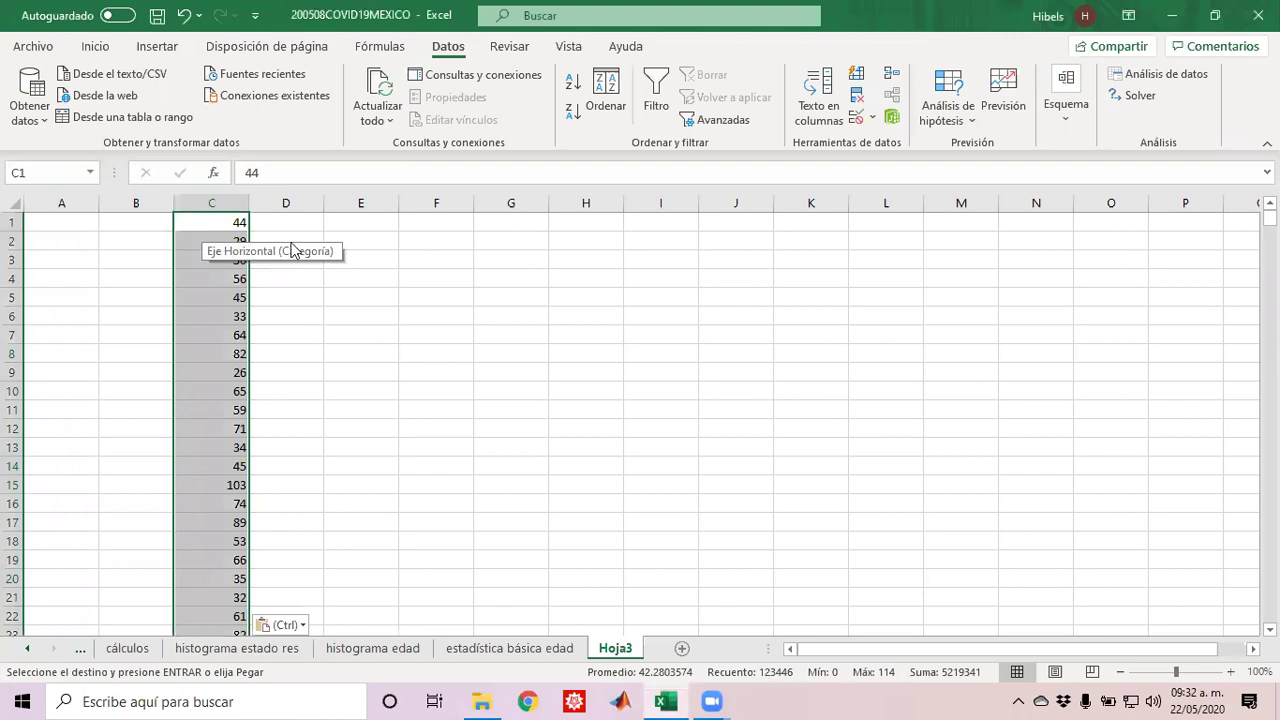
Step: Insert a row above the pasted ages and enter edad as the column header in C1
left_click(12, 222)
right_click(12, 222)
left_click(114, 374)
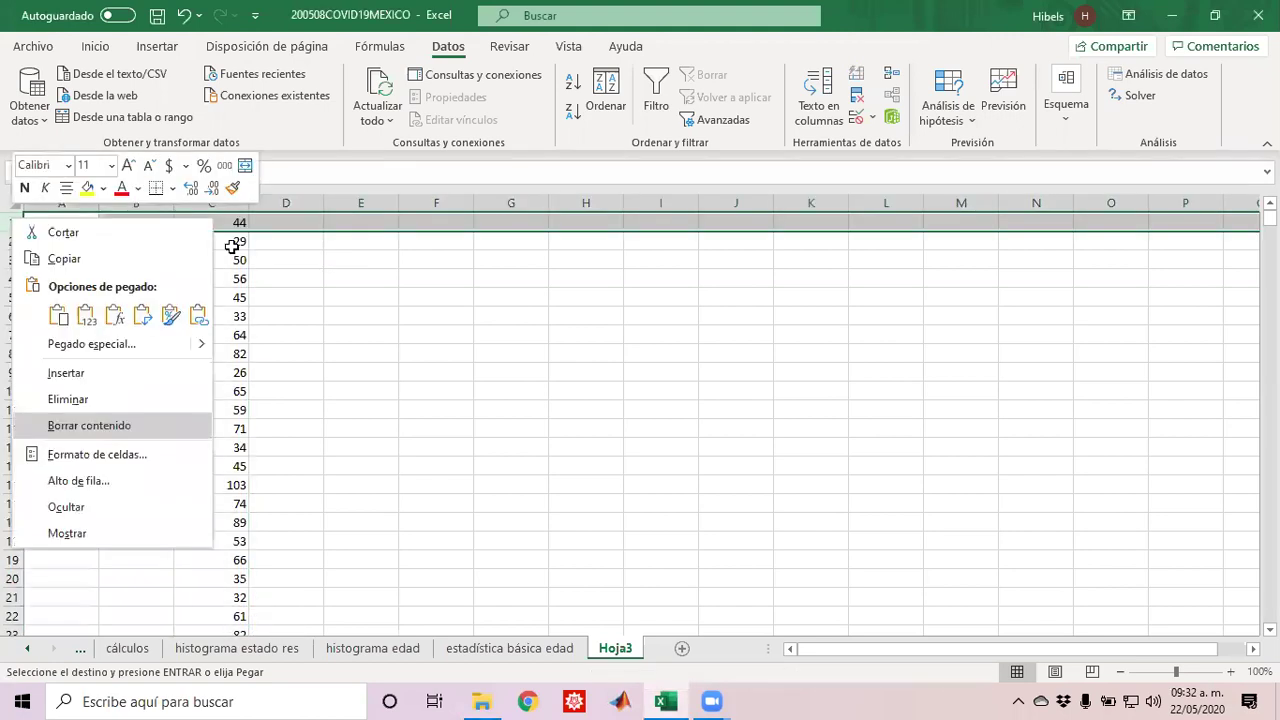
left_click(213, 224)
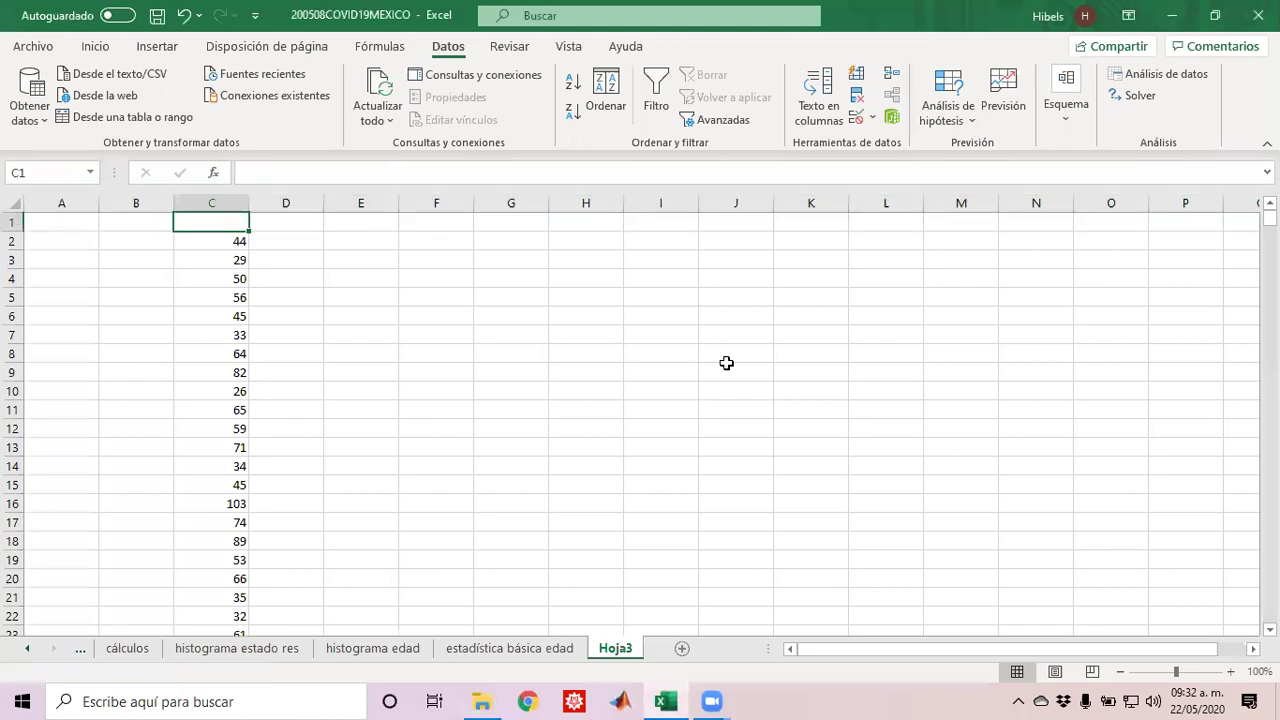
type("eda")
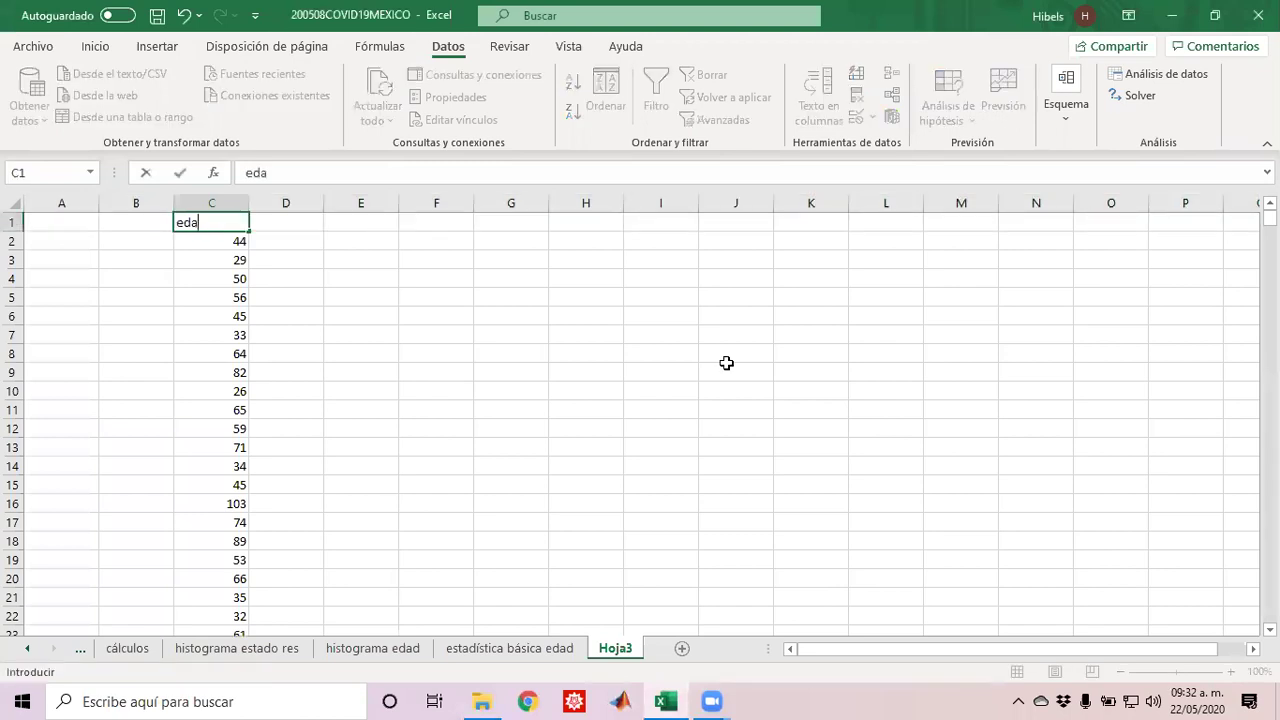
type("d")
key("Return")
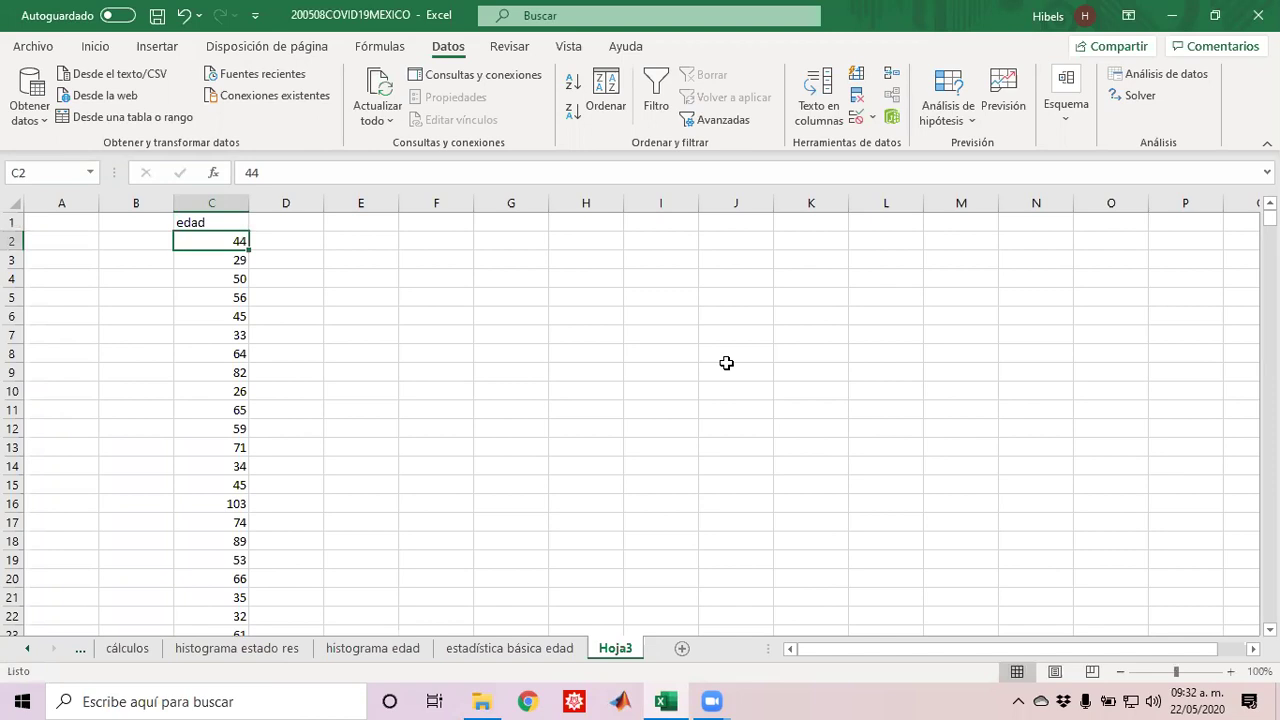
Step: Sort the ages in C2:C123447 of Hoja3 from smallest to largest, leaving the edad header out of the sort
key("ctrl+Down")
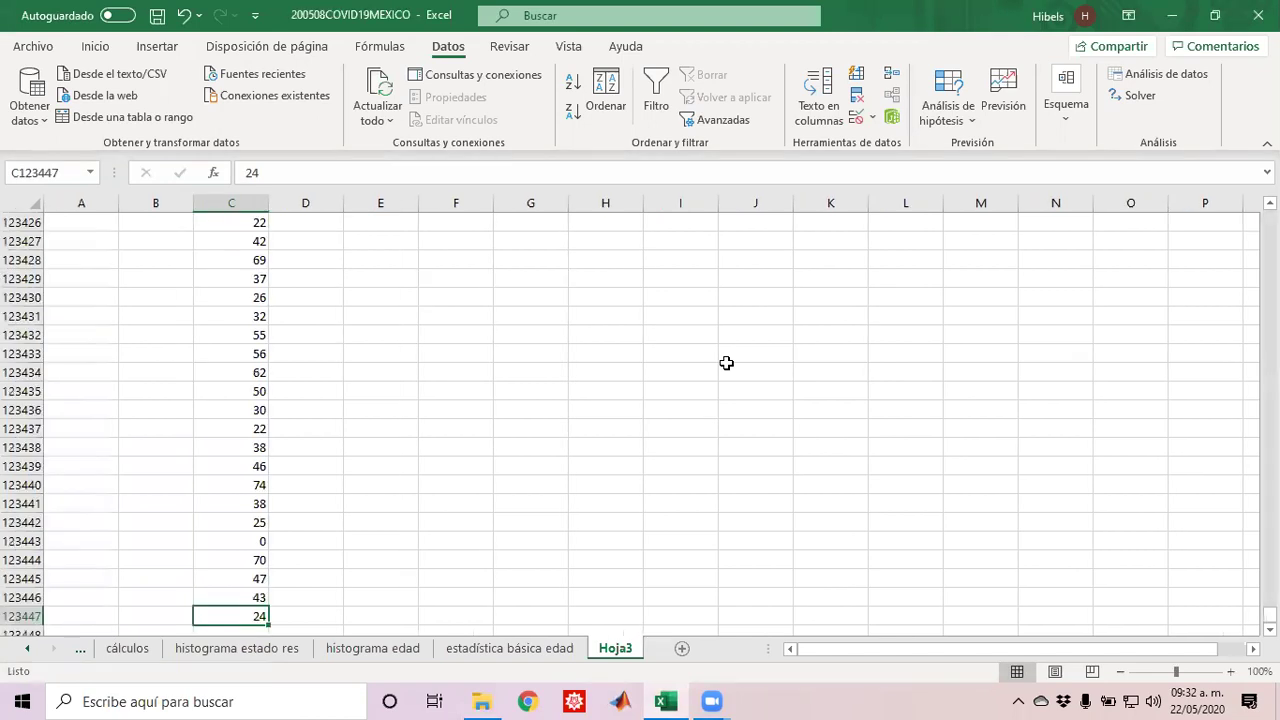
key("ctrl+shift+Up")
key("shift+Down")
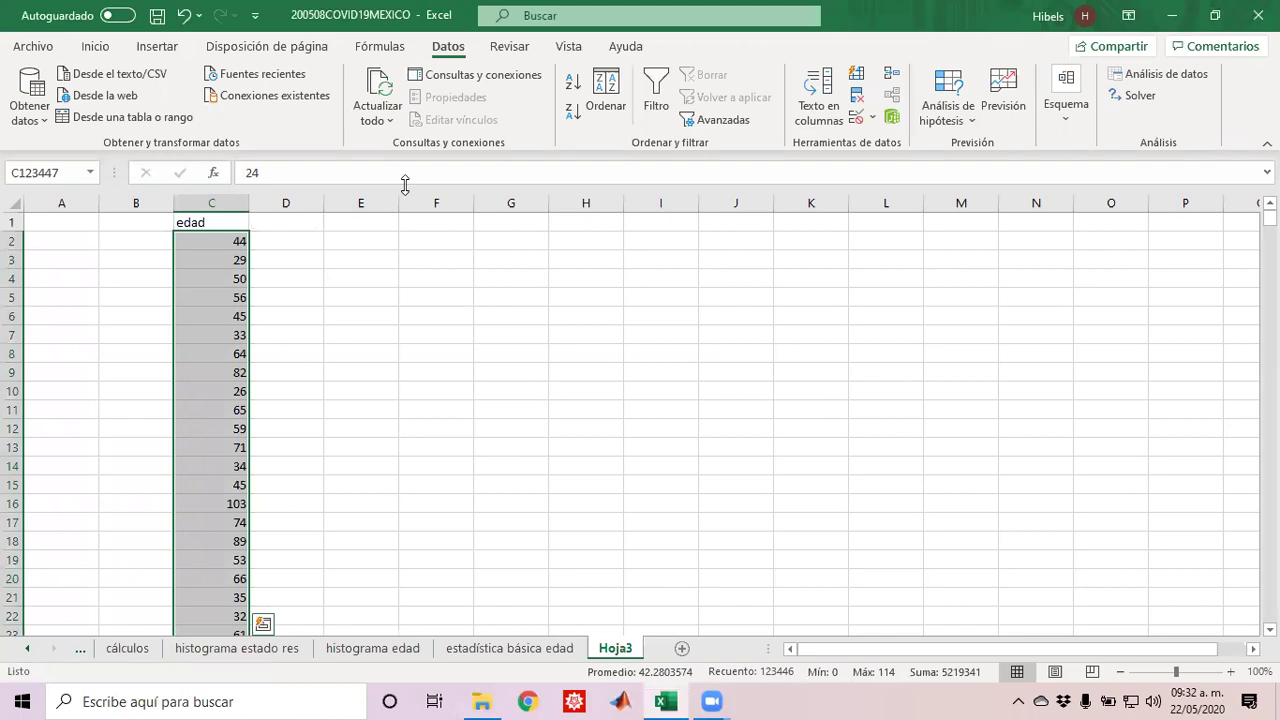
left_click(97, 47)
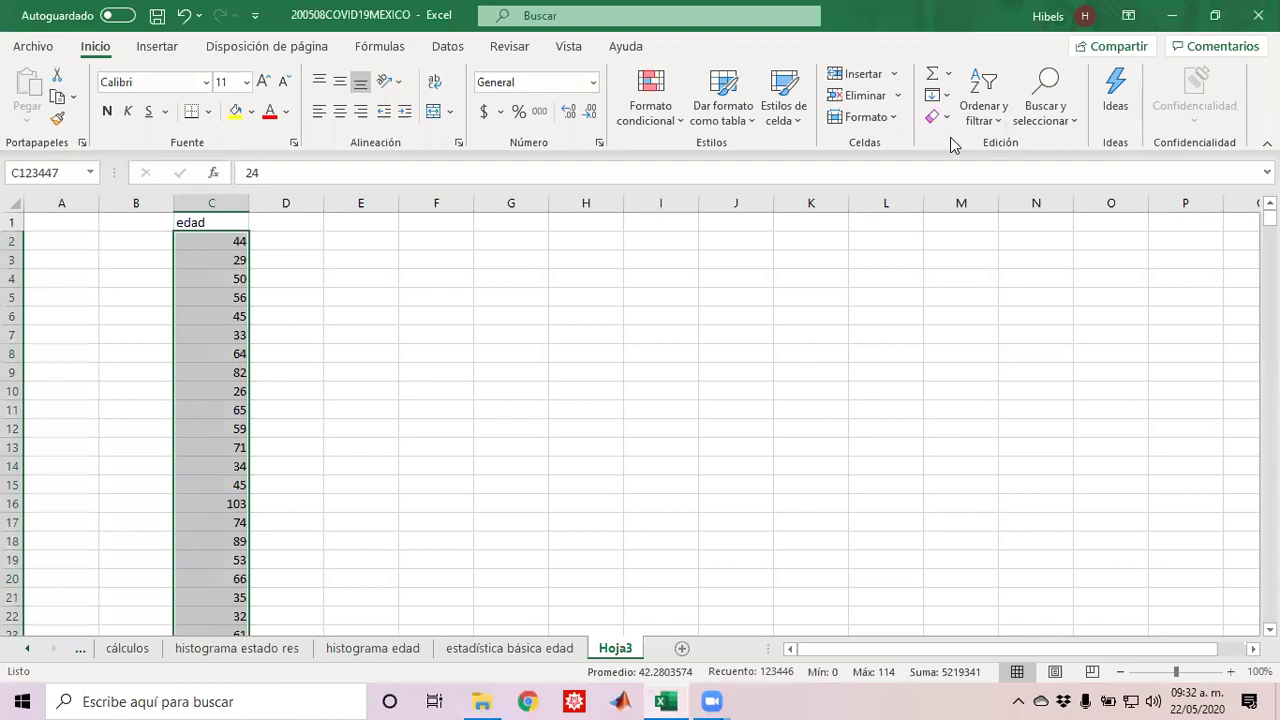
left_click(998, 119)
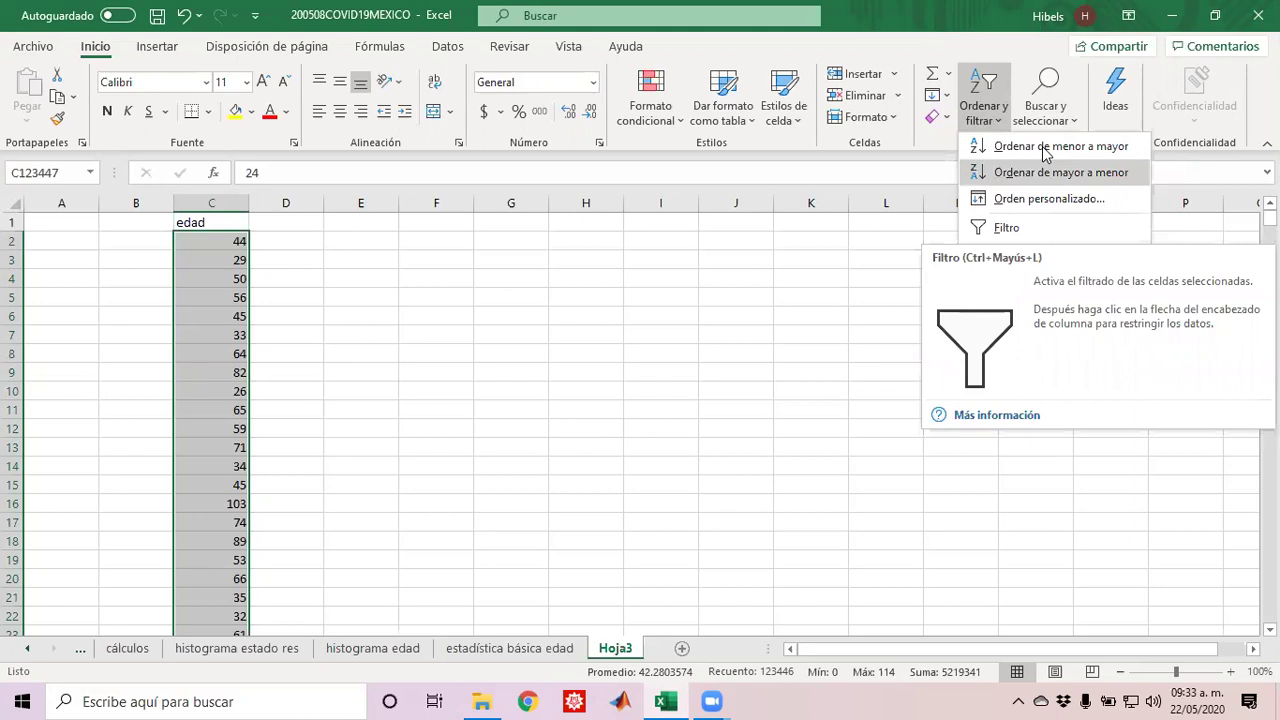
left_click(268, 361)
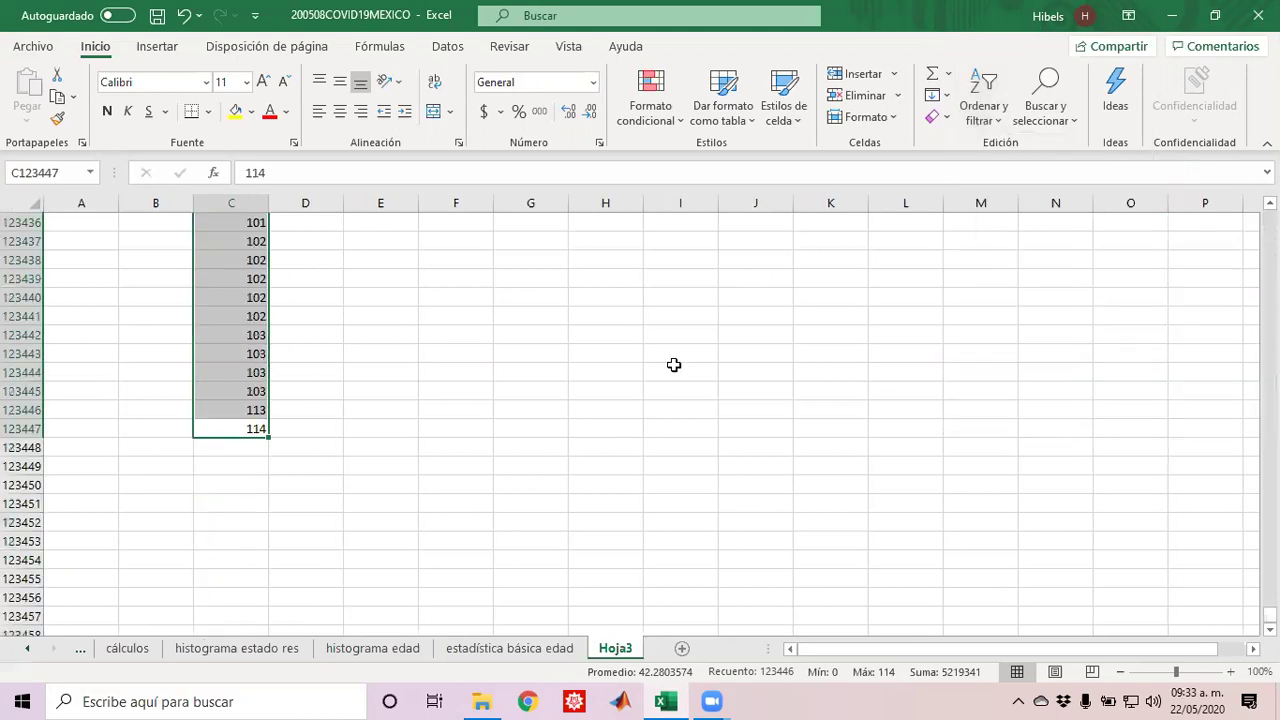
Step: Look through the sorted ages in column C from the first rows to the last one, ending at the header
key("ctrl+Up")
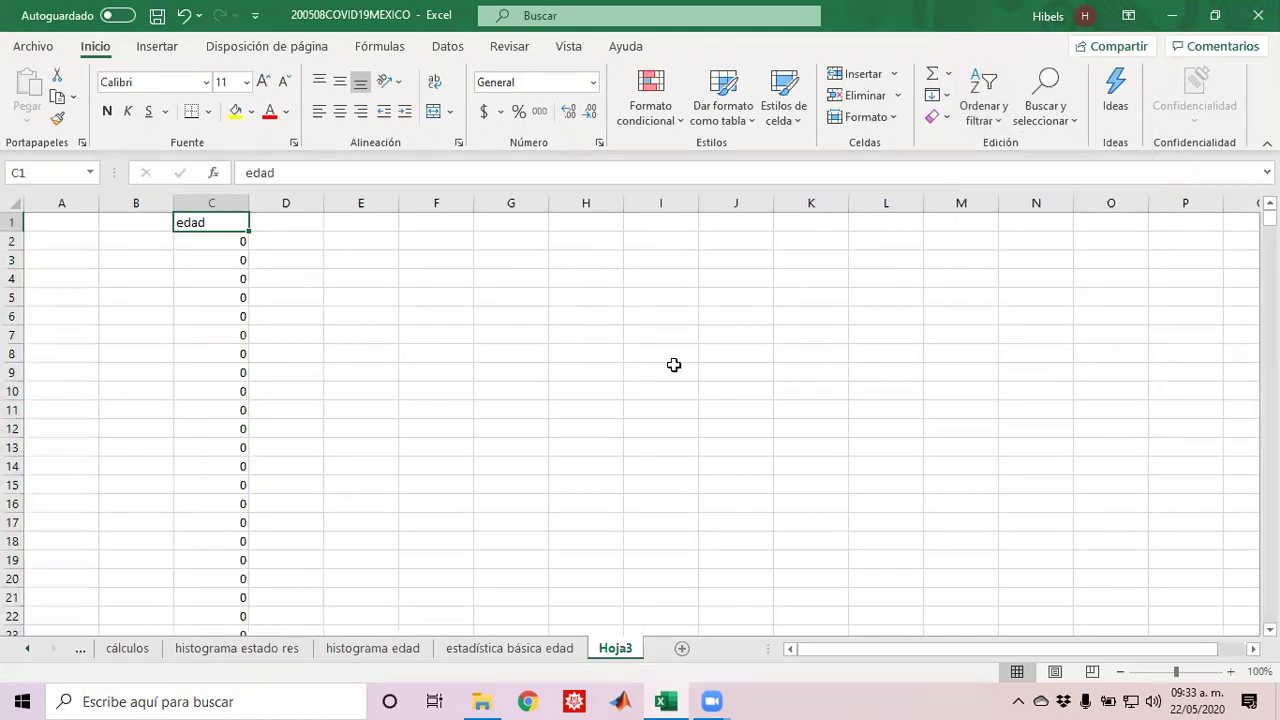
key("Down")
key("Down")
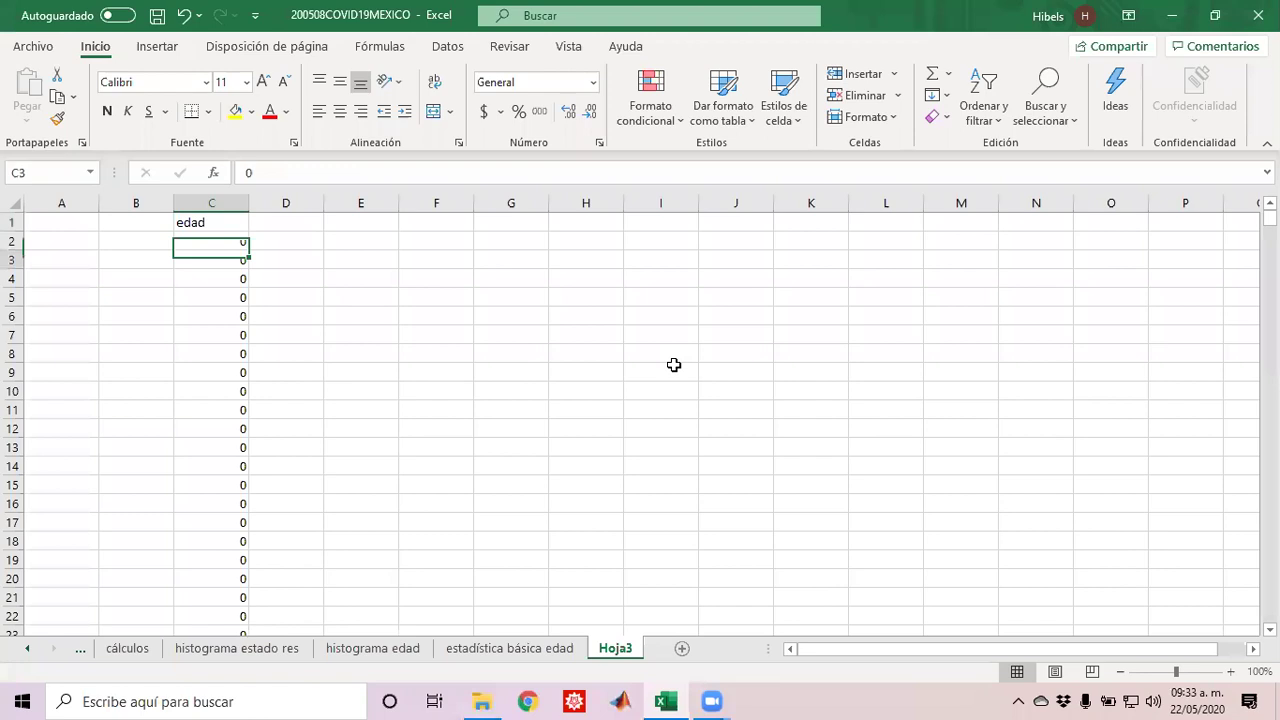
key("Page_Down")
key("Page_Down")
key("Page_Down")
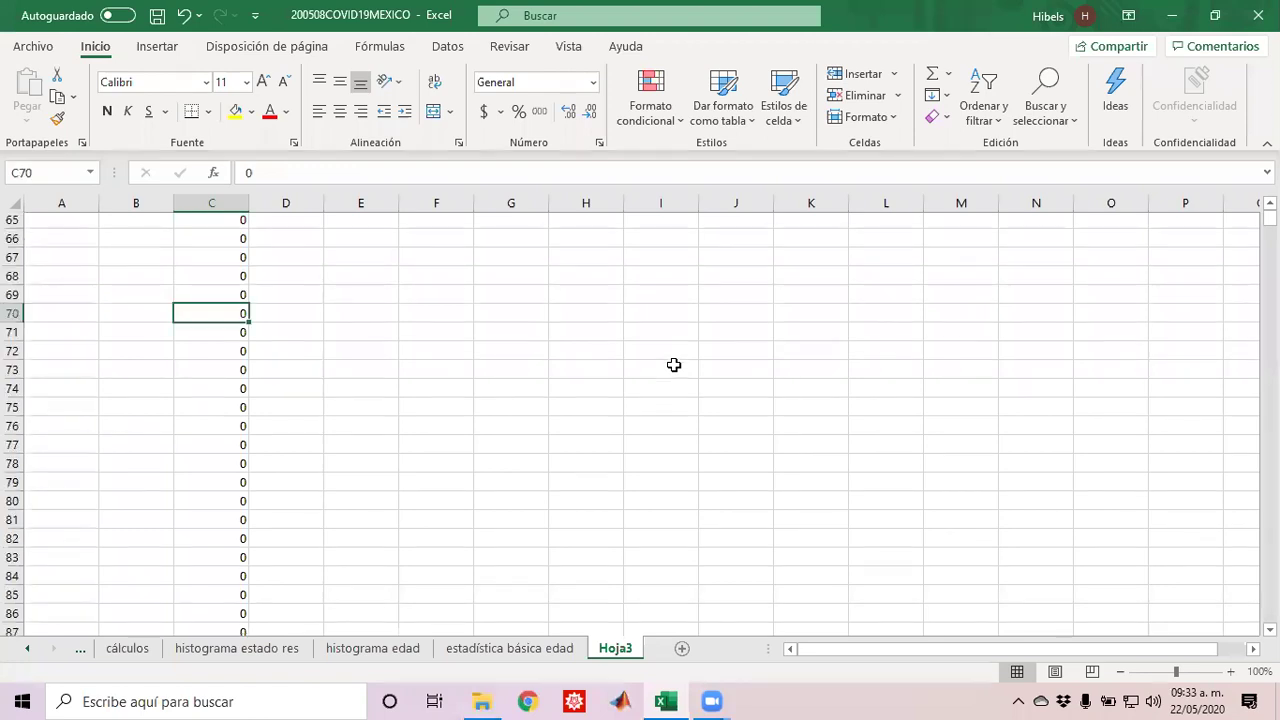
key("Page_Down")
key("Page_Down")
key("Page_Down")
key("Page_Down")
key("Page_Down")
key("Page_Down")
key("Page_Down")
key("Page_Down")
key("Page_Down")
key("Page_Down")
key("Page_Down")
key("Page_Down")
key("Page_Down")
key("Page_Down")
key("Page_Down")
key("Page_Down")
key("Page_Down")
key("Page_Down")
key("Page_Down")
key("Page_Down")
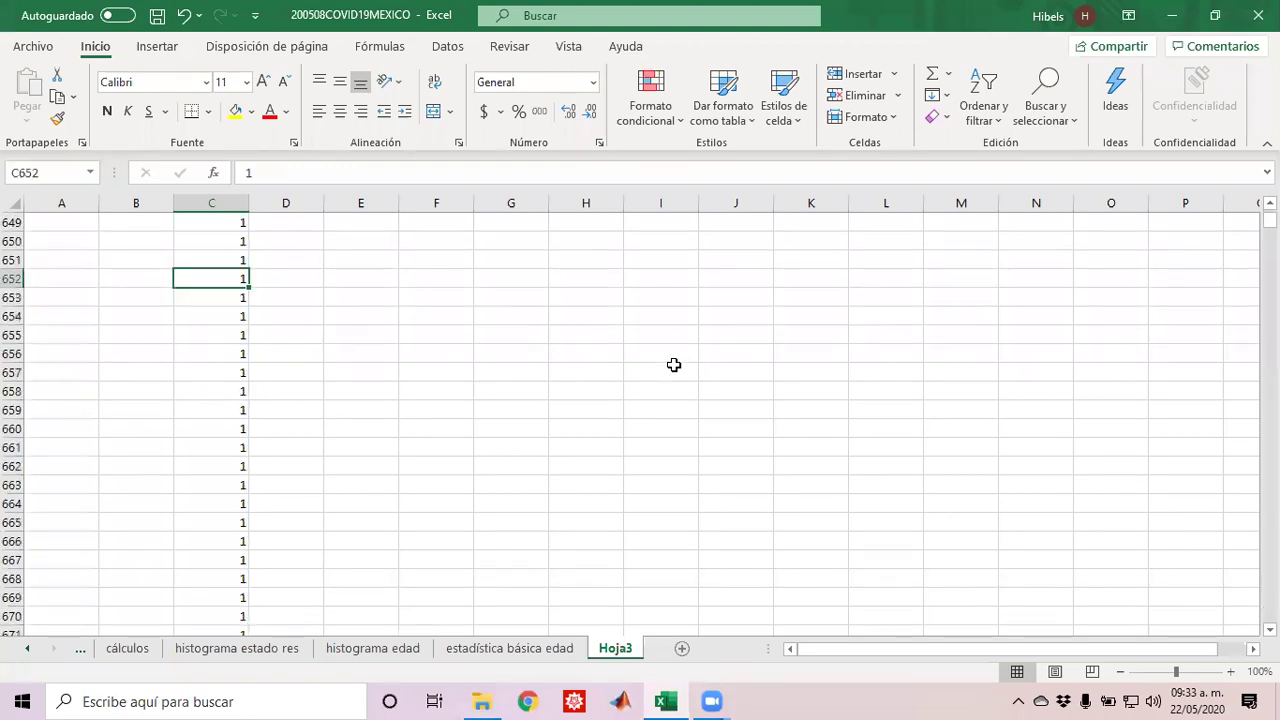
key("ctrl+Down")
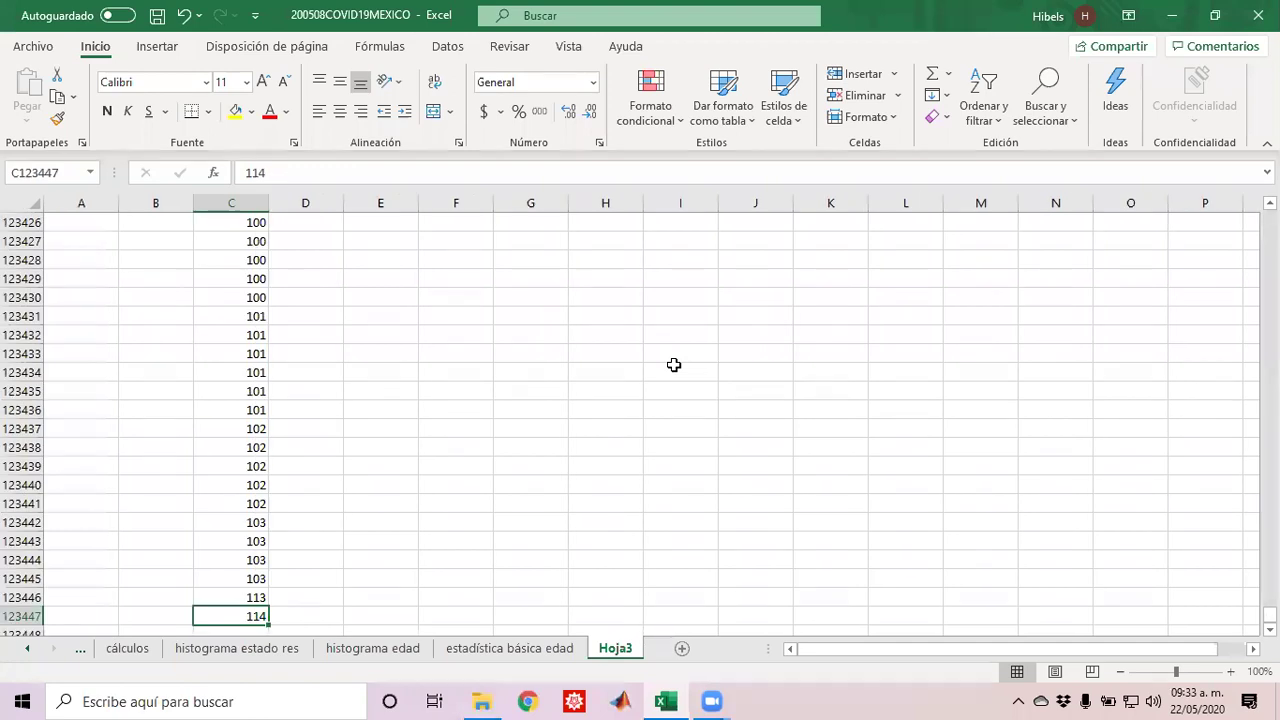
key("ctrl+Up")
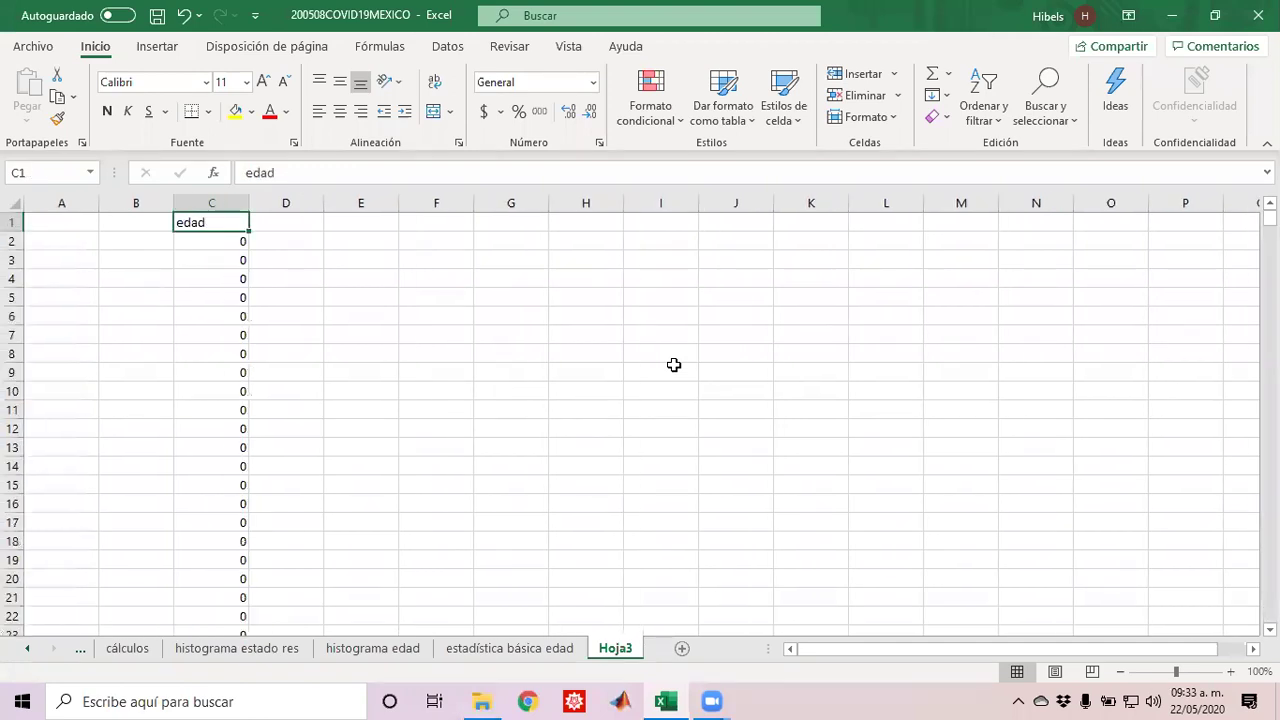
Step: Go to the estadística básica edad sheet and enter the label curtosis in A13
left_click(548, 650)
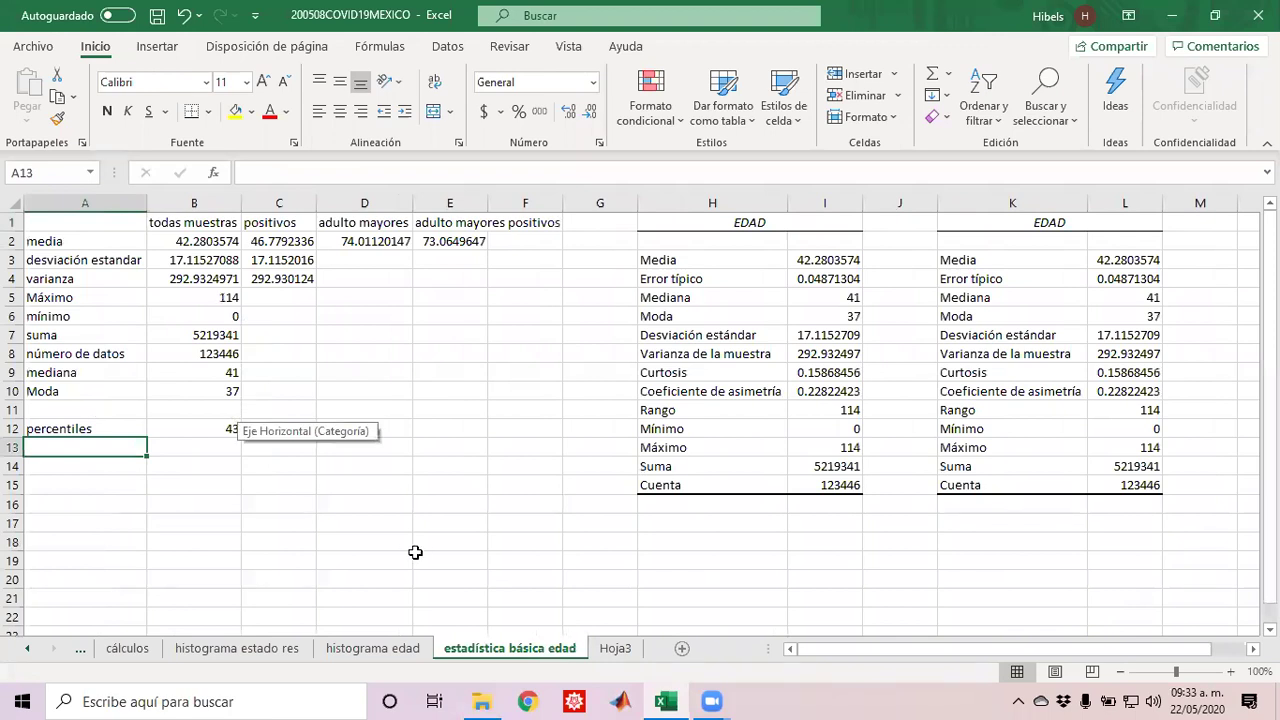
type("curto")
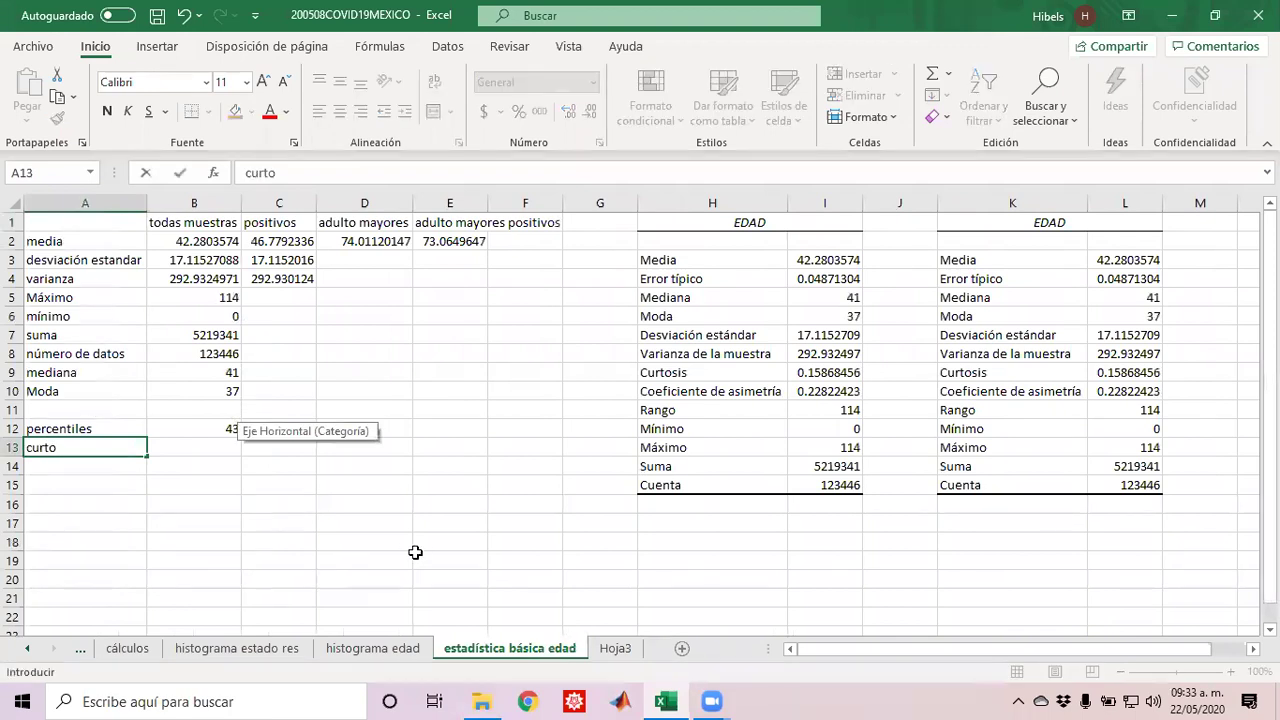
type("sis")
key("Tab")
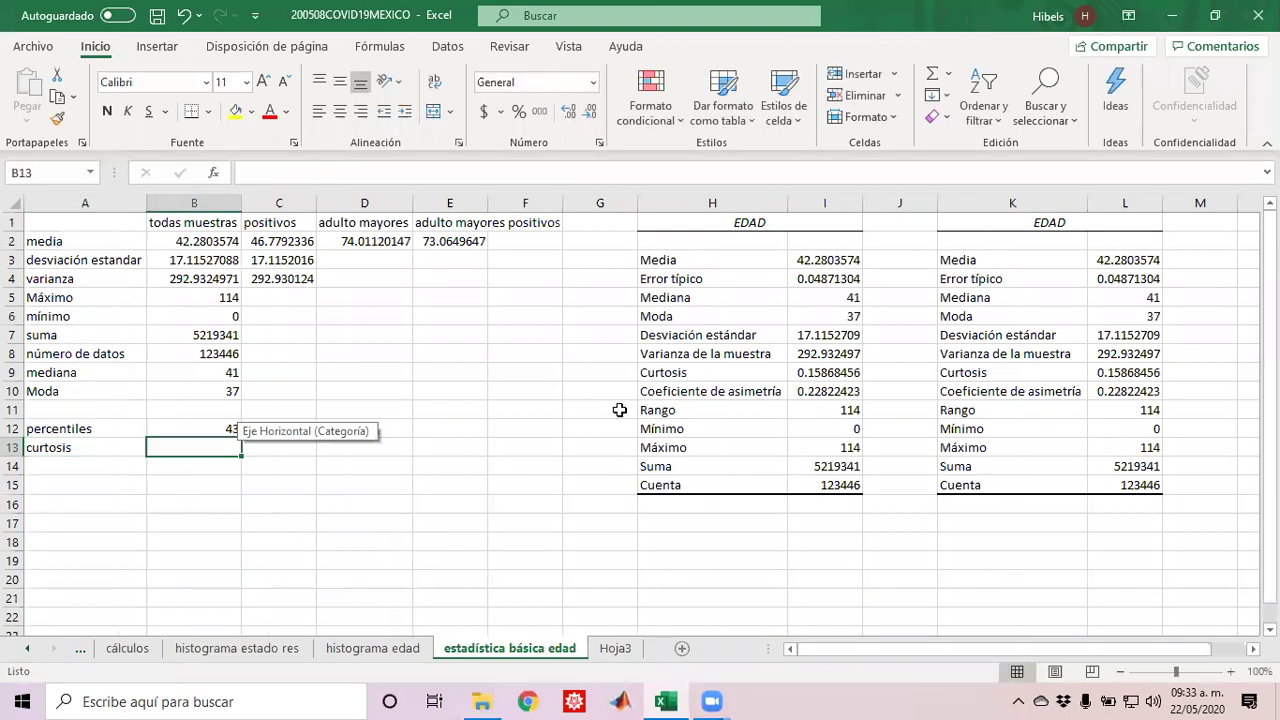
Step: Compute the kurtosis of the ages in B13 with CURTOSIS over P2:P123447 of the 200508COVID19MEXICO sheet
type("=")
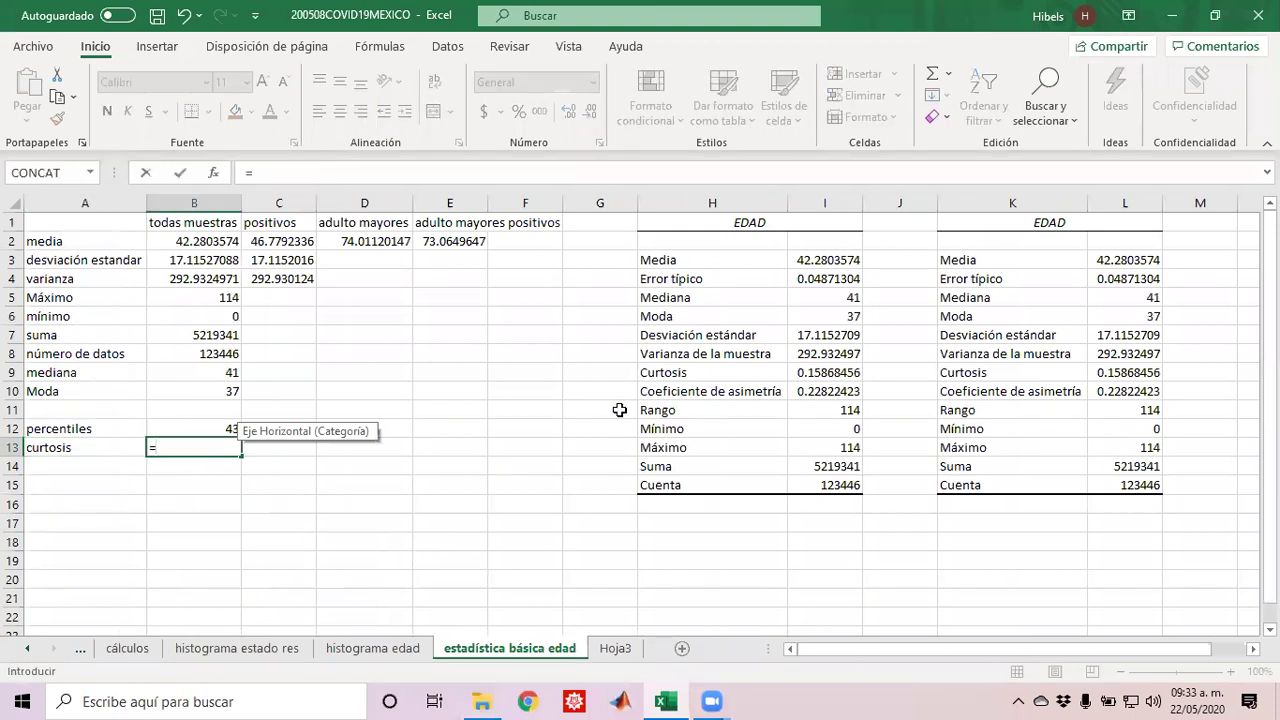
type("cur")
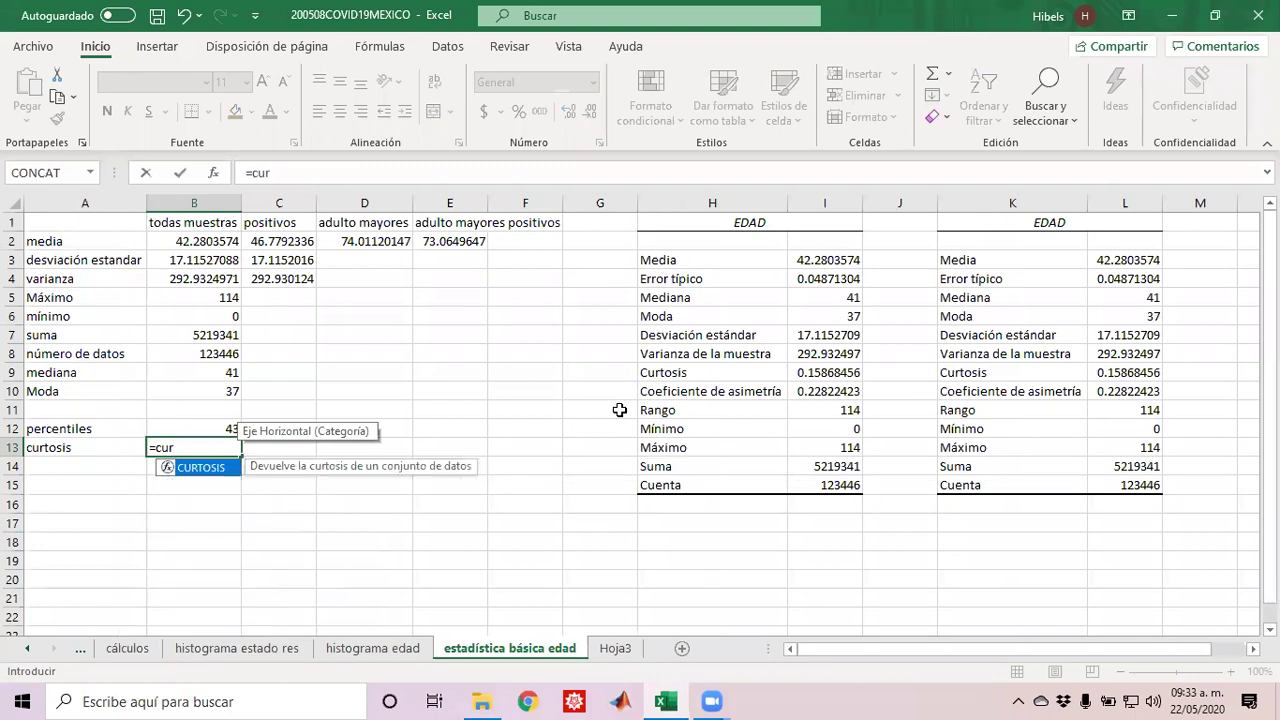
key("Tab")
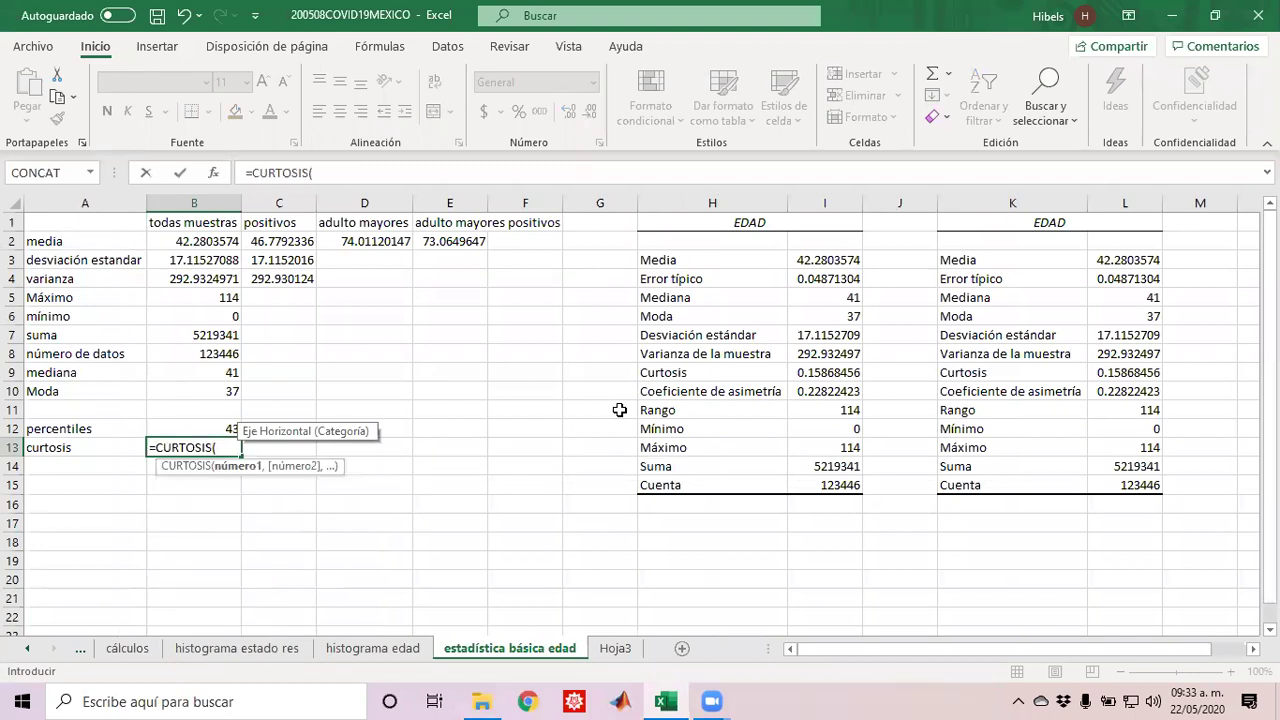
left_click(35, 651)
left_click(155, 652)
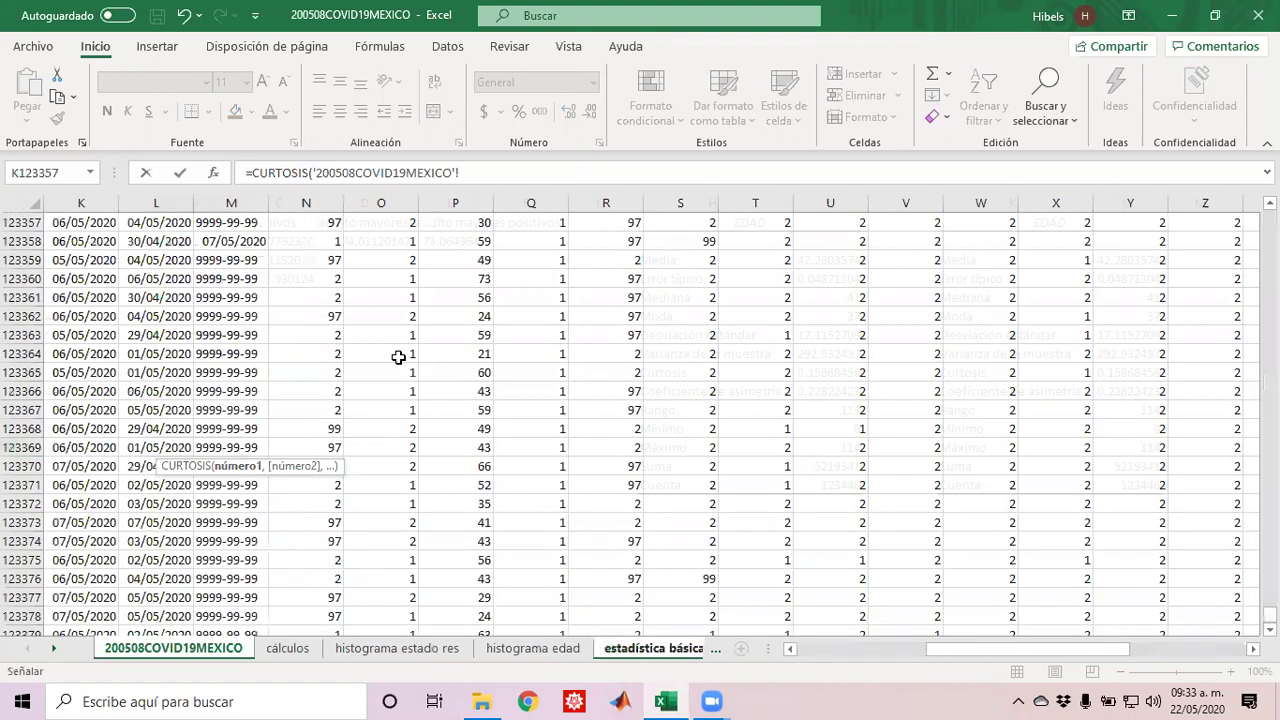
left_click(469, 257)
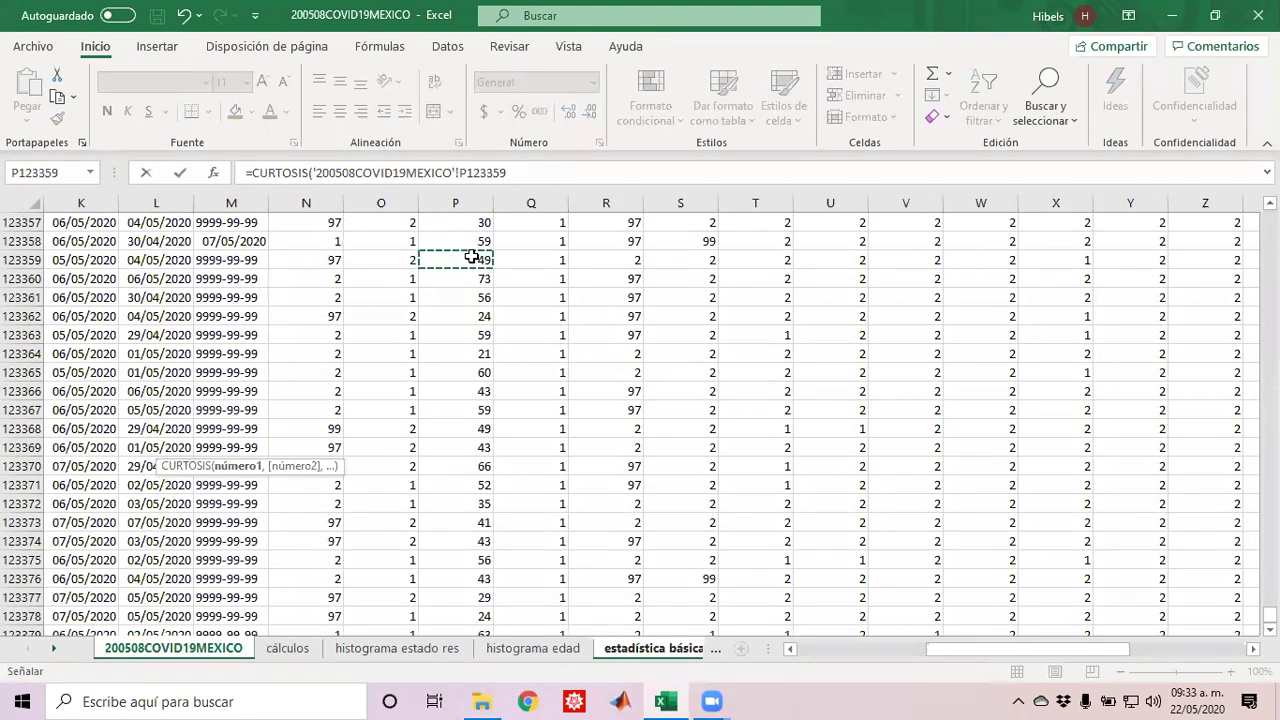
key("ctrl+Up")
key("Down")
key("ctrl+shift+Down")
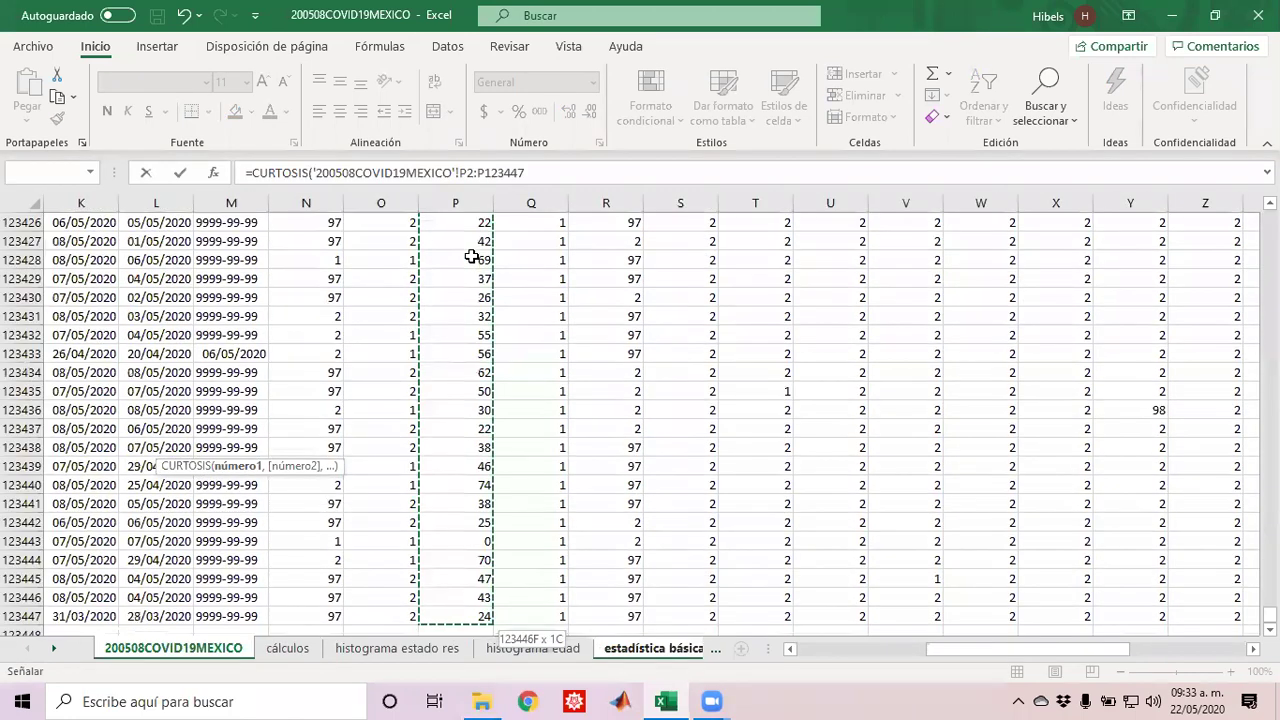
key("Return")
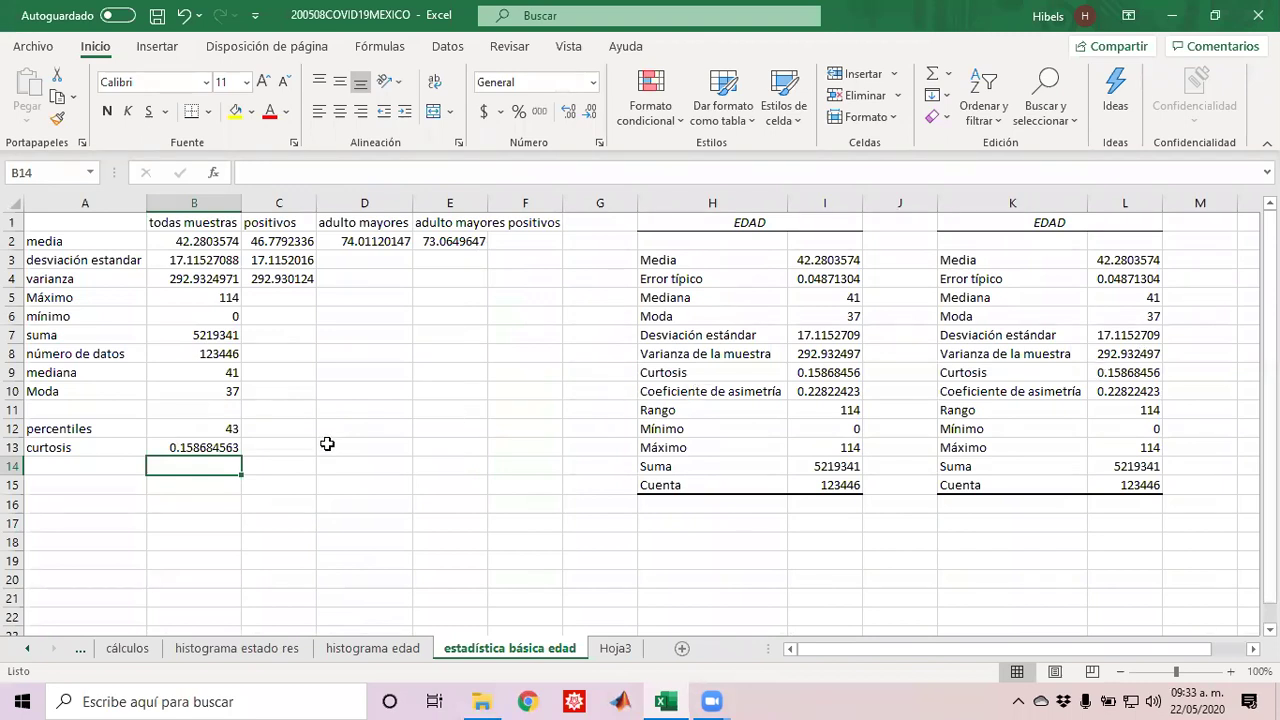
left_click(289, 450)
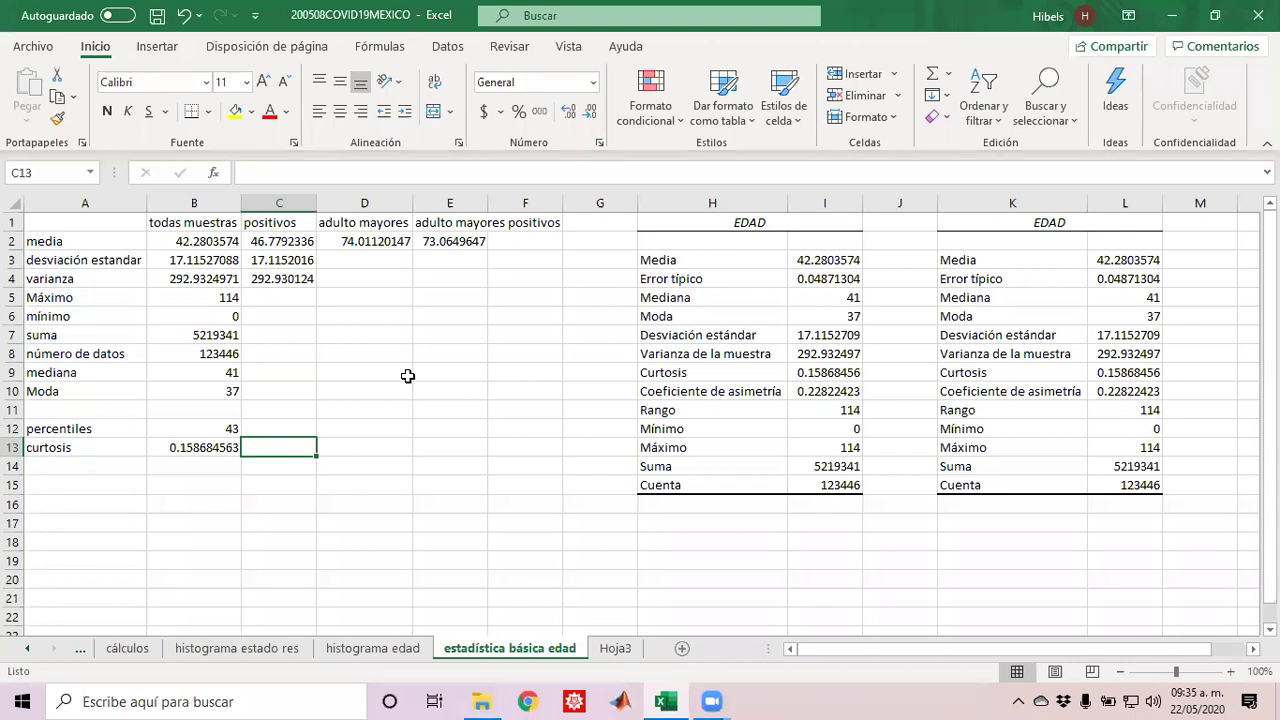
left_click(215, 241)
left_click_drag(278, 260, 297, 393)
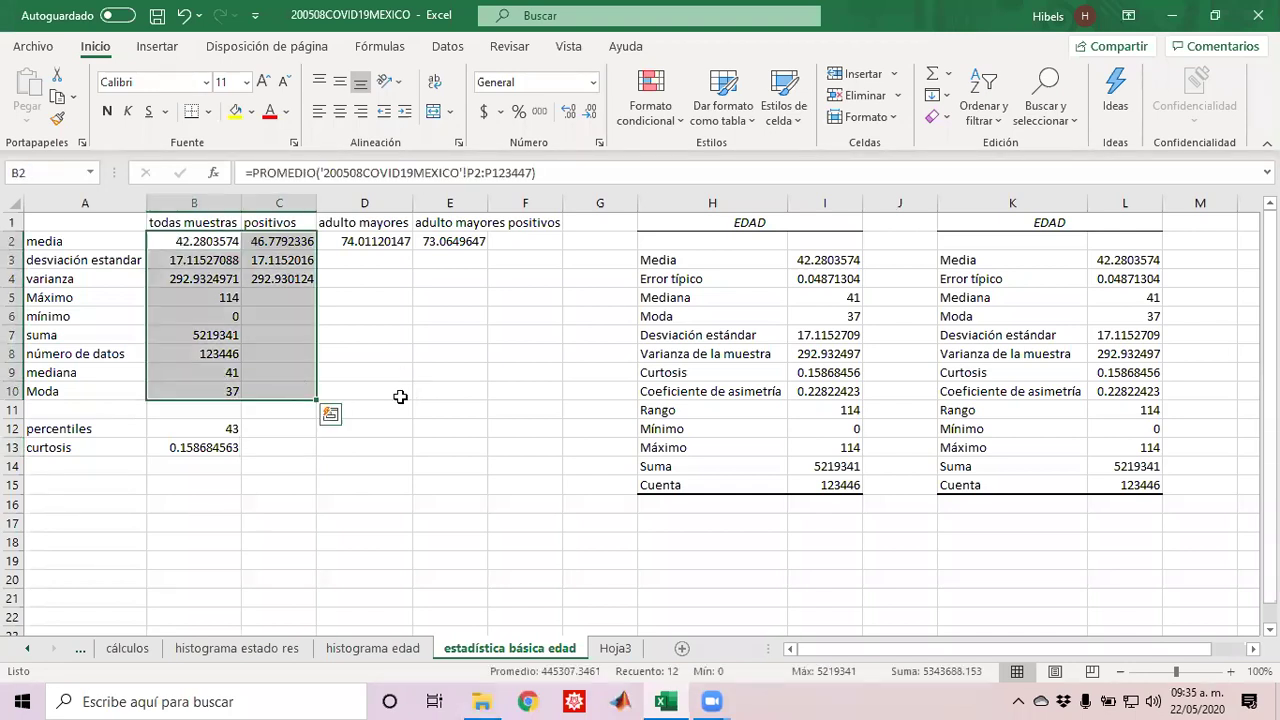
left_click(176, 452)
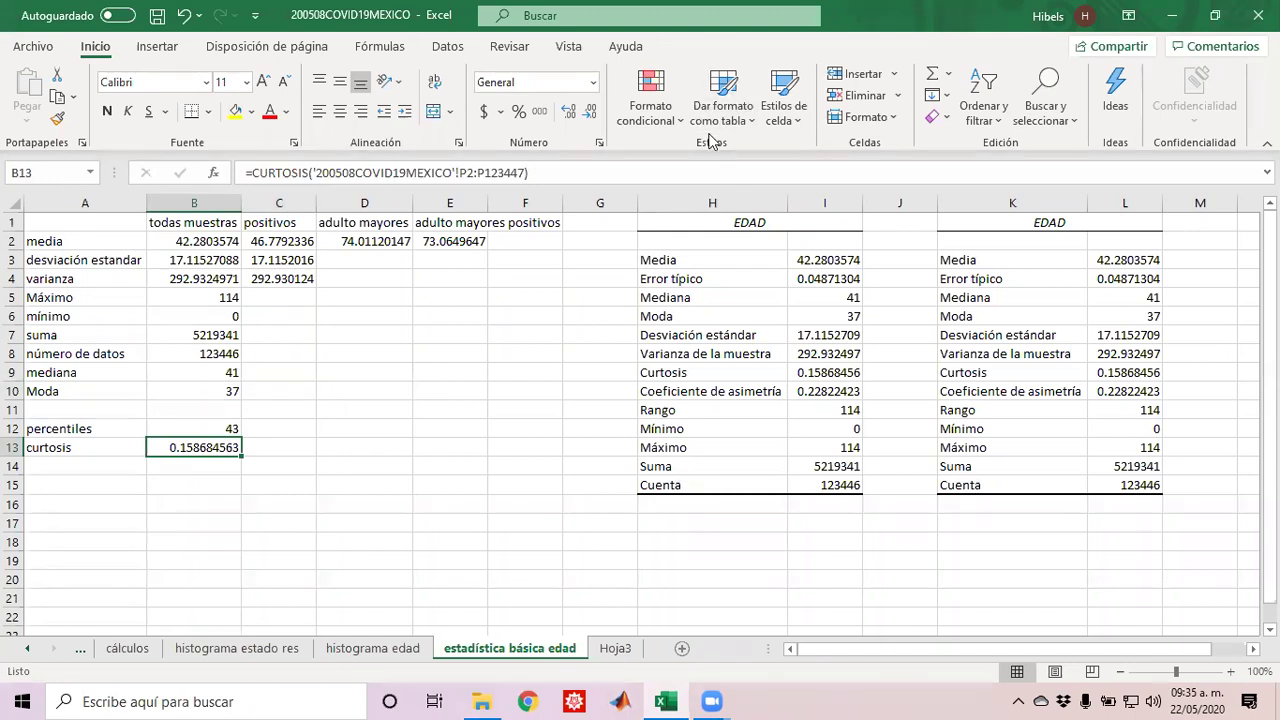
left_click(694, 86)
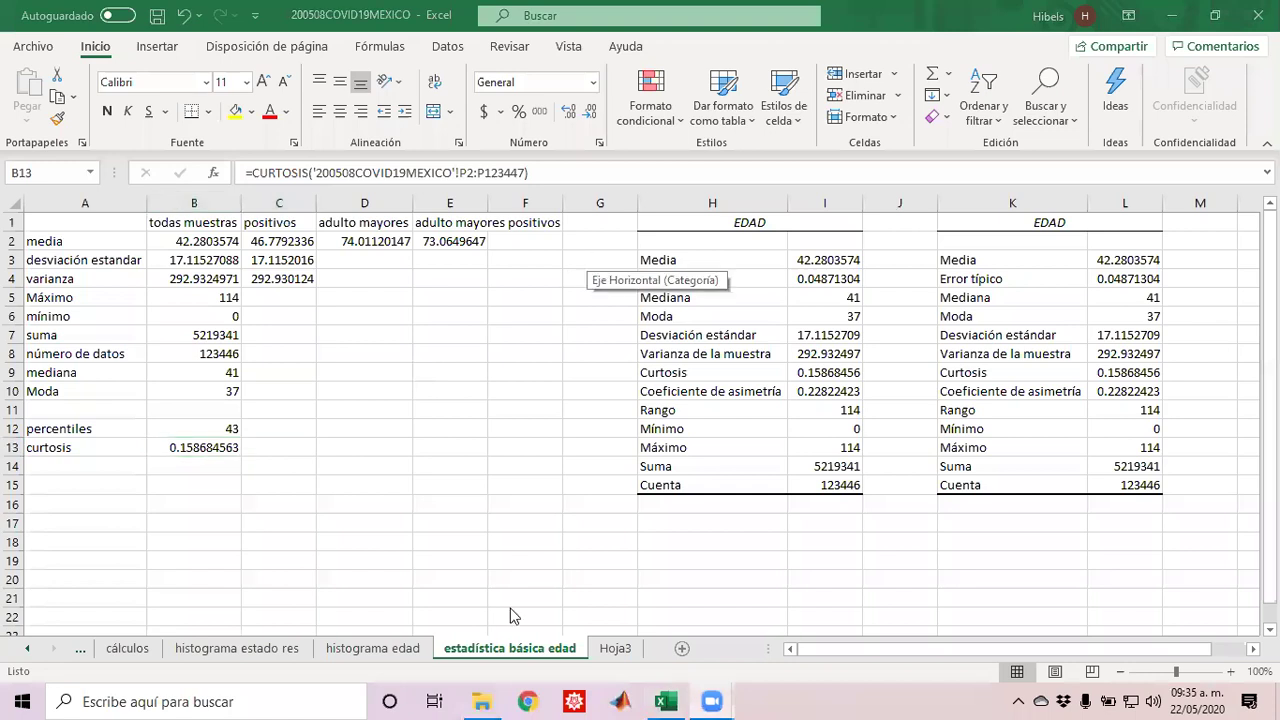
Step: Switch to File Explorer and open the folder Dropbox > encb ipn > alumnos > bioestadistica > libros
left_click(481, 701)
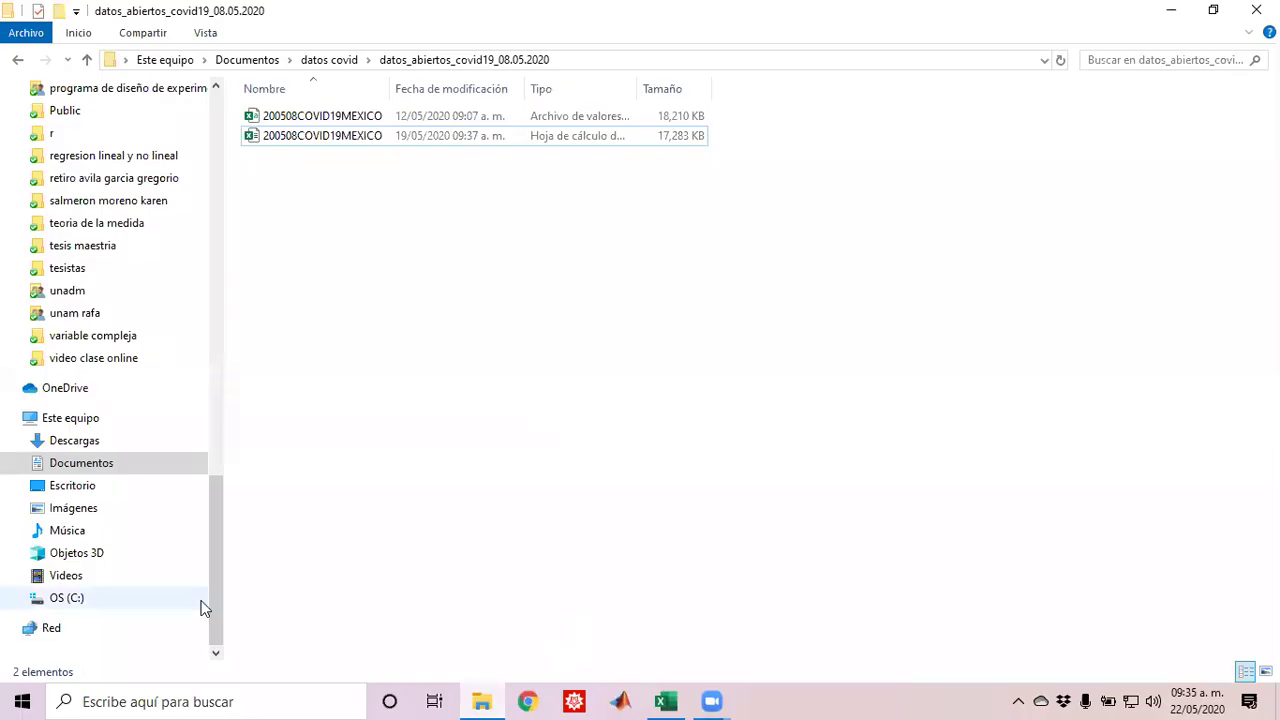
left_click_drag(218, 589, 217, 303)
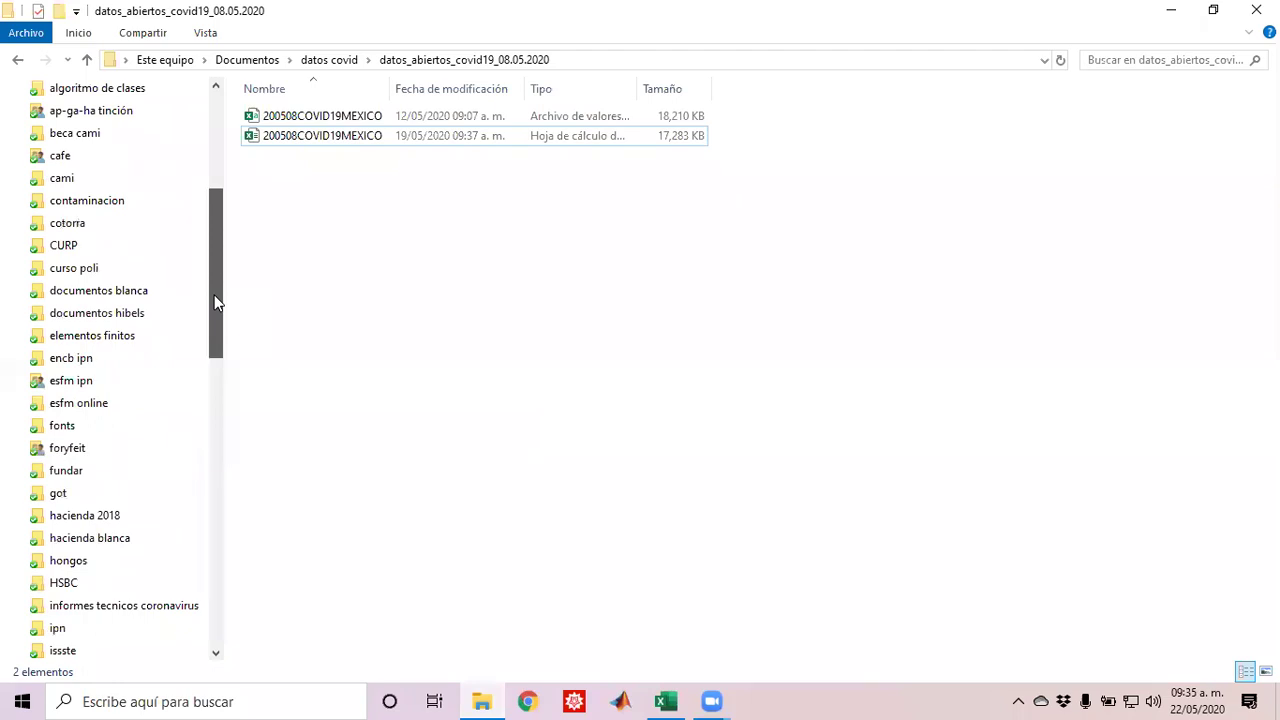
left_click(88, 359)
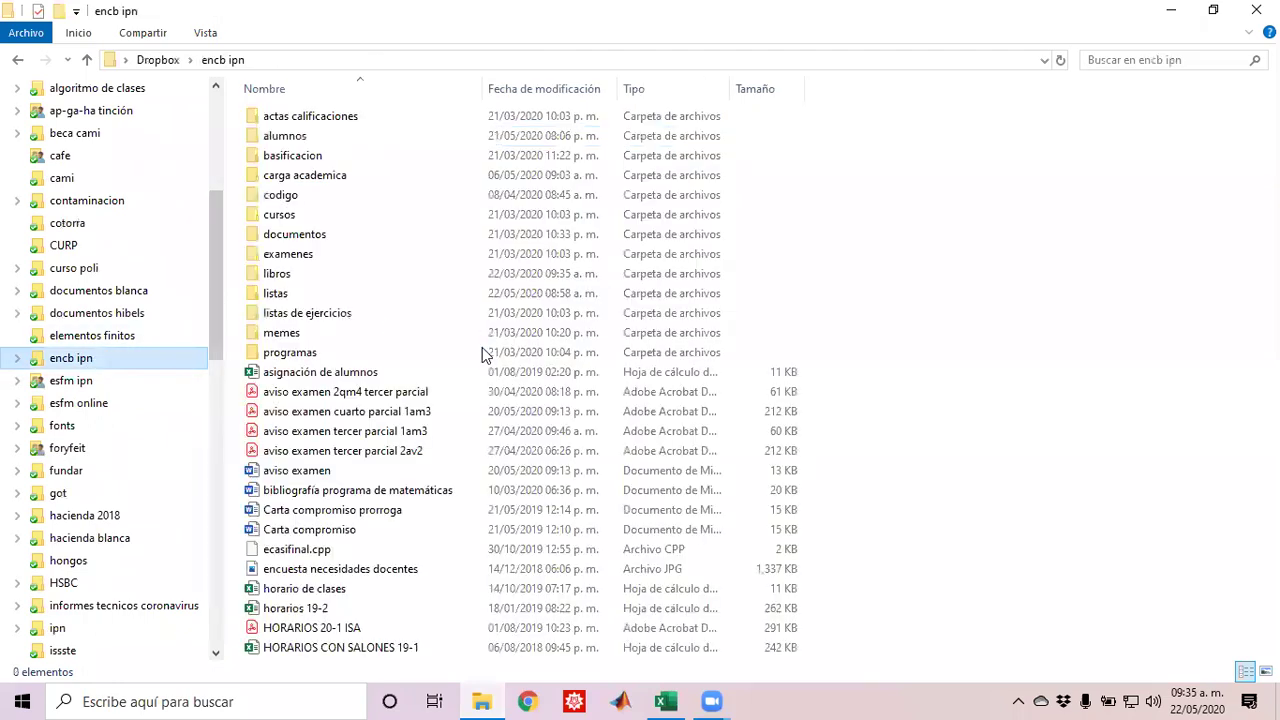
left_click(385, 134)
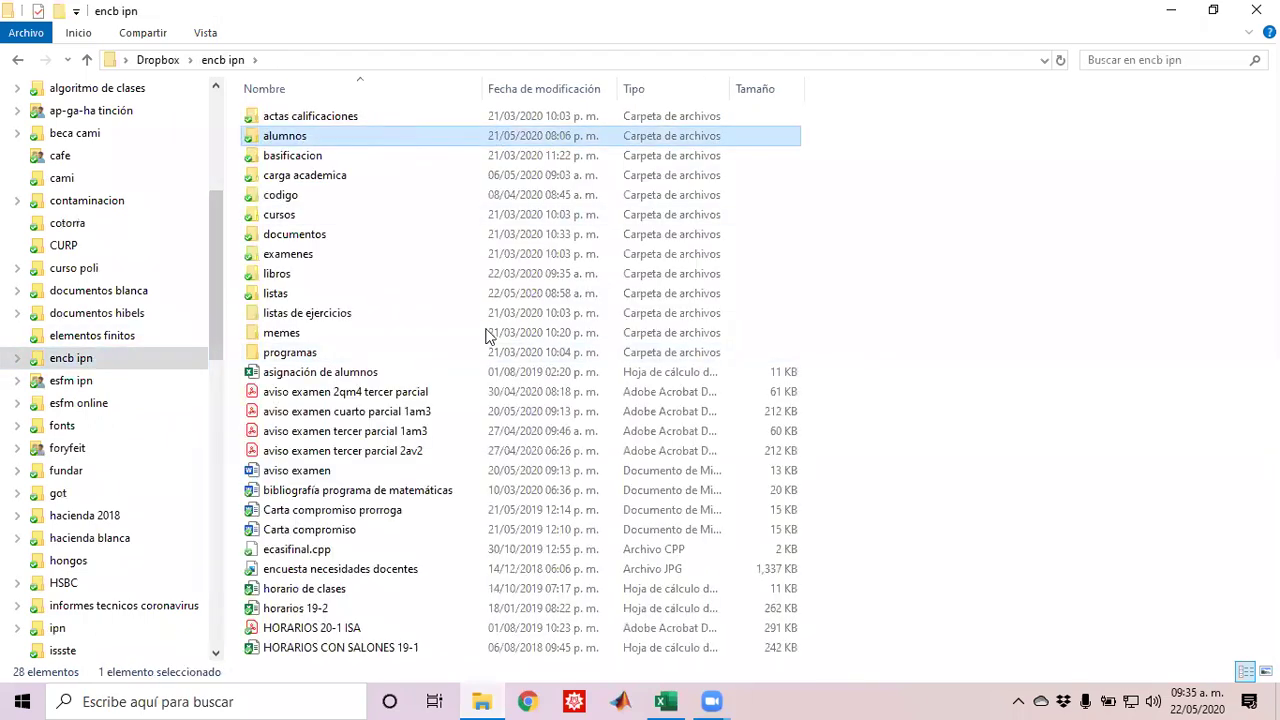
key("Return")
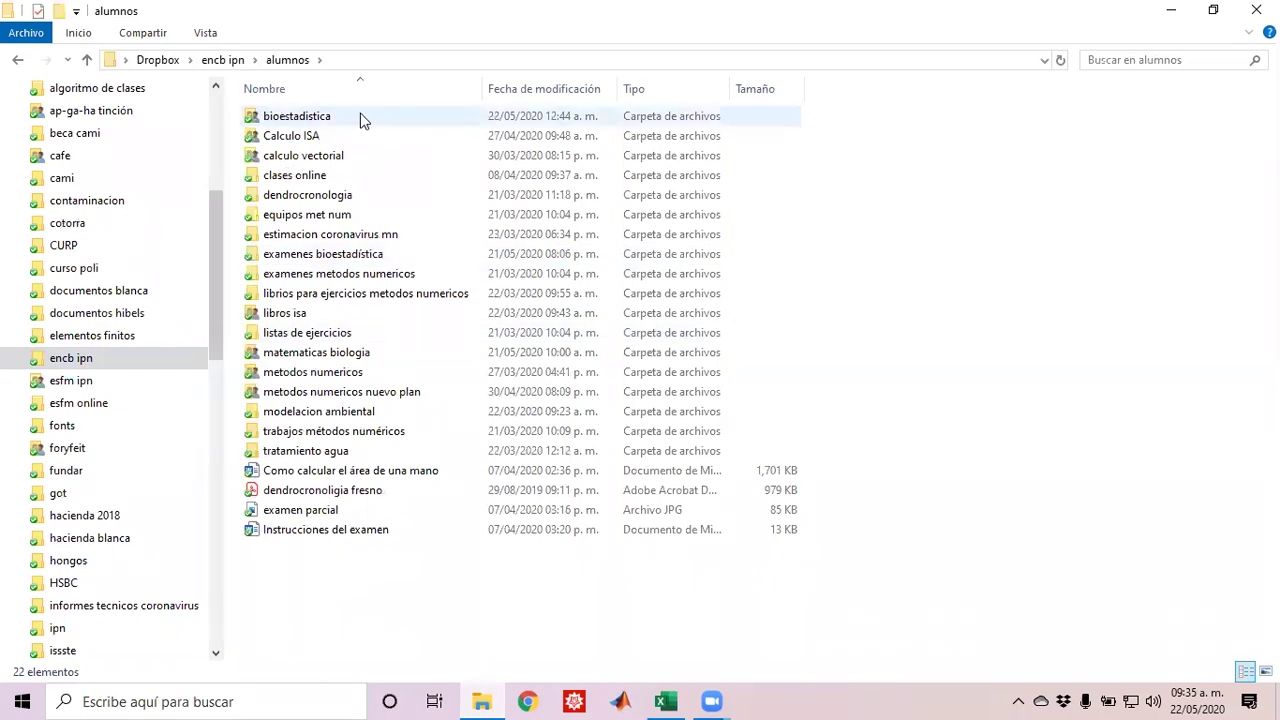
double_click(360, 116)
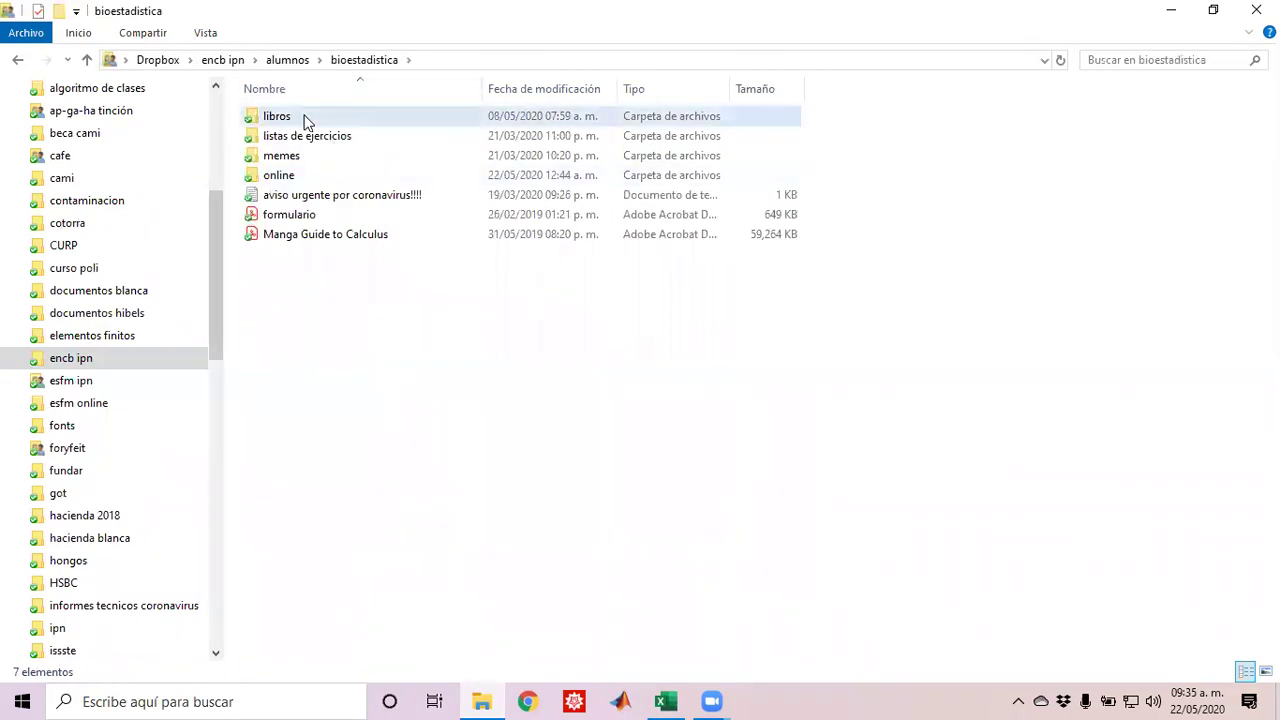
double_click(305, 118)
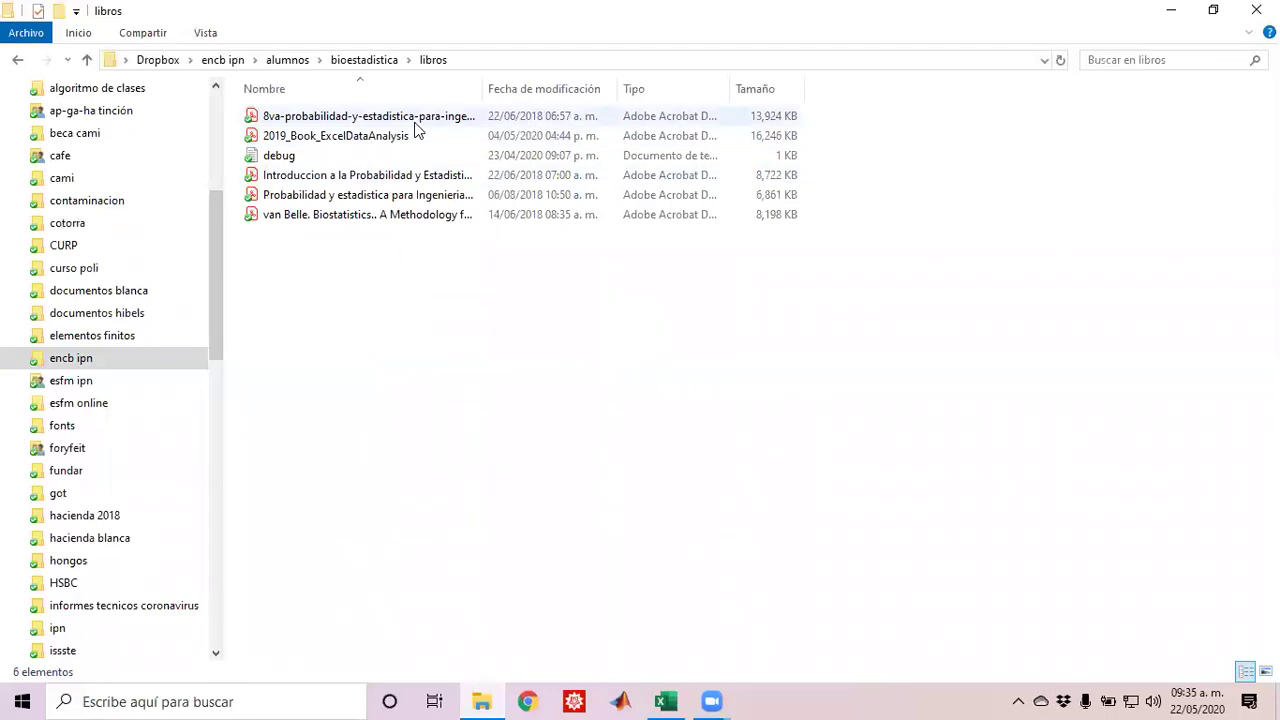
Step: Open the PDF 8va-probabilidad-y-estadistica-para-ingenier-walpole_8, show its bookmarks and collapse the tools pane
double_click(416, 118)
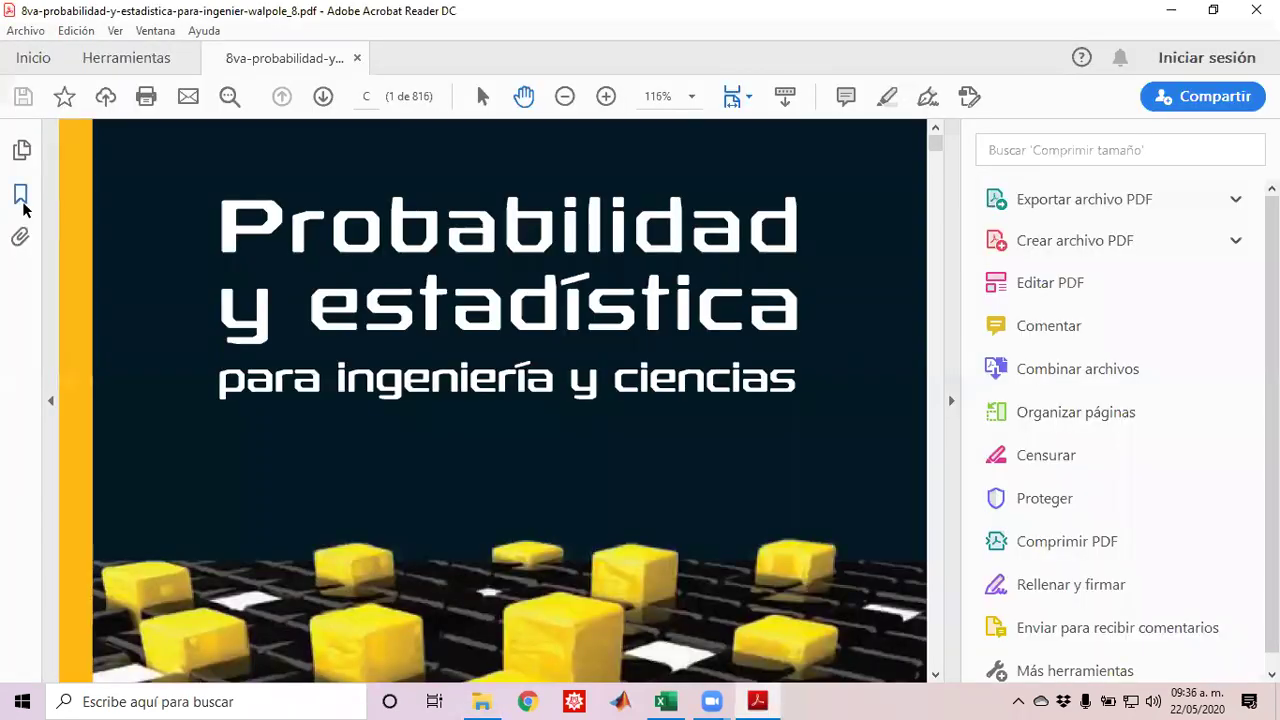
left_click(21, 197)
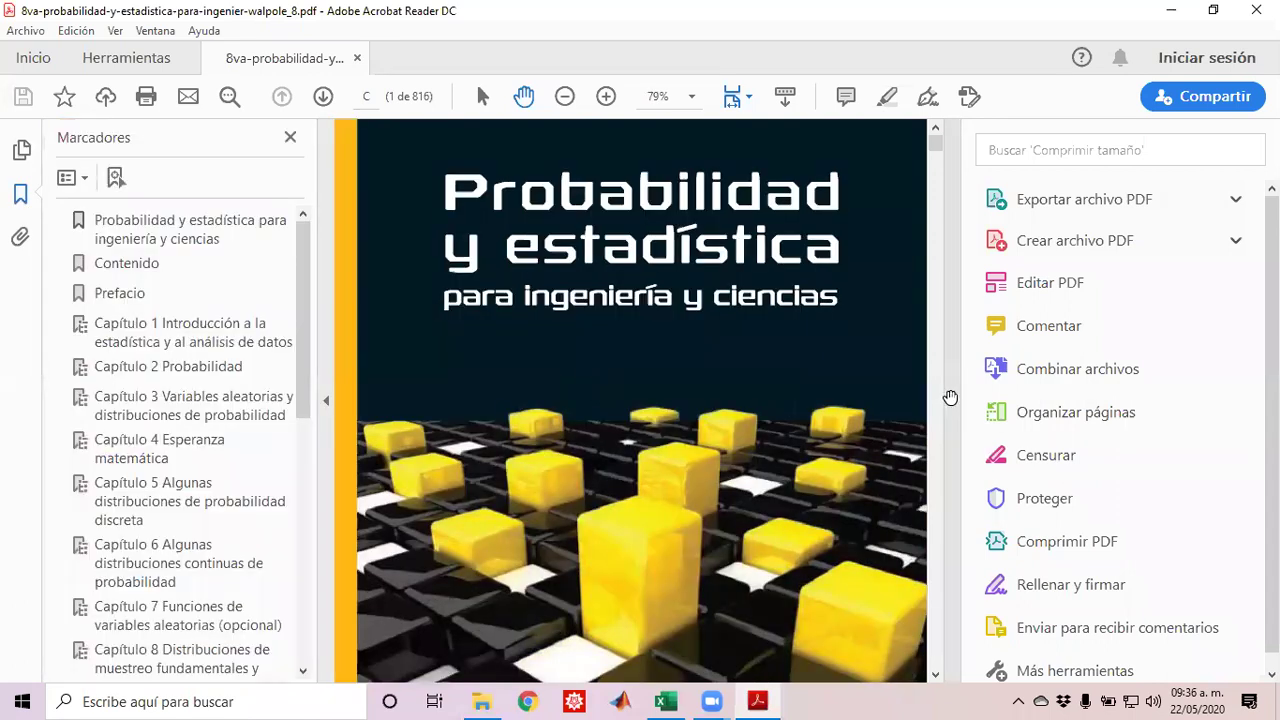
left_click(950, 398)
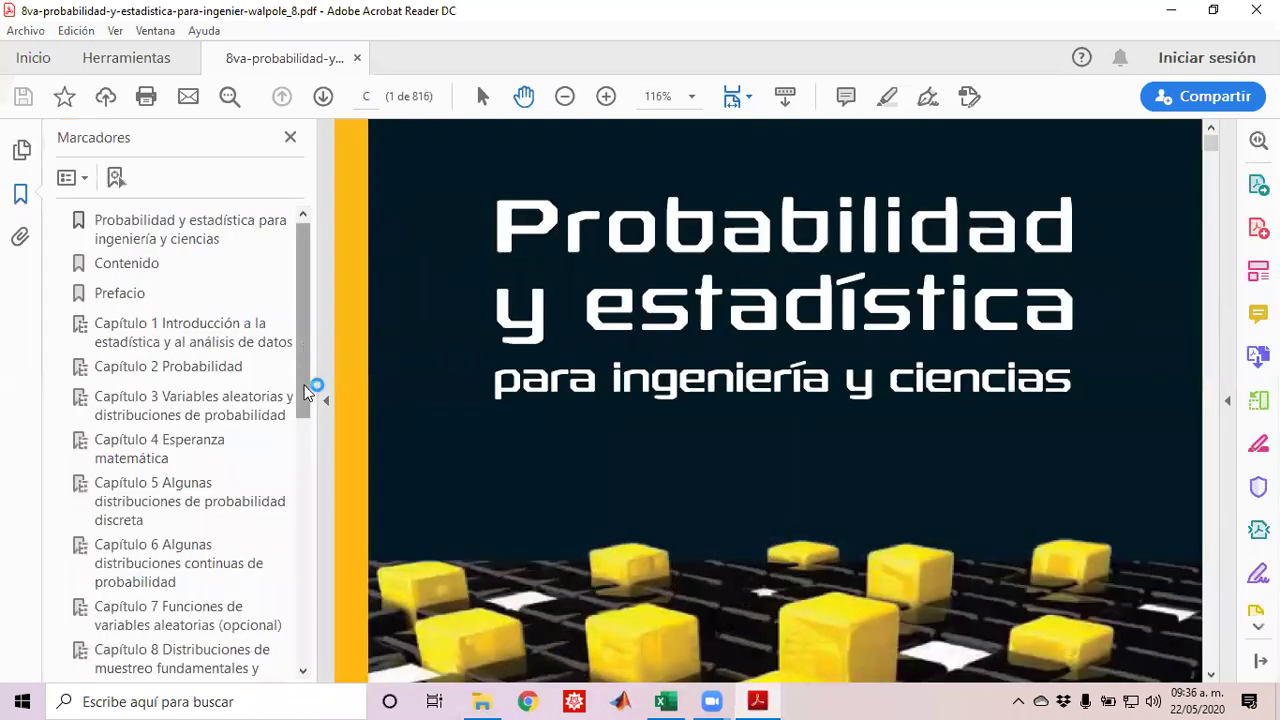
Step: Go to Capítulo 10 Pruebas de hipótesis de una y dos muestras through the textbook's bookmarks
scroll(307, 400, "down", 3)
scroll(303, 495, "down", 3)
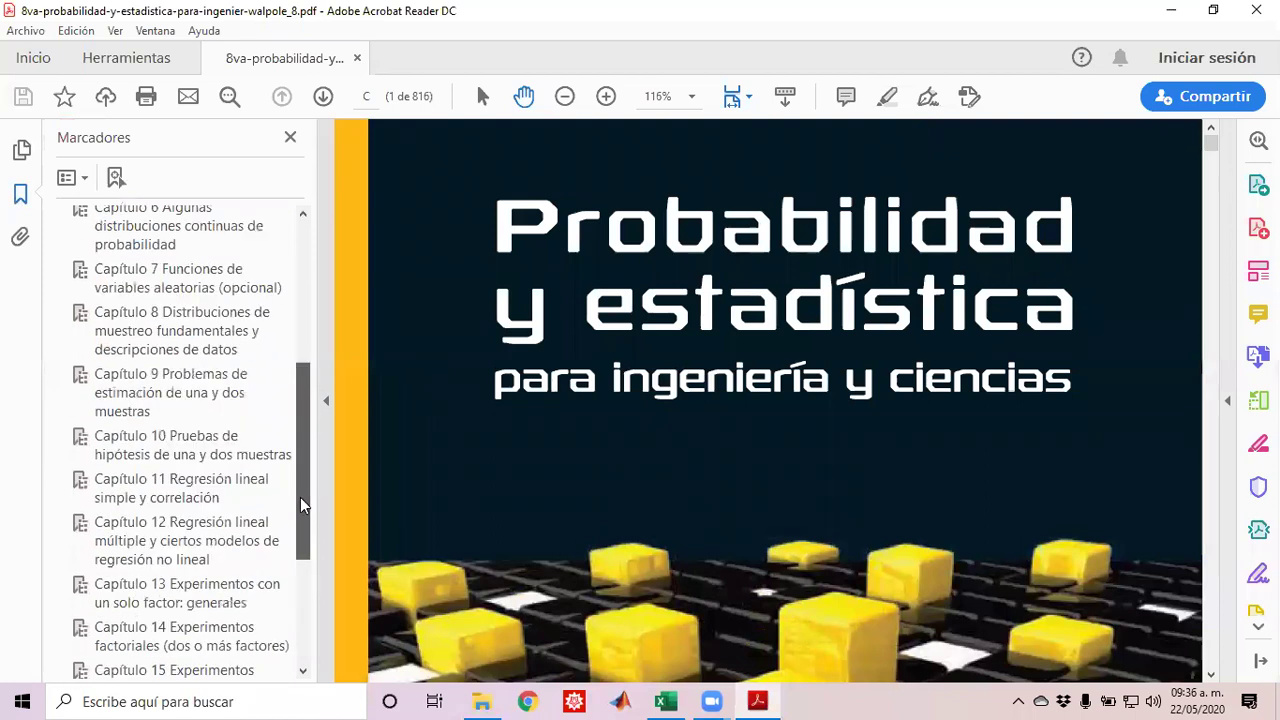
scroll(303, 553, "down", 3)
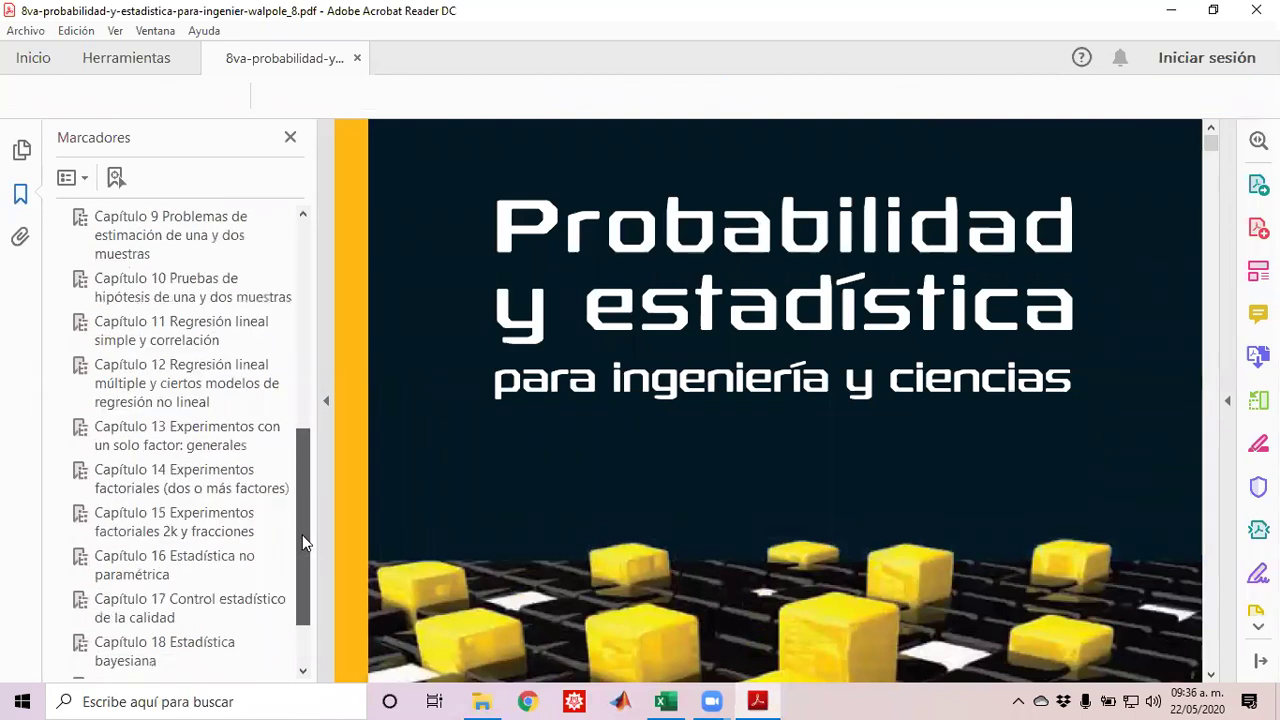
scroll(222, 365, "down", 1)
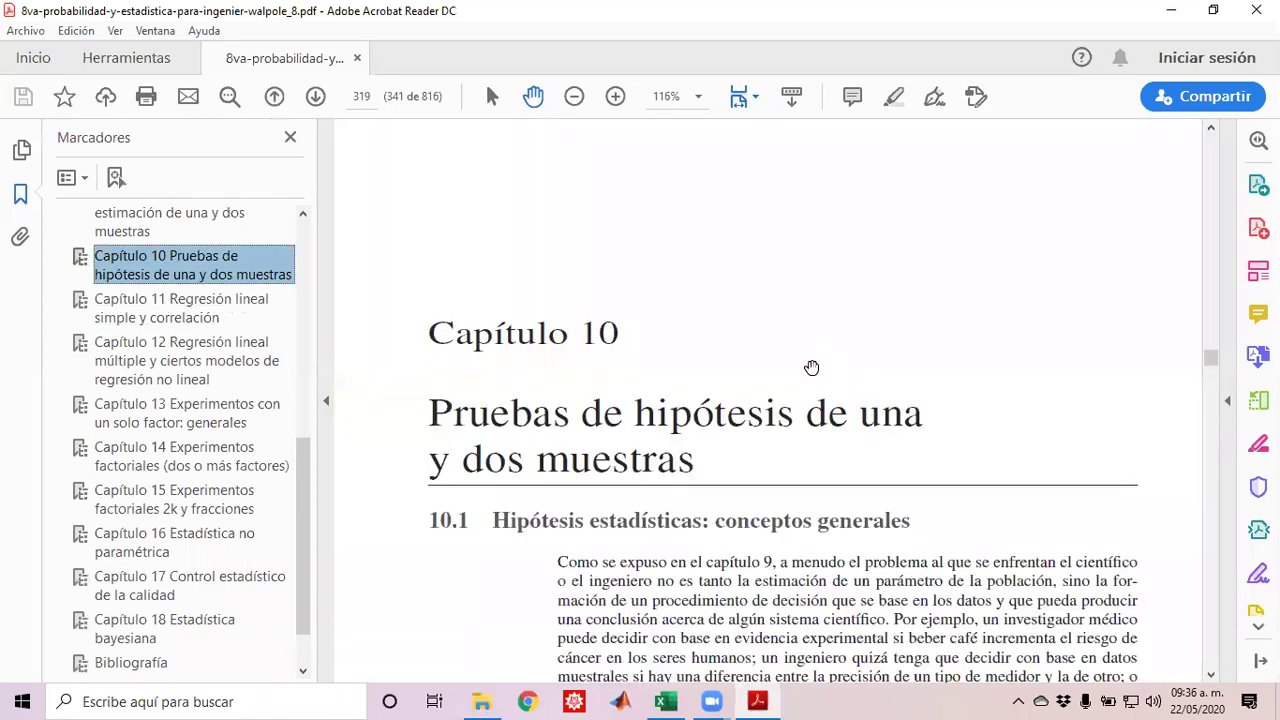
Step: Examine the chapter's opening sections on statistical hypotheses, the null and alternative hypothesis, and the test statistic
scroll(811, 368, "down", 5)
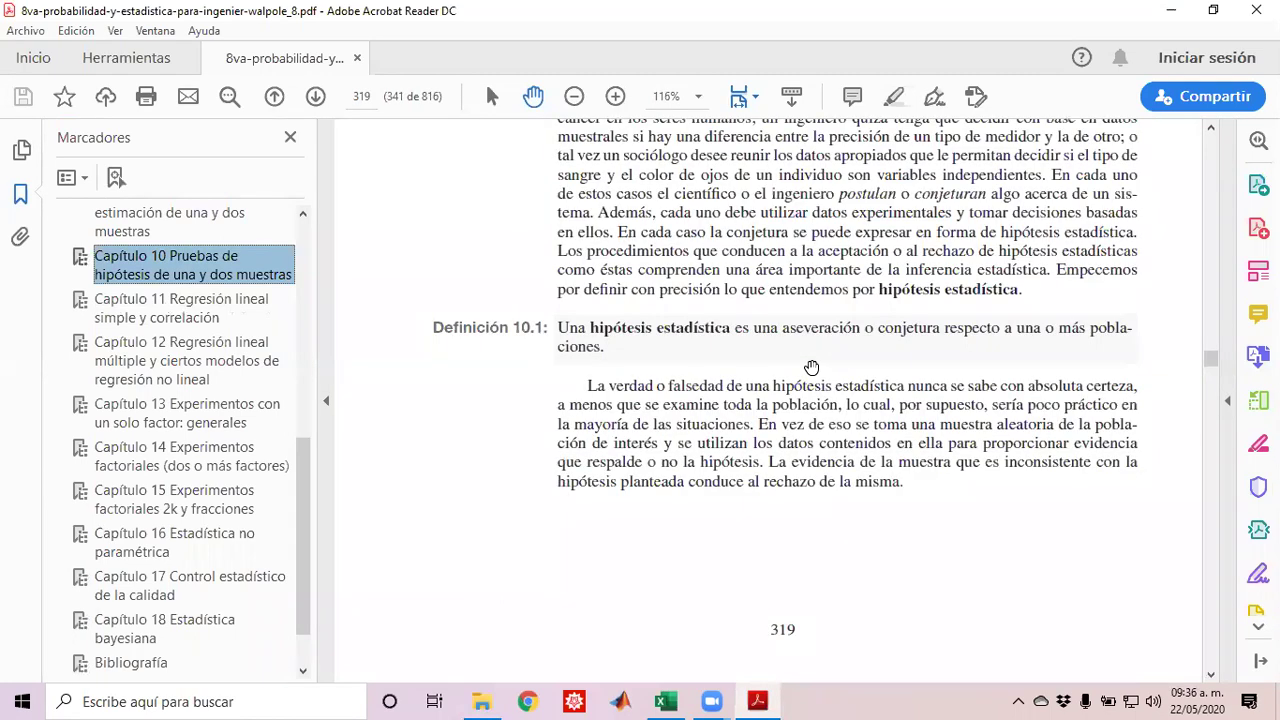
scroll(811, 368, "down", 4)
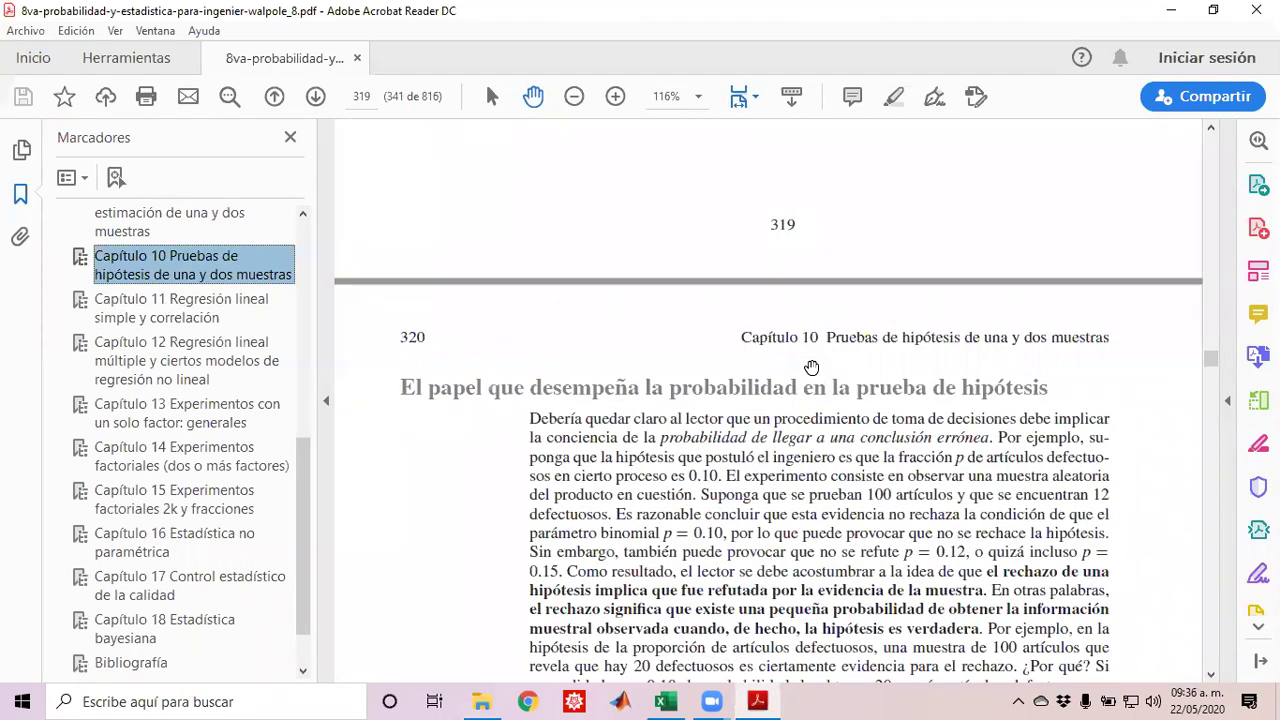
scroll(811, 368, "down", 8)
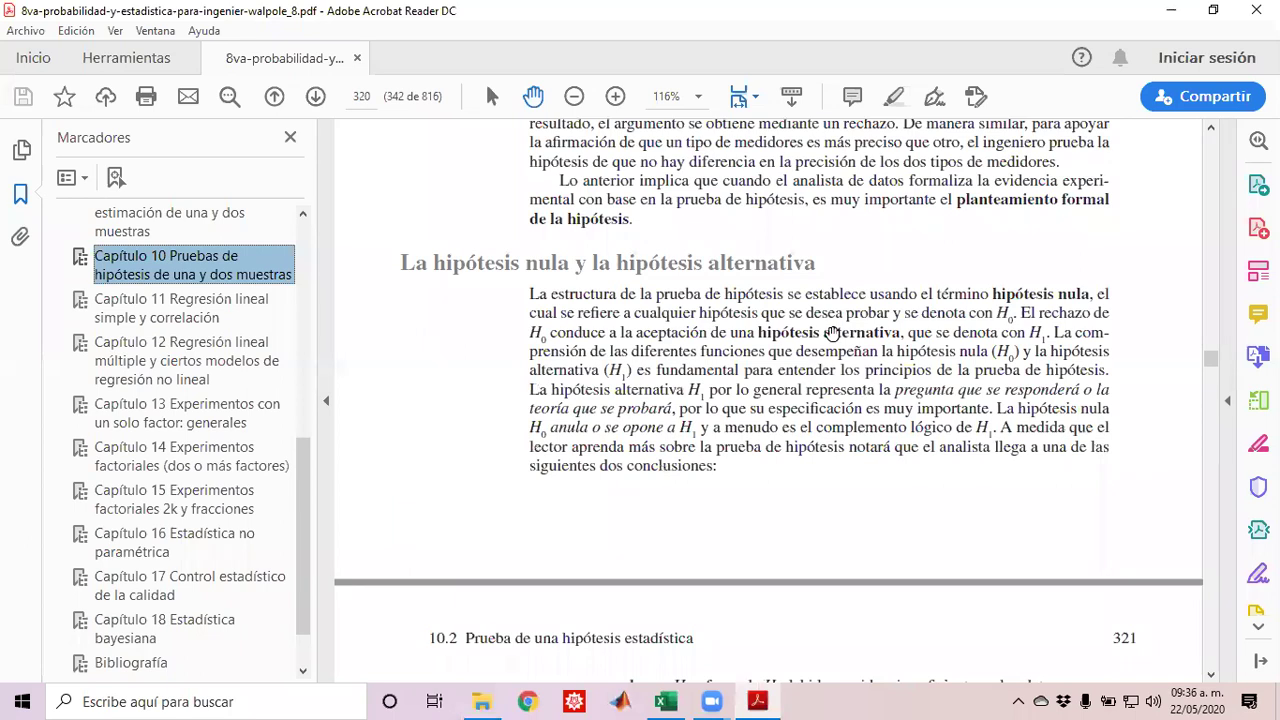
scroll(724, 305, "down", 2)
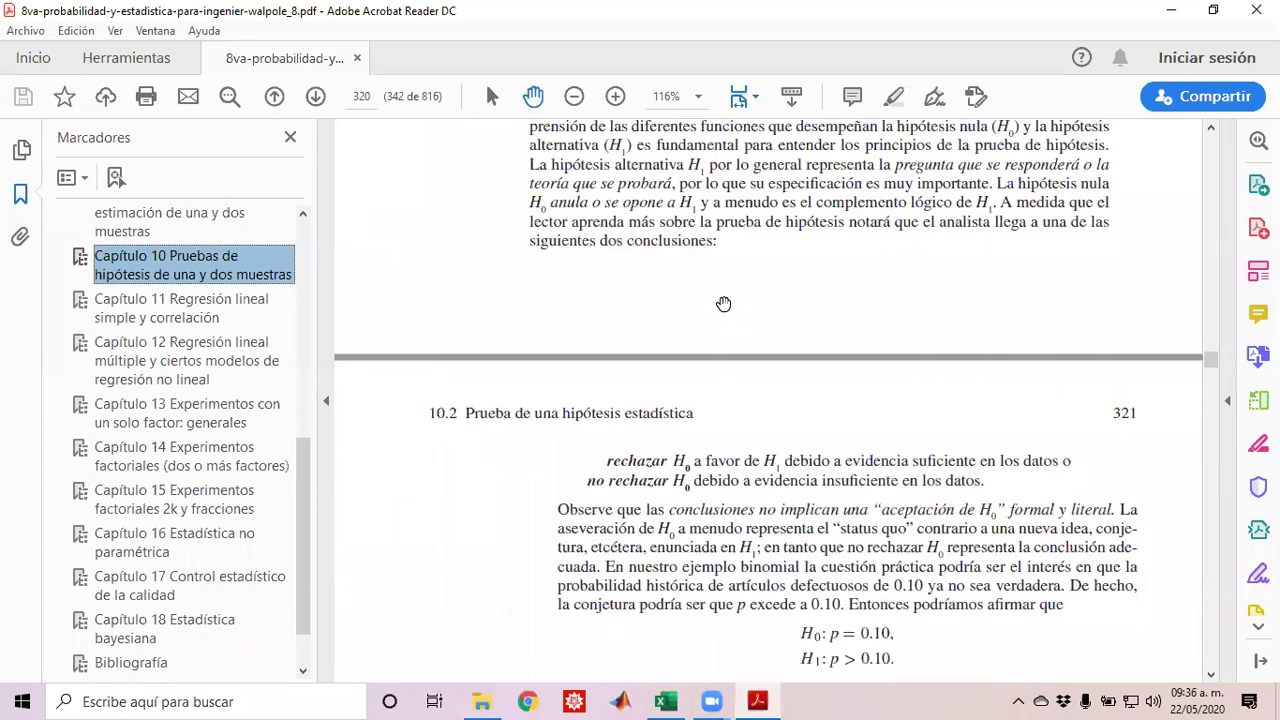
scroll(901, 409, "down", 2)
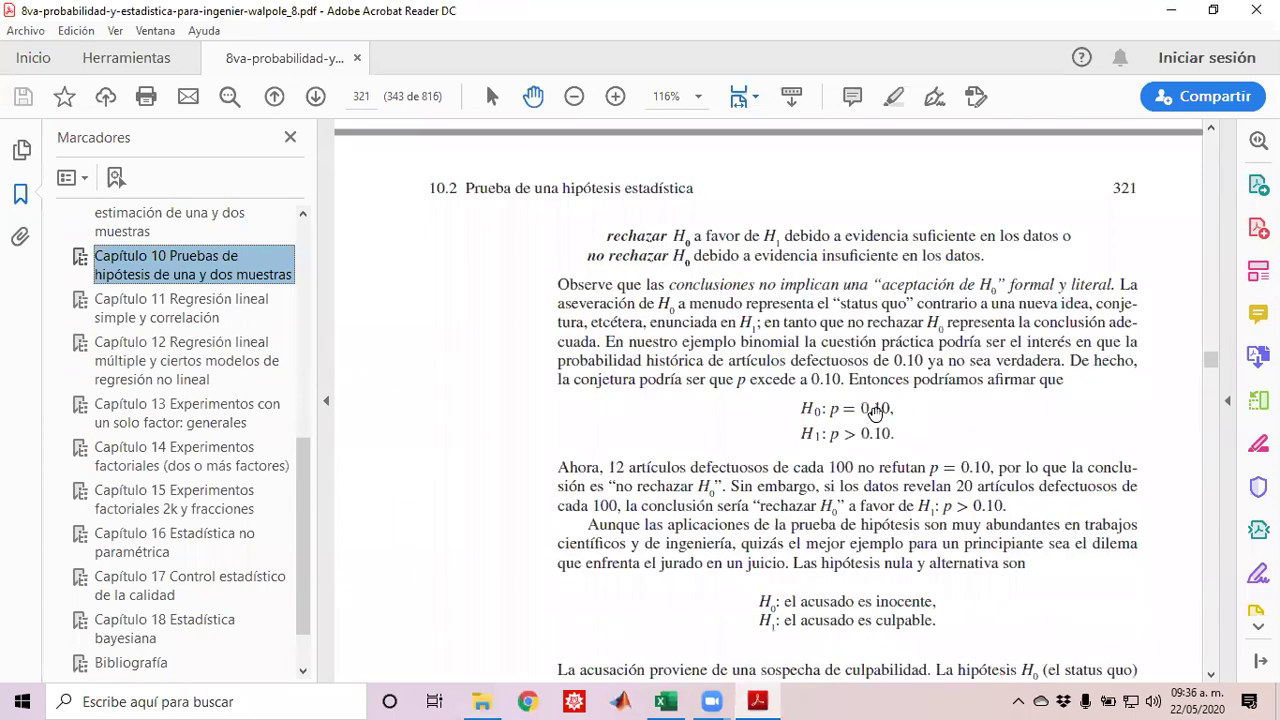
scroll(875, 412, "down", 7)
scroll(875, 410, "down", 4)
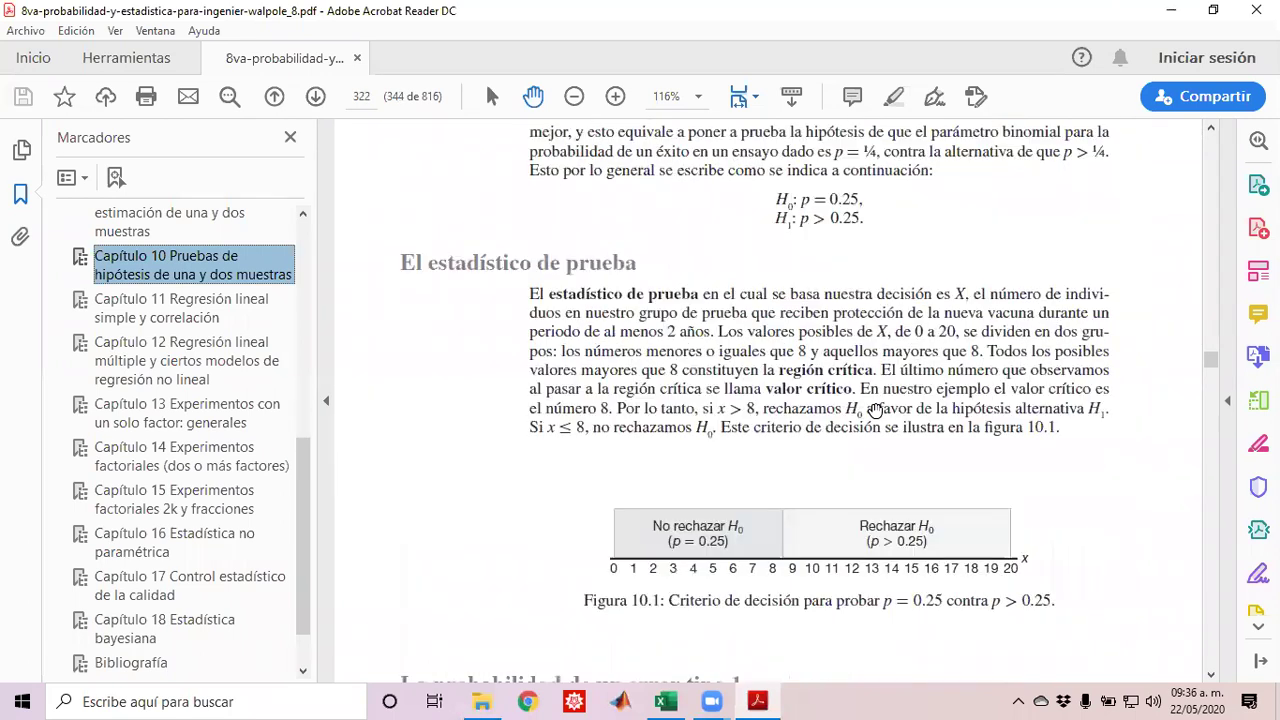
Step: Review the pages on type I and type II errors, their worked examples, and the power of a test
scroll(875, 407, "down", 5)
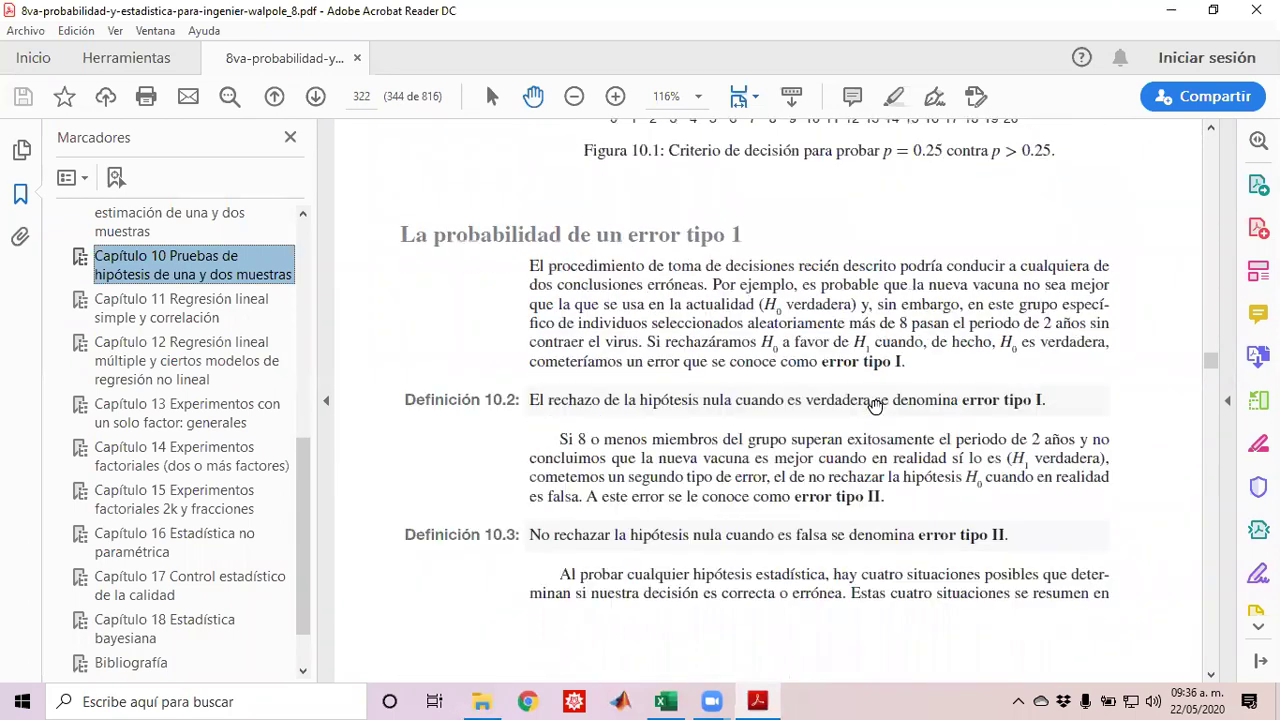
scroll(877, 404, "down", 6)
scroll(877, 404, "down", 6)
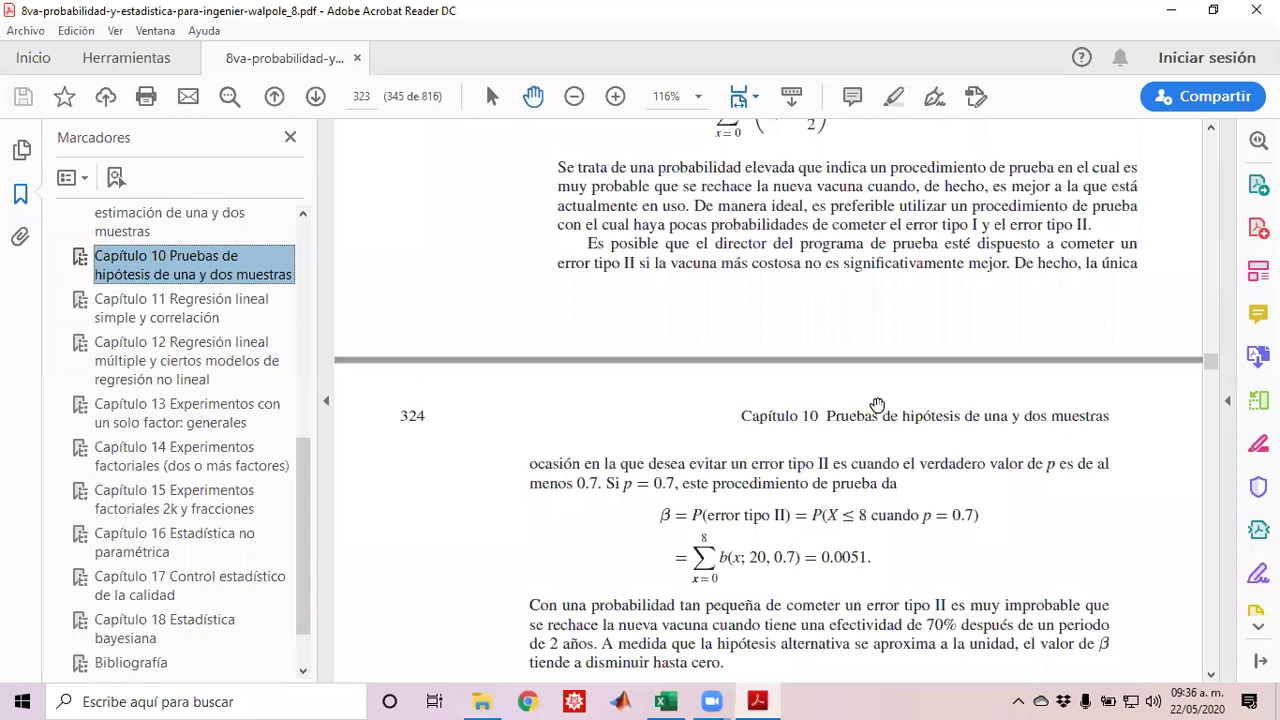
scroll(877, 404, "down", 6)
scroll(877, 404, "down", 6)
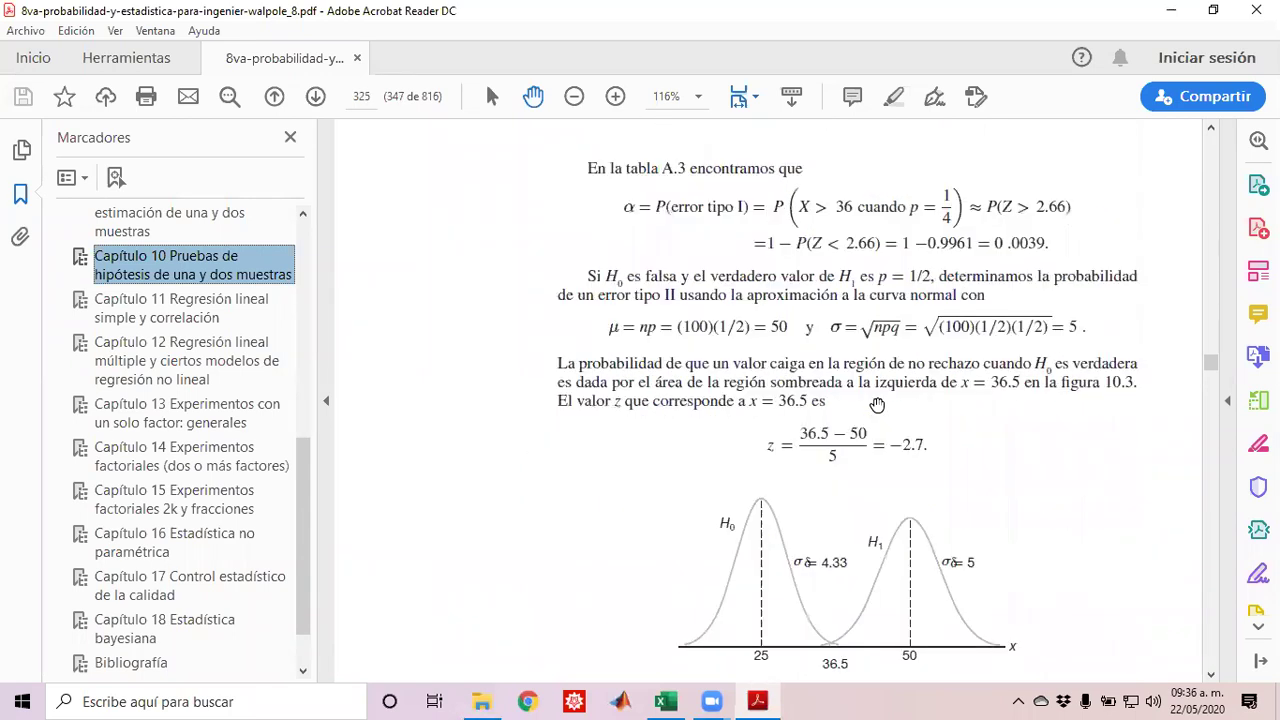
scroll(877, 404, "down", 6)
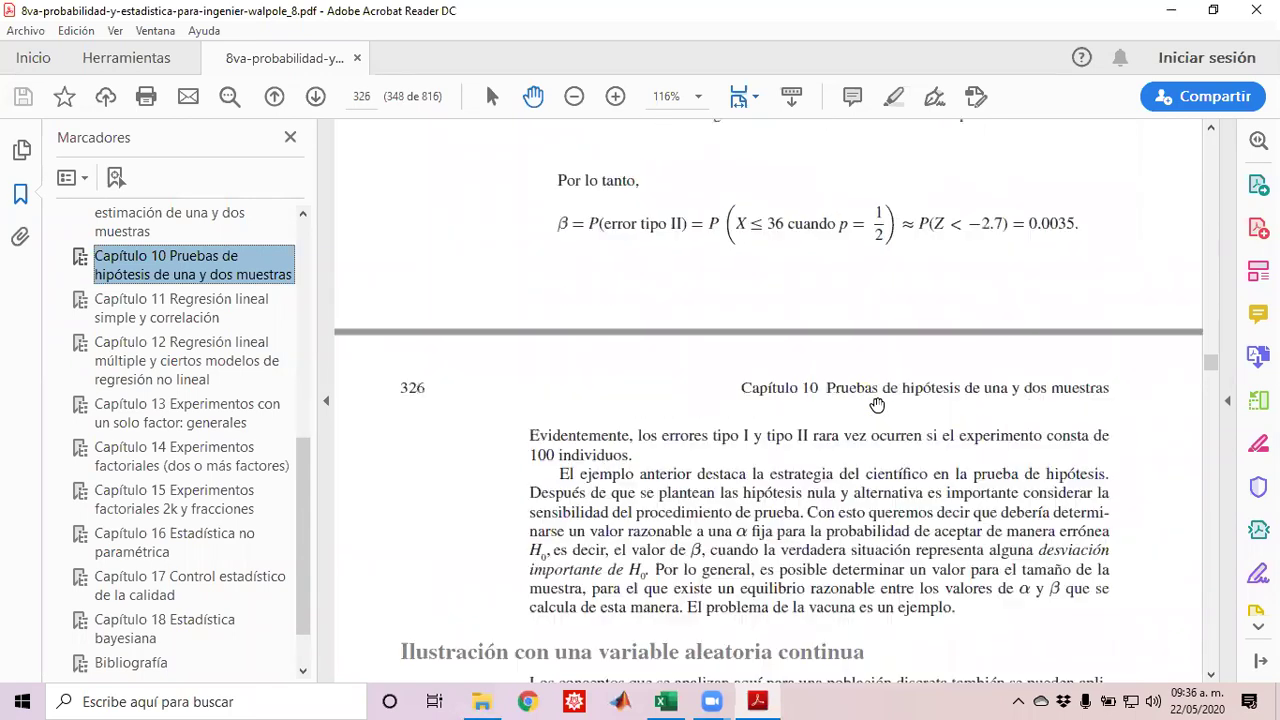
scroll(877, 404, "down", 6)
scroll(878, 404, "down", 6)
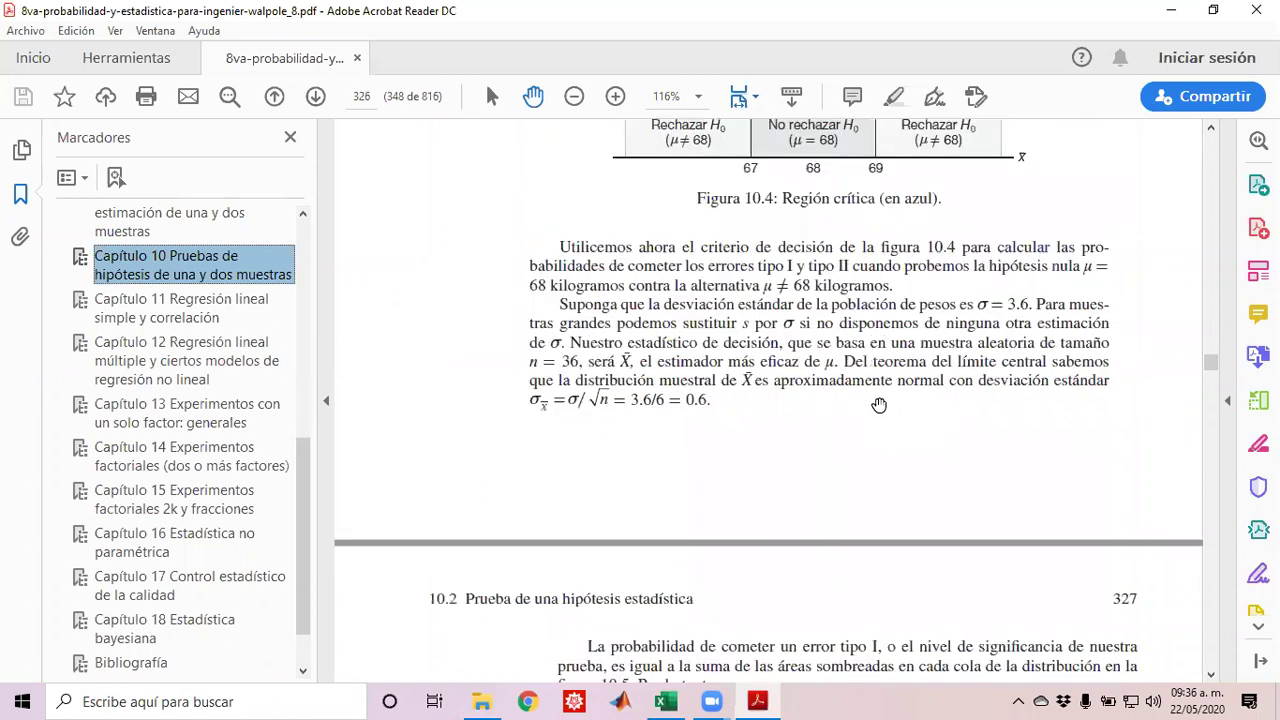
scroll(878, 404, "down", 3)
scroll(877, 402, "down", 8)
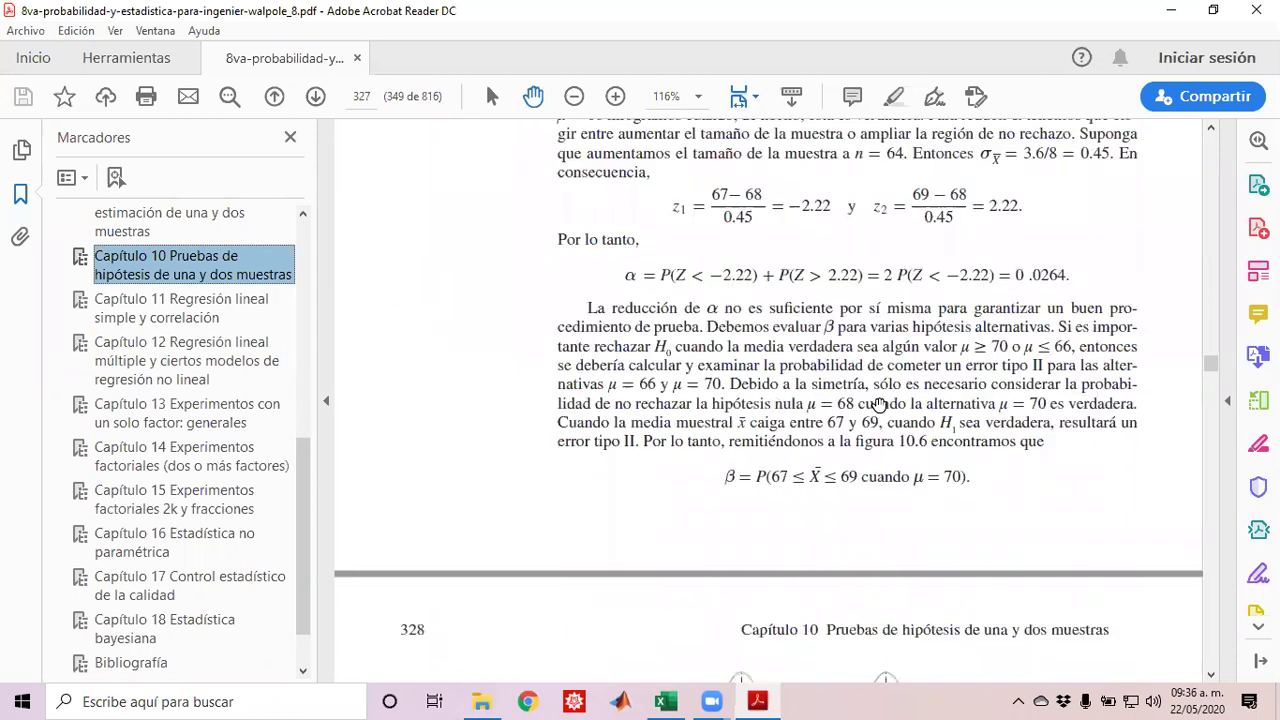
scroll(878, 404, "down", 15)
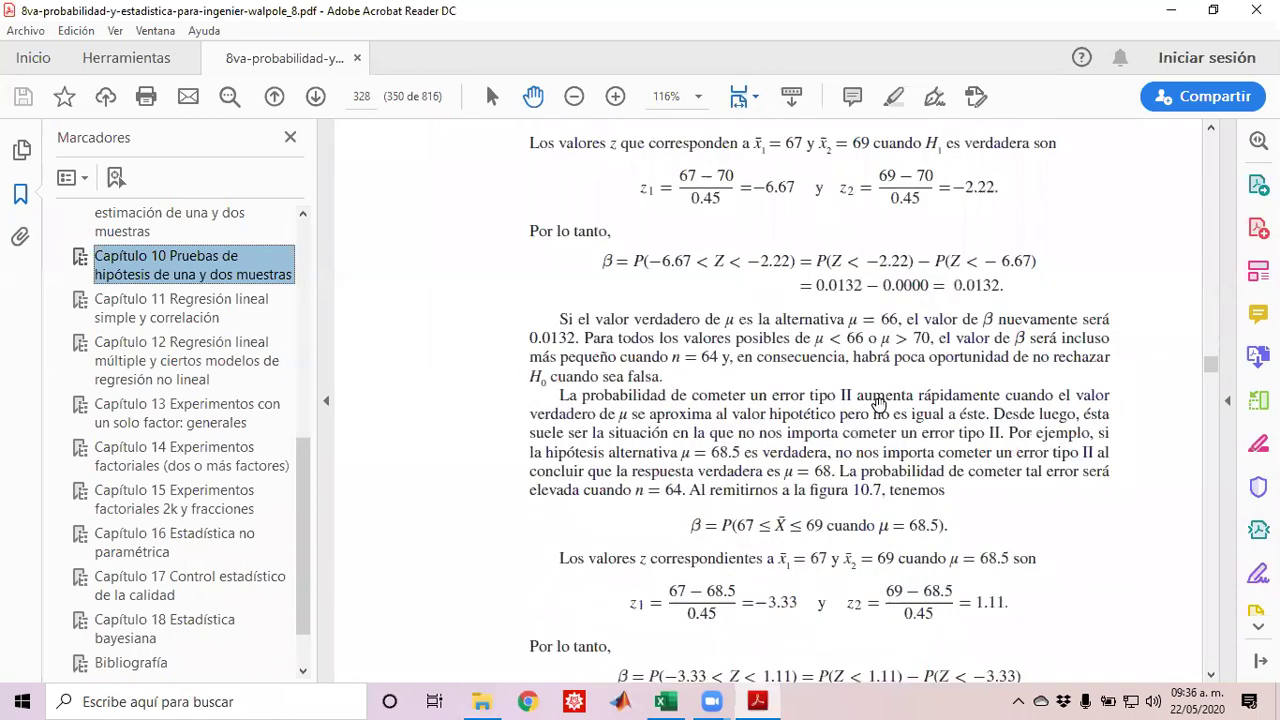
scroll(878, 404, "down", 10)
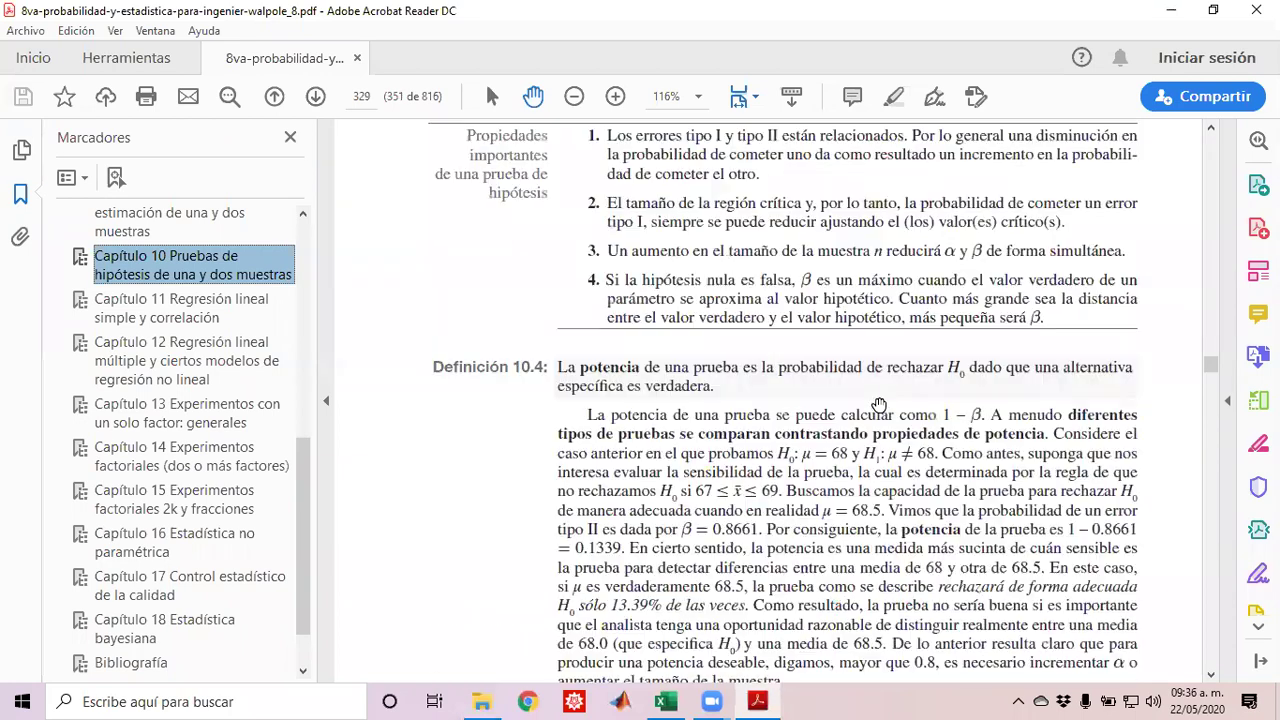
Step: Look through the sections on one- and two-tailed tests and the use of P values in hypothesis testing
scroll(878, 404, "down", 10)
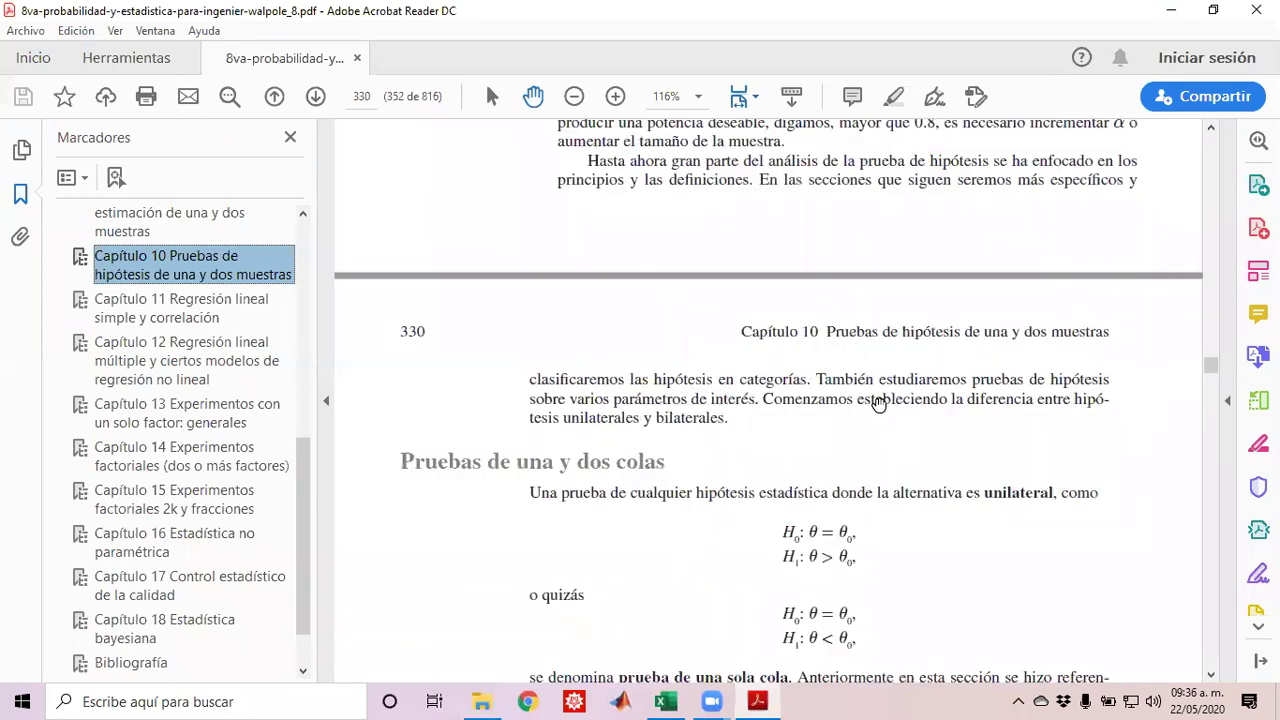
scroll(884, 400, "down", 12)
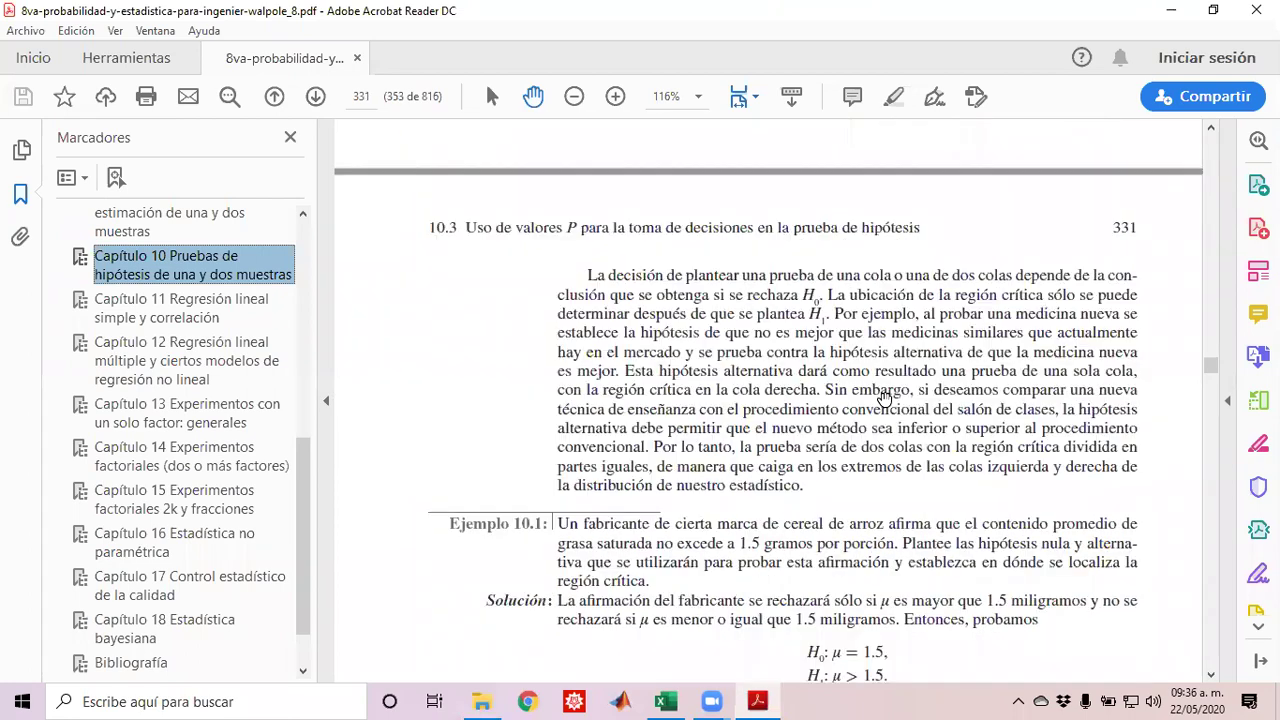
scroll(888, 400, "down", 12)
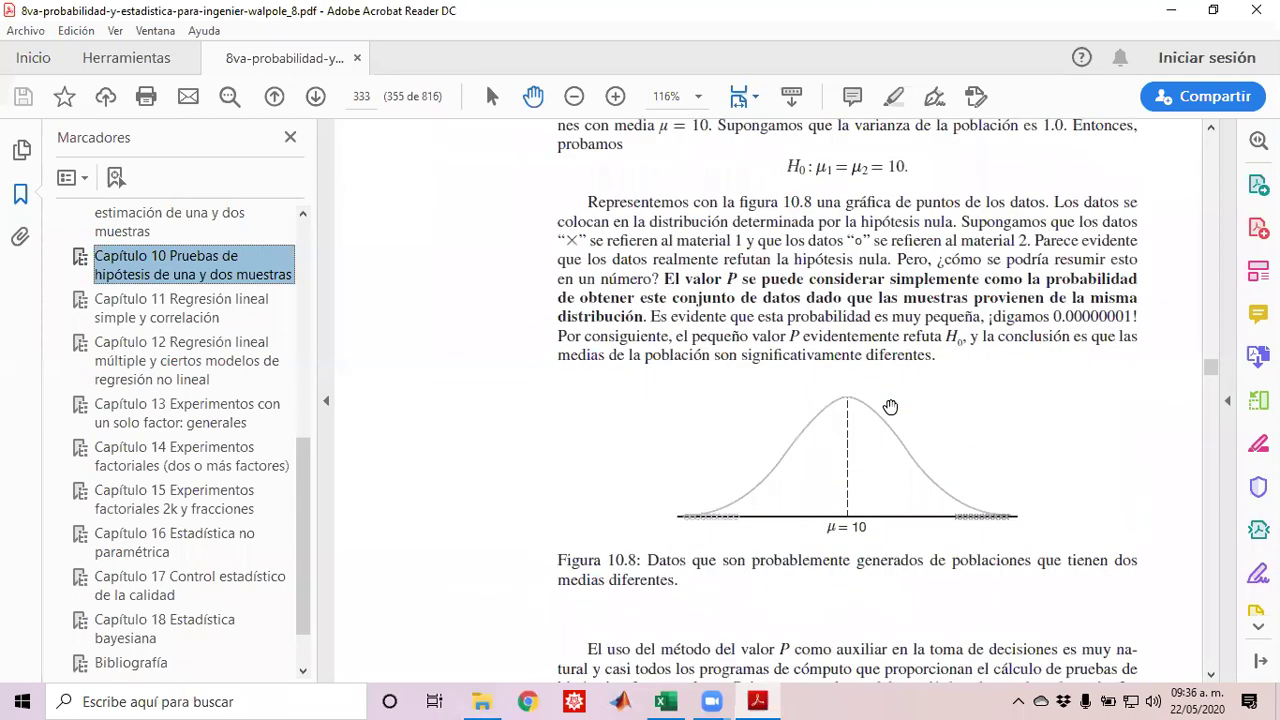
scroll(890, 407, "down", 12)
scroll(889, 411, "down", 12)
scroll(888, 412, "down", 12)
scroll(888, 416, "down", 4)
Step: Examine sections 10.4 and 10.5 on tests for a single mean and for two means, including paired observations
scroll(888, 416, "up", 6)
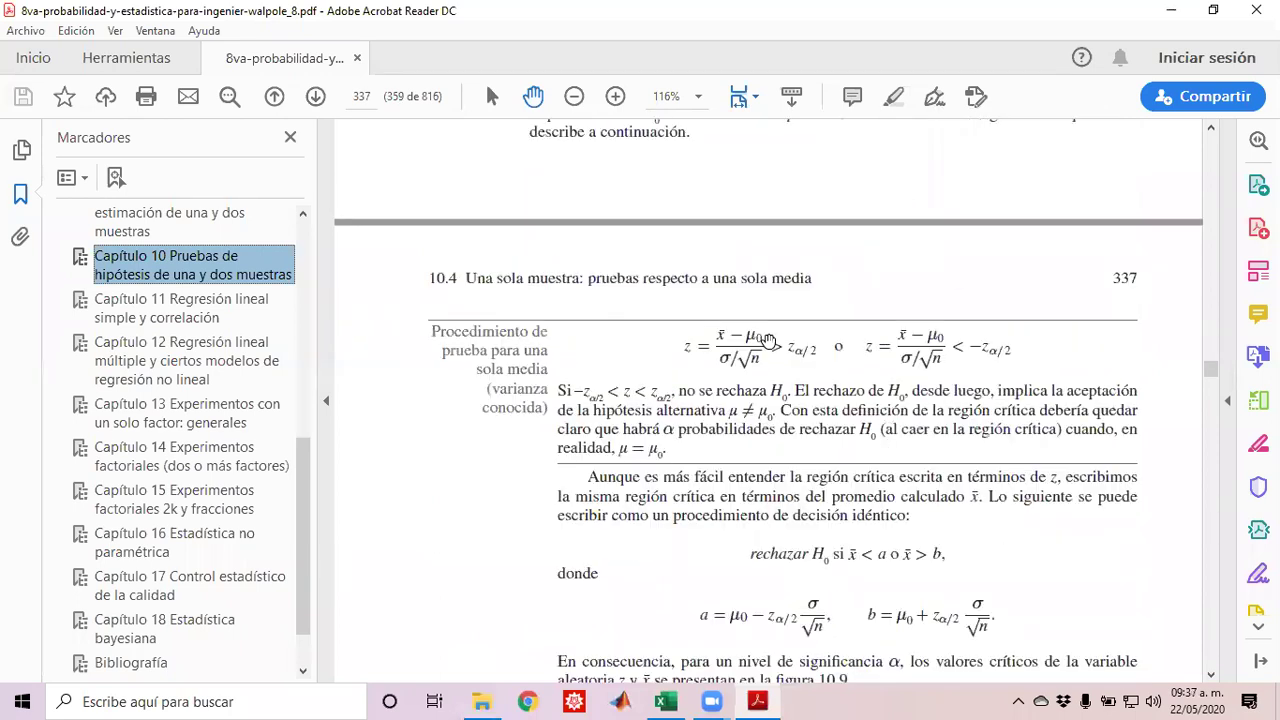
scroll(900, 370, "down", 12)
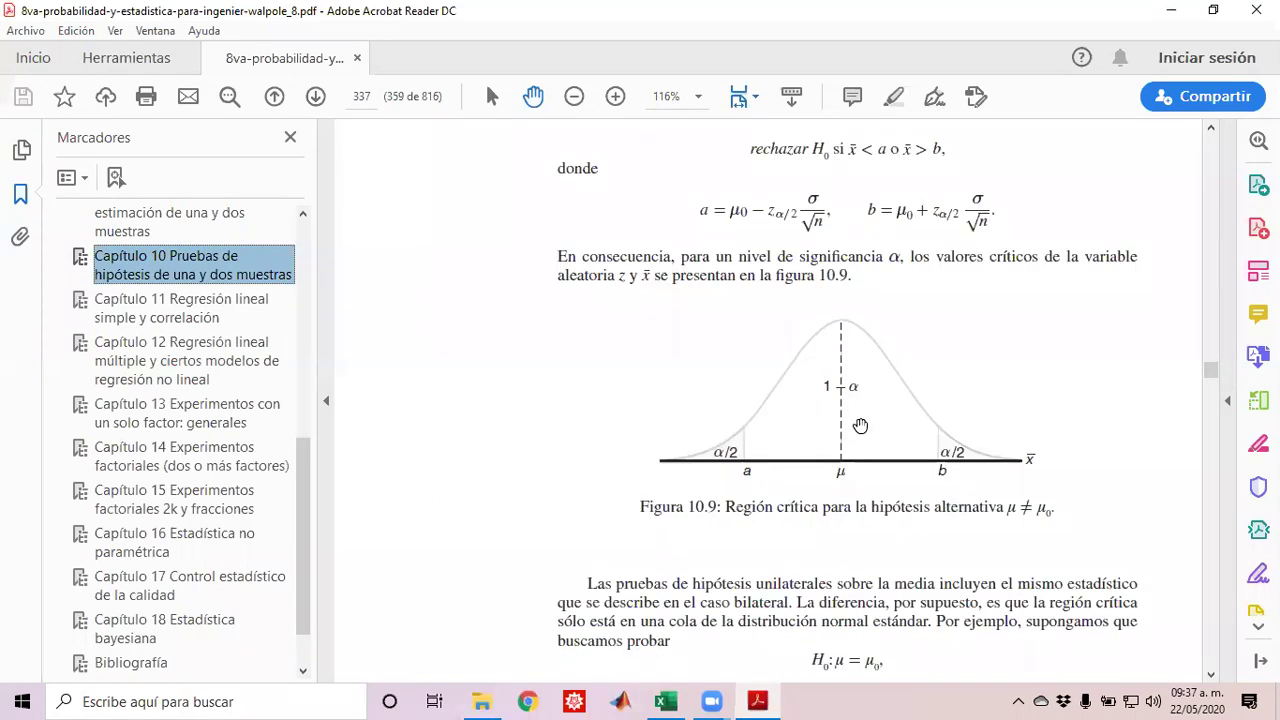
scroll(864, 431, "down", 15)
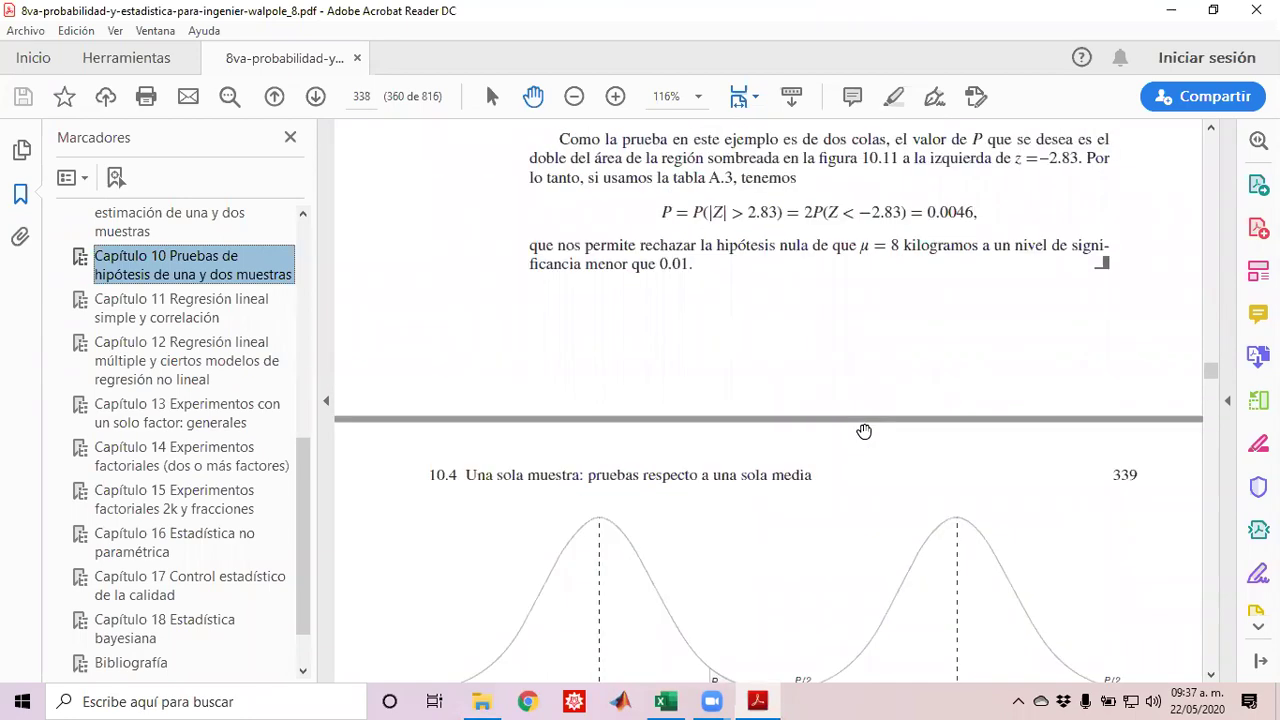
scroll(860, 431, "down", 15)
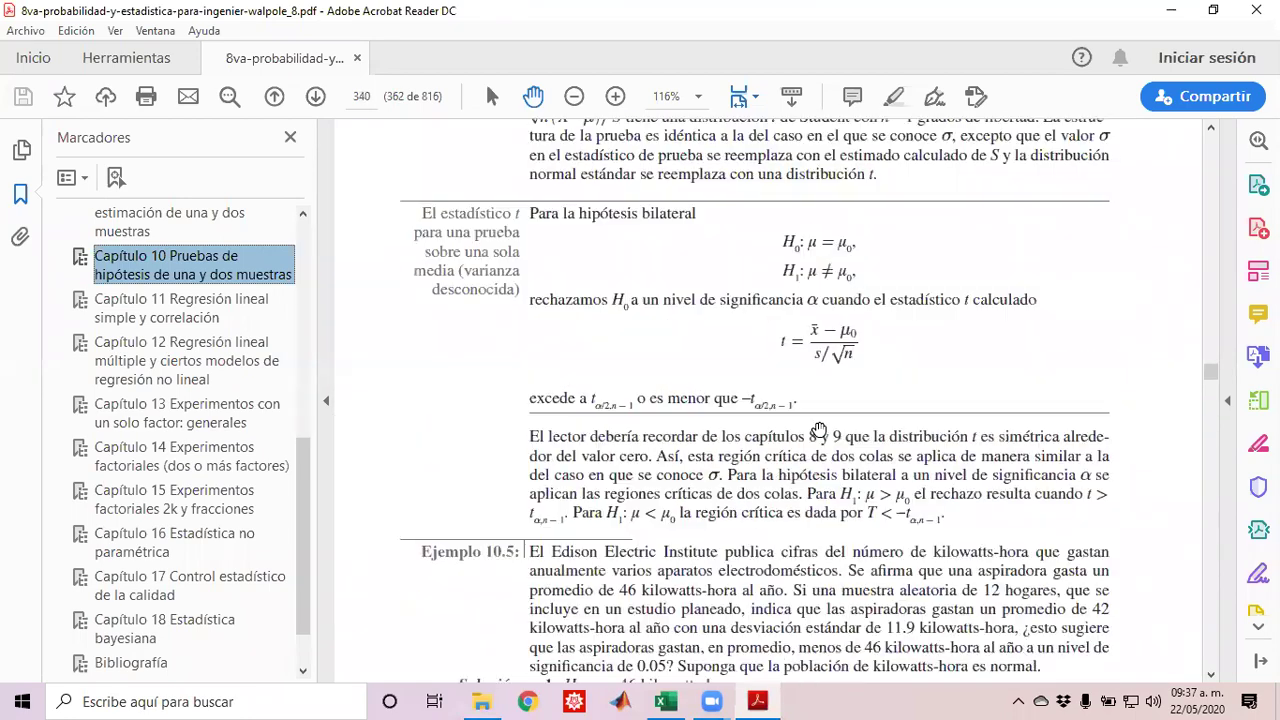
scroll(817, 426, "down", 15)
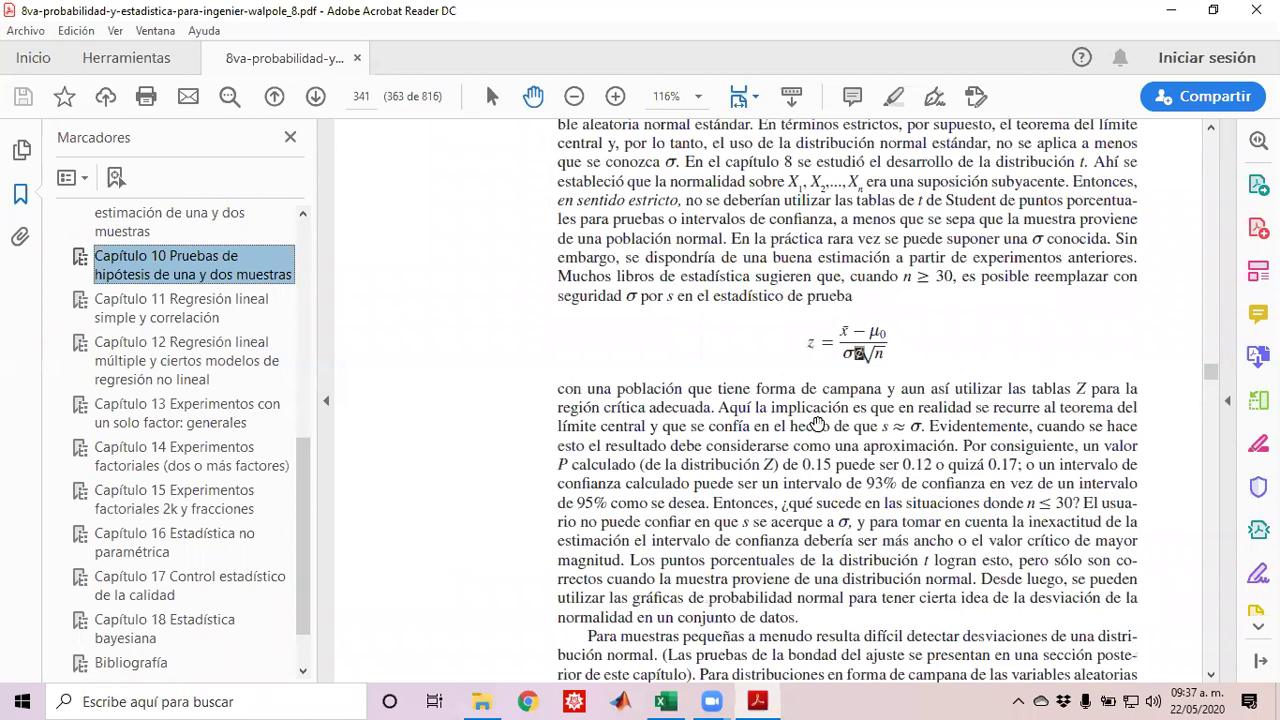
scroll(808, 437, "down", 15)
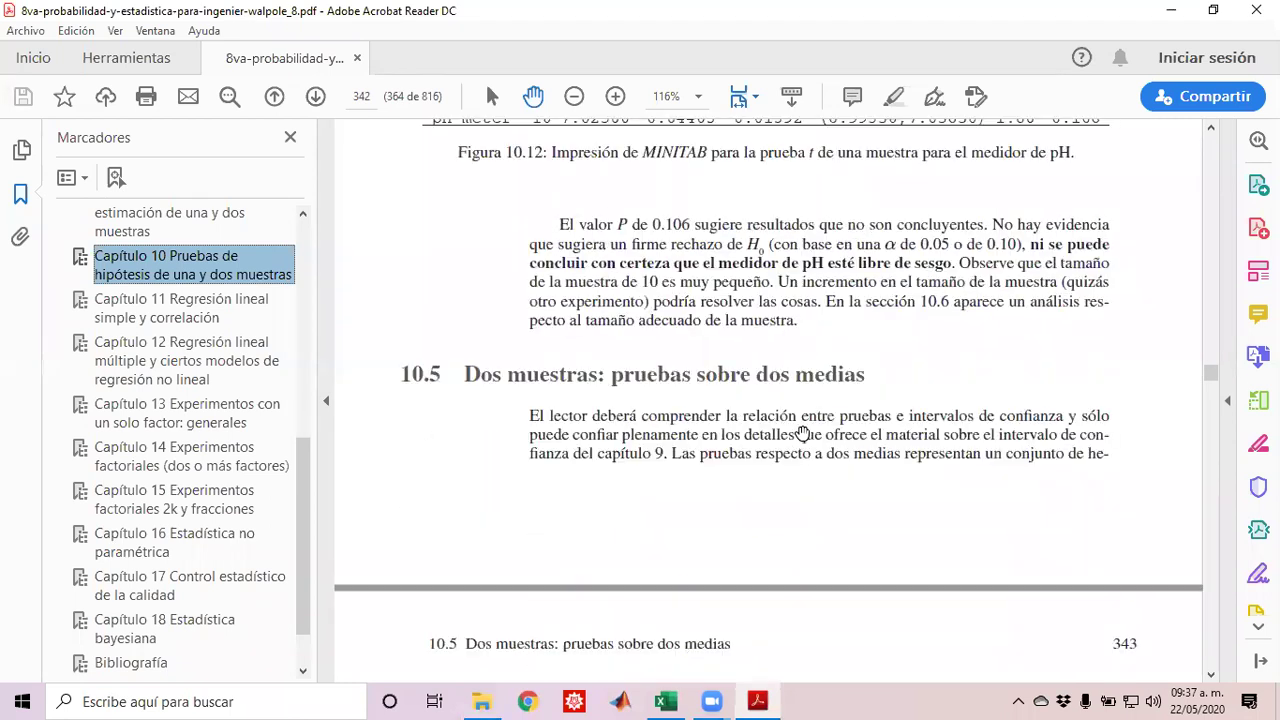
scroll(800, 437, "down", 15)
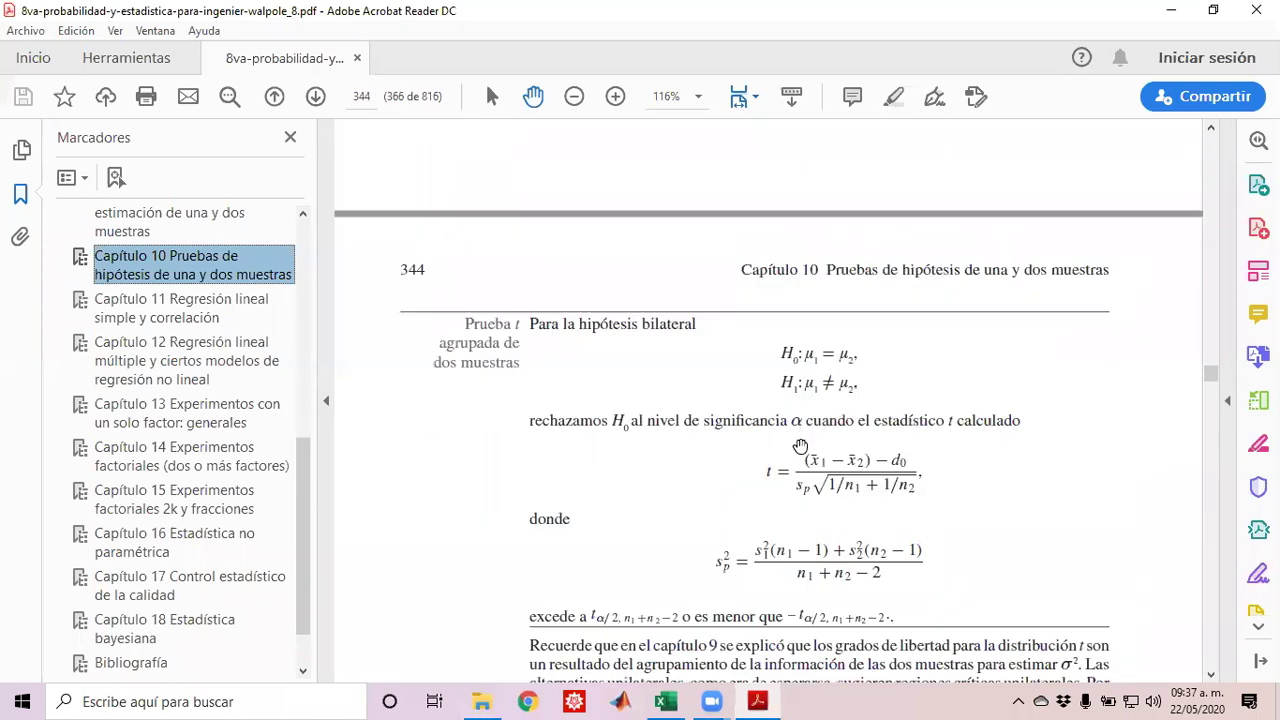
scroll(800, 446, "down", 10)
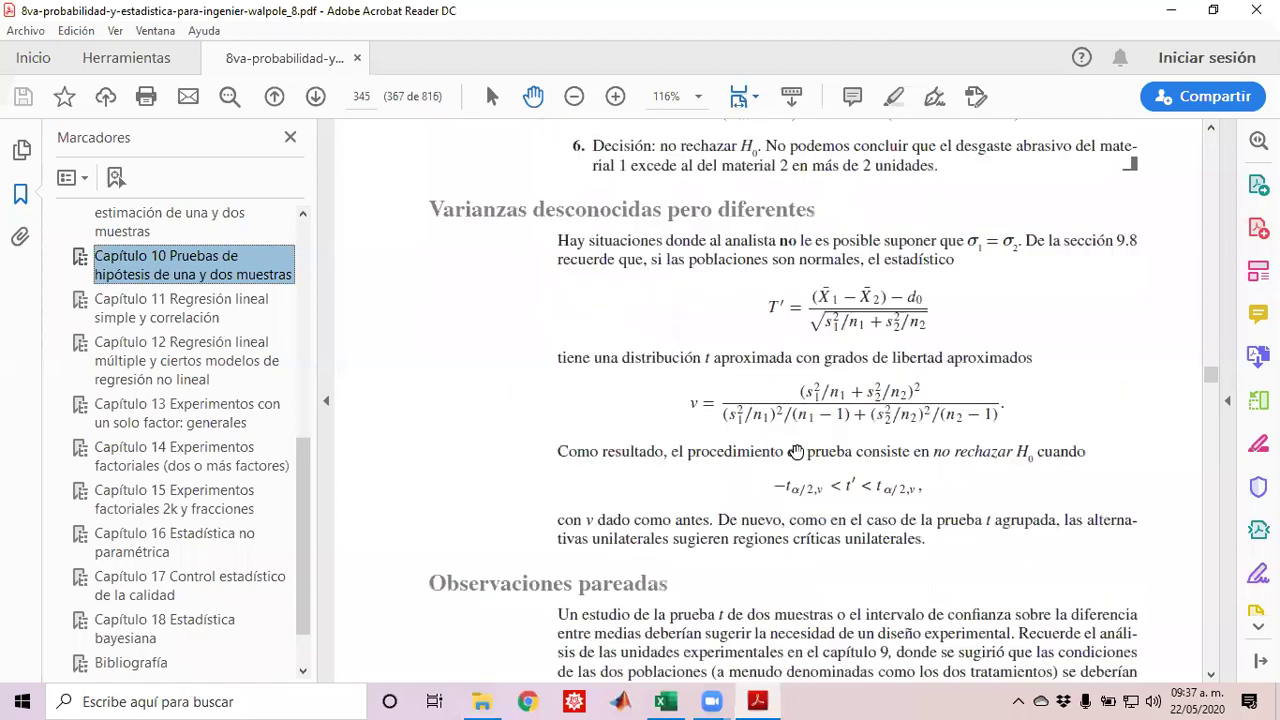
scroll(797, 453, "down", 15)
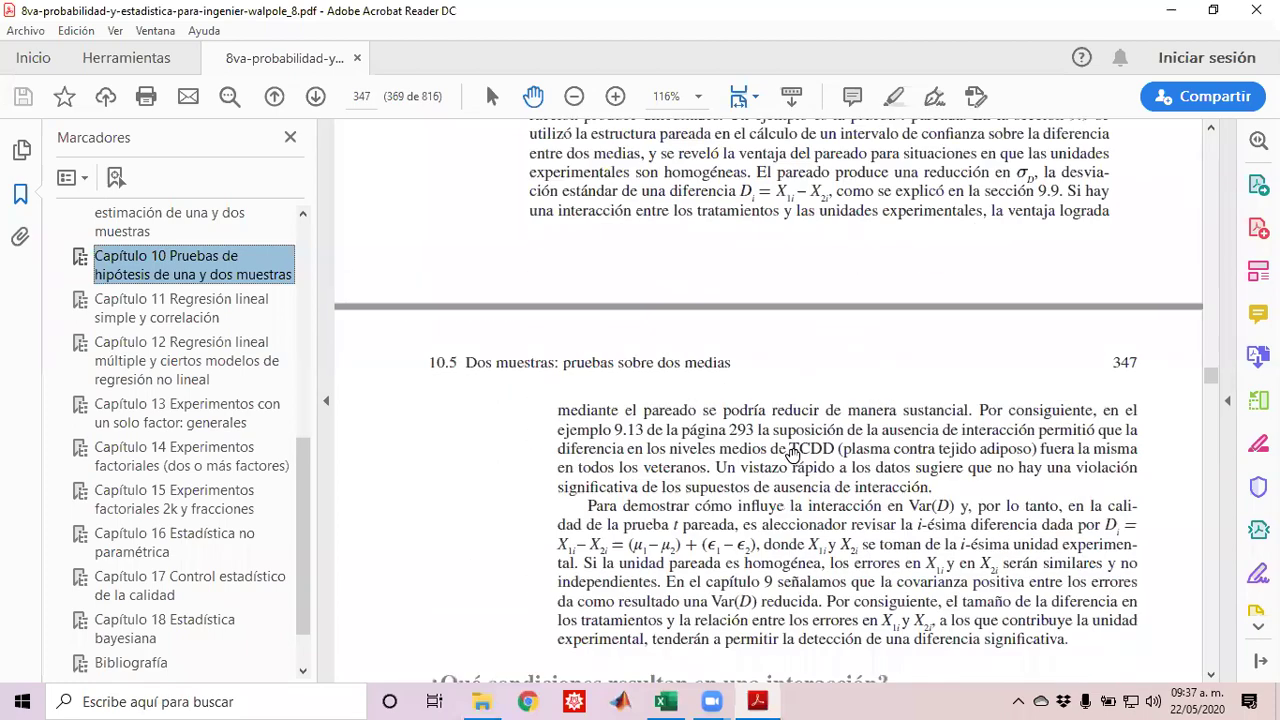
scroll(788, 456, "down", 15)
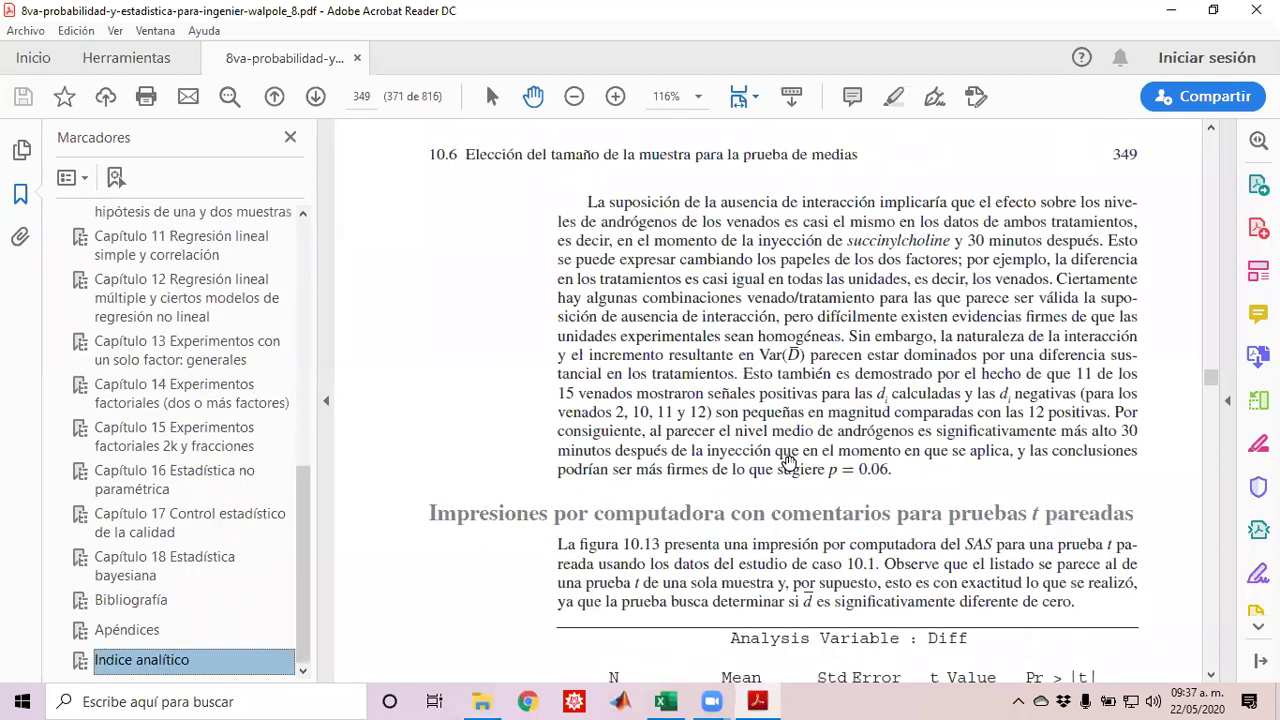
Step: Find Tabla 10.3, Pruebas relacionadas con medias, on page 350 and examine its test statistics and critical regions
scroll(446, 354, "down", 20)
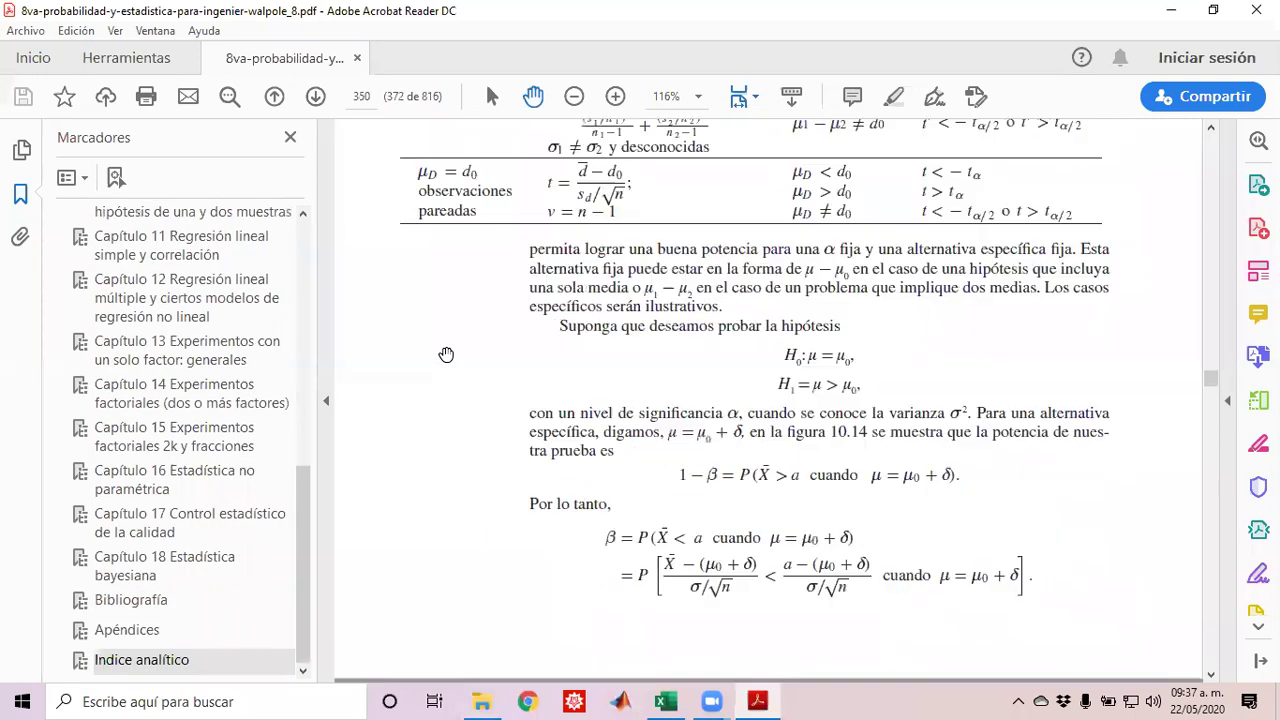
scroll(446, 354, "up", 10)
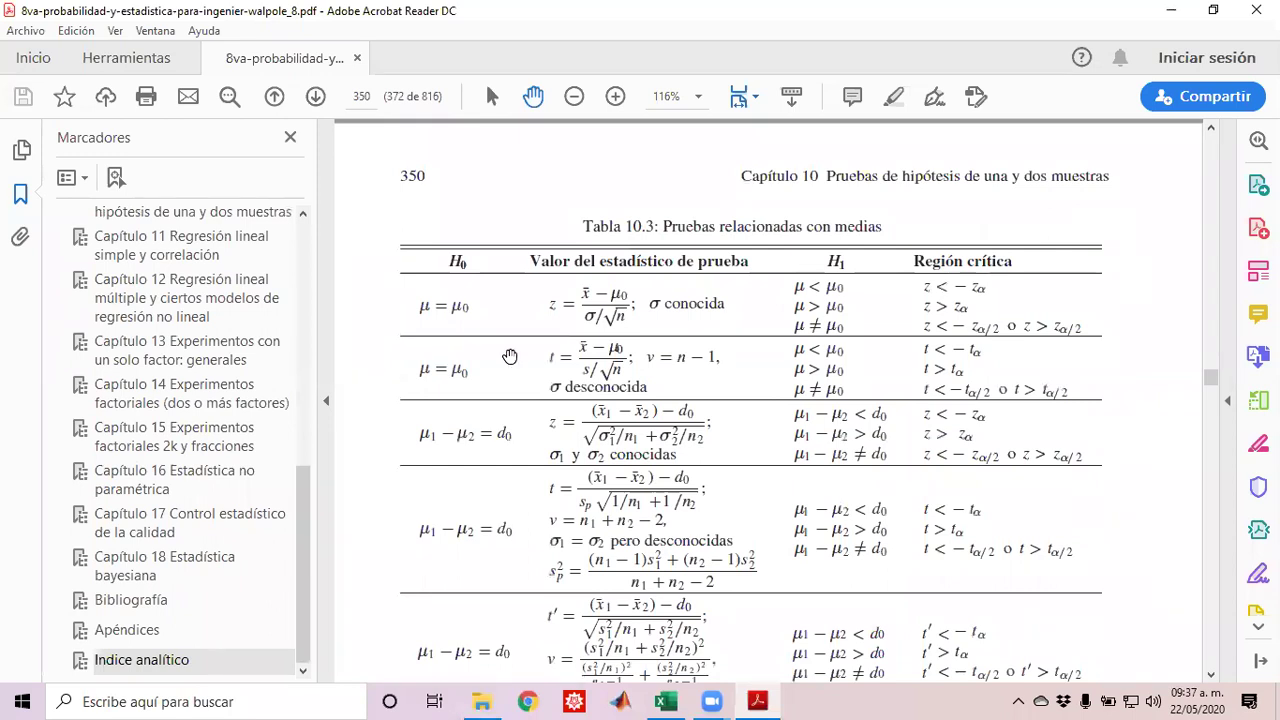
scroll(645, 353, "down", 3)
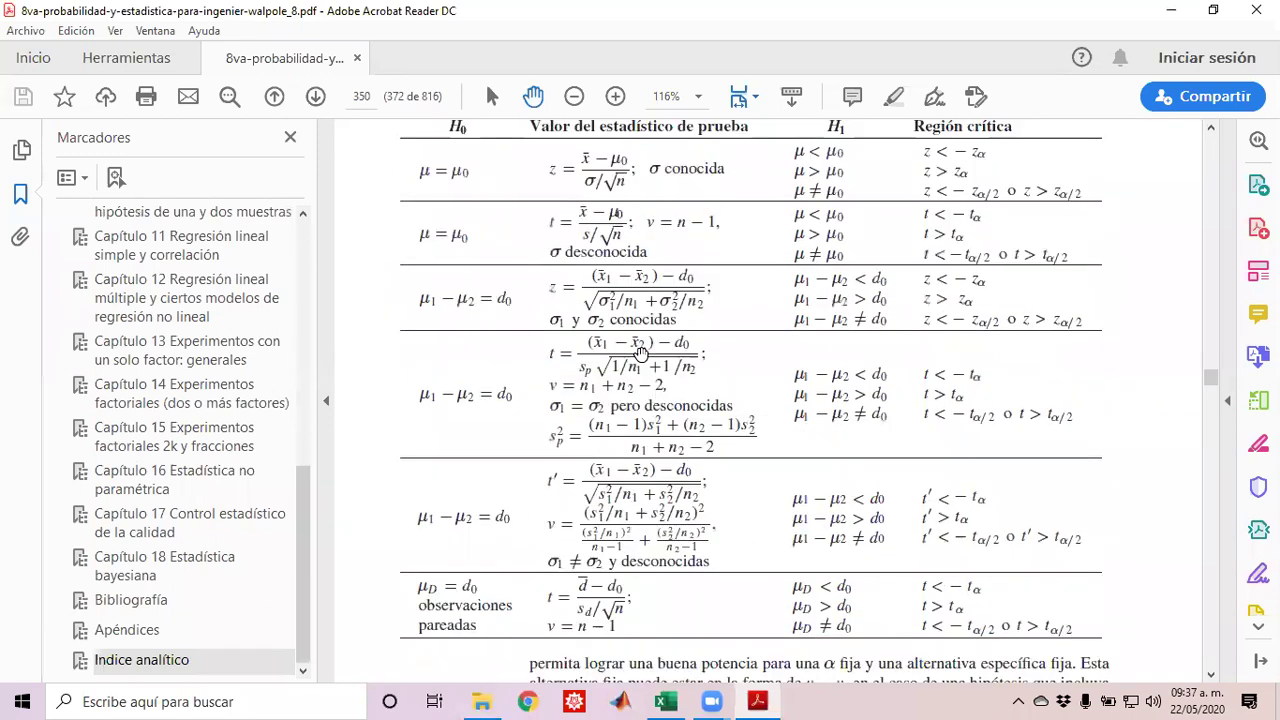